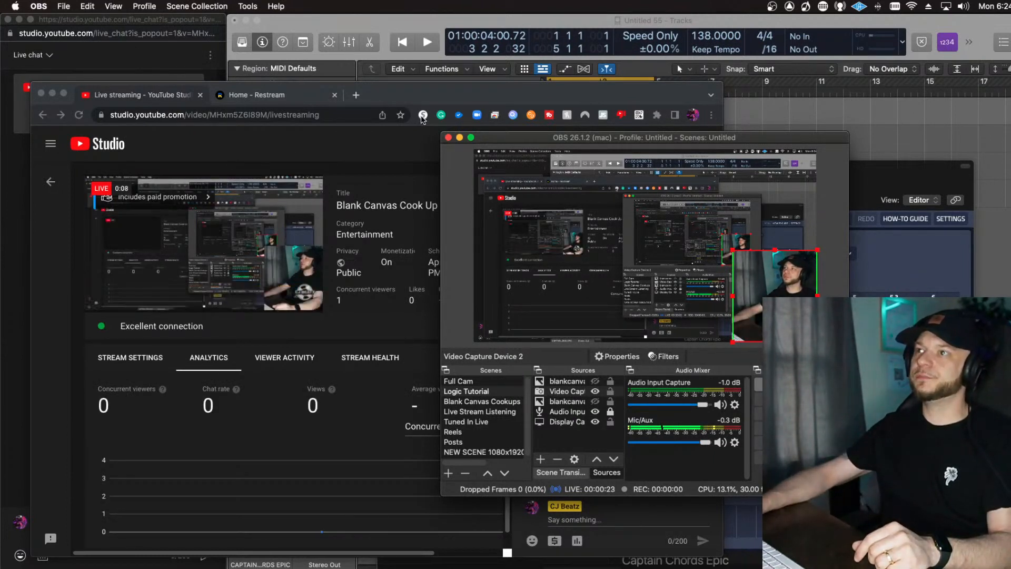
Step: Move the front YouTube Studio window aside and minimize both live streaming dashboard windows
drag(437, 98, 477, 67)
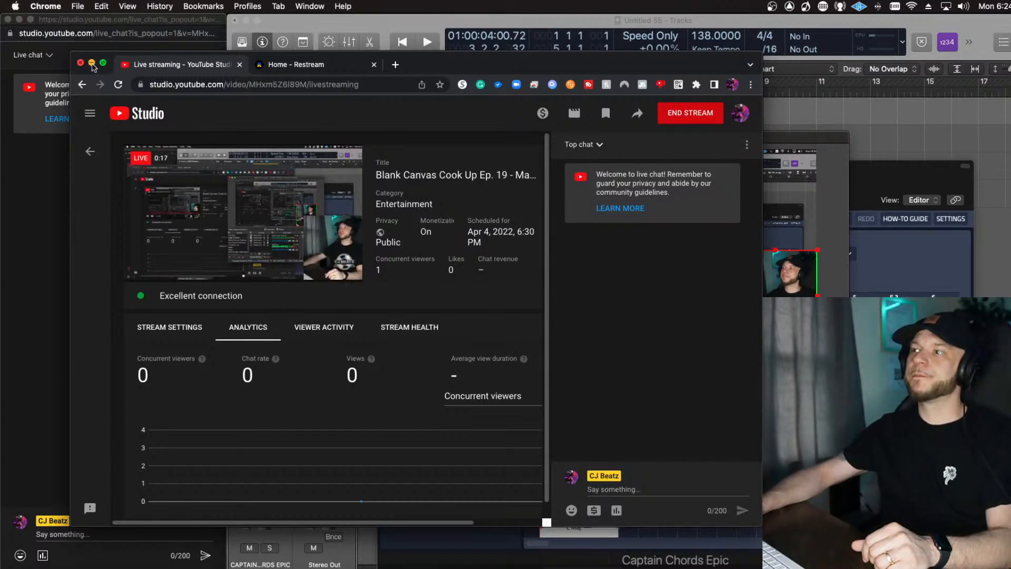
click(92, 63)
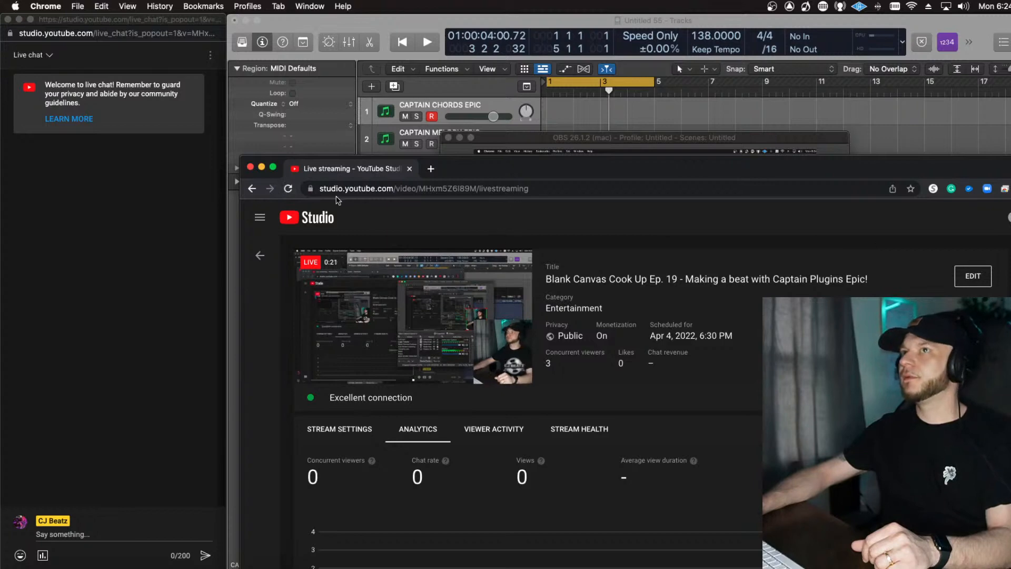
click(262, 167)
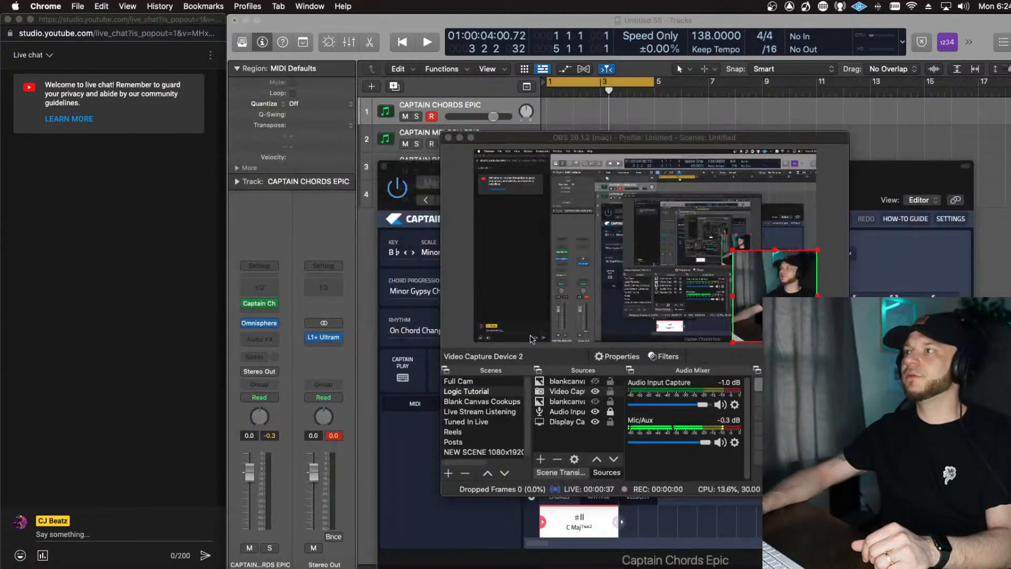
Step: Move the OBS window down beside the live chat and shift the Captain Chords Epic window away from the track list
drag(697, 139, 625, 205)
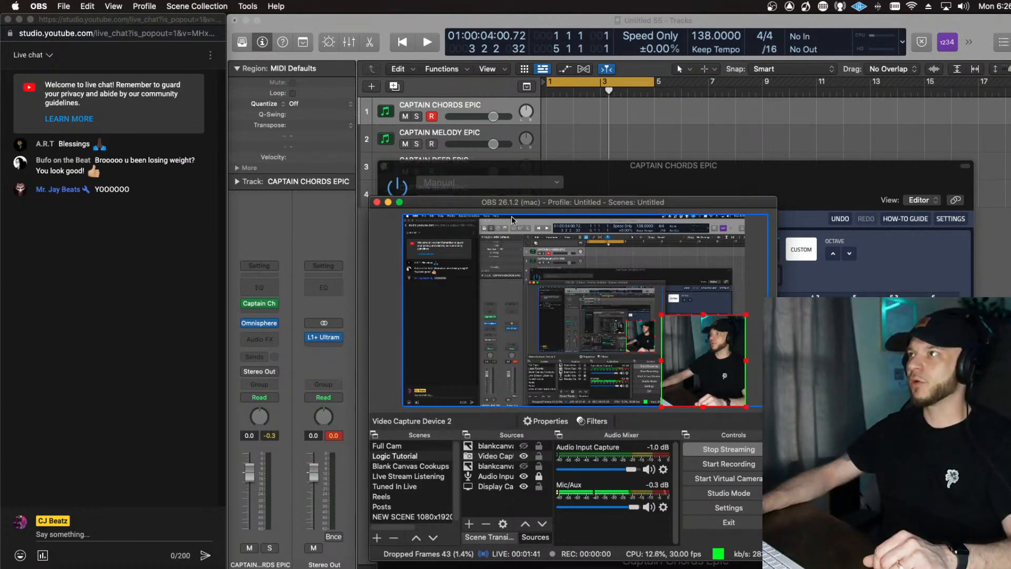
drag(471, 206, 445, 195)
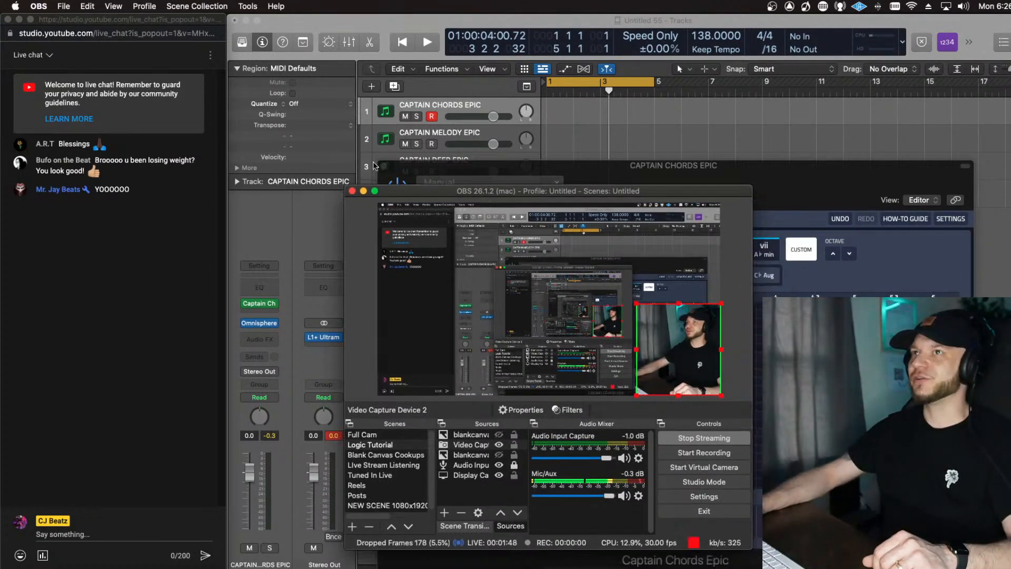
click(425, 170)
drag(383, 163, 601, 159)
drag(459, 192, 378, 183)
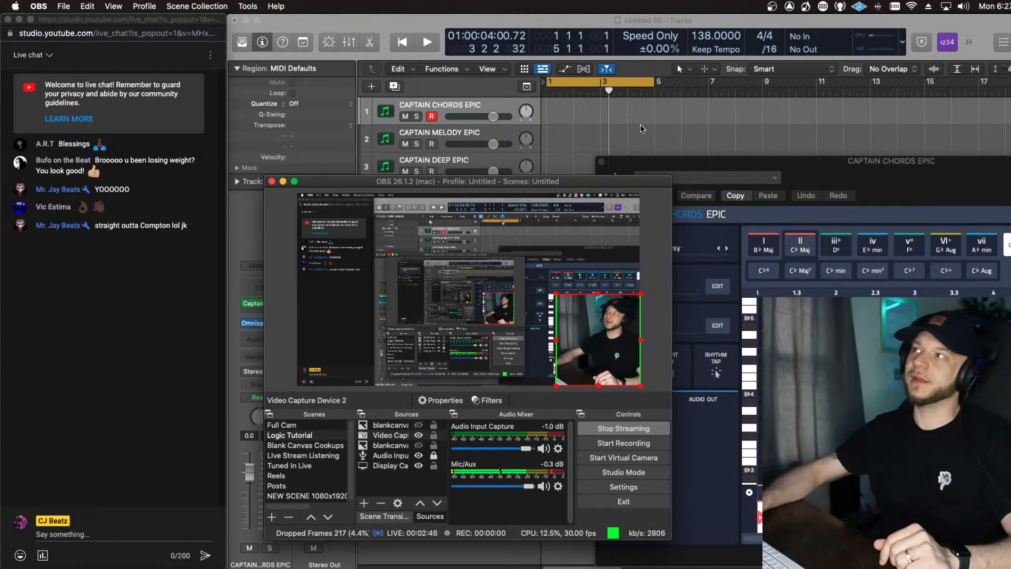
drag(616, 189, 602, 214)
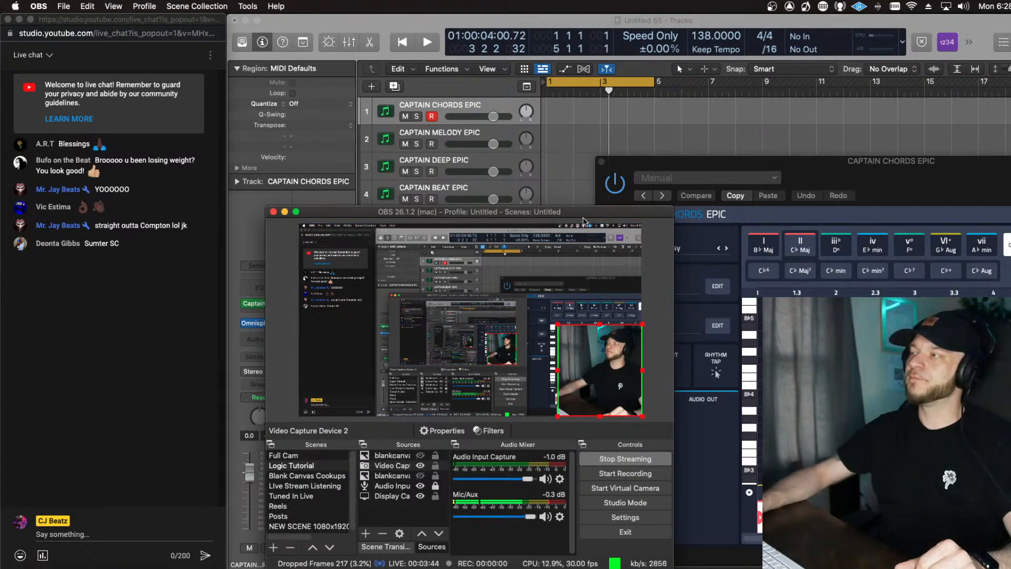
drag(586, 217, 568, 211)
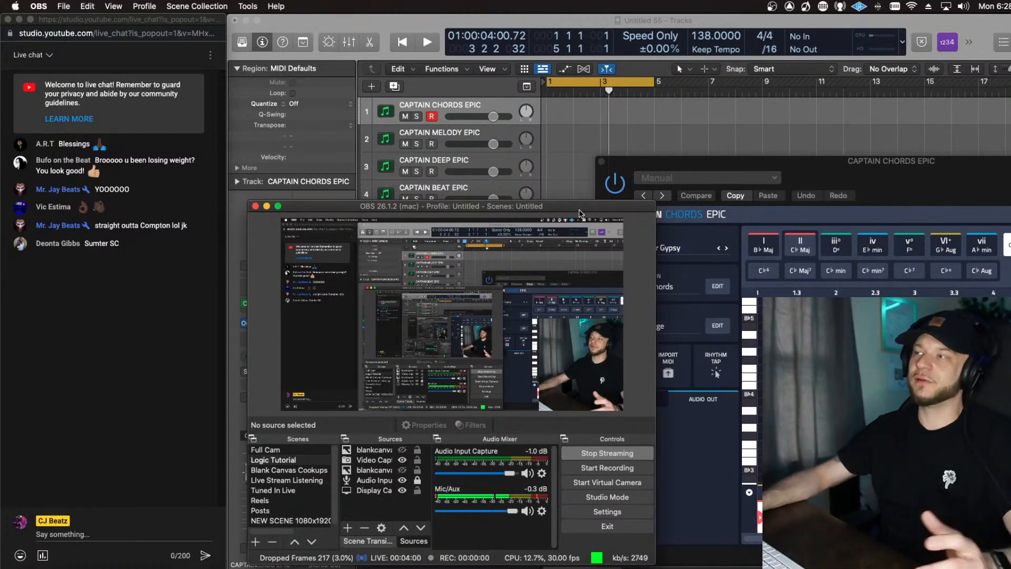
drag(575, 210, 563, 184)
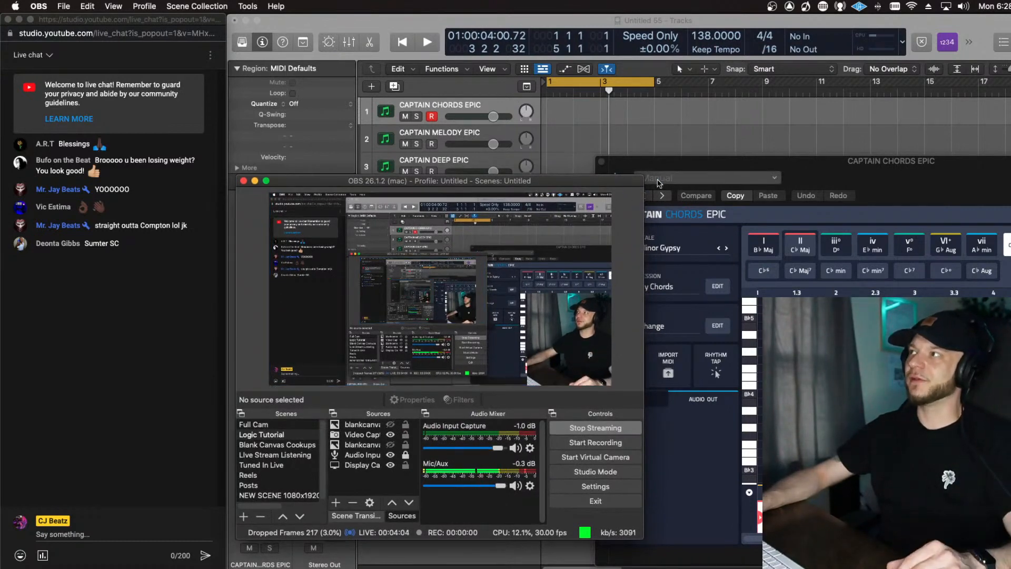
drag(640, 180, 639, 181)
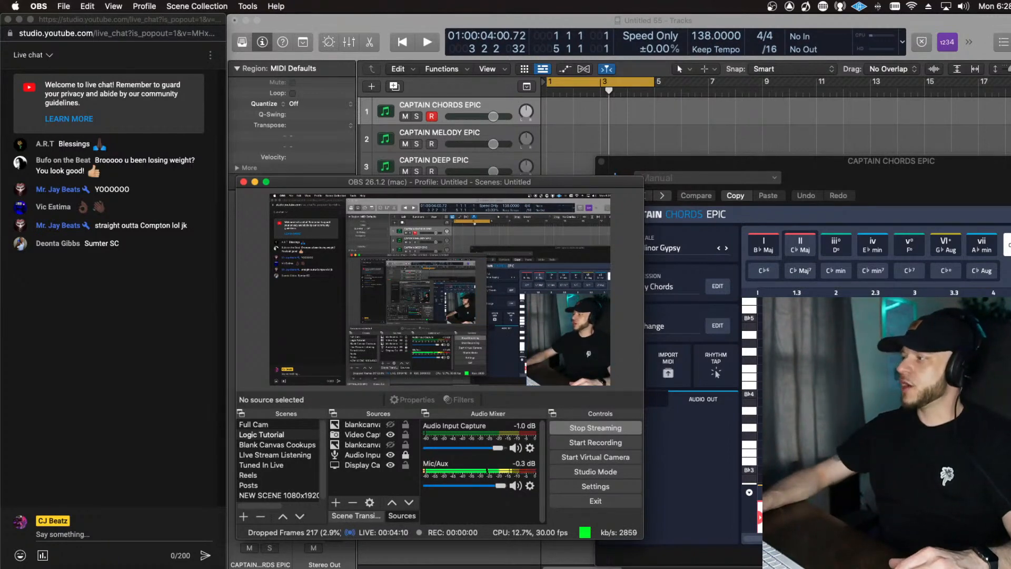
Step: Bring up the YouTube Studio live stream dashboard, check the stream's status and analytics, and minimize it again
click(842, 568)
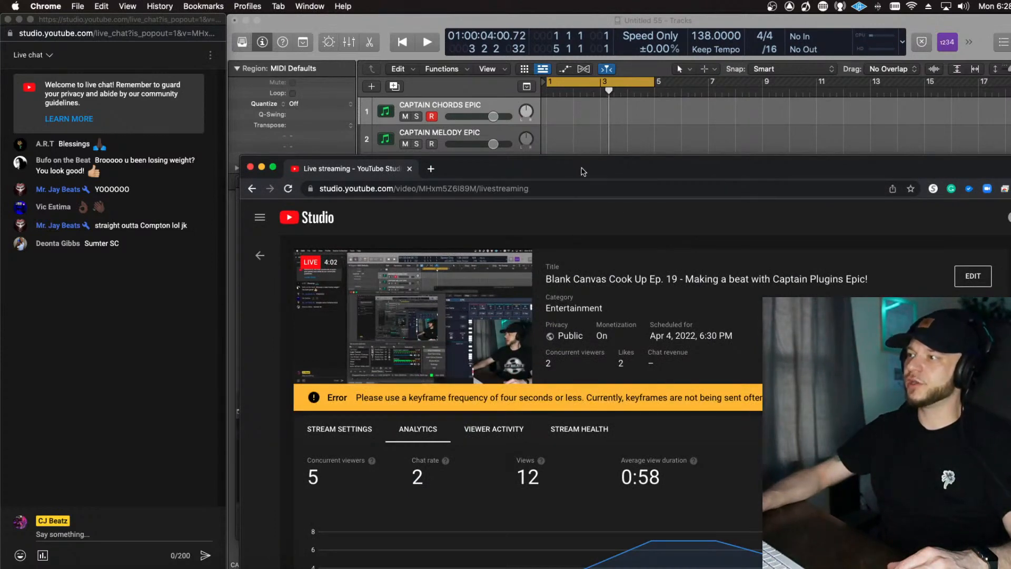
drag(583, 171, 590, 74)
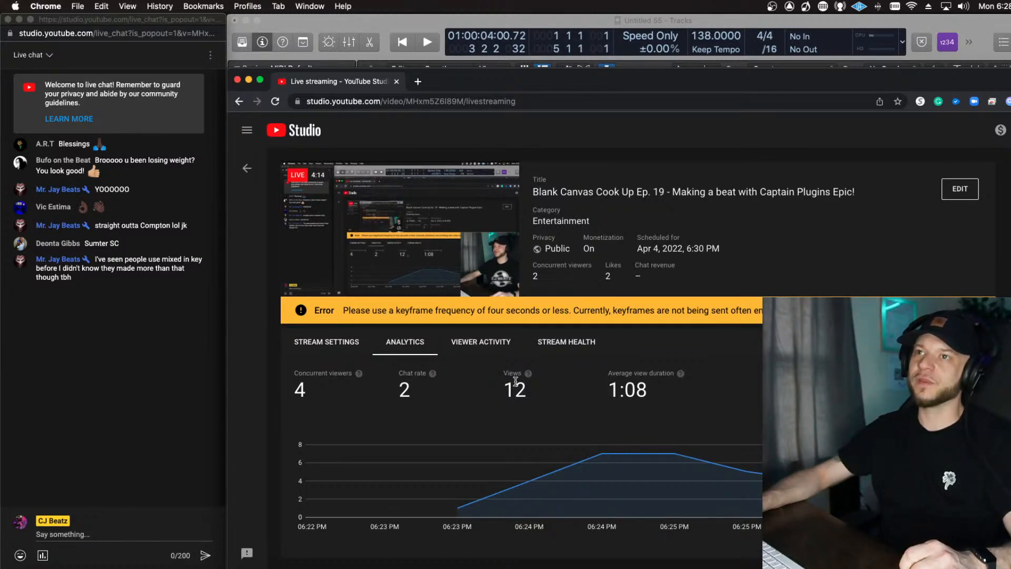
click(248, 80)
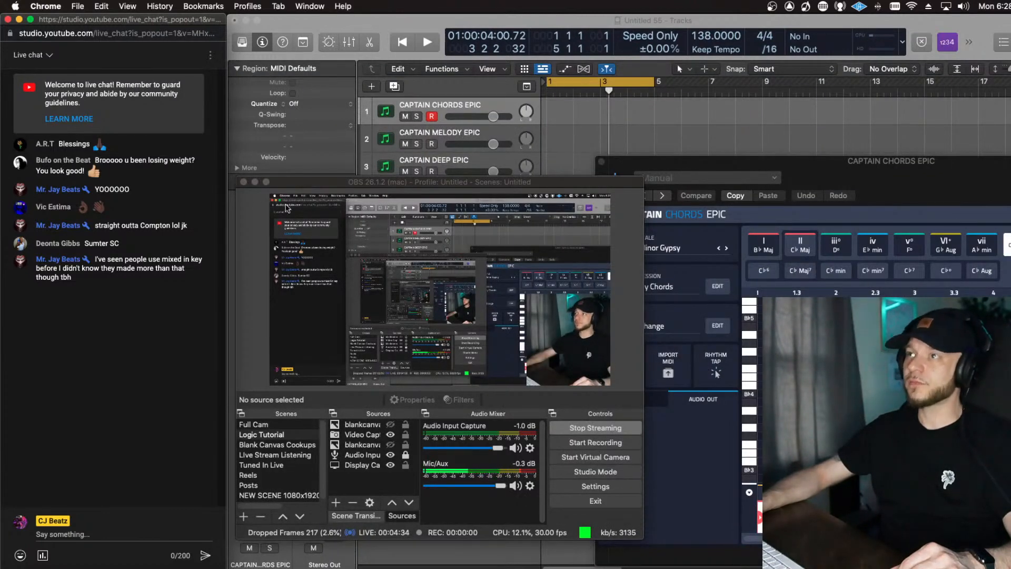
Step: Minimize OBS and bring the Captain Chords Epic window into full view for a look before closing it
click(255, 183)
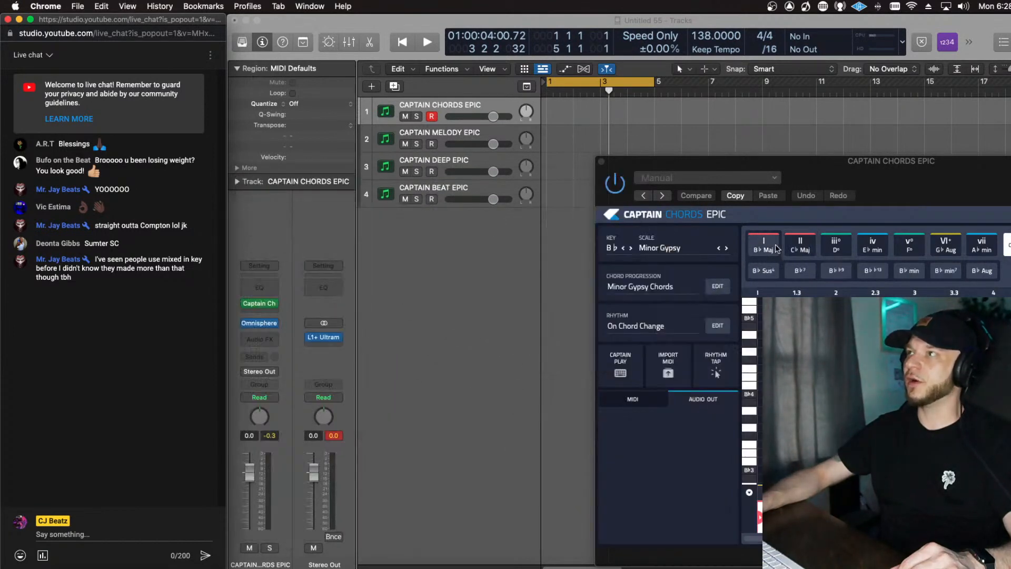
drag(862, 180, 570, 144)
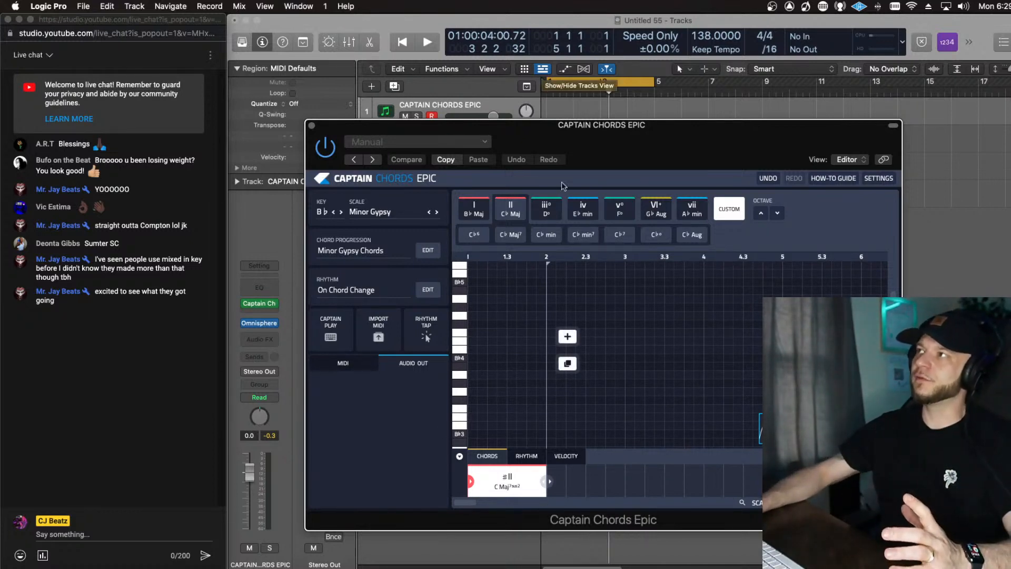
drag(624, 153, 567, 154)
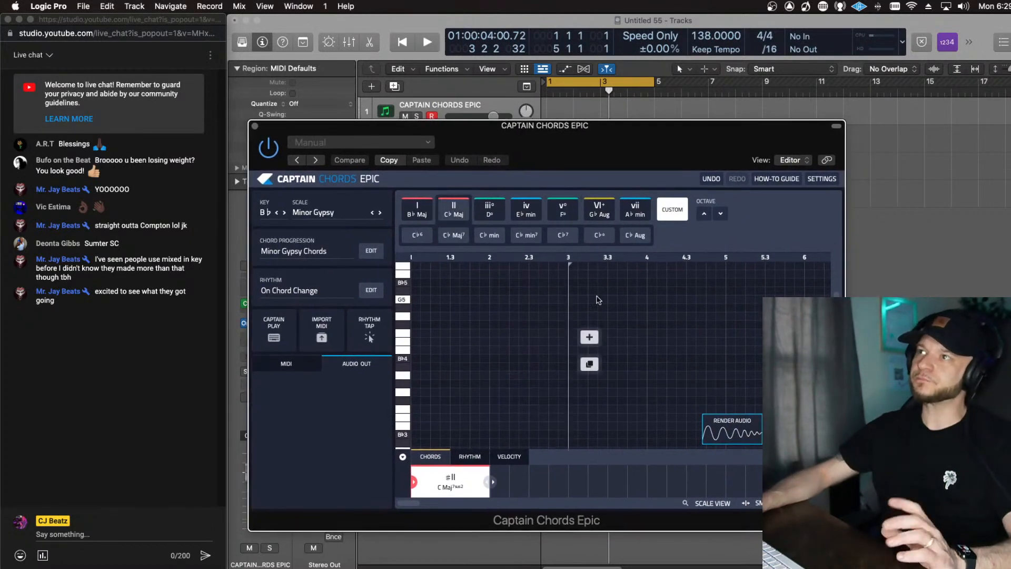
click(584, 215)
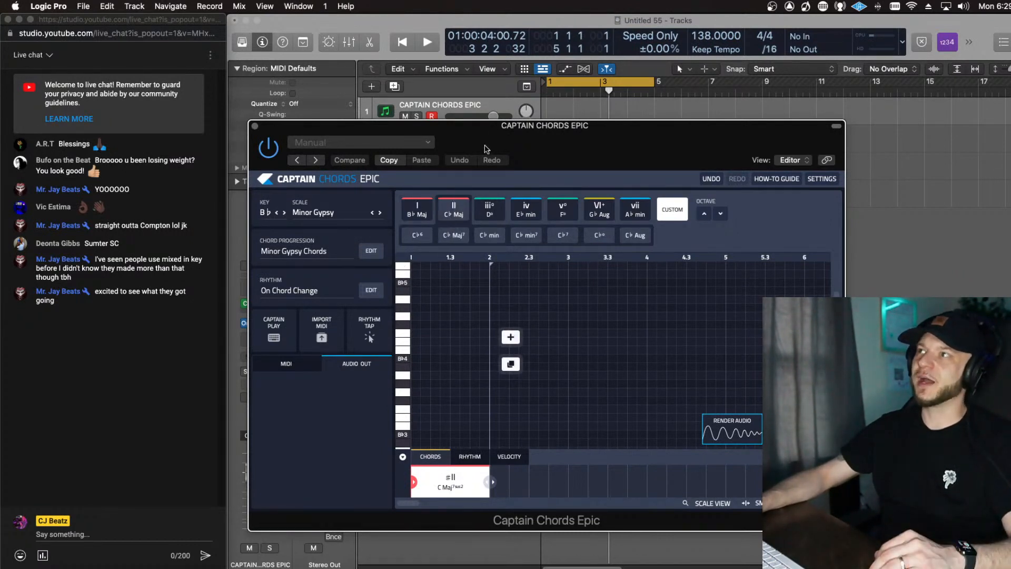
drag(398, 140, 392, 176)
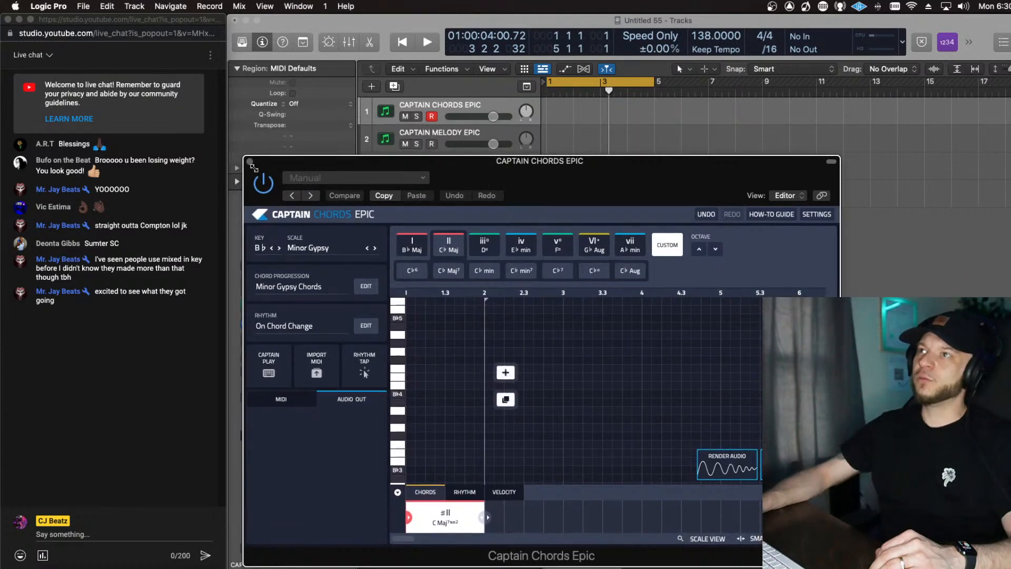
click(250, 162)
Step: Open Captain Melody Epic from the CAPTAIN MELODY EPIC track, examine its interface, and close it
click(448, 136)
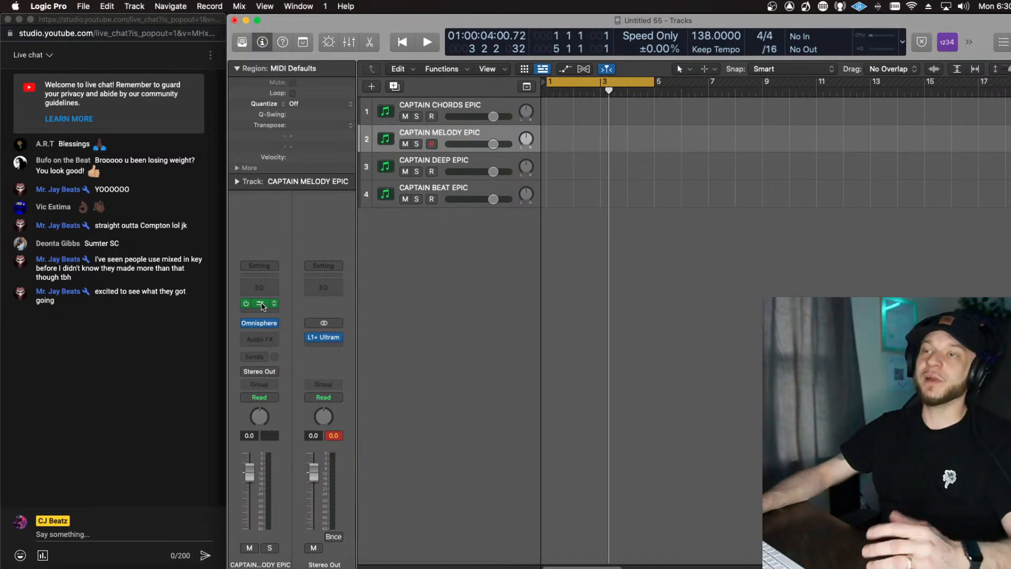
click(260, 304)
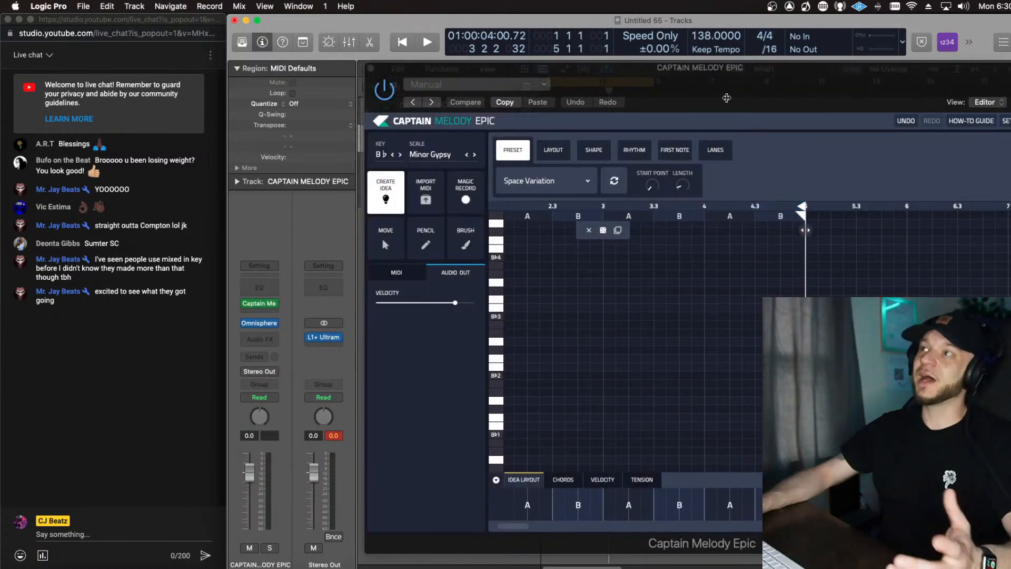
drag(724, 95, 620, 126)
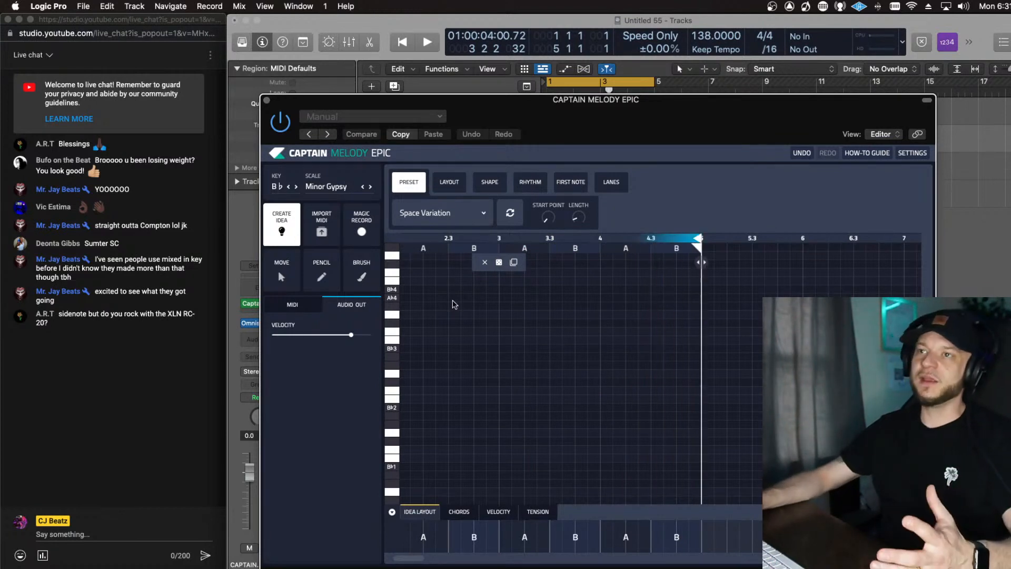
key(super+w)
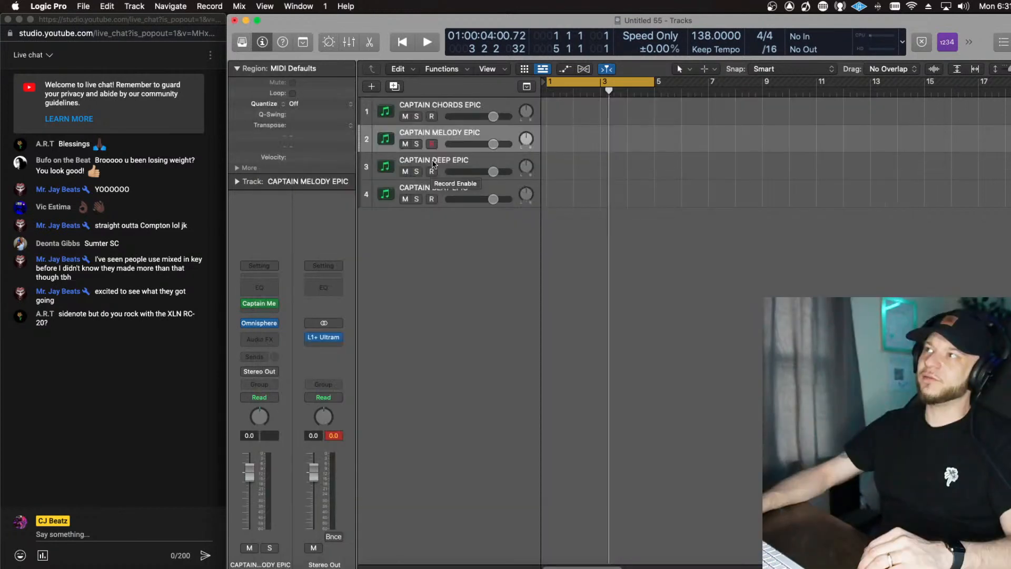
Step: Examine Captain Deep Epic on its track and the YouTube Studio live stream dashboard, putting both windows away
click(432, 166)
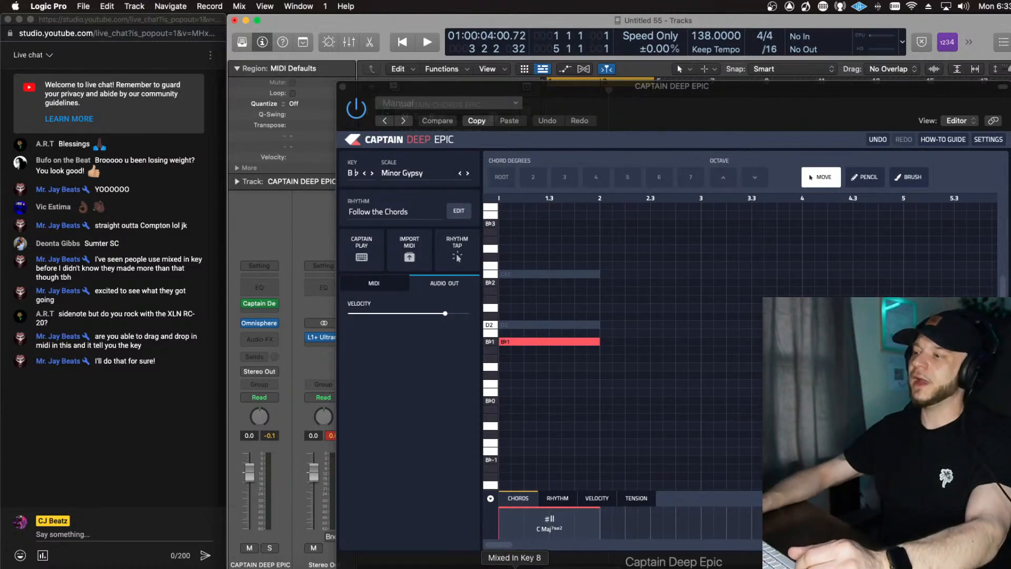
click(487, 566)
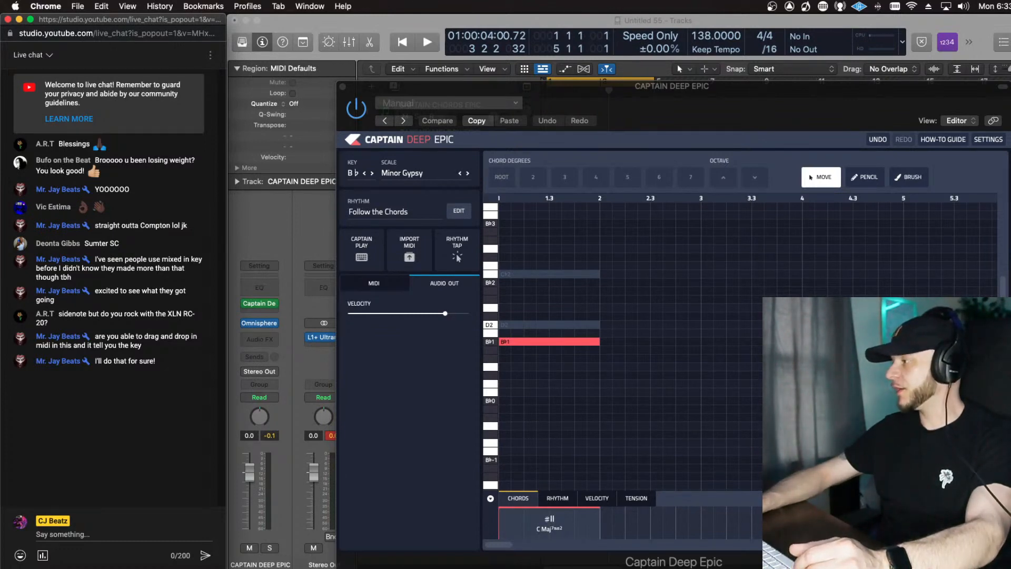
click(1003, 358)
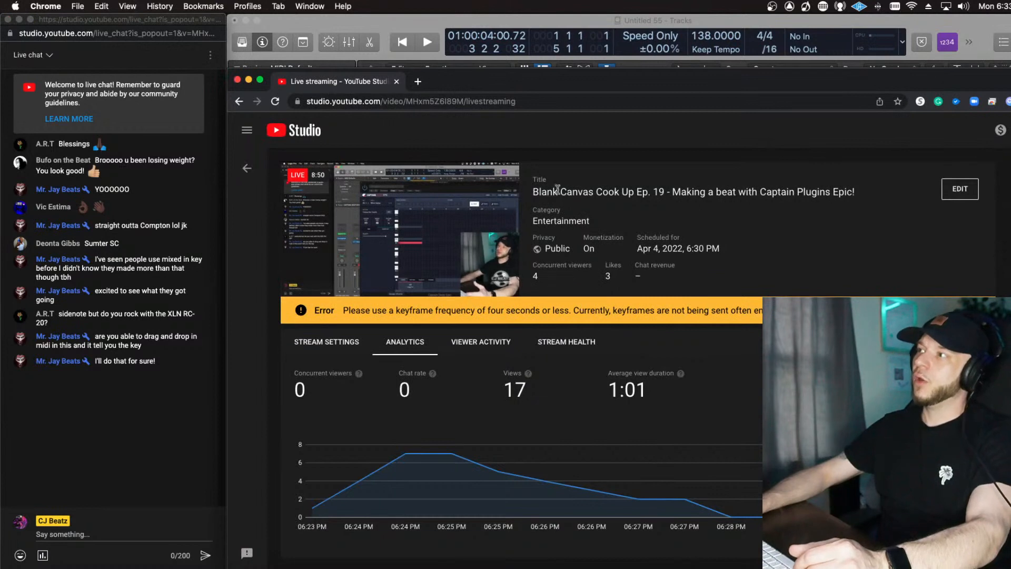
click(249, 81)
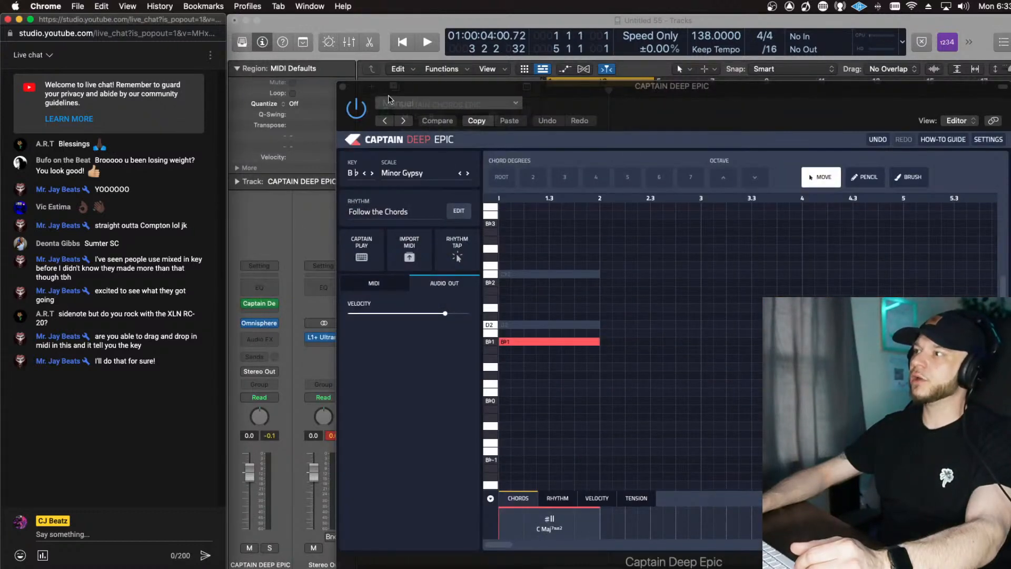
click(343, 88)
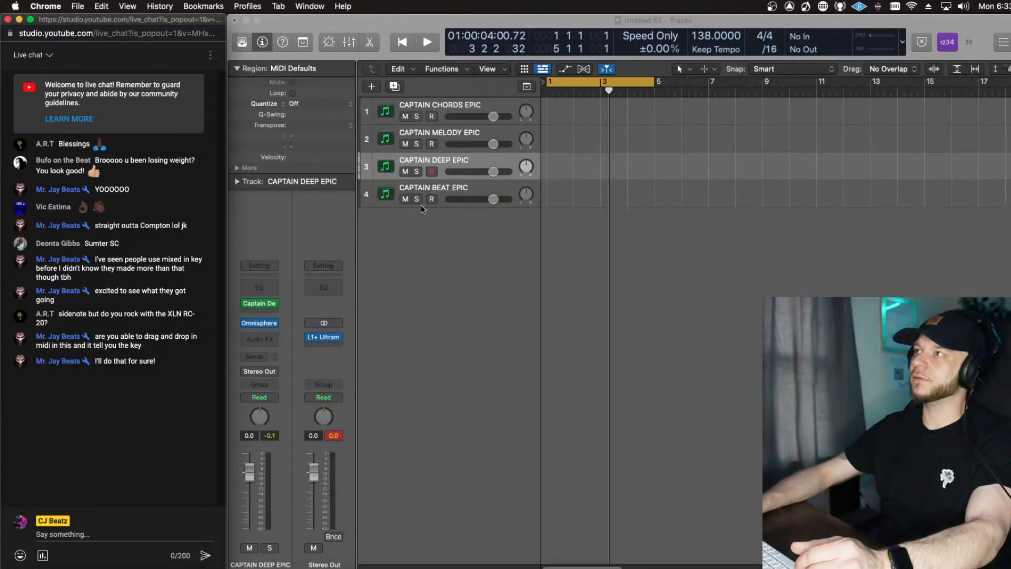
Step: Reopen Captain Chords Epic on the CAPTAIN CHORDS EPIC track and examine its existing chord
click(462, 105)
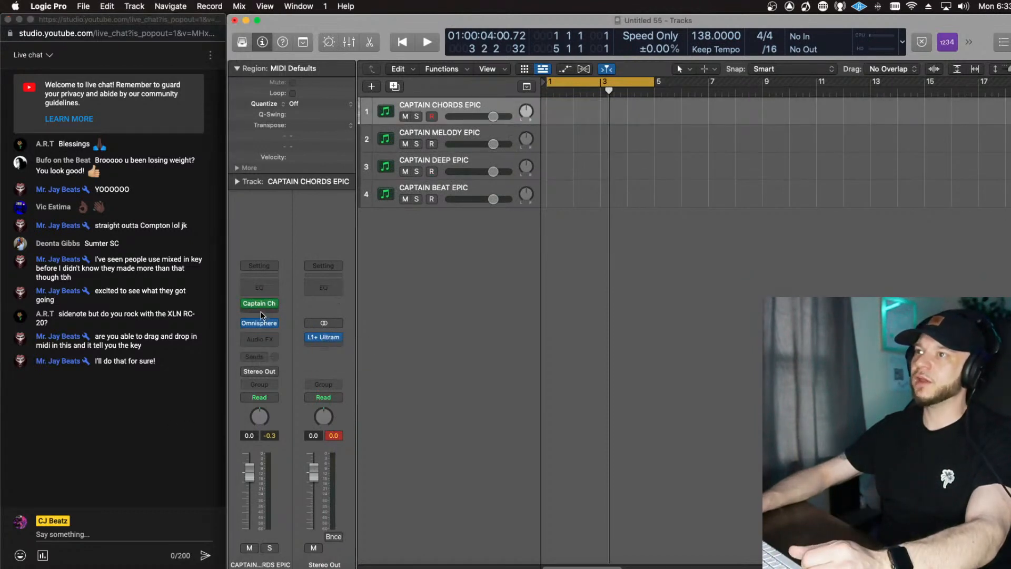
mouse_move(264, 307)
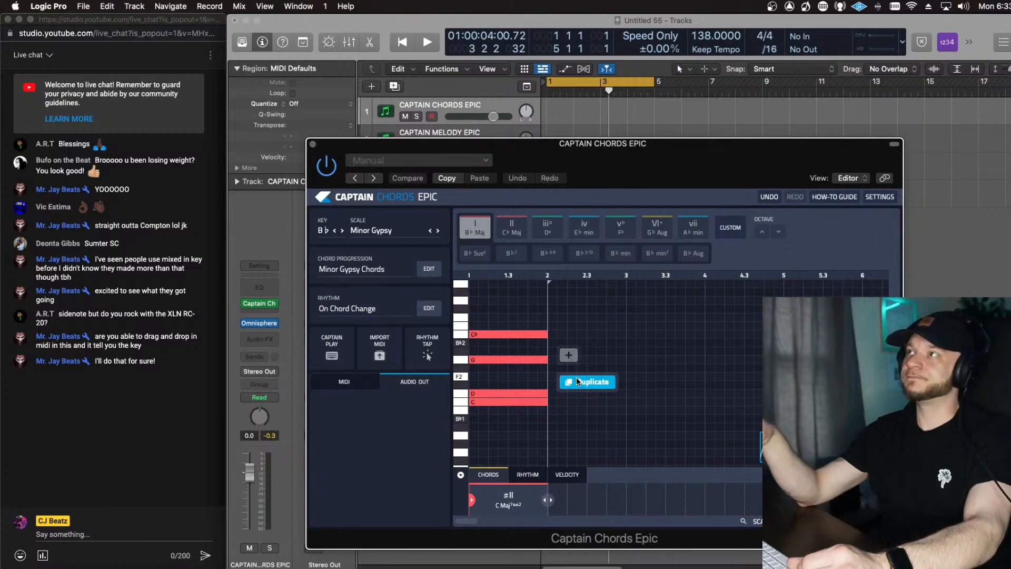
drag(634, 163, 641, 187)
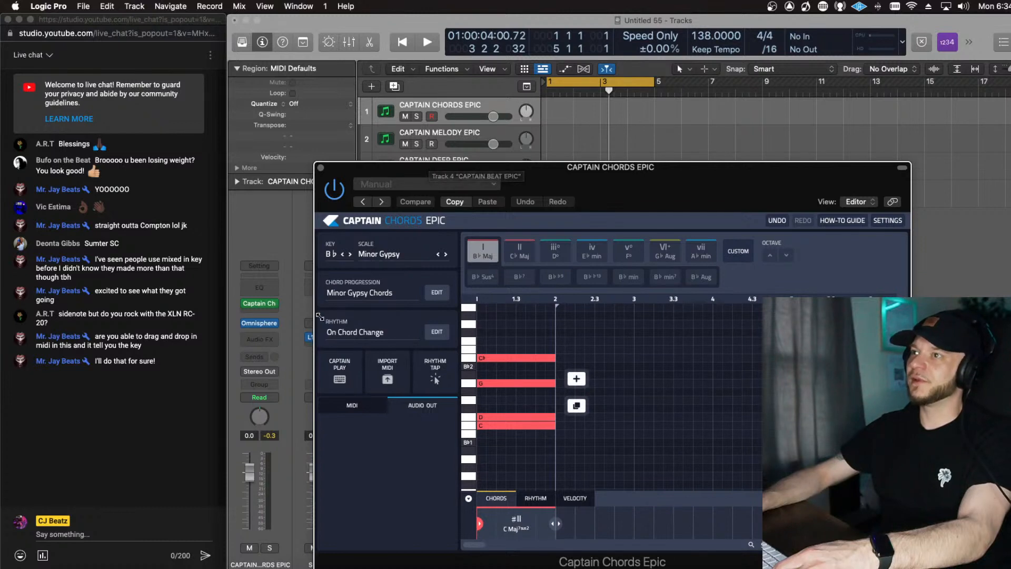
Step: Remove the Captain Chords Epic MIDI effect from the CAPTAIN CHORDS EPIC track
click(271, 305)
click(274, 304)
click(275, 303)
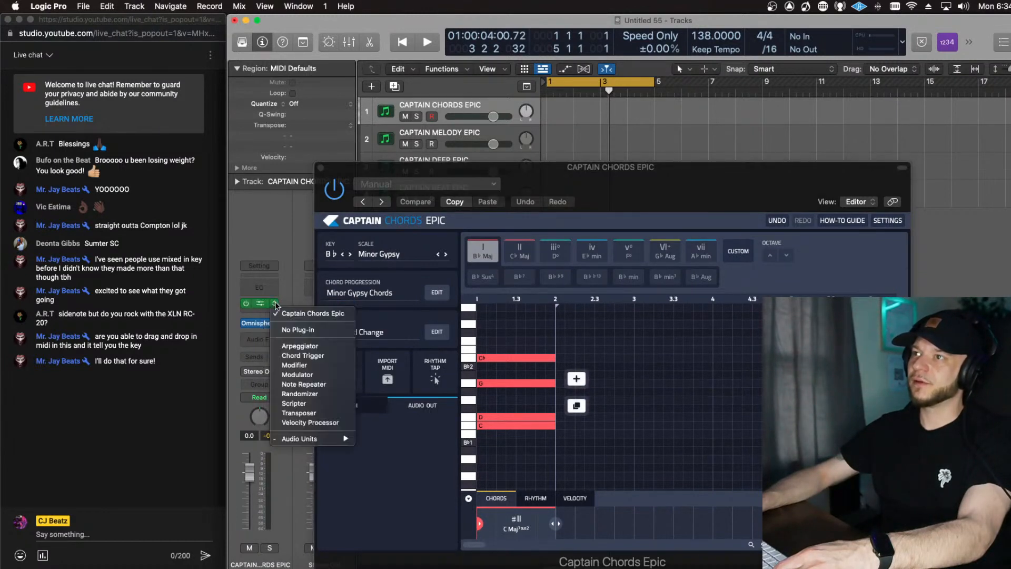
click(294, 331)
Step: Insert the Mixed In Key Captain Chords Epic MIDI effect on the CAPTAIN CHORDS EPIC track and remove it again
click(263, 305)
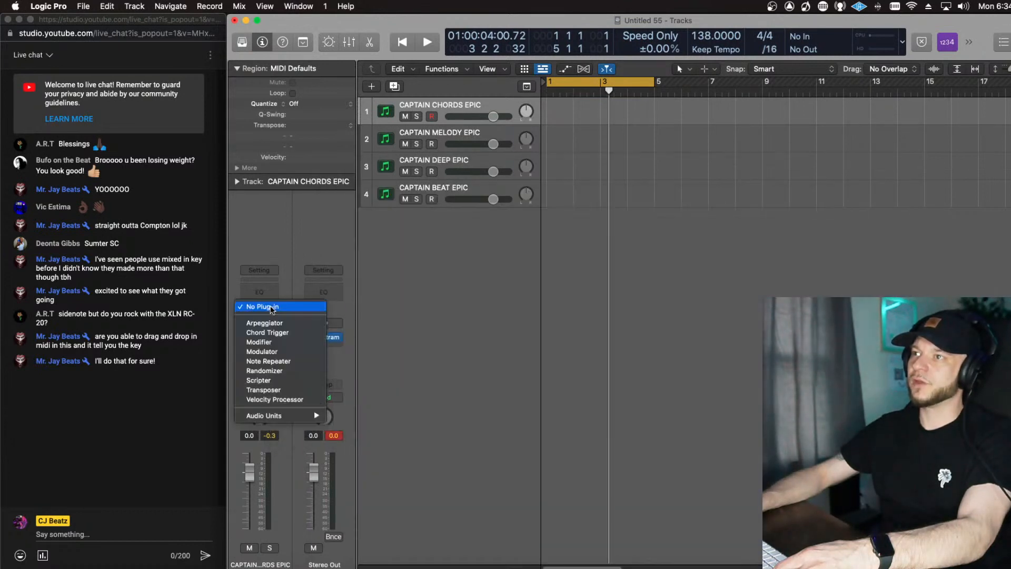
mouse_move(300, 419)
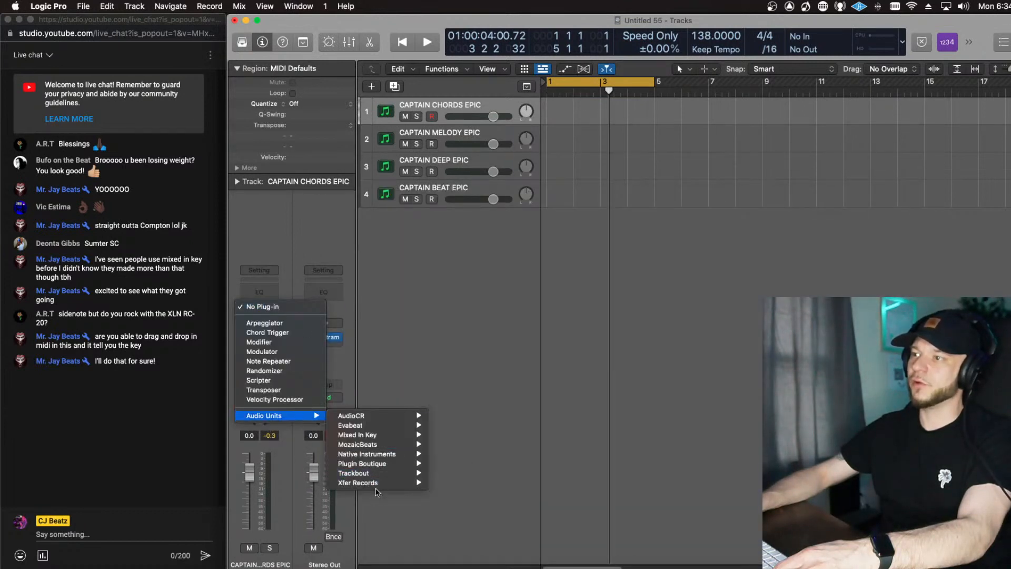
mouse_move(383, 485)
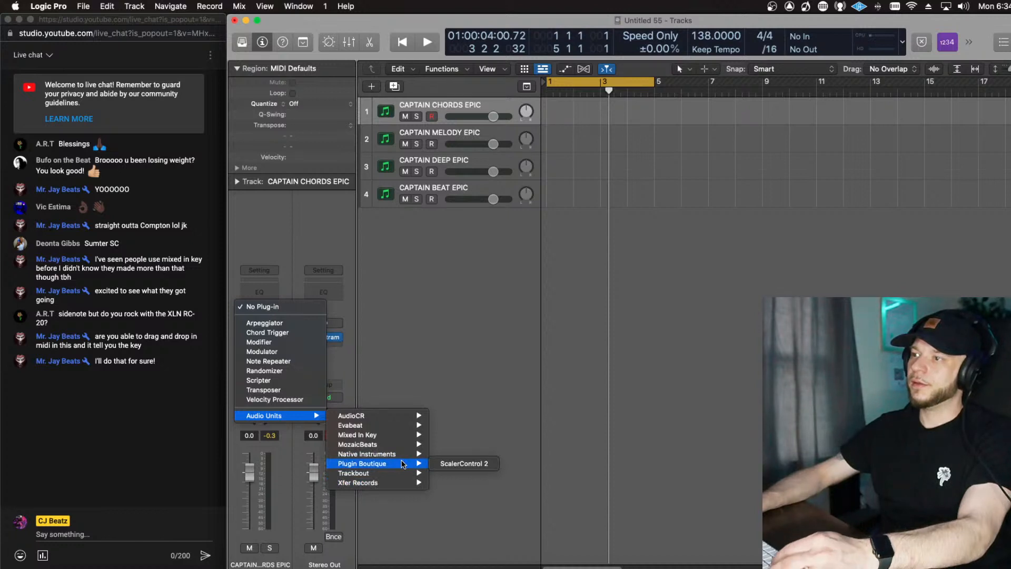
mouse_move(416, 435)
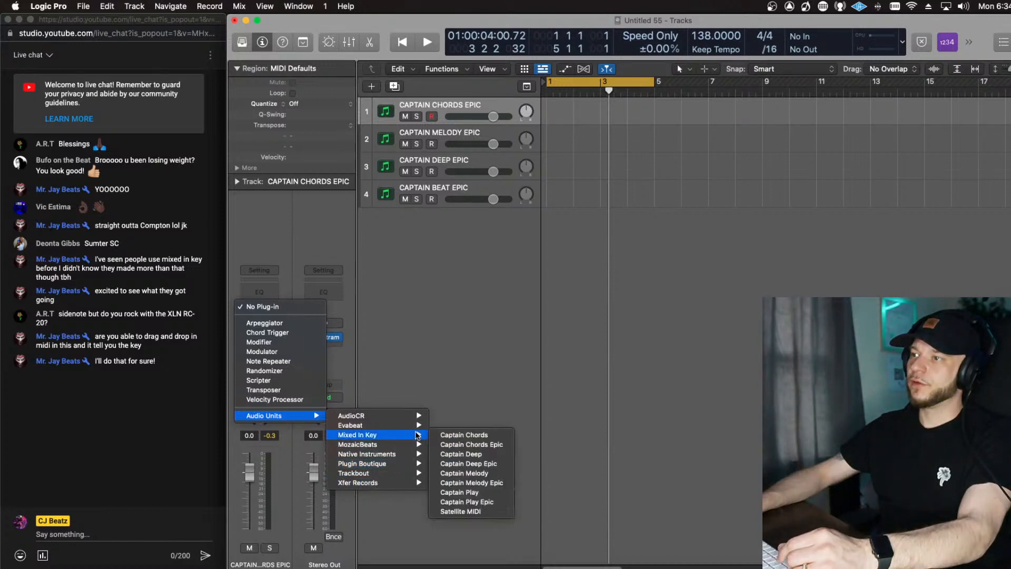
click(497, 446)
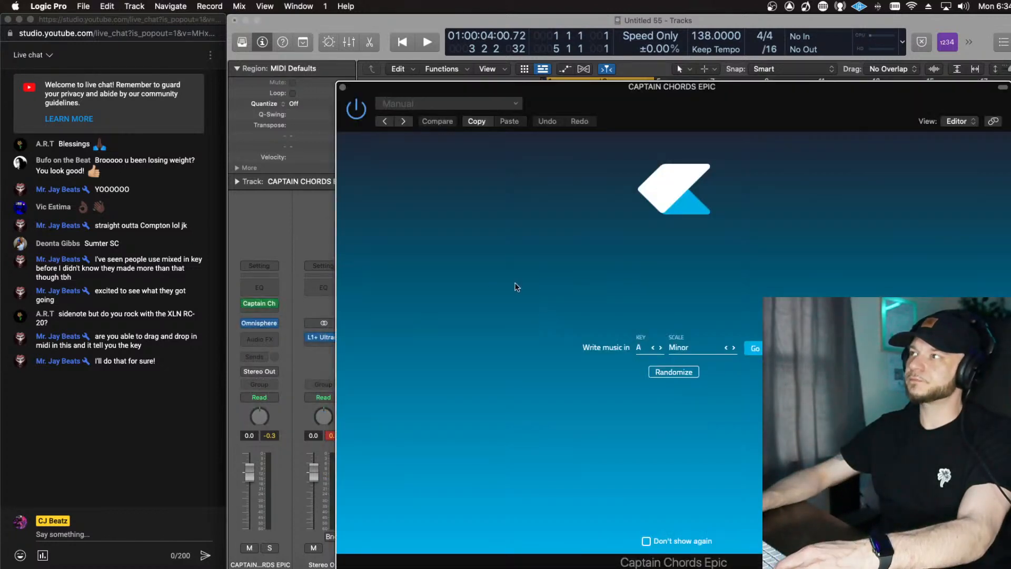
click(275, 307)
click(304, 329)
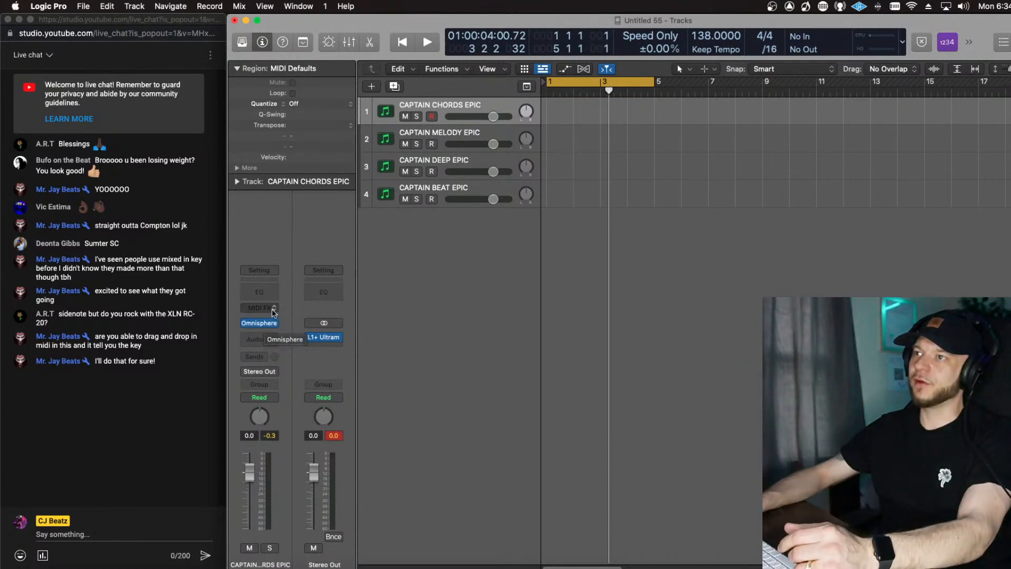
Step: Load Captain Chords Epic from Mixed In Key as the CAPTAIN CHORDS EPIC track's MIDI effect and move its window into full view
click(259, 307)
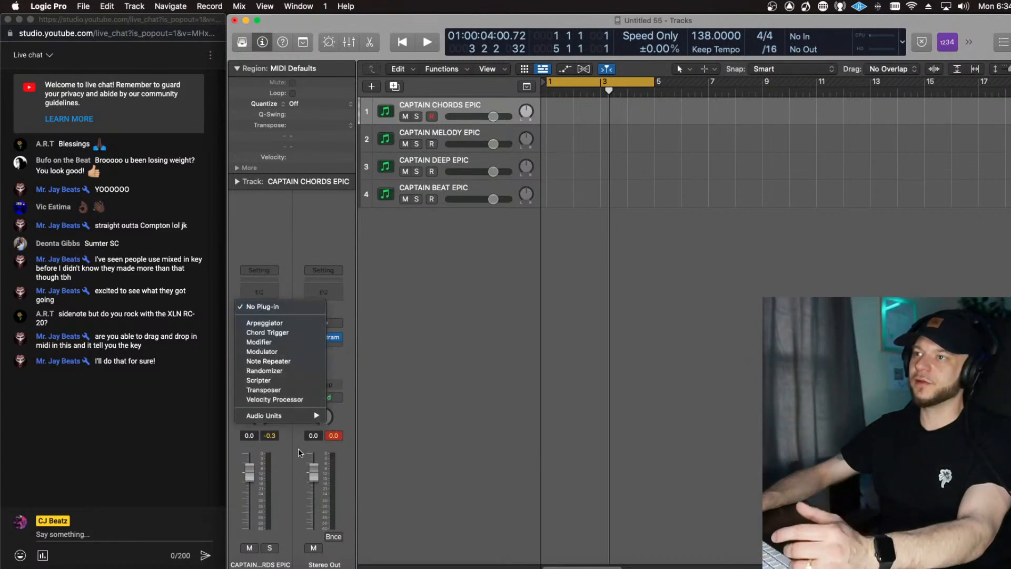
mouse_move(304, 415)
mouse_move(416, 435)
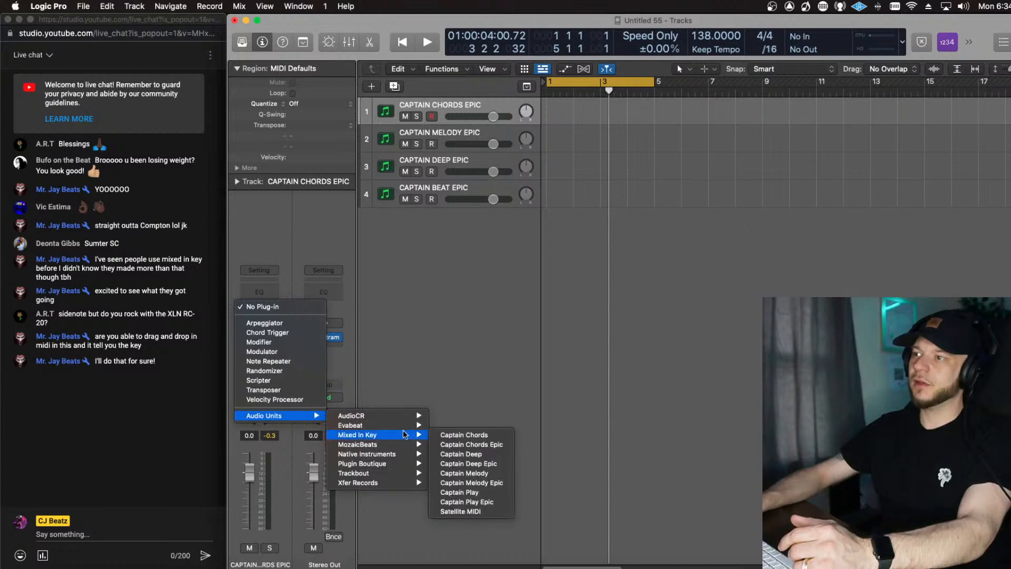
click(490, 445)
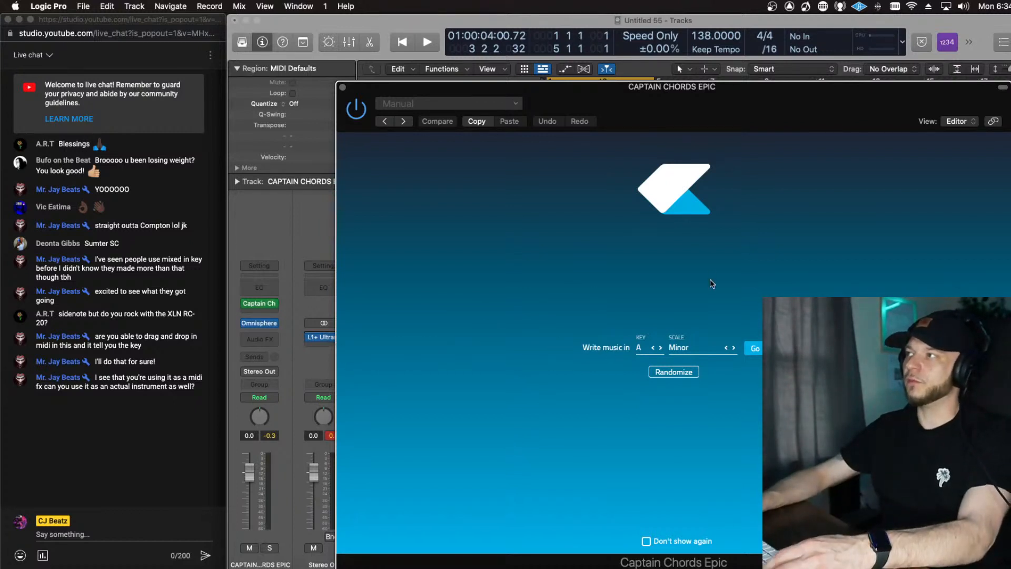
drag(674, 125, 533, 87)
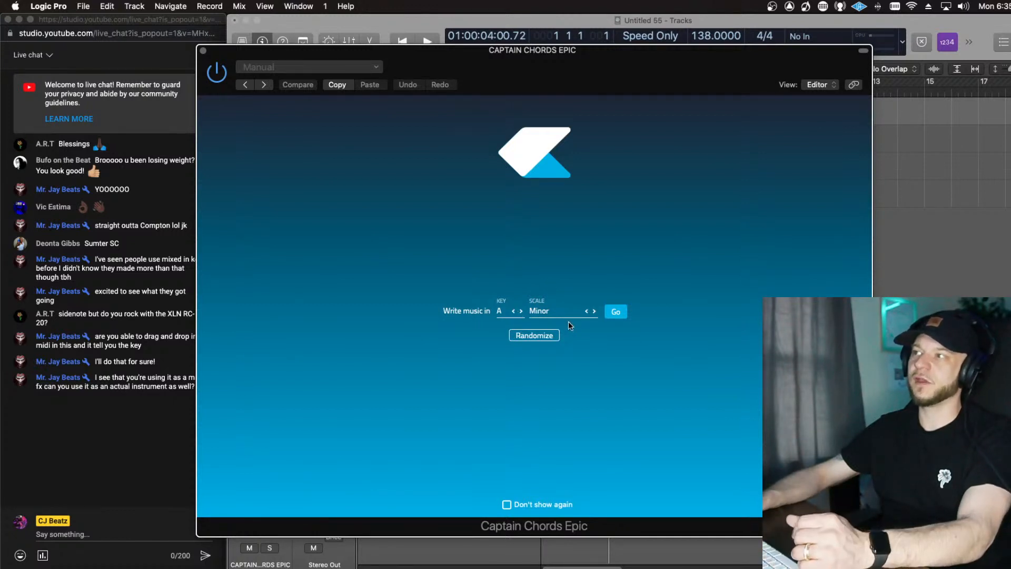
Step: Set the starting key to B♭ and the scale to Minor Gypsy, and enter the chord editor
click(501, 312)
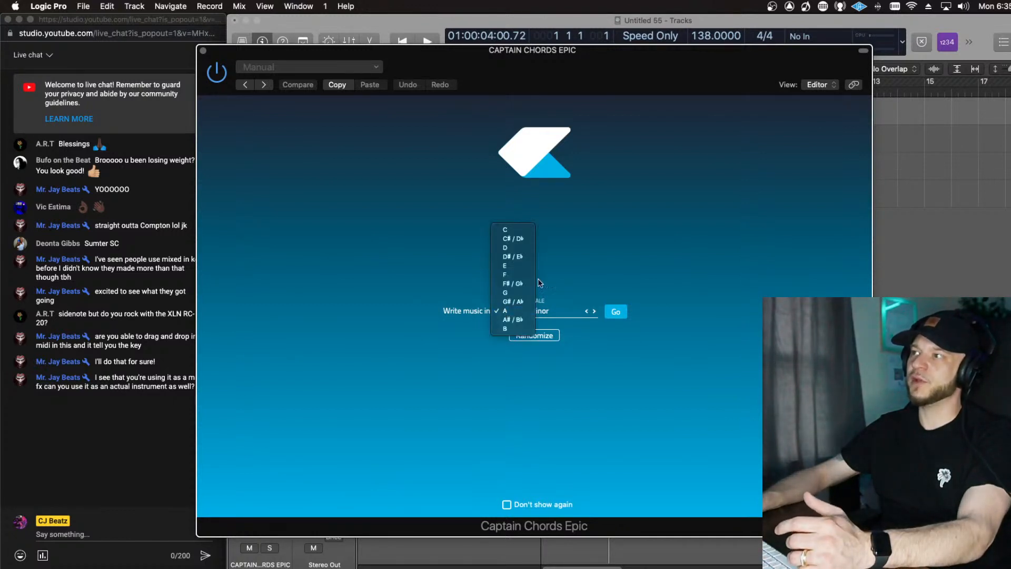
click(521, 319)
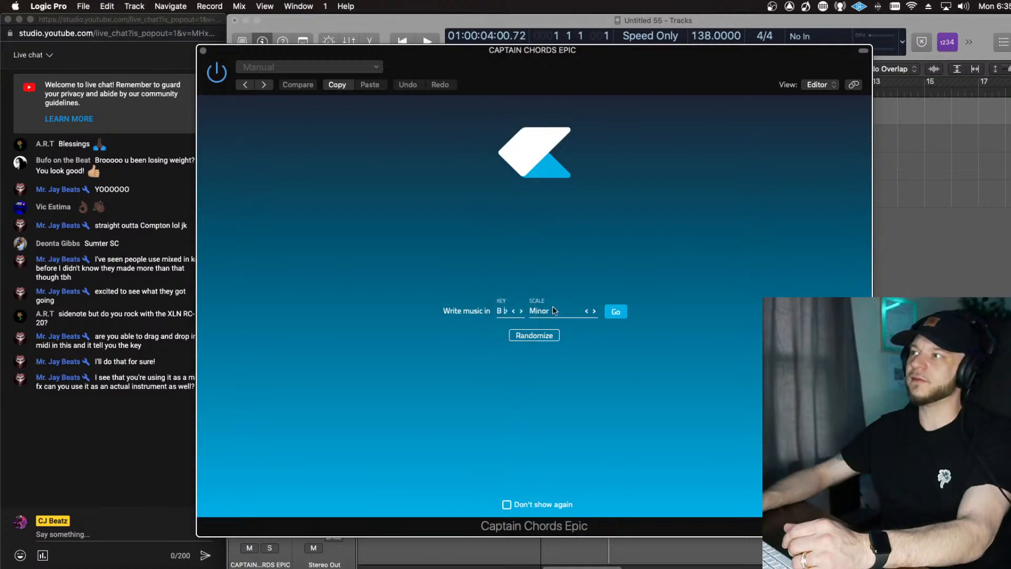
click(552, 306)
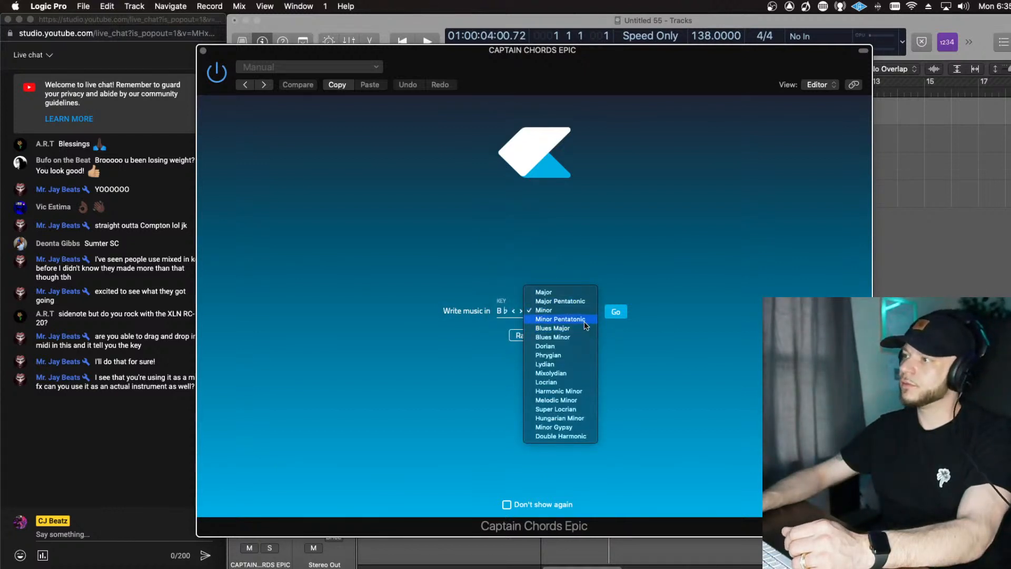
click(579, 428)
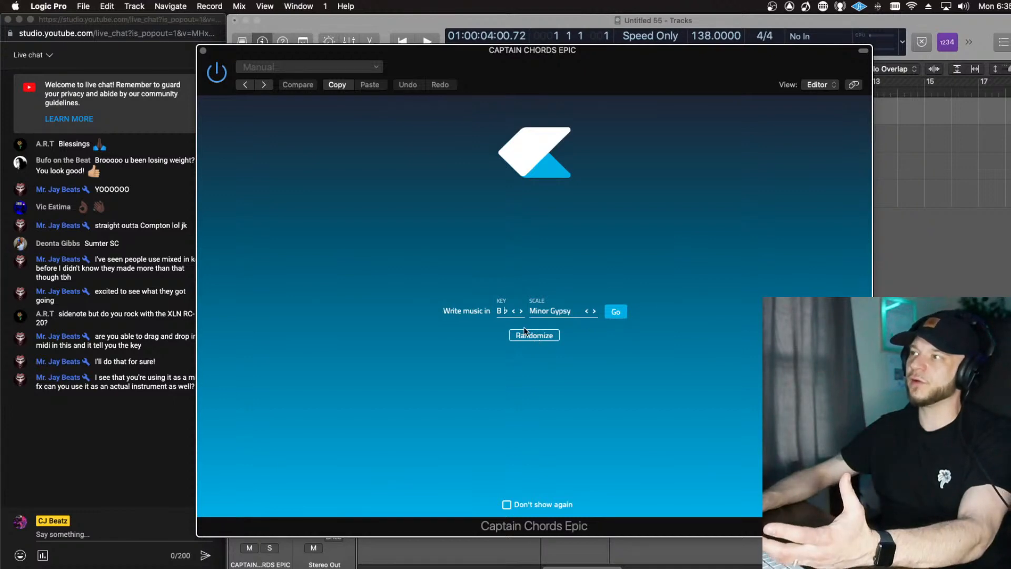
click(614, 312)
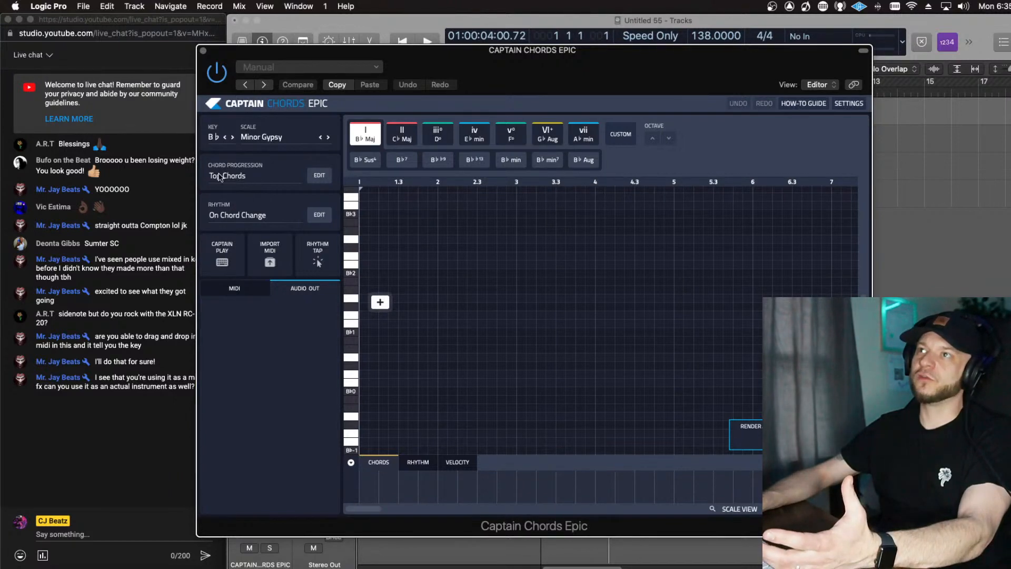
Step: Load the Best Trap Chords progression from the Trap + Hip Hop bank and return to the chord editor
click(253, 176)
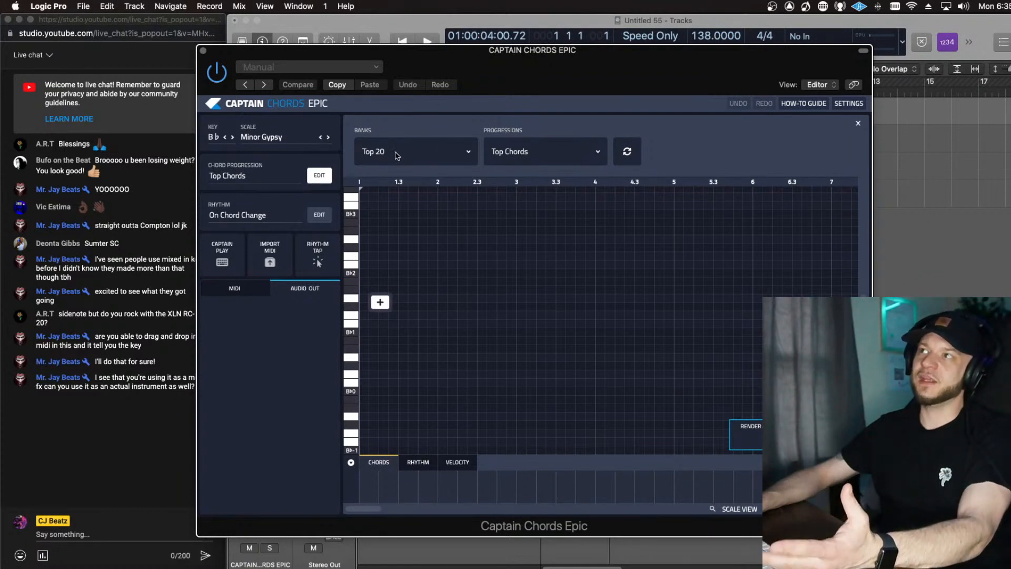
click(456, 151)
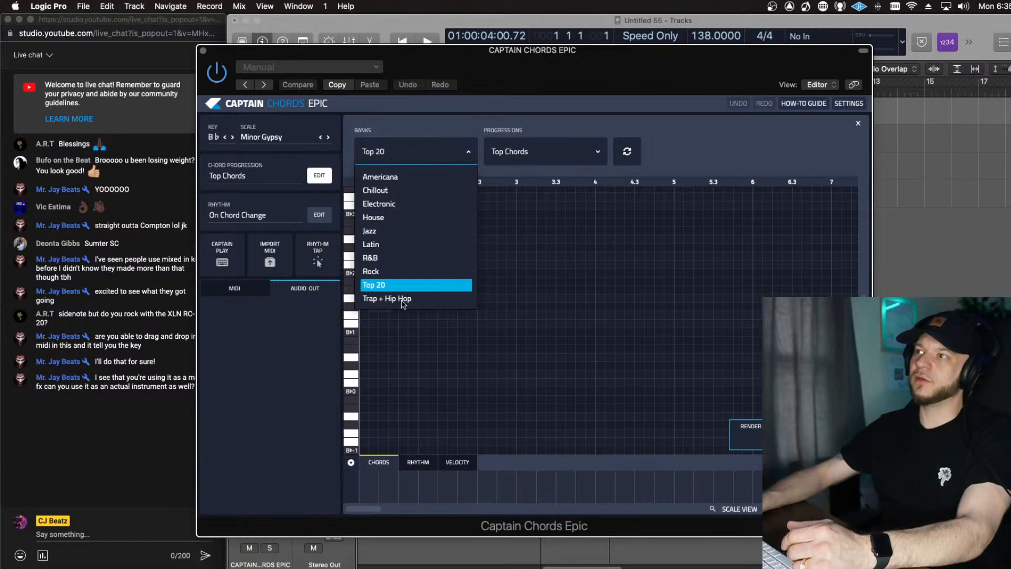
click(394, 299)
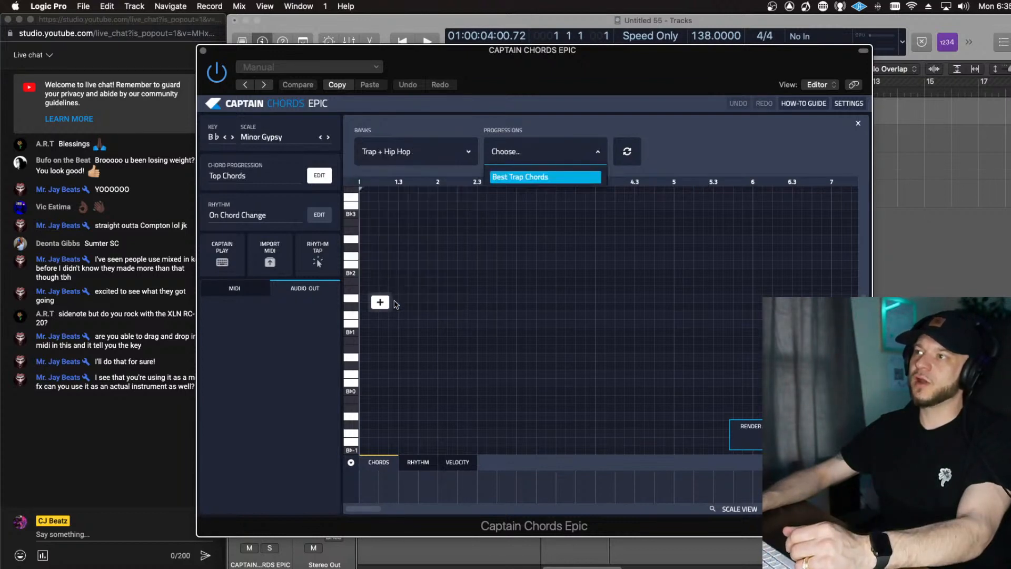
click(527, 182)
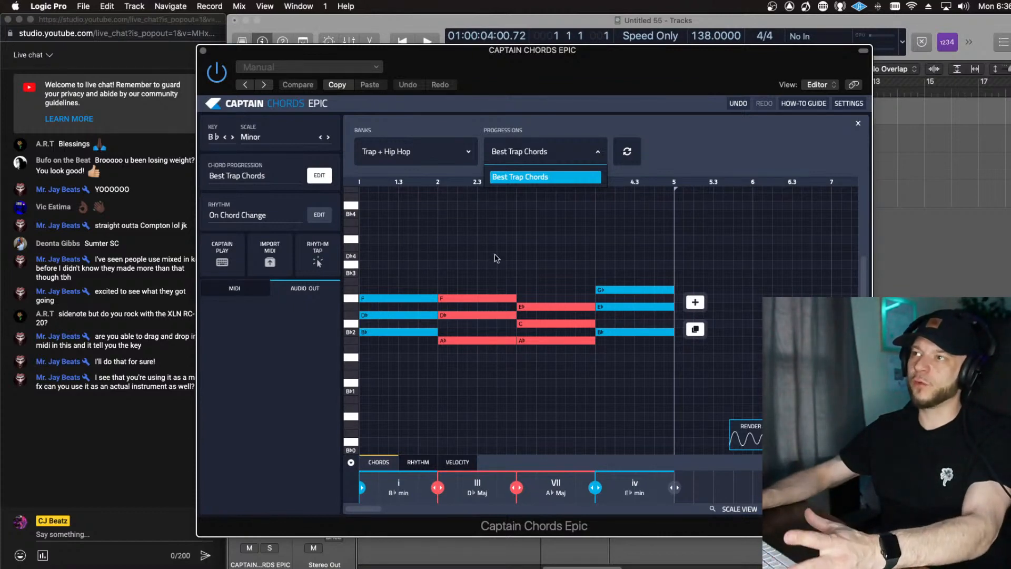
click(513, 262)
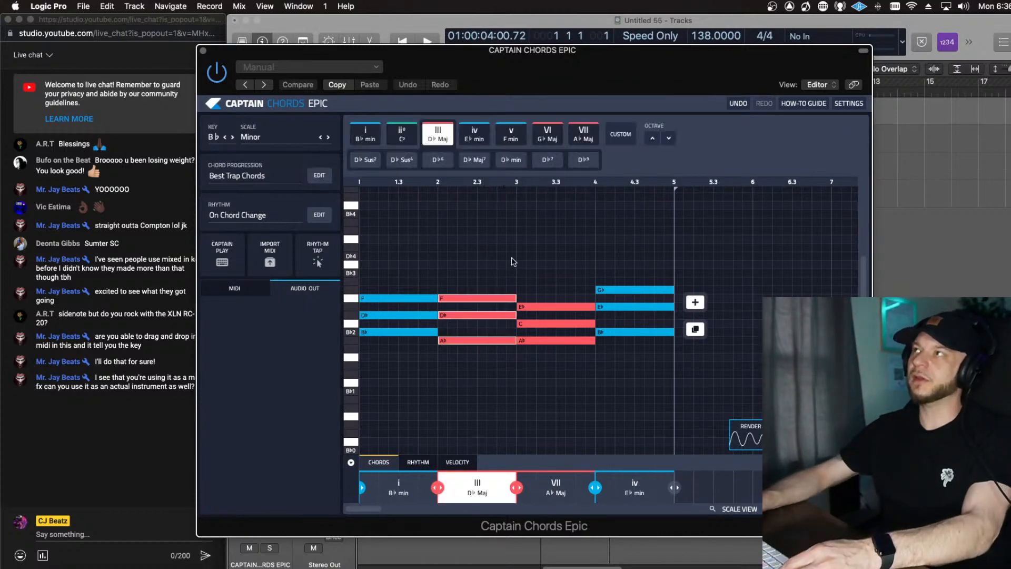
Step: Play the progression briefly and move the Captain Chords Epic window clear of the track list
drag(509, 72, 566, 192)
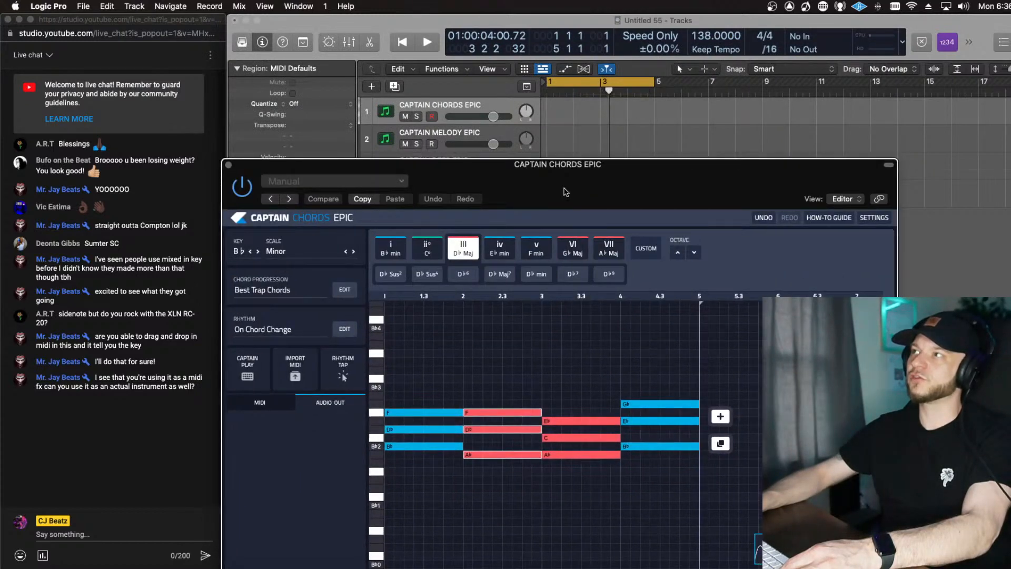
drag(566, 192, 726, 144)
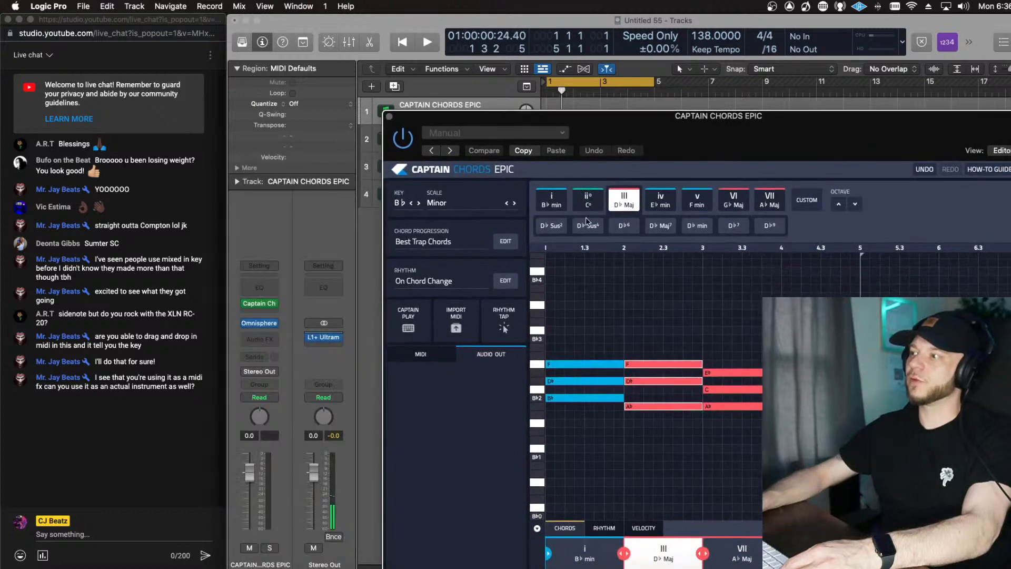
click(535, 134)
click(647, 134)
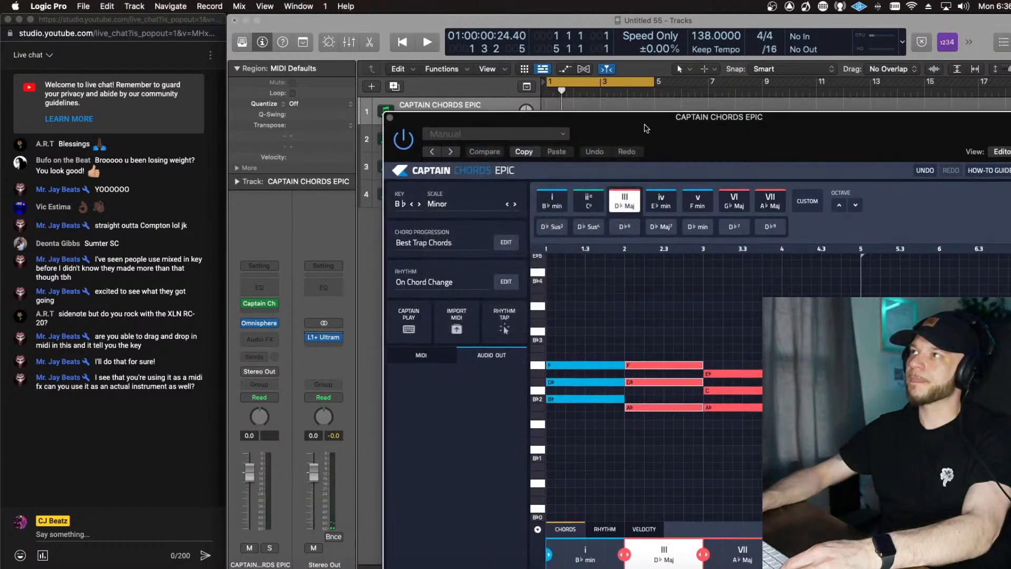
drag(647, 133, 789, 168)
Step: Bypass the MIDI effects on the CAPTAIN DEEP EPIC and CAPTAIN MELODY EPIC tracks and reselect the CAPTAIN CHORDS EPIC track
click(436, 152)
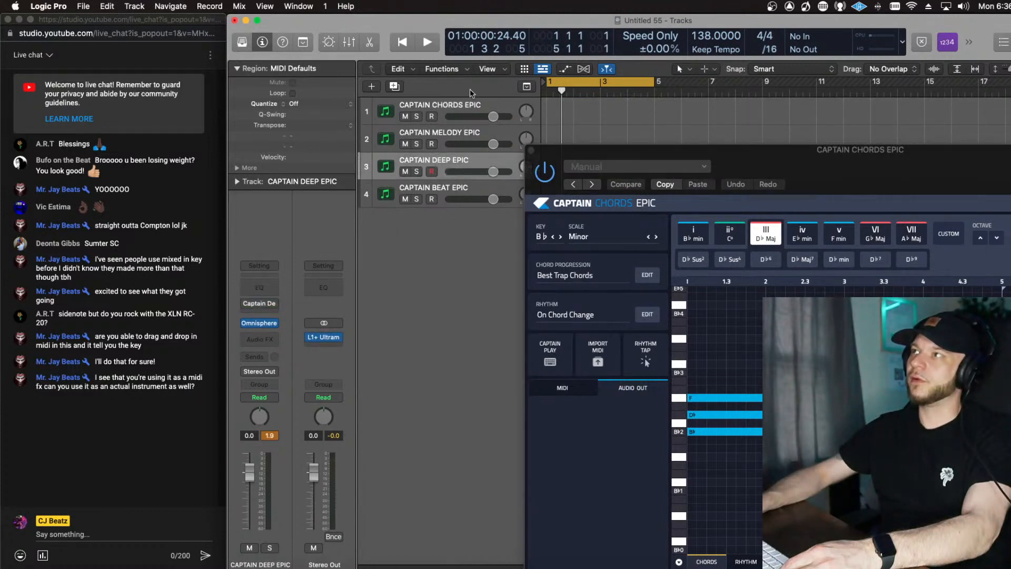
click(451, 137)
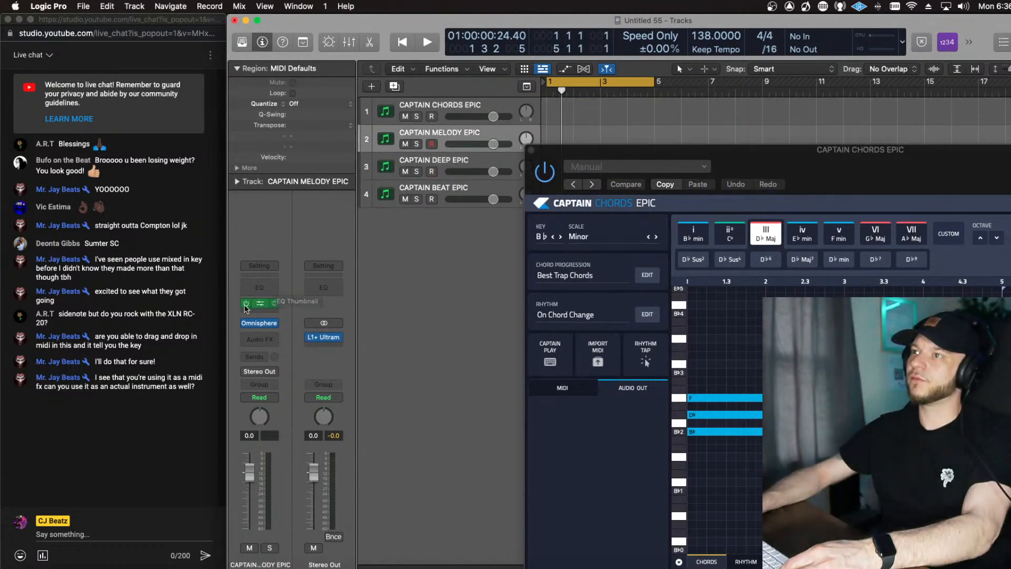
click(439, 107)
Step: Play the trap chord progression, turn off the metronome click during playback, and stop the transport
click(762, 227)
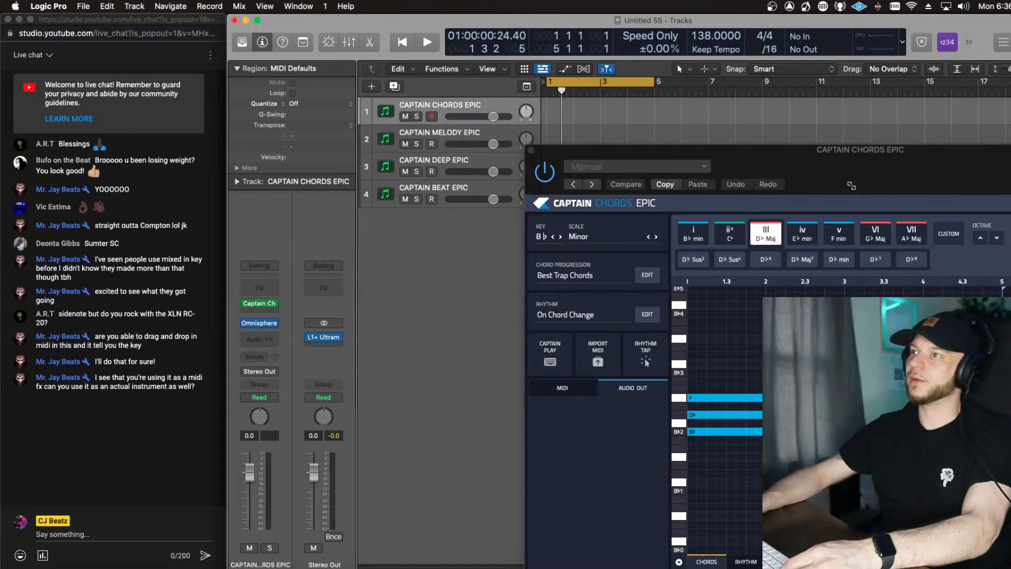
drag(847, 185, 713, 150)
key(space)
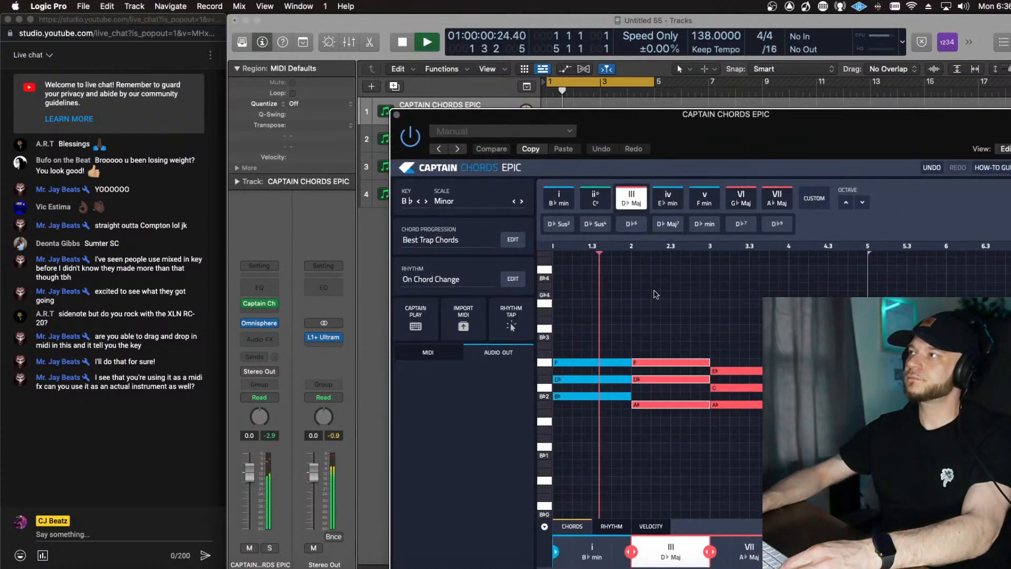
click(968, 42)
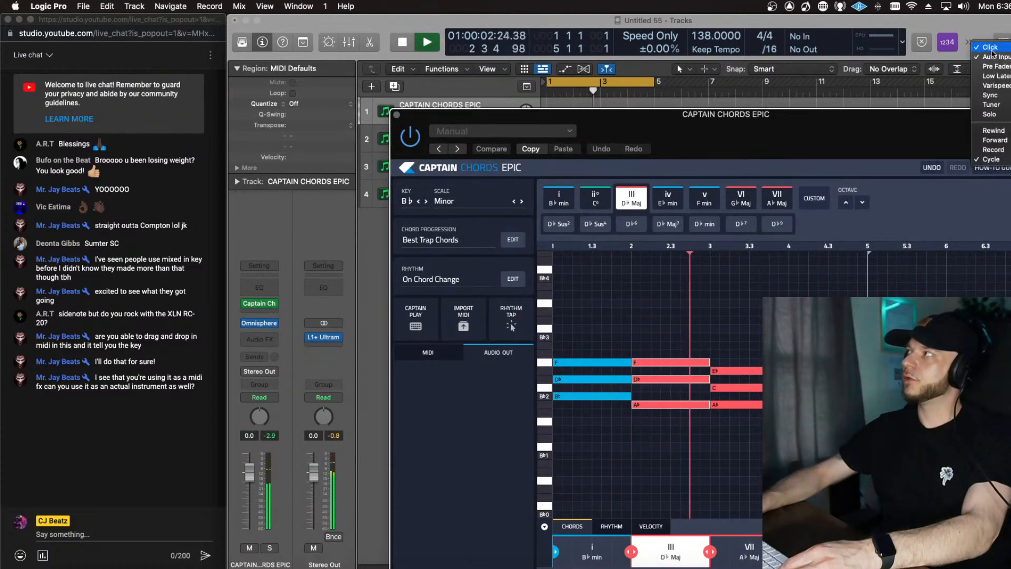
click(989, 47)
drag(684, 113, 651, 72)
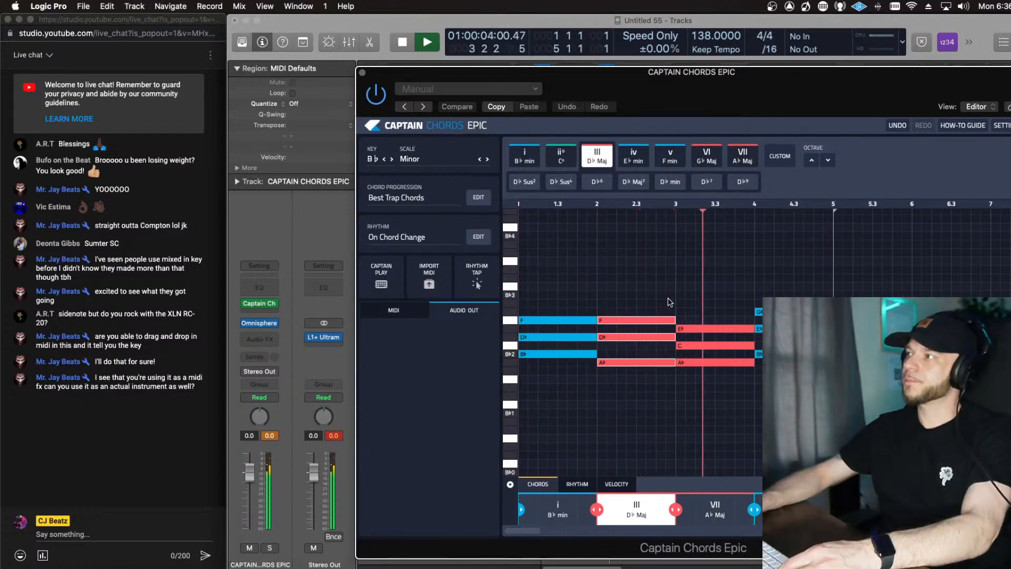
key(space)
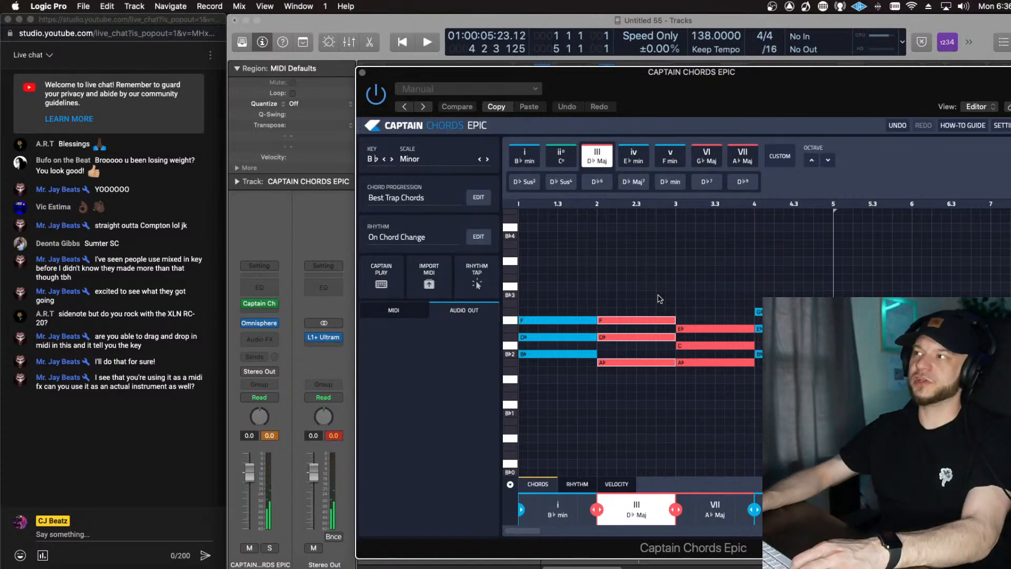
Step: Delete all the chords of the Best Trap Chords progression to leave the chord grid empty
click(659, 298)
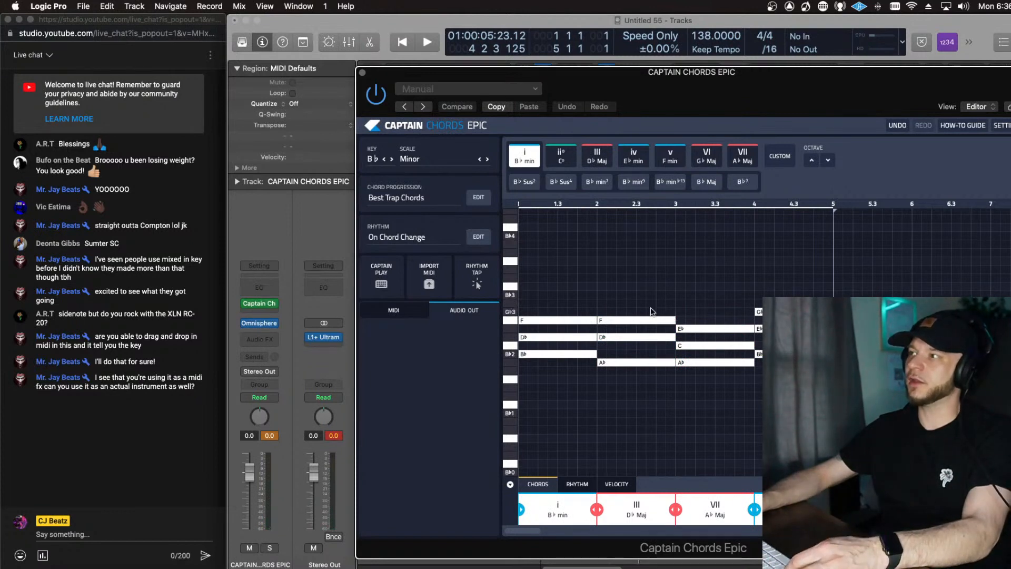
key(Delete)
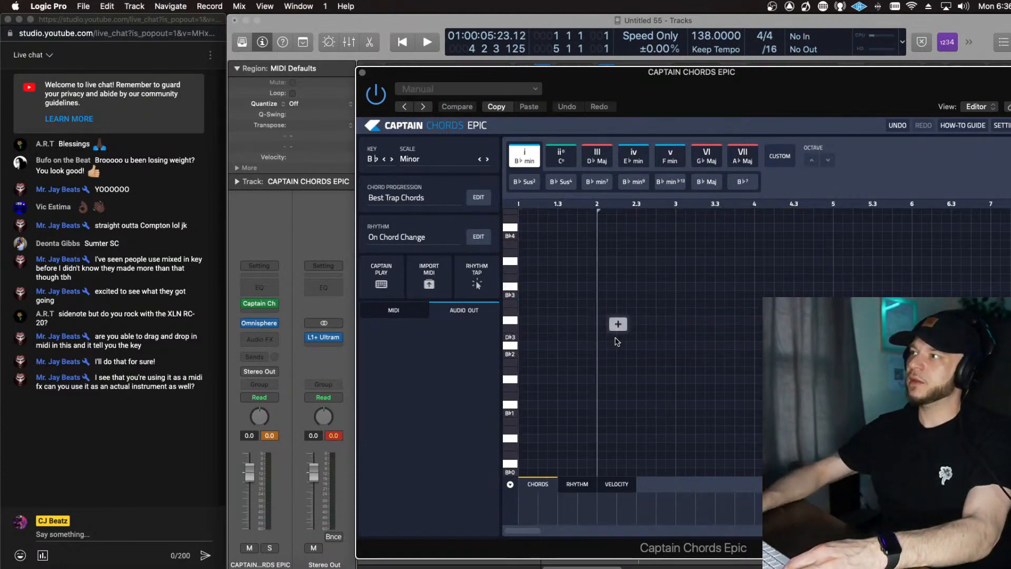
click(567, 223)
click(588, 231)
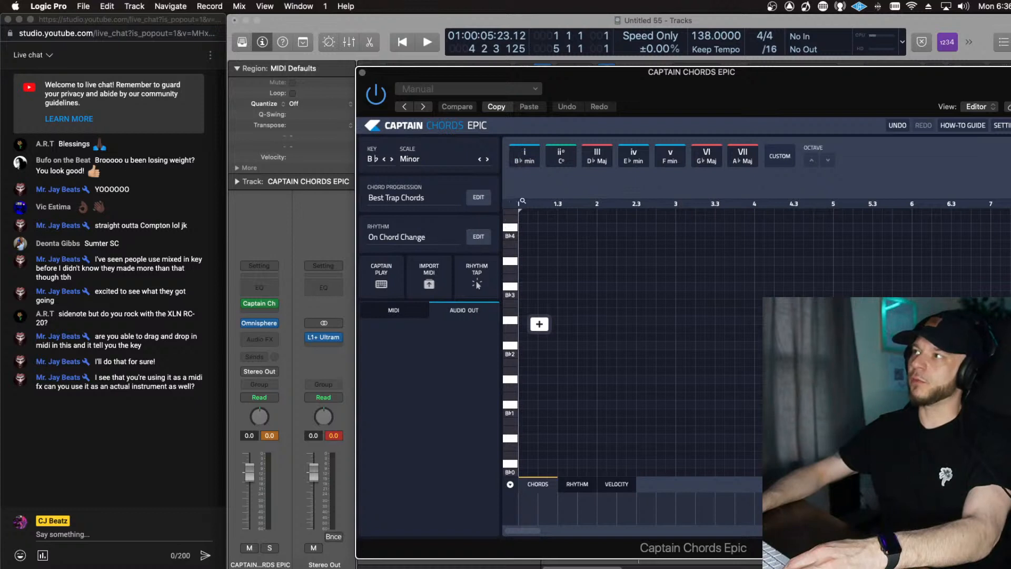
click(596, 216)
click(691, 214)
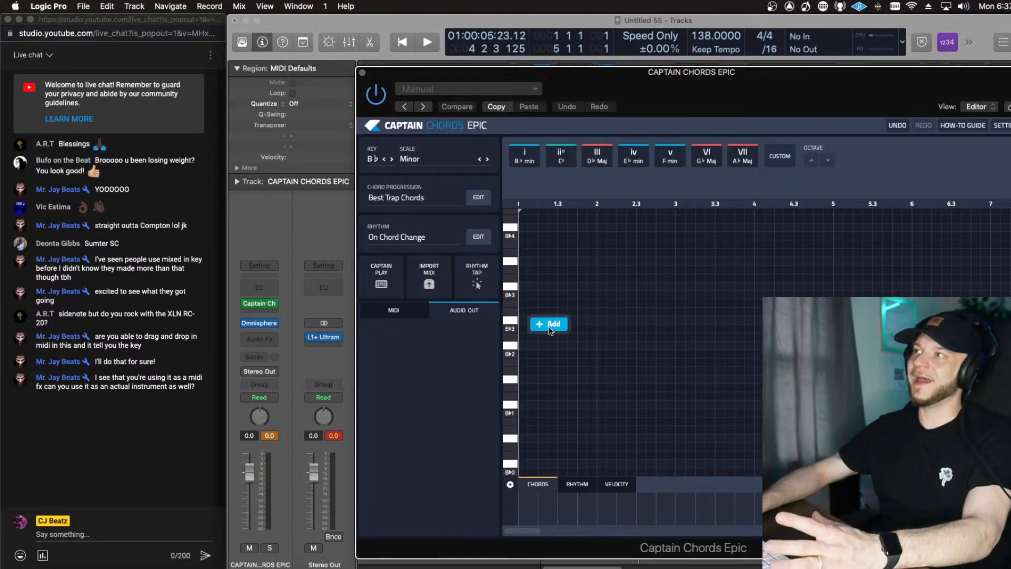
mouse_move(530, 164)
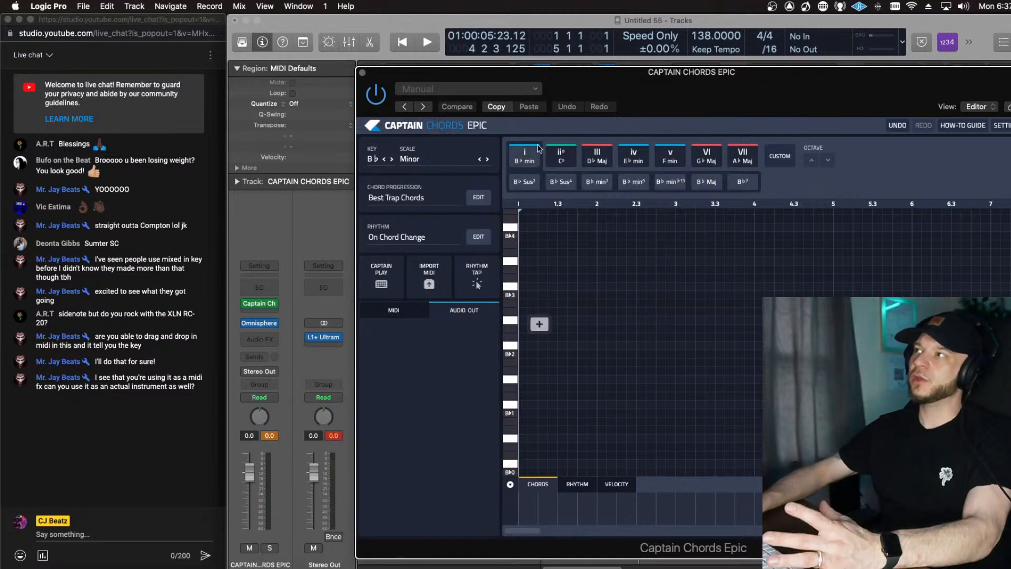
Step: Audition the C°, D♭ Maj, E♭ min, F min, G♭ Maj and A♭ Maj chords in the first bar
click(563, 158)
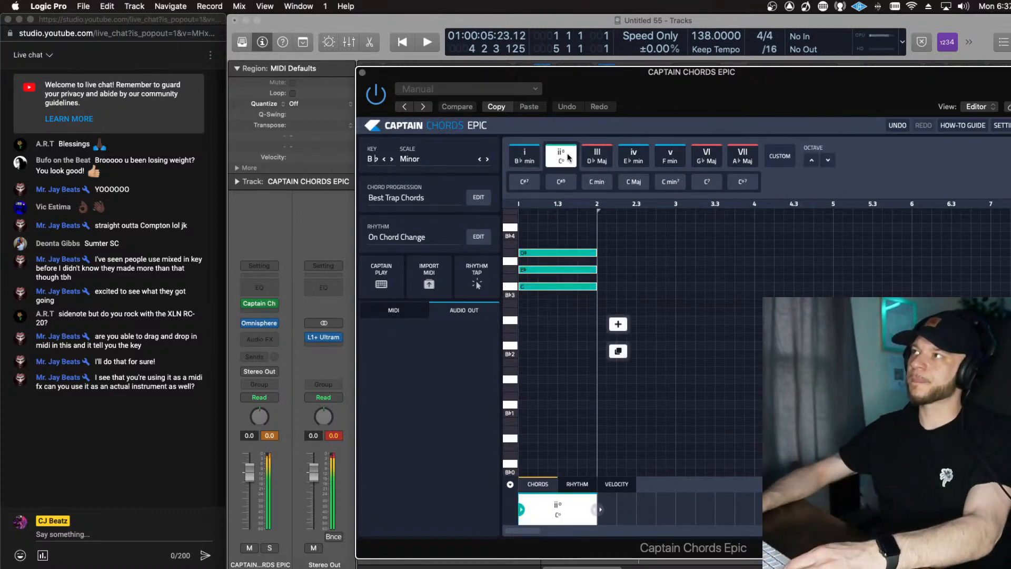
click(598, 157)
click(632, 162)
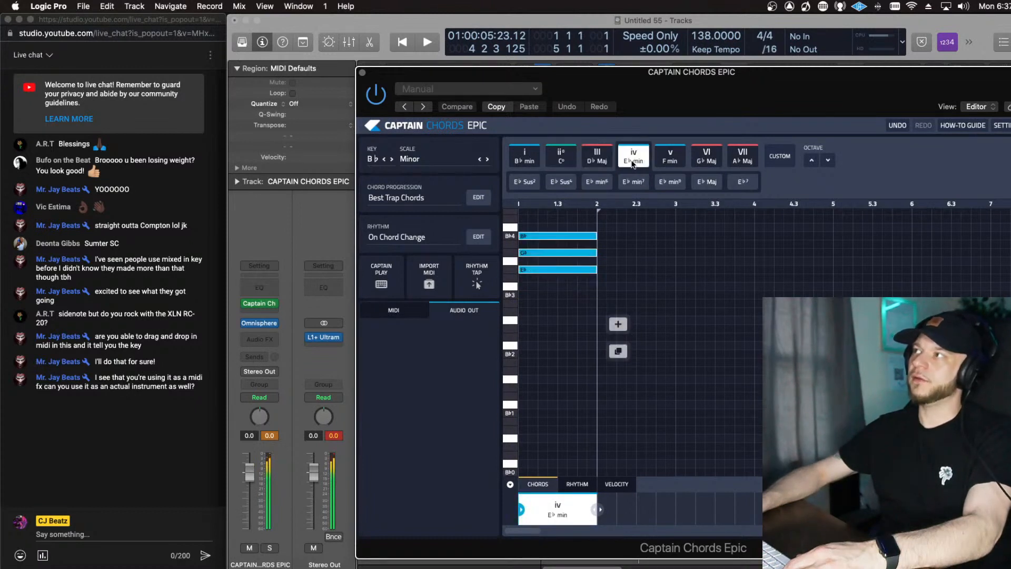
click(670, 159)
click(711, 162)
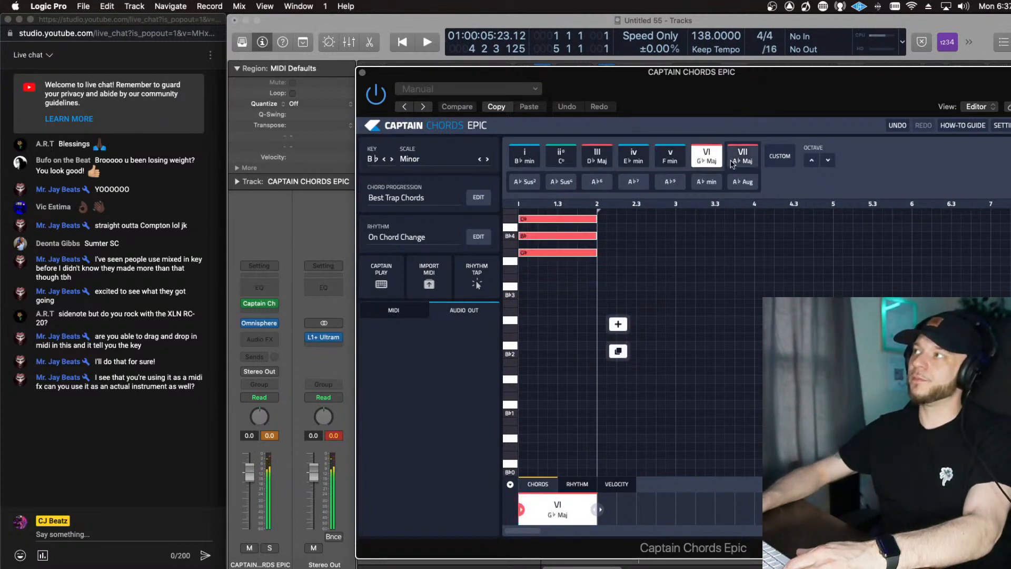
click(732, 163)
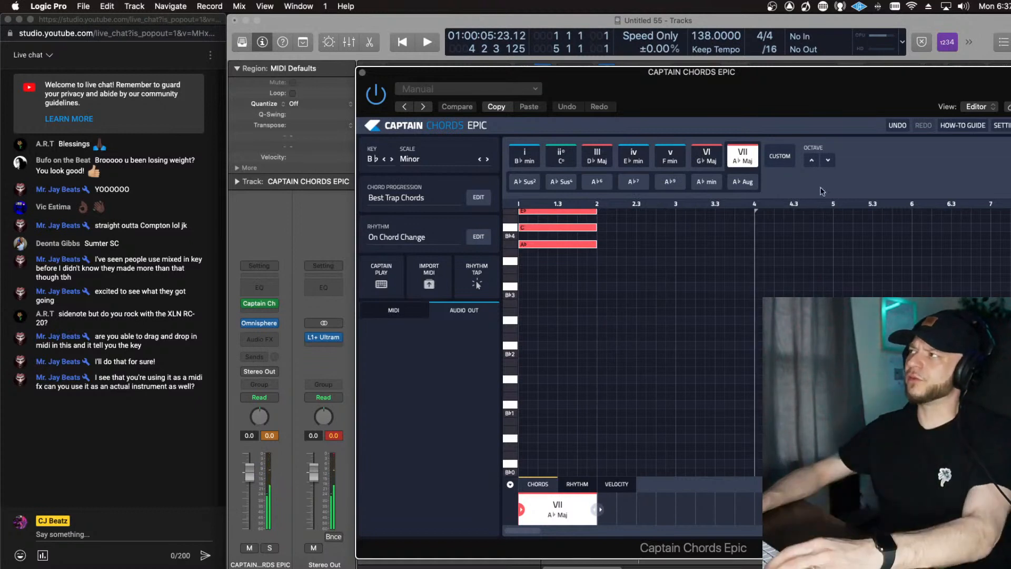
Step: Lower the first bar's chord by two octaves and set it to B♭ min
click(828, 161)
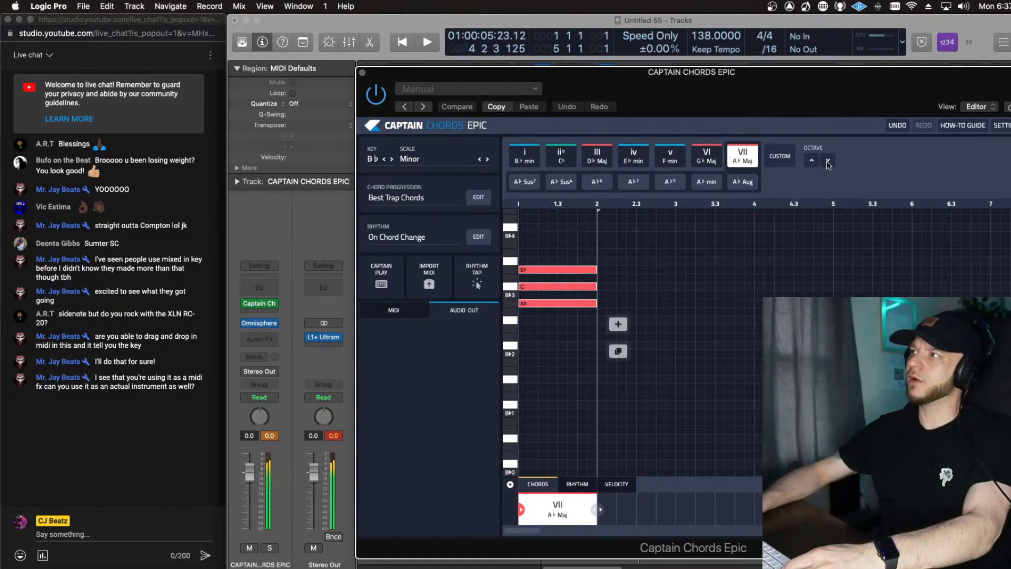
click(828, 161)
click(521, 153)
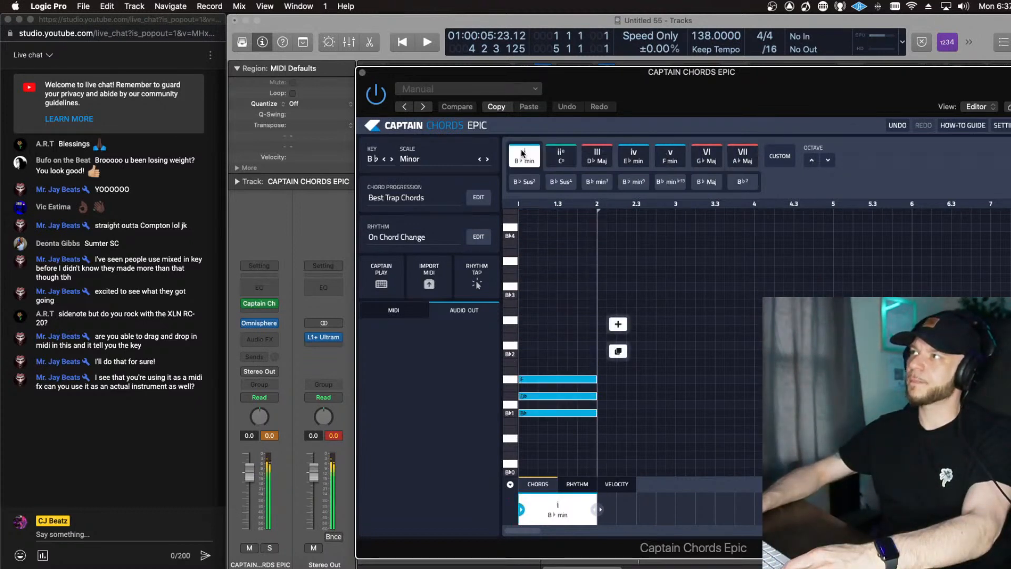
Step: Add a second chord in bar 2, set it to E♭ min, and play both chords back
mouse_move(556, 159)
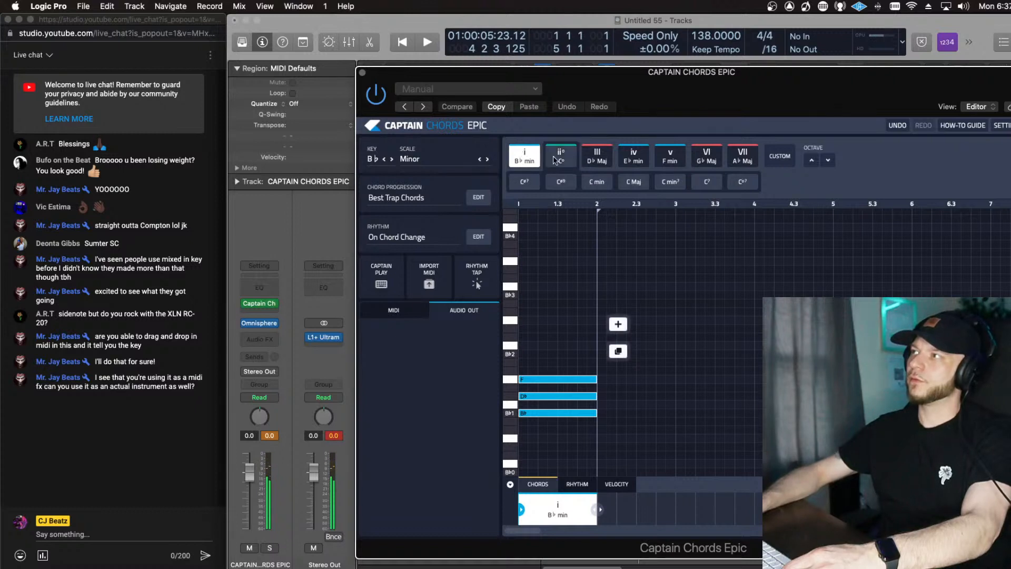
click(618, 324)
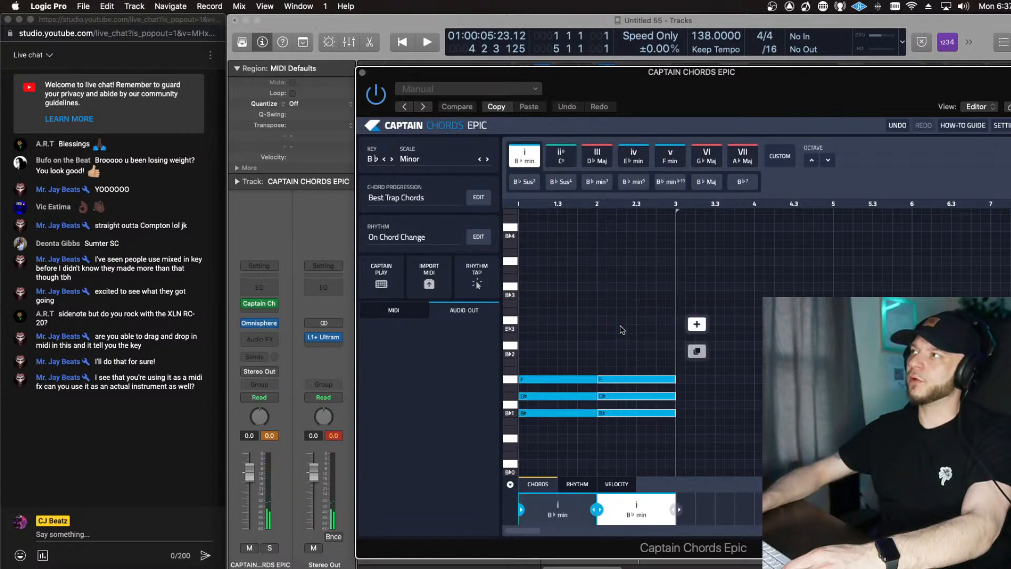
click(597, 158)
click(633, 158)
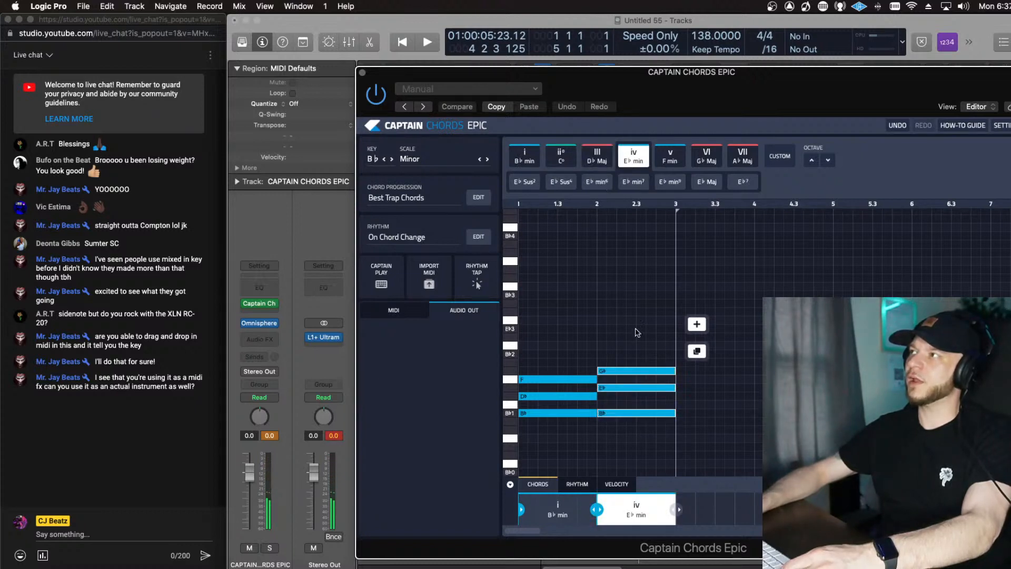
key(space)
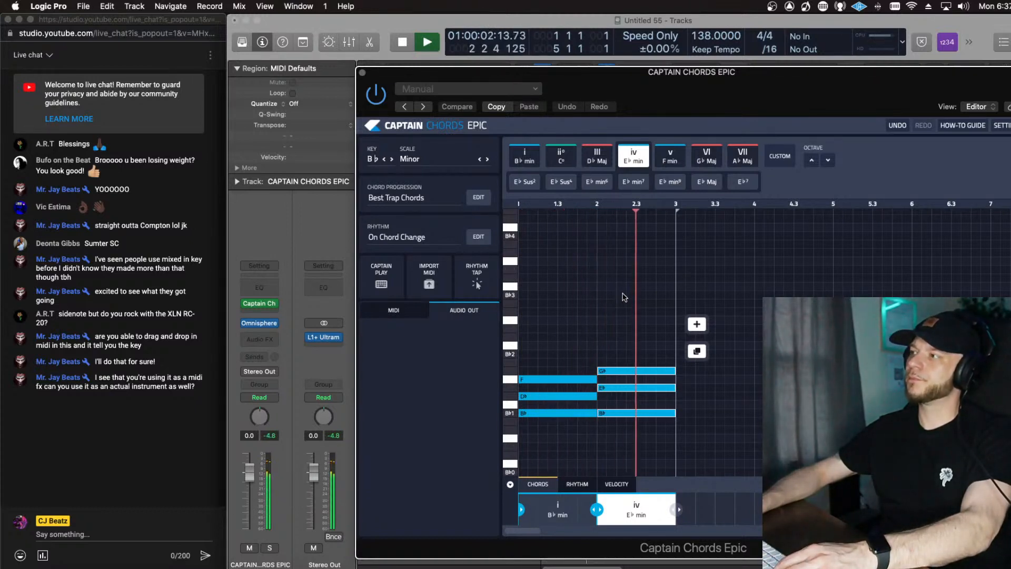
key(space)
Step: Add a third chord in bar 3, try F min, G♭ Maj and A♭ Maj, and settle on B♭ min
mouse_move(673, 160)
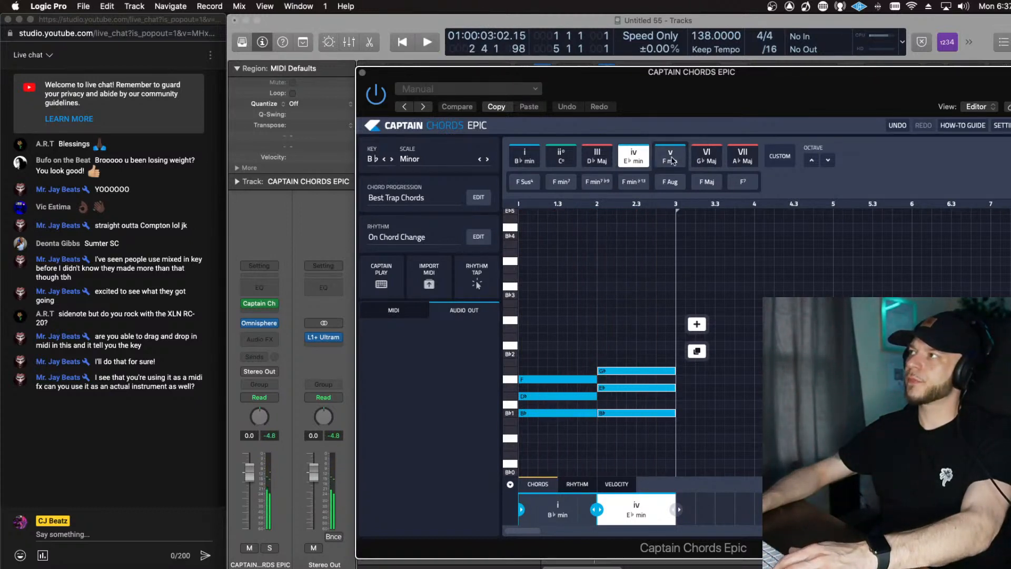
click(697, 324)
click(668, 166)
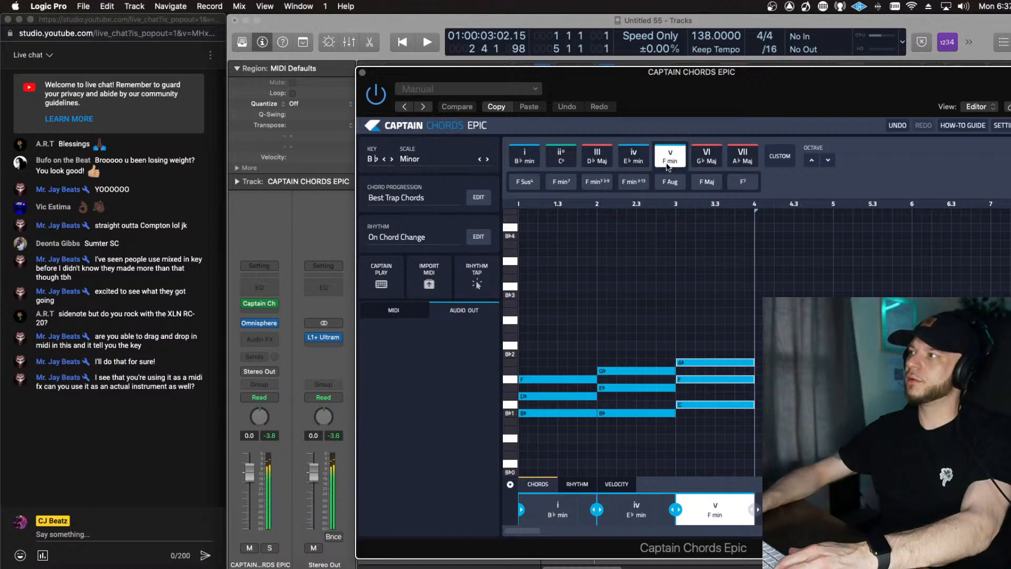
click(701, 160)
click(737, 158)
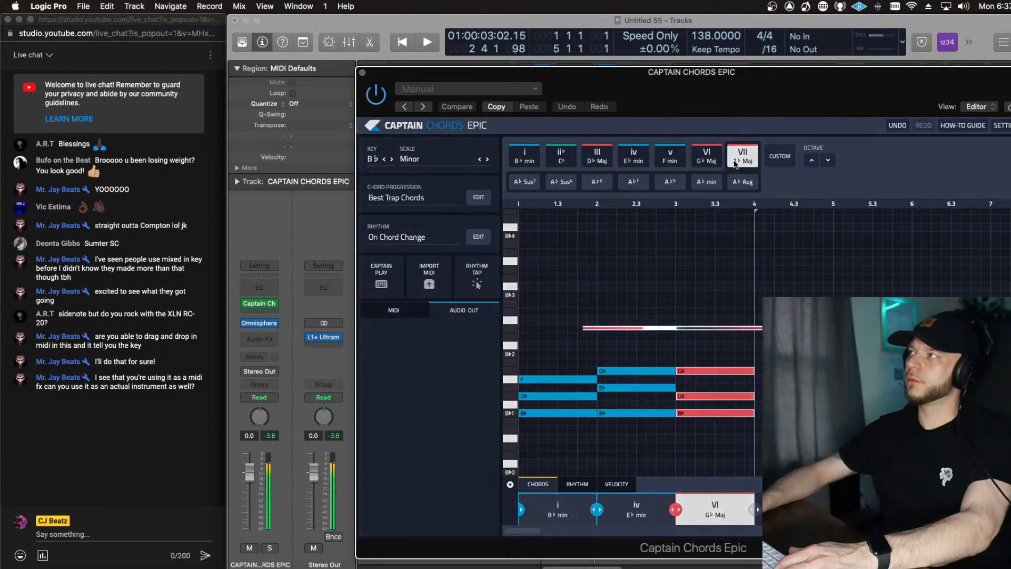
click(532, 155)
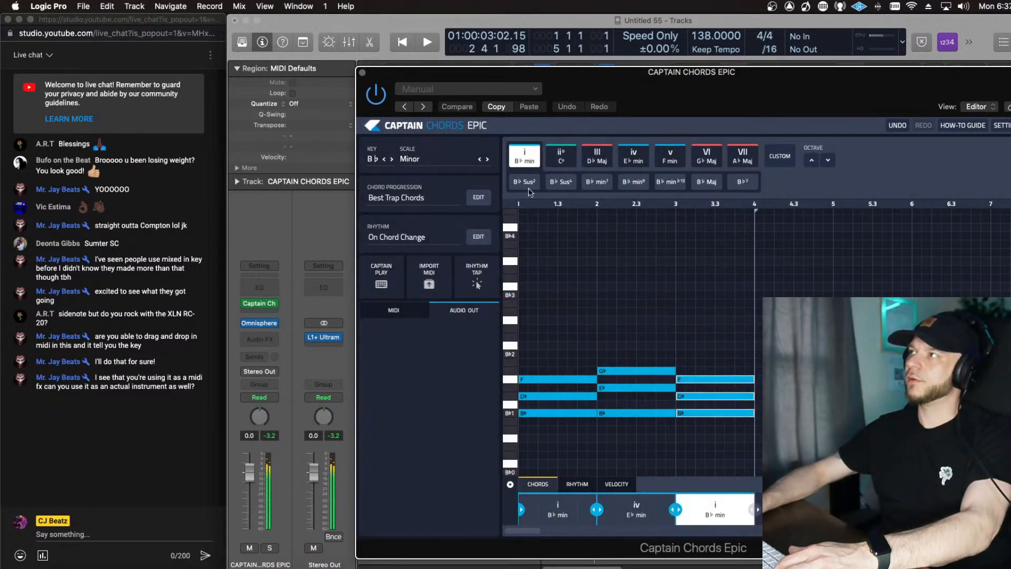
Step: Audition the B♭ chord variations on the third chord and set it to B♭ Sus2
click(530, 186)
click(560, 183)
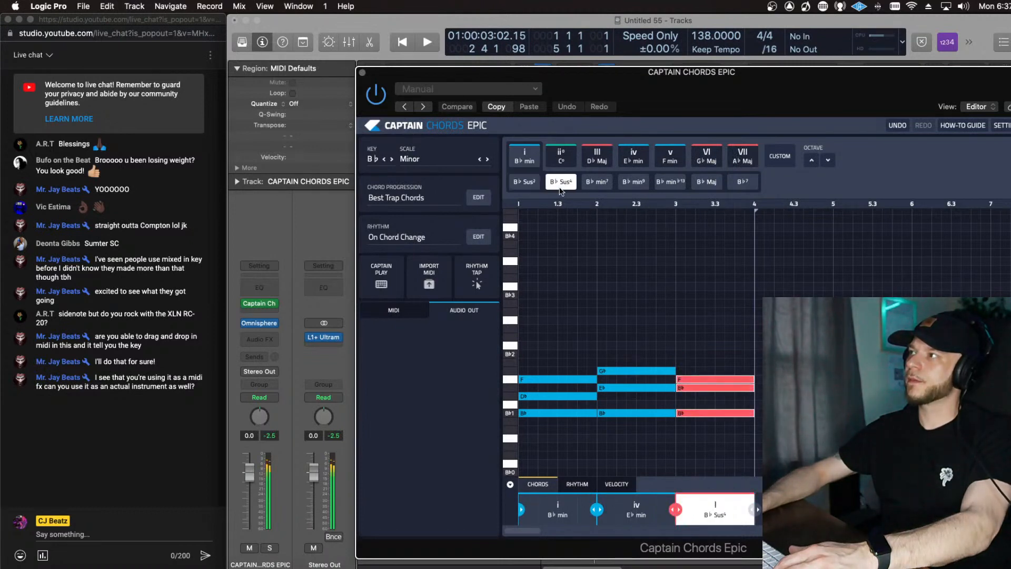
click(594, 182)
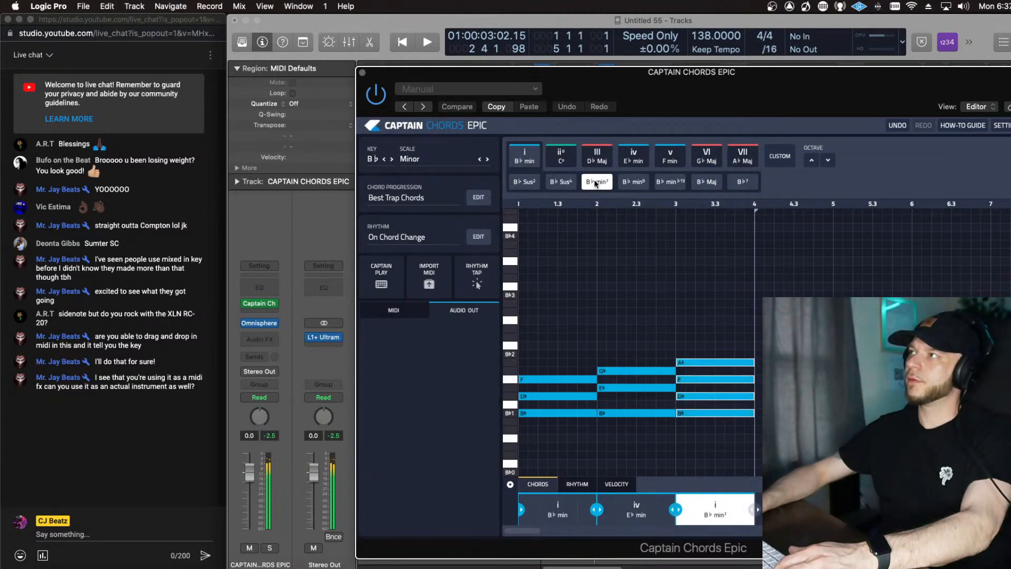
click(626, 184)
click(667, 189)
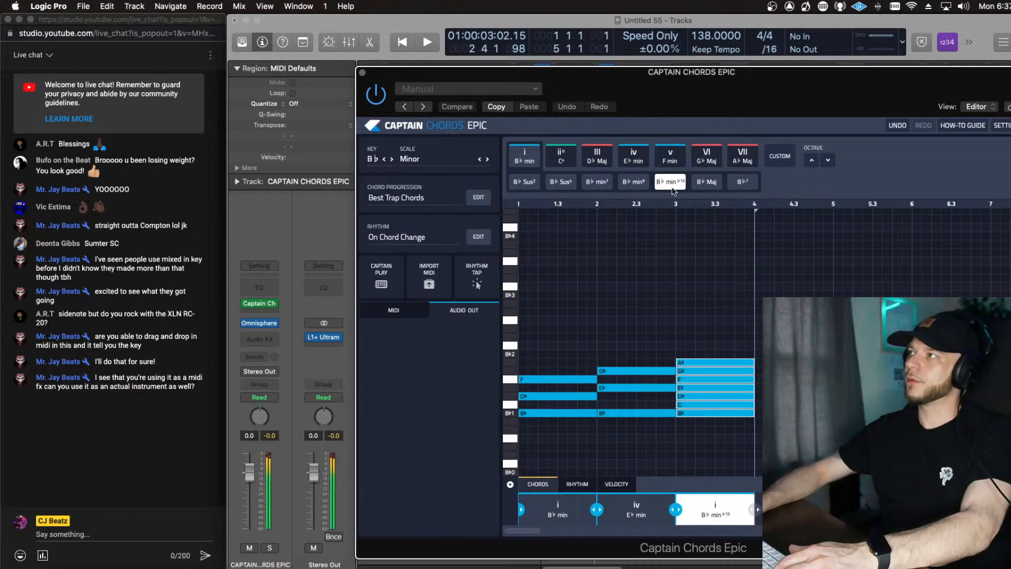
click(711, 184)
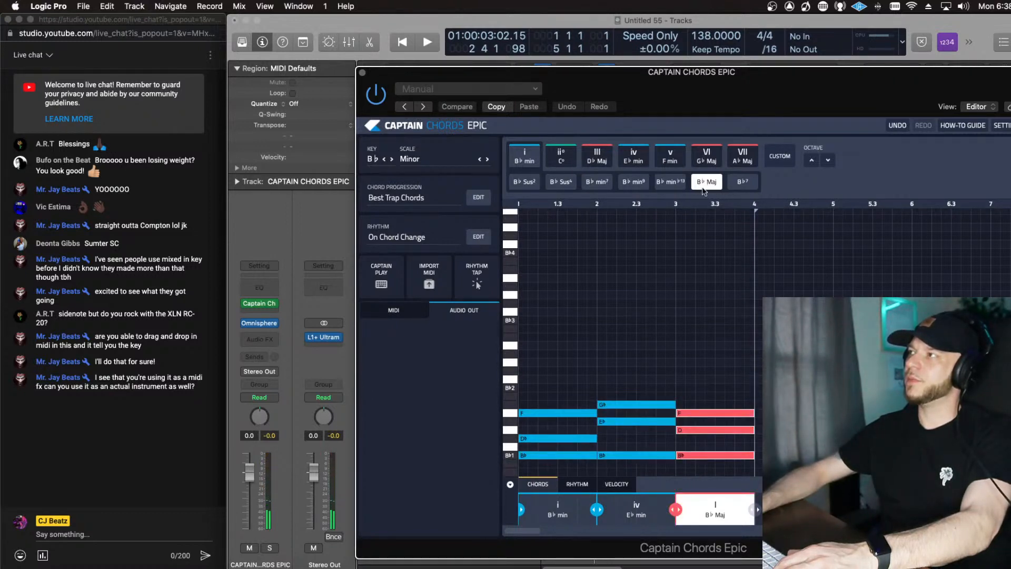
click(519, 183)
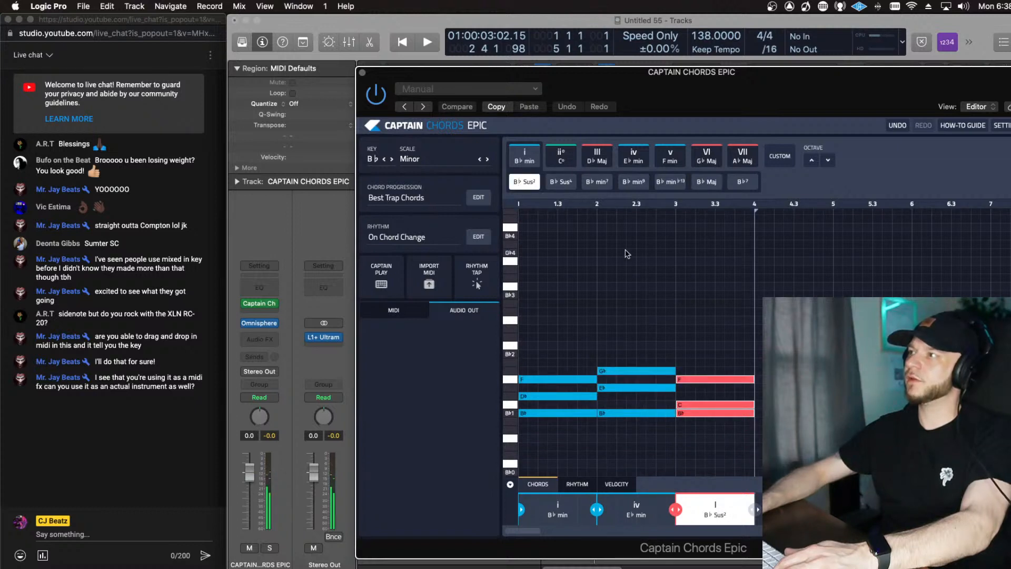
Step: Play the progression and extend it with a fourth chord in bar 4, set to E♭ min like bar 2
key(space)
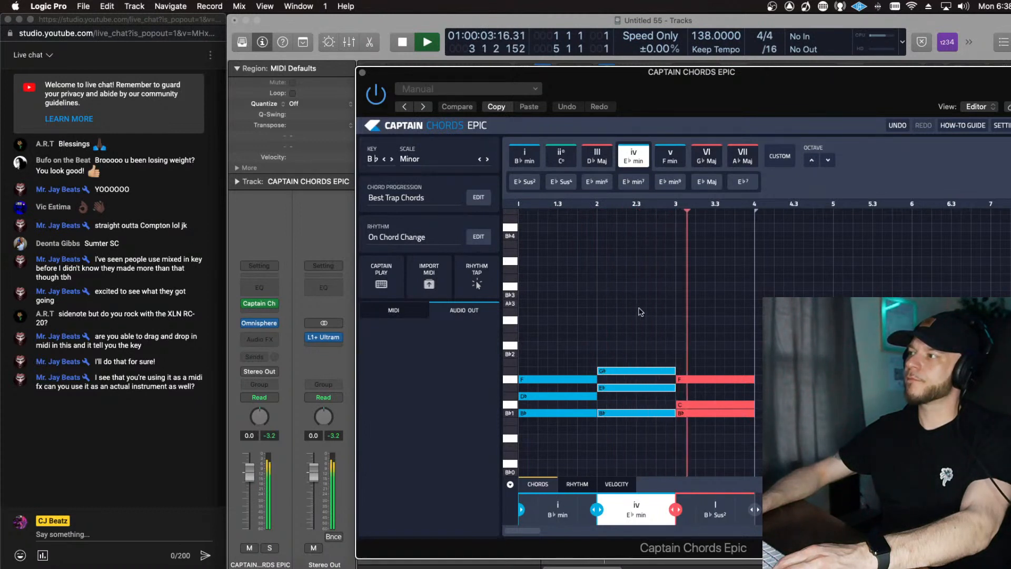
key(space)
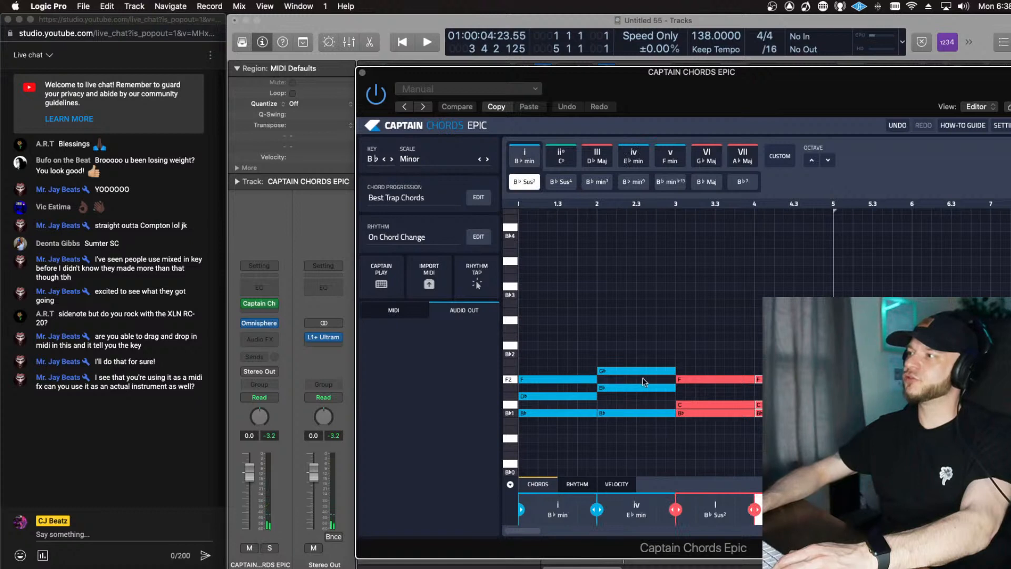
click(635, 357)
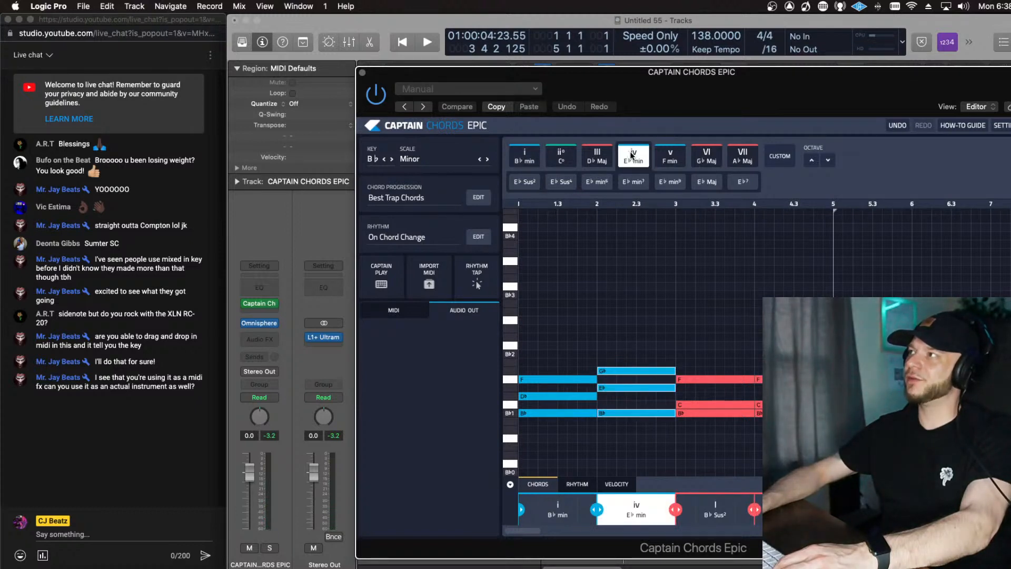
click(794, 379)
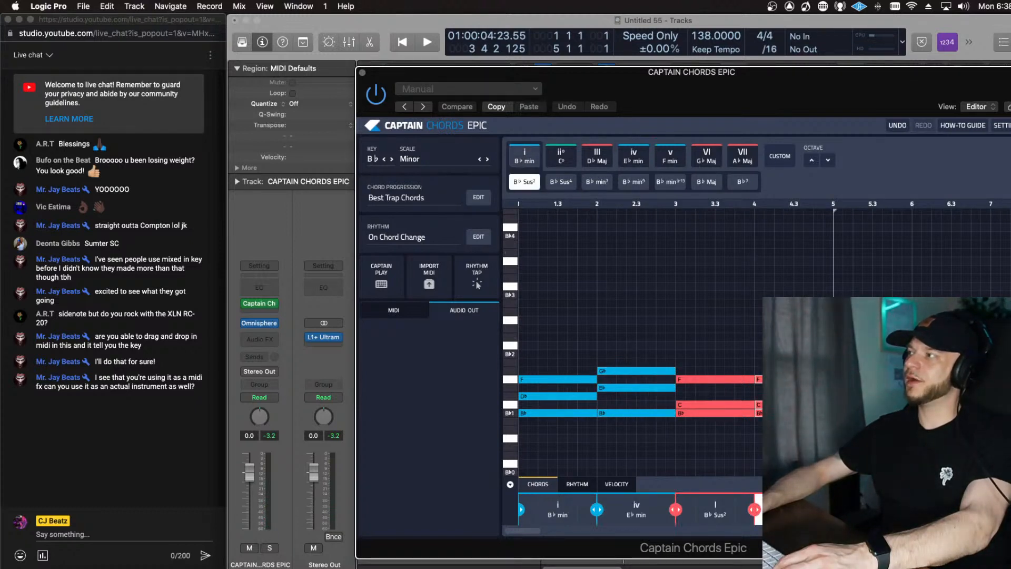
Step: Start playback, open Omnisphere on the CAPTAIN CHORDS EPIC track, and move its window so the patch list is reachable
key(space)
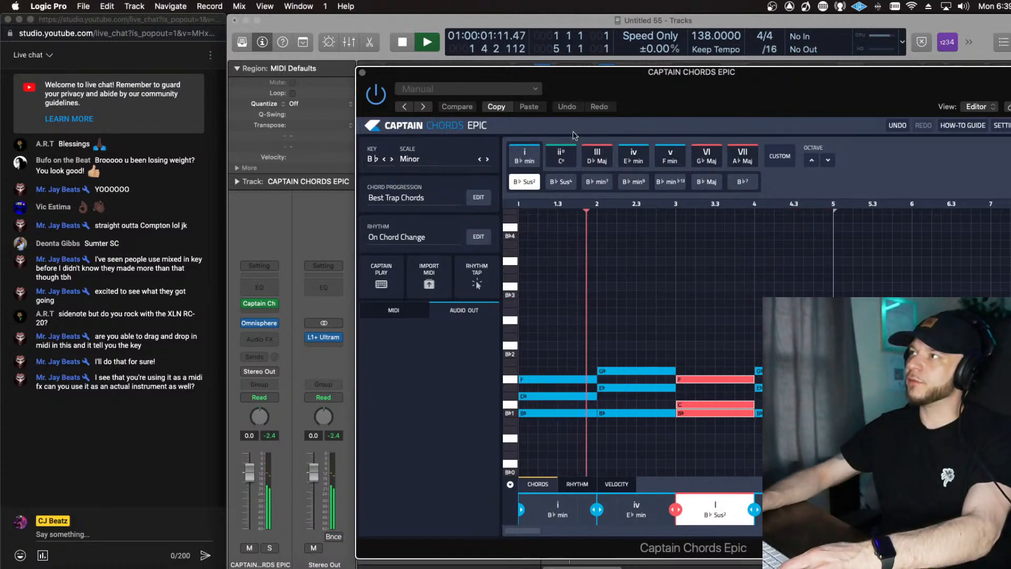
click(261, 323)
drag(515, 507, 595, 22)
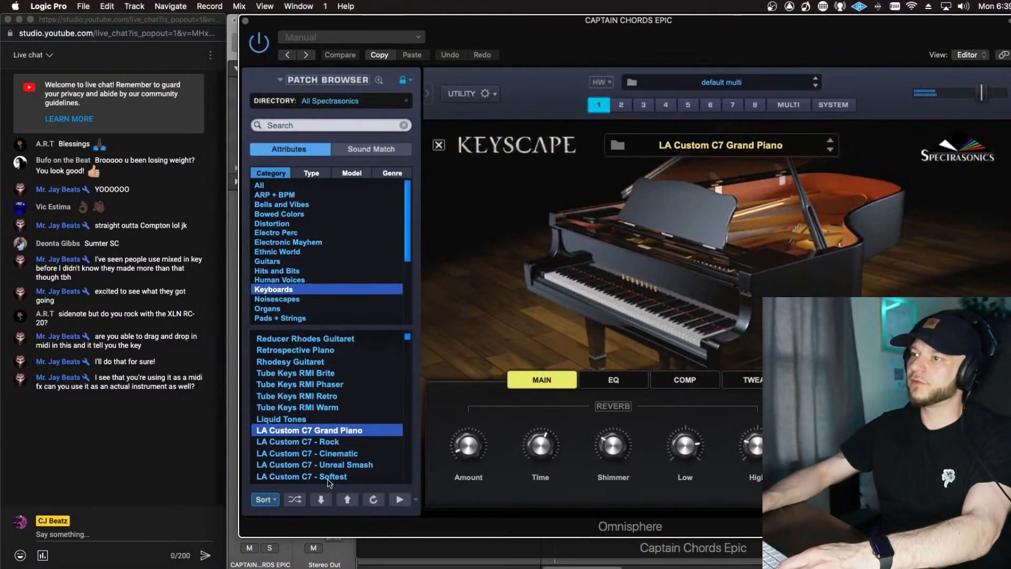
Step: Audition the LA Custom C7 piano patches Cinematic, Softest and Unreal Smash during playback, ending on Softest
click(338, 454)
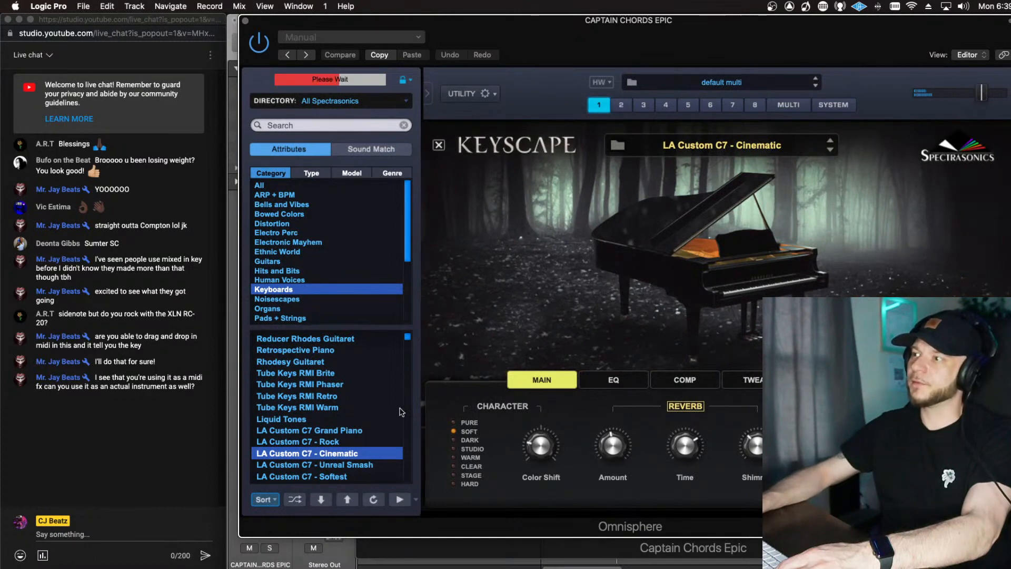
scroll(399, 415, down, 2)
click(340, 431)
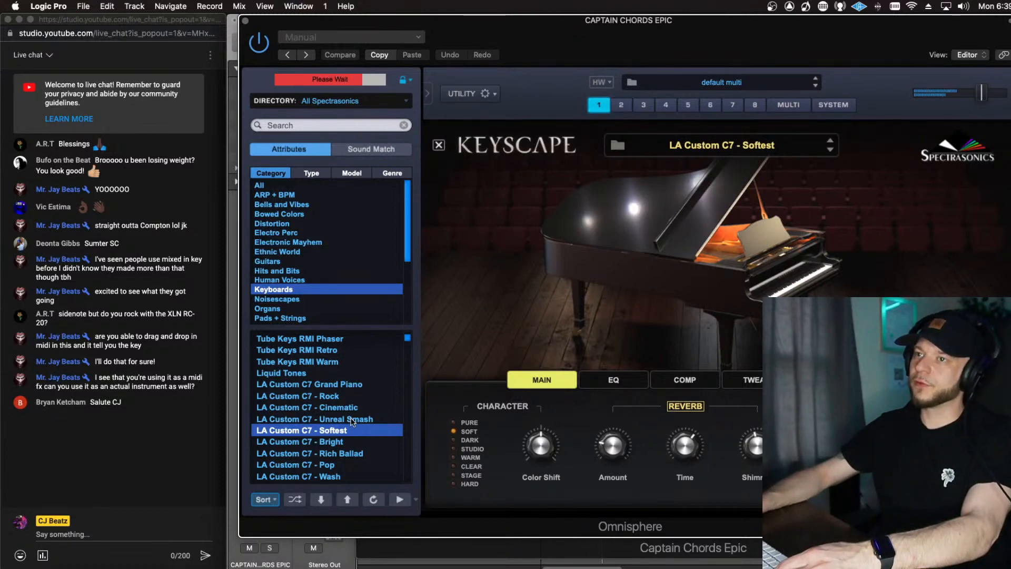
click(352, 419)
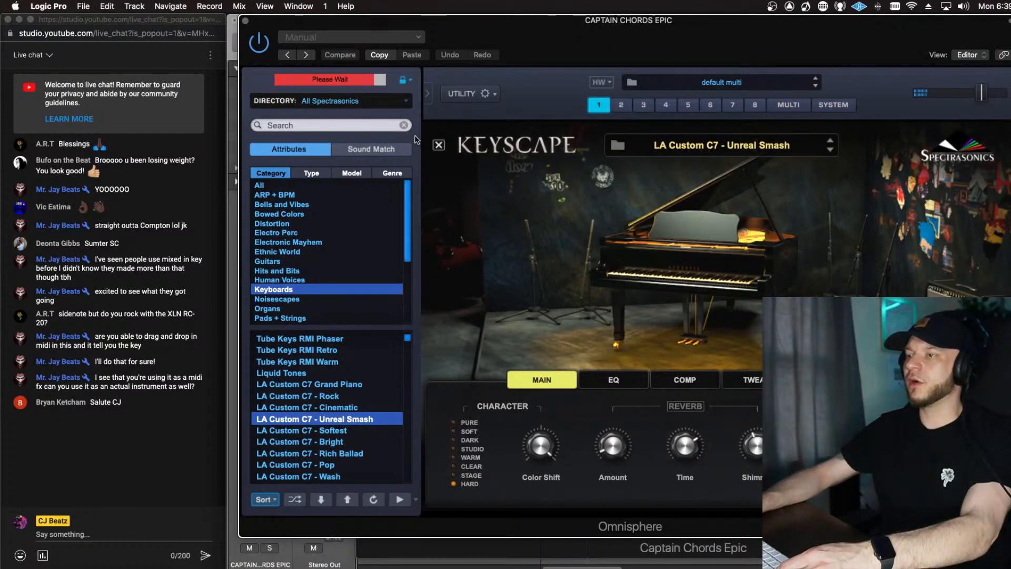
drag(567, 32, 588, 38)
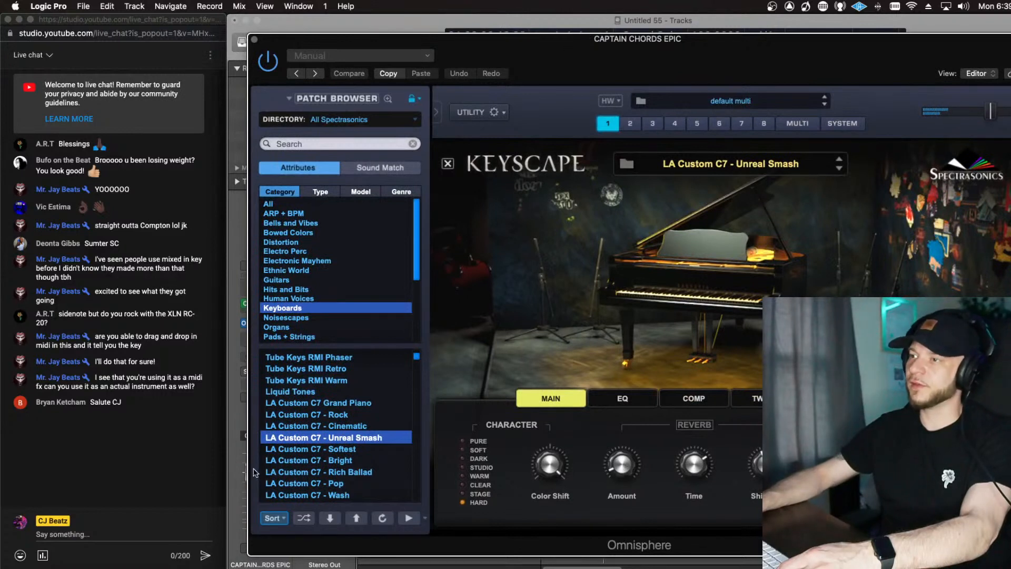
click(328, 449)
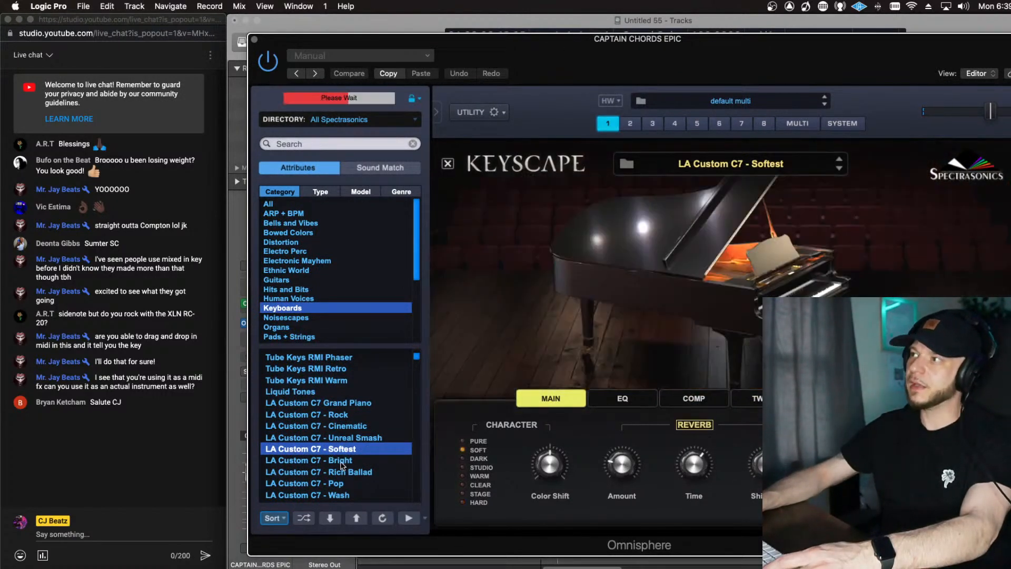
Step: Browse further through the Keyboards patches and load Dolceola - Mono
scroll(343, 453, down, 5)
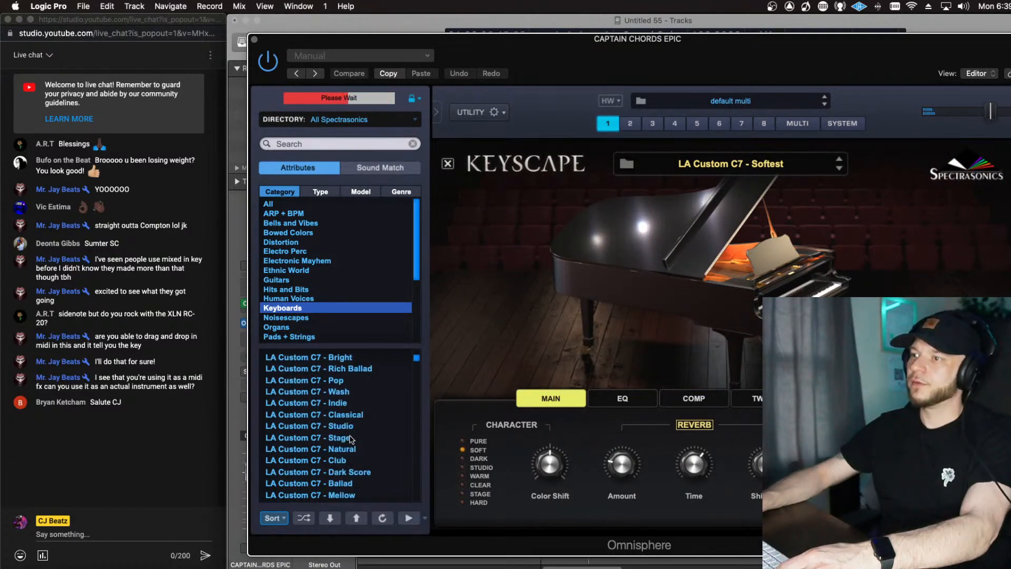
scroll(350, 438, down, 5)
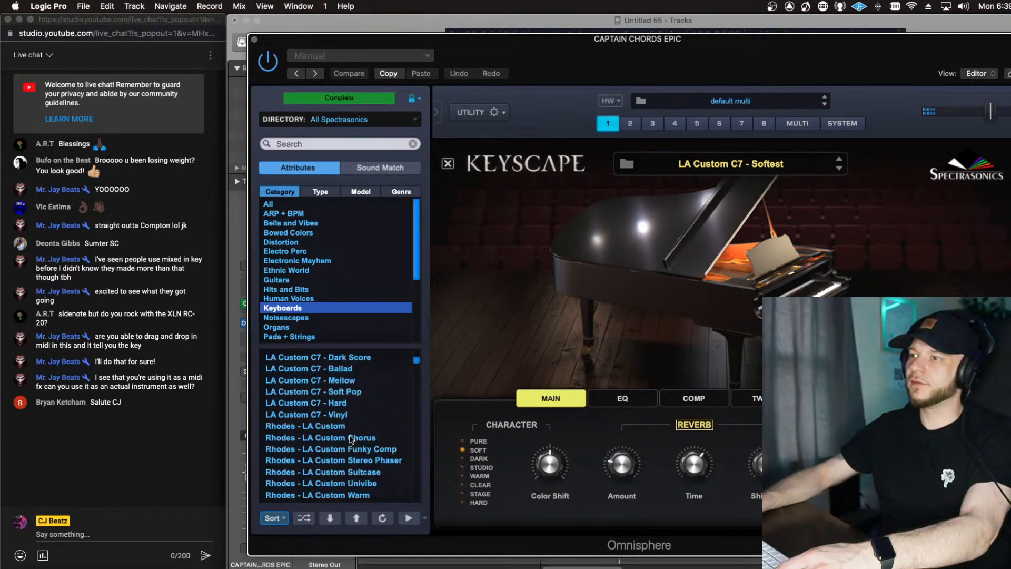
scroll(351, 439, down, 4)
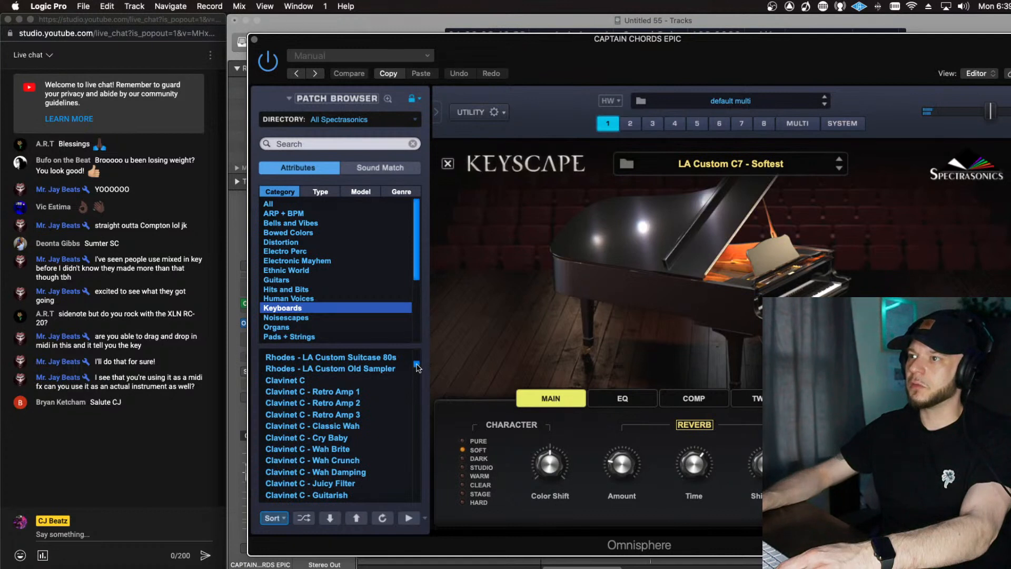
drag(417, 367, 414, 399)
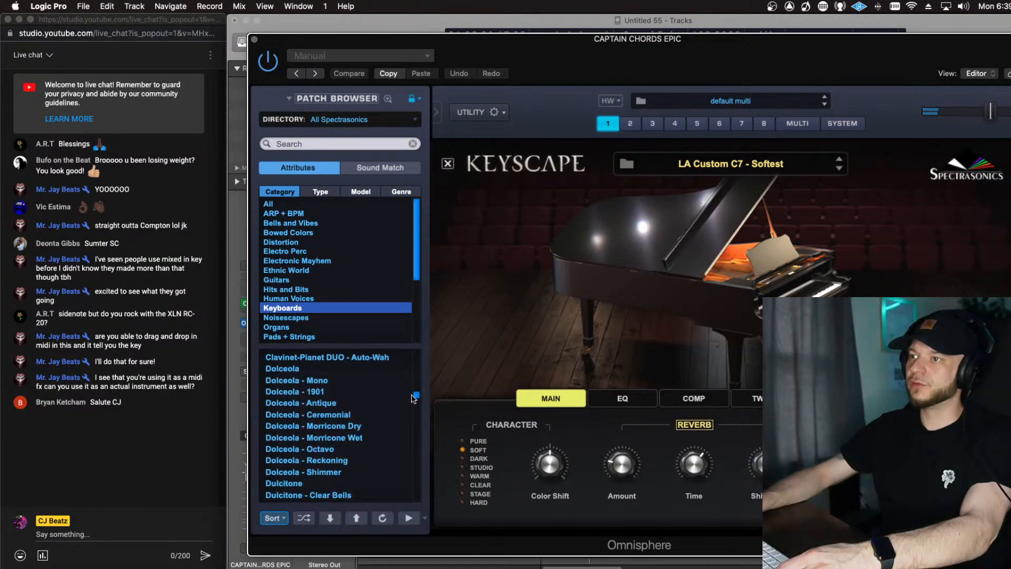
click(285, 380)
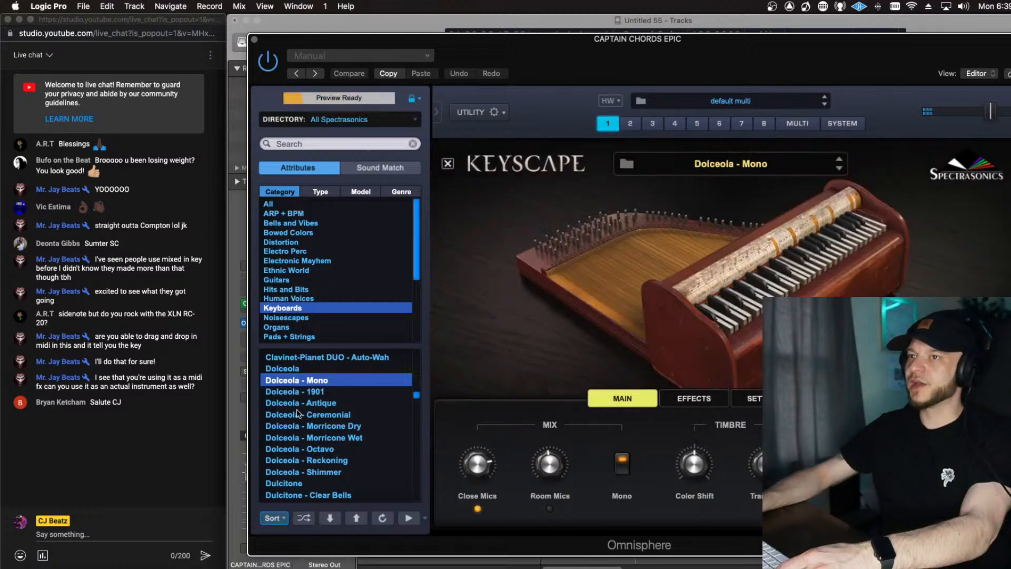
Step: Audition the Dolceola, Dolceola - Ceremonial and Dolceola - Shimmer patches, then load the Dulcitone patch
click(298, 368)
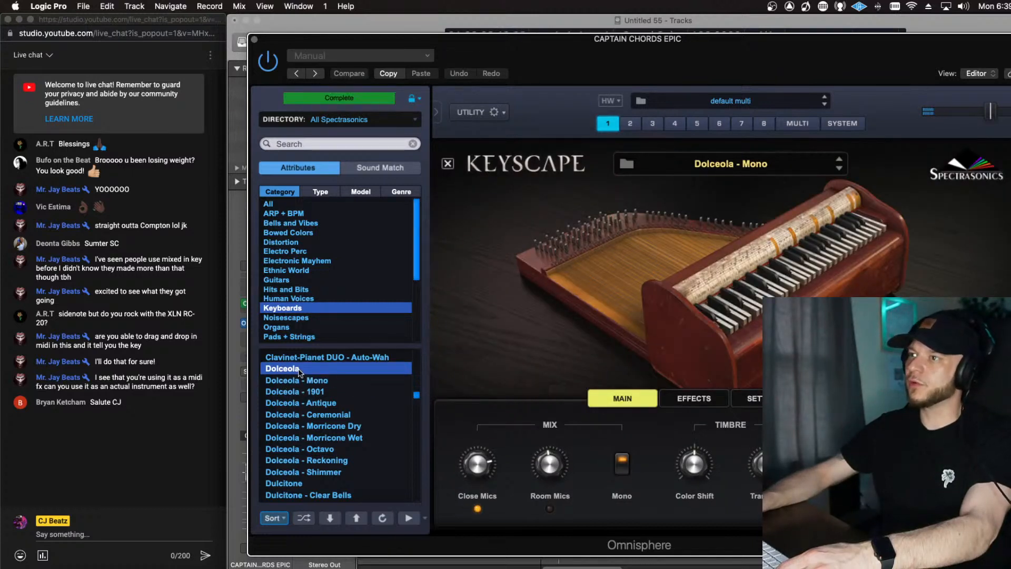
click(321, 415)
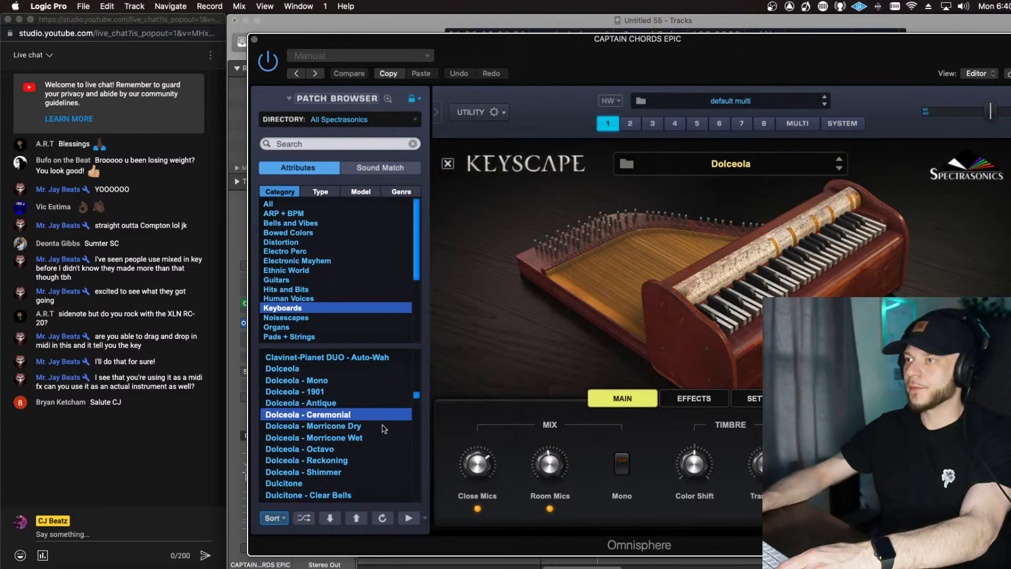
click(321, 473)
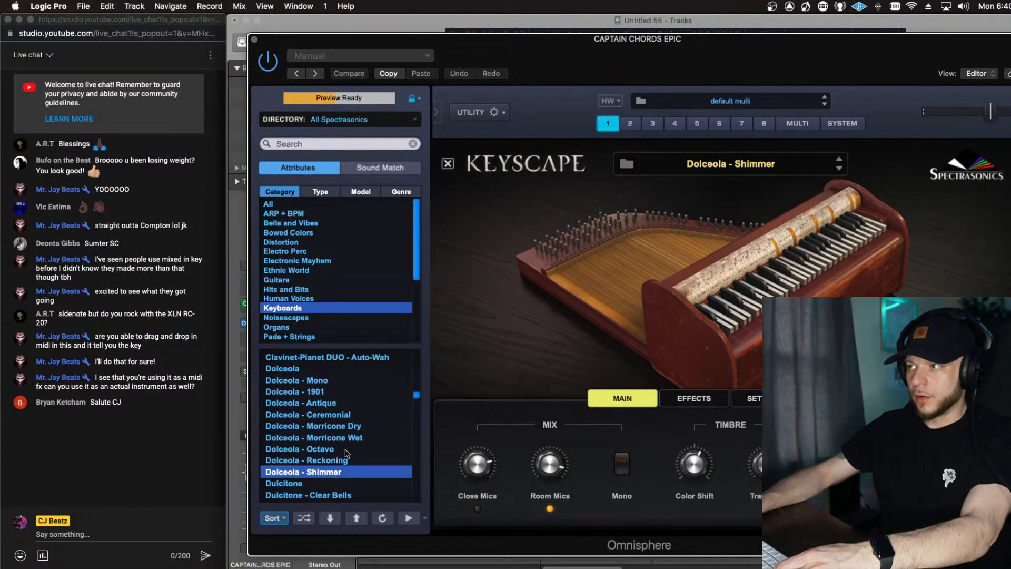
click(322, 484)
scroll(337, 419, down, 5)
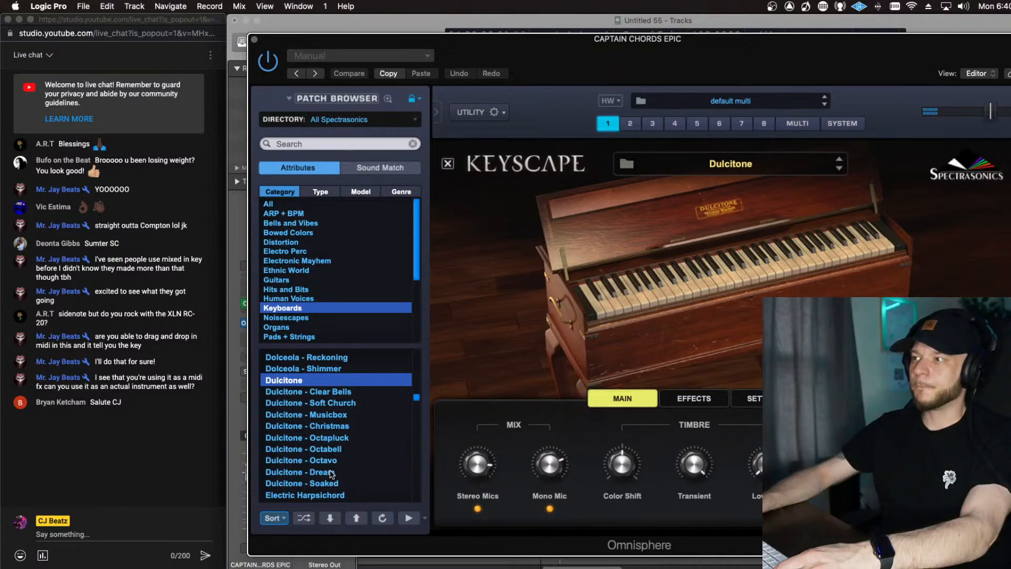
Step: Close Omnisphere and raise all chords of the progression by one octave in Captain Chords Epic
click(254, 40)
click(811, 117)
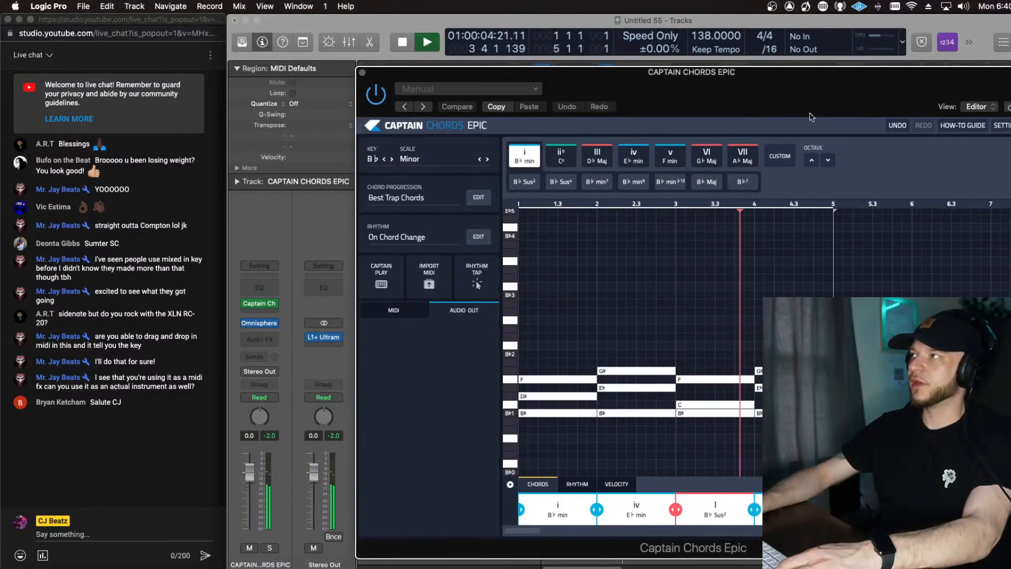
click(813, 160)
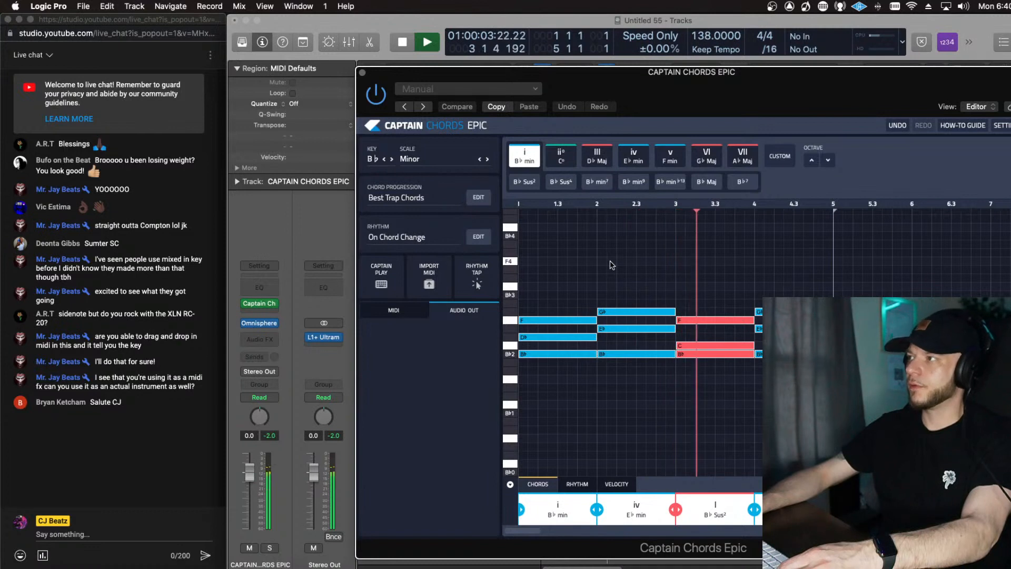
click(649, 271)
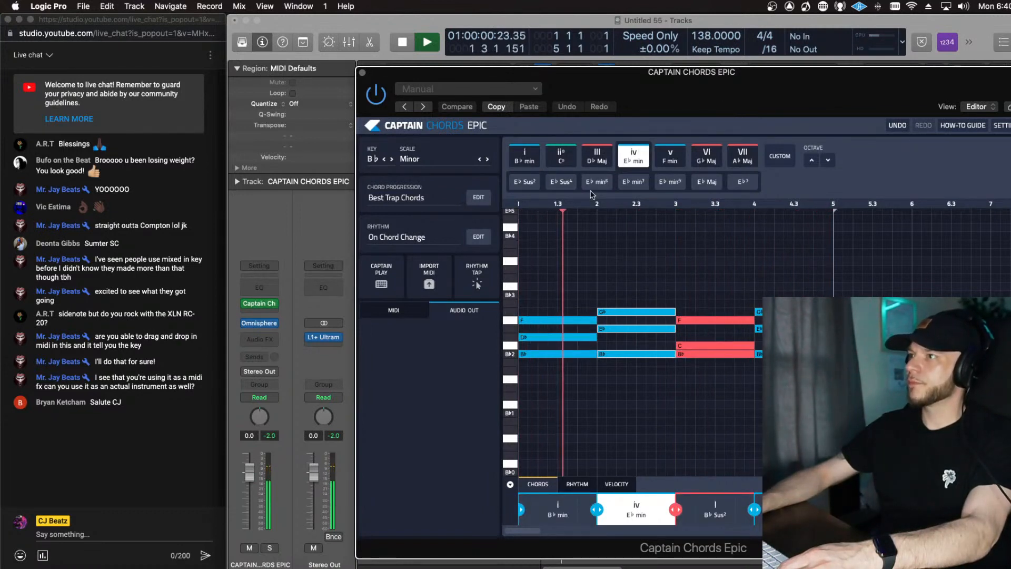
Step: Stop playback and export the progression as a MIDI region to bar 1 of the CAPTAIN CHORDS EPIC track
key(space)
drag(681, 112, 611, 174)
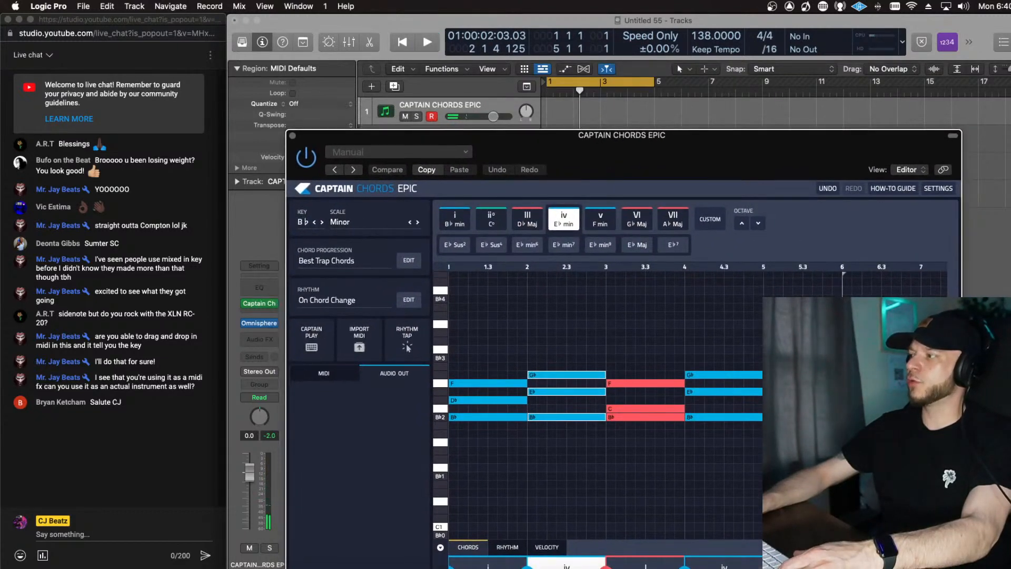
drag(763, 400, 843, 410)
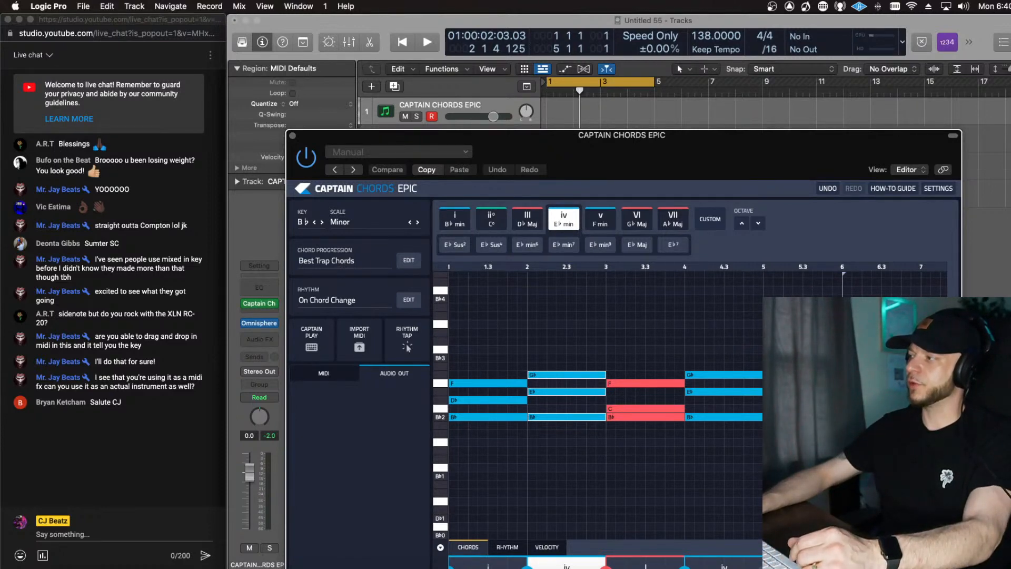
drag(915, 545, 559, 111)
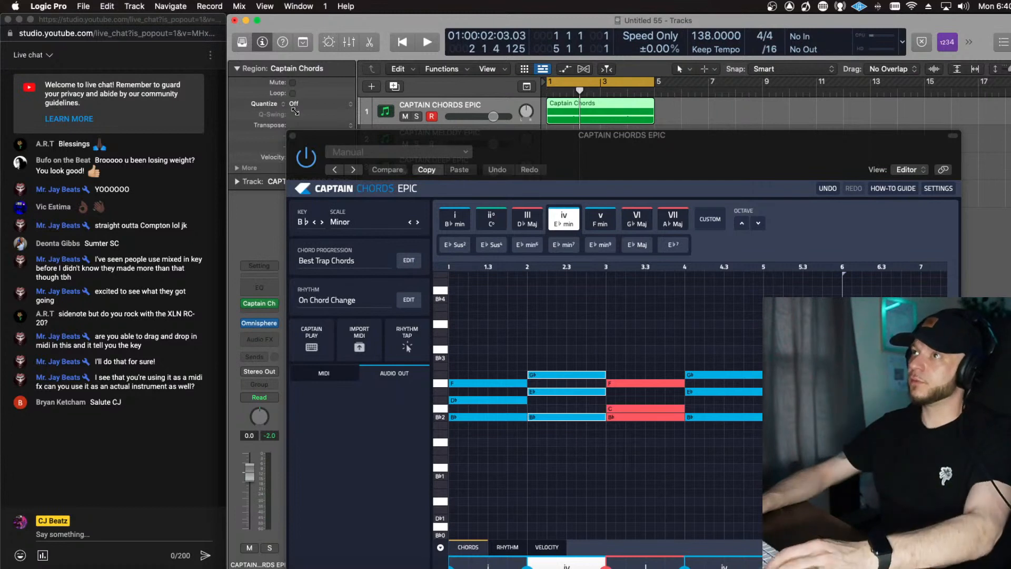
Step: Close the plug-in window, play the exported Captain Chords region from the start, and delete it
click(294, 136)
key(Return)
key(space)
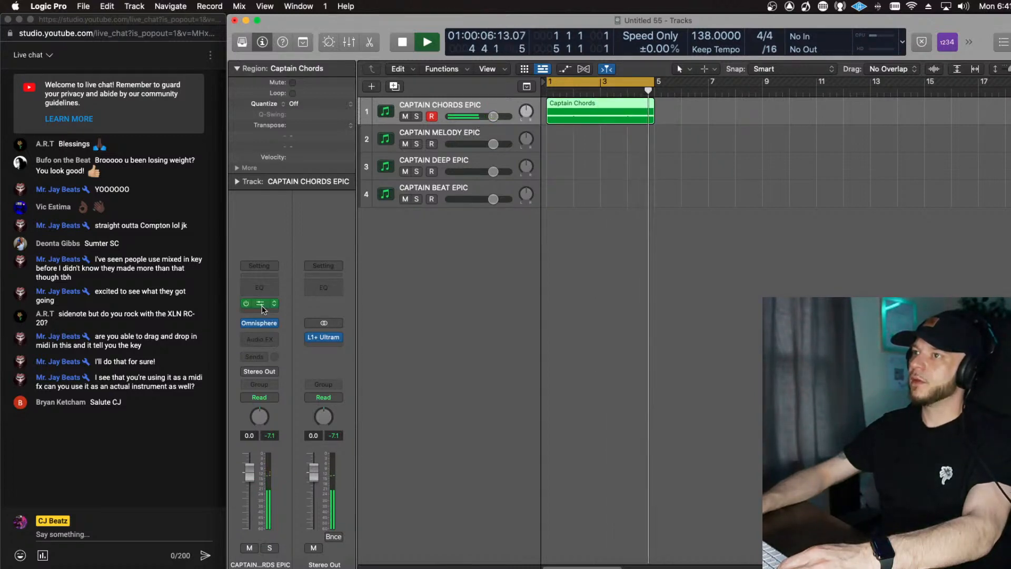
key(space)
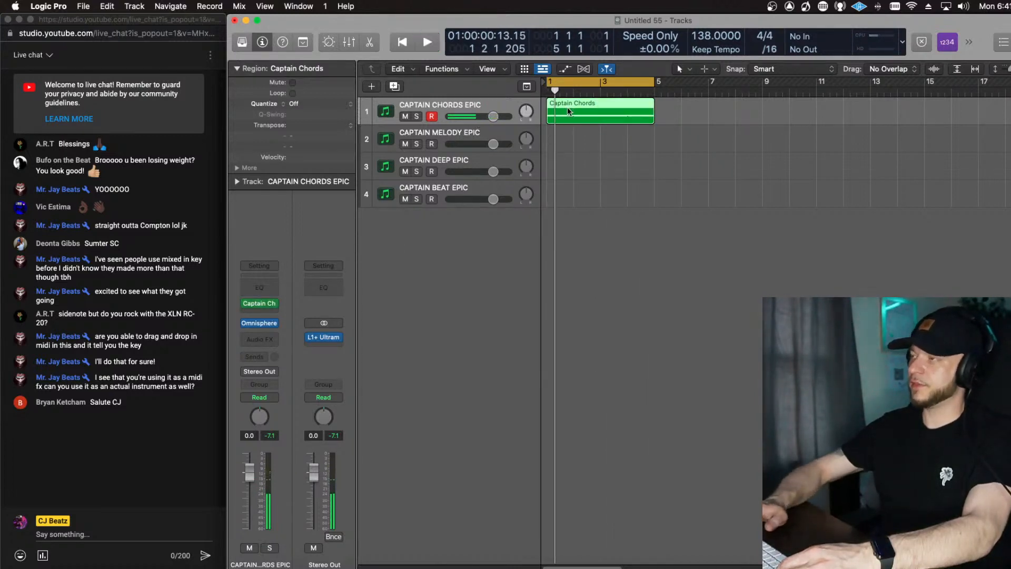
key(Delete)
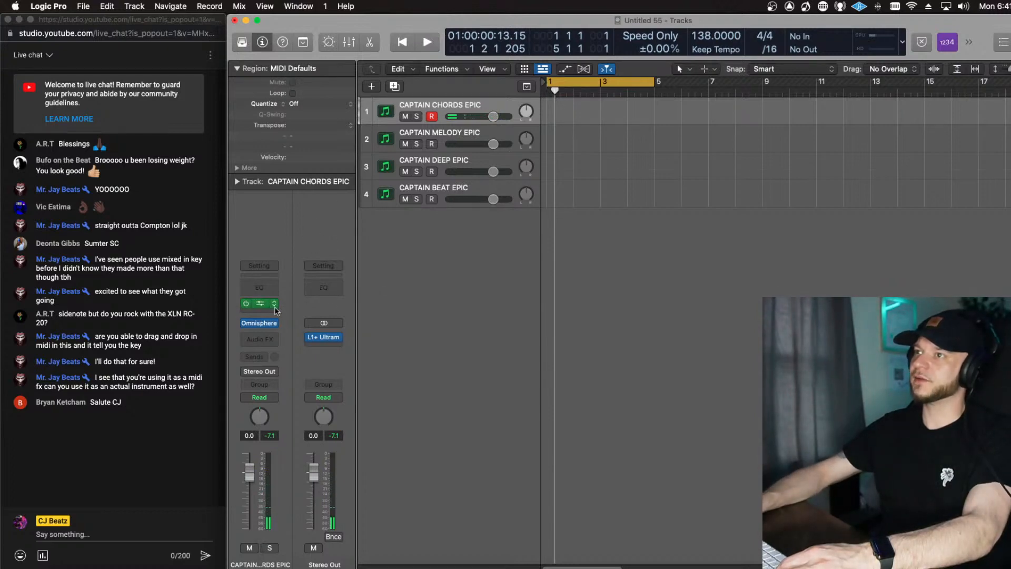
Step: Reopen Captain Chords Epic, stagger the bar 1 B♭ min chord by delaying the starts of its D♭ and F notes, and play it
click(260, 304)
drag(729, 180, 740, 110)
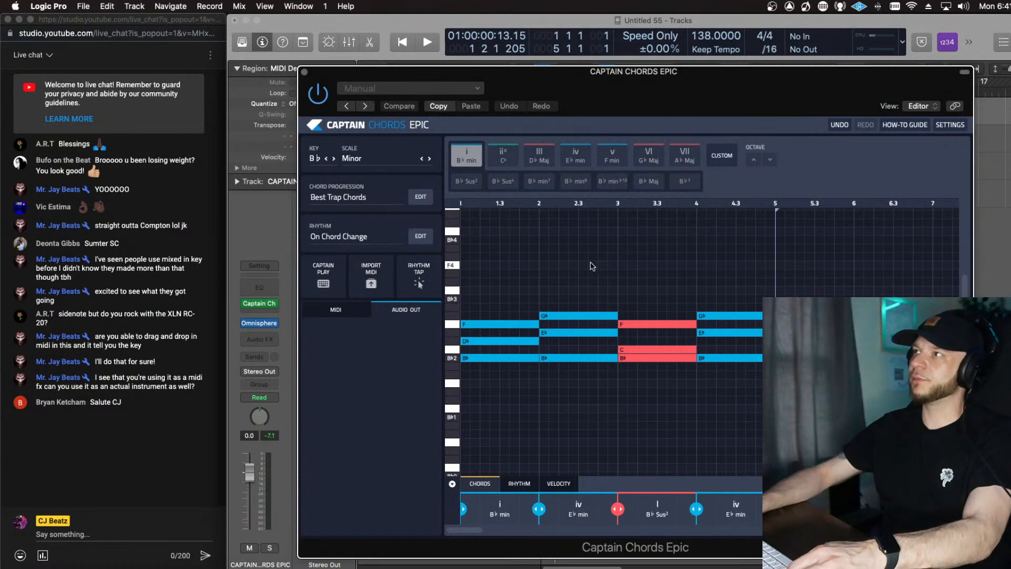
click(579, 311)
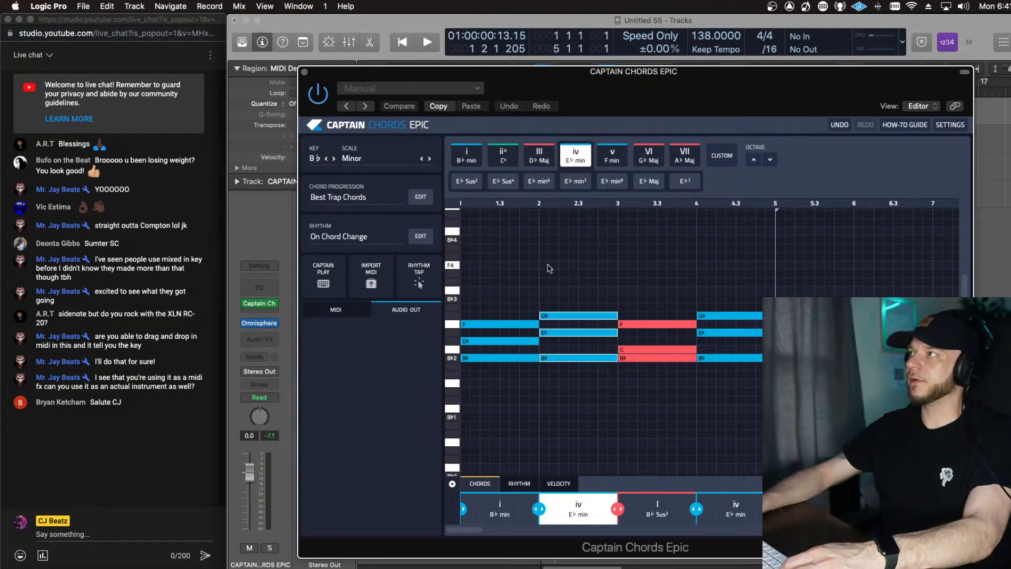
click(463, 341)
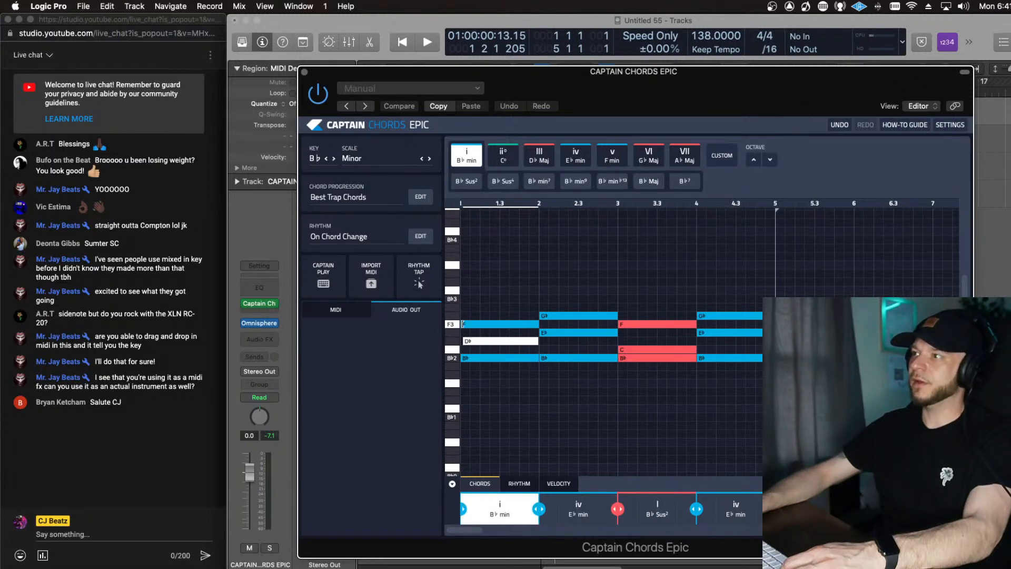
click(469, 324)
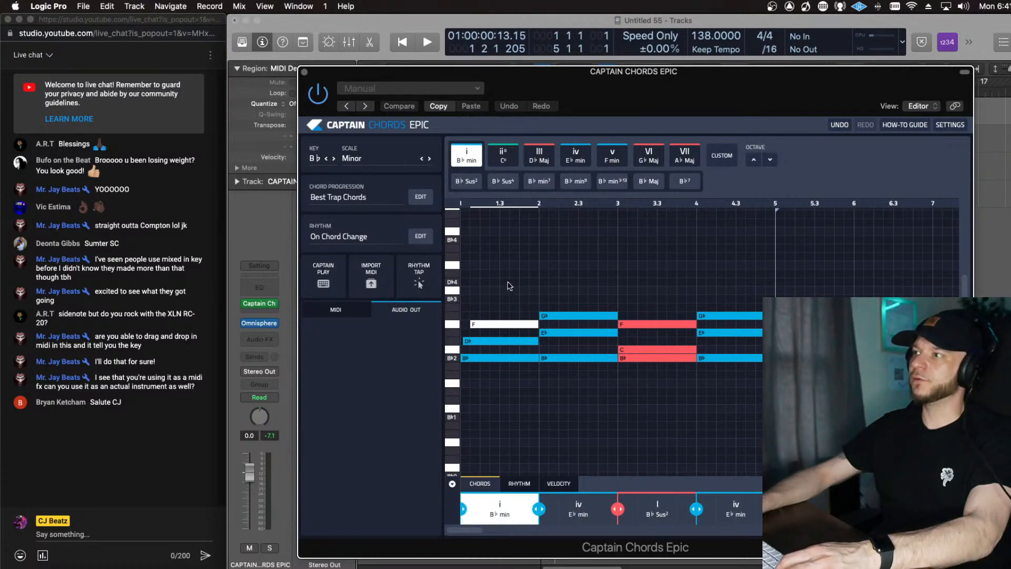
key(space)
key(space)
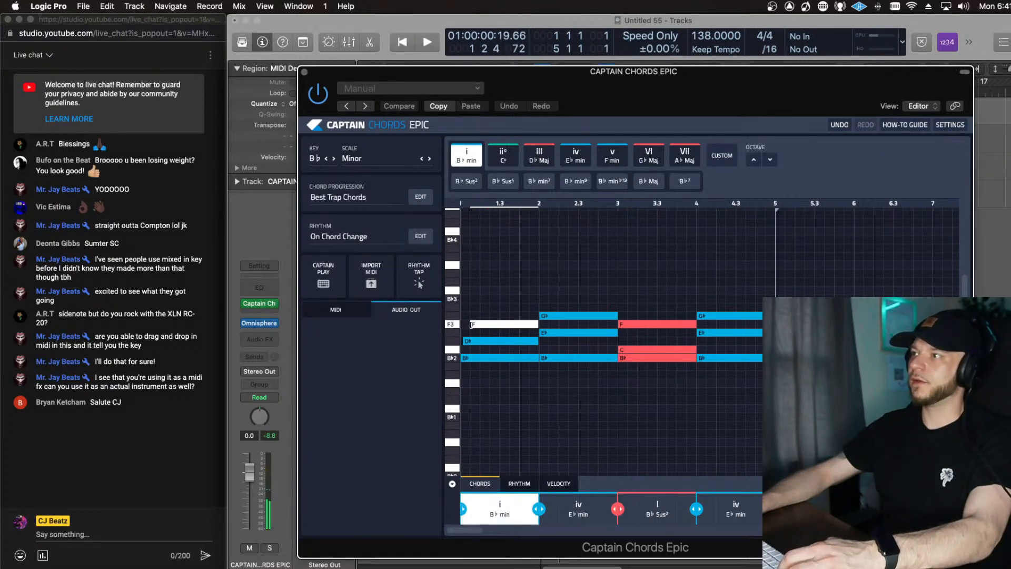
Step: Move the F note of the bar 1 chord back to the start of the bar and play the chord to check it
click(469, 325)
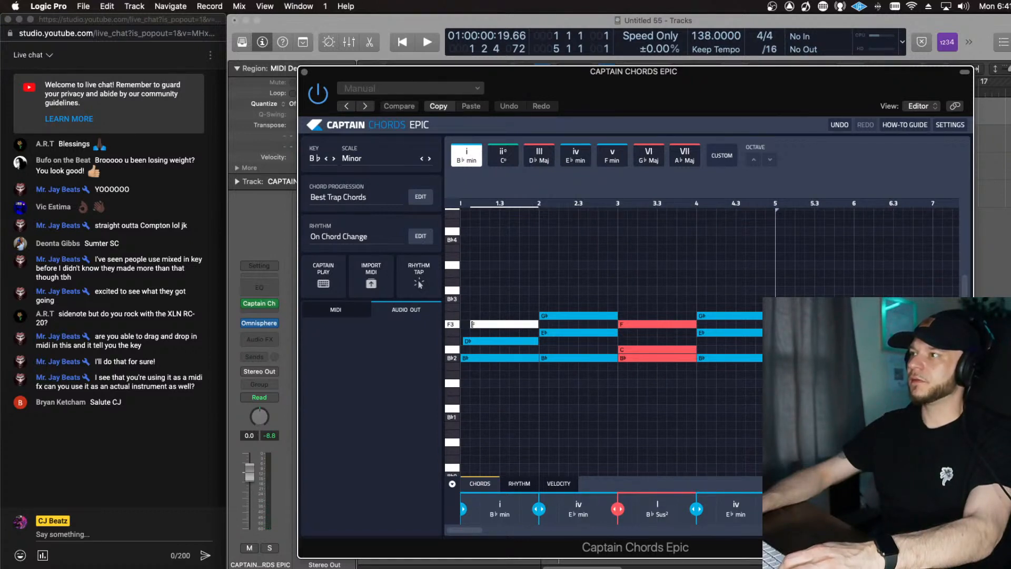
click(471, 325)
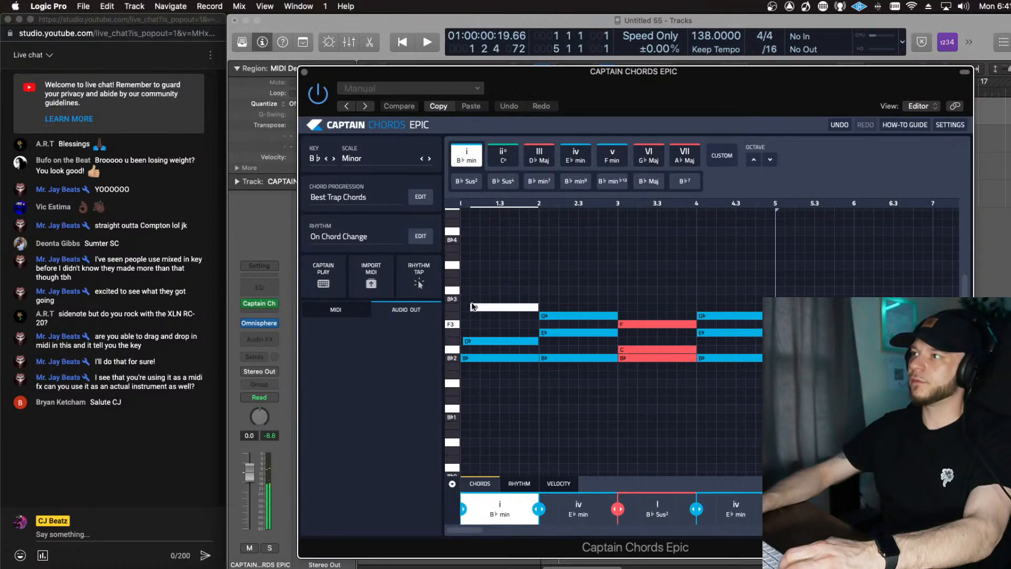
key(space)
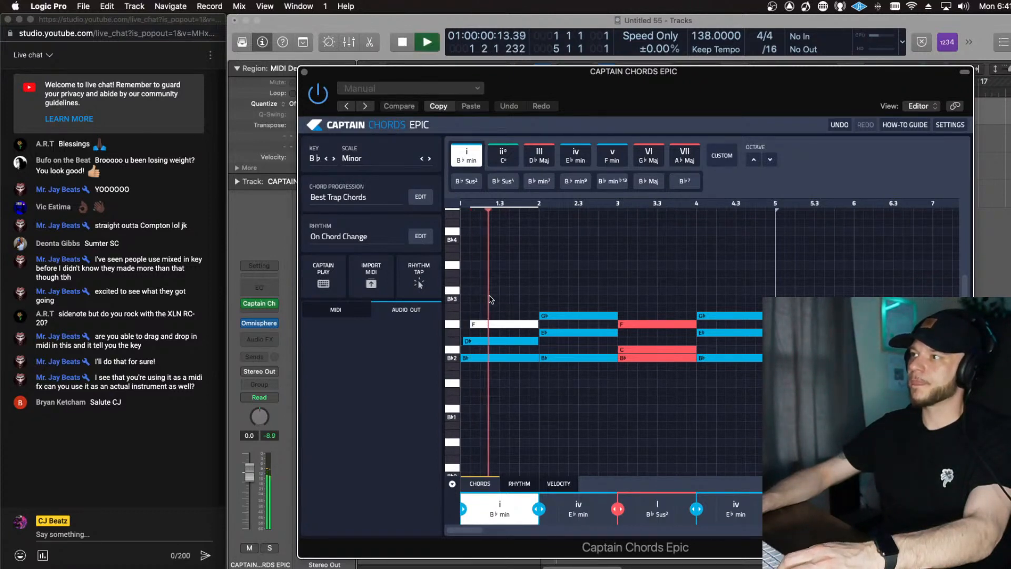
key(space)
drag(474, 325, 465, 325)
key(space)
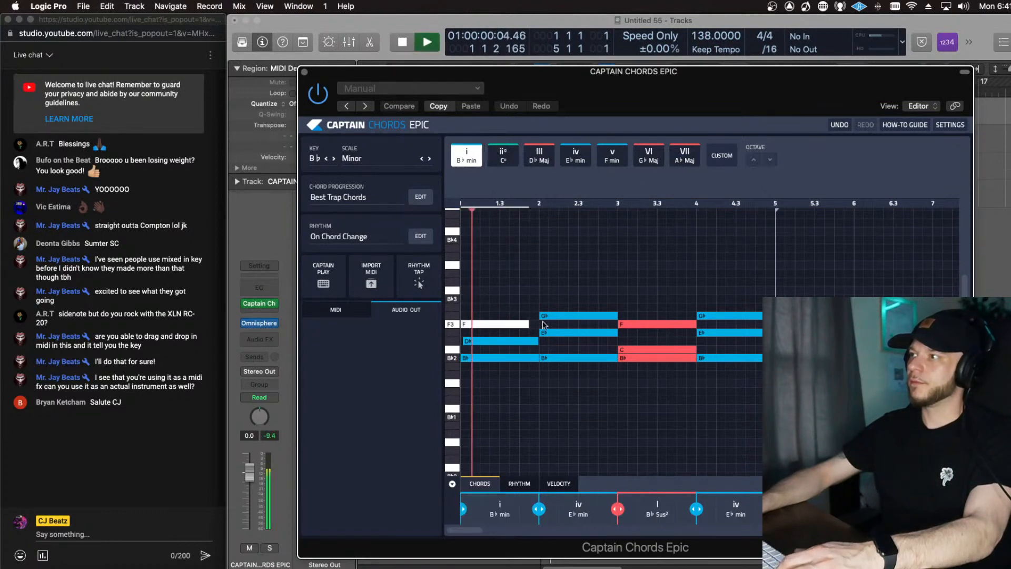
click(534, 300)
key(space)
Step: Stagger the bar 2 E♭ min chord by delaying its E♭ note slightly and its G♭ note more, then play it
click(541, 333)
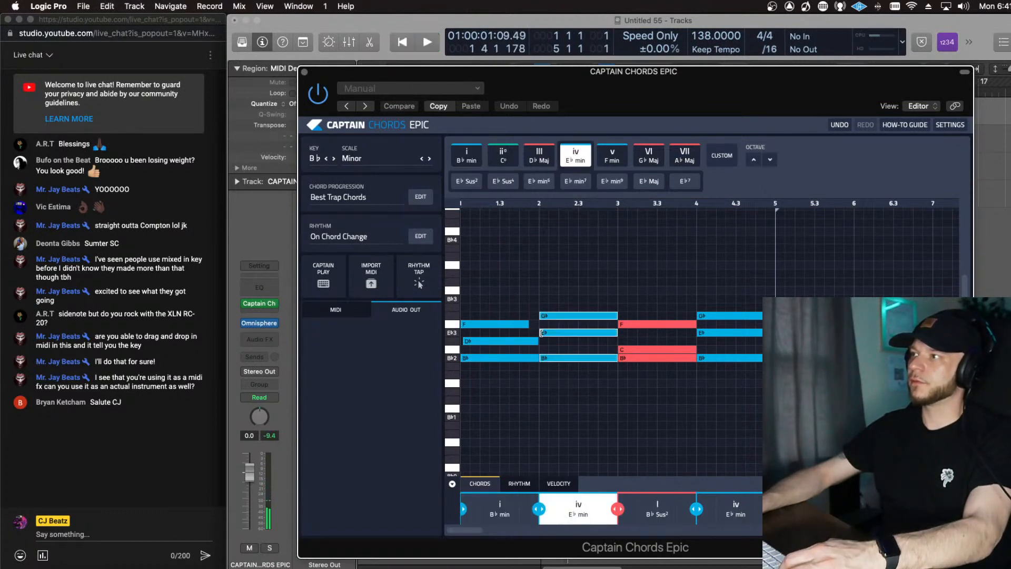
click(542, 333)
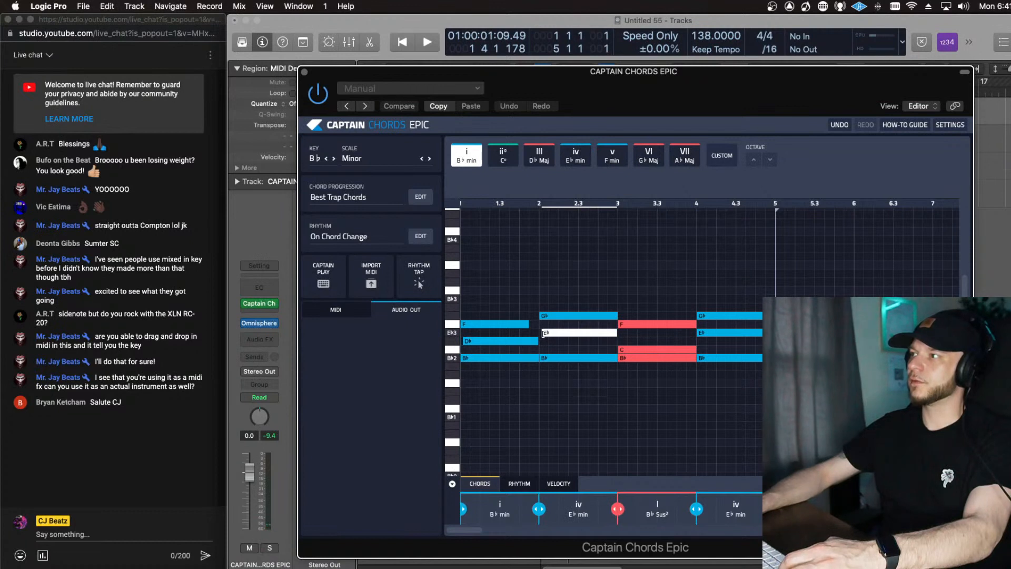
click(545, 325)
click(542, 316)
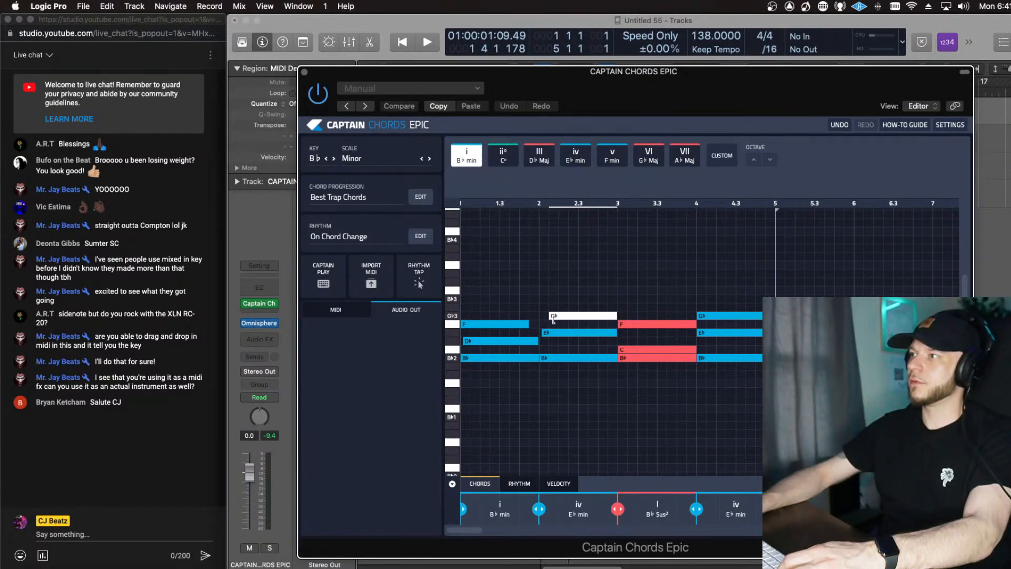
click(554, 308)
key(space)
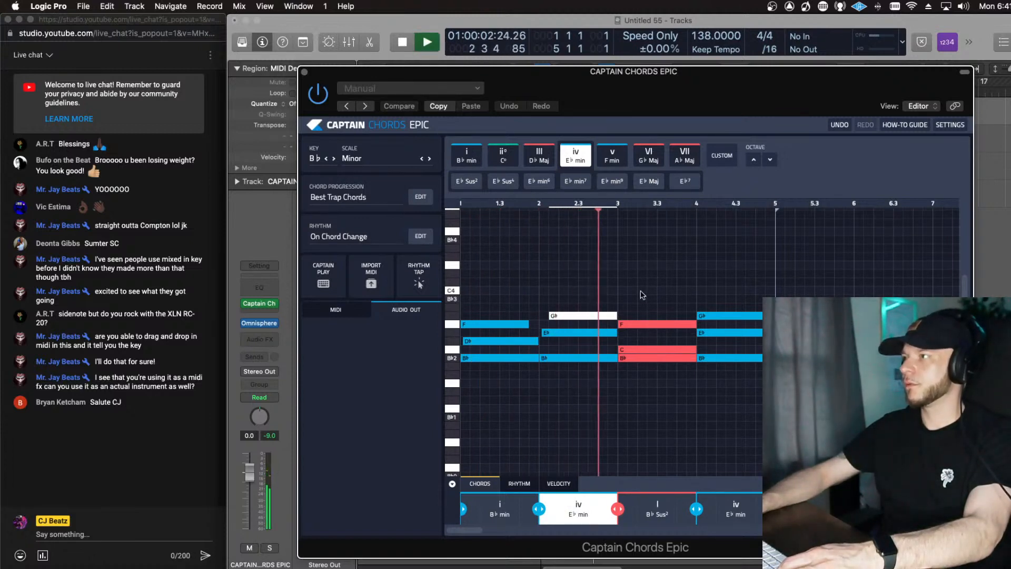
key(space)
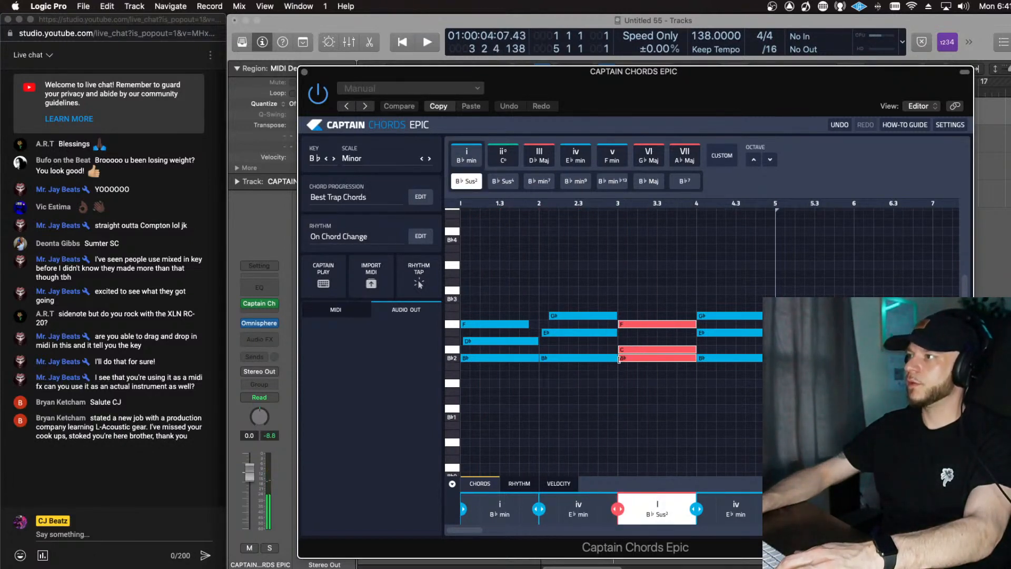
Step: Slightly delay the starts of the B♭ and F notes in the bar 3 chord and extend its C note to begin just before the bar
click(620, 359)
click(623, 358)
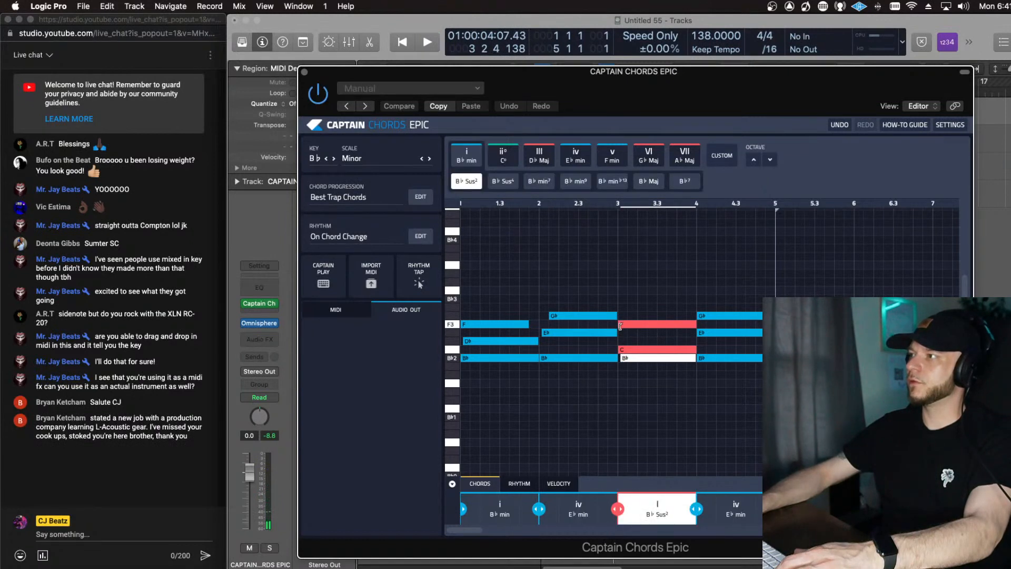
click(620, 325)
click(623, 325)
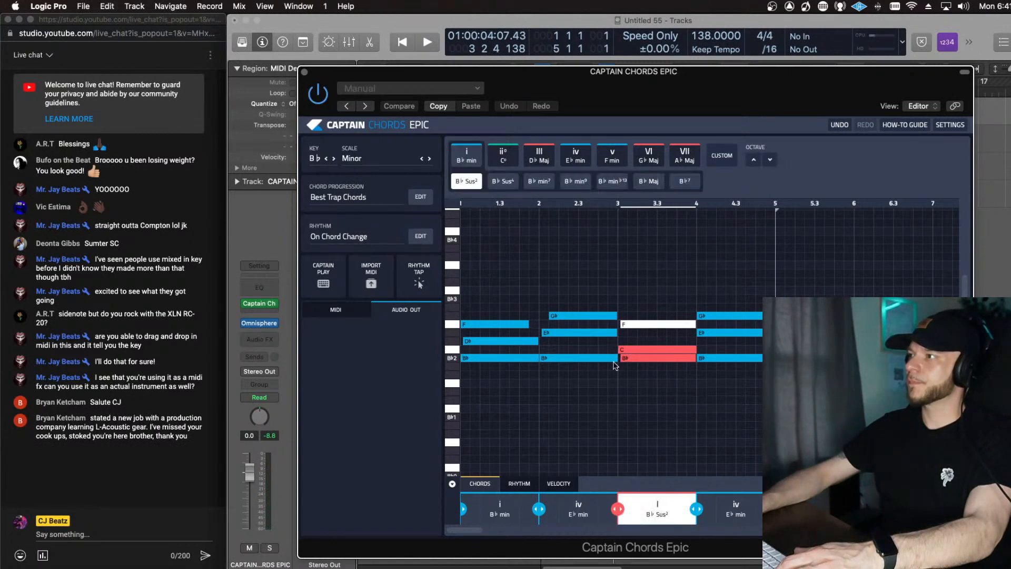
click(620, 350)
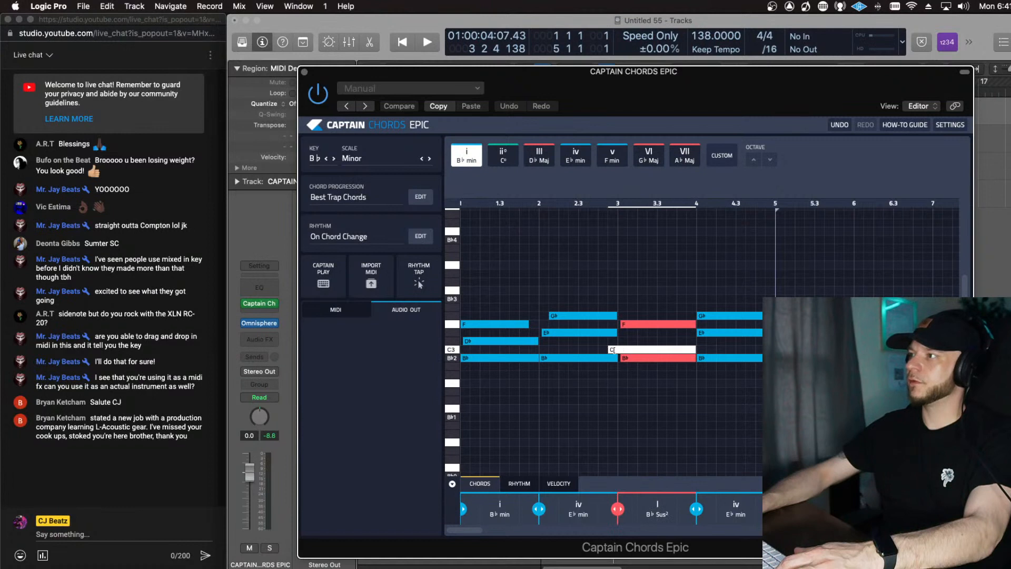
drag(612, 350, 616, 350)
click(613, 349)
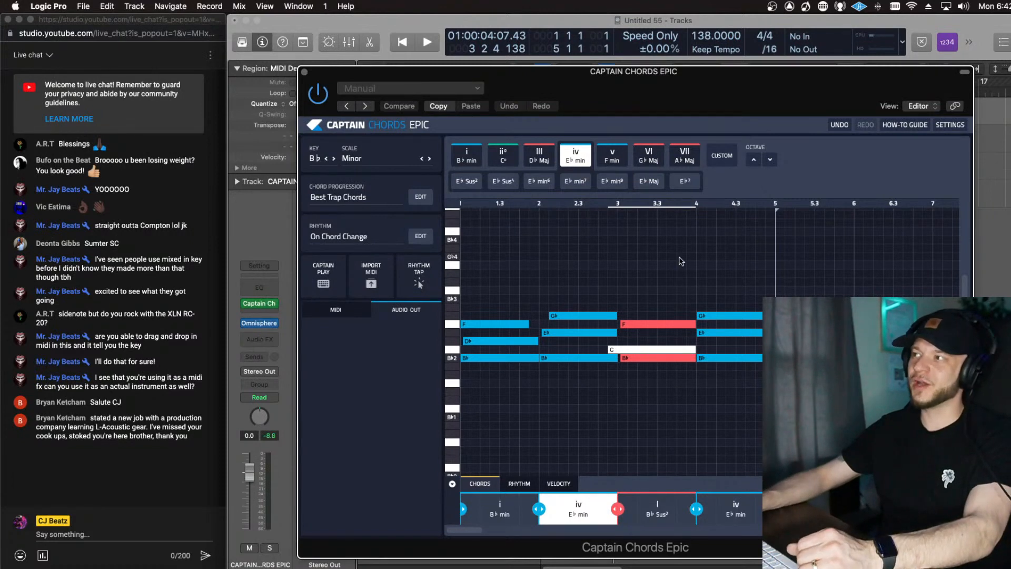
click(624, 348)
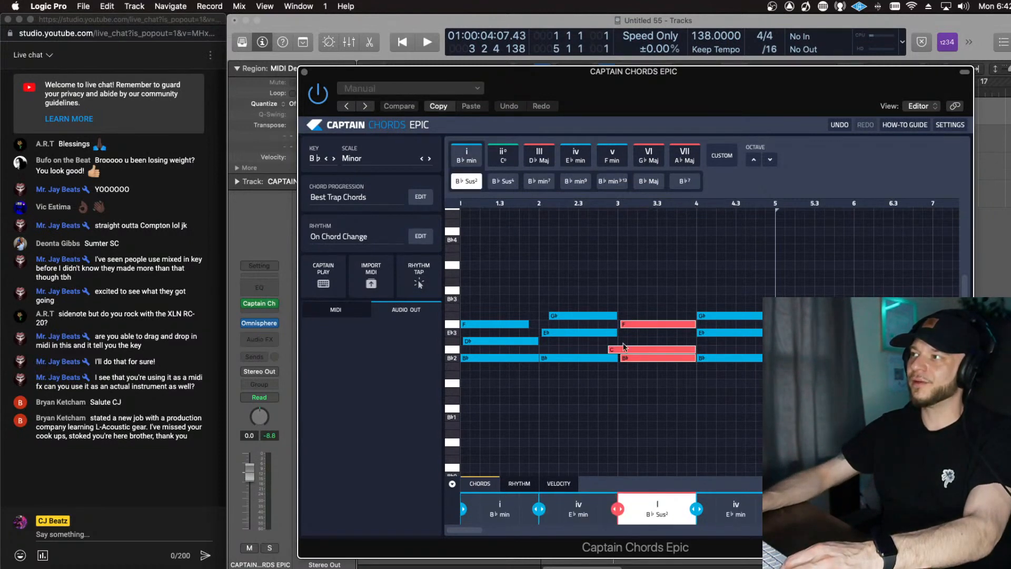
Step: Slightly delay the starts of the E♭ and G♭ notes in the bar 4 E♭ min chord
click(701, 333)
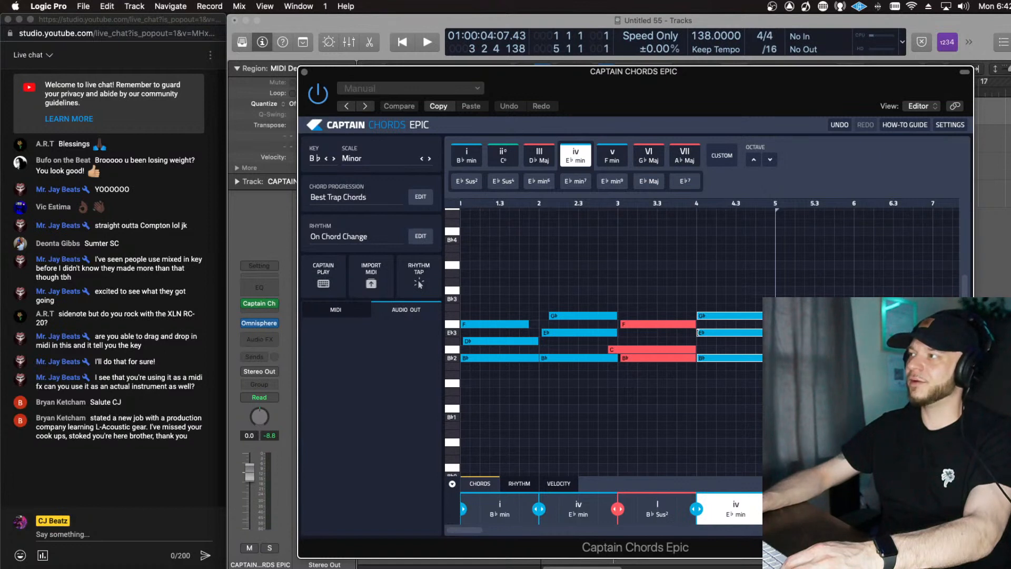
click(699, 333)
click(699, 315)
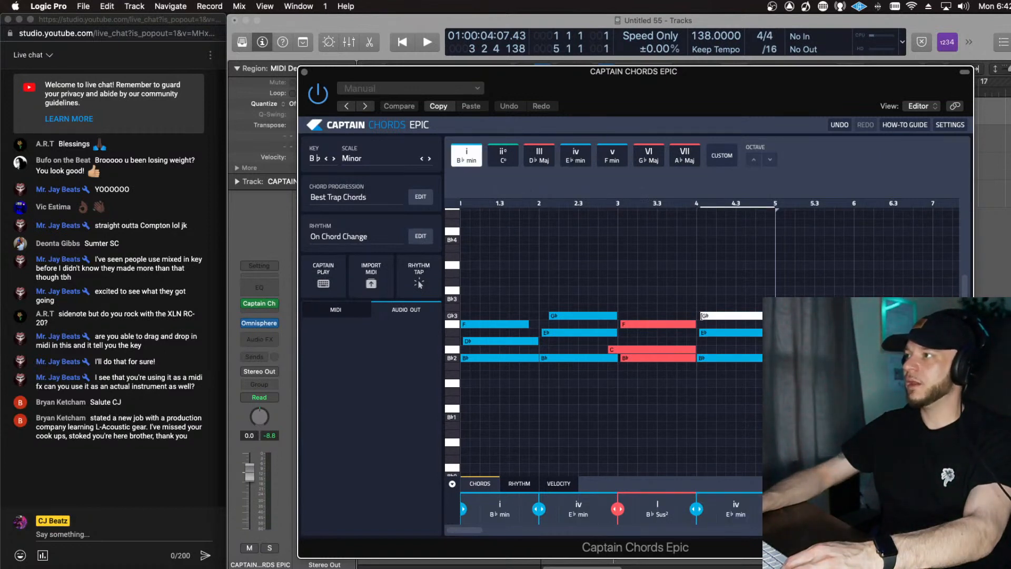
click(703, 317)
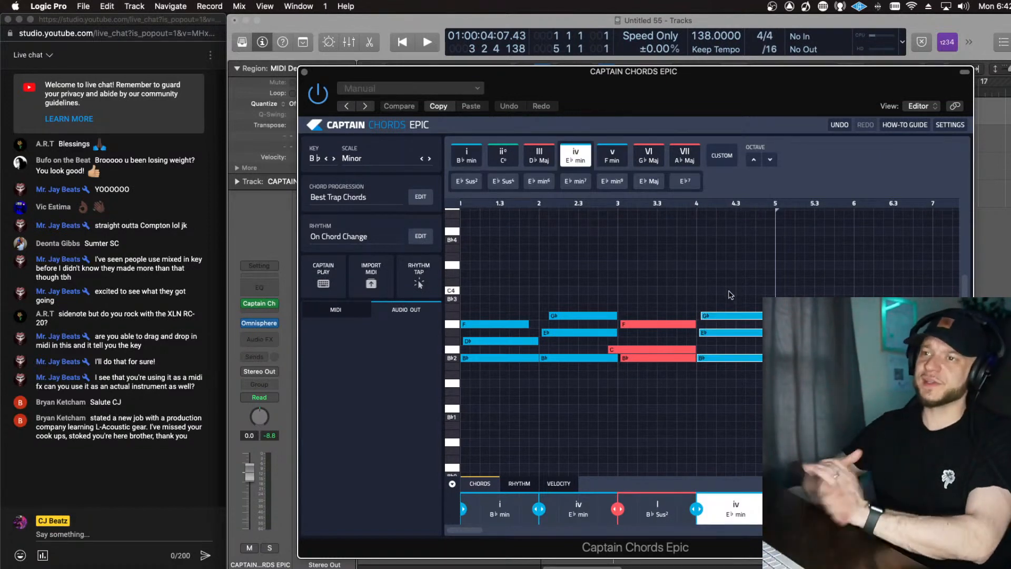
Step: Audition the B♭ min, E♭ min, and B♭ Sus2 chords of the four-bar progression one at a time
click(677, 295)
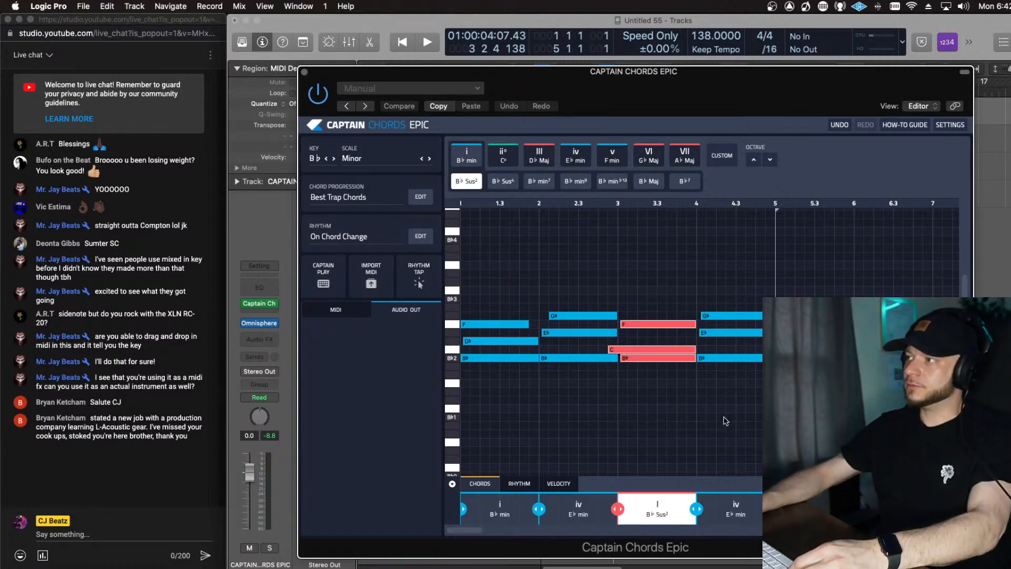
click(739, 474)
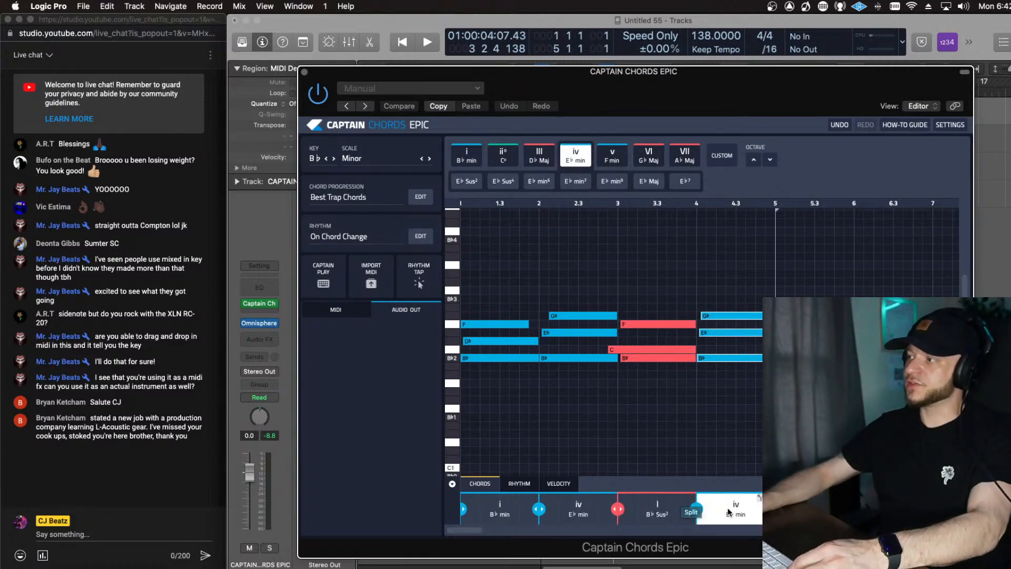
click(656, 514)
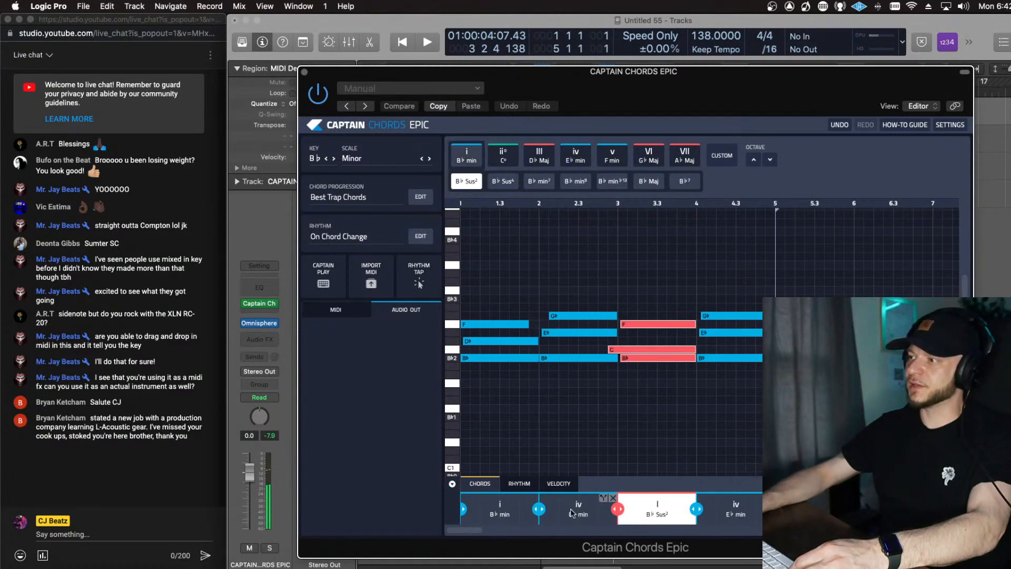
click(572, 511)
click(502, 519)
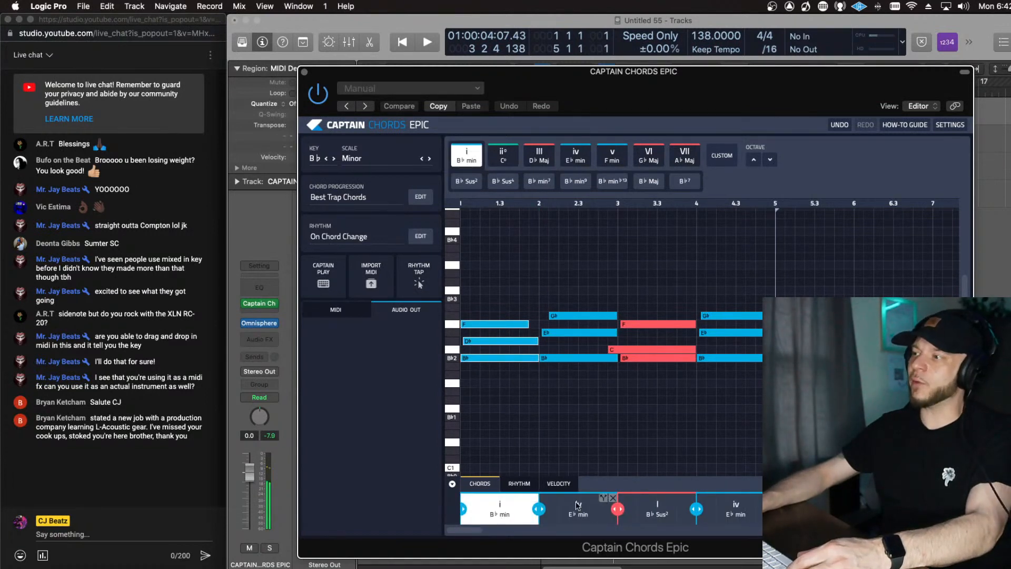
click(578, 505)
click(656, 510)
click(742, 510)
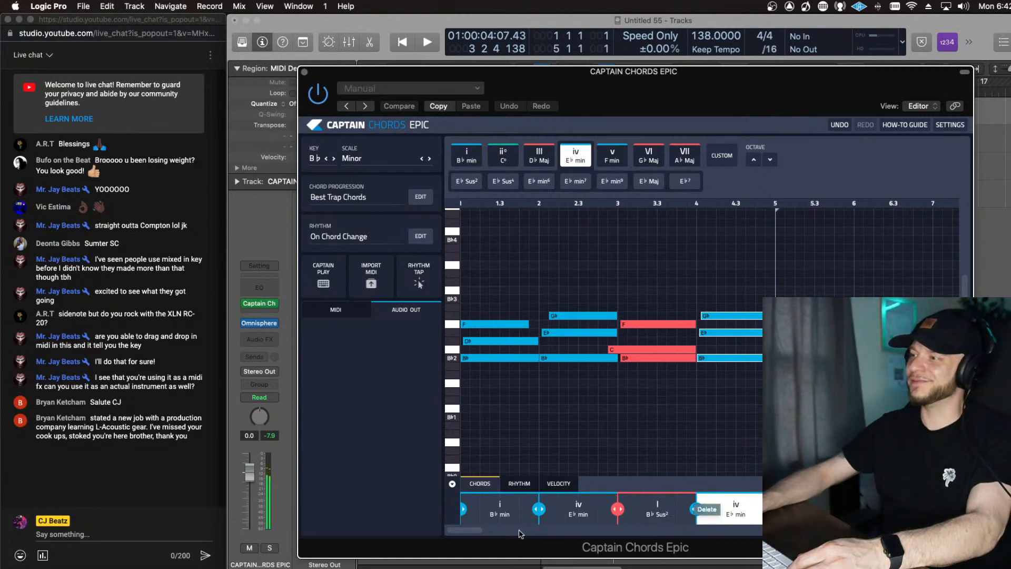
click(488, 511)
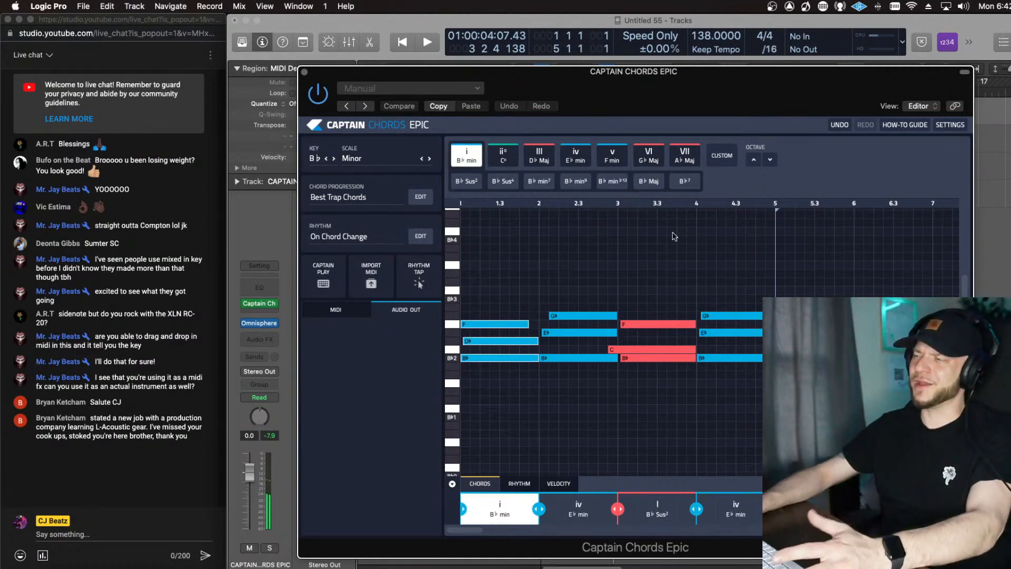
click(656, 508)
Step: Play the progression from bar 3 to hear the staggered chords in sequence, then stop playback
key(space)
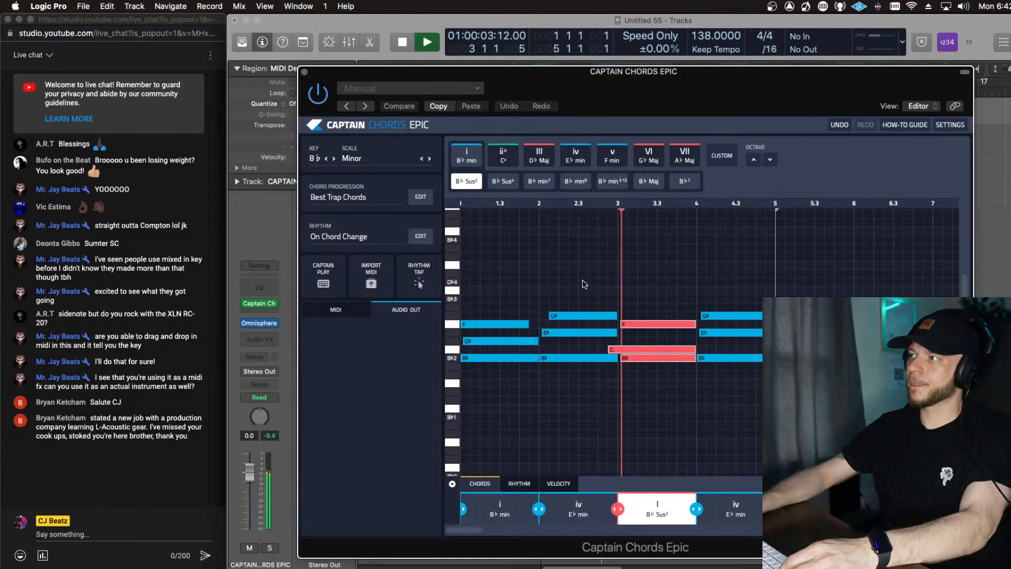
click(614, 298)
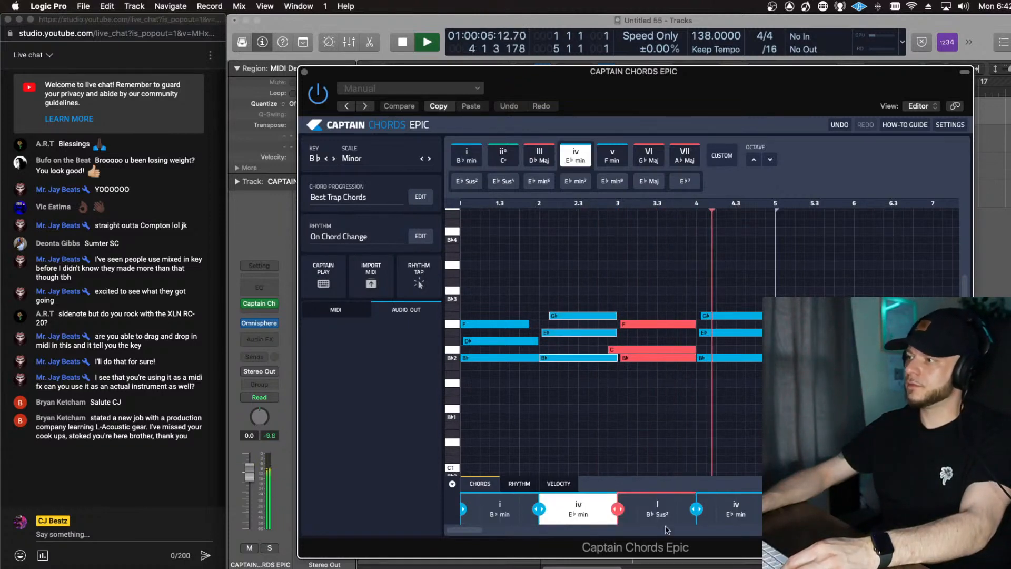
key(space)
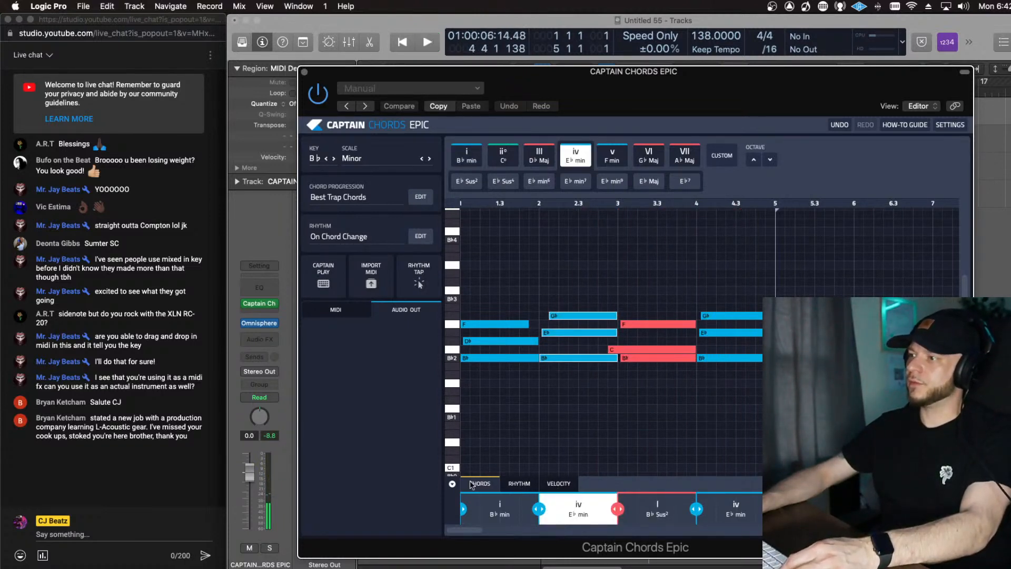
Step: Switch the lane below the chord notes through rhythm to the velocity display
click(511, 485)
click(472, 485)
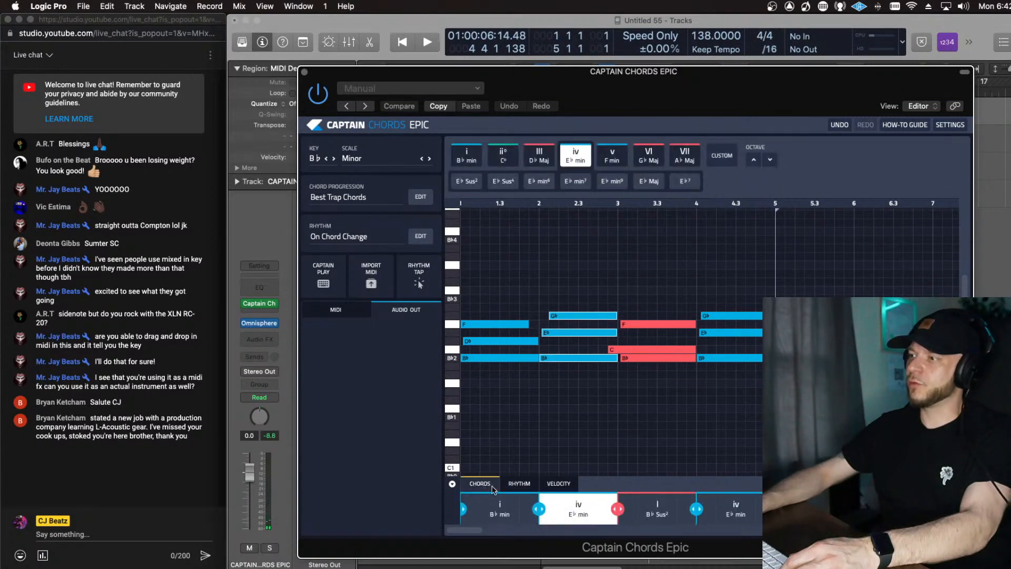
click(517, 485)
click(574, 486)
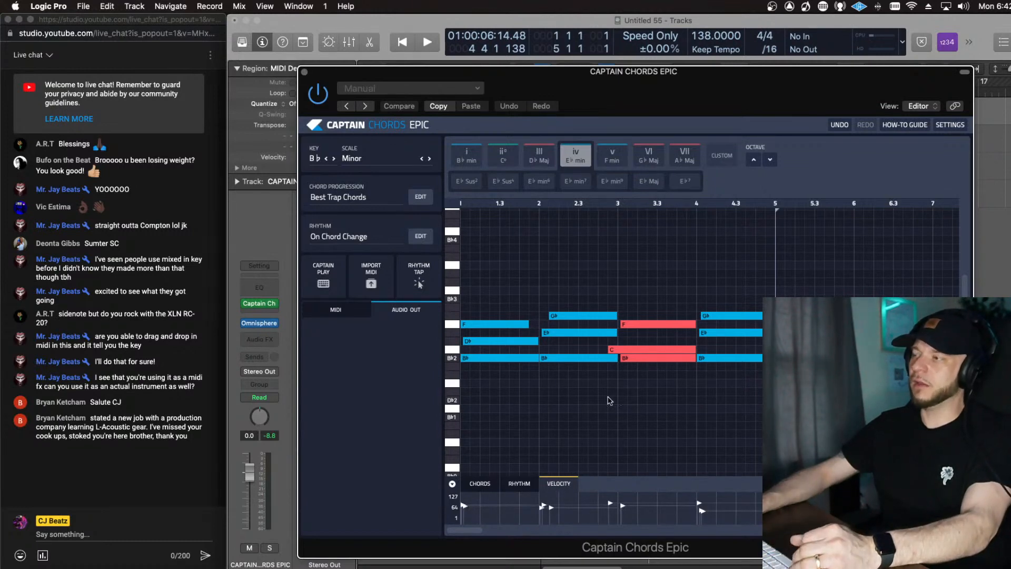
Step: Export the chord progression as a MIDI region at bar 1 of the CAPTAIN CHORDS EPIC track, play it, and close the plug-in window
drag(719, 92, 676, 163)
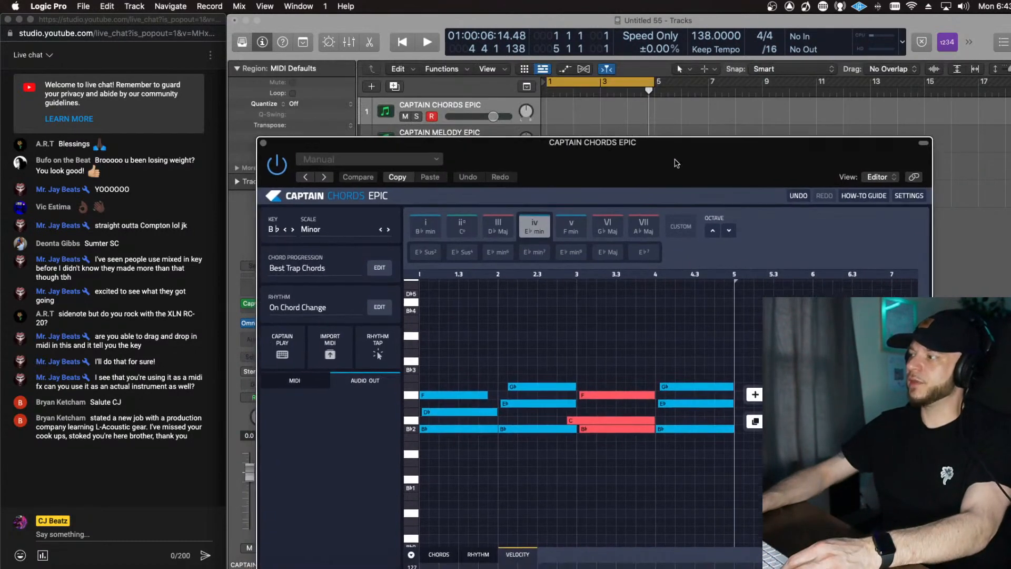
drag(754, 421, 550, 112)
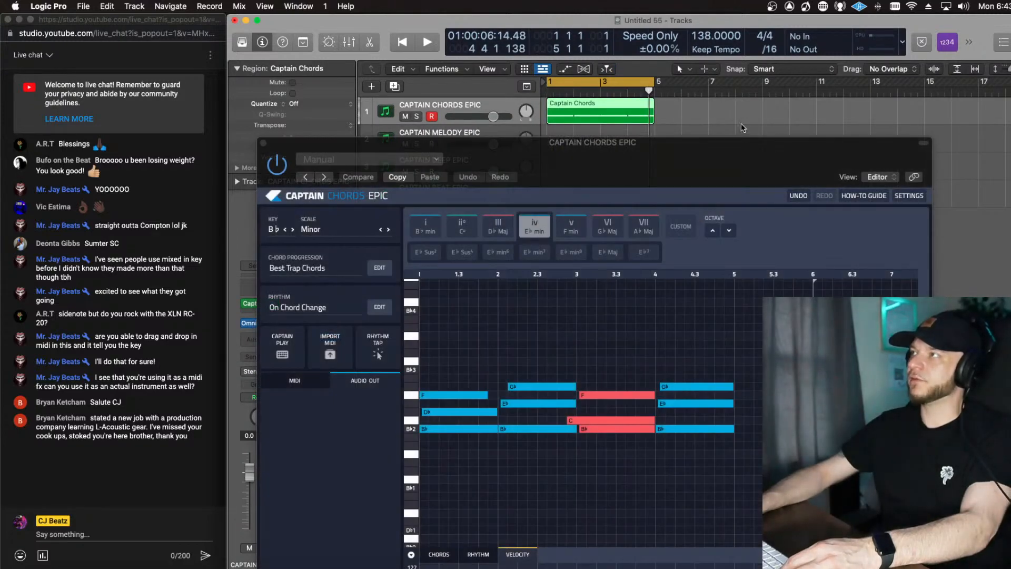
key(space)
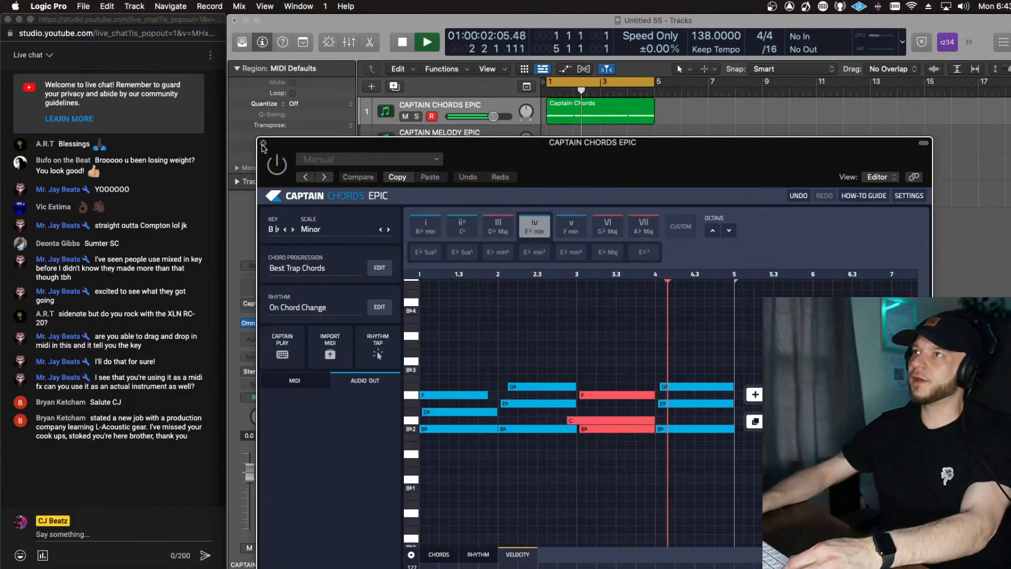
key(super+w)
Step: Open the Captain Chords region in the Piano Roll and trim the start of bar 1's highest note slightly later
click(591, 120)
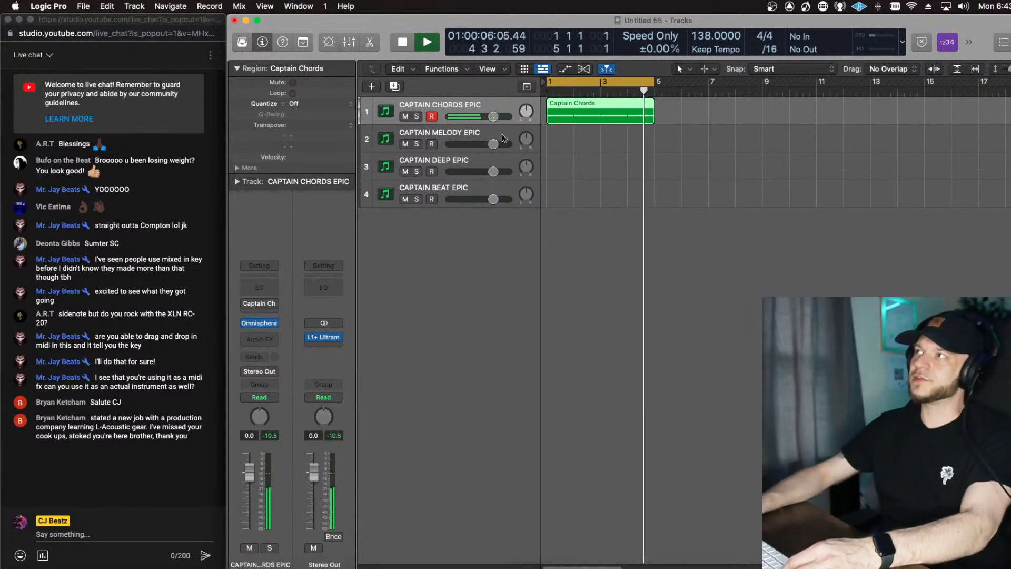
double_click(568, 118)
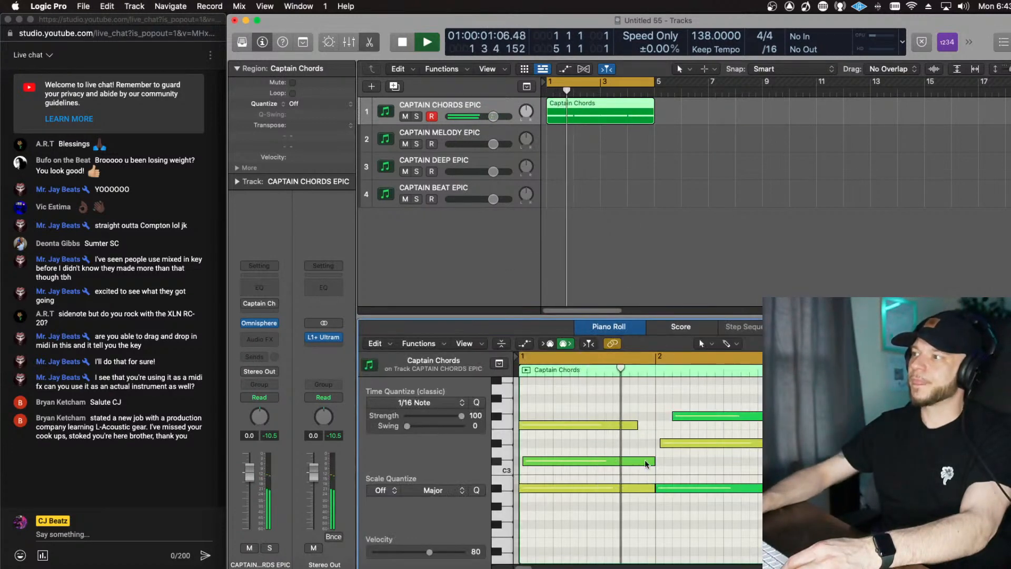
drag(520, 425, 524, 429)
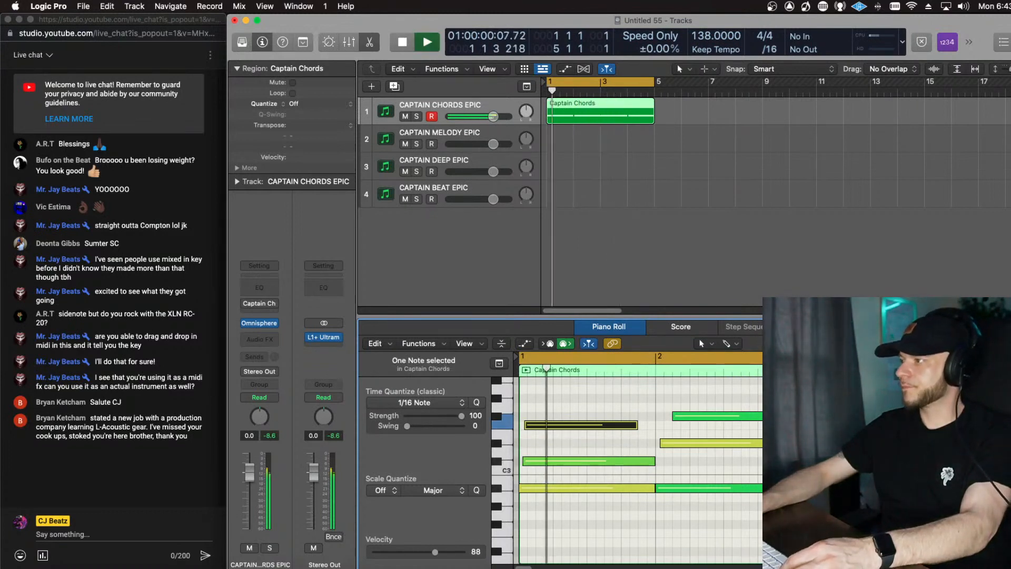
click(802, 425)
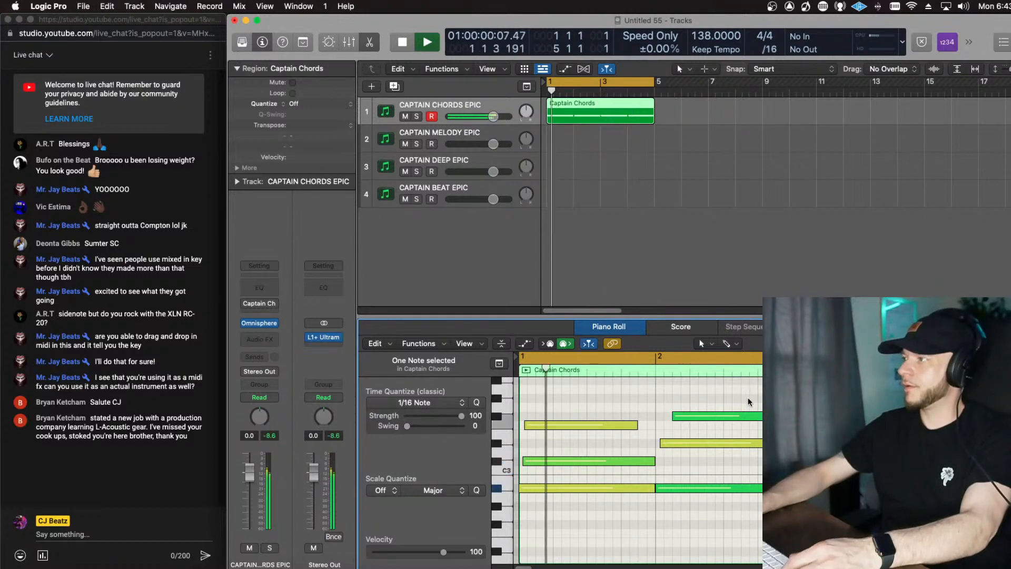
Step: Insert Dada Life's Endless Smile as an audio effect on the CAPTAIN CHORDS EPIC track and set its Intensity to 53%
click(259, 339)
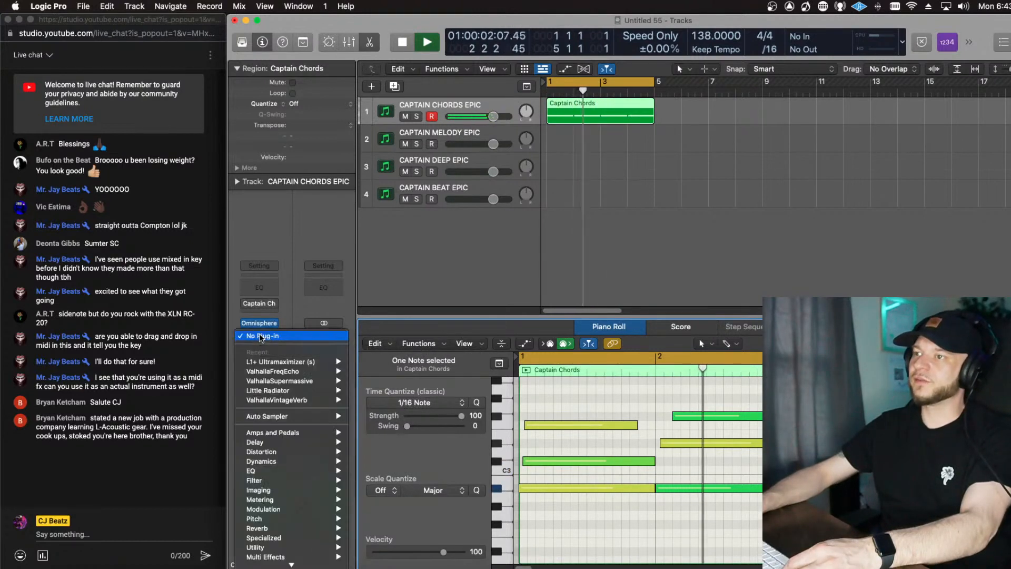
mouse_move(299, 564)
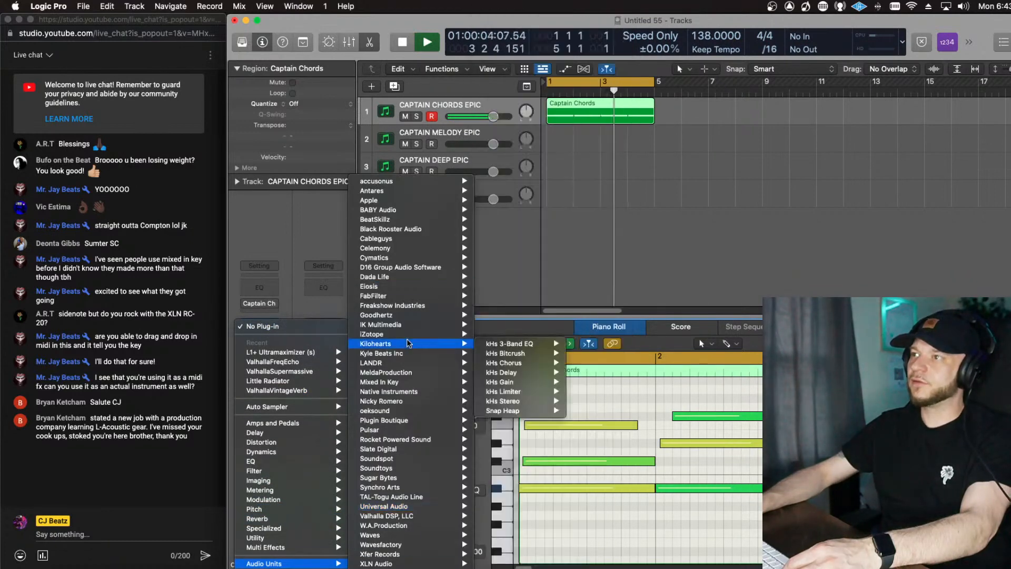
mouse_move(427, 285)
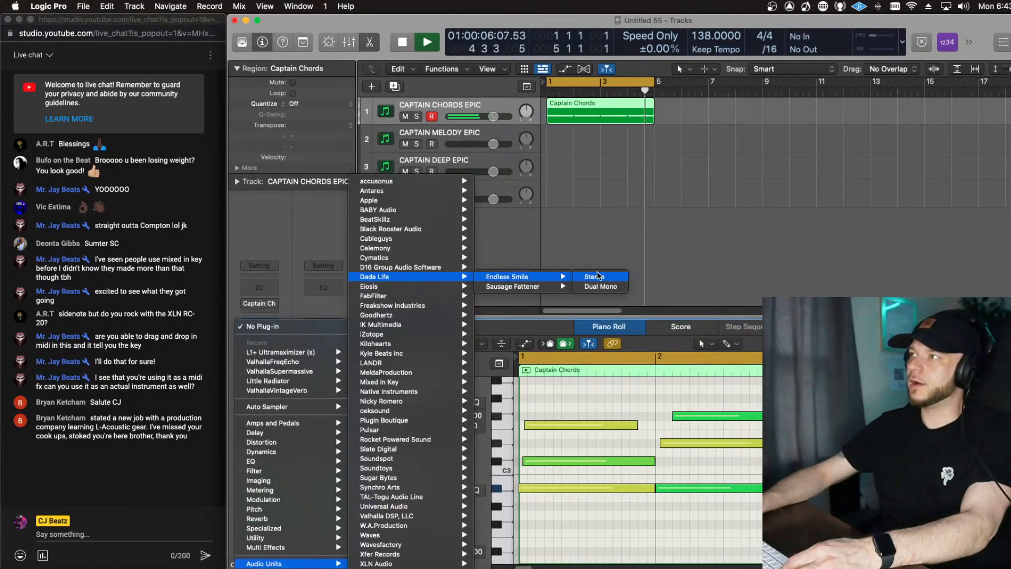
click(464, 268)
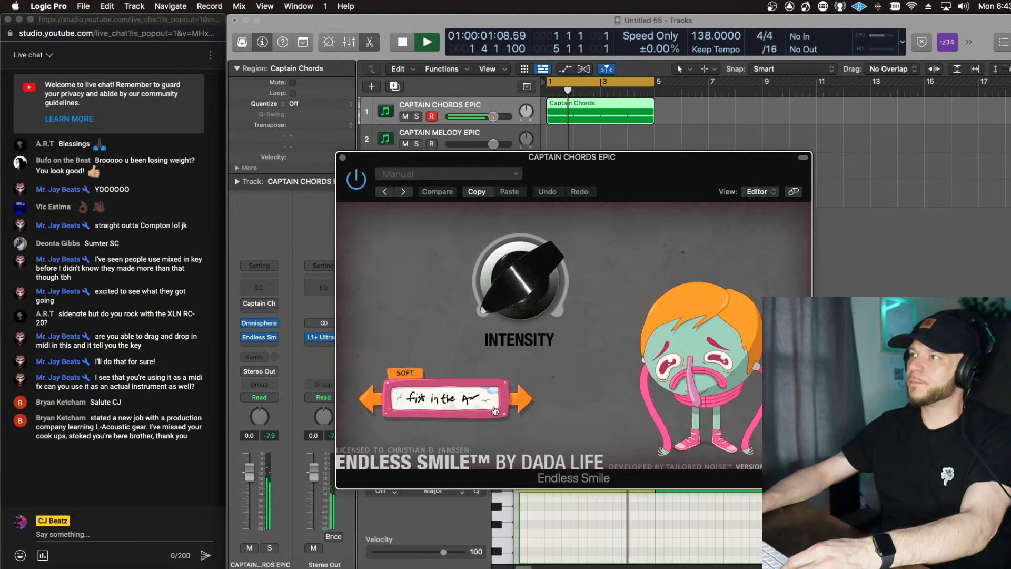
drag(517, 267, 509, 203)
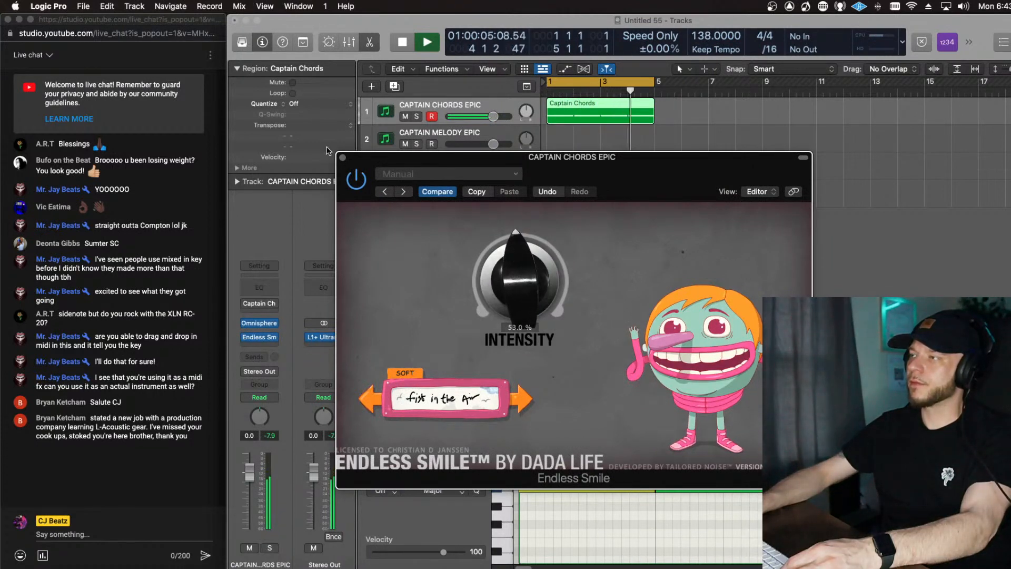
click(342, 158)
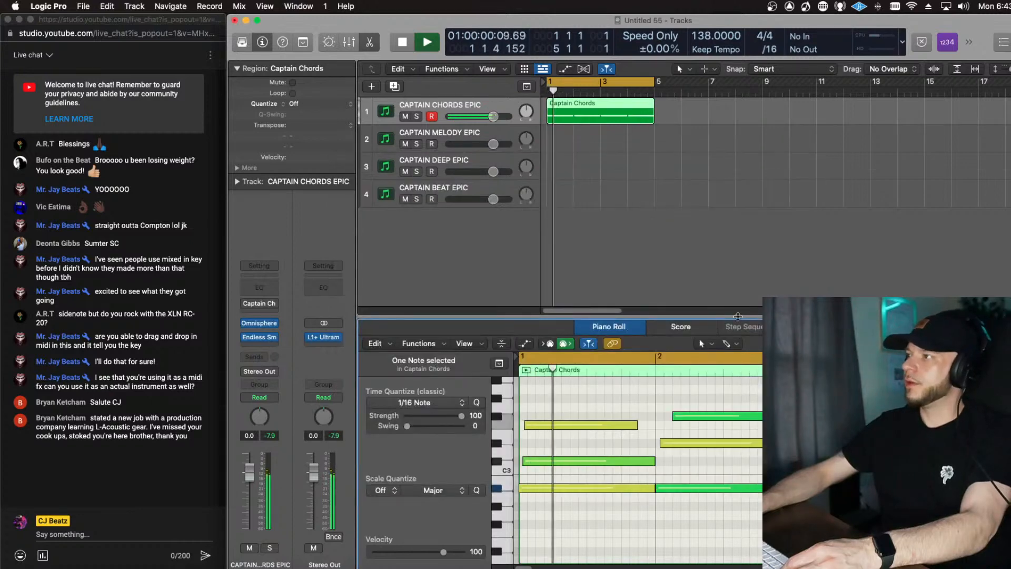
Step: Look over the Captain Melody Epic plug-in on the CAPTAIN MELODY EPIC track, stop playback, and close its window
click(451, 132)
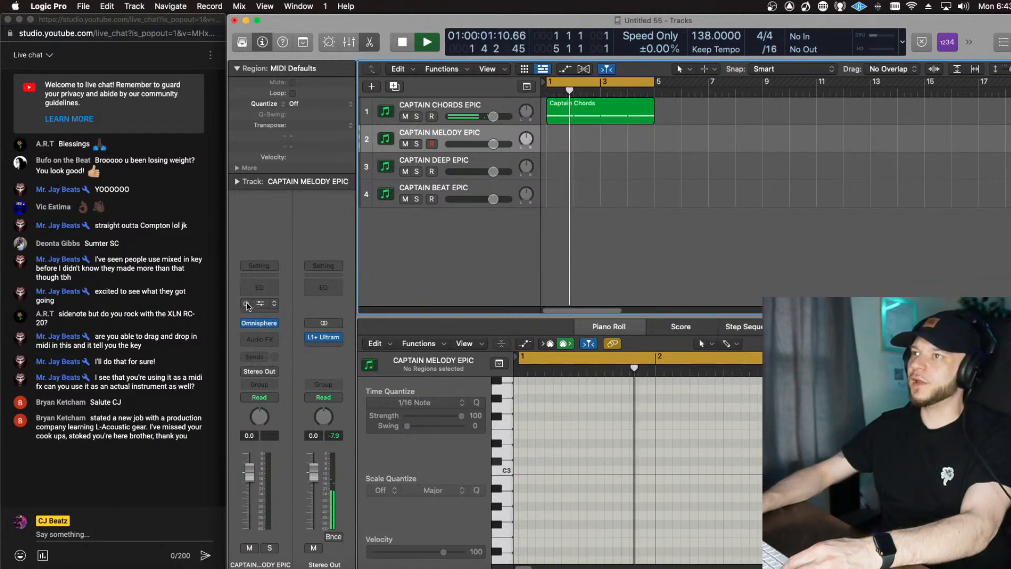
click(261, 305)
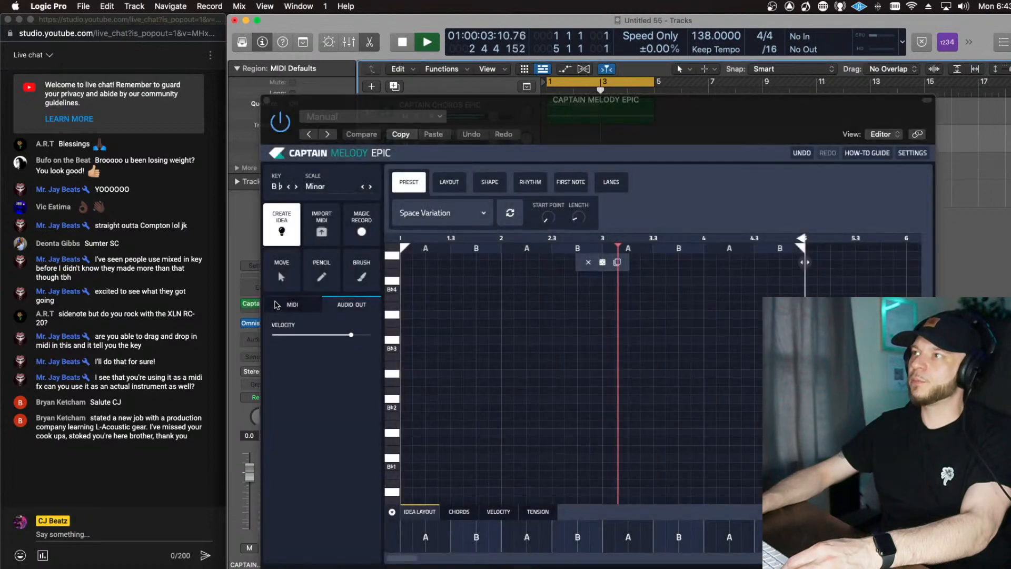
drag(646, 132, 725, 137)
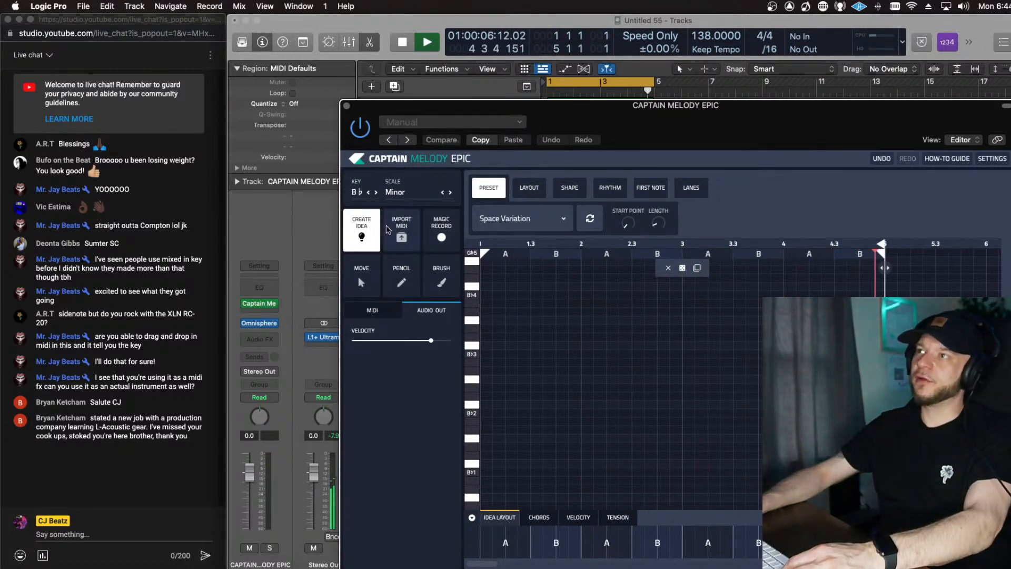
key(space)
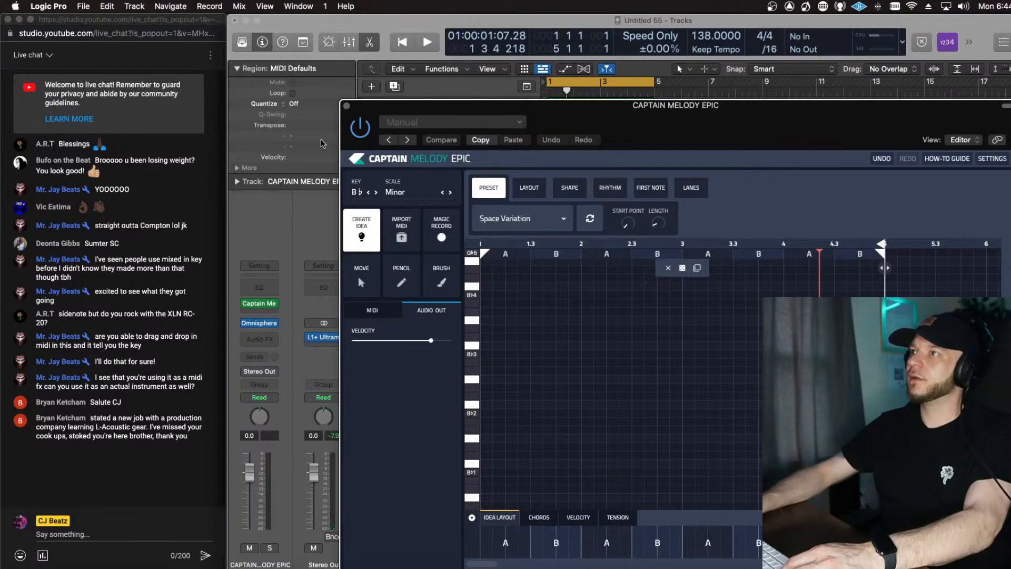
click(347, 105)
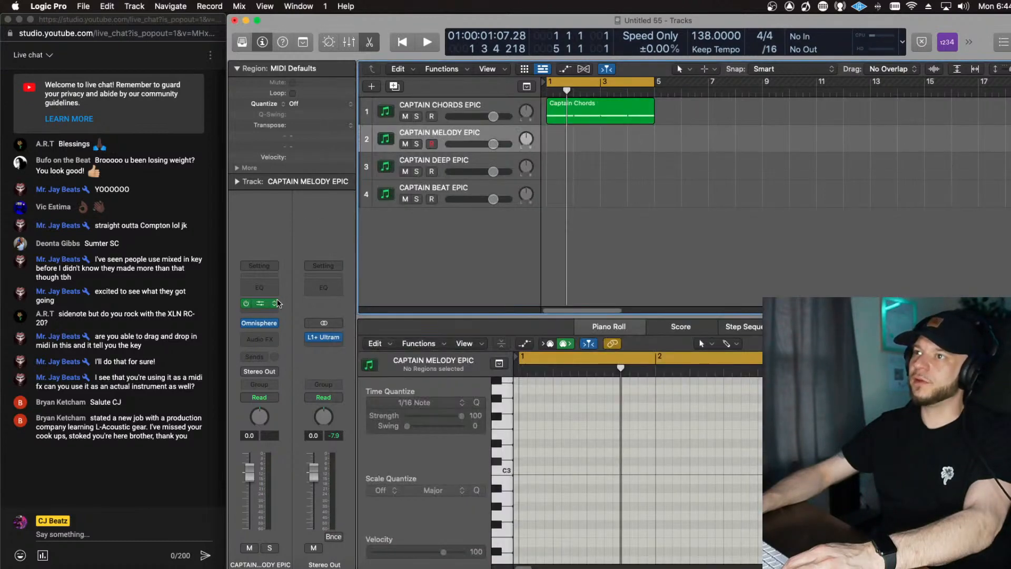
Step: Remove Captain Melody Epic from the melody track's MIDI effect slot and insert Captain Deep Epic there
click(274, 304)
click(303, 329)
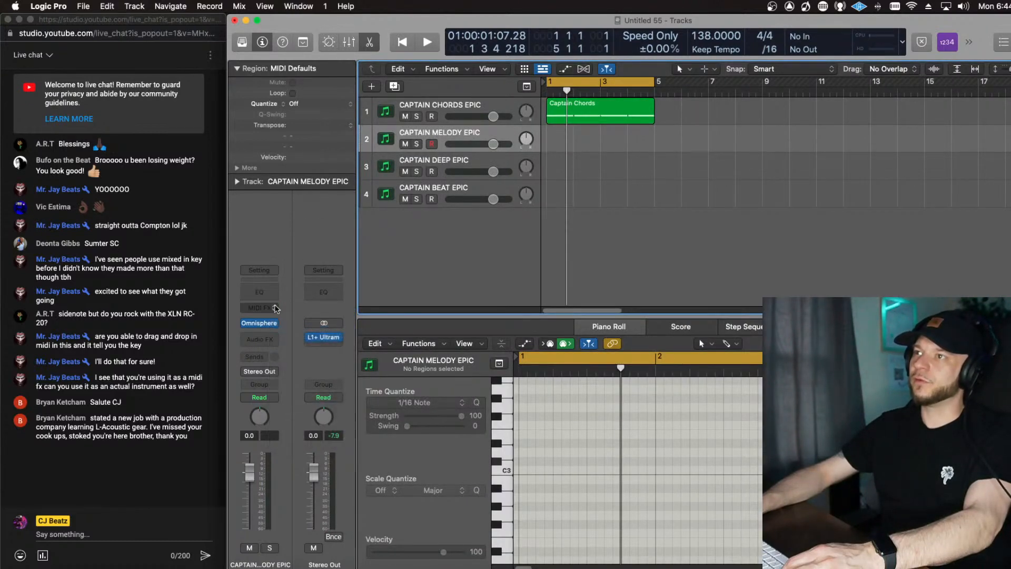
click(258, 307)
mouse_move(315, 417)
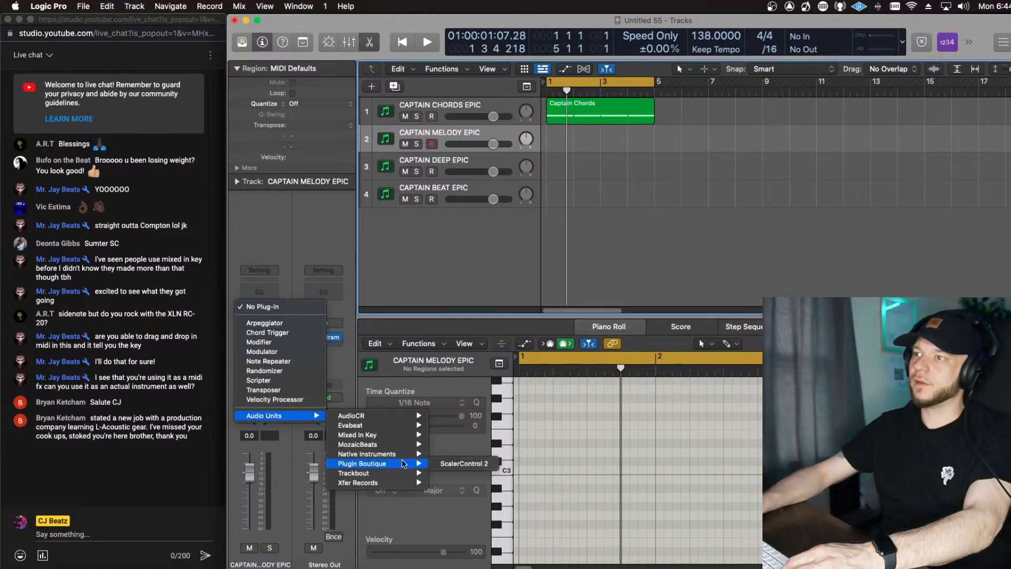
mouse_move(407, 447)
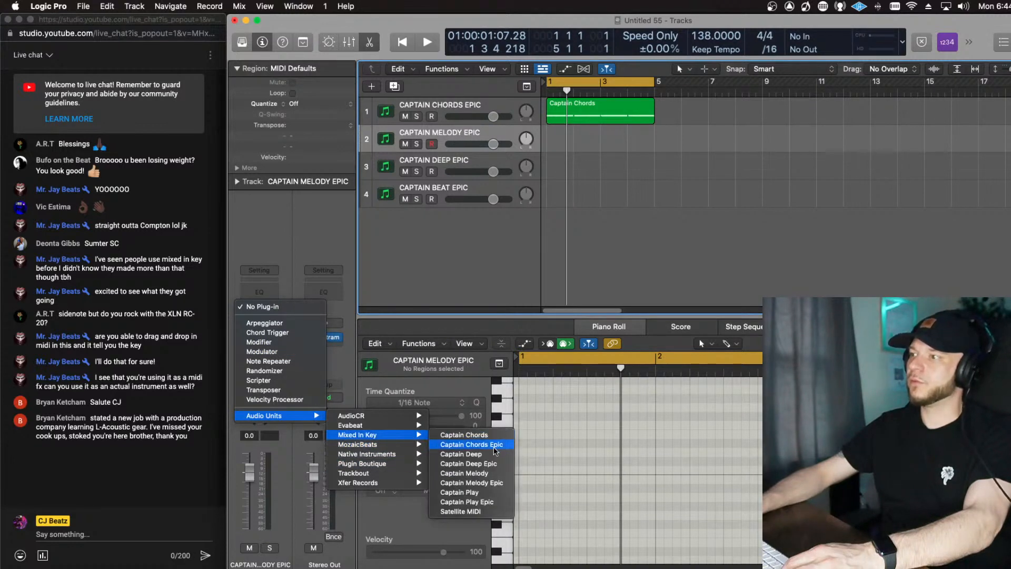
click(497, 466)
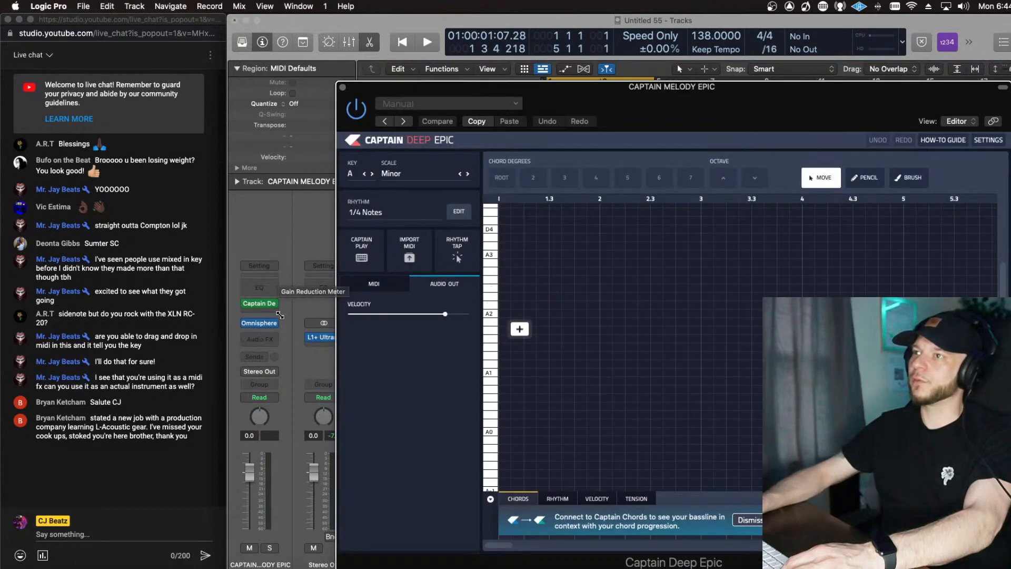
Step: Replace Captain Deep Epic with Captain Melody Epic in the melody track's MIDI effect slot
click(274, 304)
mouse_move(331, 440)
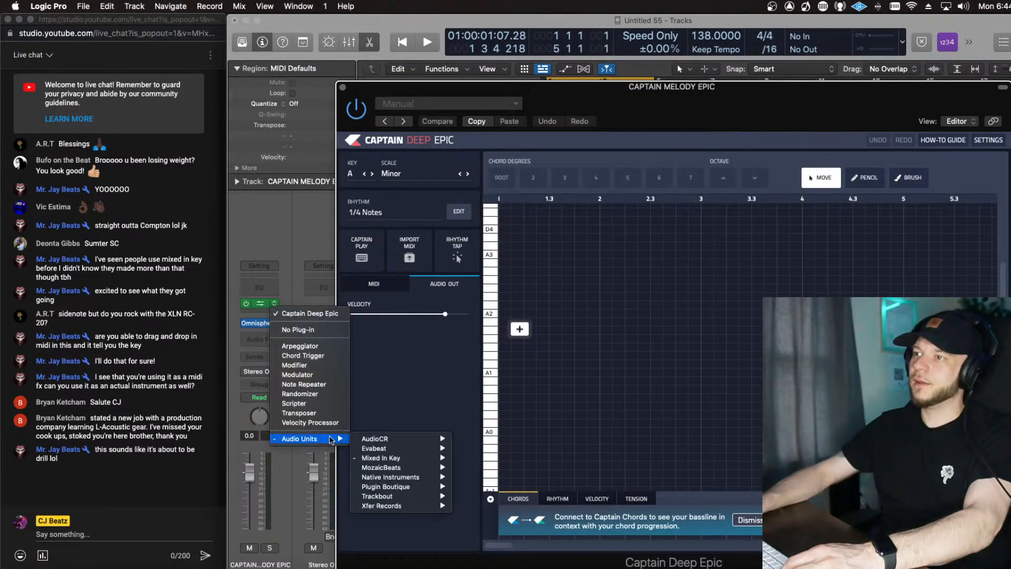
mouse_move(401, 458)
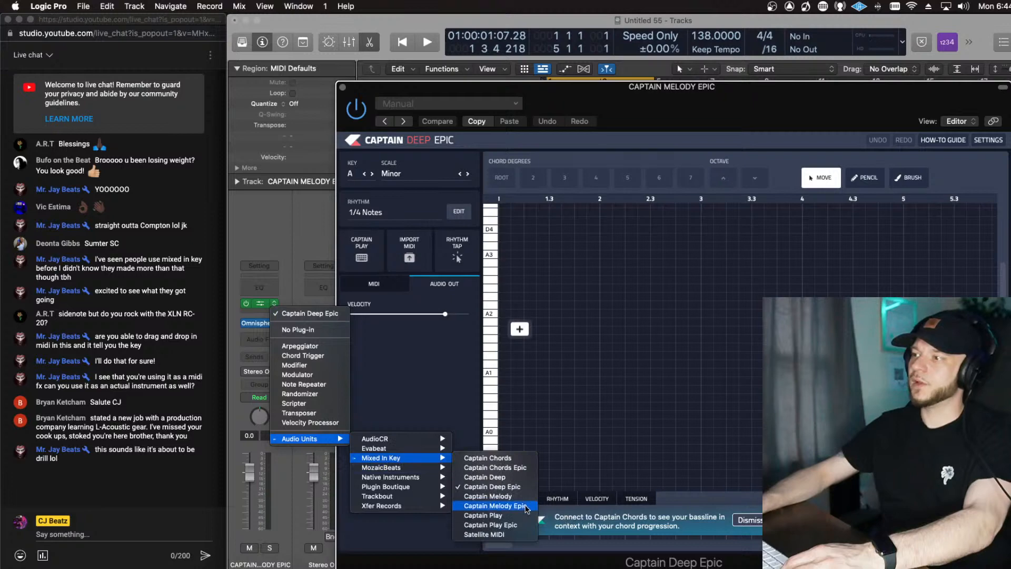
click(495, 506)
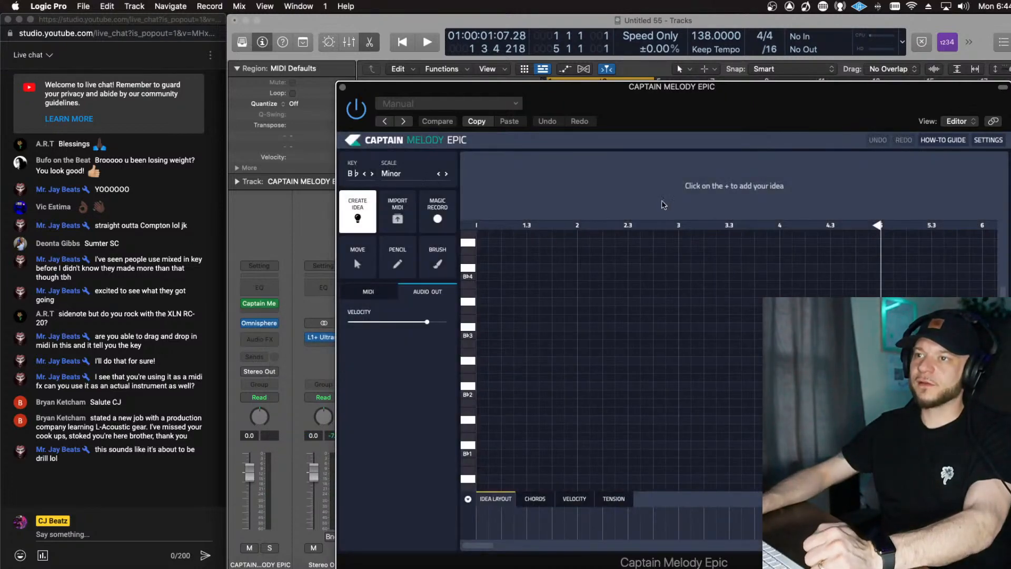
mouse_move(631, 112)
mouse_down()
mouse_move(693, 106)
mouse_move(663, 95)
mouse_move(636, 199)
mouse_move(644, 198)
mouse_move(633, 183)
mouse_move(639, 112)
mouse_up()
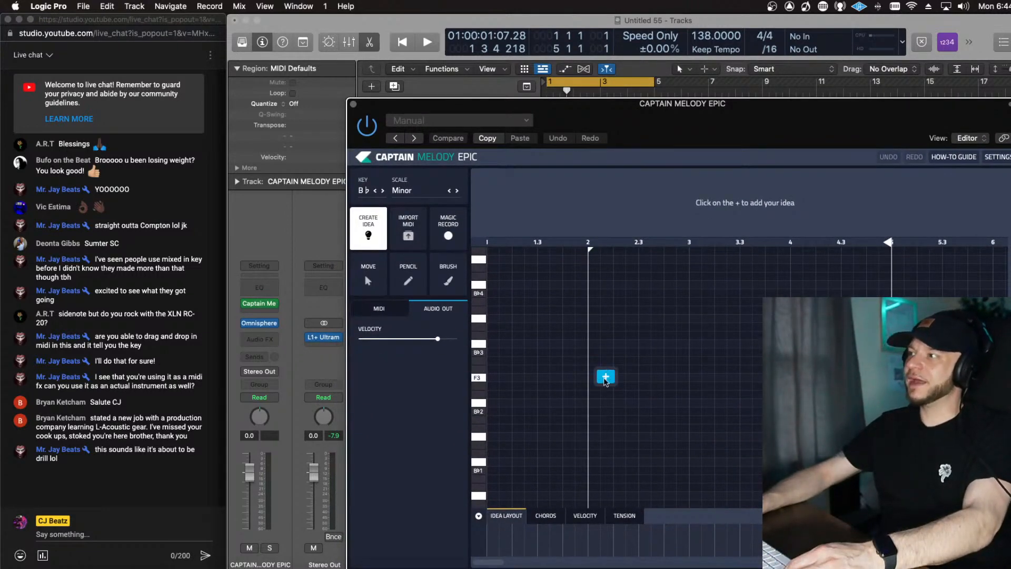
Step: Add a melody idea in Captain Melody Epic and shift it so that it starts at bar 1
click(605, 377)
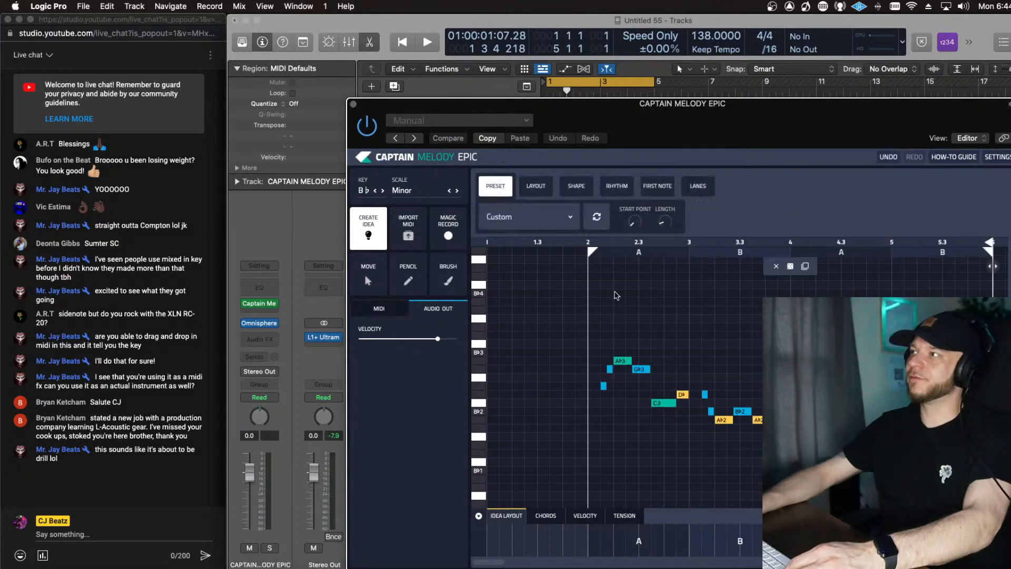
drag(591, 253, 435, 255)
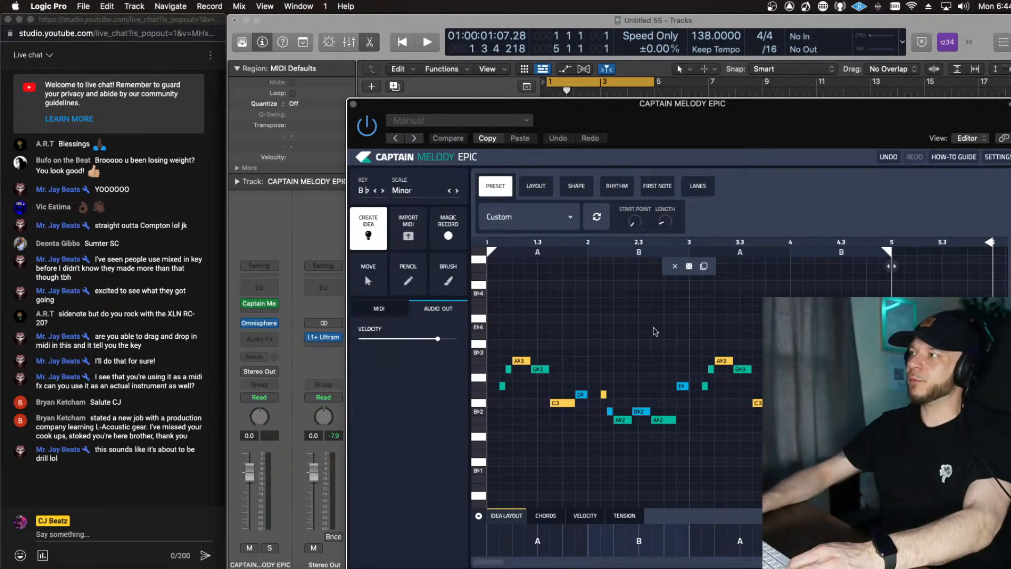
drag(766, 129, 712, 105)
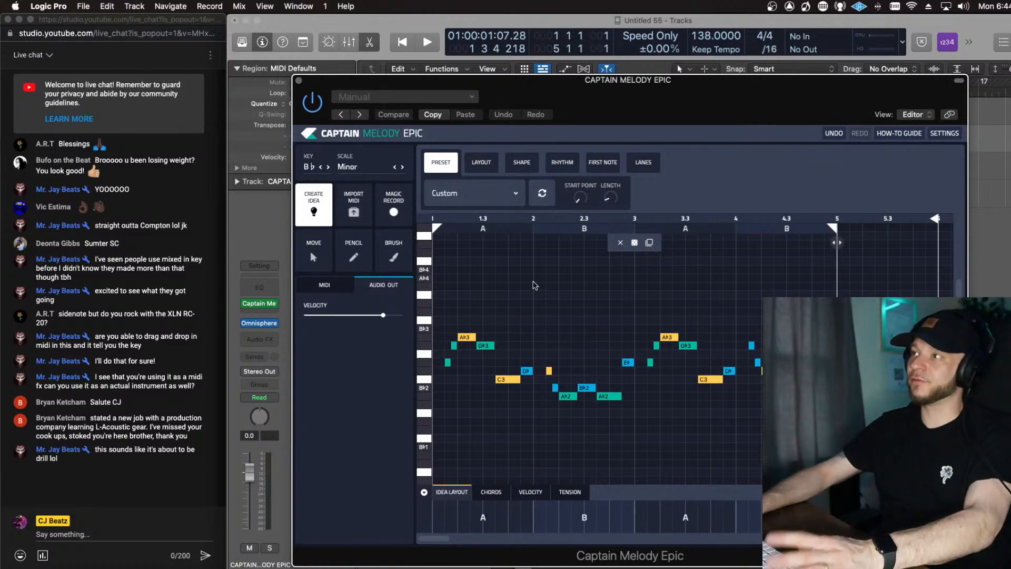
Step: Audition the melody idea during playback and regenerate it twice for different note patterns
key(space)
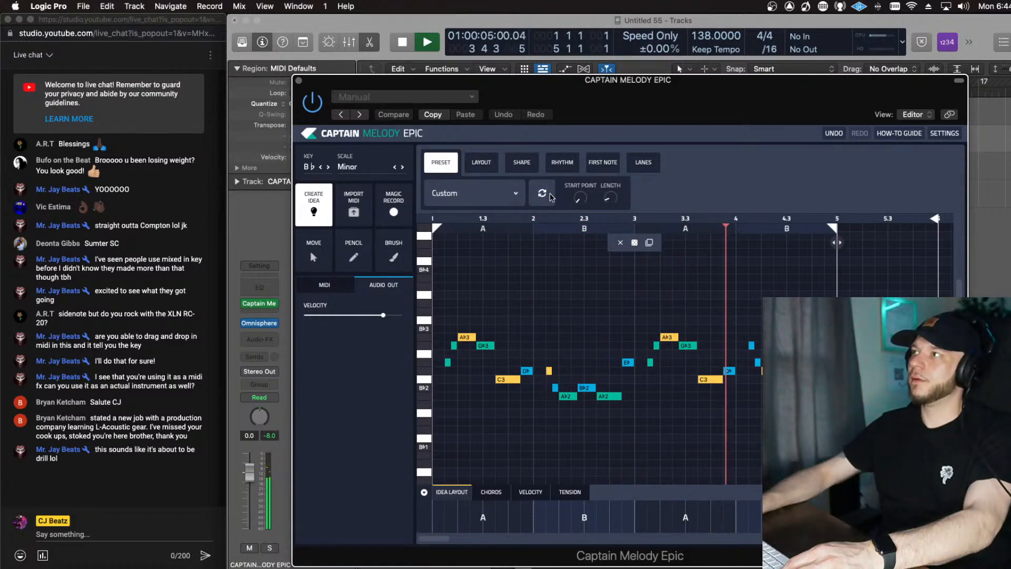
click(546, 195)
key(space)
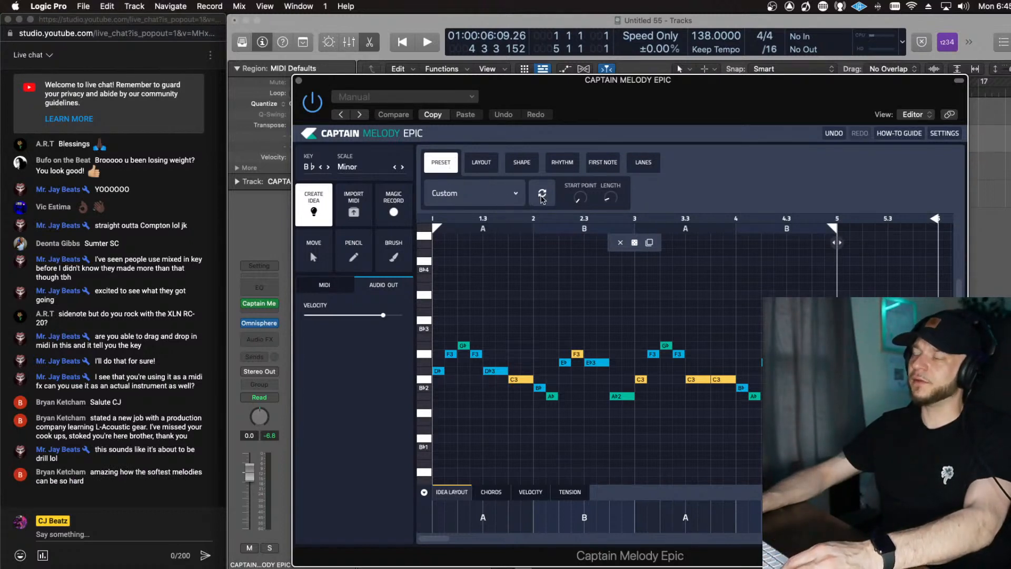
drag(643, 125, 639, 107)
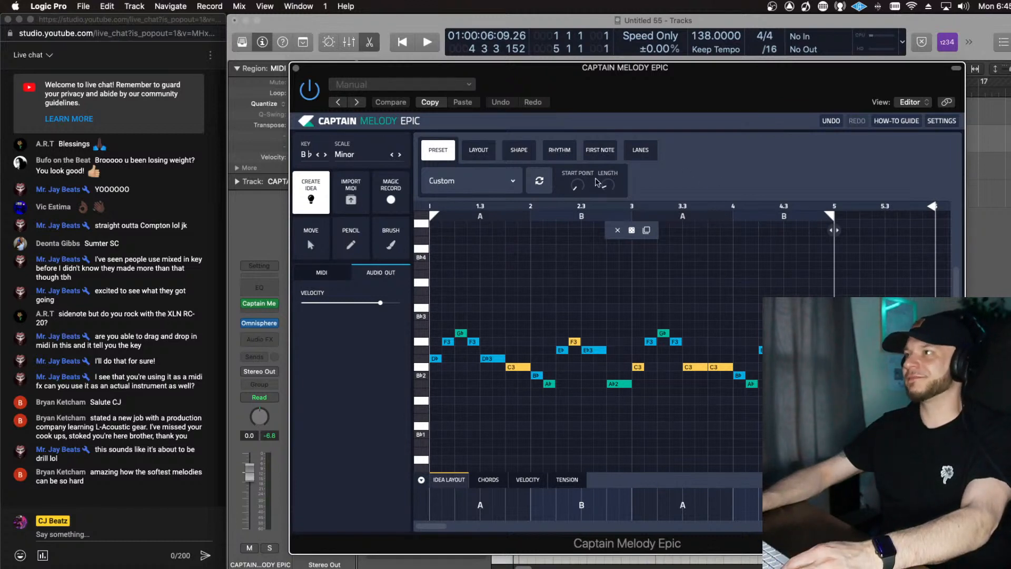
key(space)
click(540, 181)
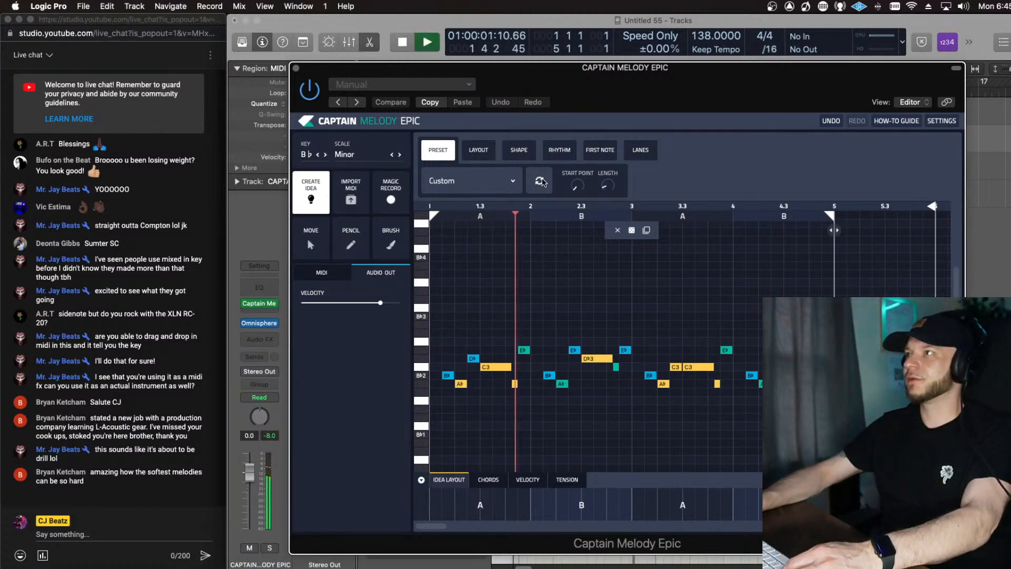
Step: Apply the First Beat Space preset to the melody idea and generate a new variation of it
click(495, 183)
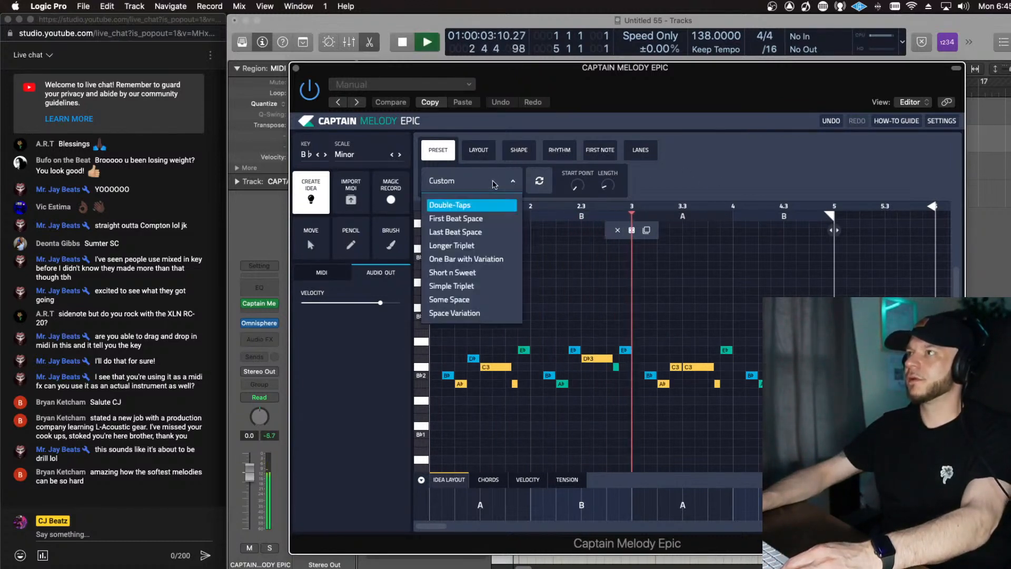
click(451, 221)
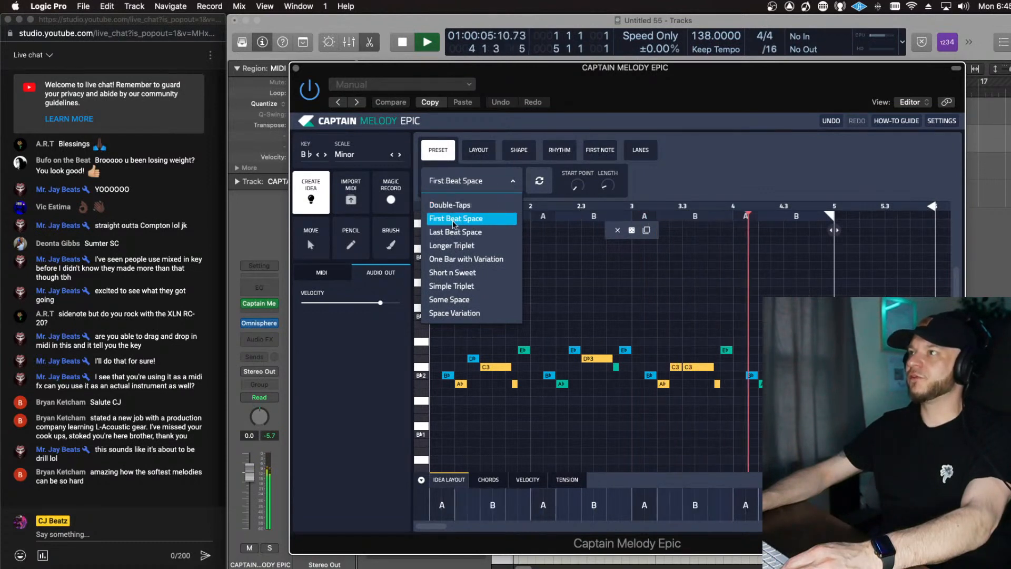
click(677, 179)
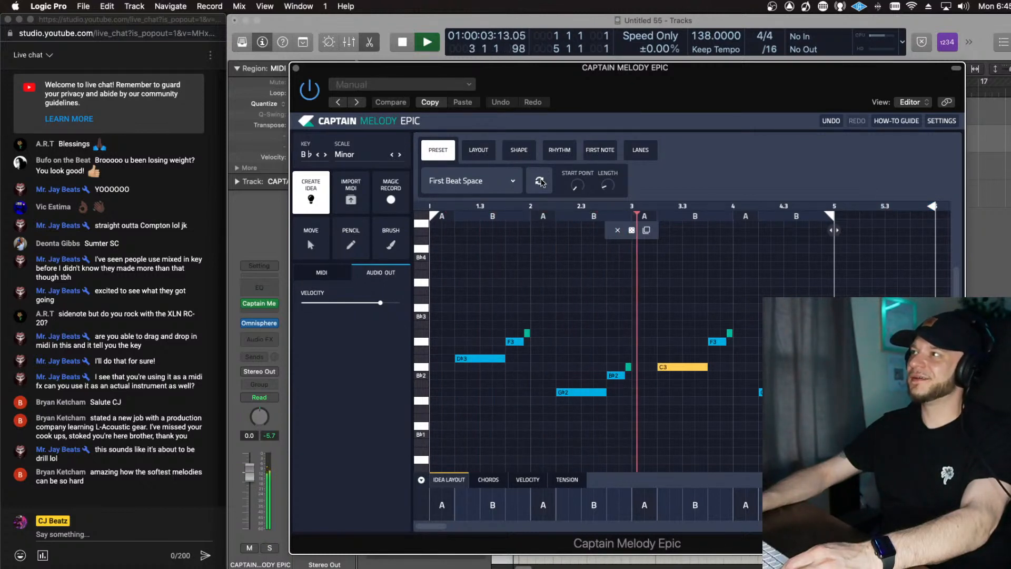
Step: Try melody idea lengths of 7 and 8 bars and bring the idea back to ending at bar 5
drag(571, 172, 577, 253)
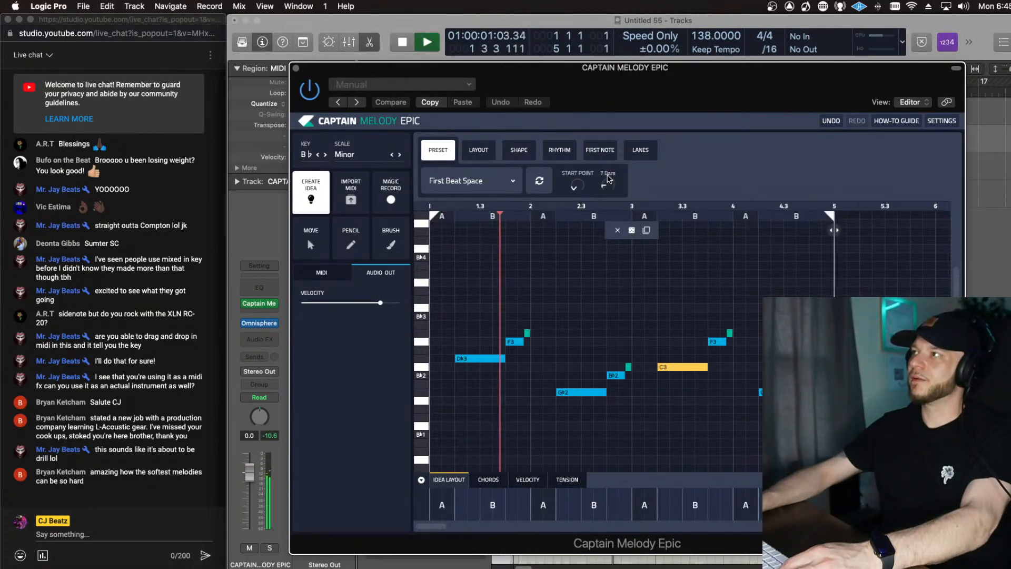
drag(607, 191, 607, 184)
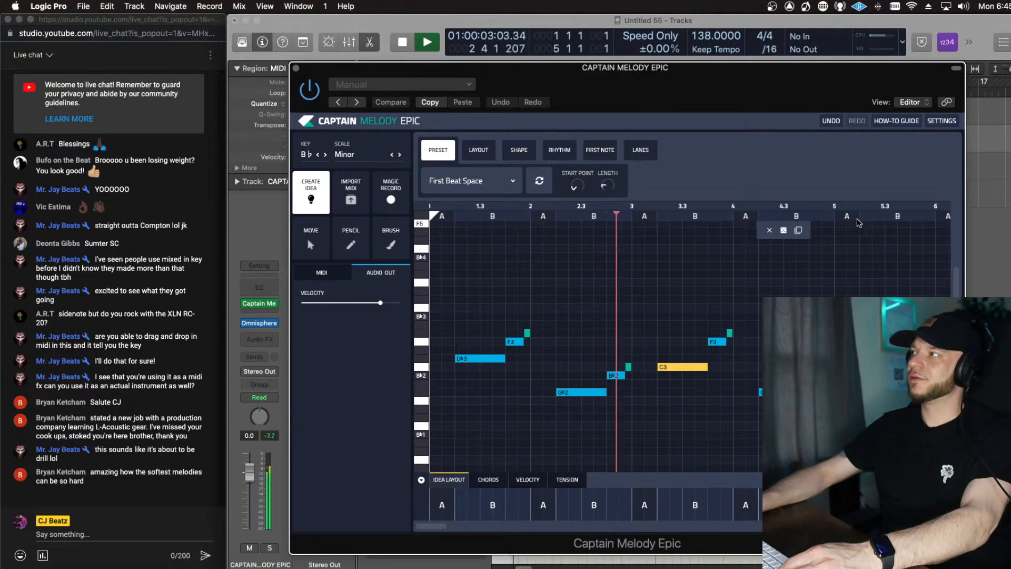
mouse_move(605, 182)
drag(606, 184, 608, 182)
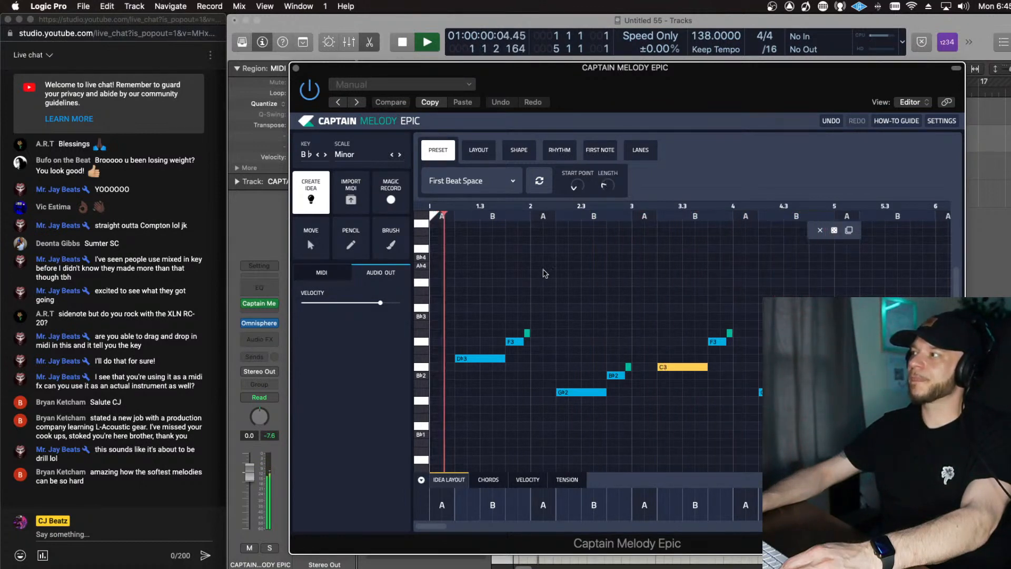
mouse_move(610, 180)
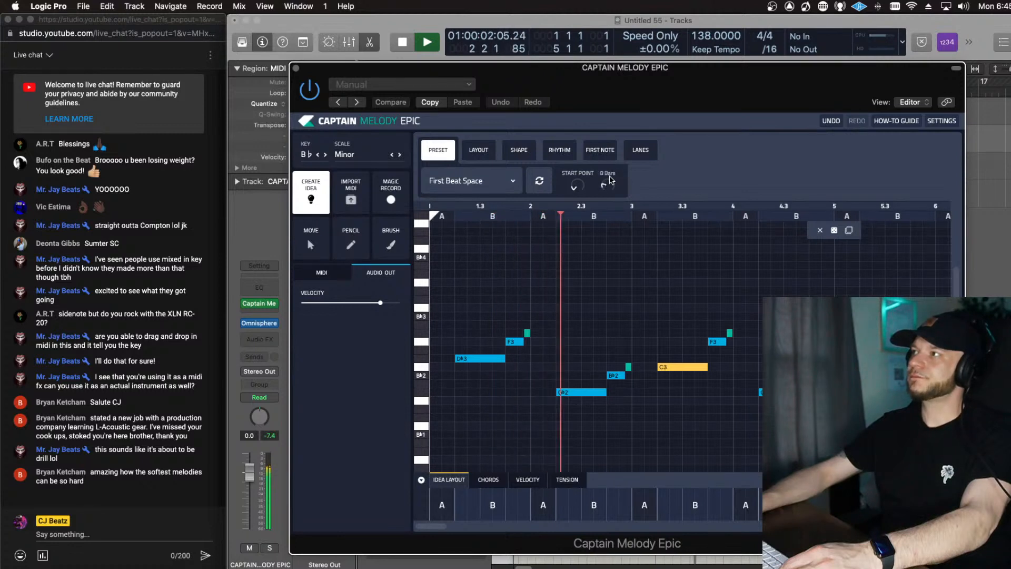
drag(610, 180, 606, 197)
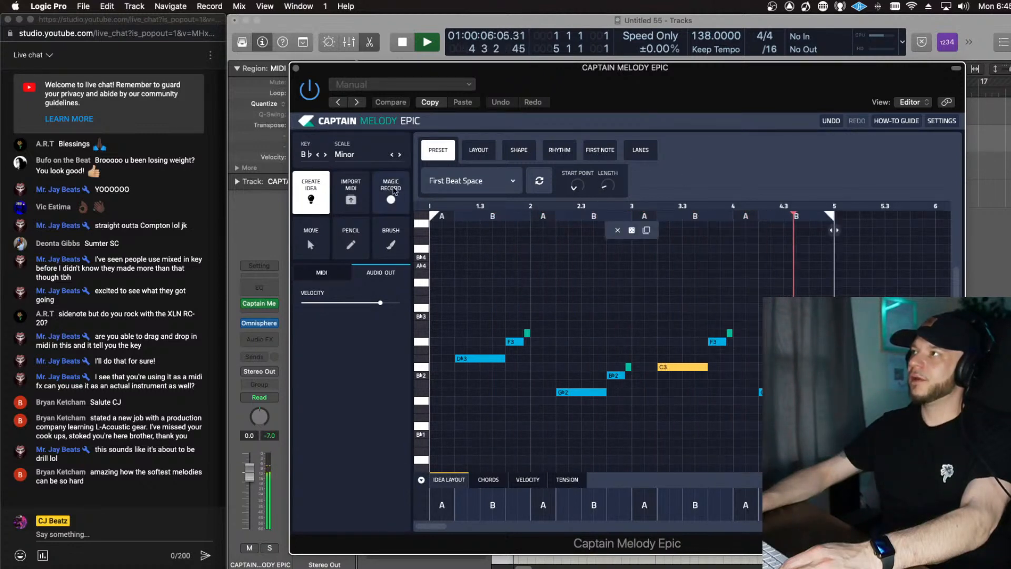
Step: Try a layout with Length A at 4 beats and a longer Length B, and play the melody
click(477, 151)
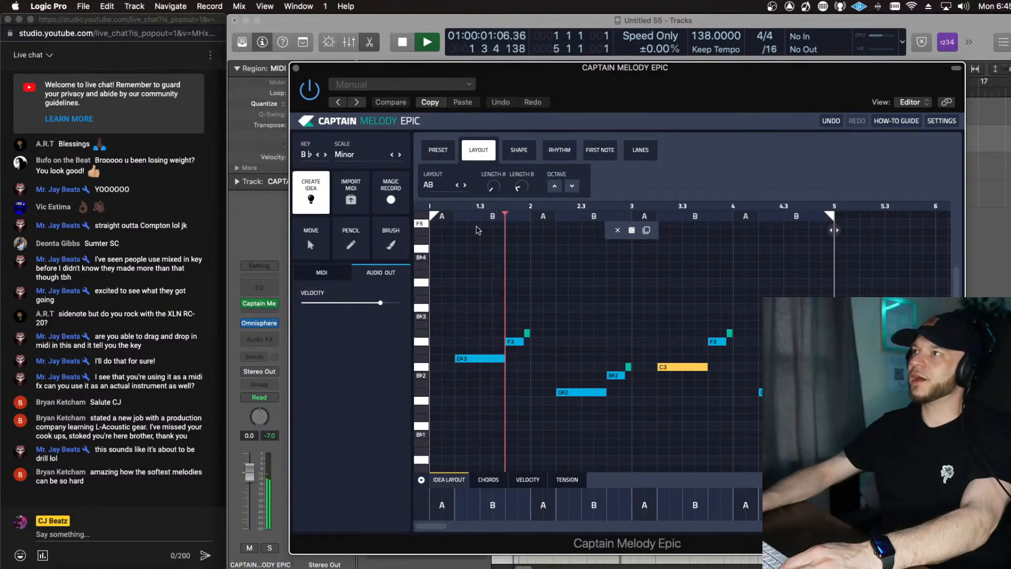
mouse_move(494, 192)
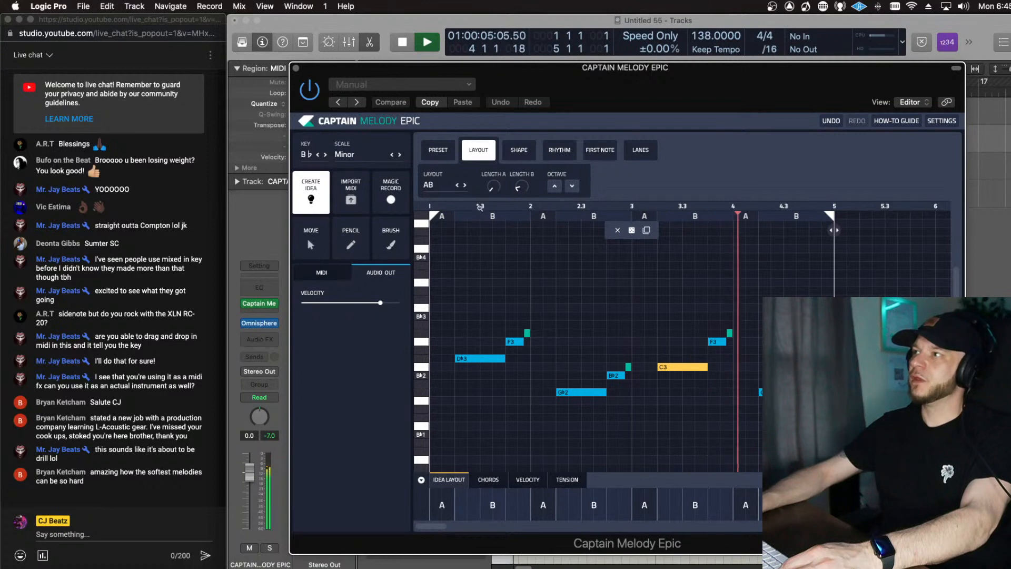
key(space)
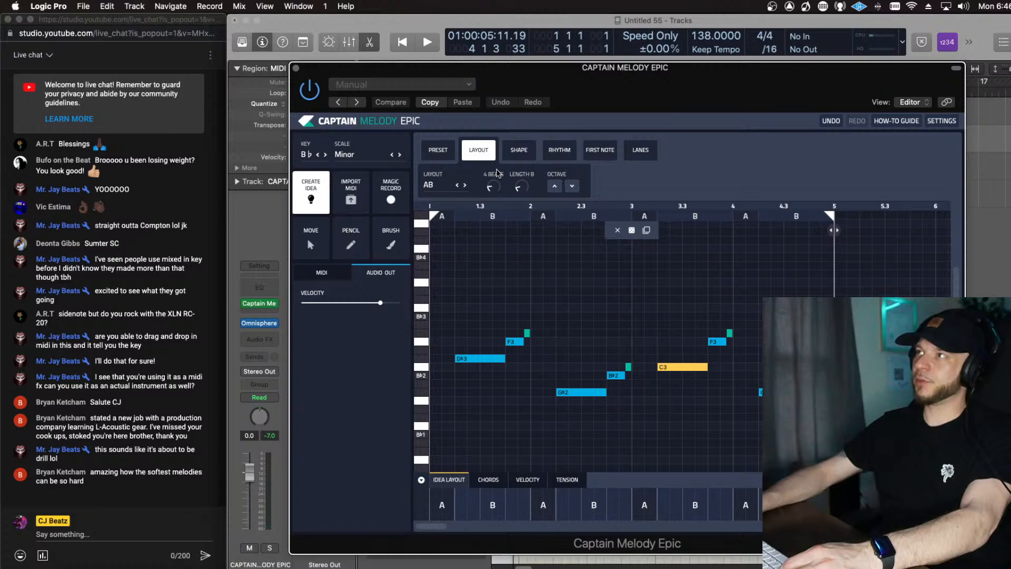
scroll(497, 174, up, 3)
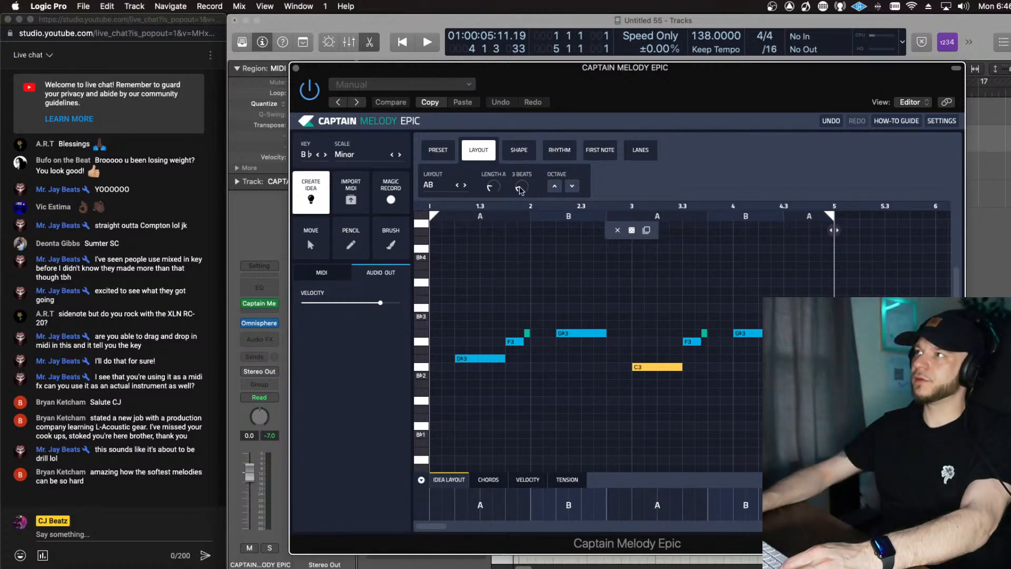
drag(521, 190, 526, 175)
key(space)
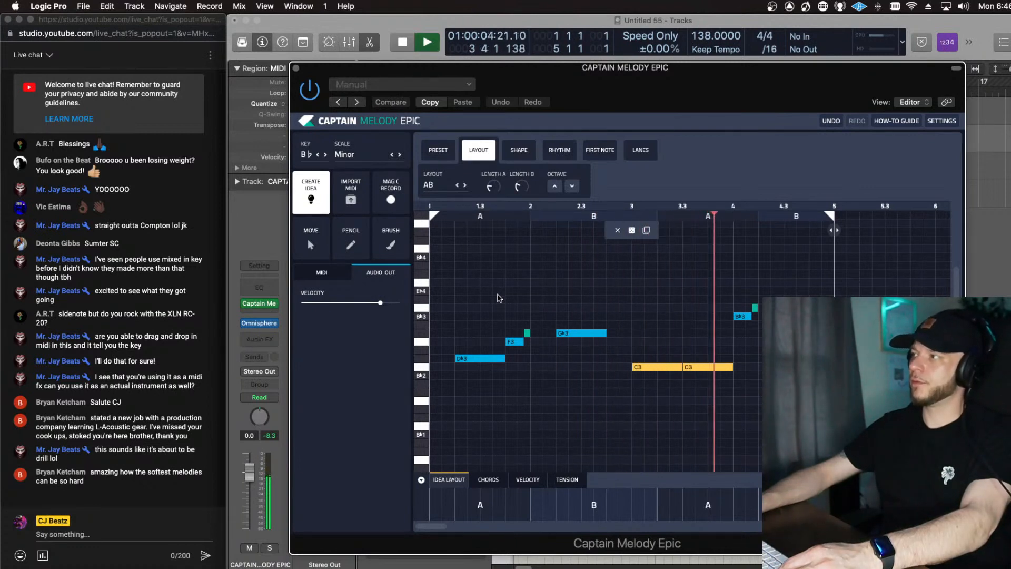
key(space)
Step: Undo the changes to the layout's section lengths and play the melody briefly
click(831, 121)
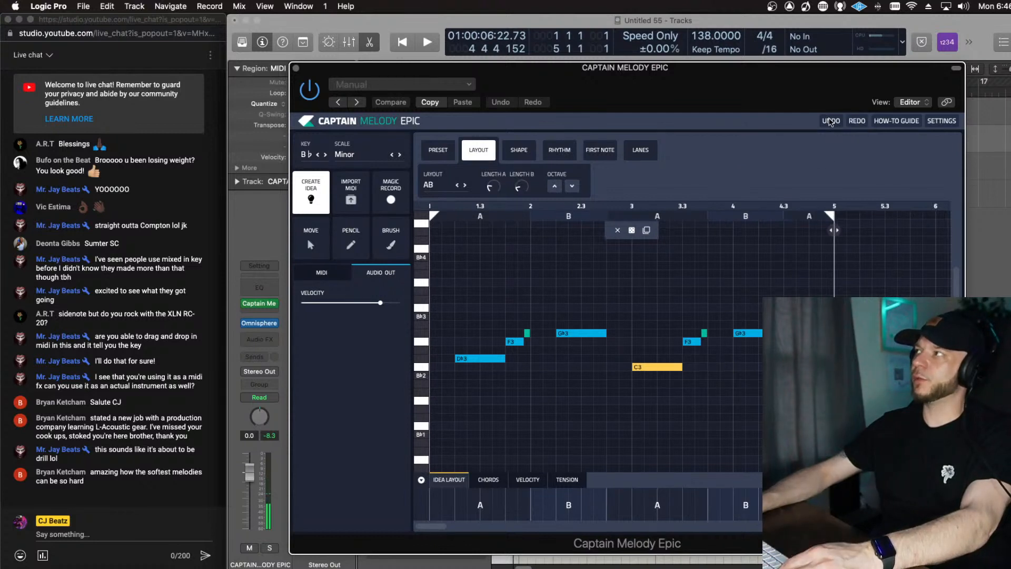
click(830, 121)
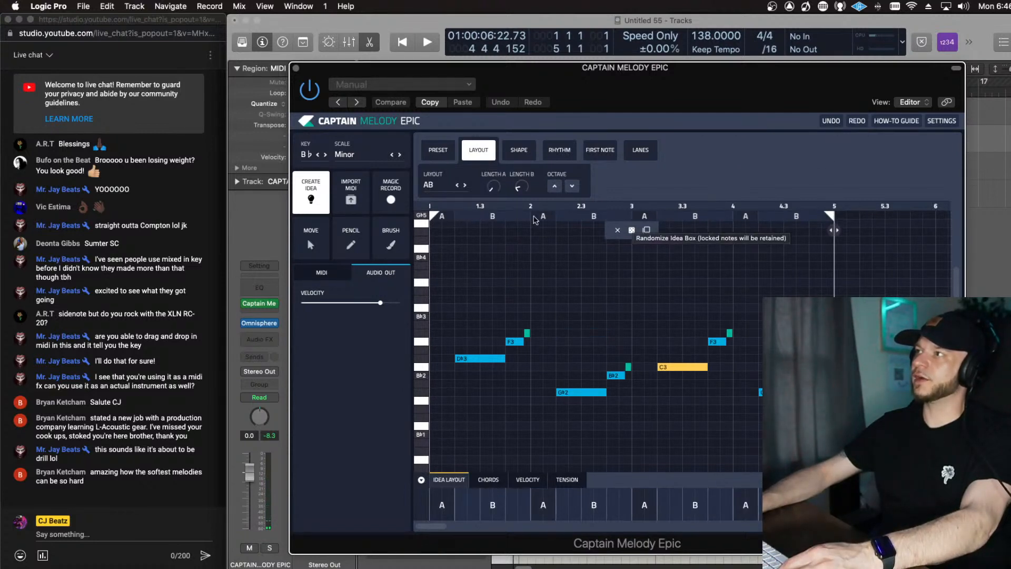
key(space)
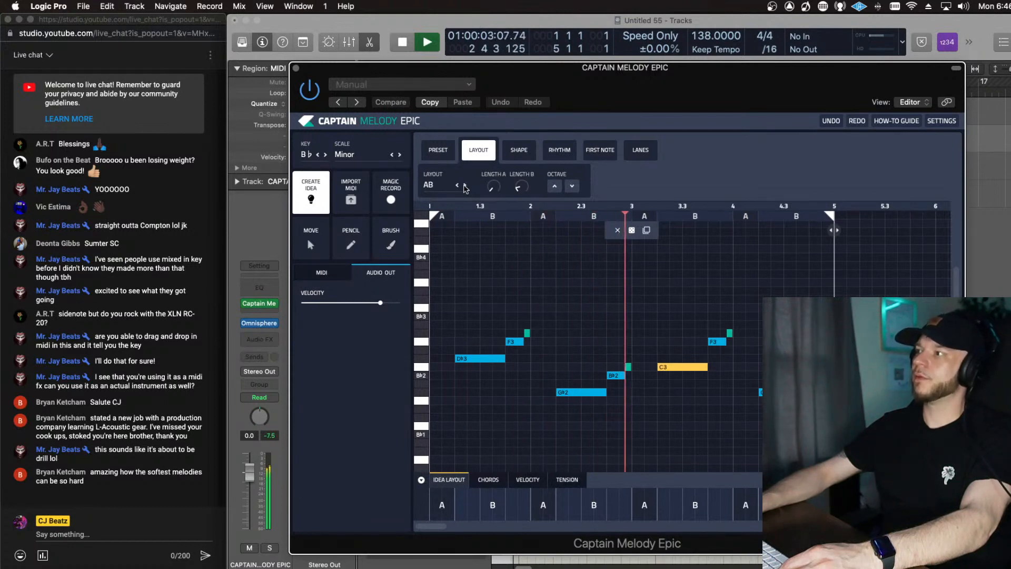
key(space)
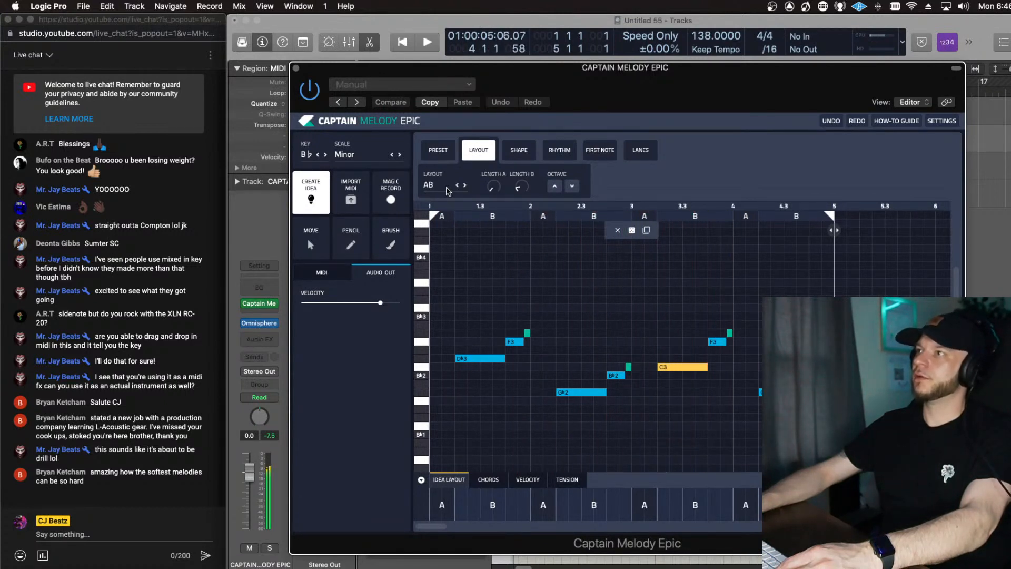
Step: Cycle the melody idea through the layout patterns, including AABA and ABBA, settle on AB, and play the reworked melody
click(465, 186)
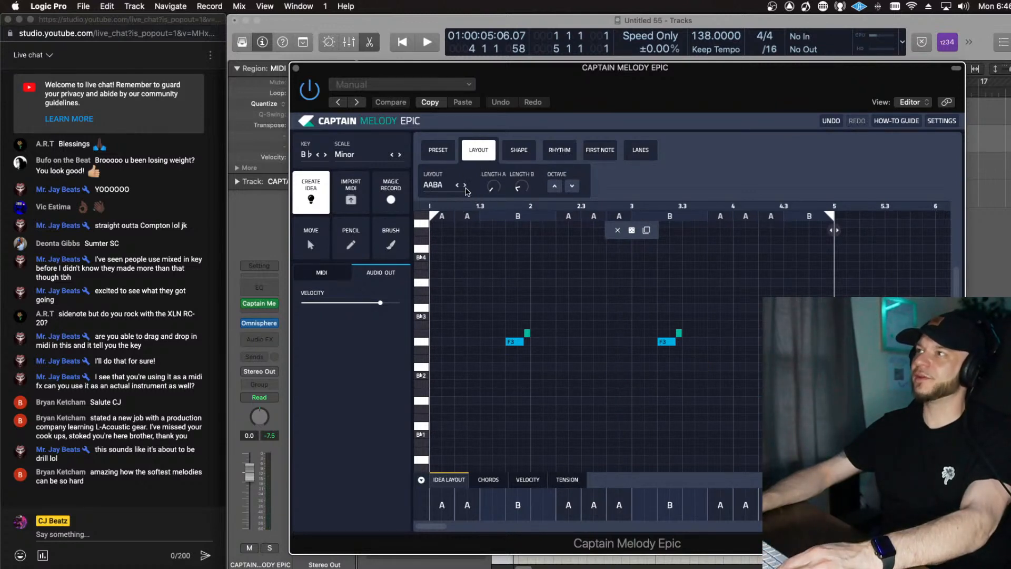
click(465, 185)
click(465, 186)
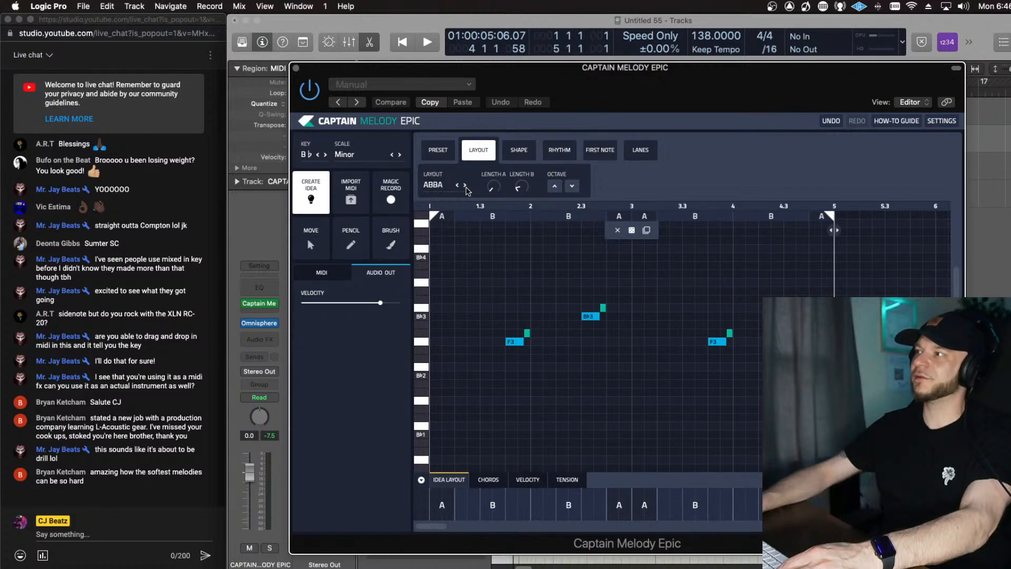
click(464, 186)
click(459, 187)
click(459, 187)
click(459, 187)
click(459, 187)
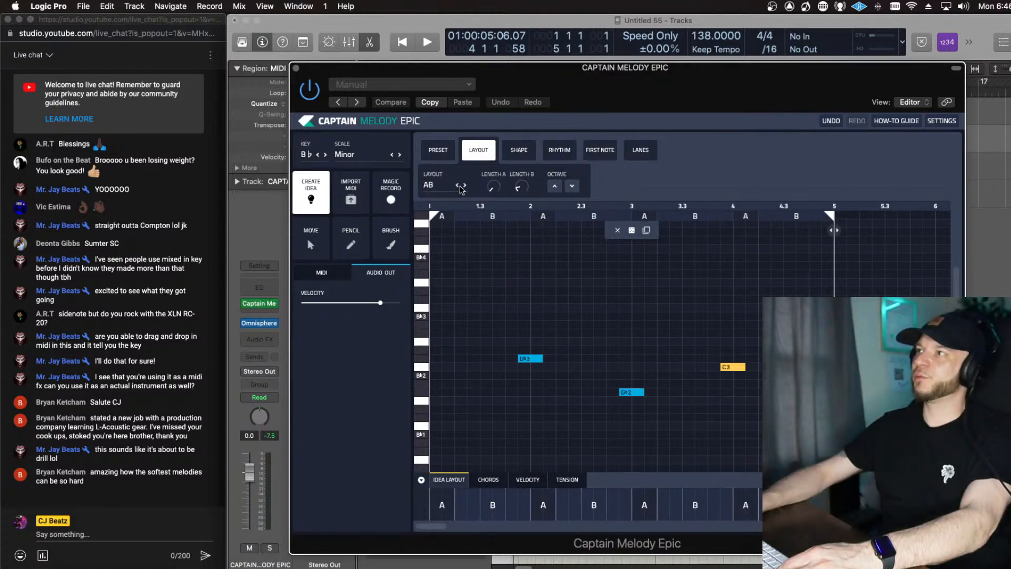
click(460, 187)
click(459, 187)
click(459, 187)
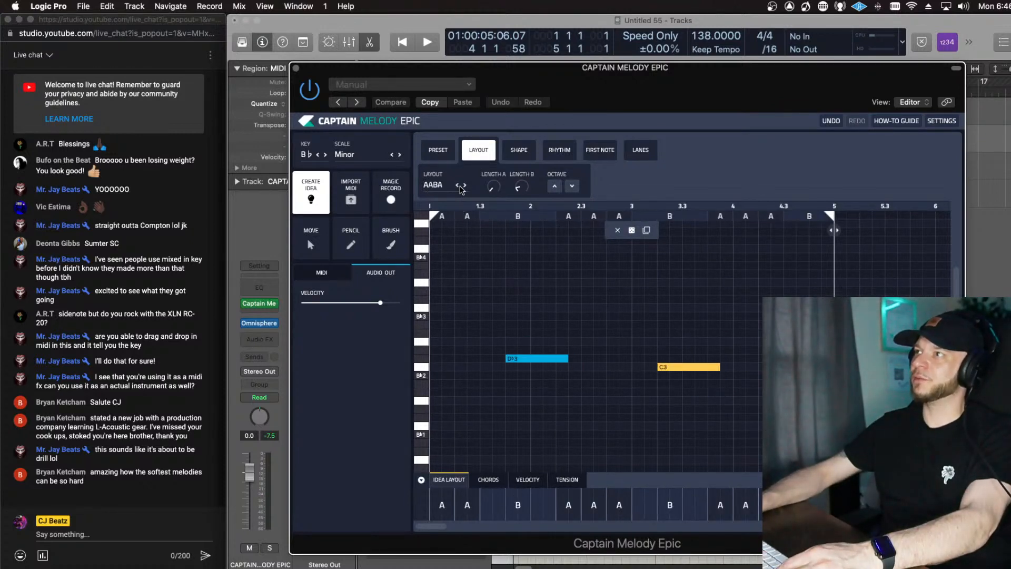
click(459, 186)
click(465, 185)
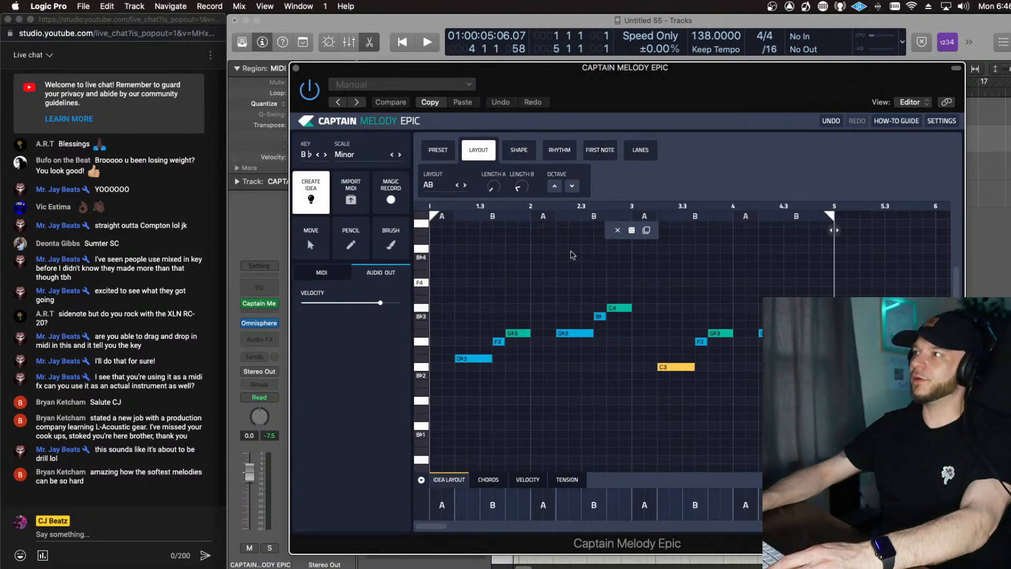
key(space)
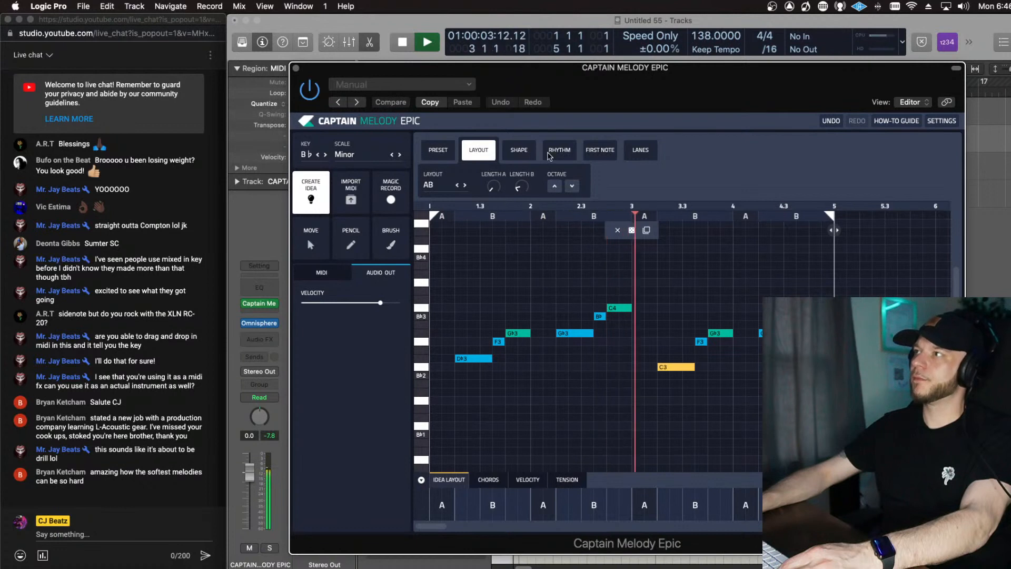
click(437, 150)
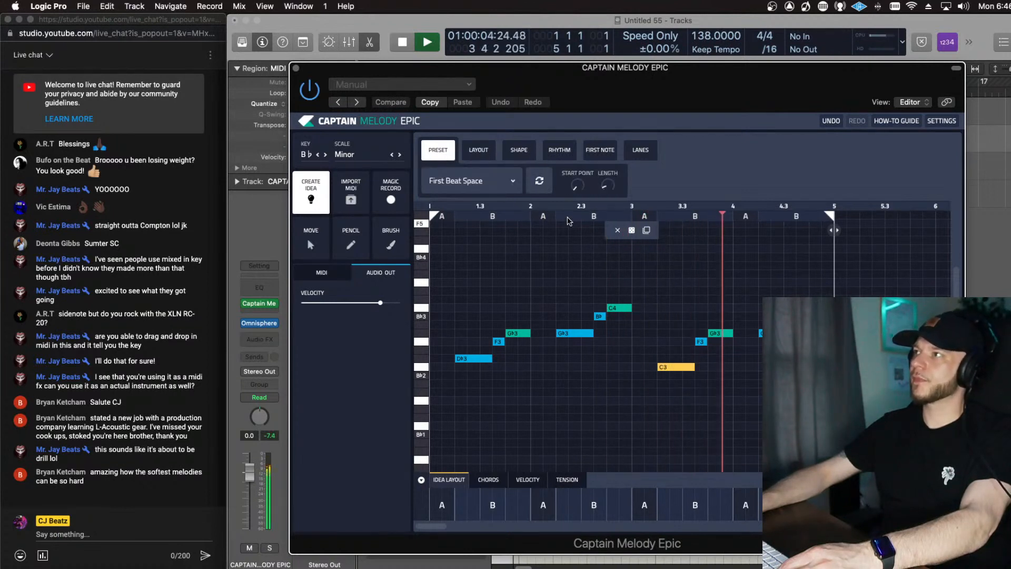
Step: Regenerate the First Beat Space idea, and audition the Last Beat Space, Longer Triplet and One Bar with Variation presets
click(540, 182)
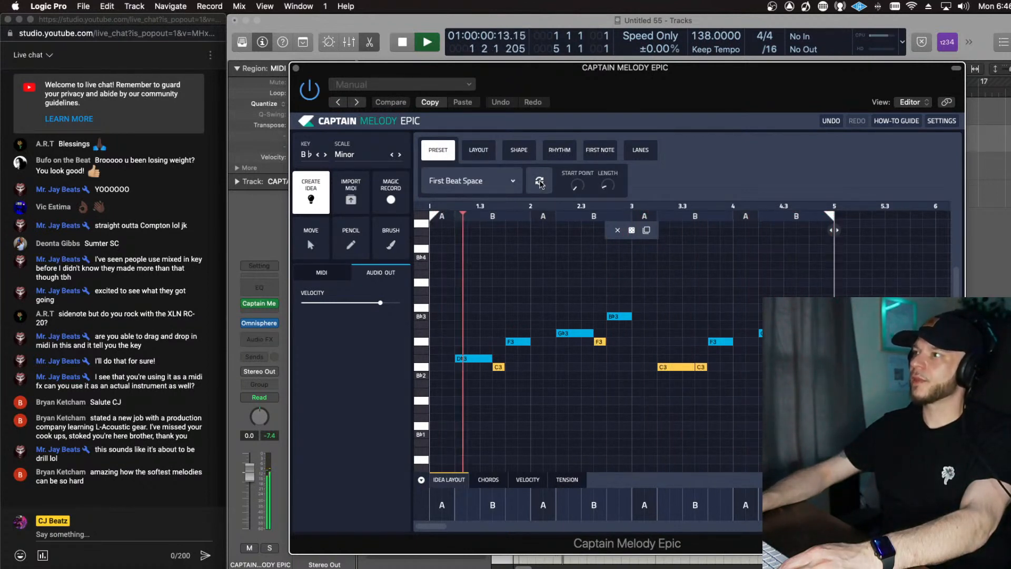
click(500, 181)
click(477, 236)
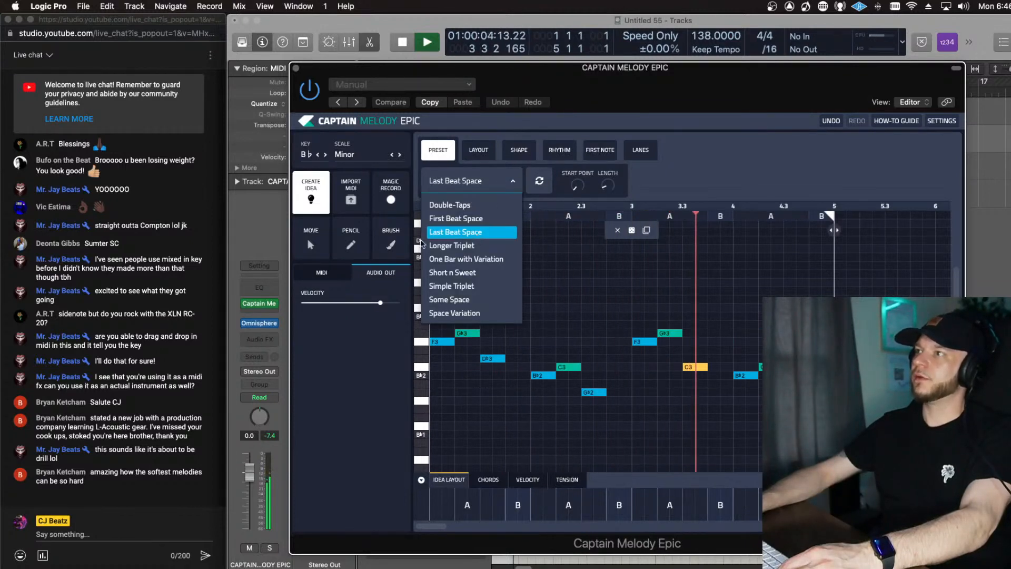
click(698, 184)
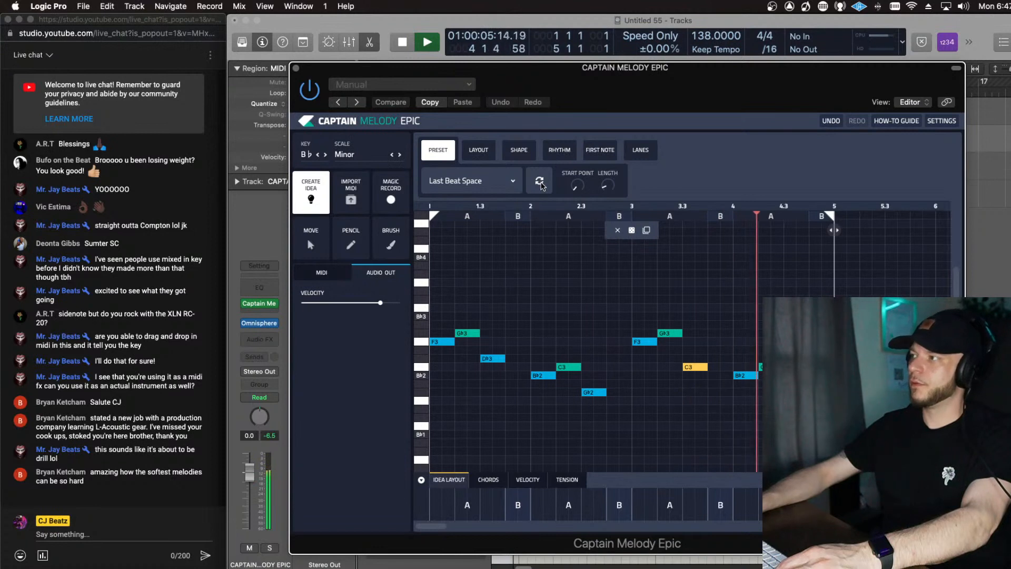
click(489, 185)
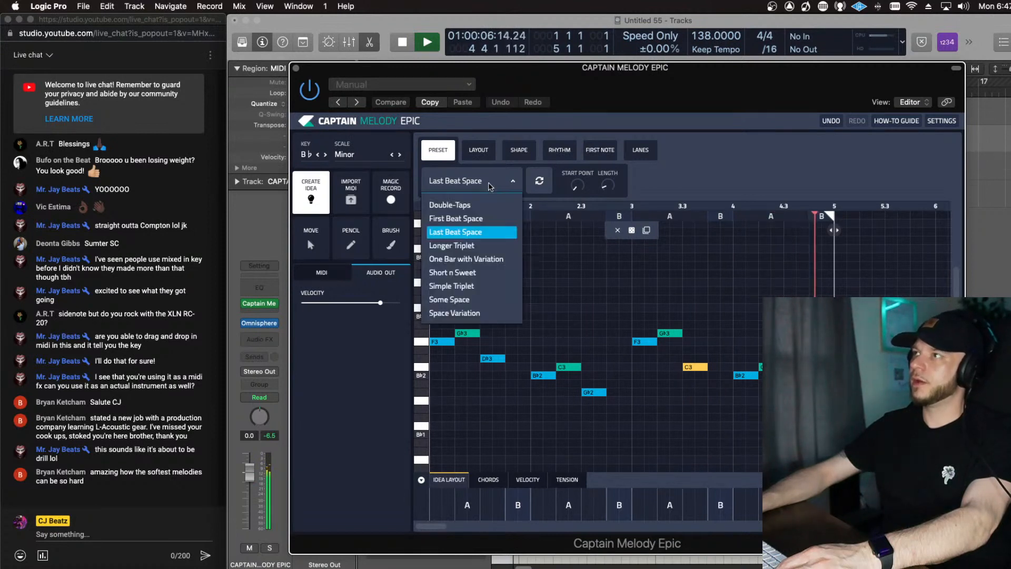
click(473, 245)
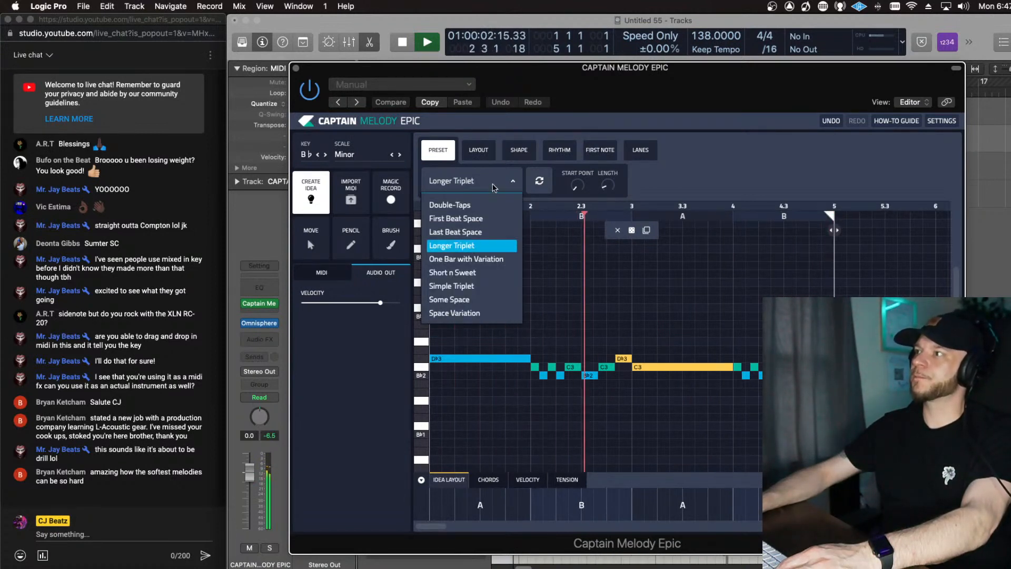
click(476, 260)
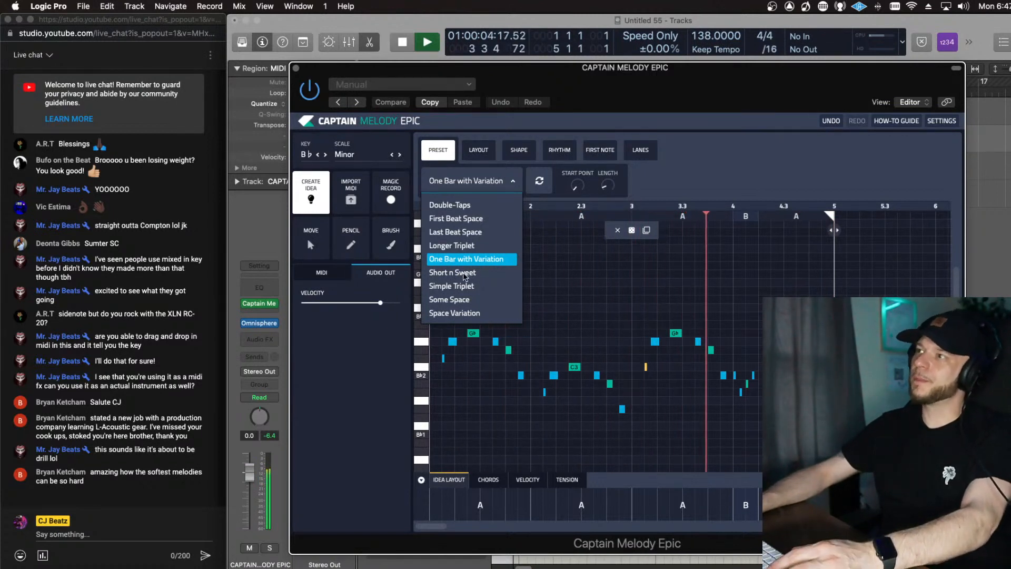
Step: Try the Short n Sweet melody preset and regenerate several variations of it
click(465, 274)
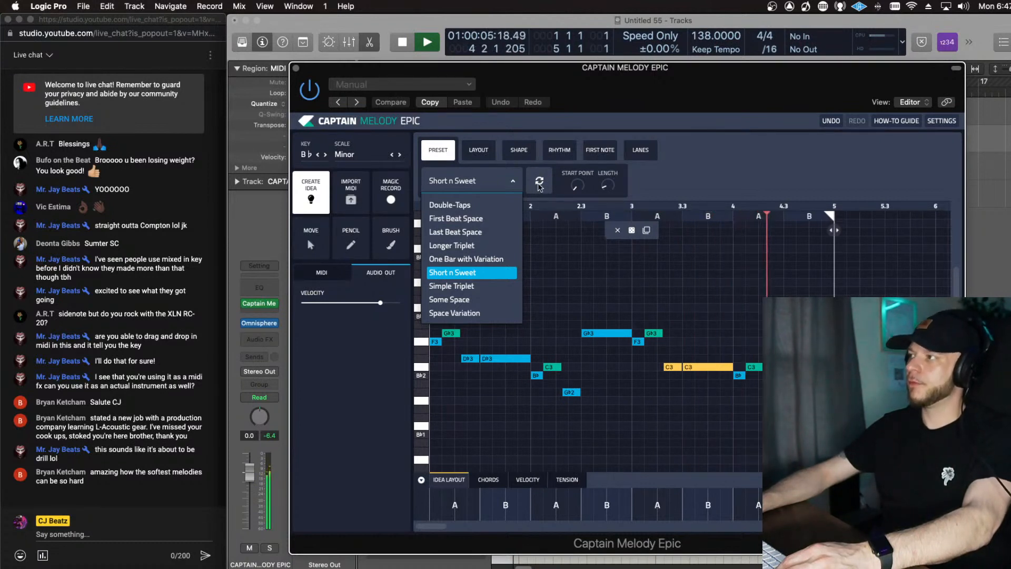
click(539, 184)
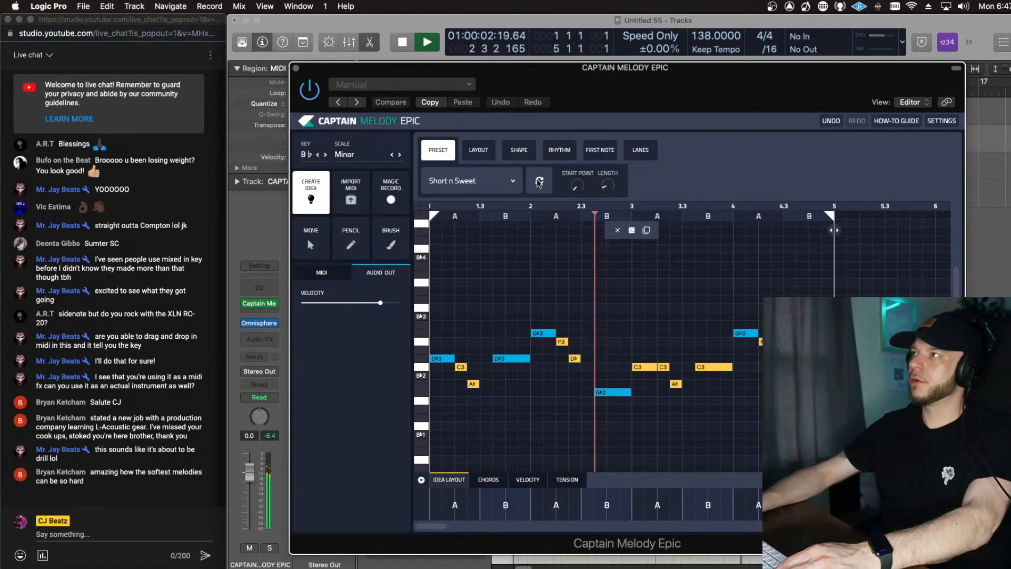
click(539, 184)
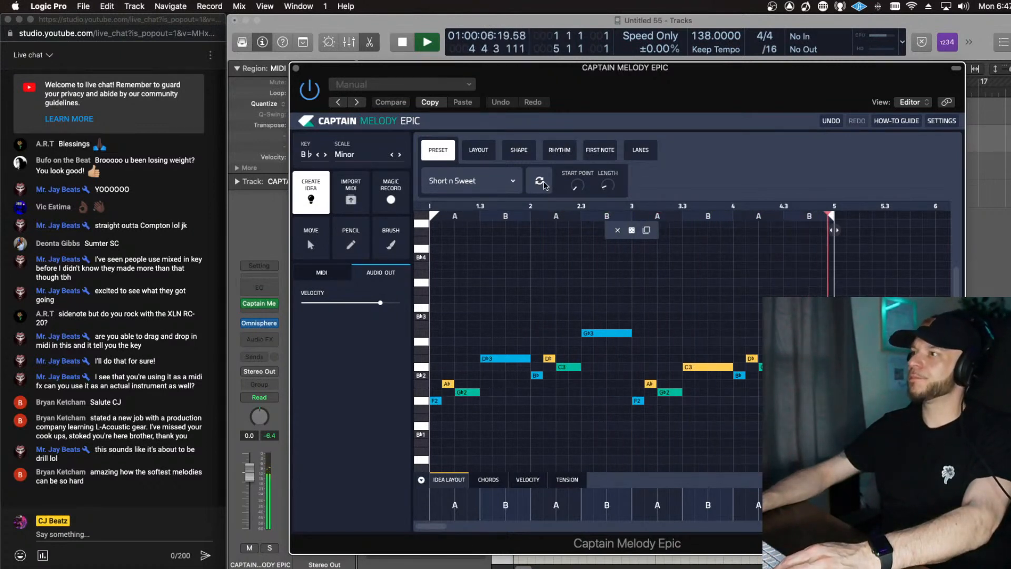
click(542, 182)
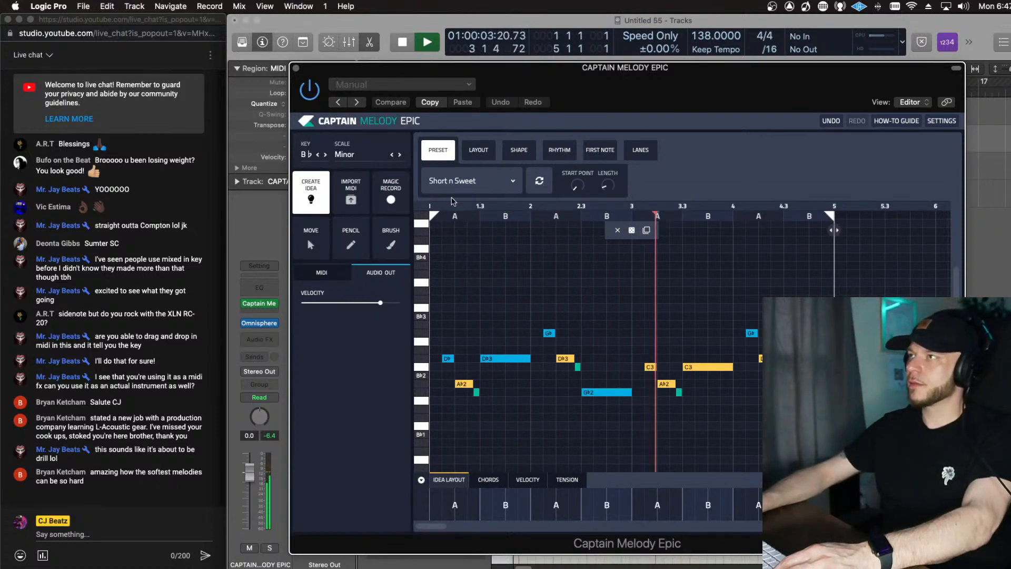
Step: Apply the Simple Triplet preset to the melody idea and listen to it
click(474, 181)
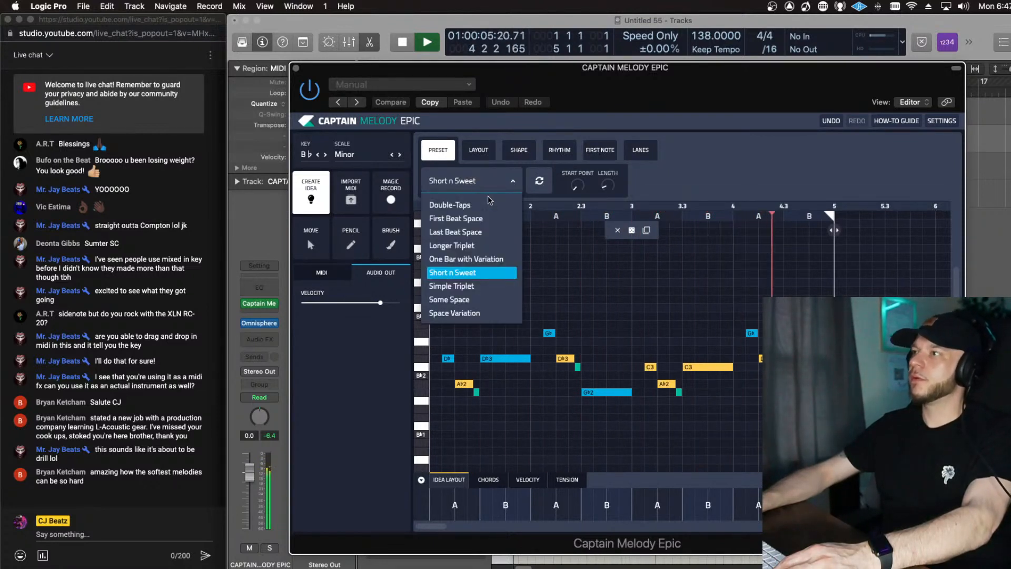
click(471, 287)
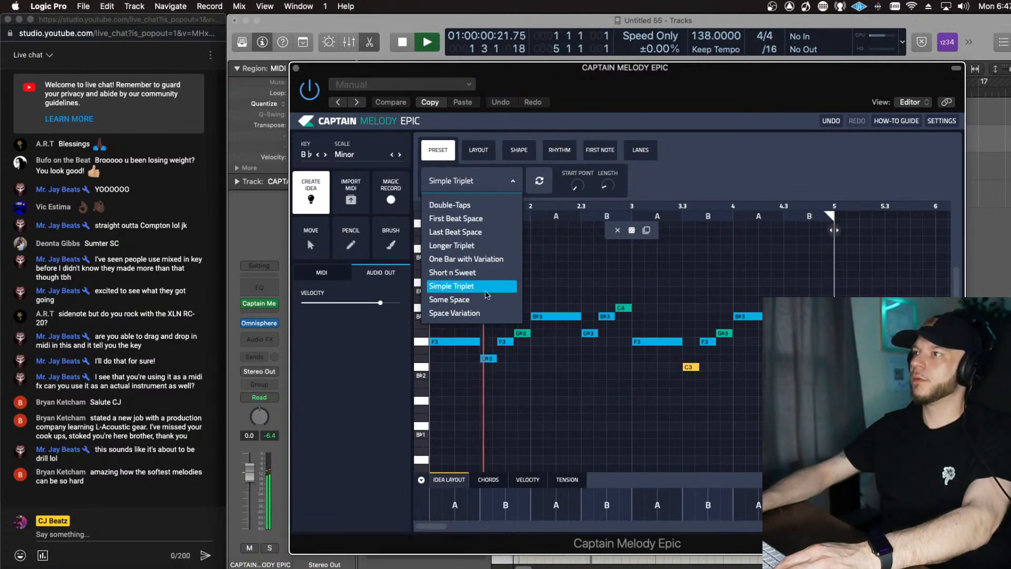
click(562, 368)
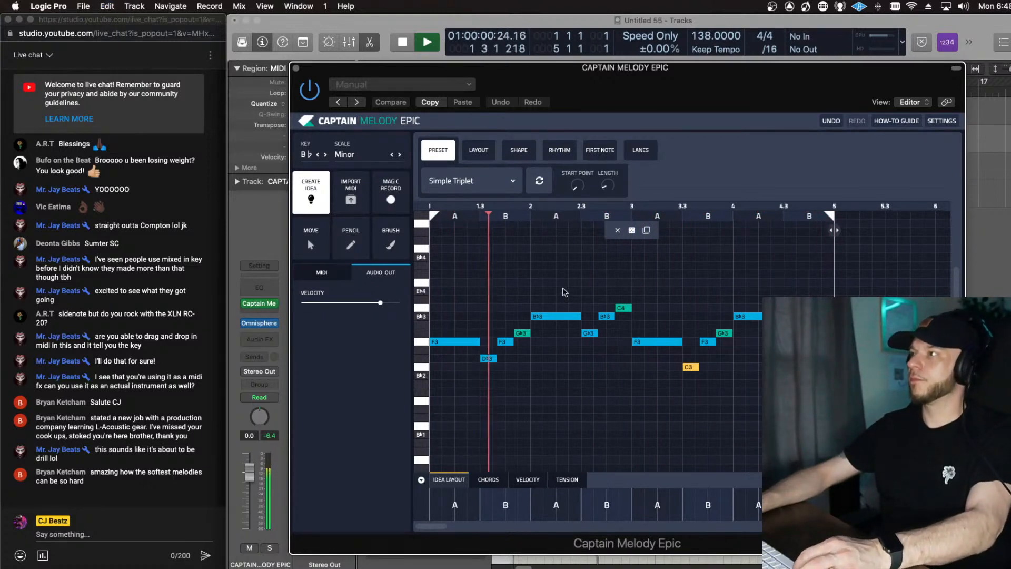
Step: Update Shape A of the melody from the step and leap settings and play the reworked melody
click(517, 157)
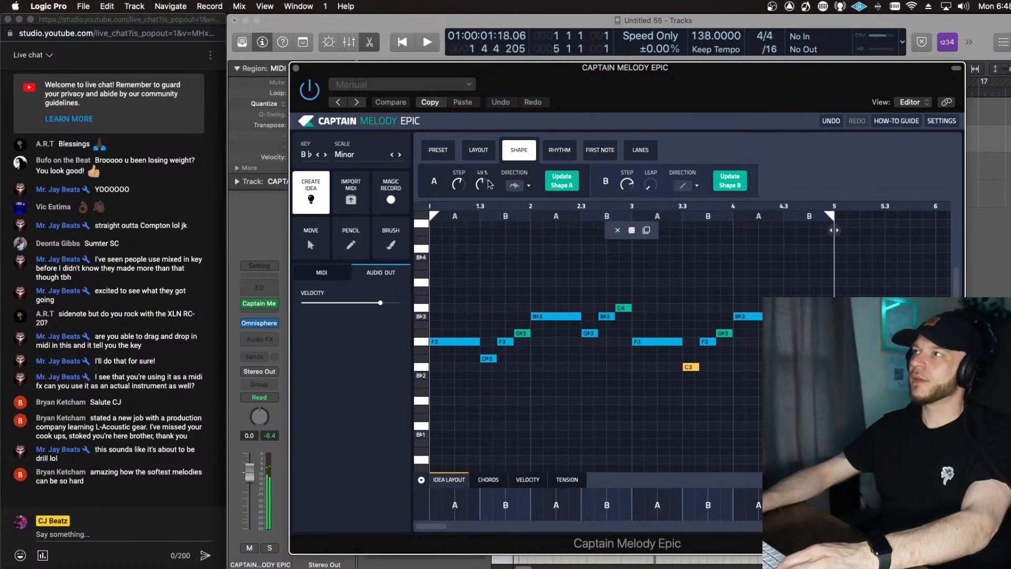
click(481, 152)
click(518, 157)
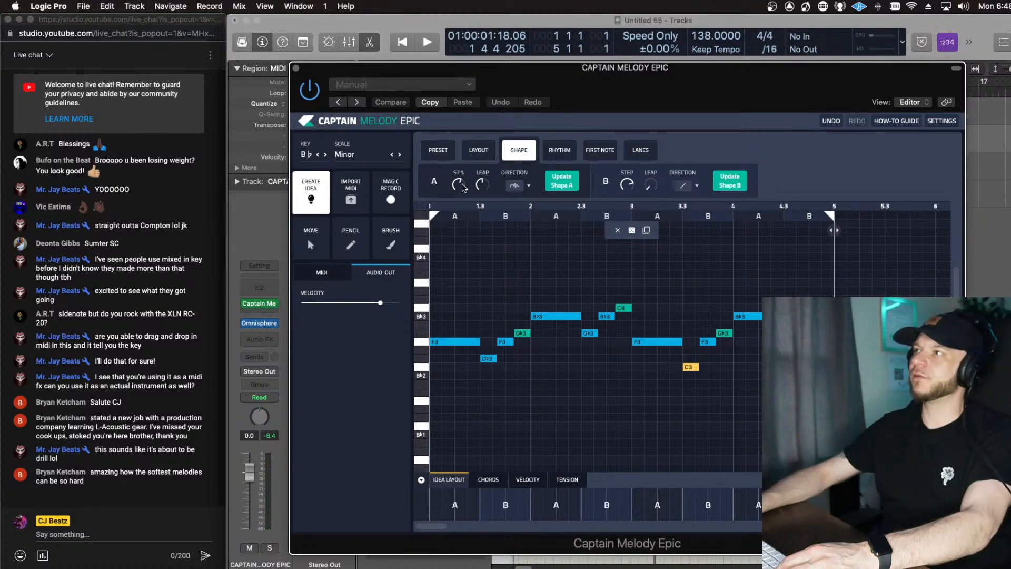
mouse_move(483, 182)
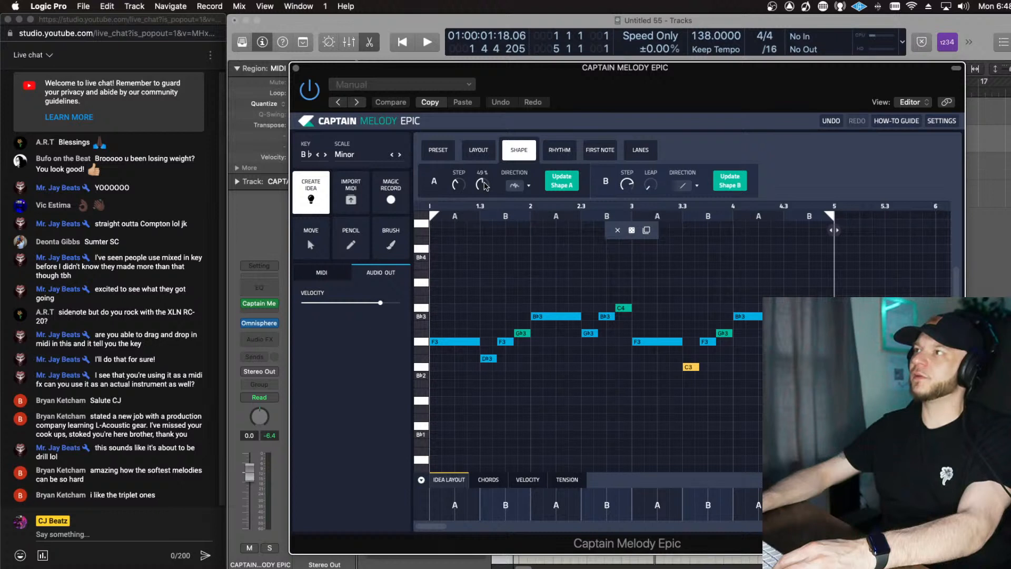
click(565, 188)
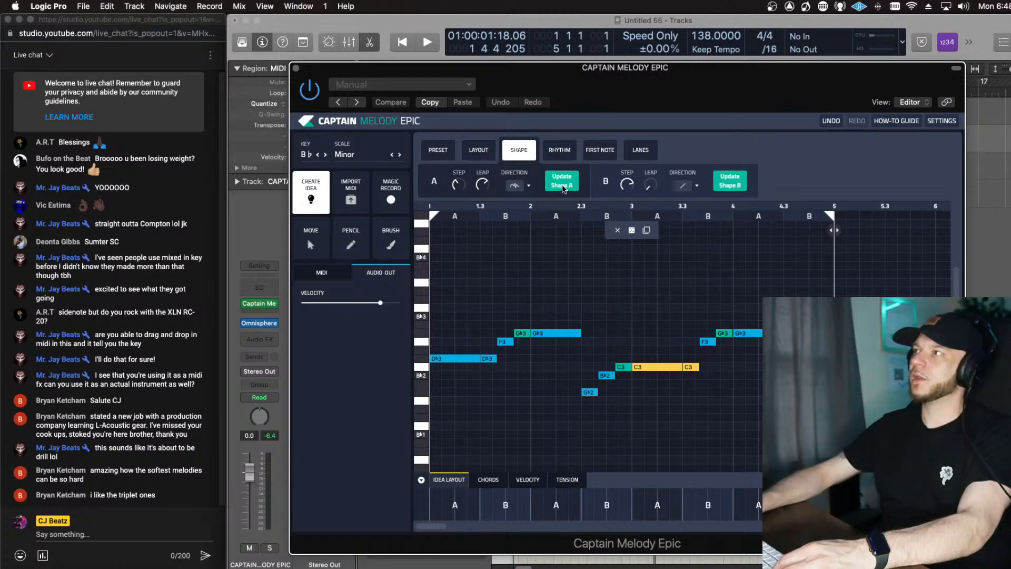
key(space)
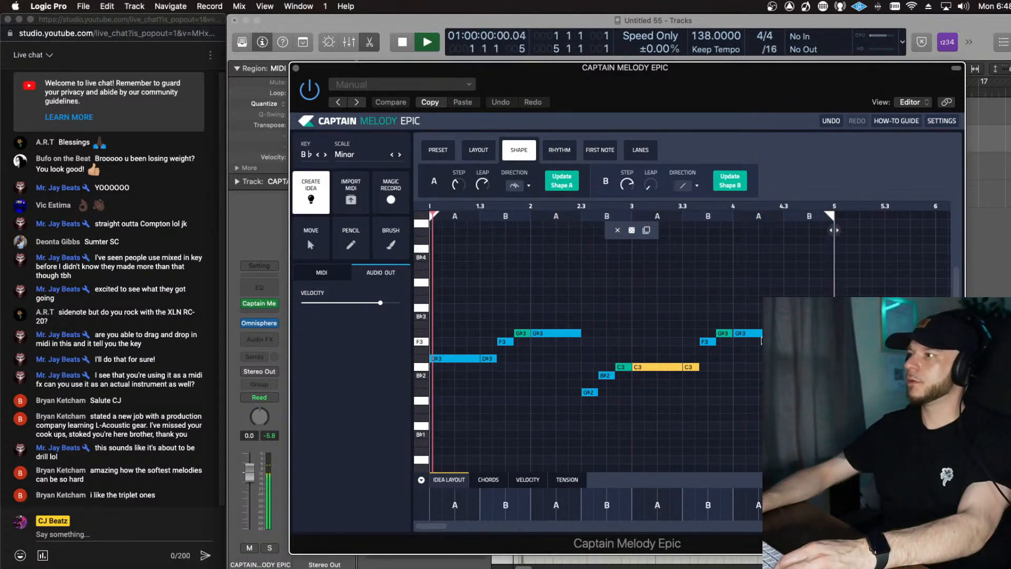
Step: Use the Brush to repitch the bar 2 note to F3, the short note at 3.3 to D♭3 and the bar 4 note to E♭3
click(380, 234)
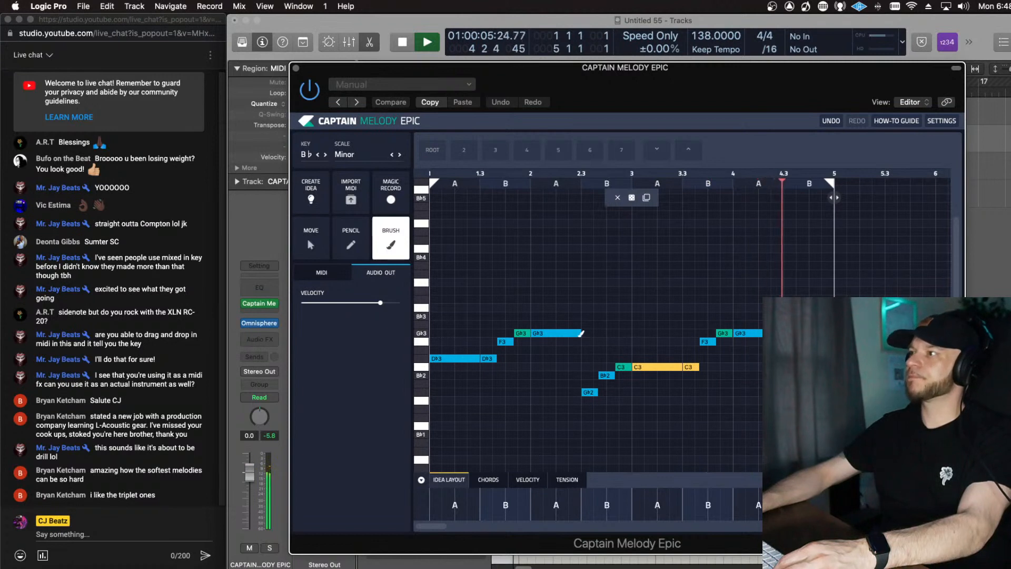
drag(568, 334, 570, 340)
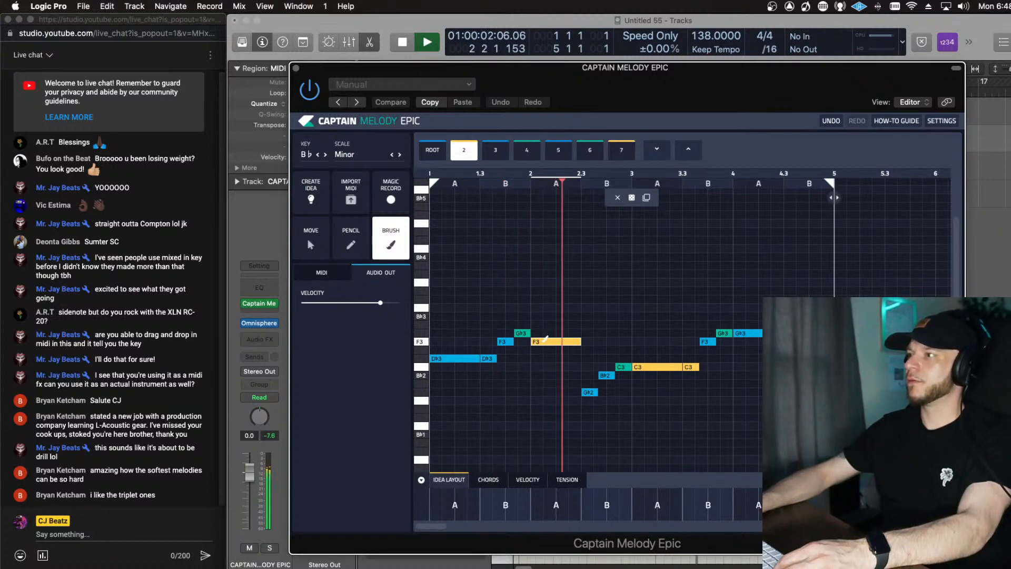
key(space)
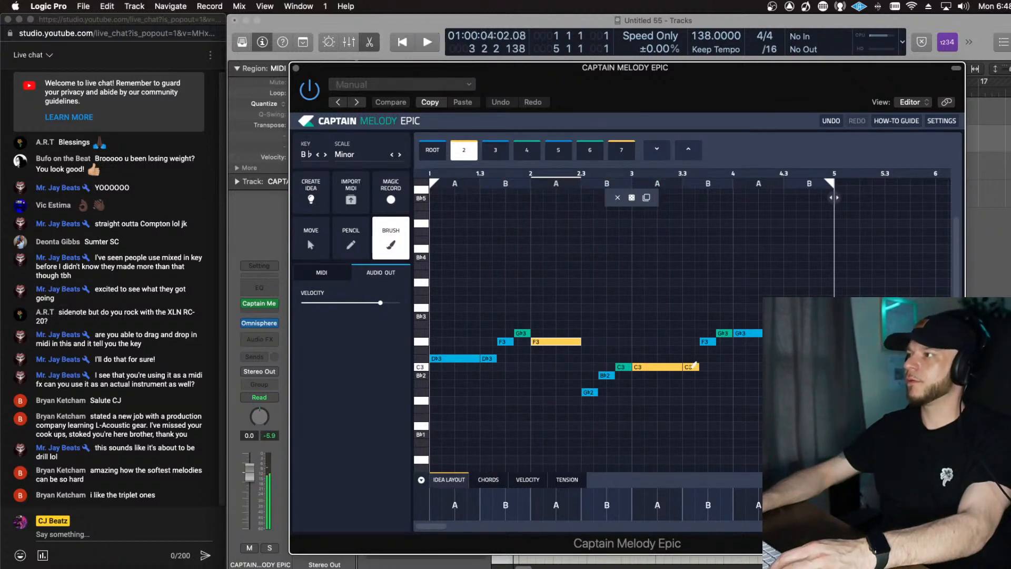
key(space)
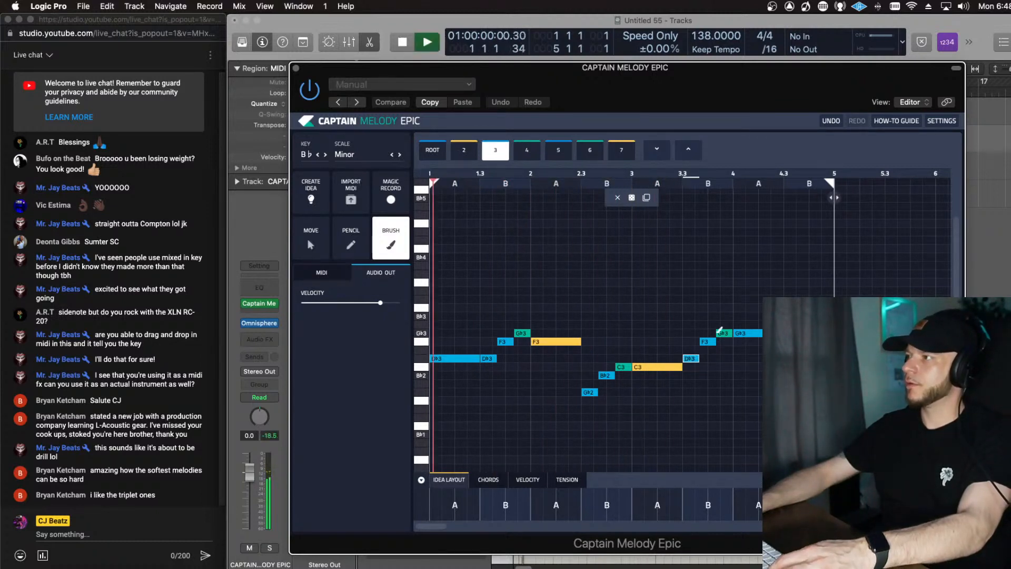
click(752, 340)
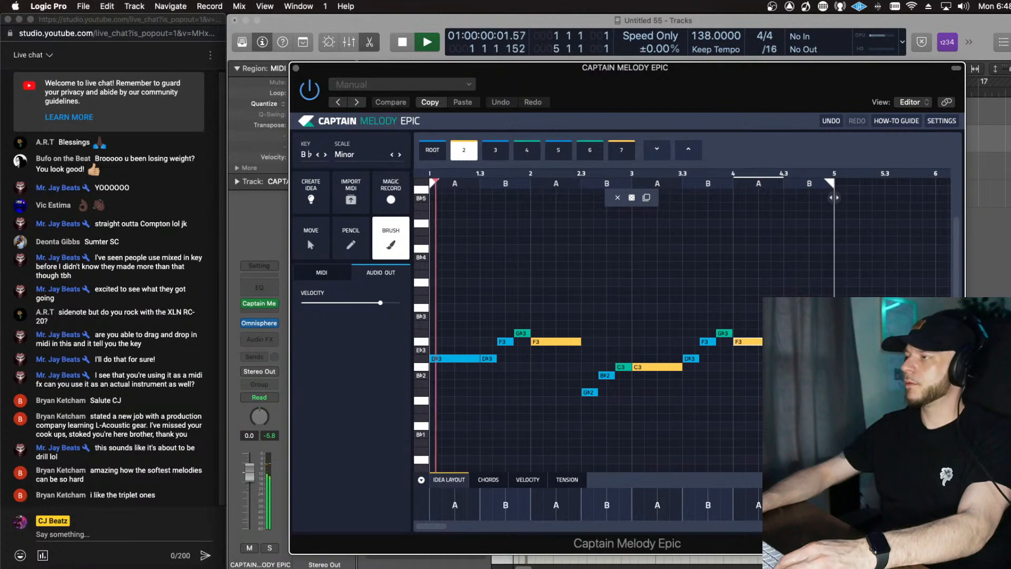
click(759, 350)
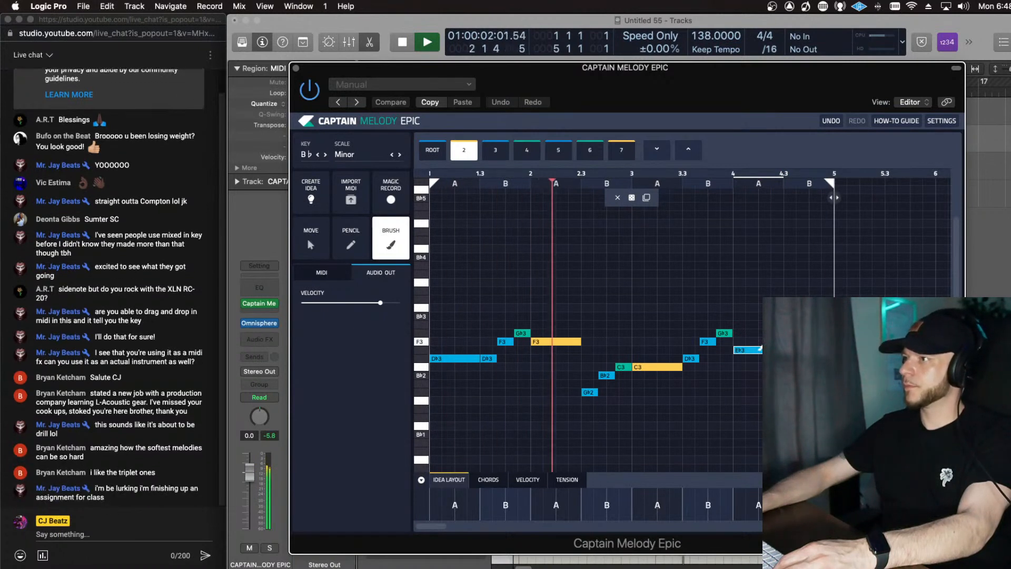
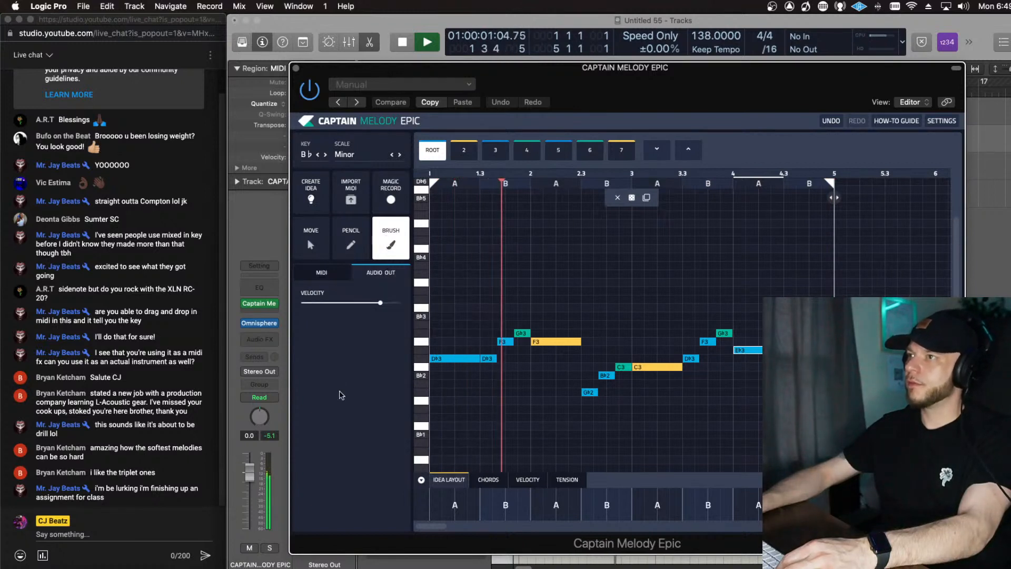
Step: Set the Brush rhythm to 1/16 and try painting a rising run of short notes at the end of bar 2's long note
mouse_move(375, 324)
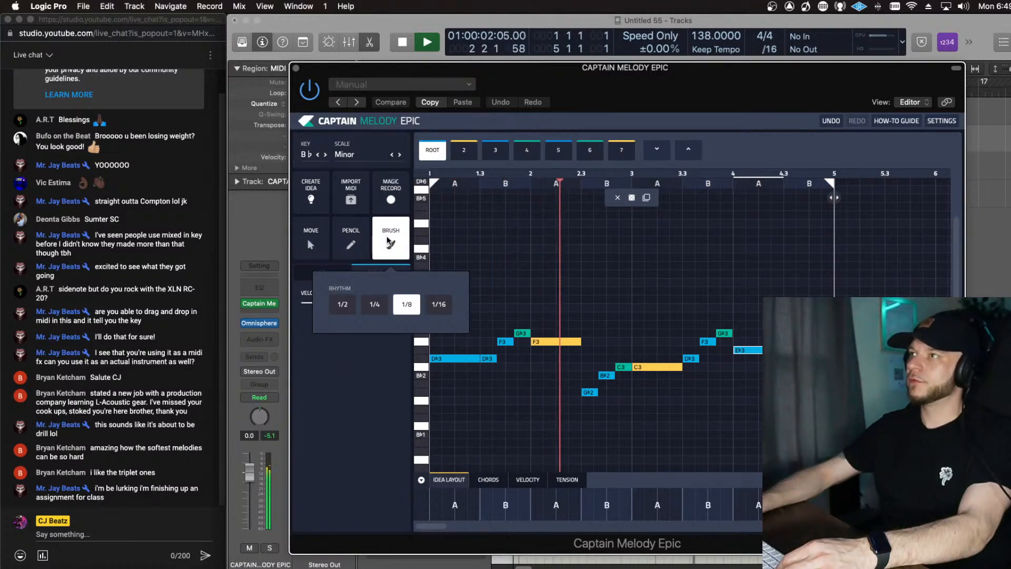
click(434, 304)
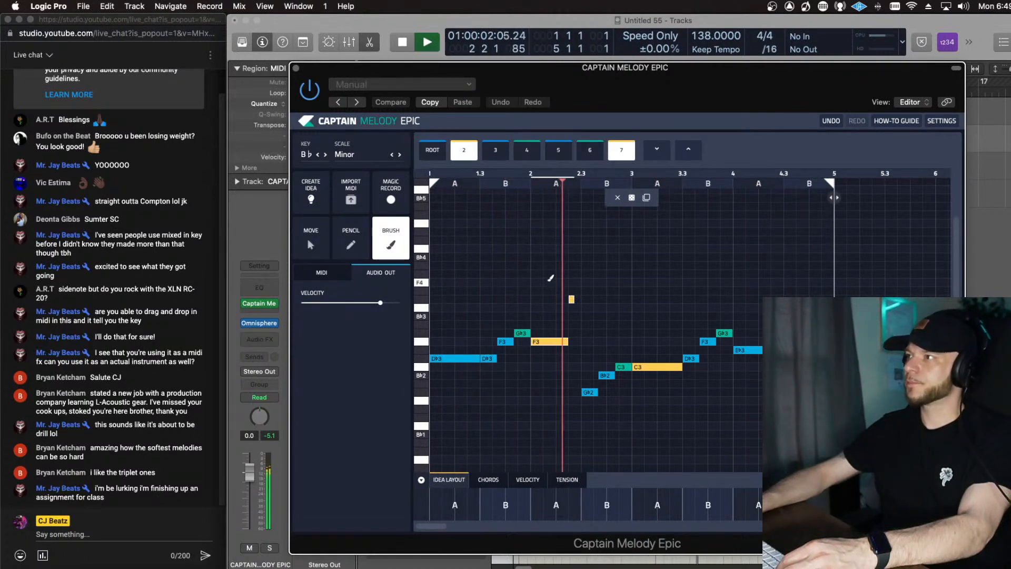
click(577, 282)
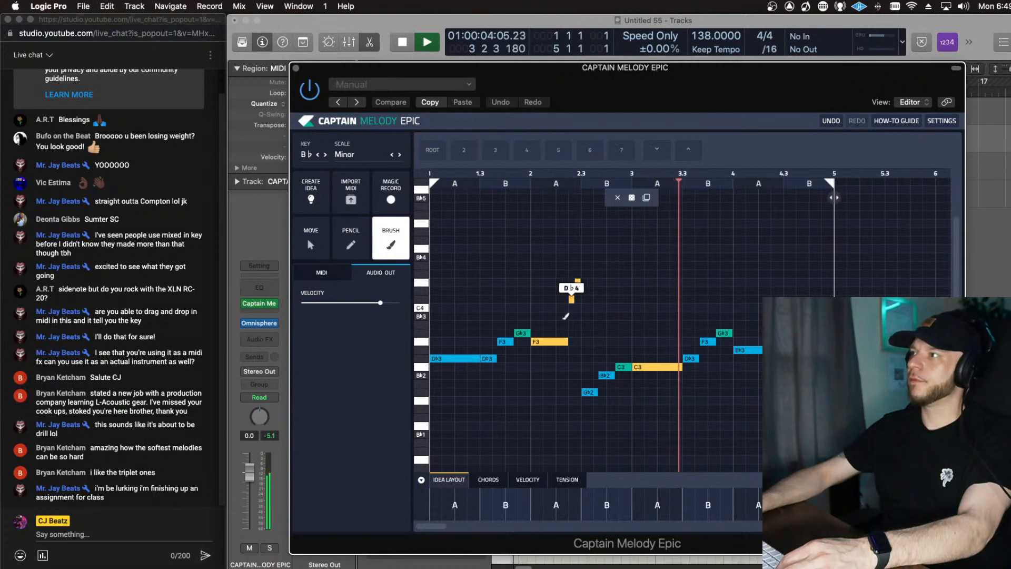
click(566, 316)
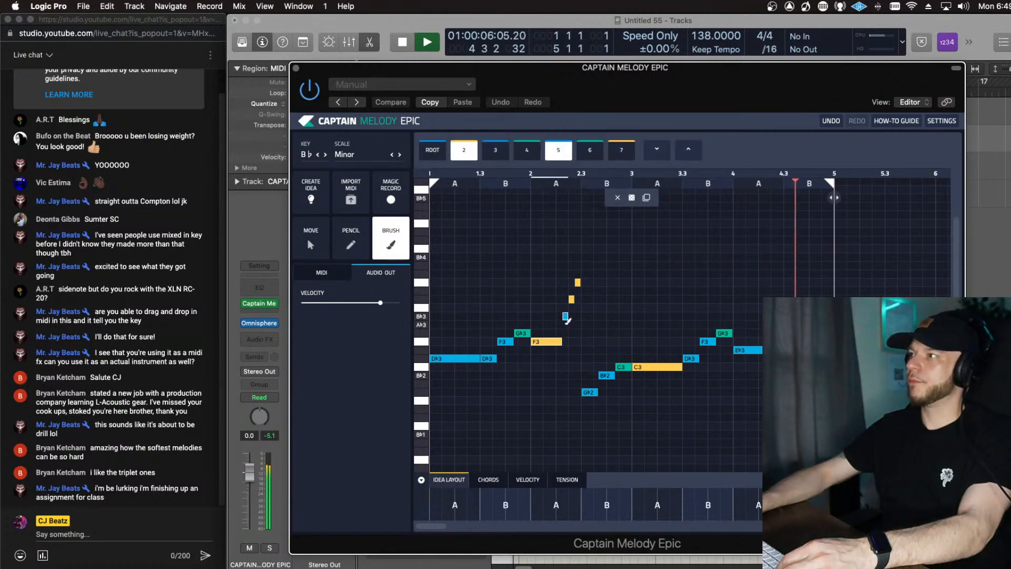
click(559, 332)
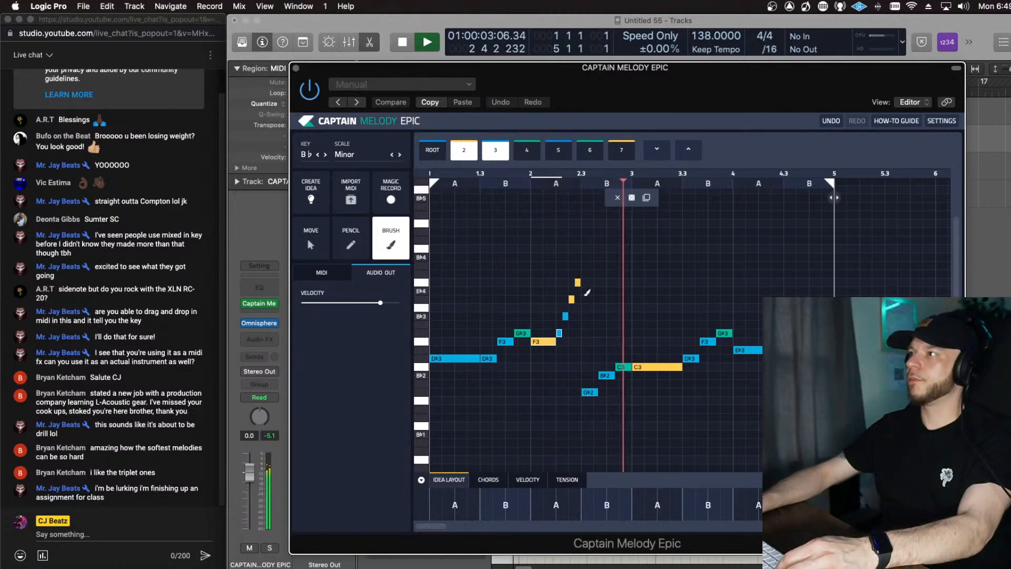
Step: Undo the painted sixteenth-note run to restore the long F3 note in bar 2
key(super+z)
key(super+z)
key(super+z)
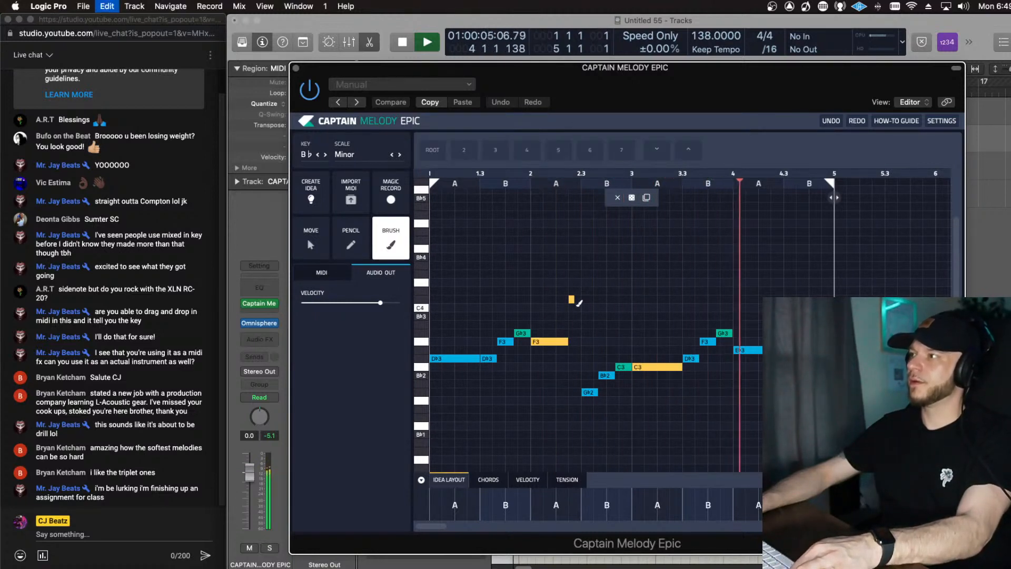
click(574, 299)
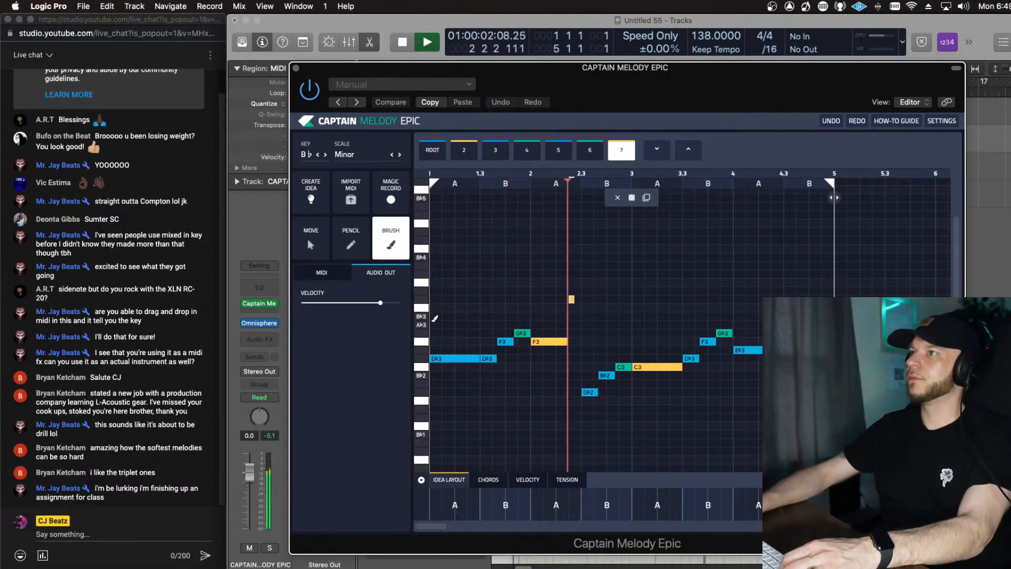
key(super+z)
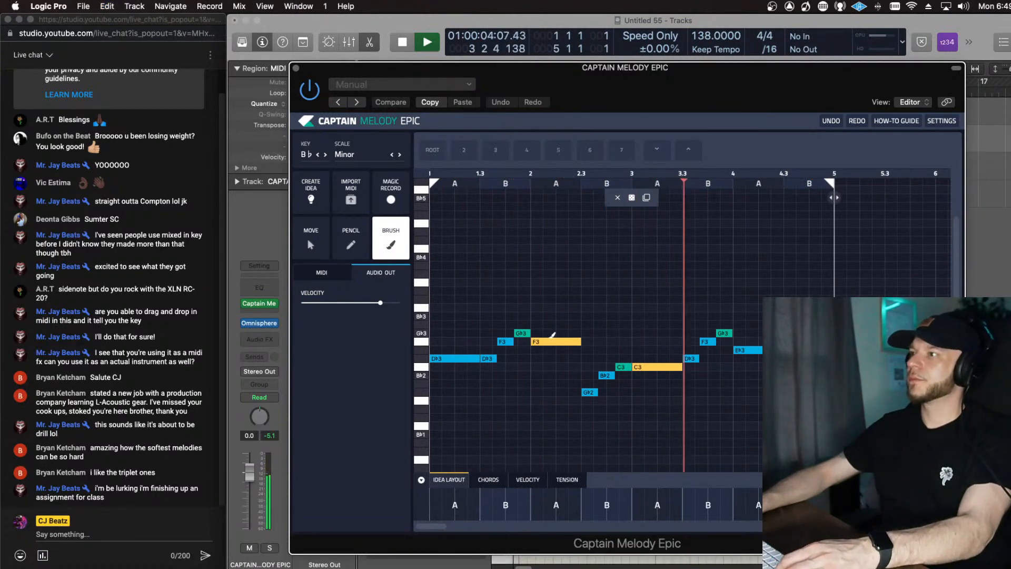
Step: Use the Pencil to raise bar 2's long note to A♭3, add two short B♭3 notes above its end and shorten the A♭3
click(352, 240)
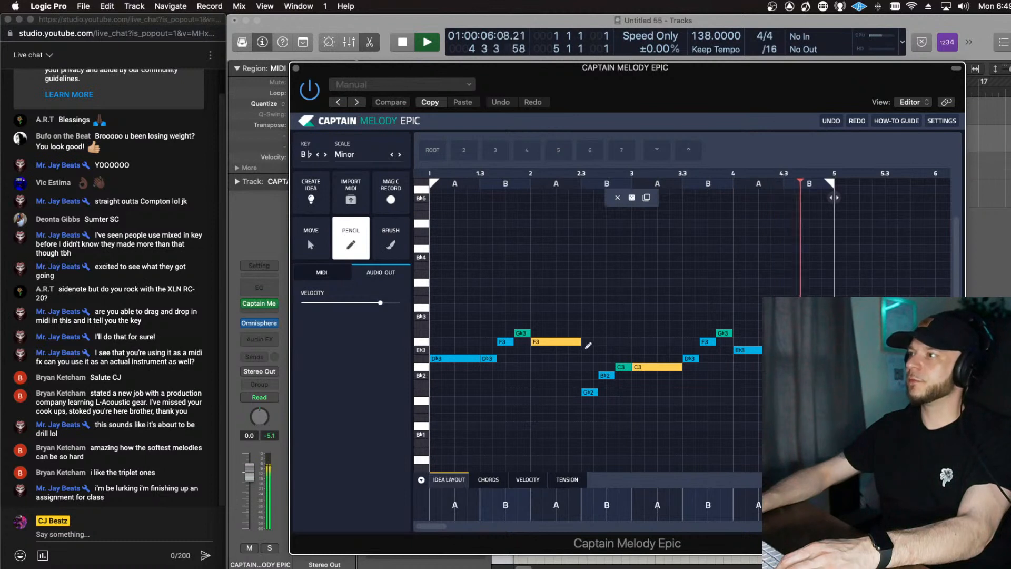
drag(582, 340, 577, 315)
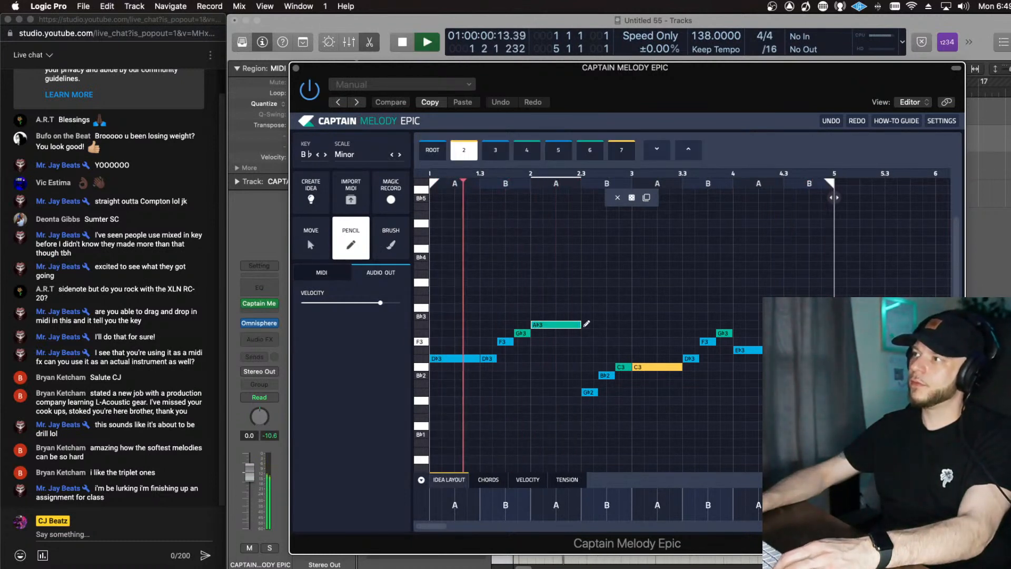
click(577, 315)
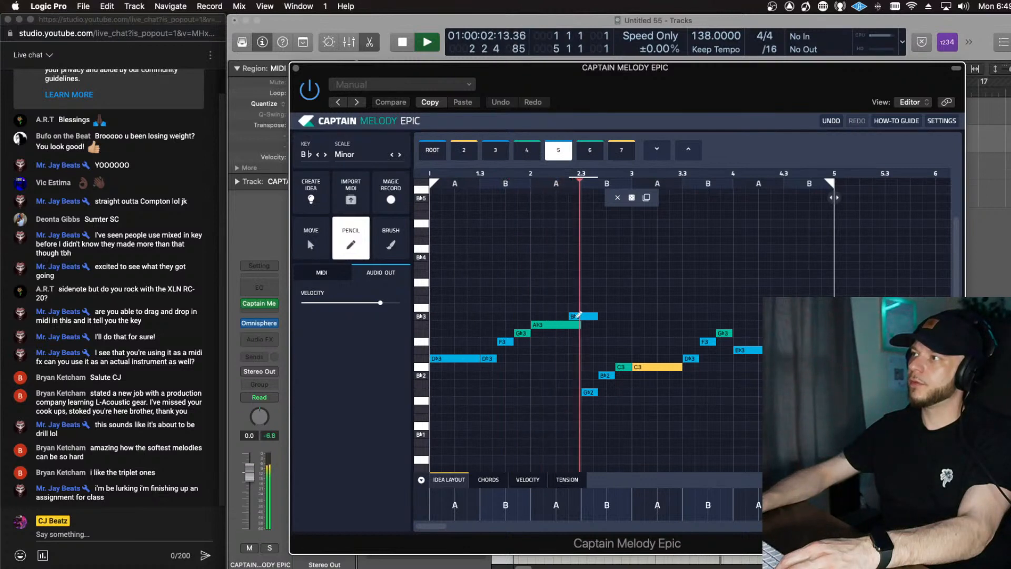
drag(574, 314, 555, 314)
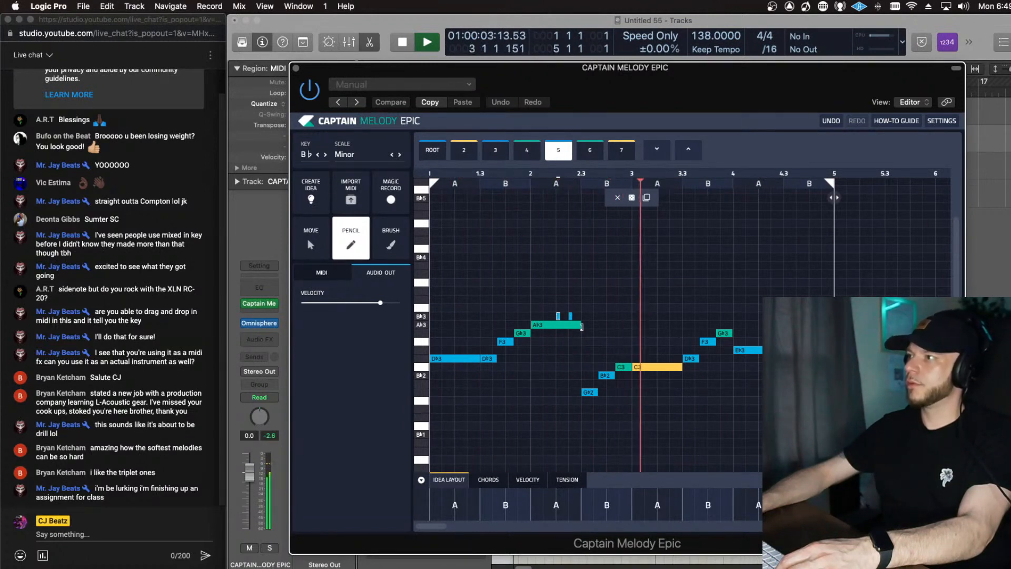
drag(579, 327, 560, 324)
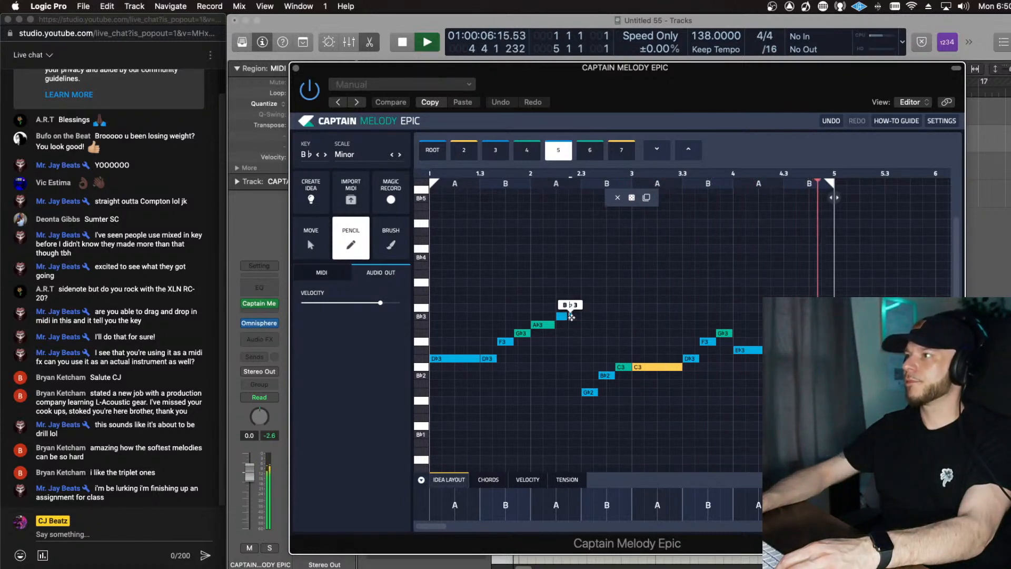
Step: Move the second short note to D♭4, shorten the first B♭3 and place a short C4 between them to complete the rising run
drag(573, 318, 578, 300)
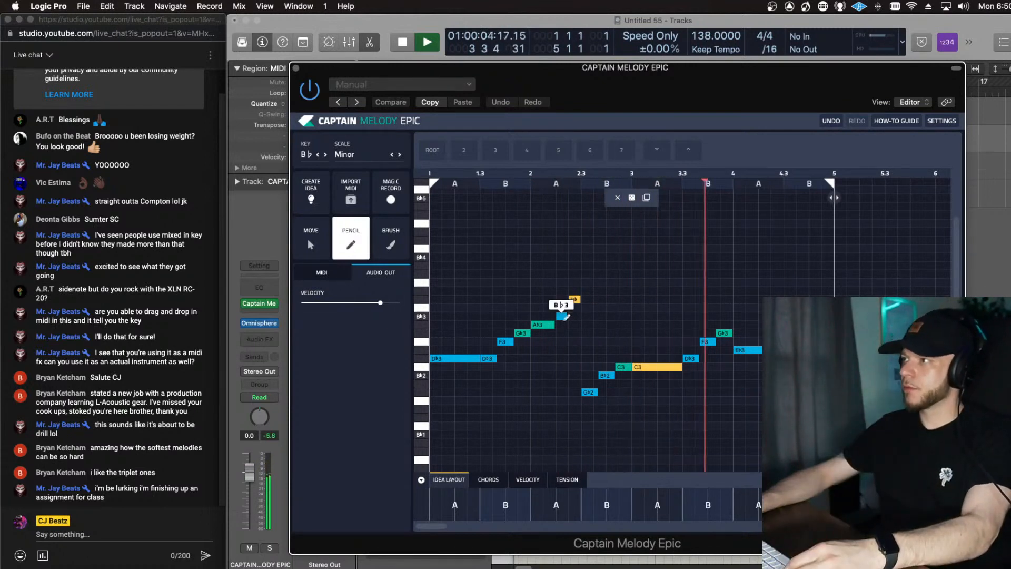
drag(565, 318, 561, 318)
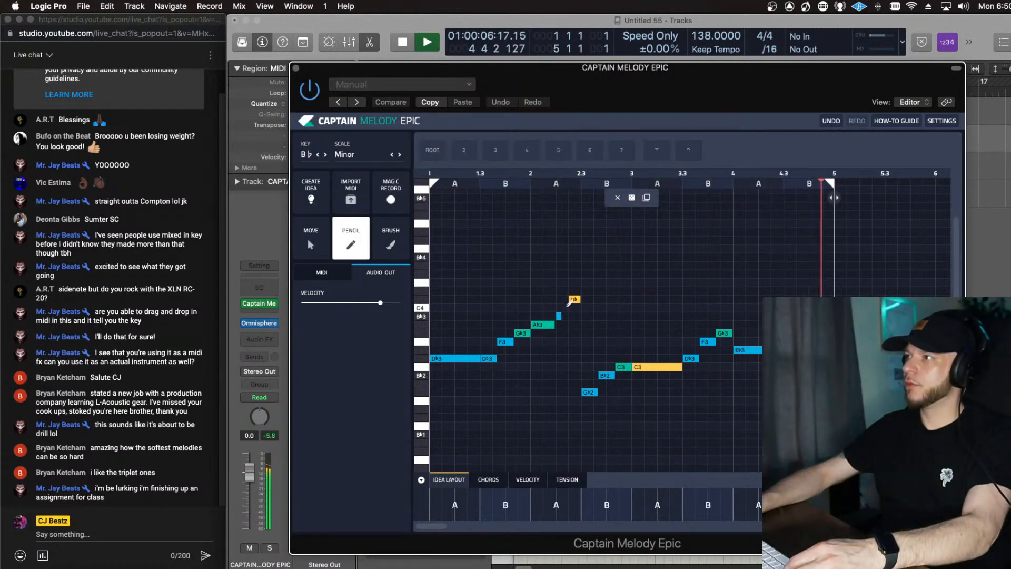
click(566, 307)
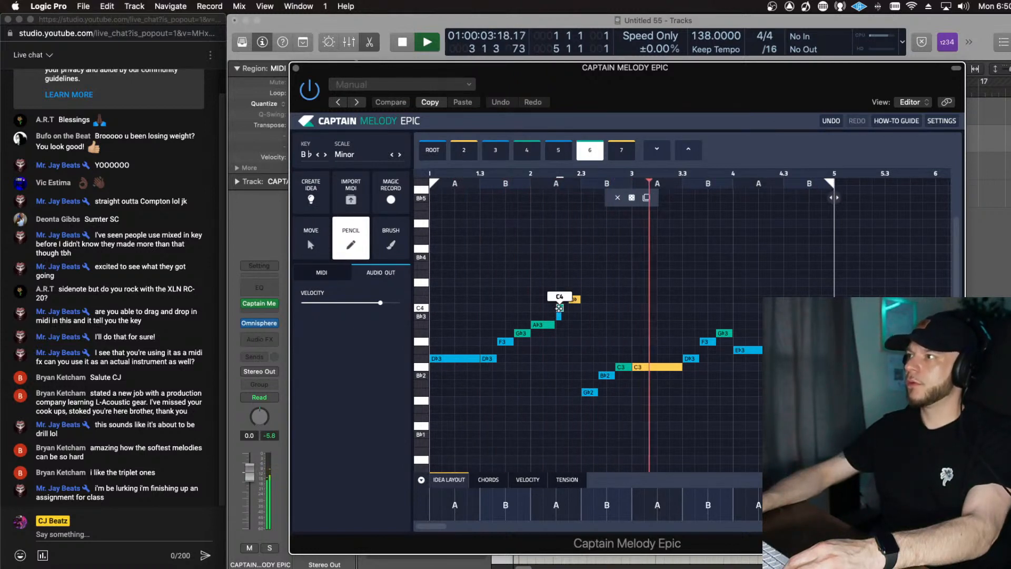
drag(561, 307, 573, 308)
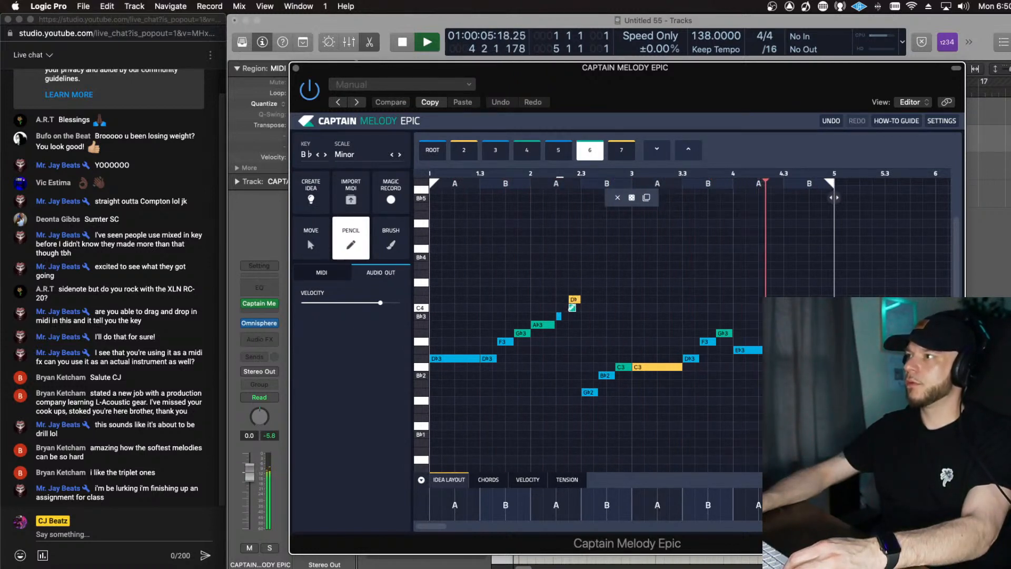
key(Delete)
click(563, 309)
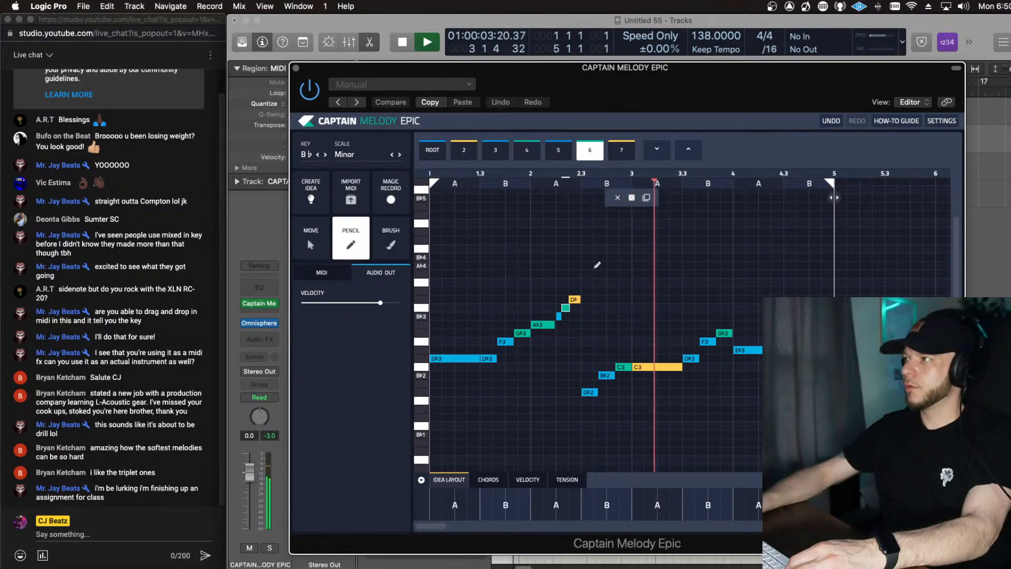
Step: Undo the last stray edit, show the note velocities below the melody and replay it from the start
click(545, 283)
key(super+z)
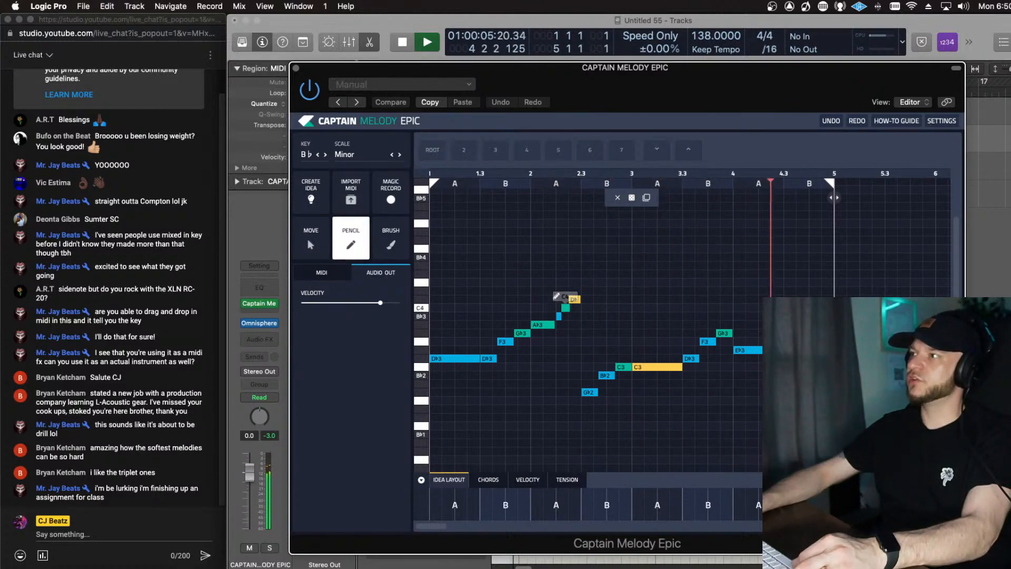
click(528, 479)
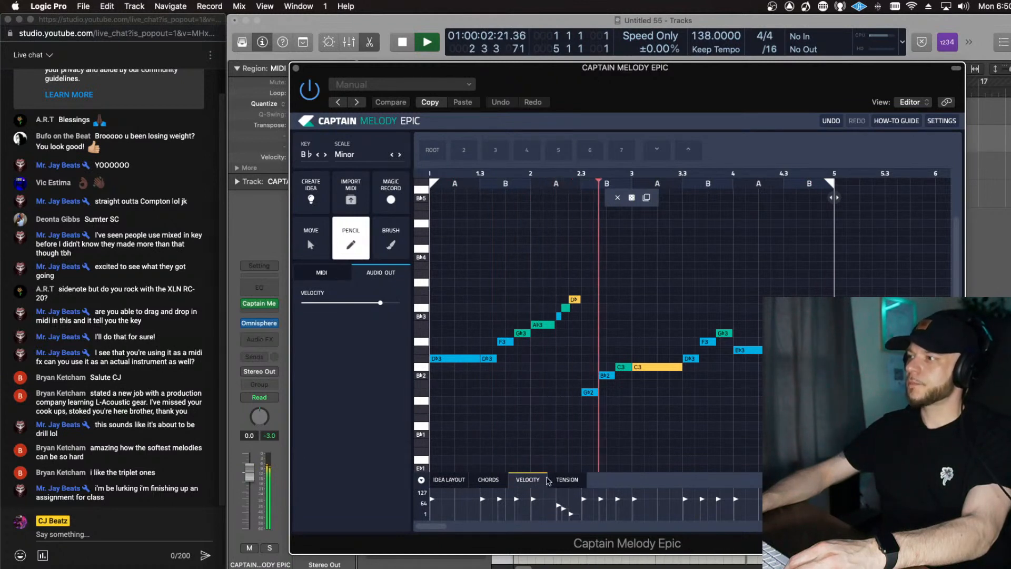
key(space)
key(space)
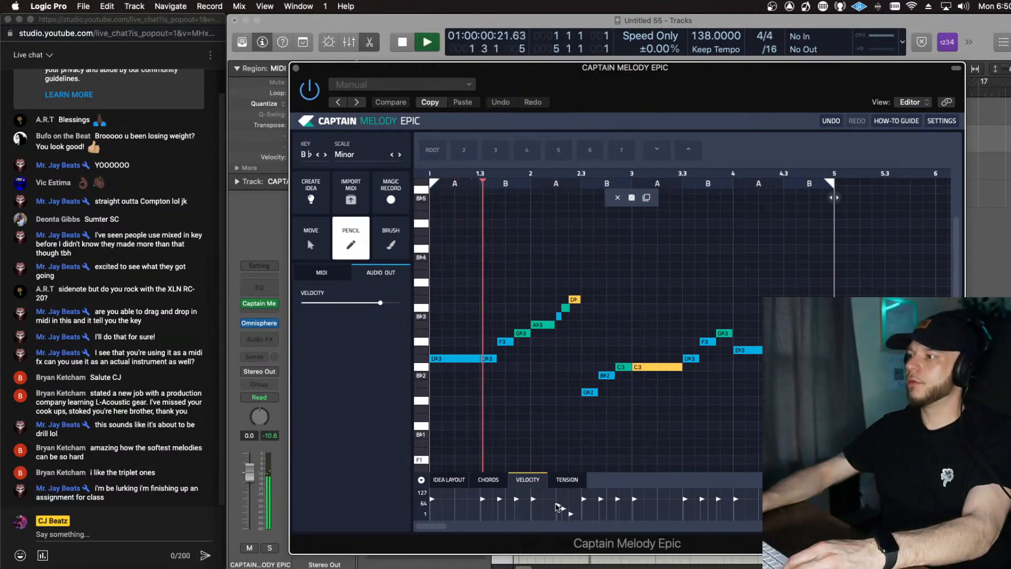
Step: Start Magic Record and play a take from the computer keyboard: B♭2, C3, D♭3, E♭3, B♭2 and D♭3
click(397, 191)
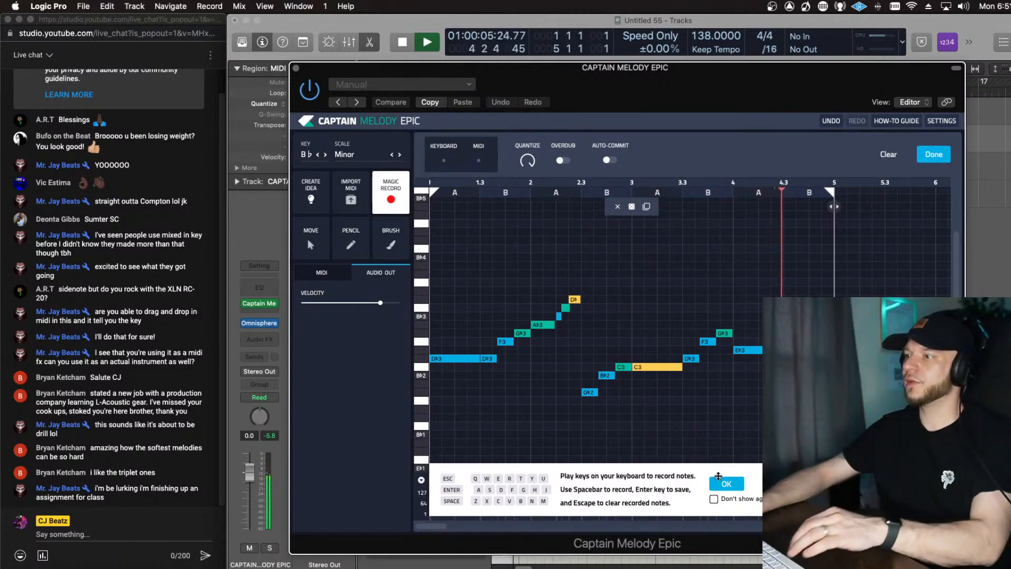
key(a)
key(s)
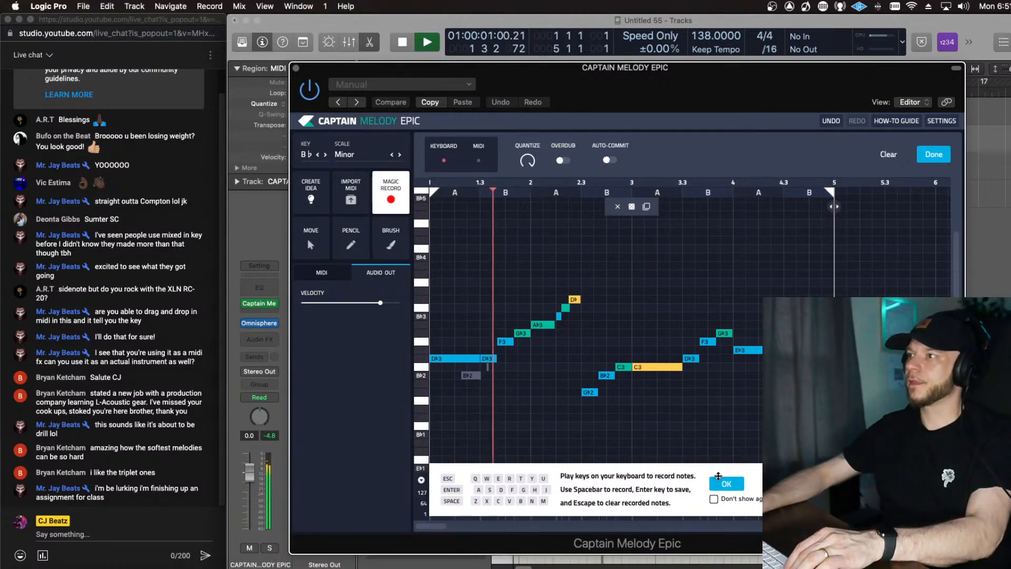
key(d)
key(f)
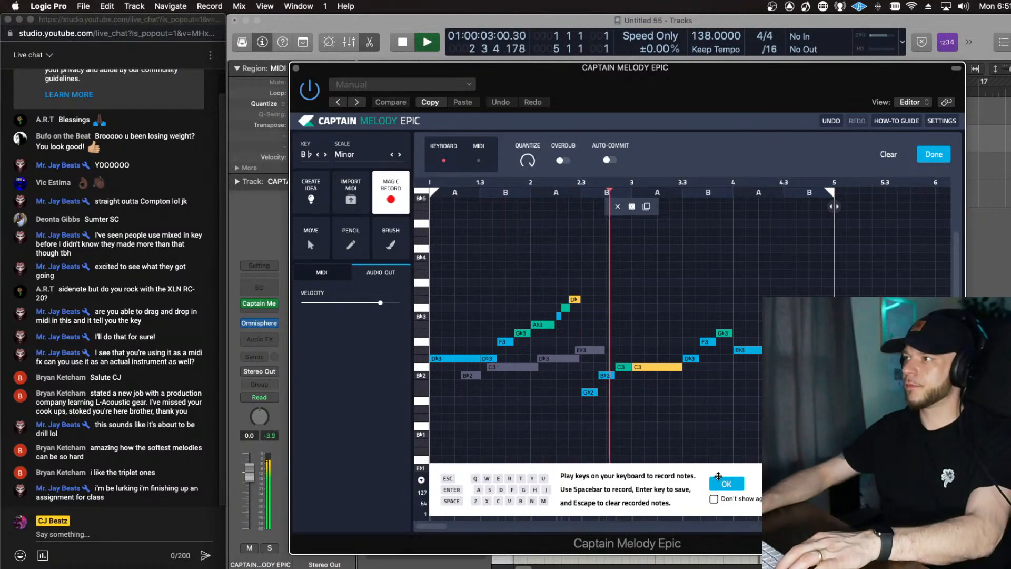
key(a)
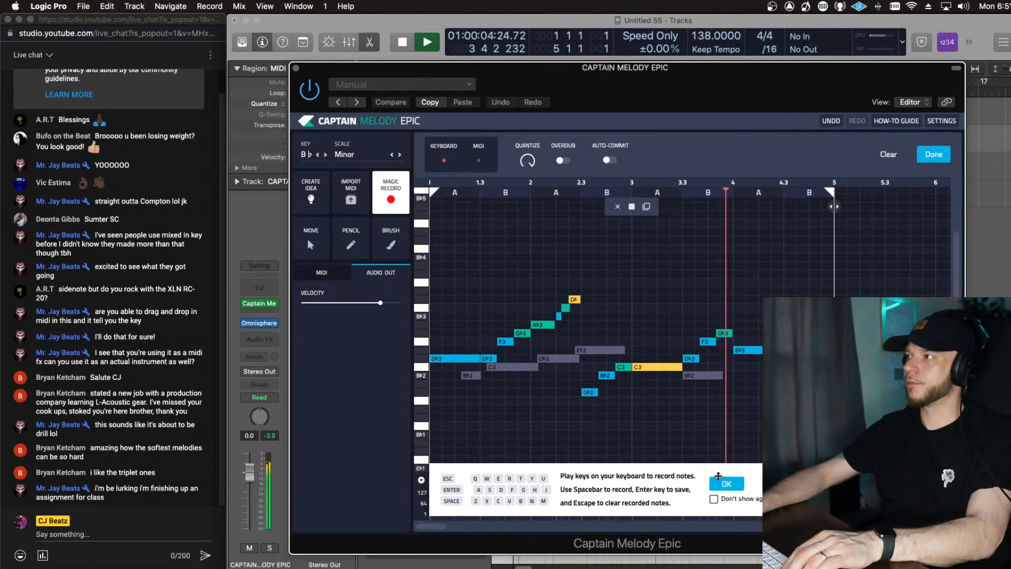
key(d)
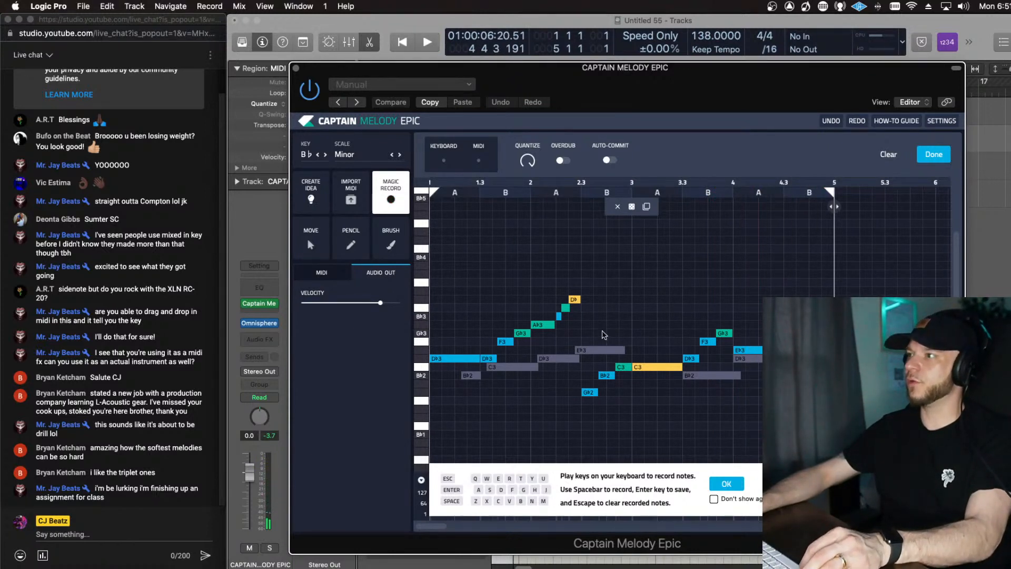
Step: Delete the Magic Record notes from bars 1, 2 and 4 of the melody
click(594, 352)
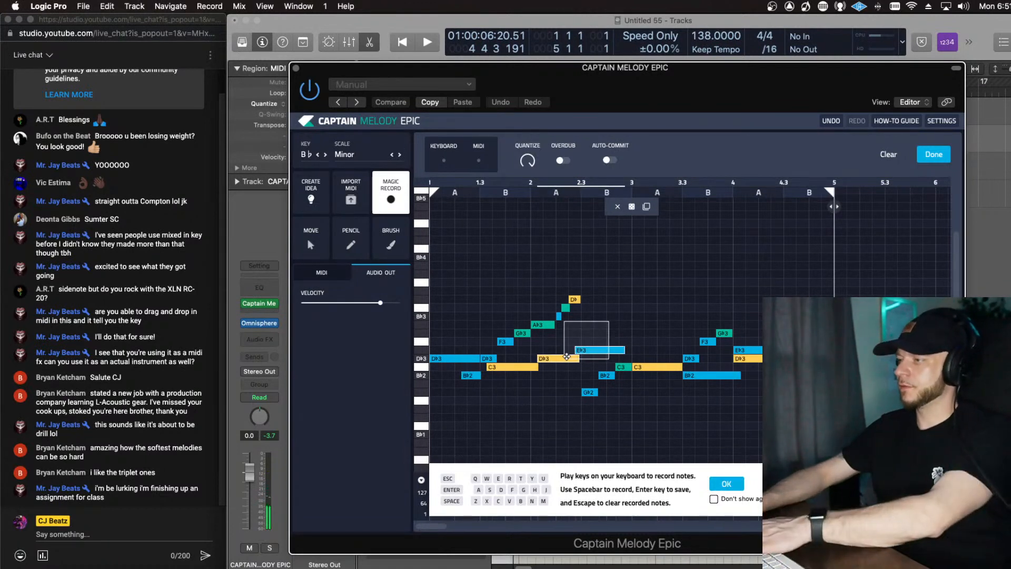
key(BackSpace)
double_click(475, 373)
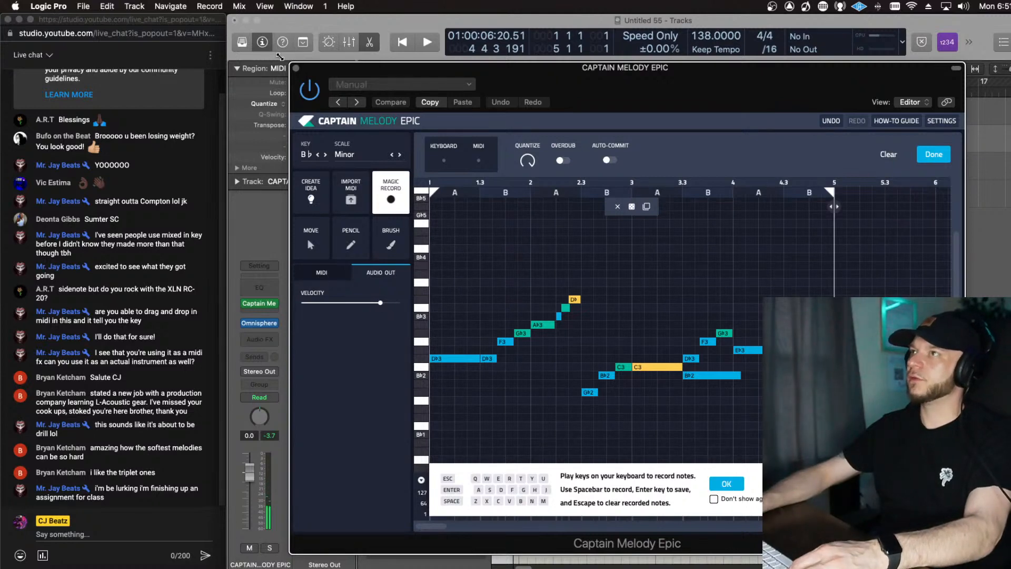
Step: Place the melody as a MIDI region at bar 1 of the CAPTAIN MELODY EPIC track, close the plug-in window and select the region
drag(728, 96, 683, 173)
drag(874, 556, 553, 137)
key(space)
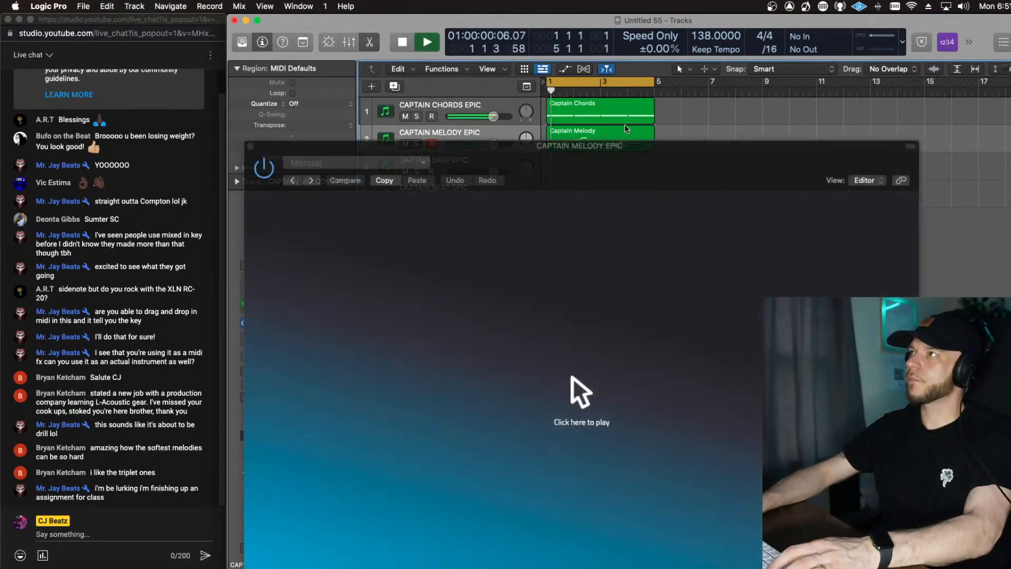
click(251, 147)
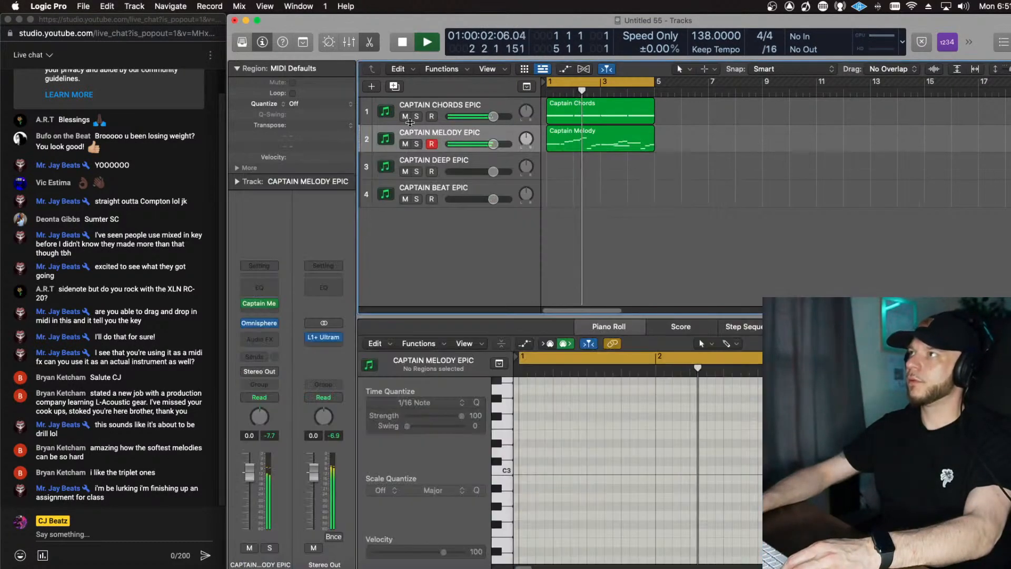
click(577, 134)
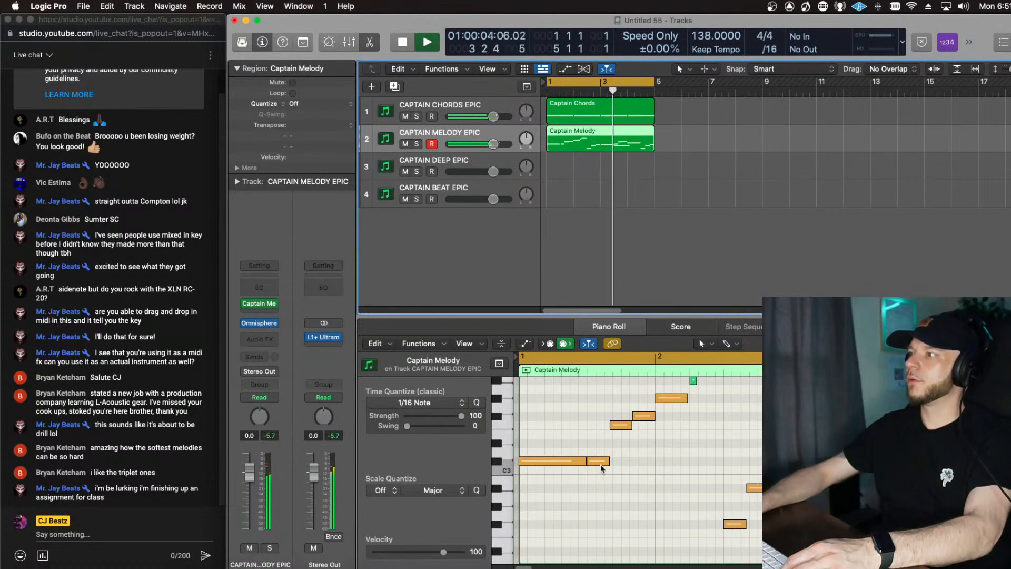
Step: Extend the A♭3 note at bar 2 in the Piano Roll to the end of the short D♭4 and replay the melody
scroll(696, 423, up, 1)
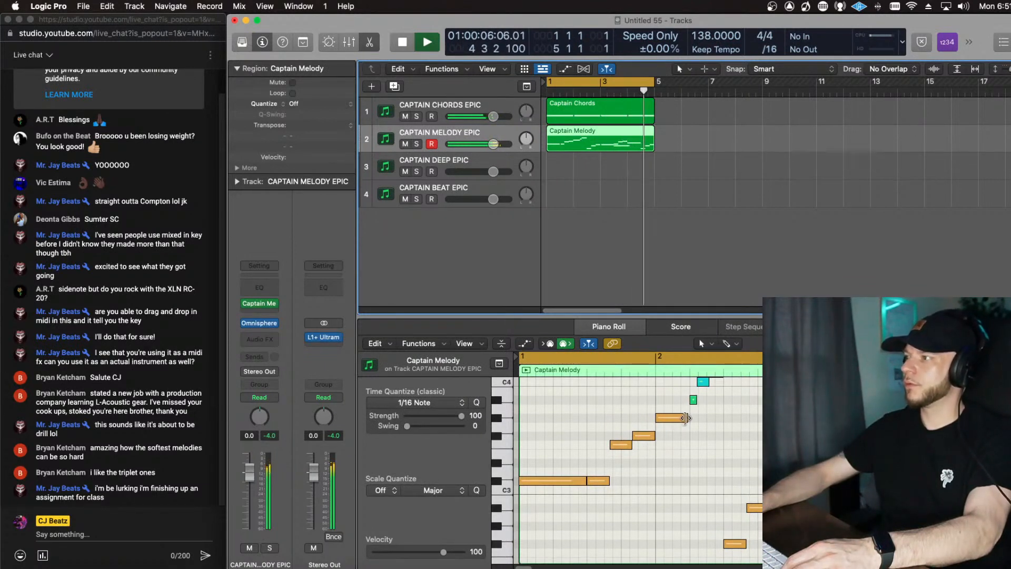
drag(685, 418, 723, 418)
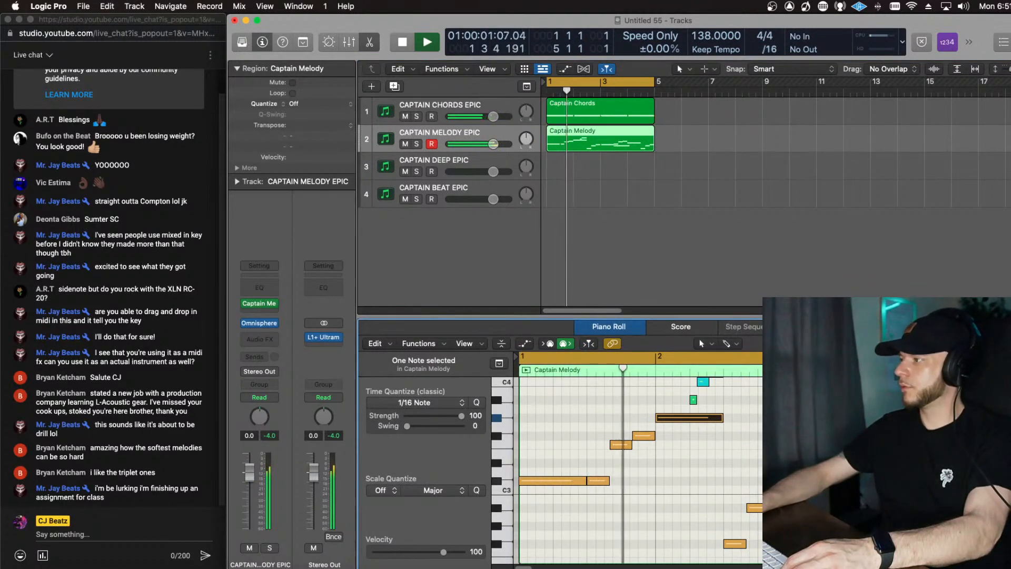
scroll(723, 423, down, 1)
click(774, 490)
click(780, 502)
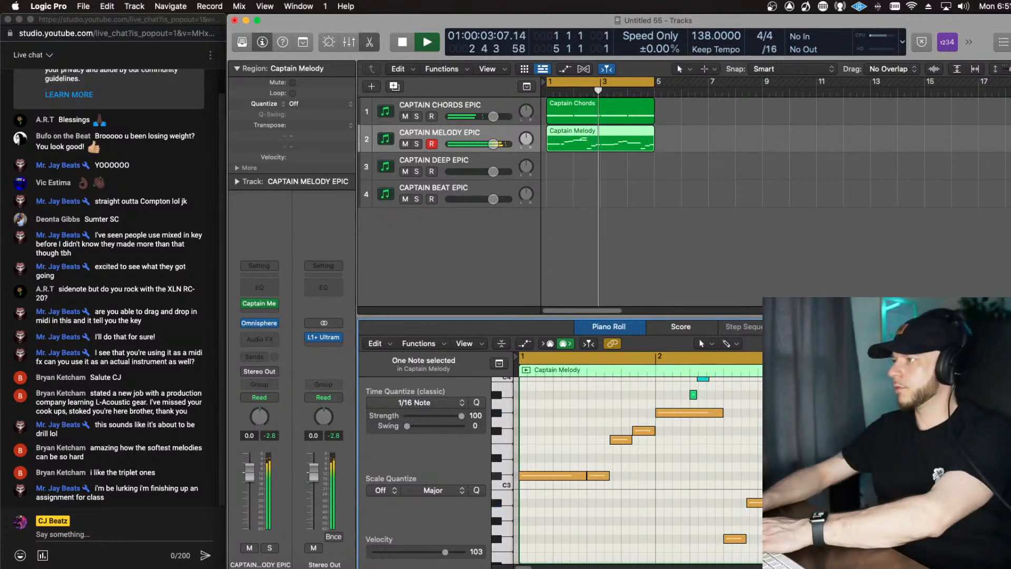
scroll(751, 463, down, 3)
key(space)
key(space)
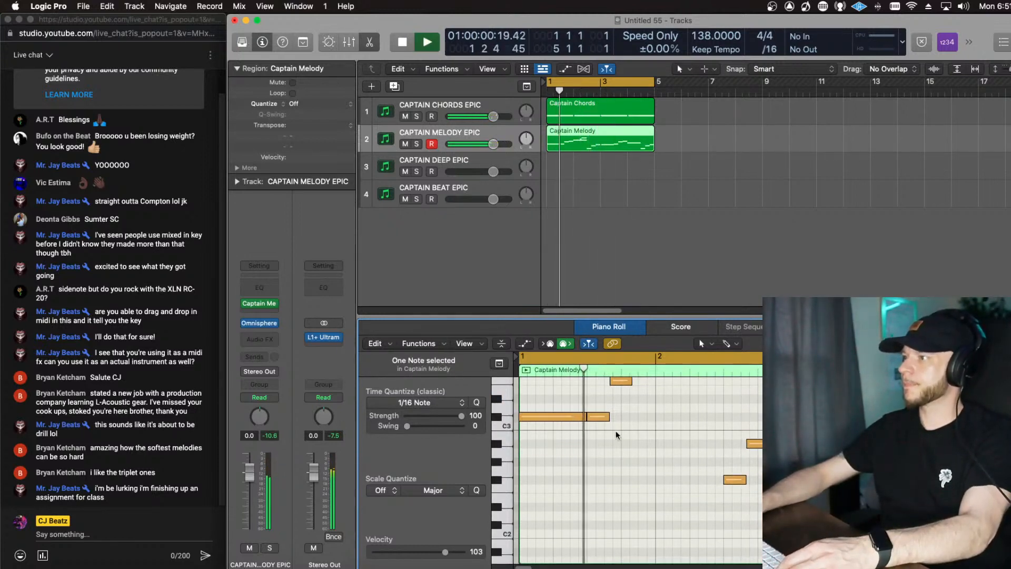
Step: Trim the A♭3 note at bar 2 to the start of the short B♭3, bypass the Captain Melody plug-in and replay the region
scroll(617, 435, up, 5)
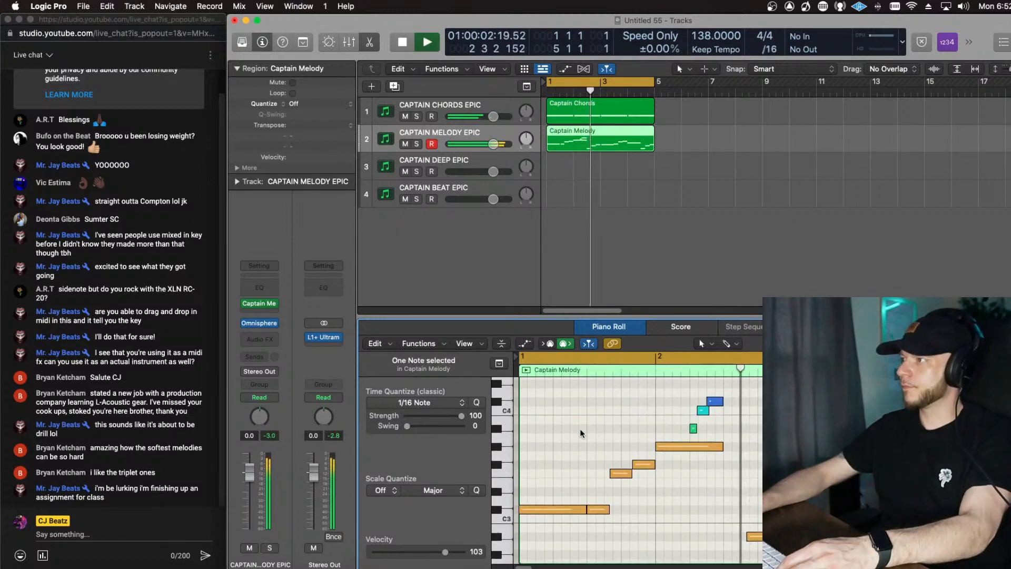
drag(719, 451, 693, 451)
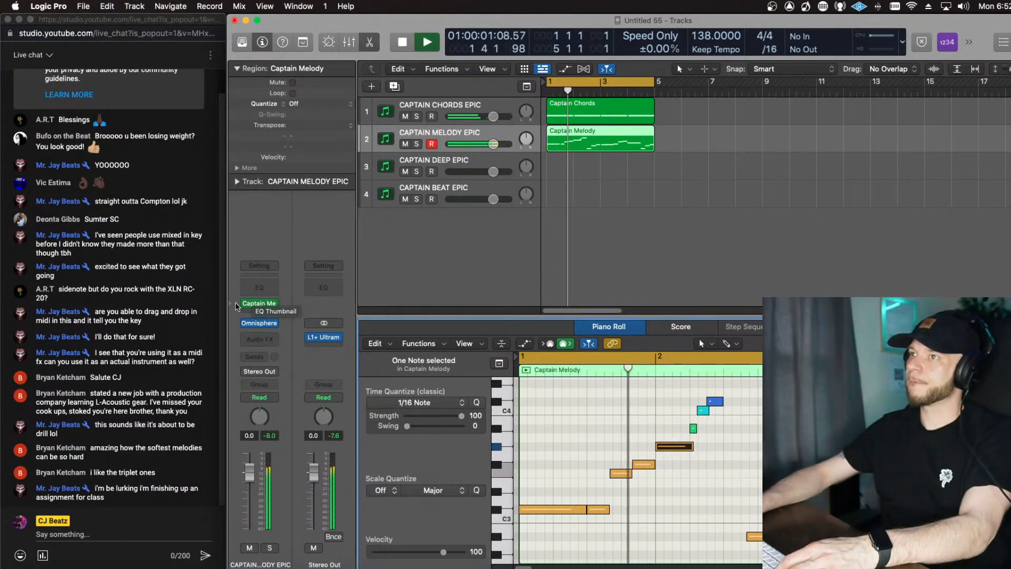
key(space)
key(space)
click(607, 393)
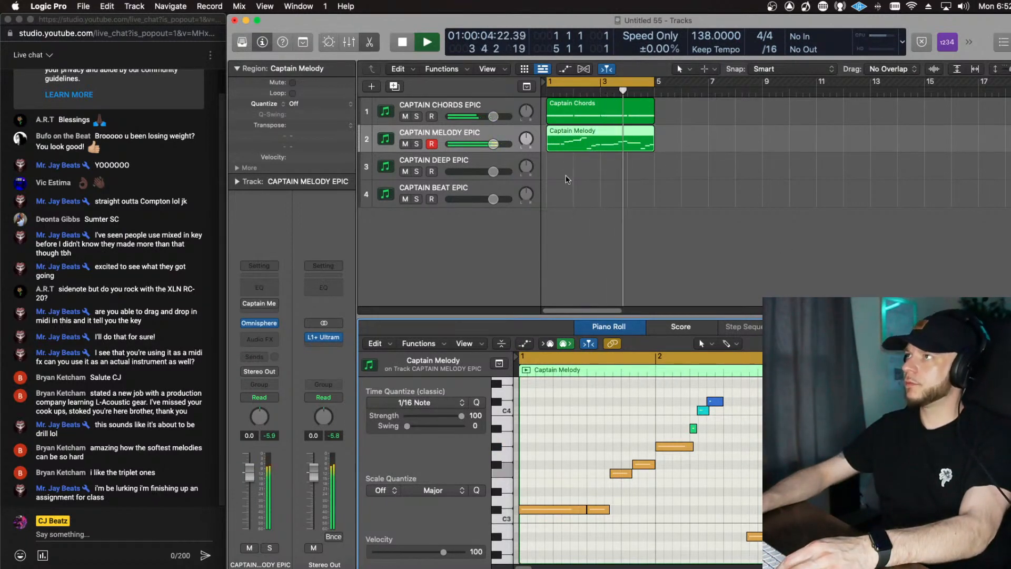
Step: Select the CAPTAIN DEEP EPIC track, enable its Captain Deep Epic plug-in, open the plug-in window and stop playback
click(512, 170)
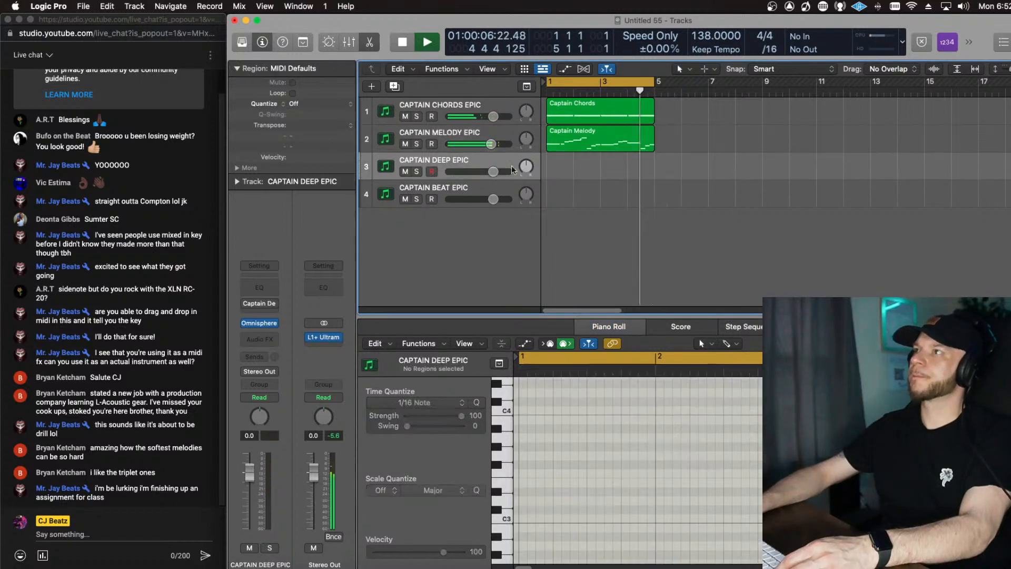
click(246, 304)
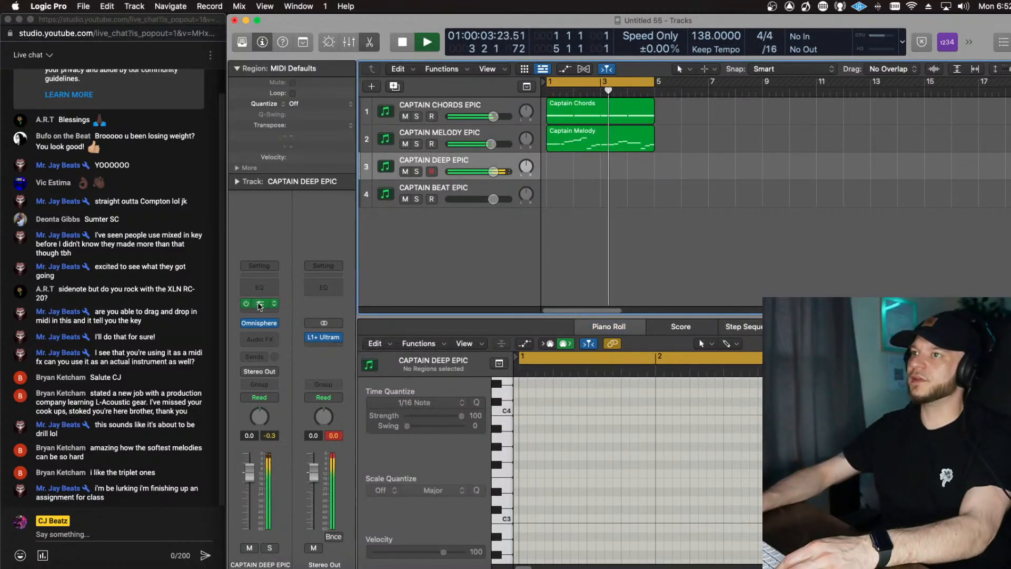
click(259, 305)
key(space)
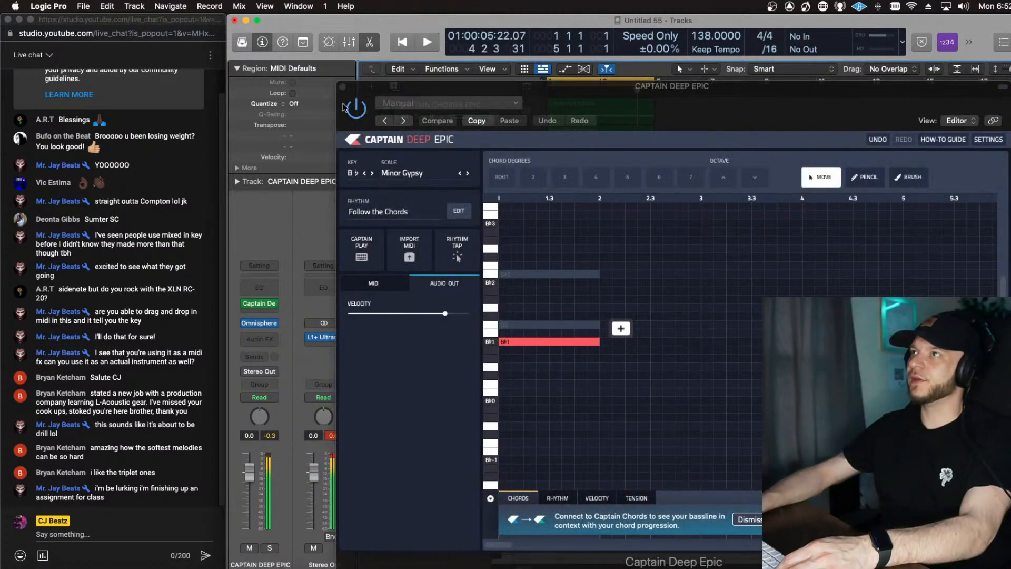
Step: Close the Captain Deep Epic window and remove the plug-in from the track's MIDI effect slot
click(342, 86)
click(274, 304)
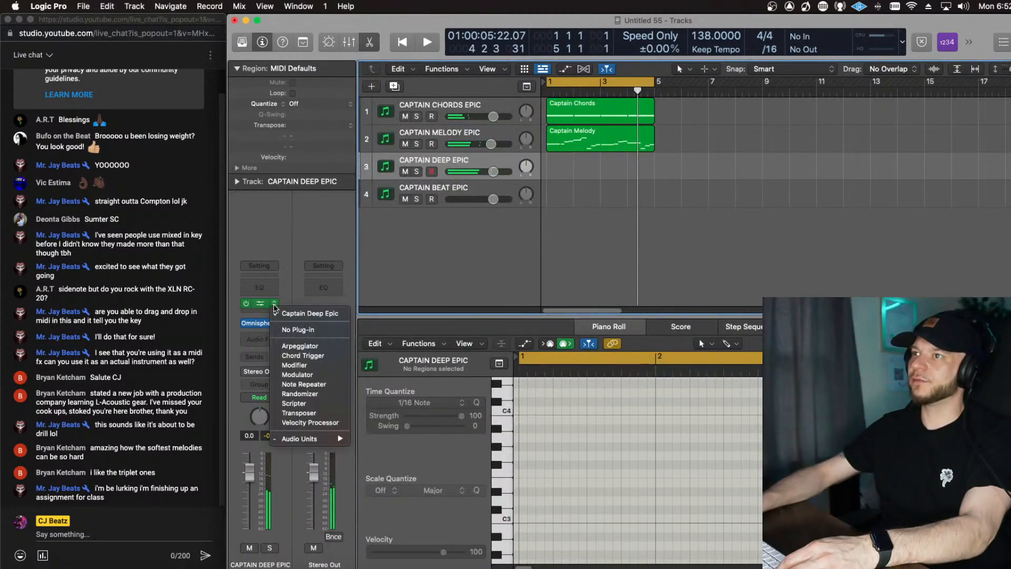
click(298, 329)
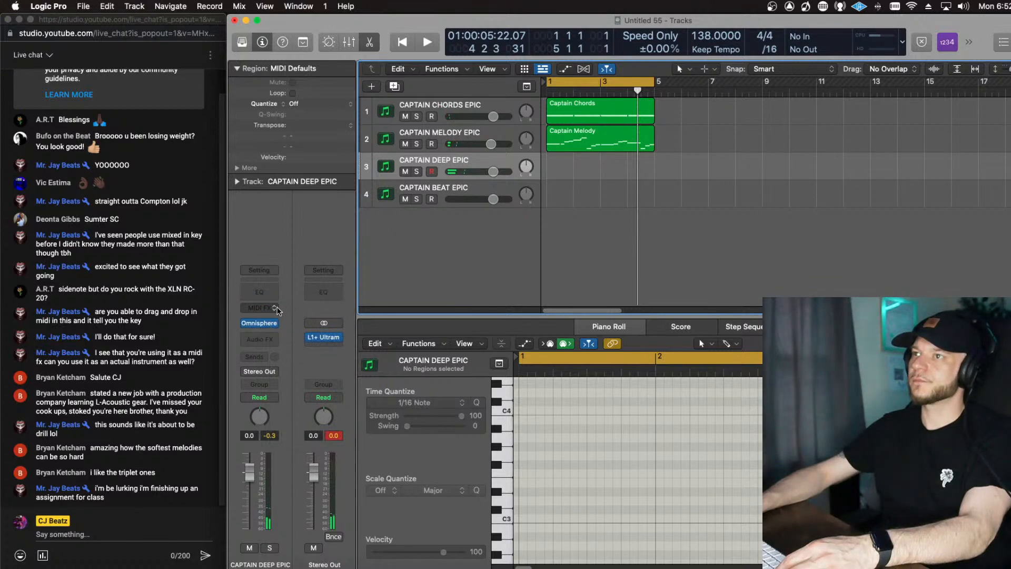
Step: Insert the Mixed In Key Captain Deep Epic Audio Unit as the MIDI effect on the CAPTAIN DEEP EPIC track
click(275, 304)
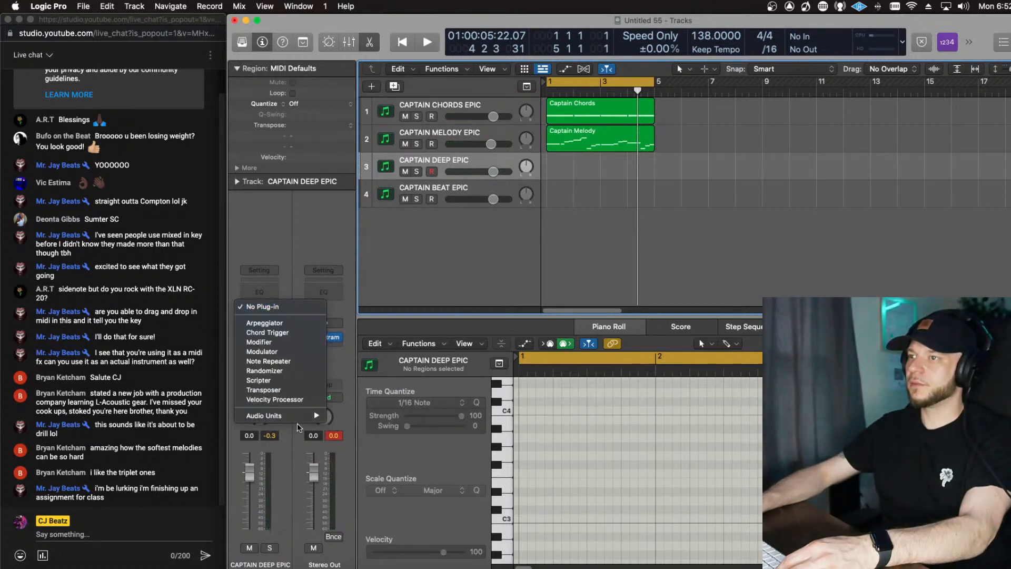
mouse_move(300, 419)
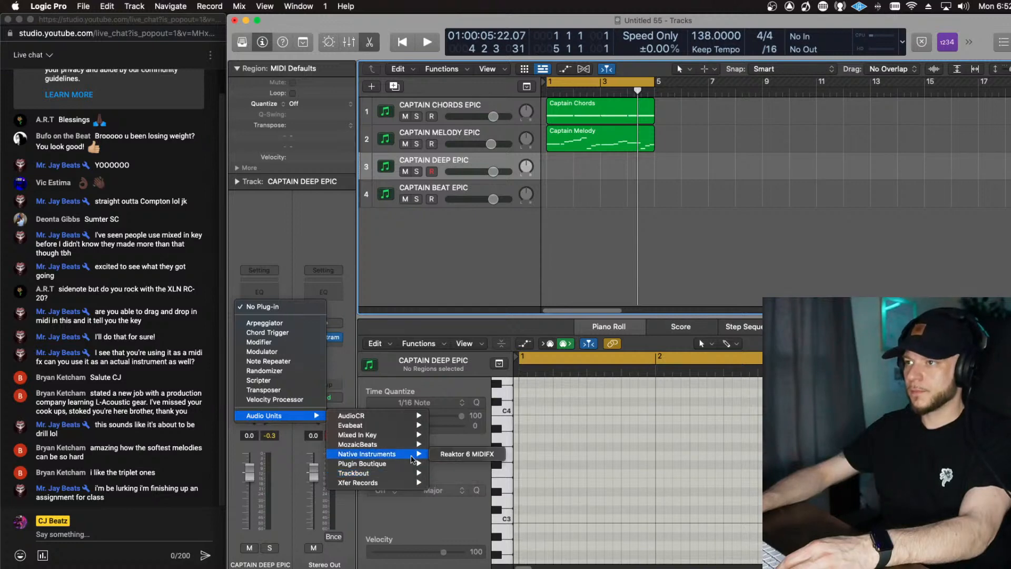
mouse_move(410, 438)
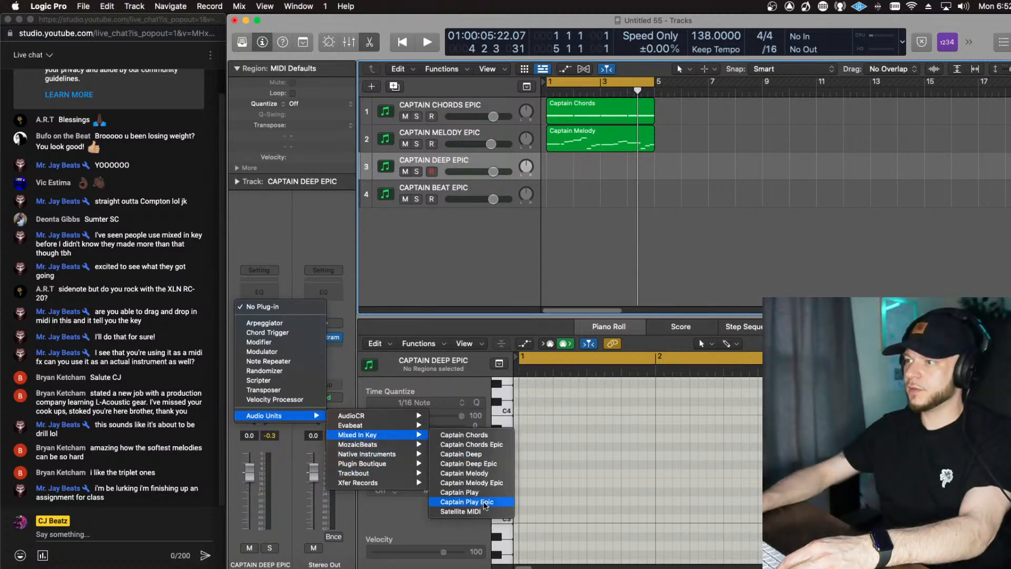
click(495, 464)
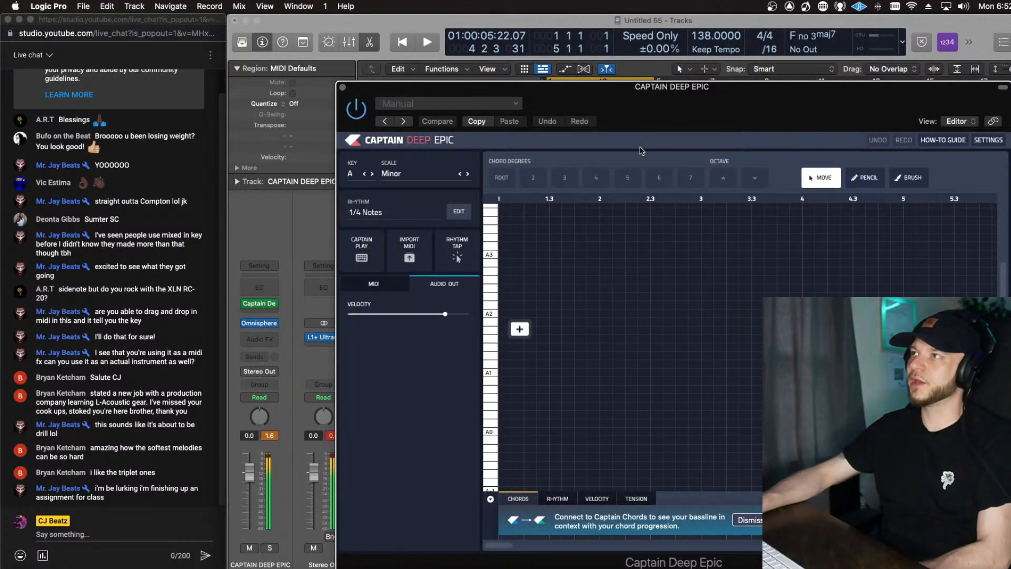
Step: Reposition the Captain Deep Epic window so its connection banner is in view, and connect the plug-in to Captain Chords
drag(646, 124, 616, 105)
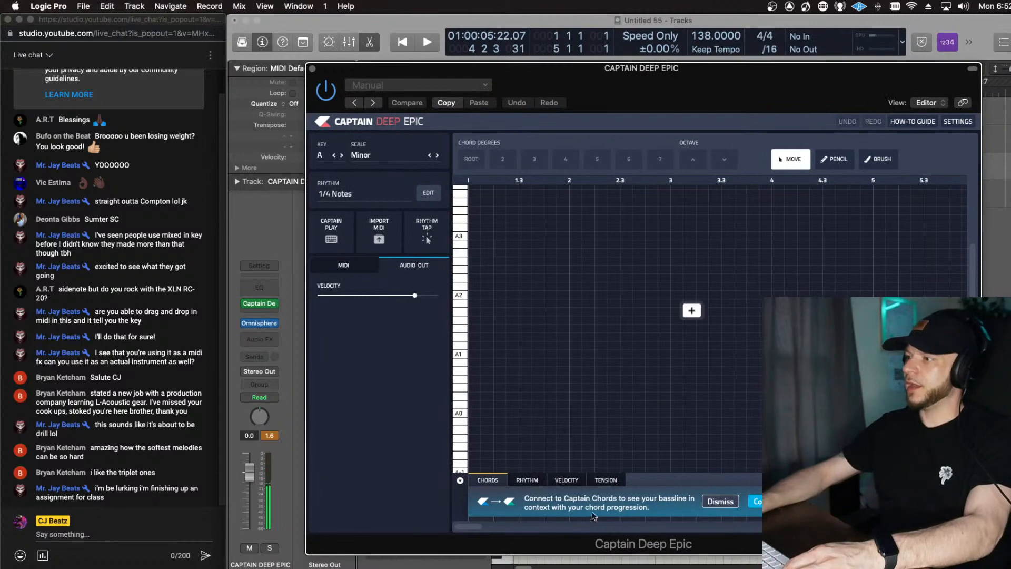
mouse_move(662, 96)
mouse_down()
mouse_move(648, 63)
mouse_move(582, 64)
mouse_up()
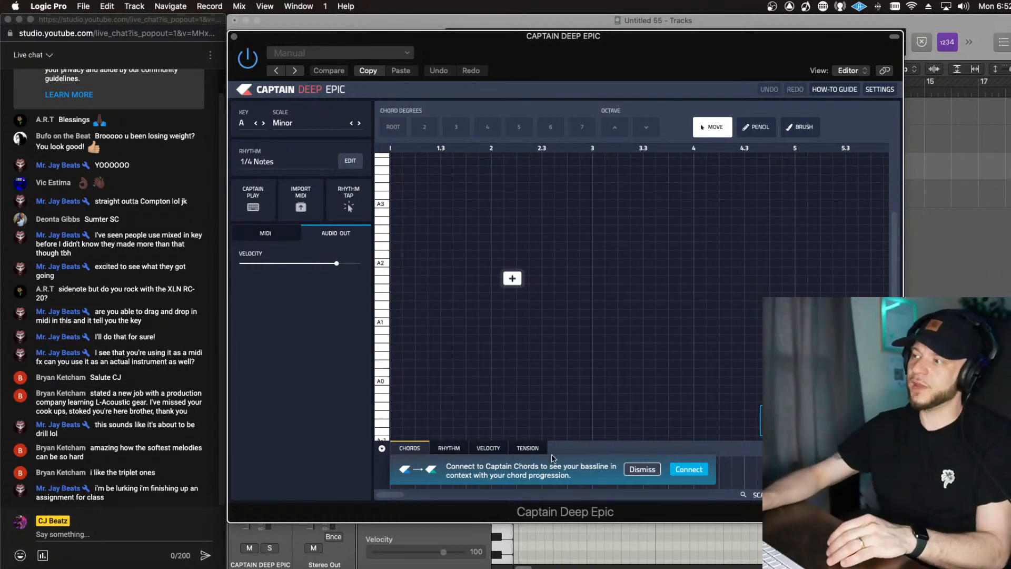
click(688, 469)
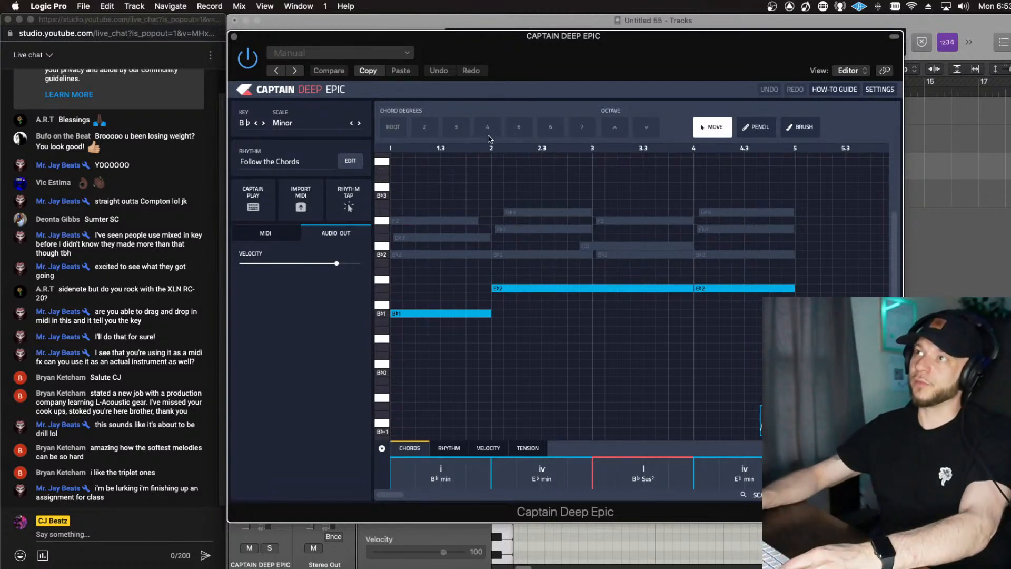
Step: Choose the Trap + Hip Hop / Trap rhythm bank, randomise the pattern to 808 Trap 3 and close the rhythm browser
click(309, 165)
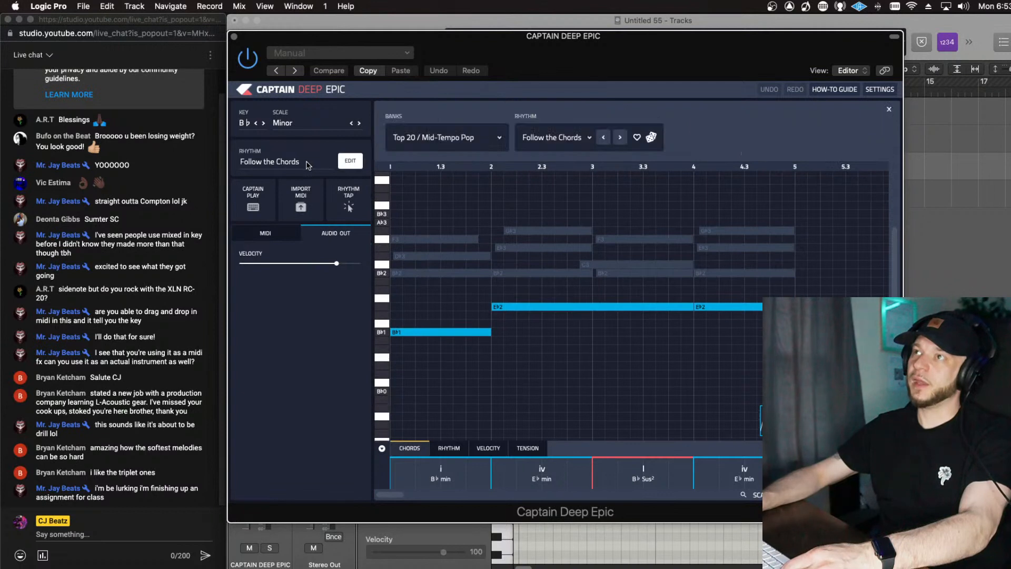
click(480, 137)
click(394, 298)
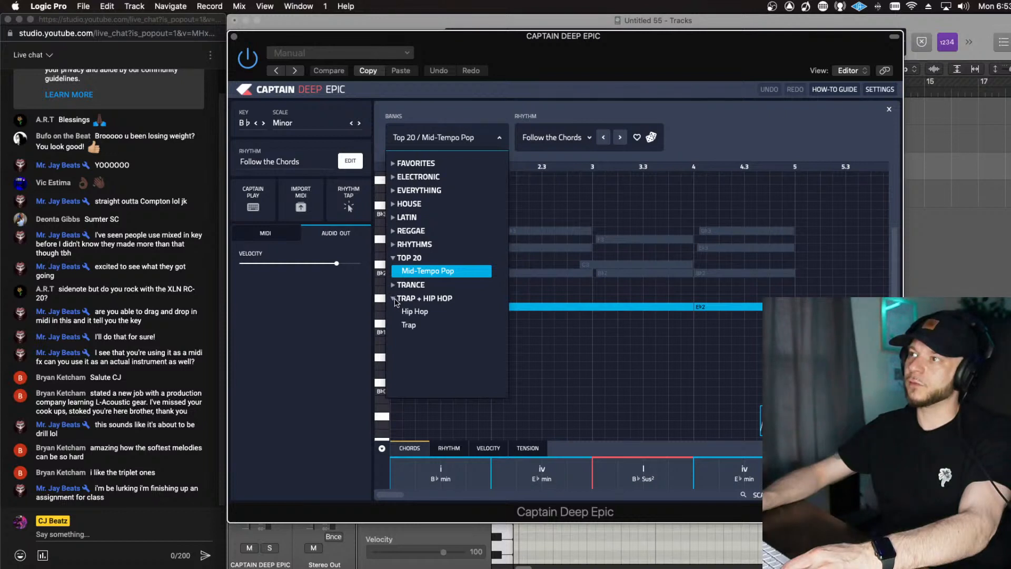
click(410, 325)
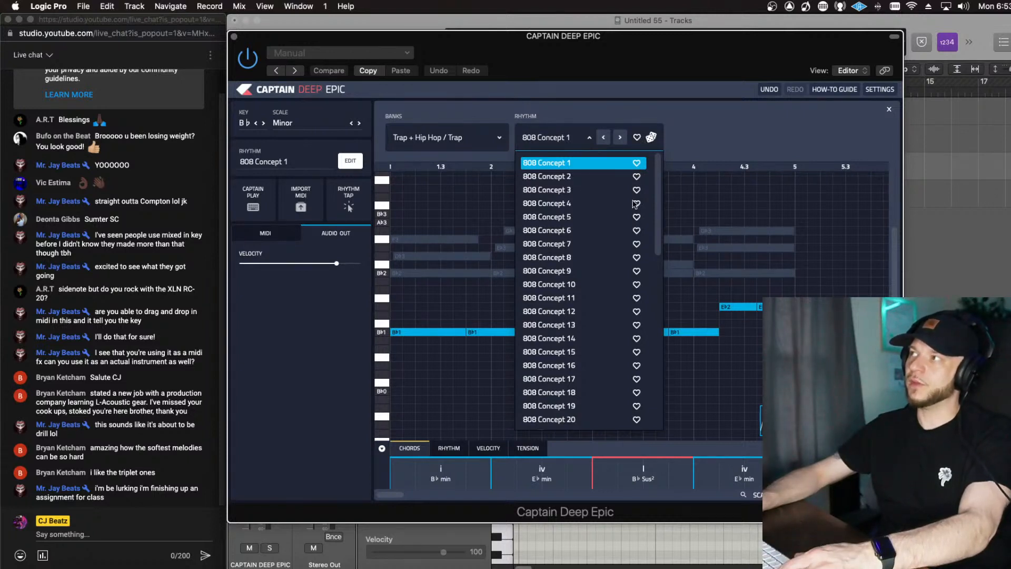
click(651, 139)
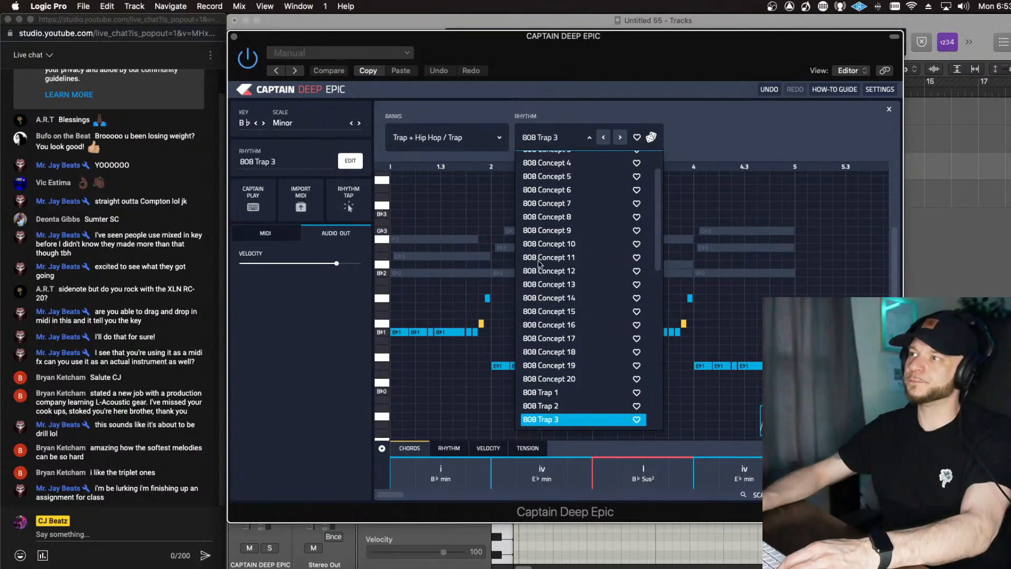
click(448, 314)
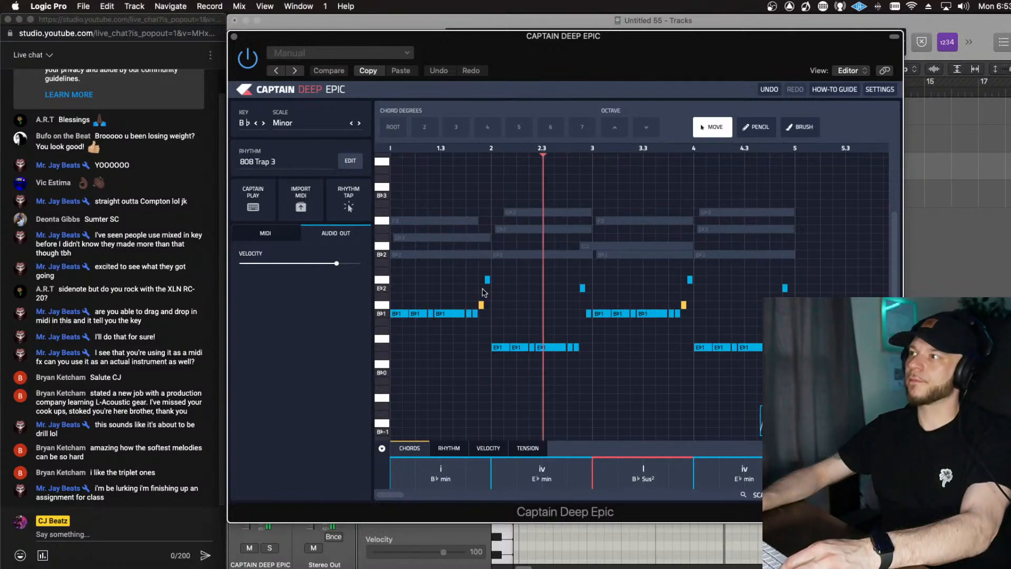
Step: Move all the bassline notes up one octave, deselect them and play the result
key(super+a)
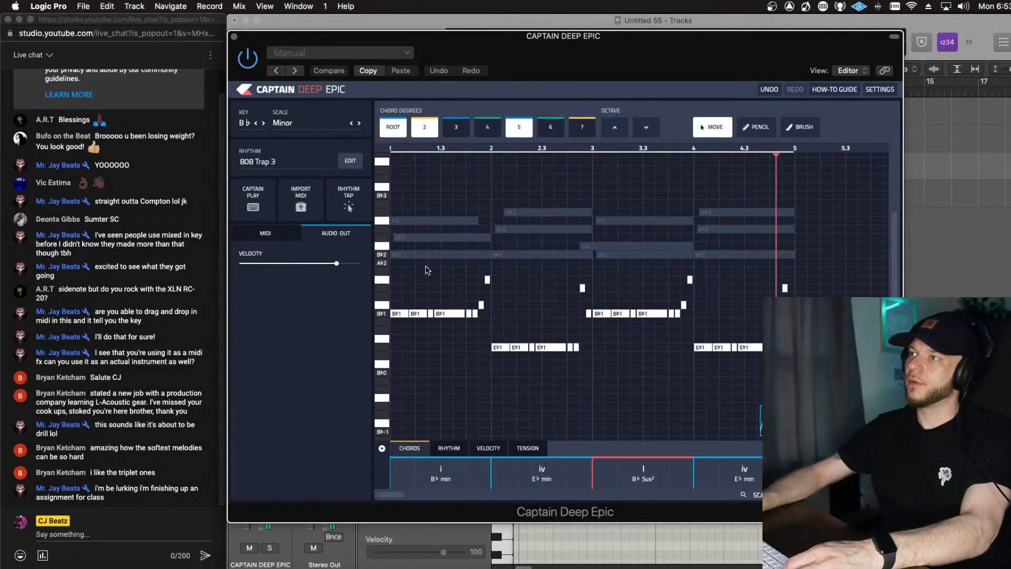
drag(394, 315, 397, 256)
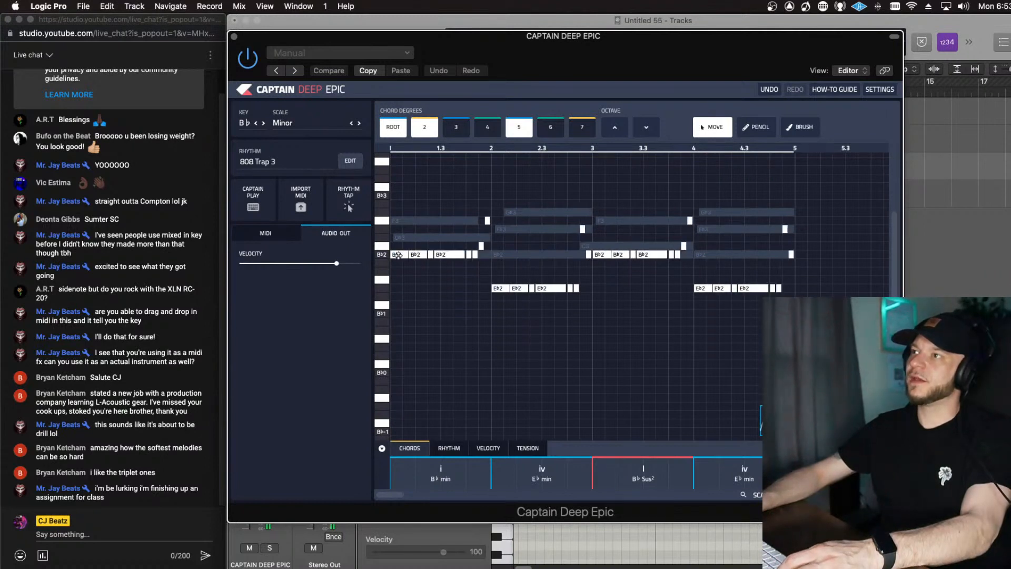
click(555, 225)
key(space)
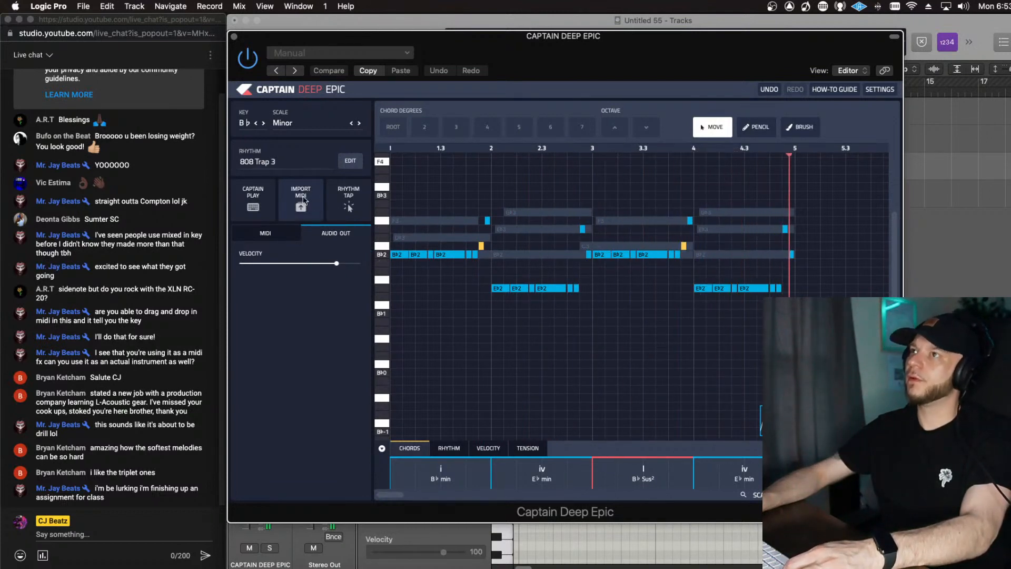
Step: Change the Captain Deep Epic scale to Minor Gypsy and select all the bassline notes
click(361, 158)
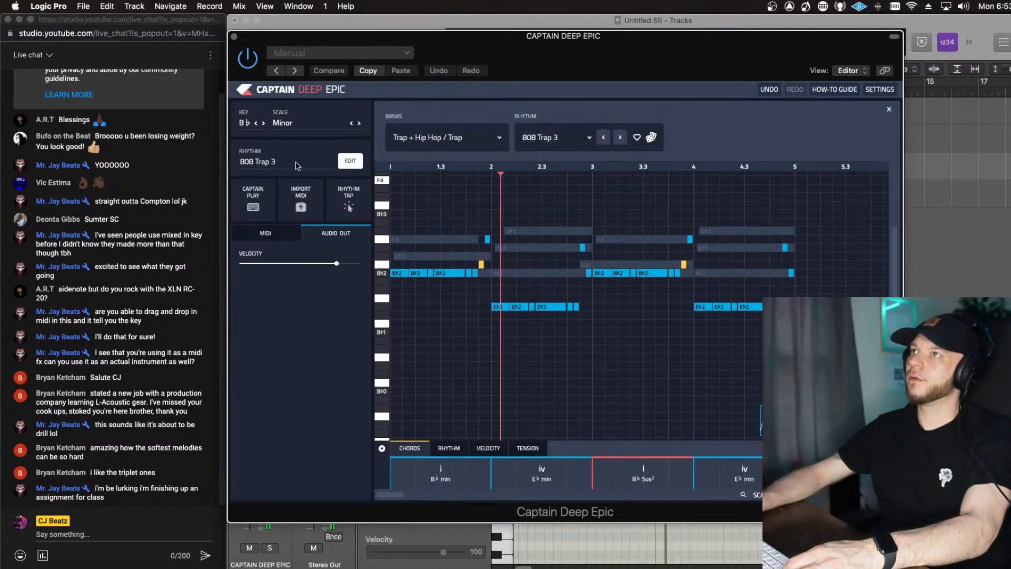
click(304, 123)
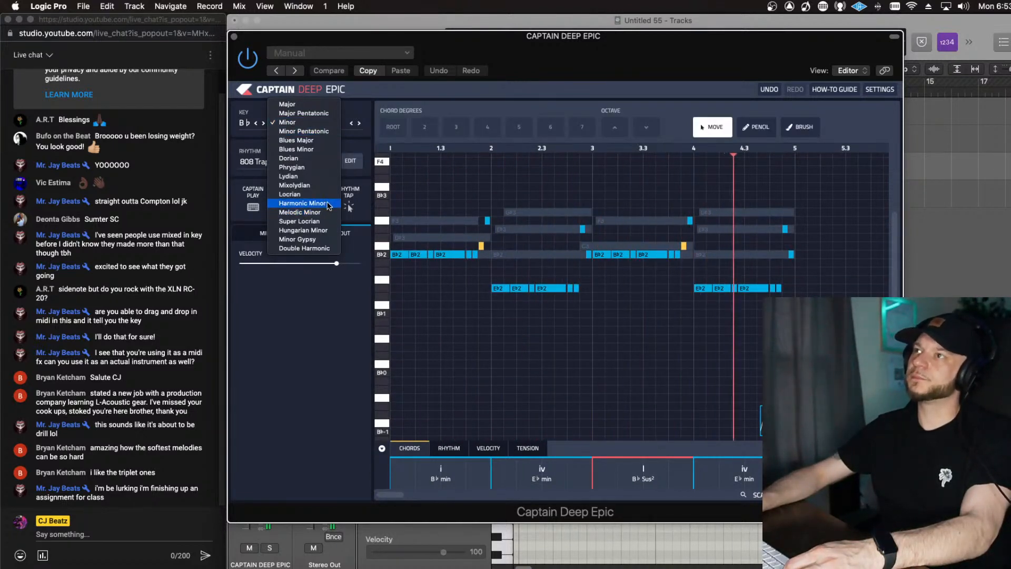
click(323, 240)
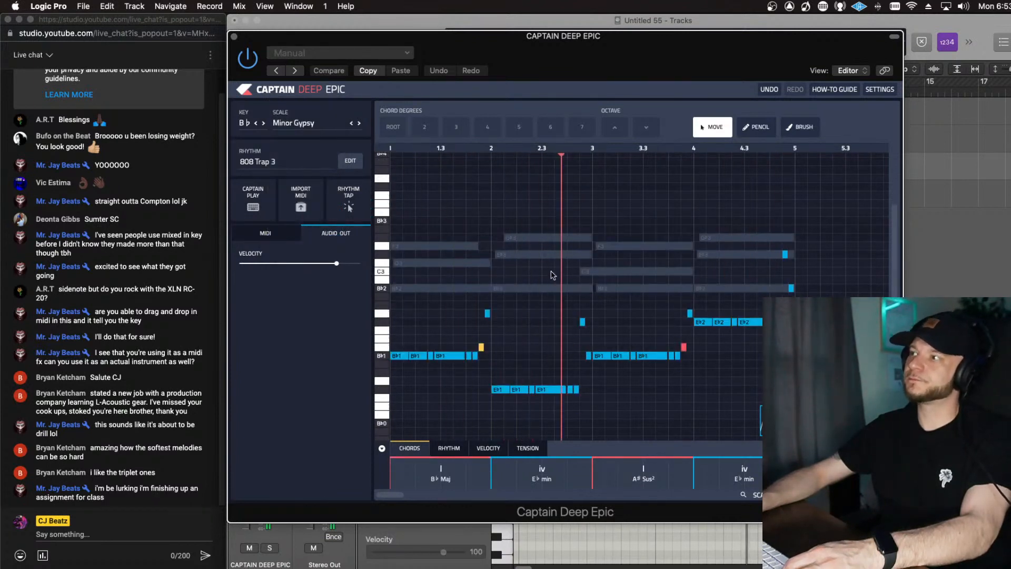
key(super+a)
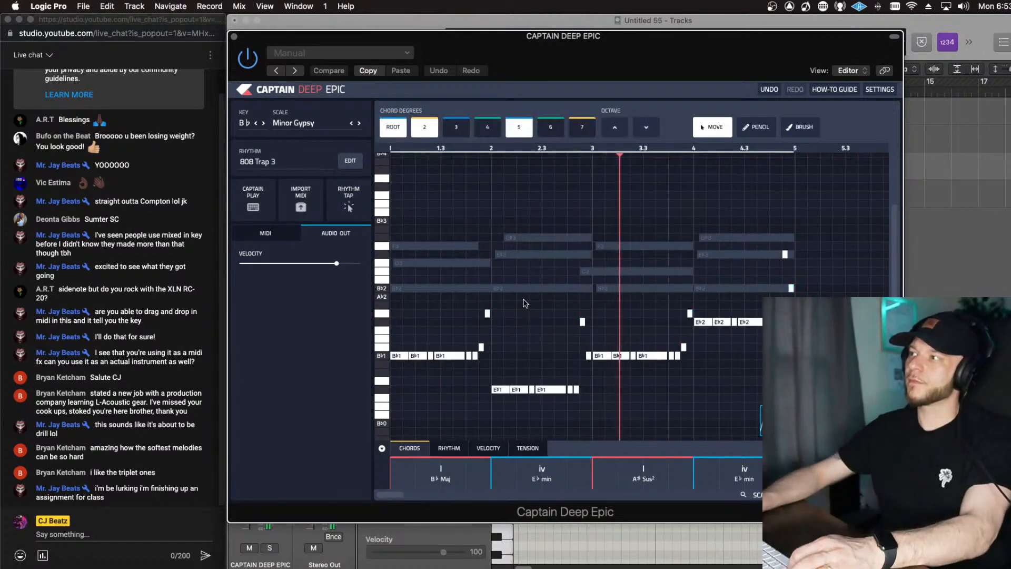
click(432, 347)
key(super+a)
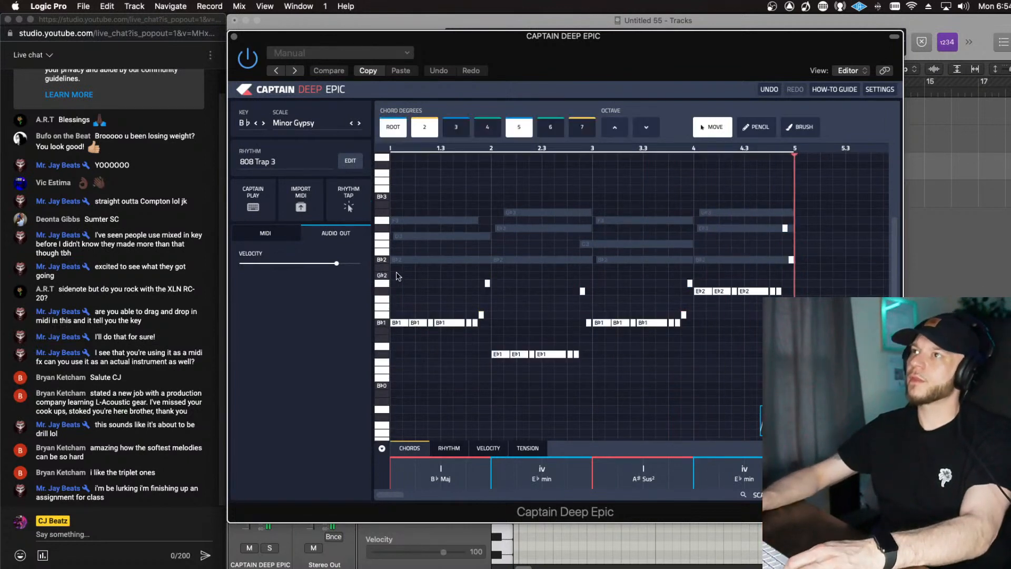
Step: Reopen the rhythm browser and randomise the pattern four times within the Trap bank to audition different basslines
click(276, 167)
click(652, 137)
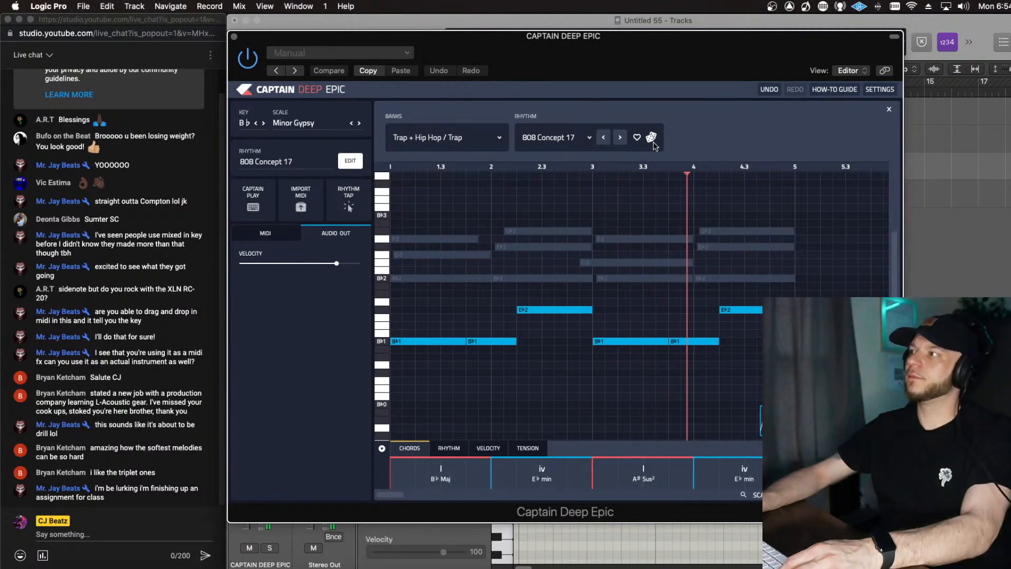
click(652, 137)
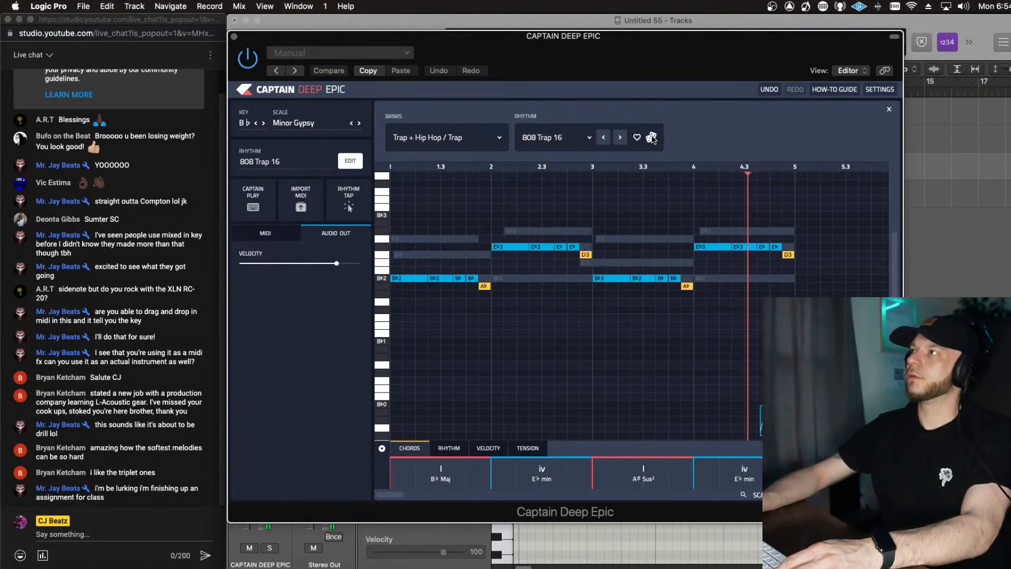
click(652, 138)
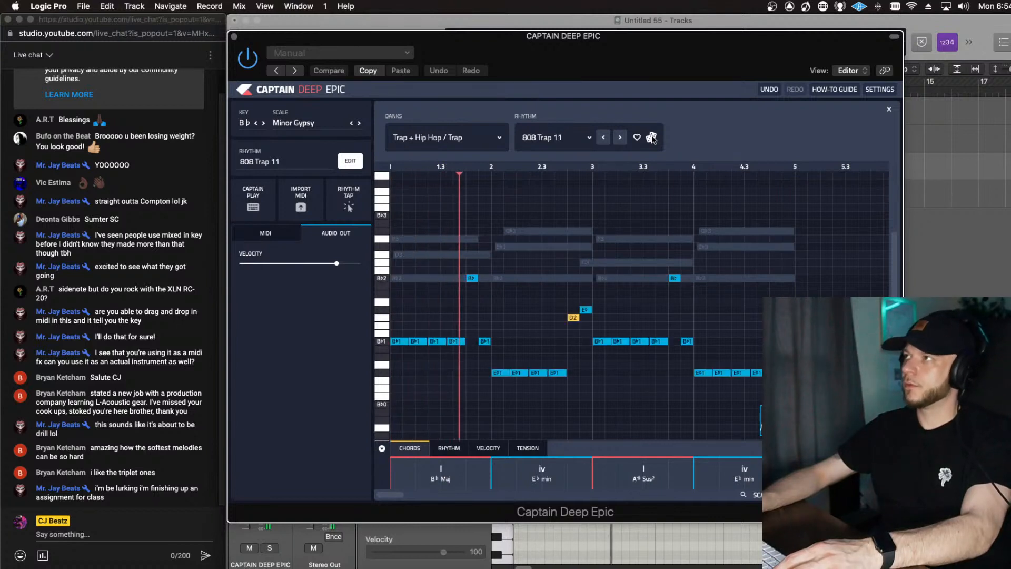
click(652, 138)
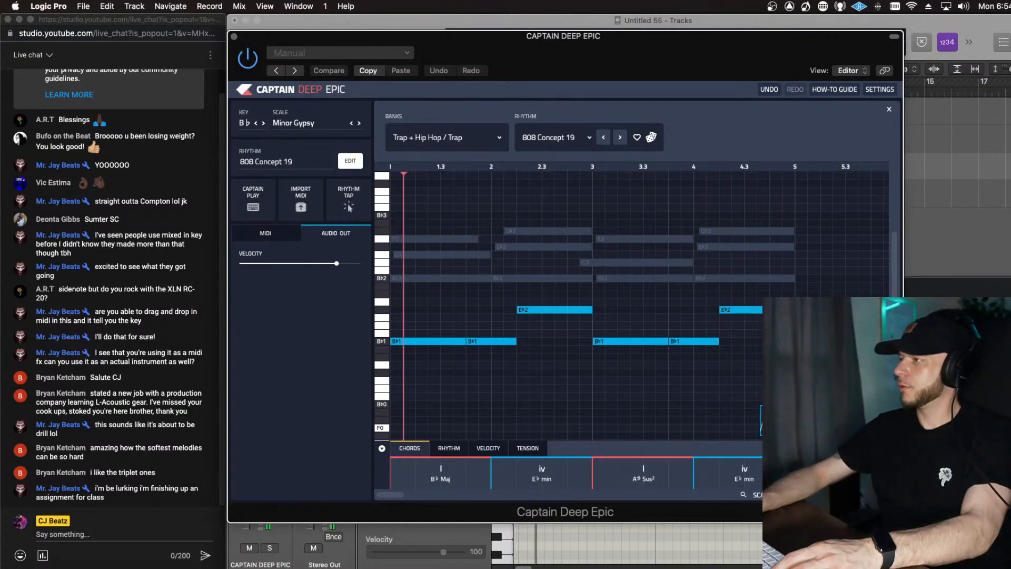
Step: Switch to the YouTube Studio page in Chrome, minimise its window and randomise the Captain Deep rhythm twice more
key(super+Tab)
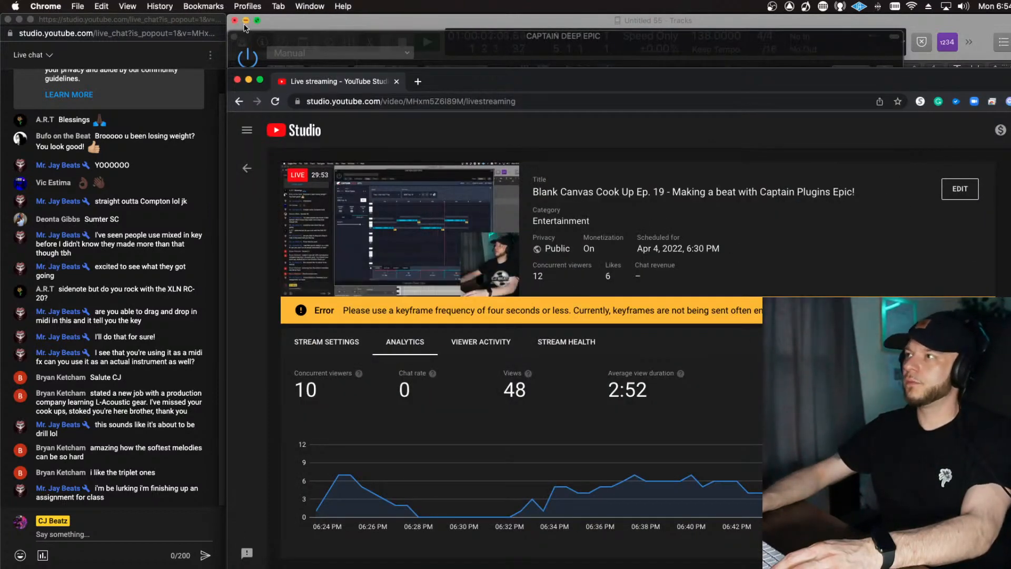
click(249, 81)
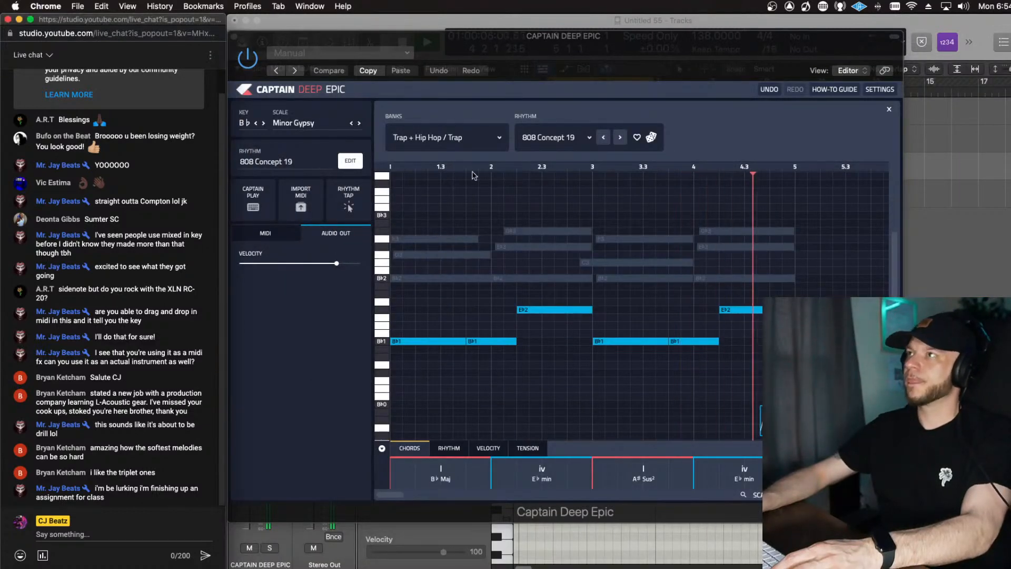
click(657, 140)
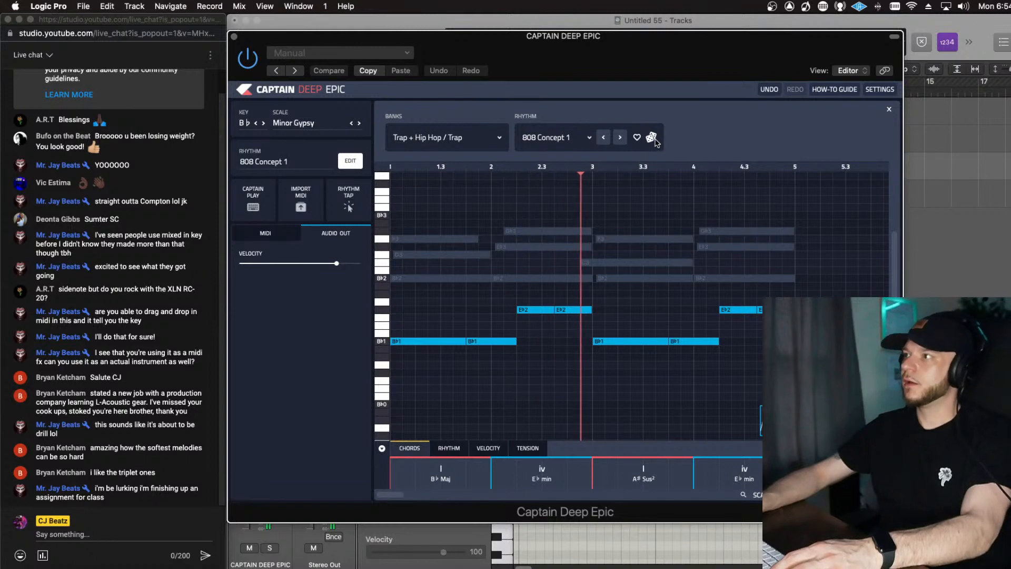
click(652, 138)
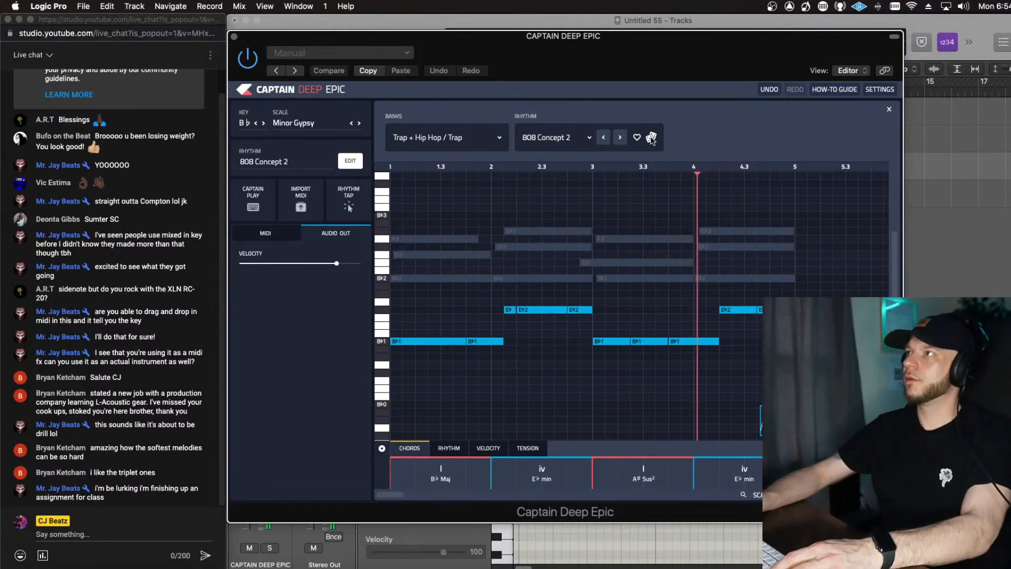
Step: Switch the rhythm bank to Trap + Hip Hop / Hip Hop and audition HipHop 1, HipHop 2 and HipHop 3
click(476, 143)
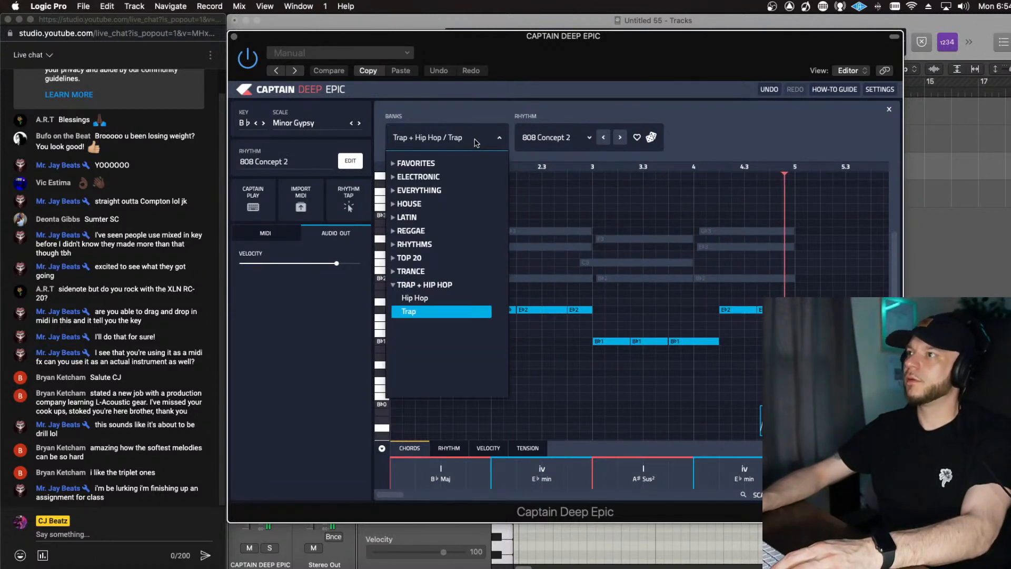
click(443, 315)
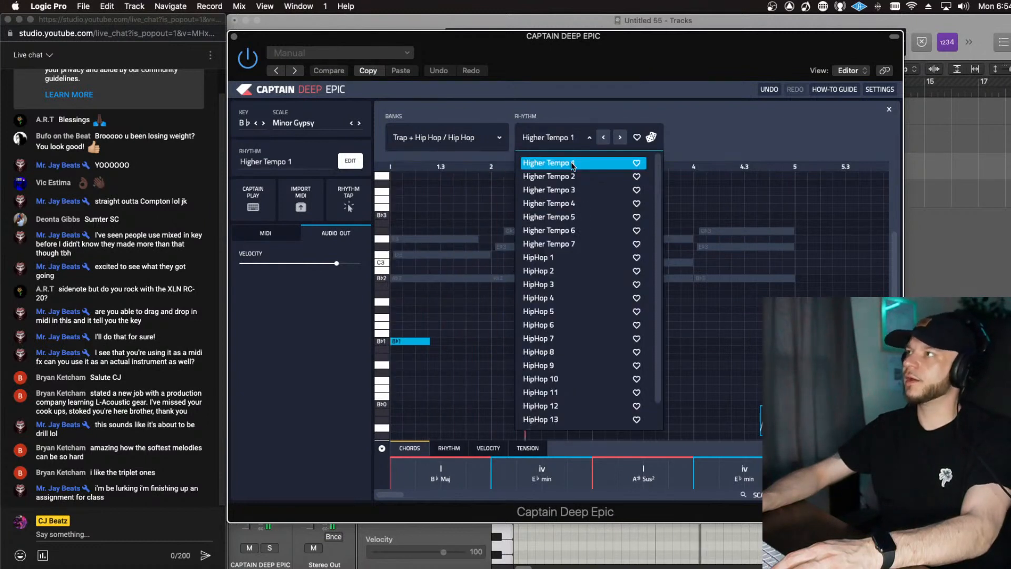
click(555, 259)
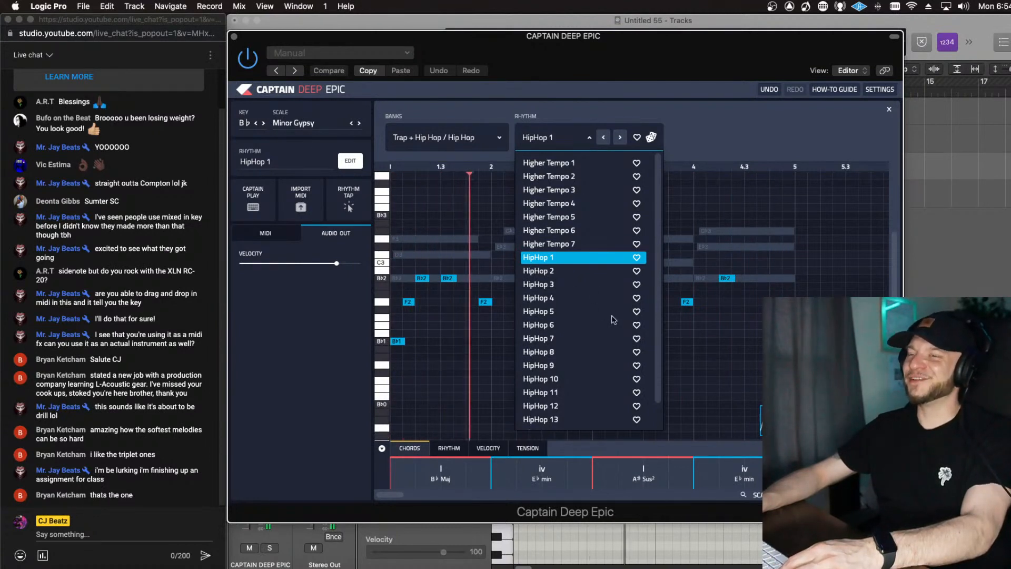
click(567, 272)
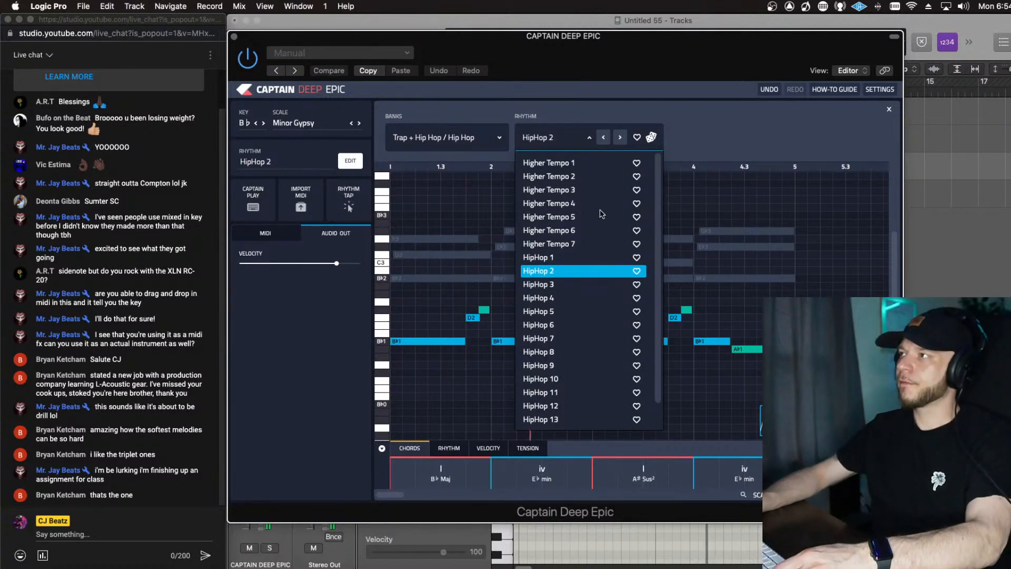
click(561, 287)
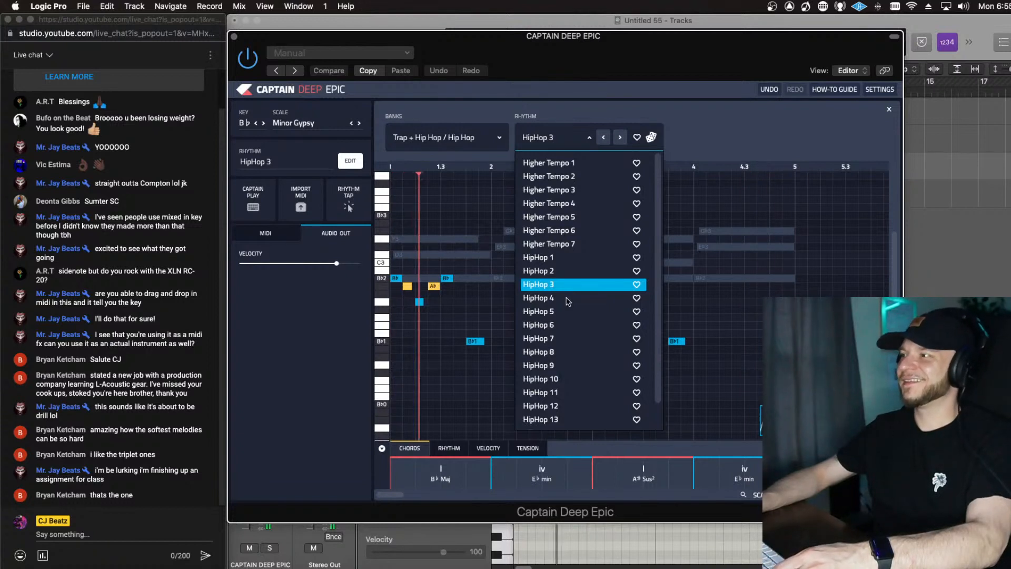
Step: Apply the HipHop 4 rhythm, raise all of its bassline notes by one octave and audition the result
click(574, 298)
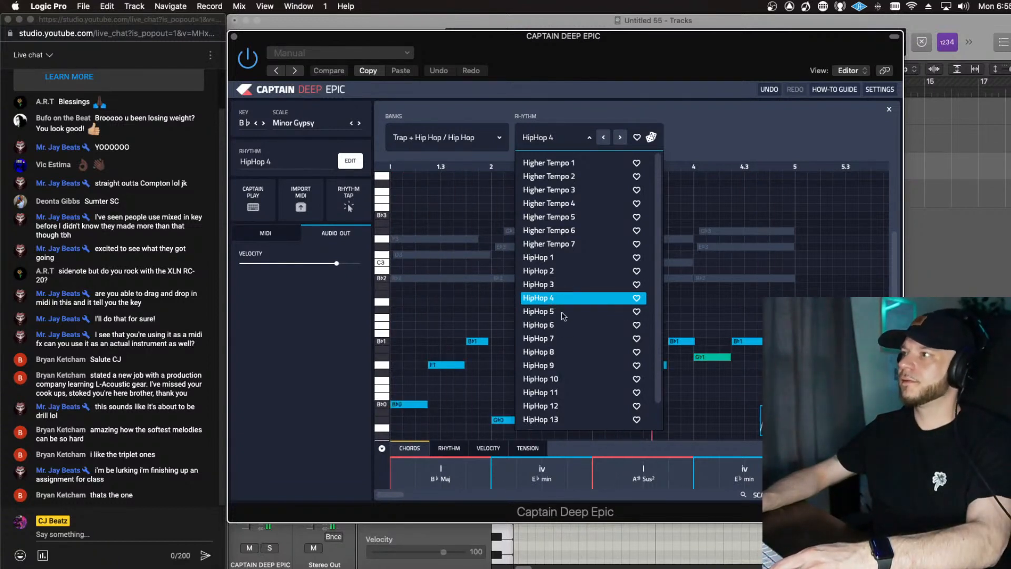
click(482, 313)
key(super+a)
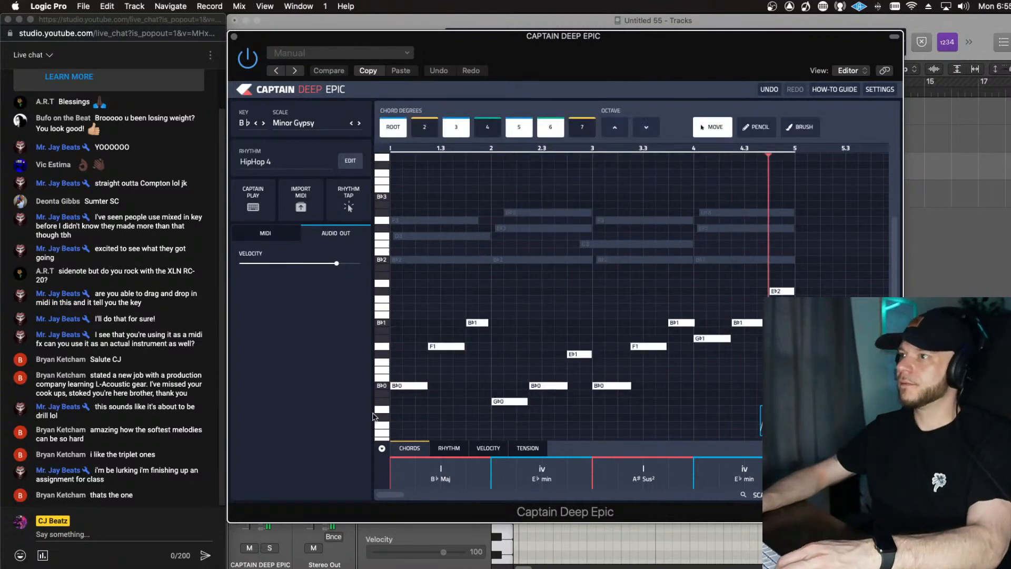
drag(410, 387, 432, 329)
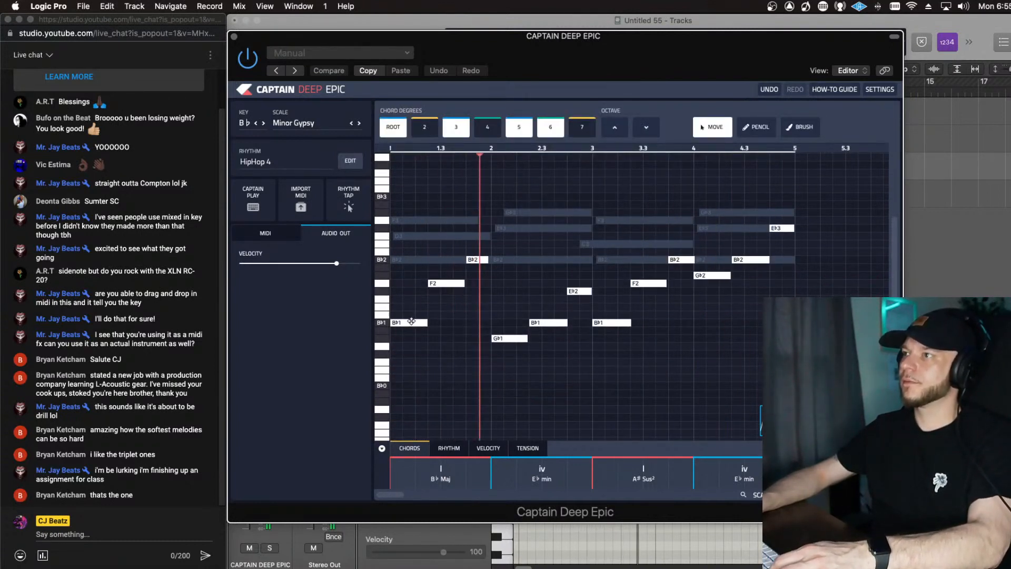
key(space)
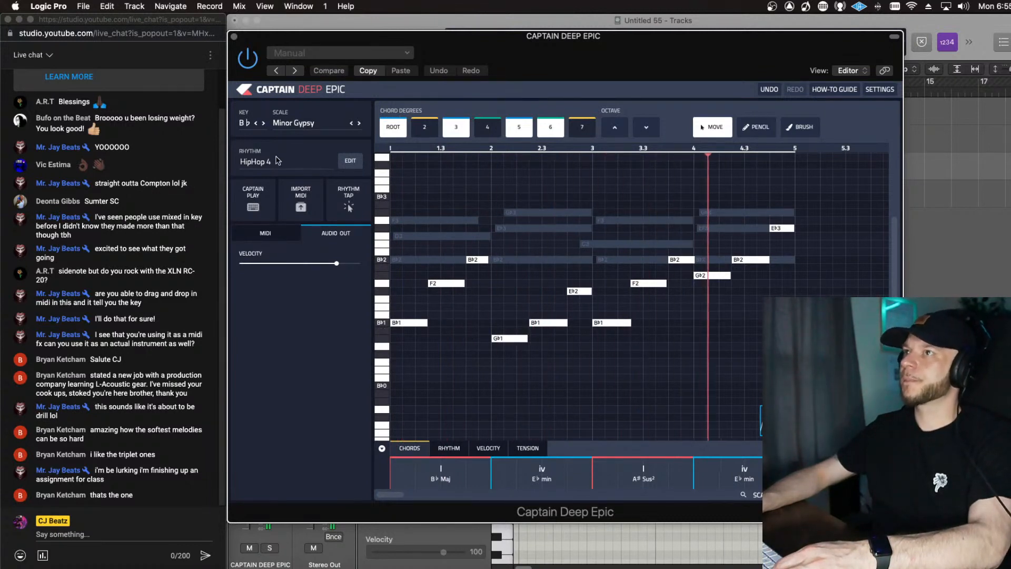
Step: Reopen the rhythm browser and randomise within the Trap + Hip Hop / Hip Hop bank until Higher Tempo 2 is loaded
click(351, 161)
click(650, 138)
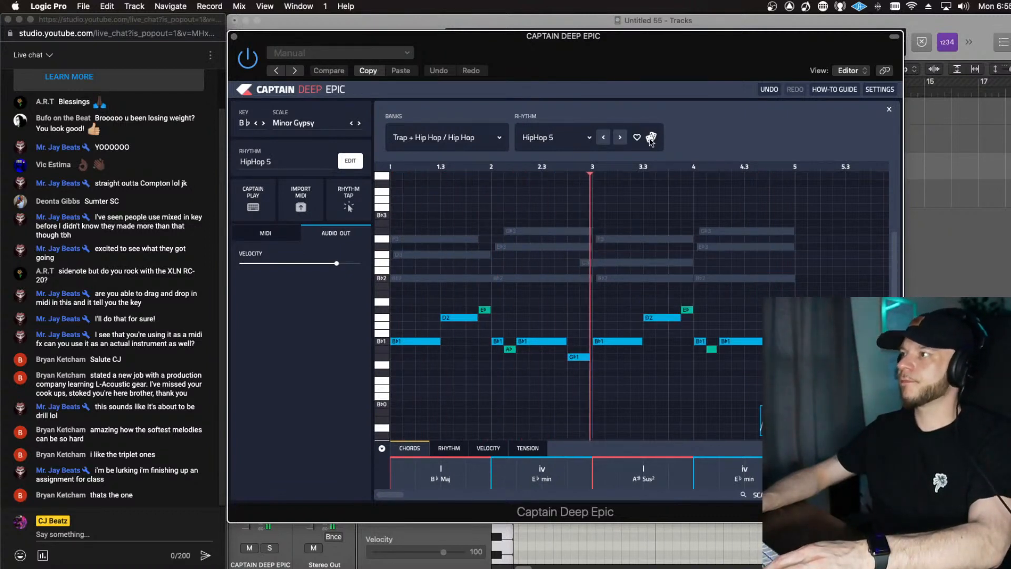
click(651, 138)
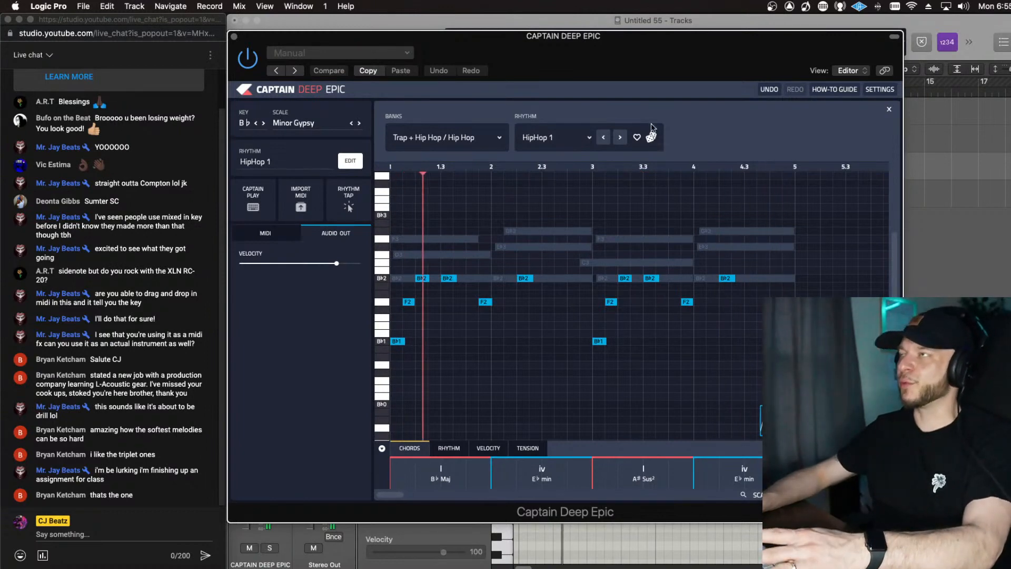
drag(622, 42, 639, 65)
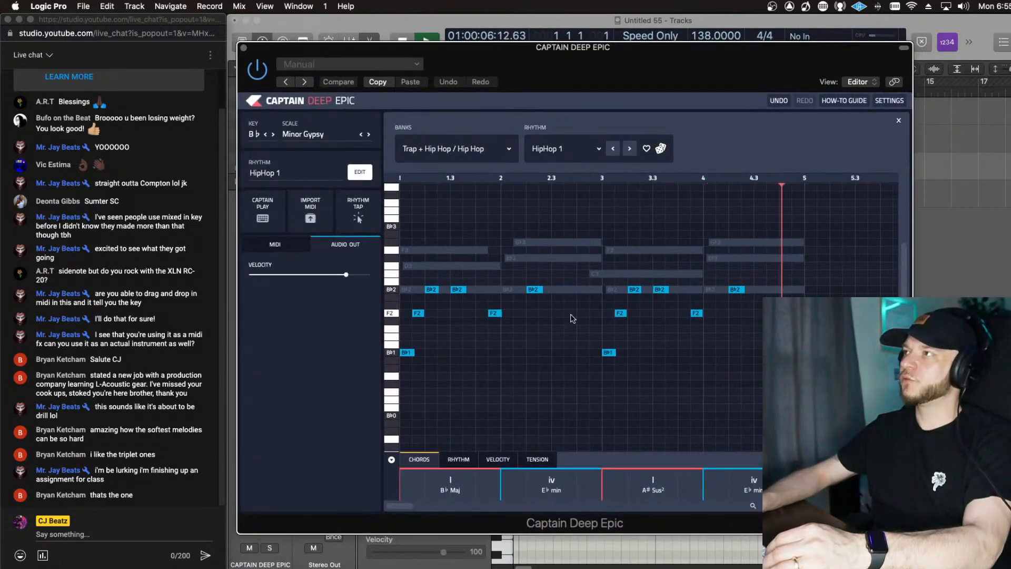
click(661, 149)
click(661, 149)
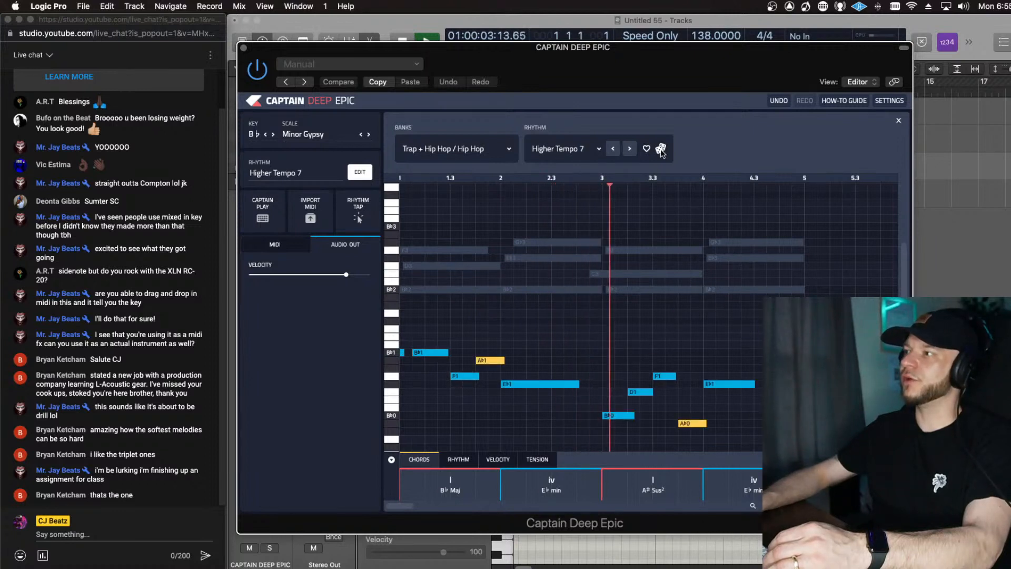
click(661, 150)
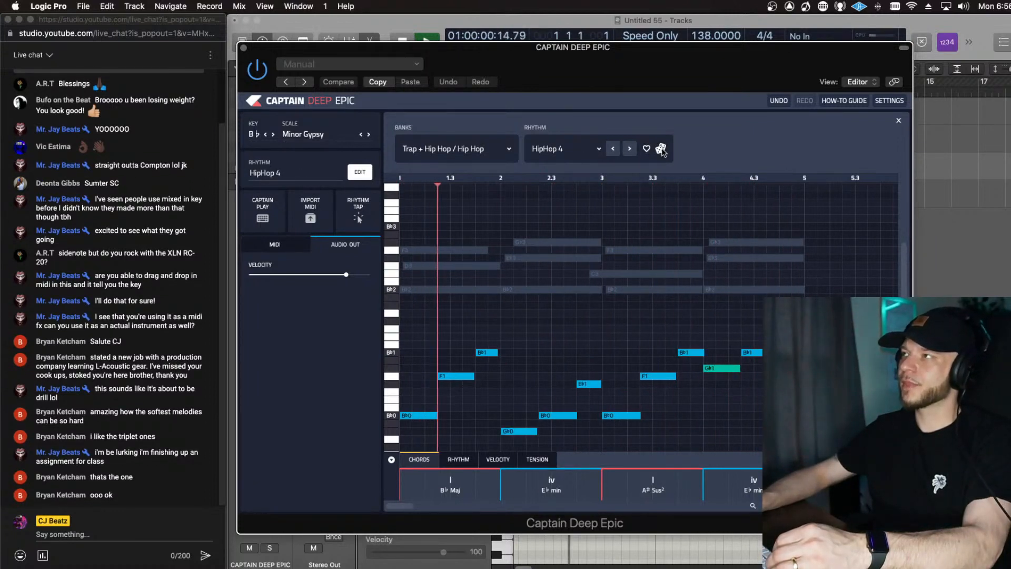
click(661, 150)
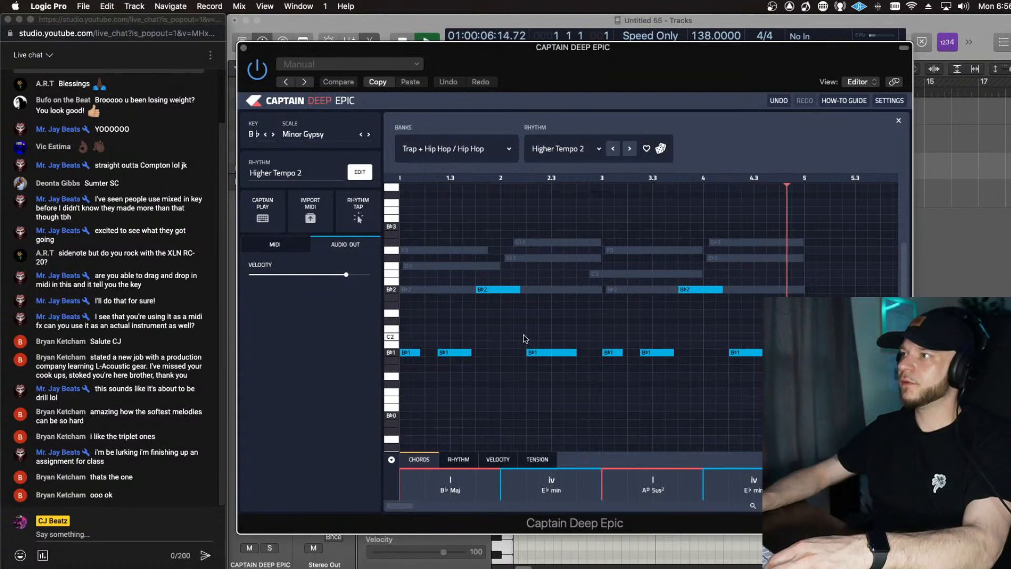
Step: Close the rhythm browser, lower the B♭2 note that crosses into bar 2 to G♭2 and shorten it slightly
click(490, 290)
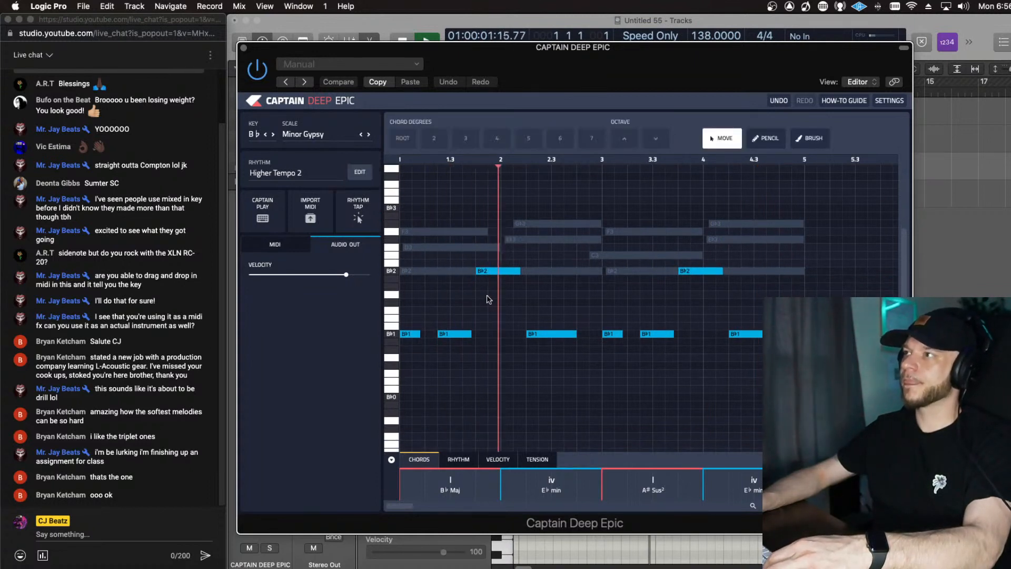
drag(487, 270, 488, 280)
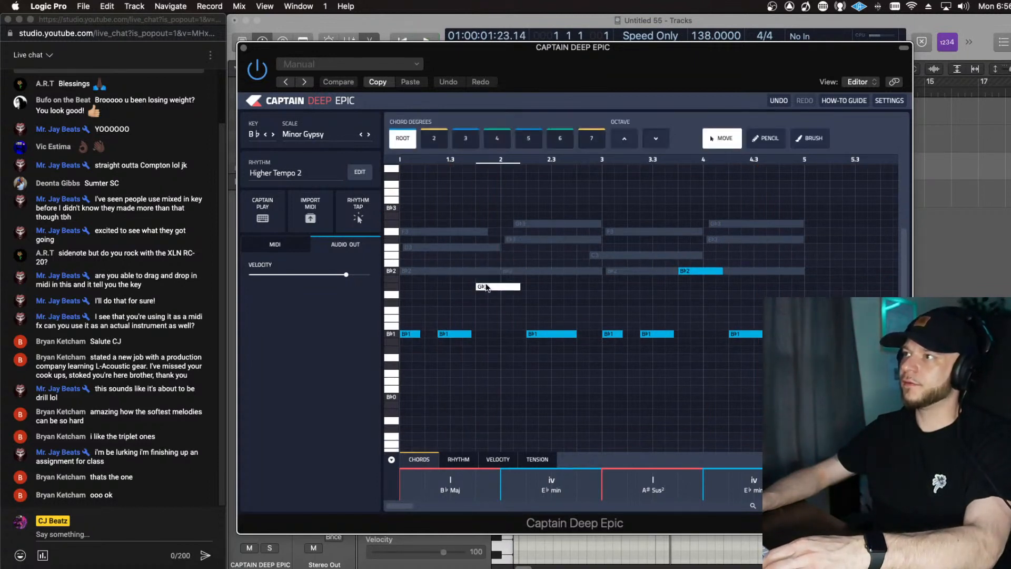
key(space)
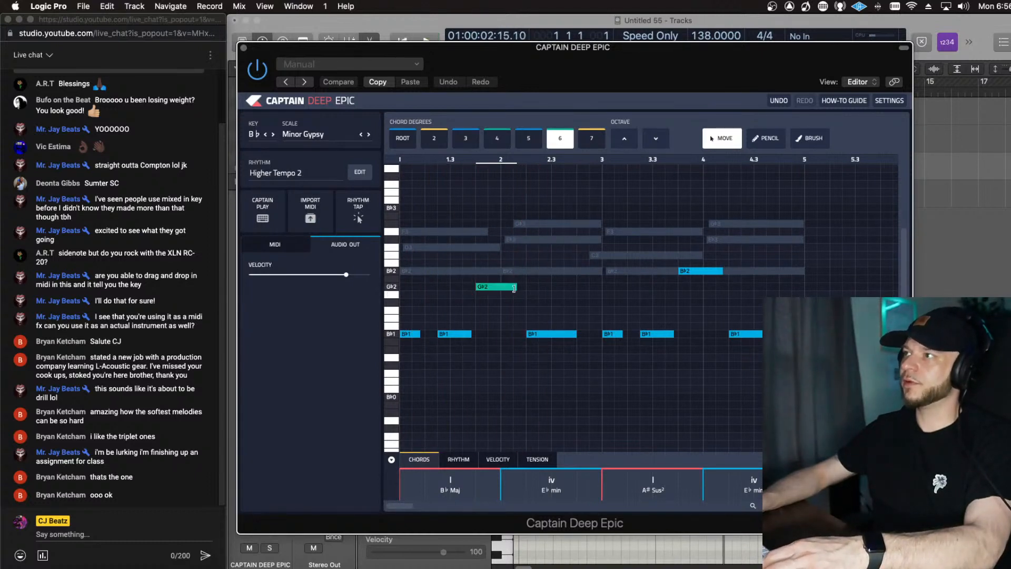
key(space)
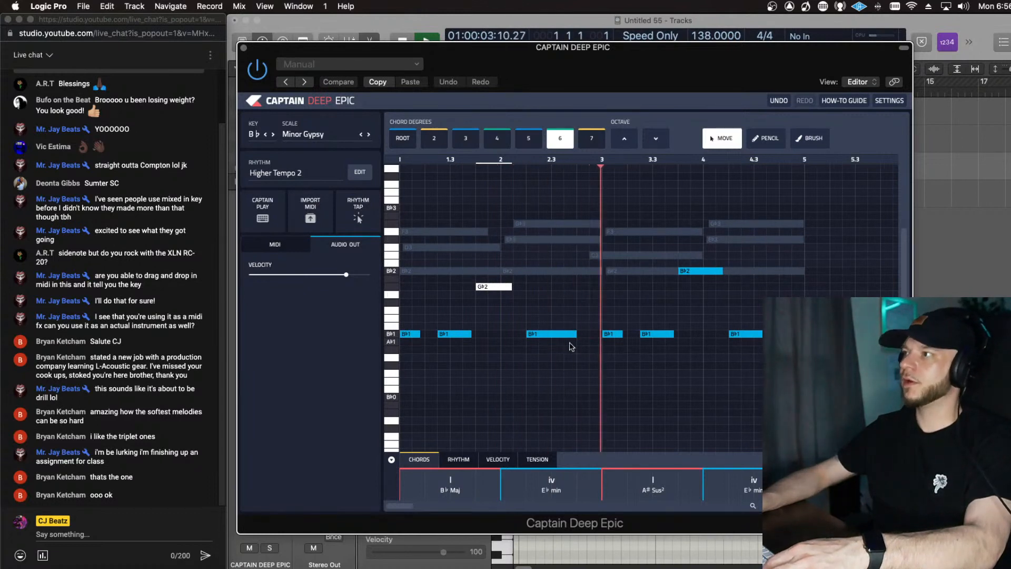
Step: Shorten the B♭1 note in bar 2 and trim the remaining B♭2 note to end at bar 4
drag(575, 335, 565, 339)
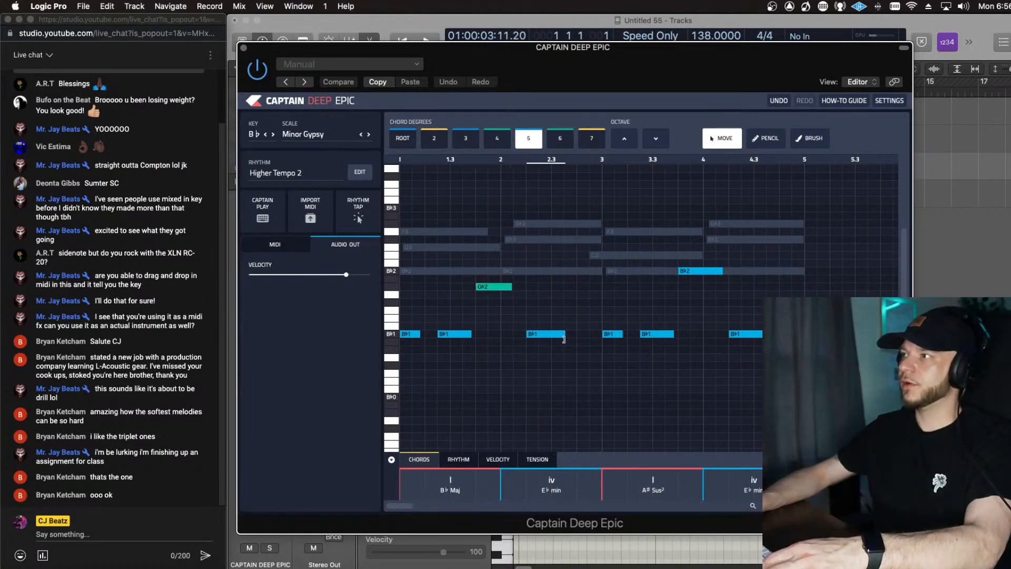
key(space)
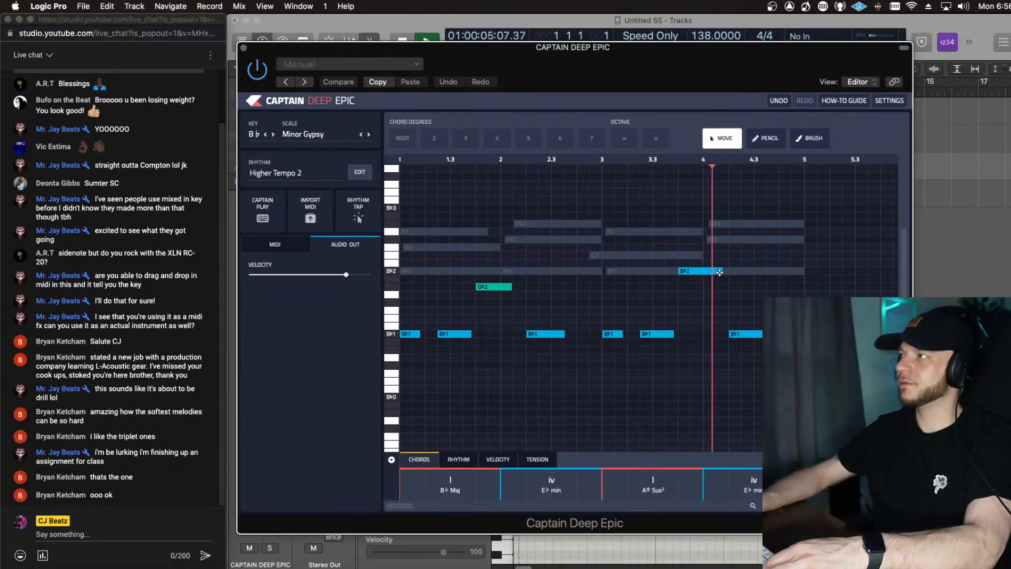
drag(722, 273, 709, 275)
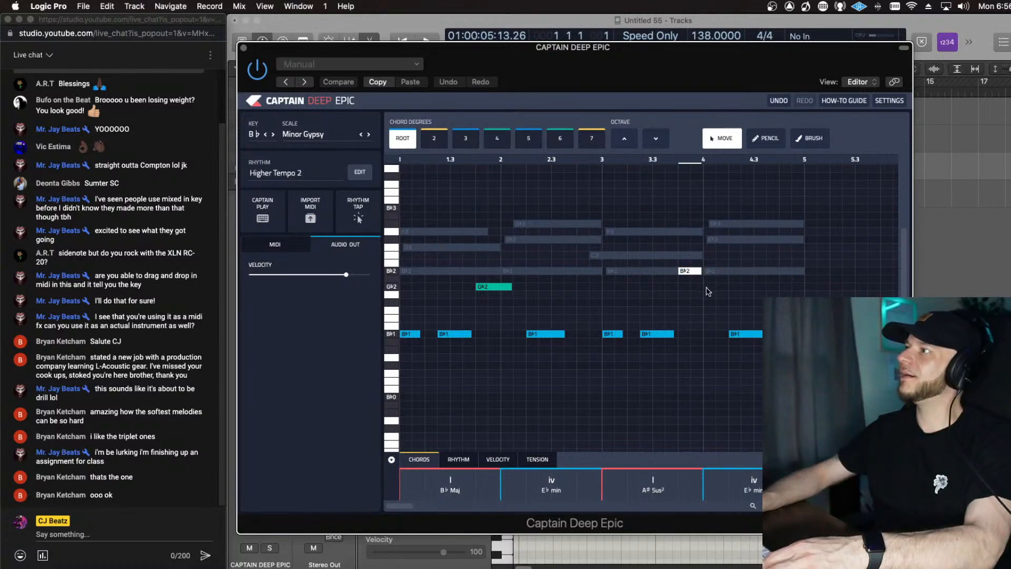
click(708, 291)
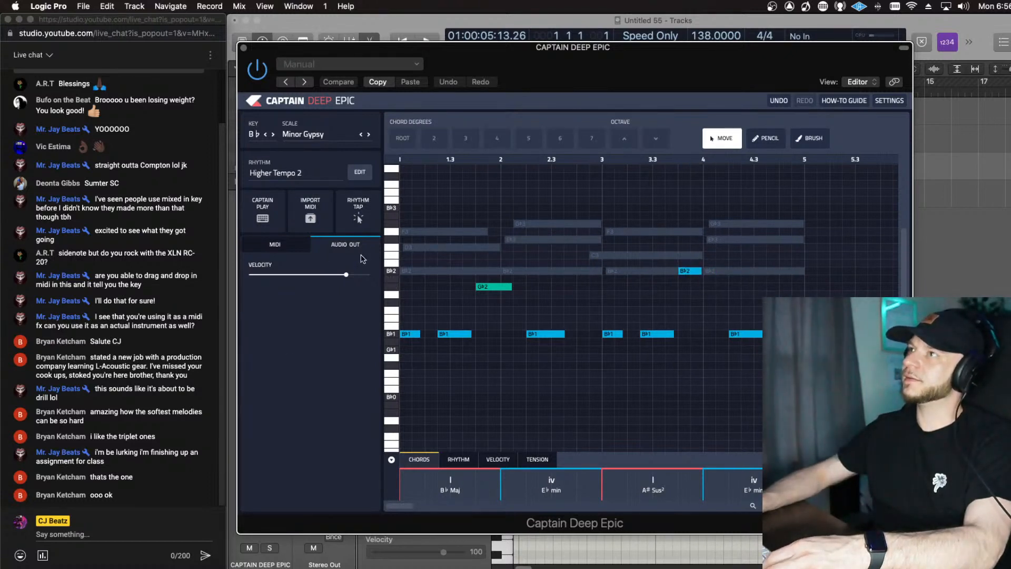
Step: Rework bar 4 with the Pencil tool: discard a trial A♭2 note, add G♭2, move the B♭1 note to D2 at 4.3 and add E♭2
click(768, 137)
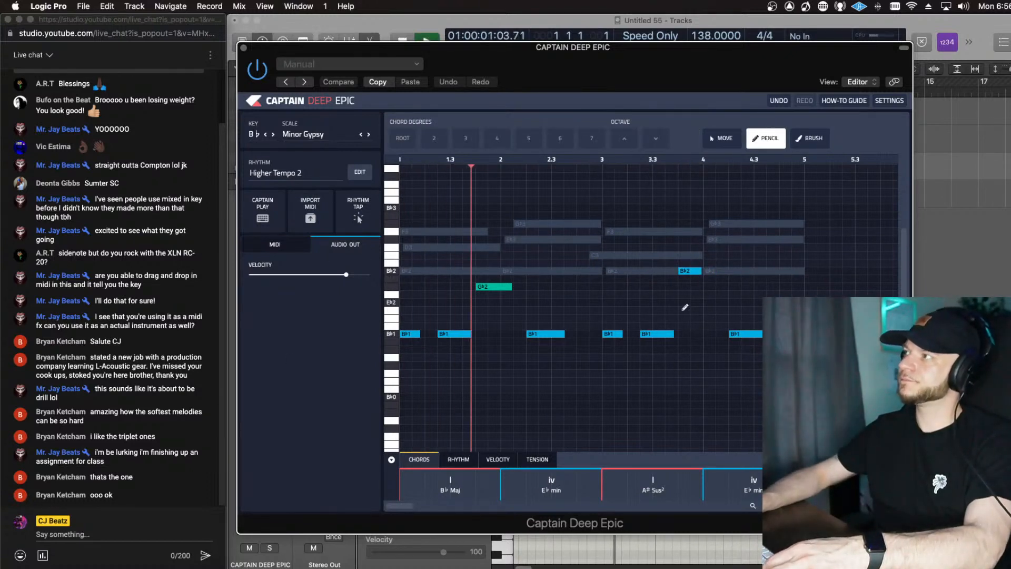
click(707, 279)
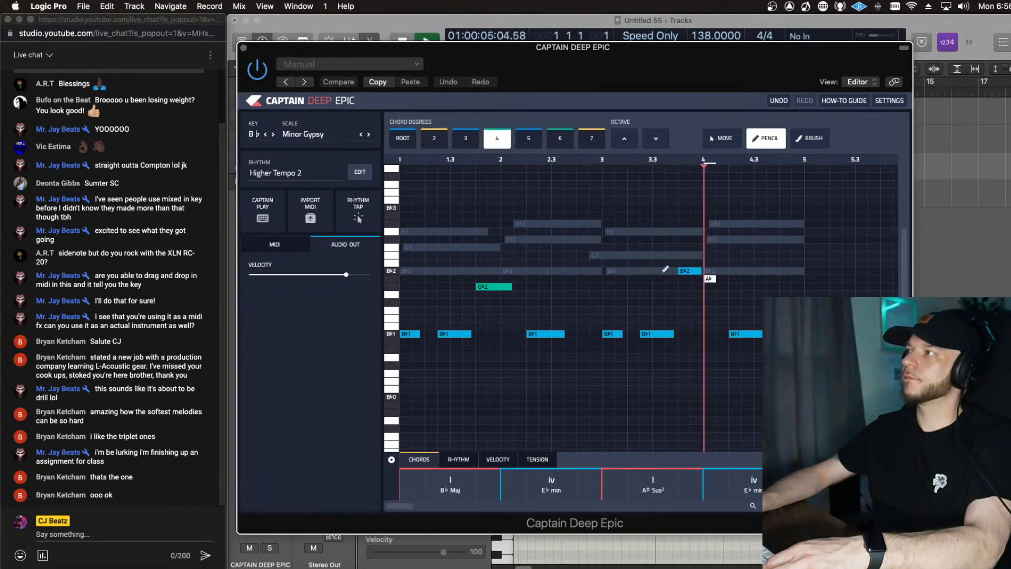
drag(718, 283, 706, 280)
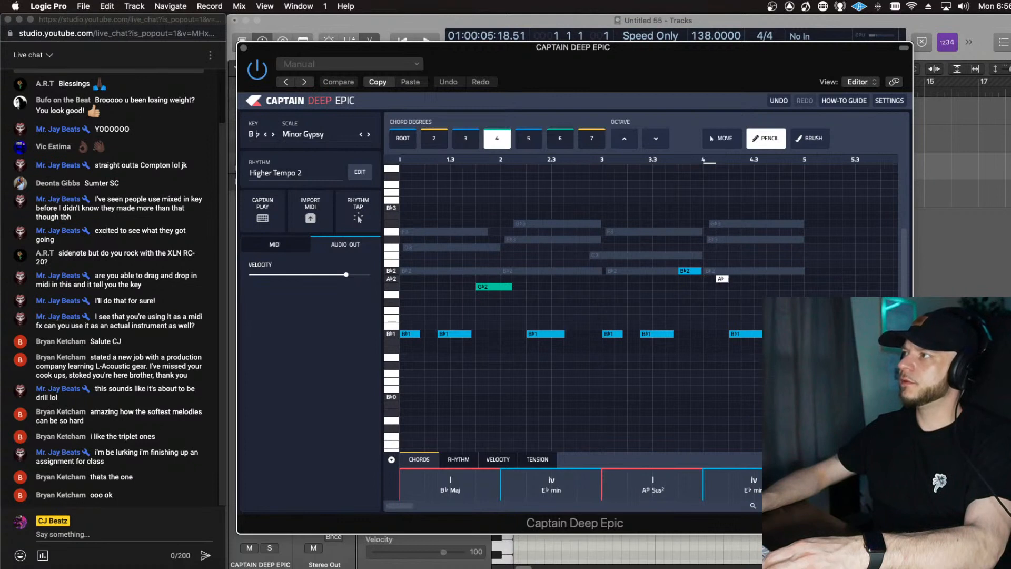
key(space)
double_click(722, 278)
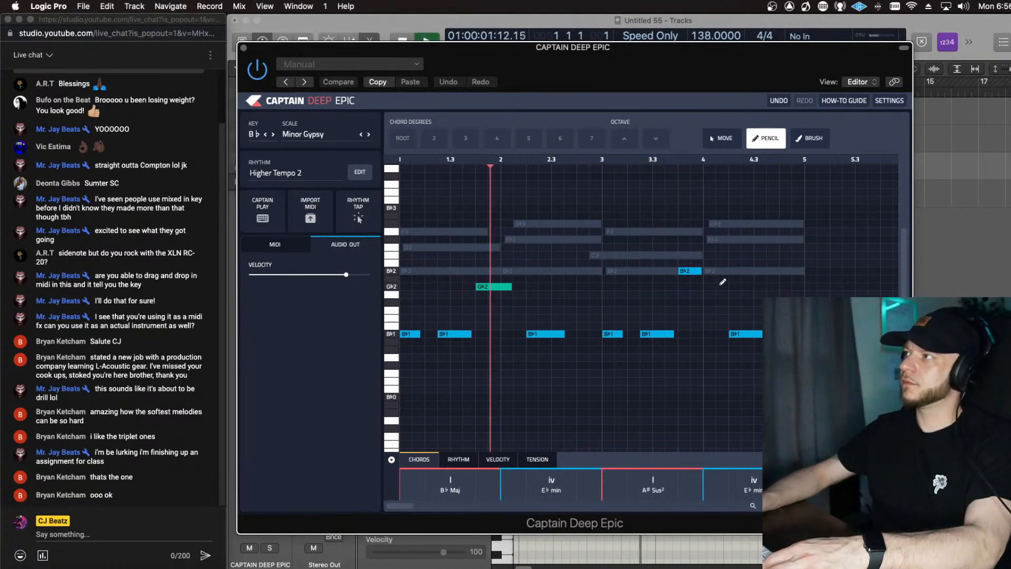
click(718, 286)
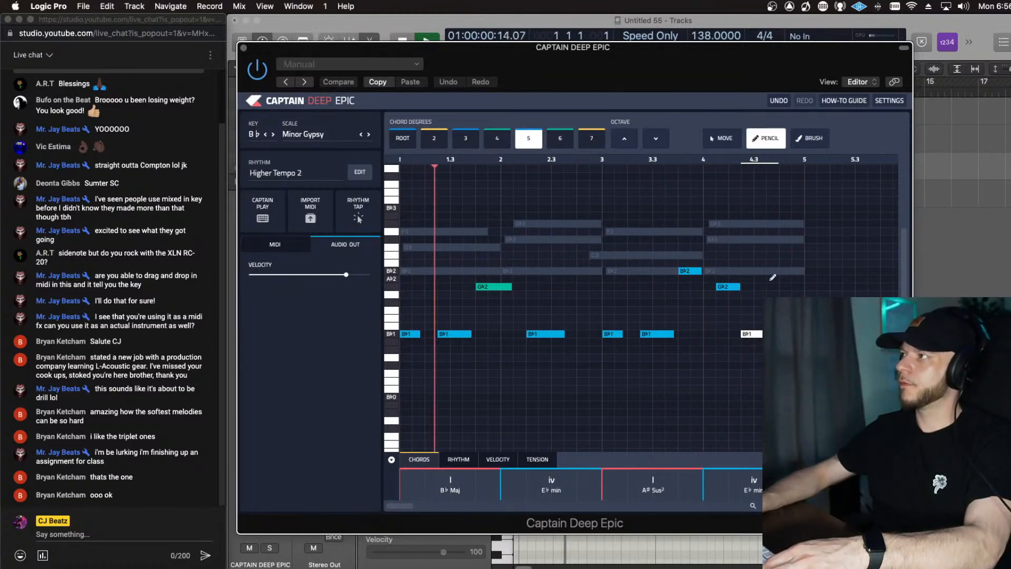
drag(766, 334, 780, 334)
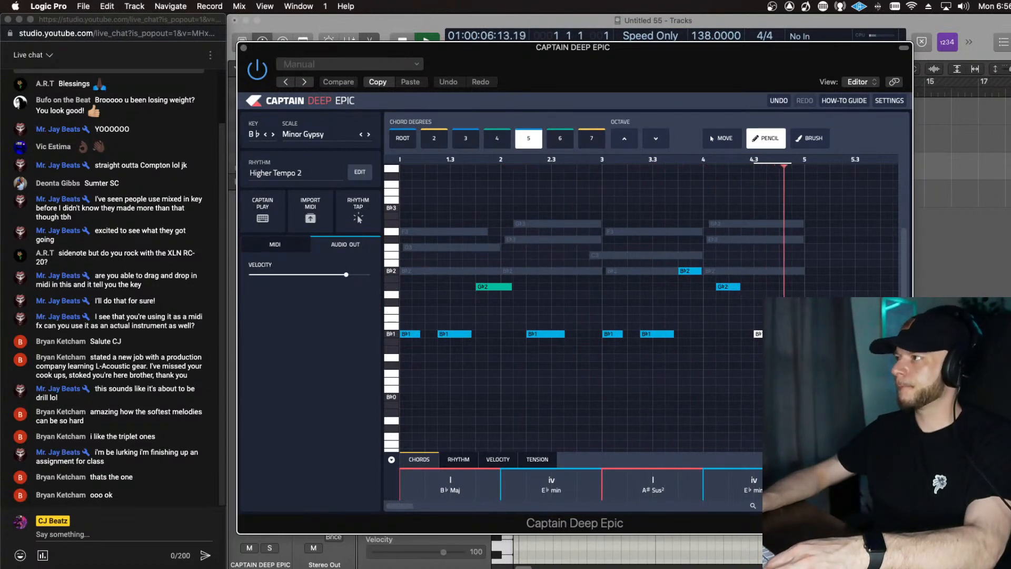
key(space)
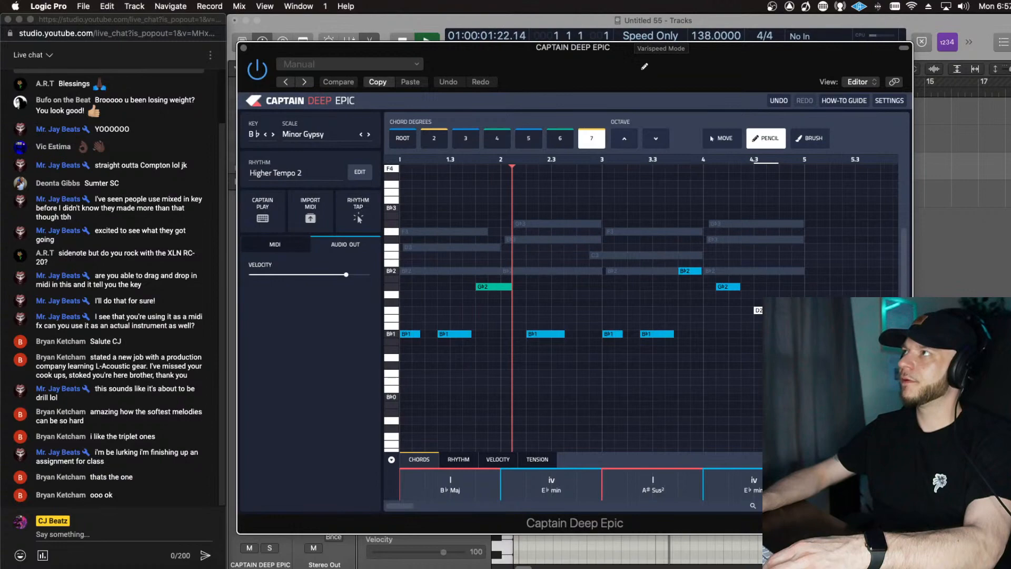
Step: Export the bassline as MIDI onto the CAPTAIN DEEP EPIC track at bar 1 and close the plug-in window
mouse_move(644, 66)
mouse_down()
mouse_move(651, 152)
mouse_move(588, 195)
mouse_move(475, 245)
mouse_move(572, 185)
mouse_move(587, 208)
mouse_move(482, 49)
mouse_move(284, 41)
mouse_up()
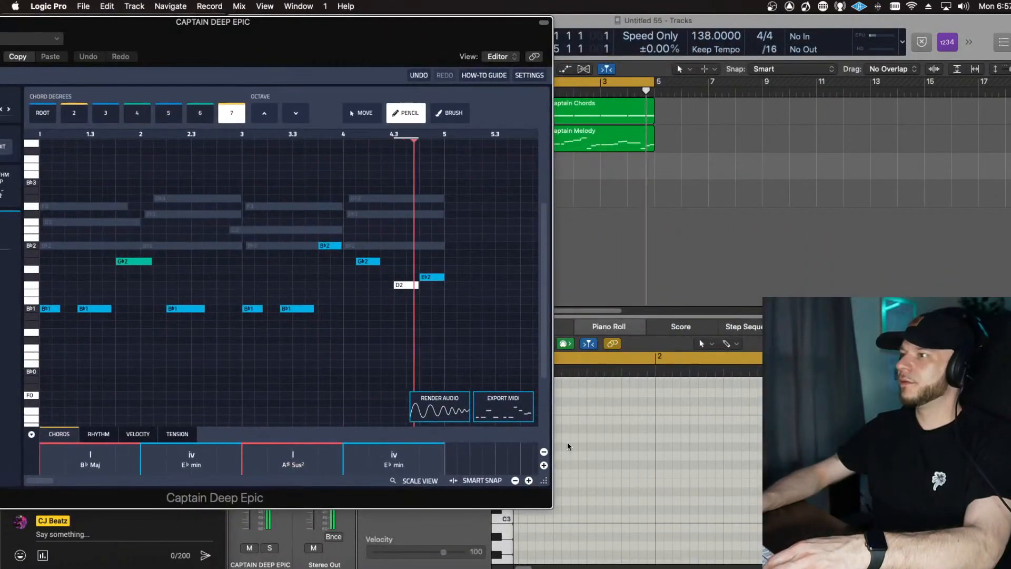
drag(503, 406, 567, 163)
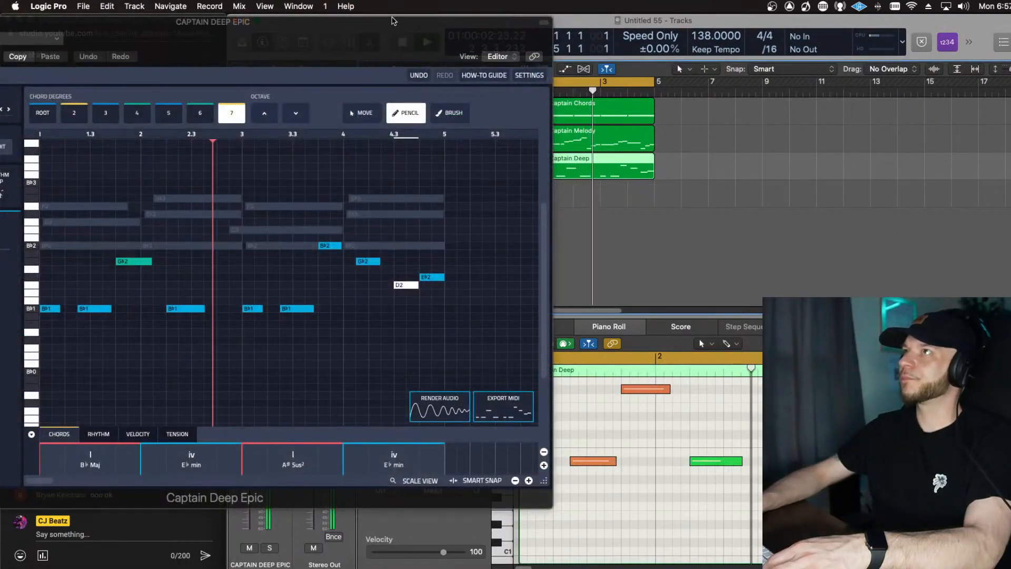
drag(391, 21, 719, 19)
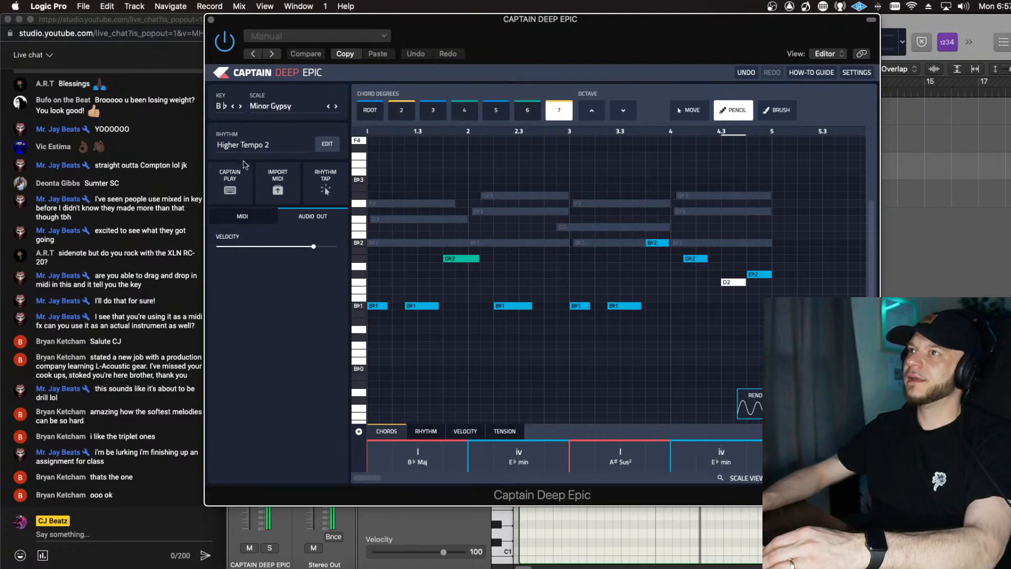
click(212, 20)
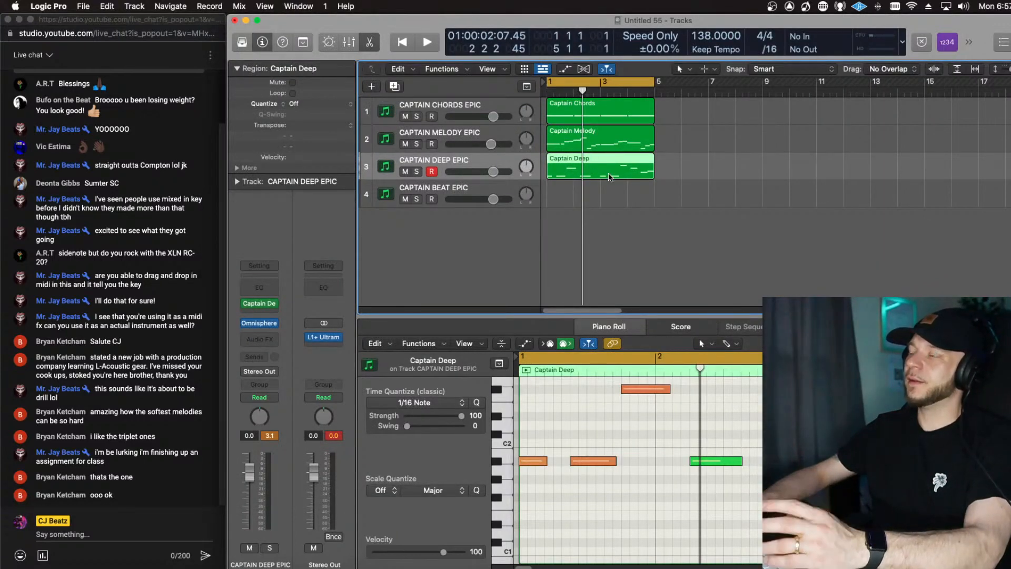
Step: Delete the Captain Chords, Captain Melody and Captain Deep regions from the arrangement
drag(607, 194, 580, 97)
key(Delete)
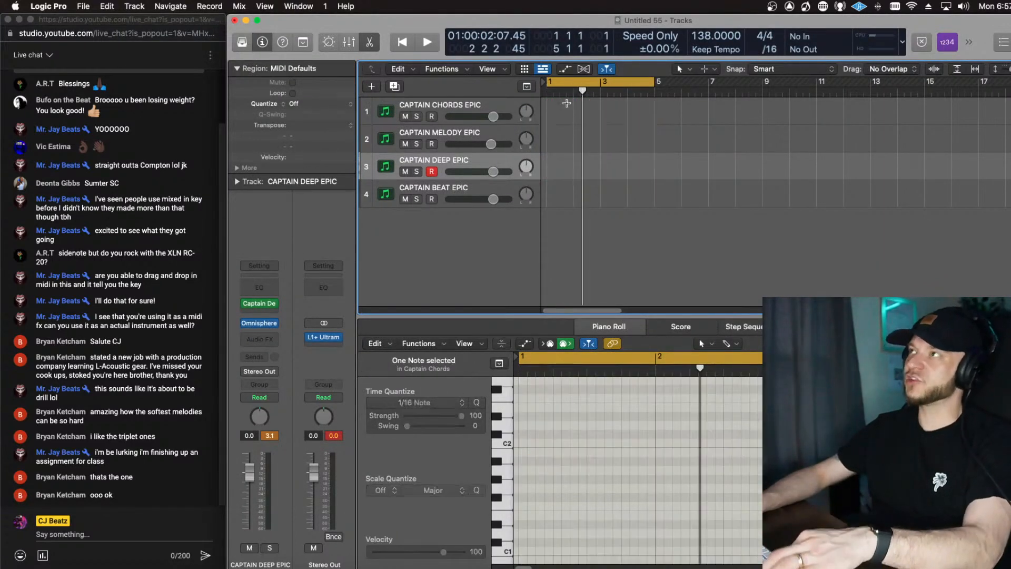
Step: Remove the Captain Chords Epic MIDI effect and the Endless Smile plug-in from the Captain Chords Epic track
click(475, 110)
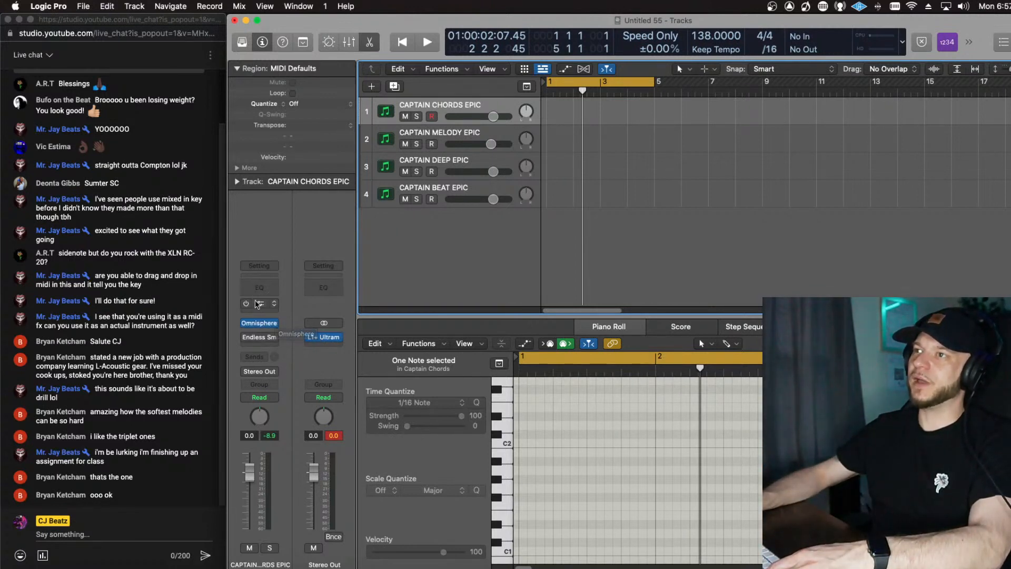
click(273, 303)
click(282, 330)
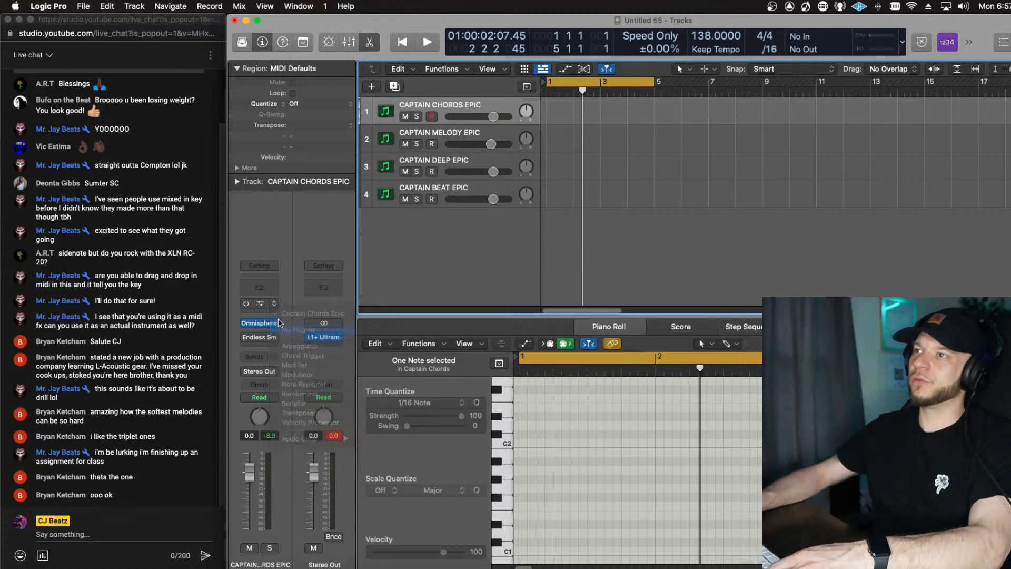
click(274, 337)
mouse_move(293, 362)
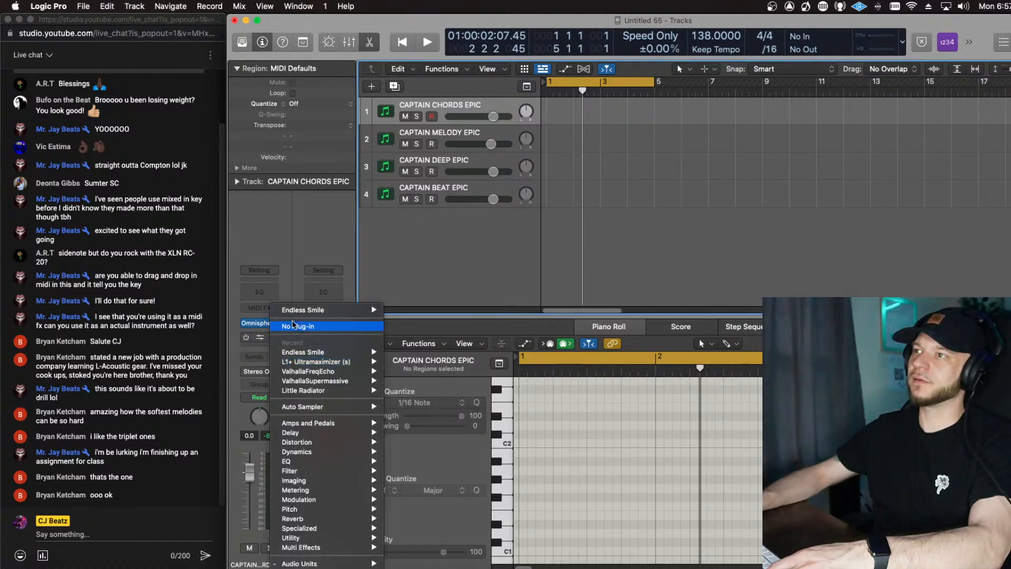
click(295, 326)
click(271, 307)
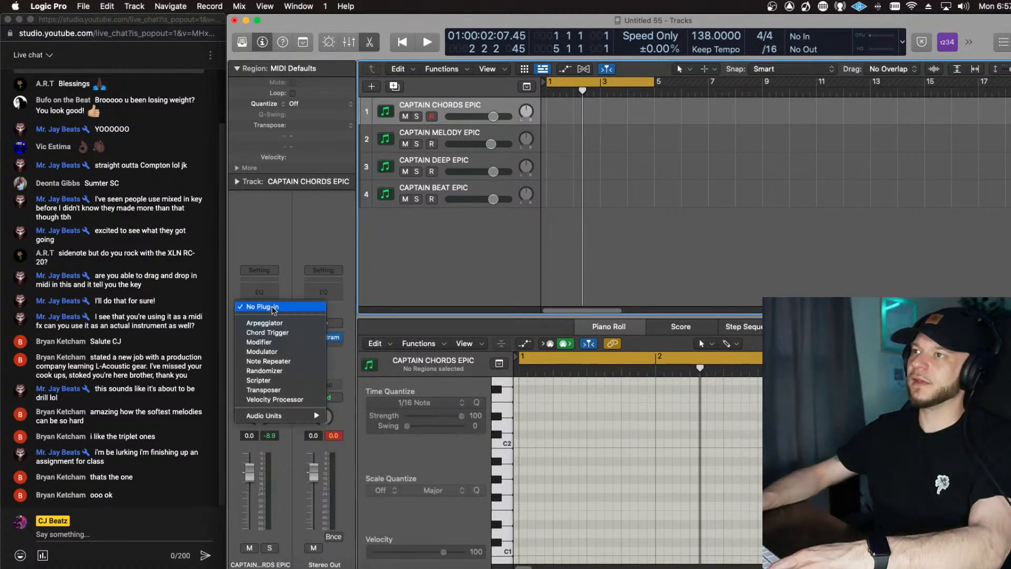
click(287, 260)
Step: Open Omnisphere on the Captain Chords Epic track and filter its patch browser to the Retro Land category
click(266, 323)
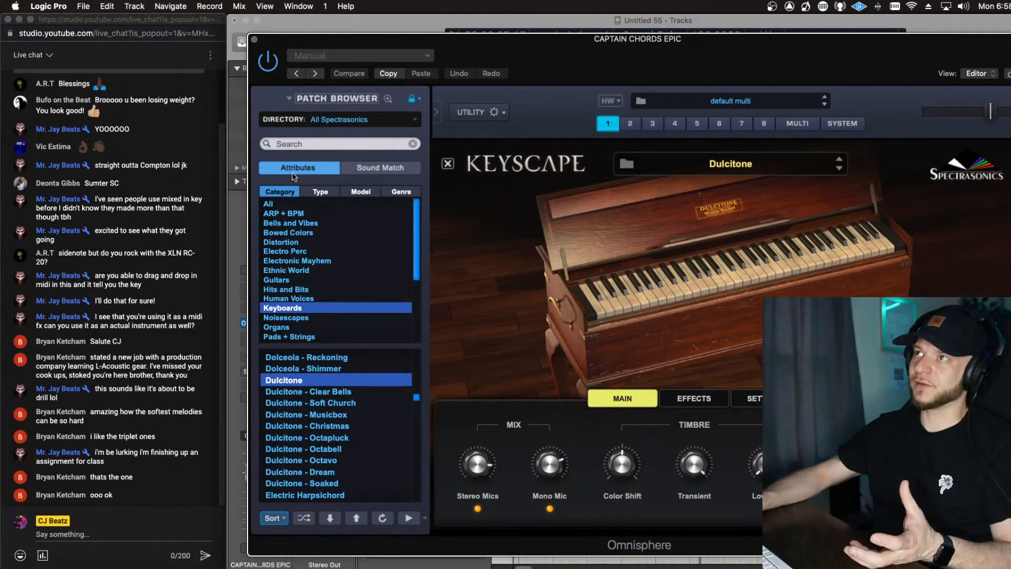
scroll(283, 296, down, 2)
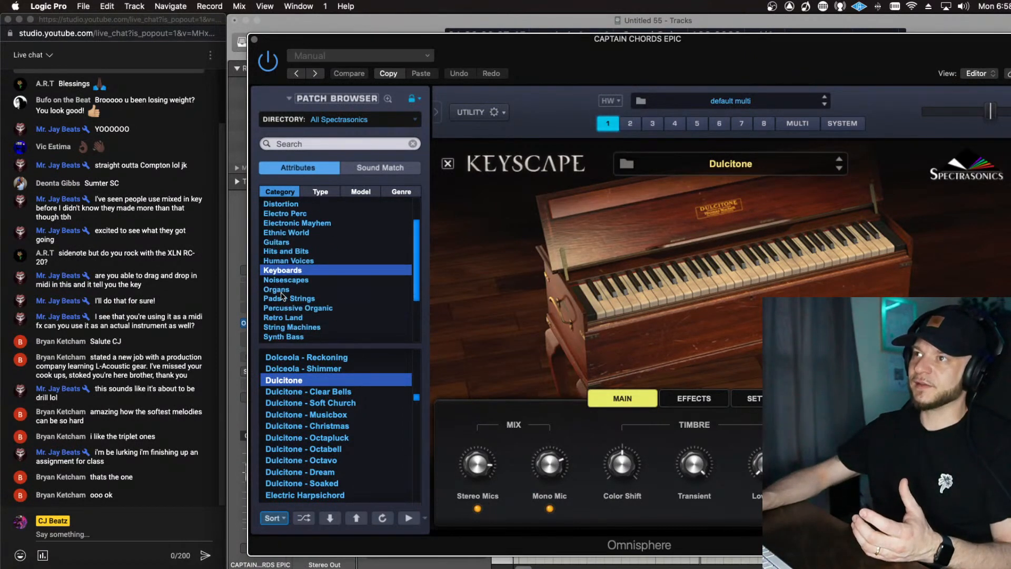
scroll(284, 293, down, 2)
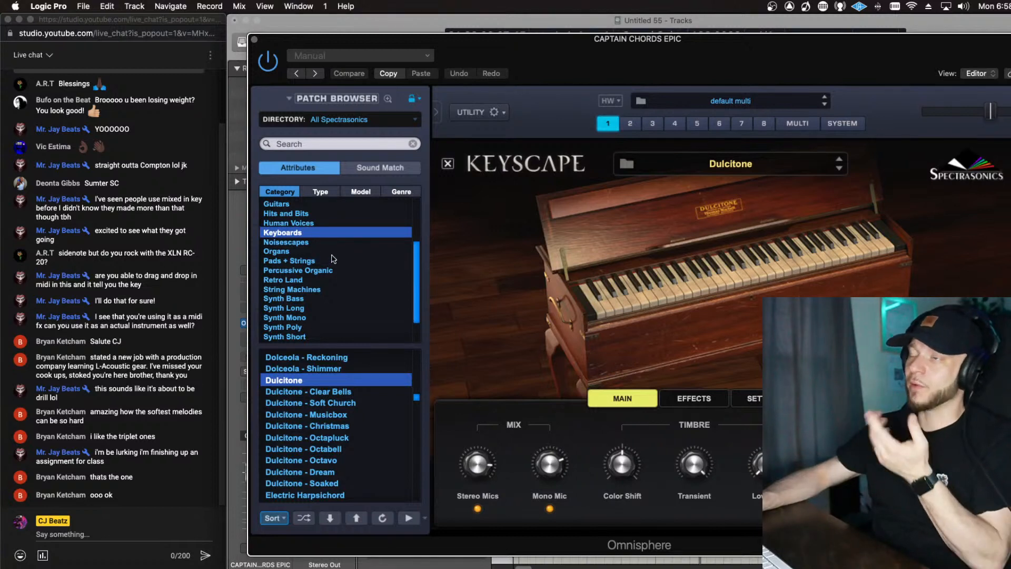
scroll(308, 277, down, 2)
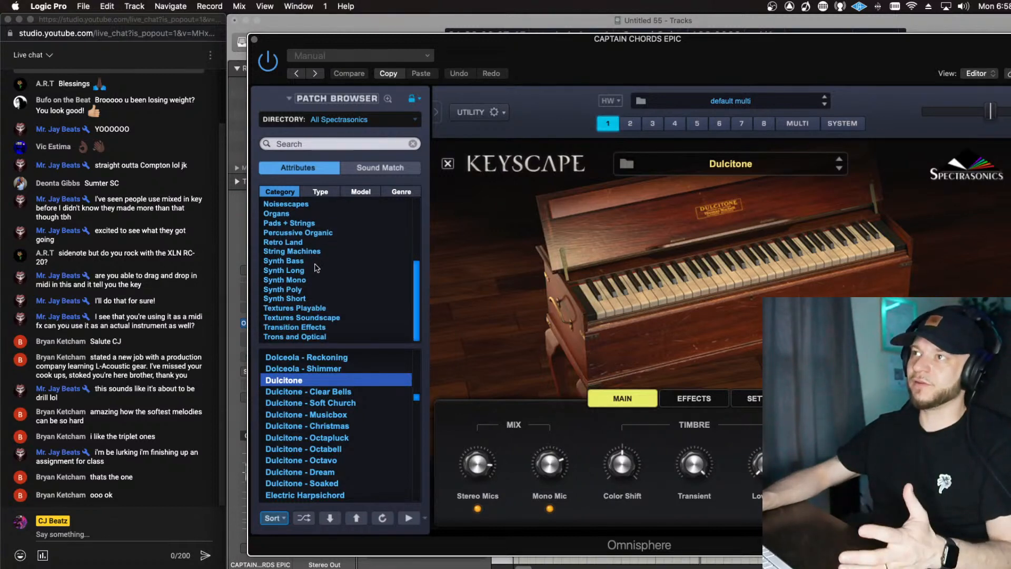
scroll(326, 308, up, 2)
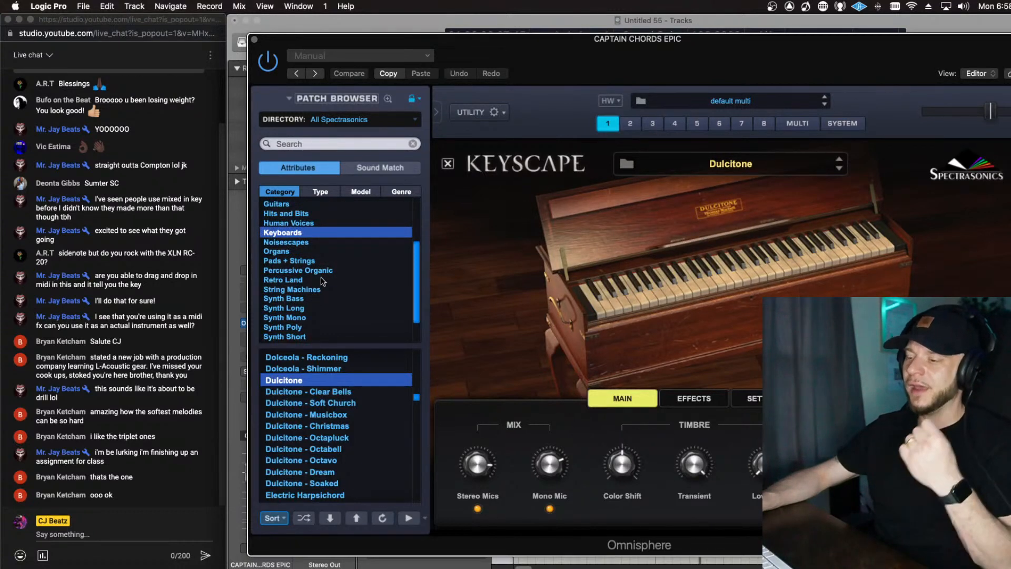
scroll(325, 285, down, 1)
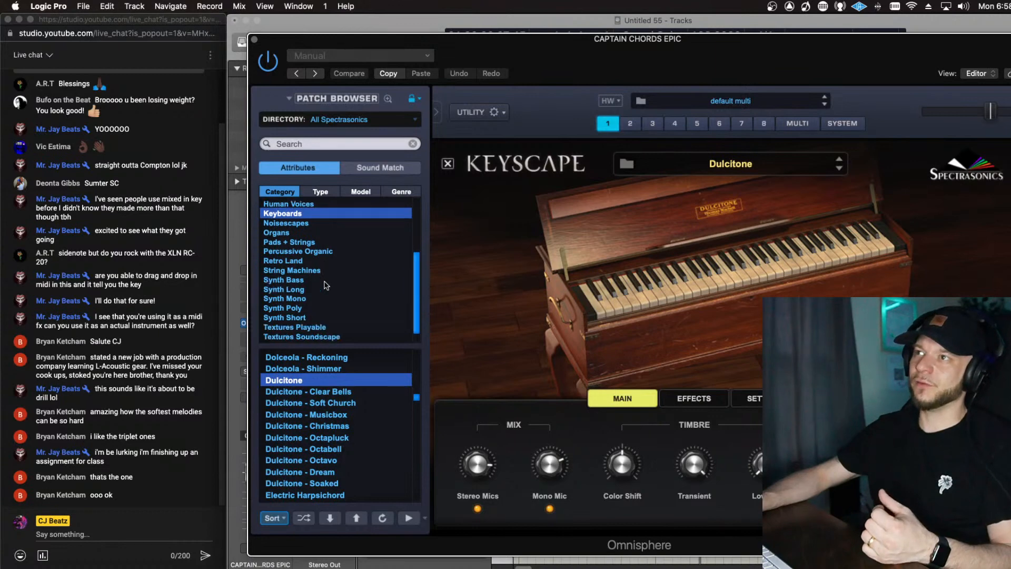
click(313, 262)
scroll(314, 263, down, 1)
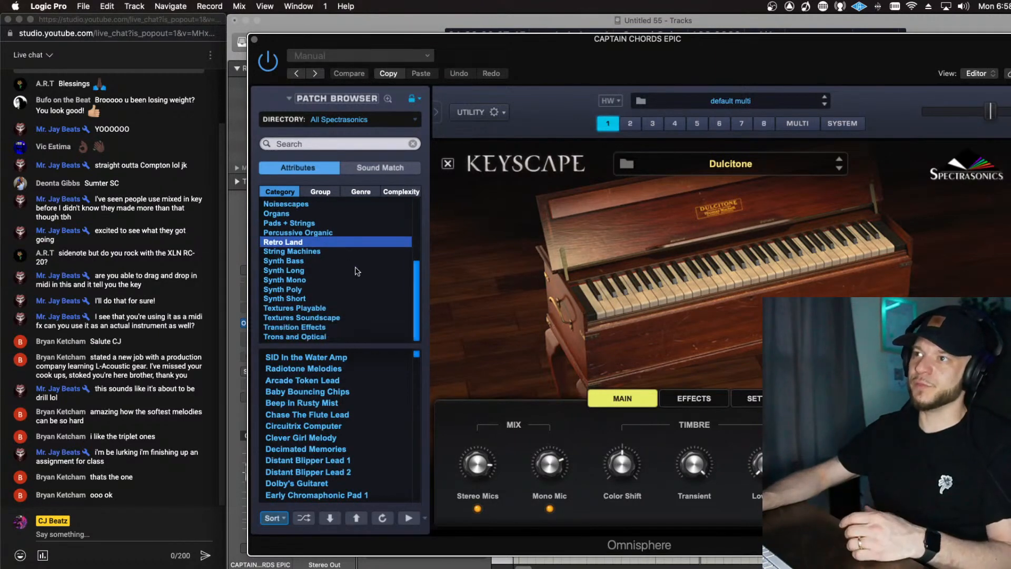
Step: Audition Retro Land patches, including Arcade Token Lead, SID In the Water Amp, Circuitrix Computer, Clever Girl Melody and Decimated Memories
click(348, 379)
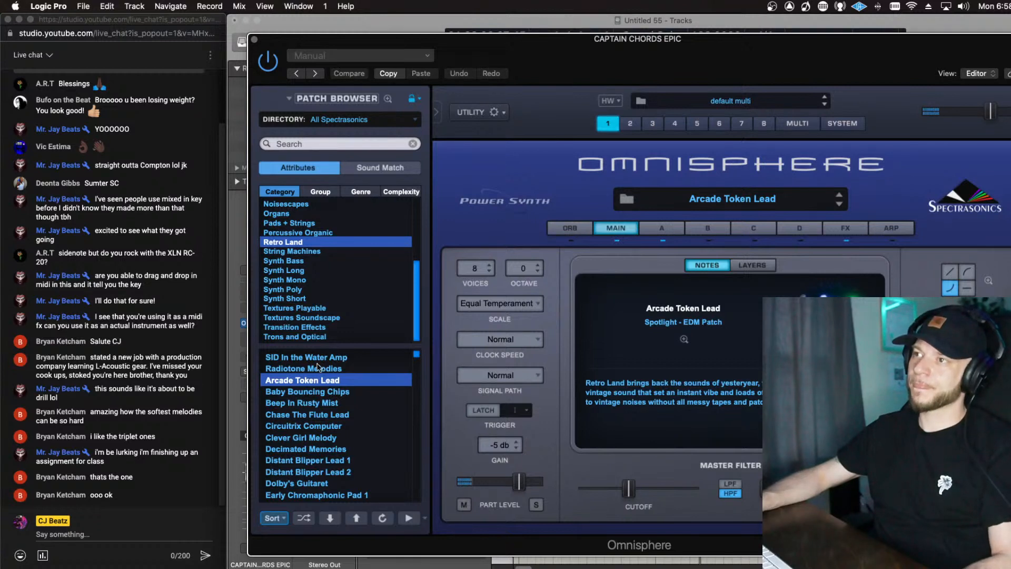
click(311, 357)
click(318, 370)
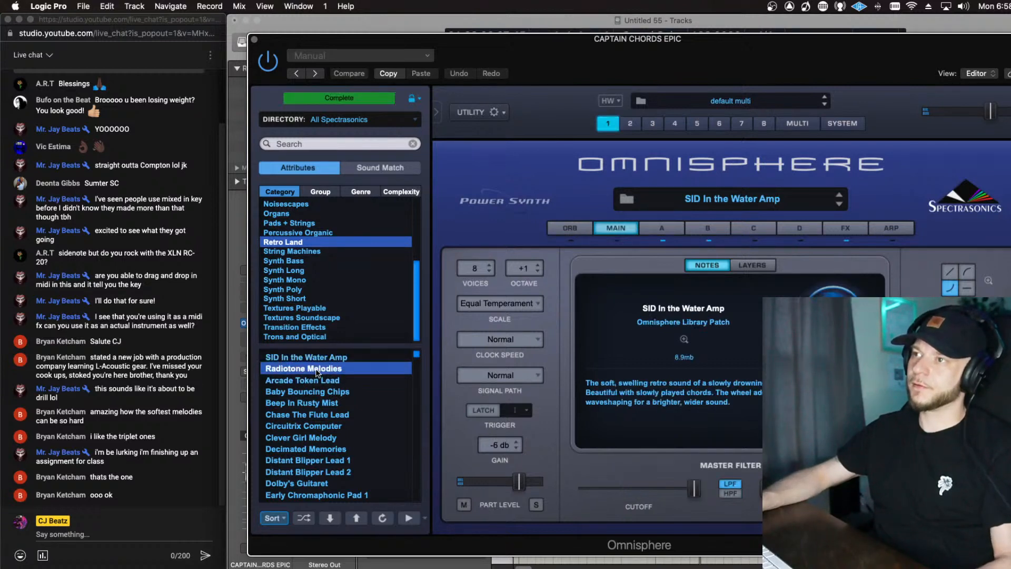
click(313, 402)
click(315, 416)
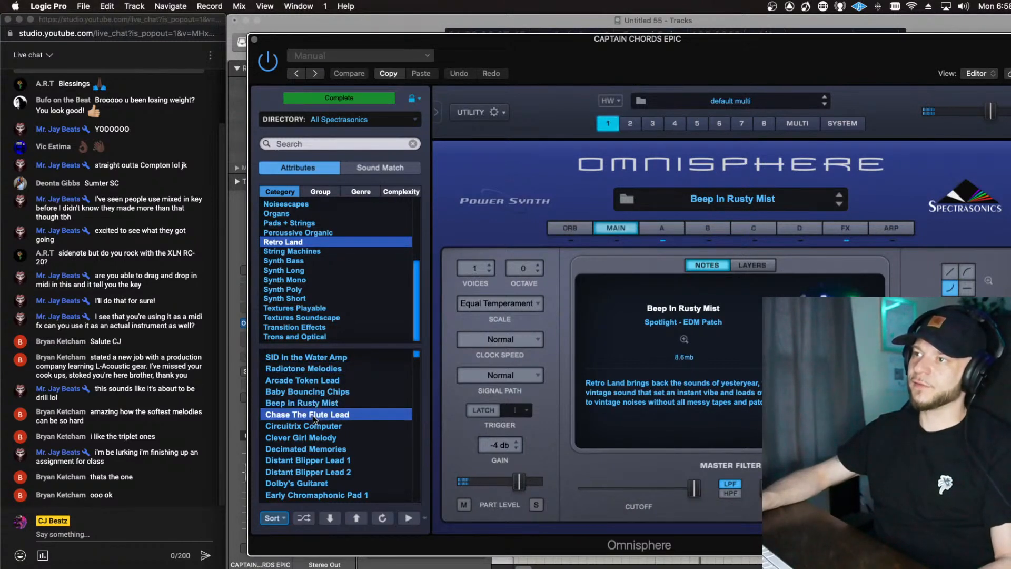
click(316, 428)
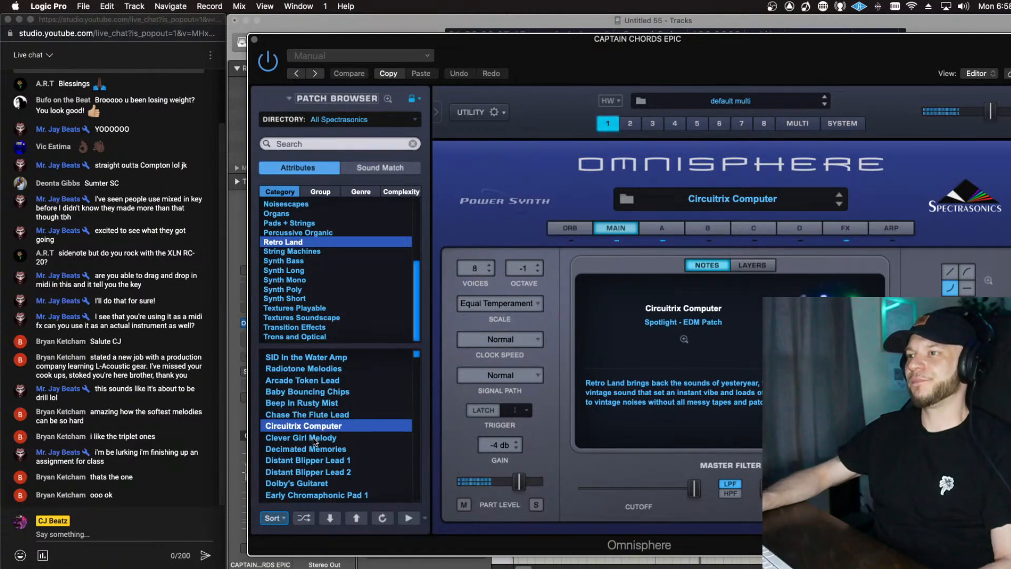
click(314, 438)
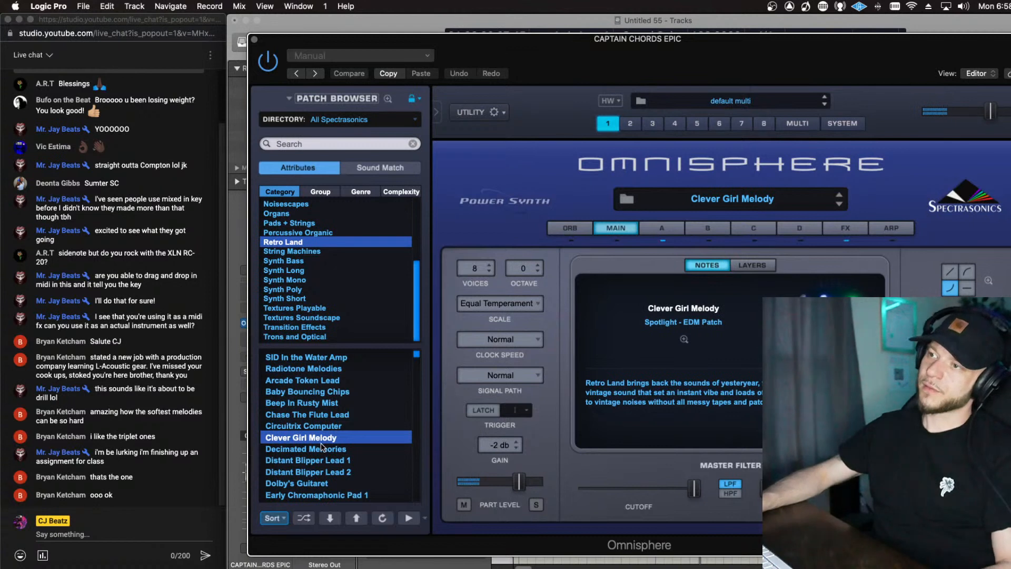
click(324, 449)
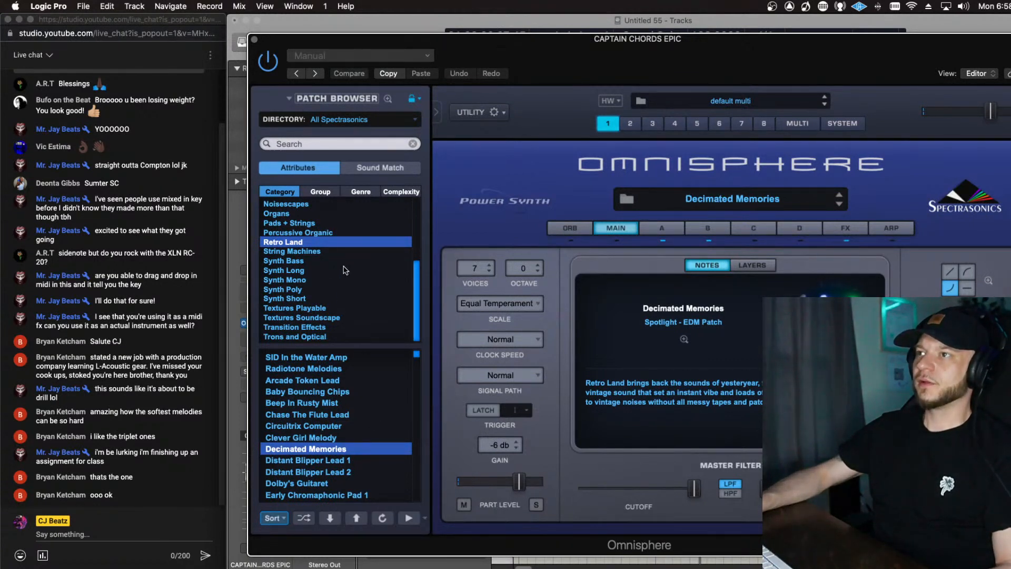
Step: Filter the patches to the Synth Short category and load Blip Tripper Pluck
scroll(349, 283, up, 3)
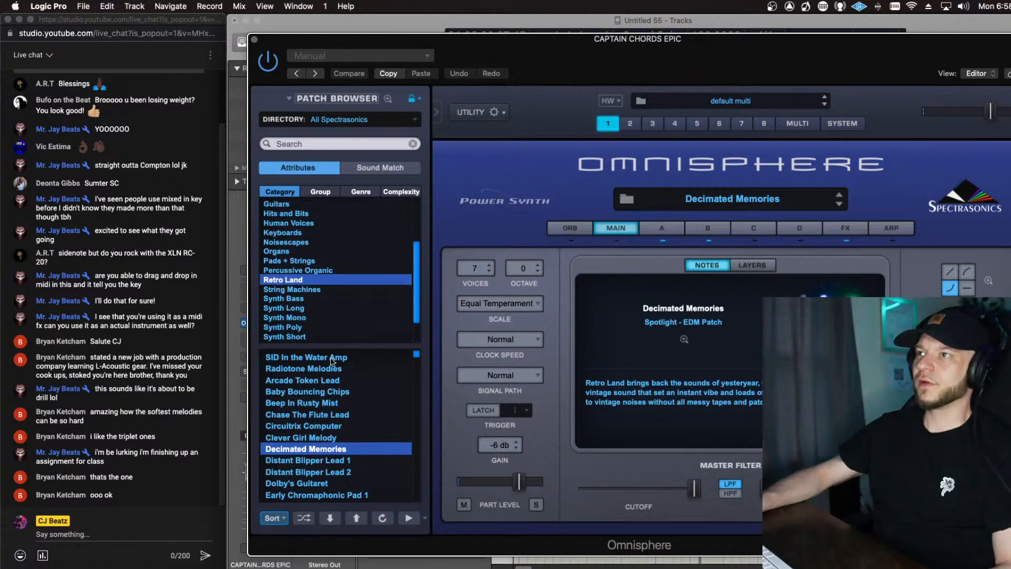
click(296, 327)
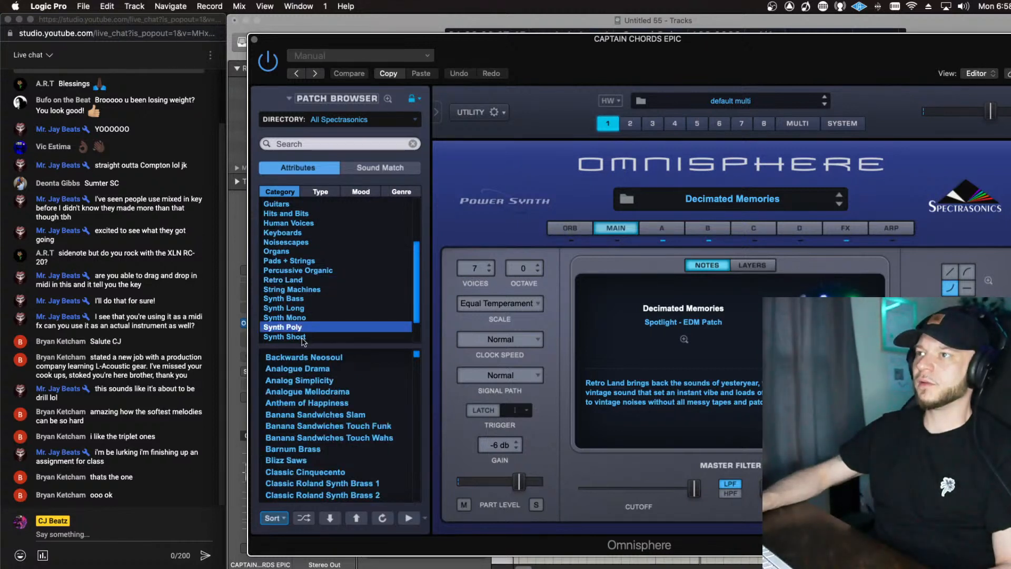
click(295, 336)
click(298, 381)
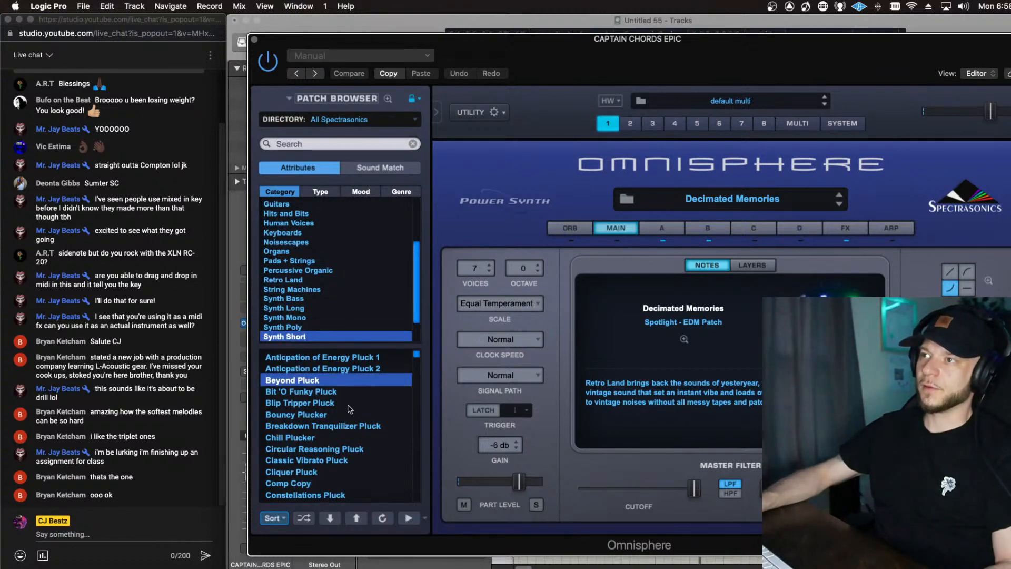
click(328, 402)
Step: Audition the Synth Short patches one after another from Bouncy Plucker through to Metal Heart Altoid Pluck 1
key(Down)
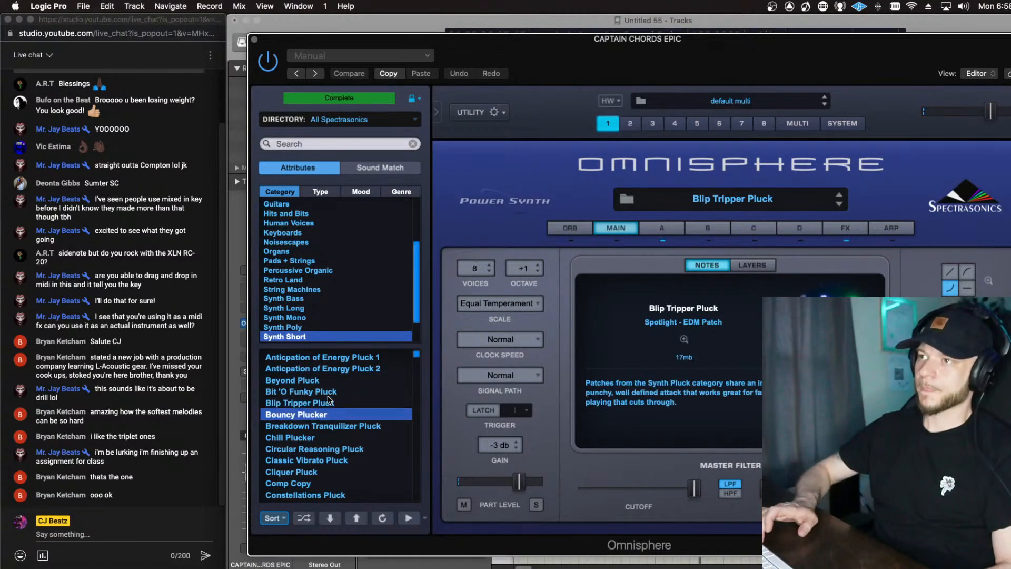
key(Down)
key(Down)
key(Down)
key(Down)
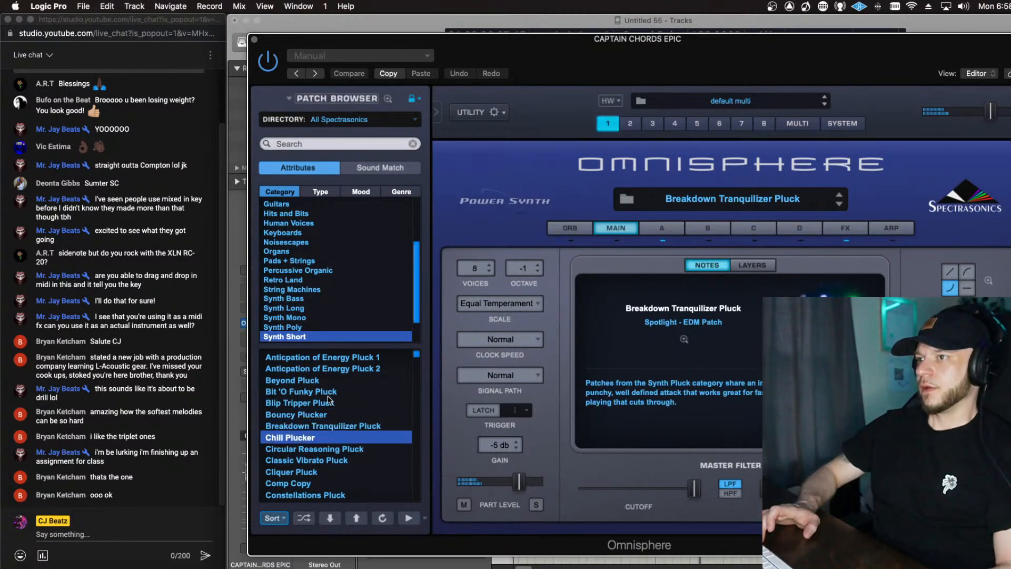
key(Down)
key(Down)
key(Down)
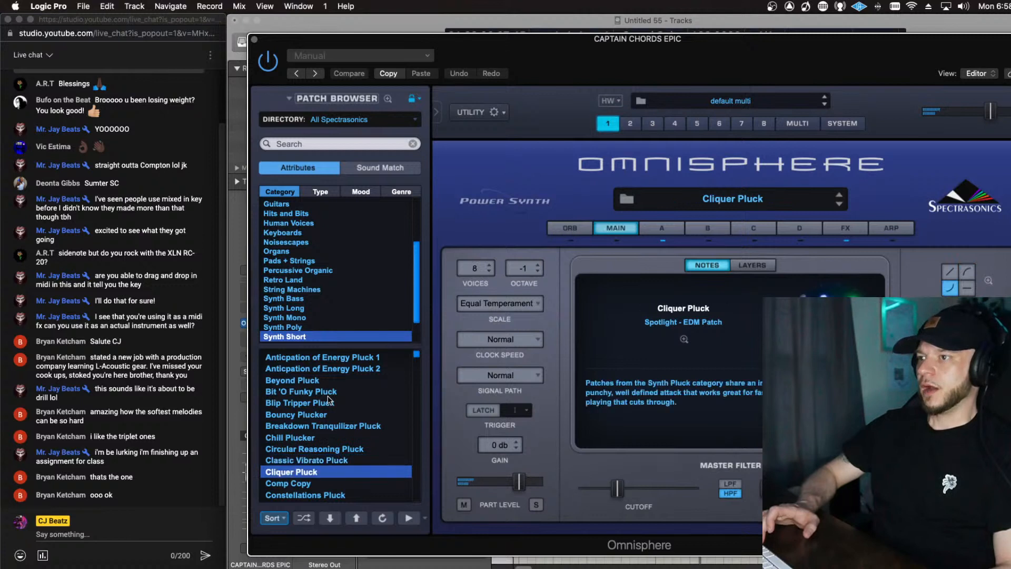
key(Down)
key(Down)
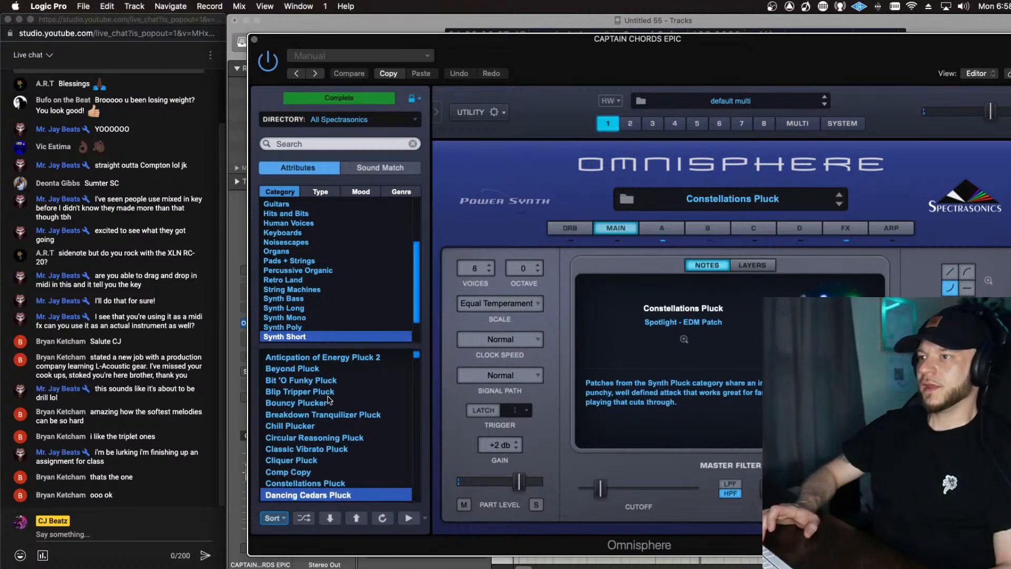
key(Down)
key(Down)
key(Down)
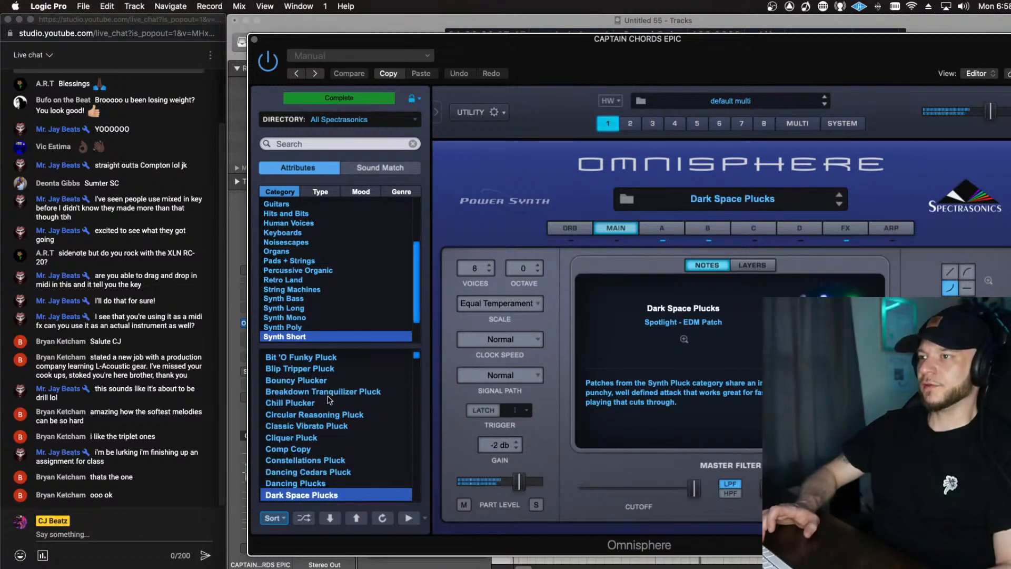
key(Down)
key(Down)
key(Down)
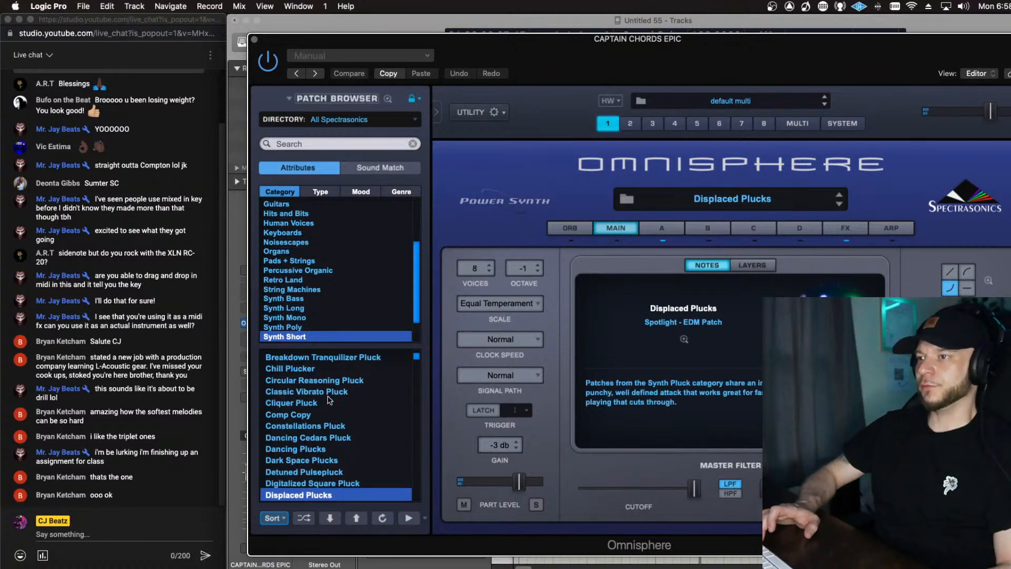
key(Down)
key(Down)
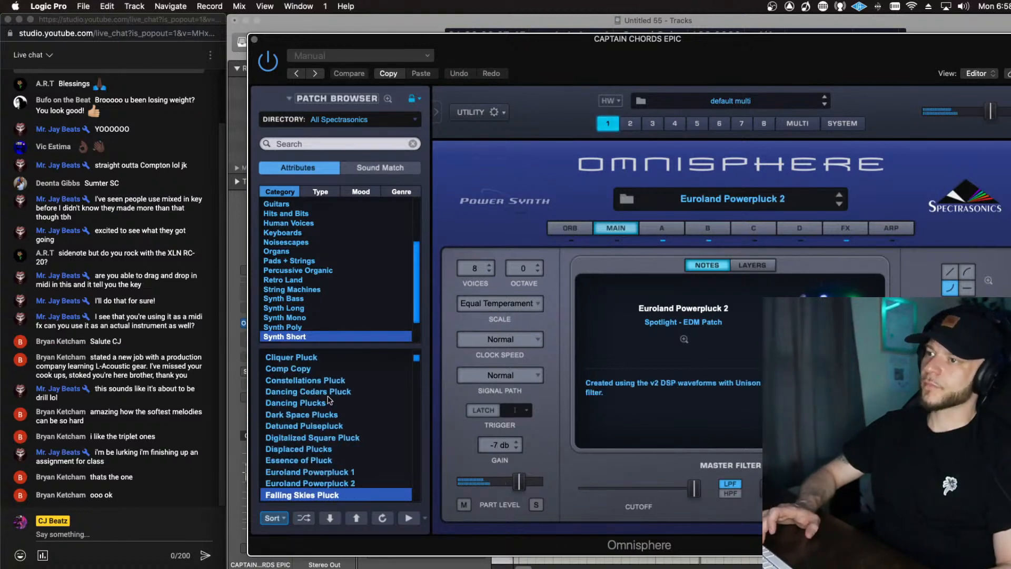
key(Down)
key(Down)
key(Down)
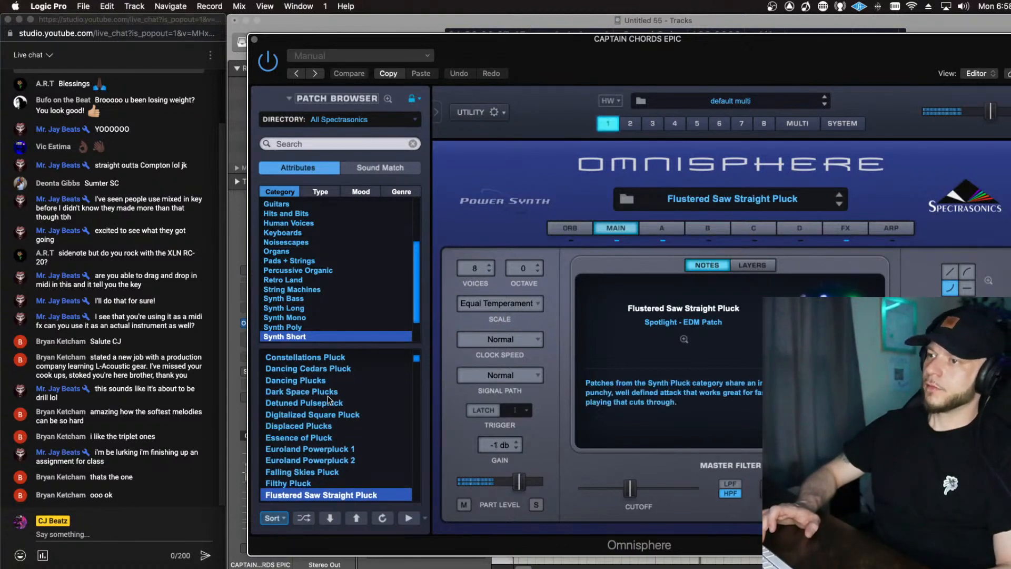
key(Down)
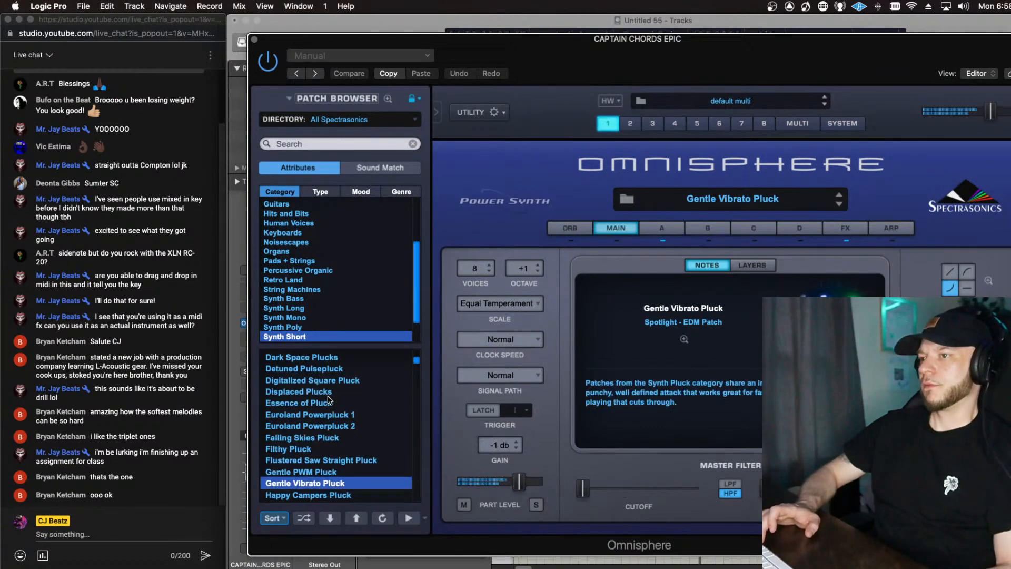
key(Down)
key(Down)
key(Down)
key(Down)
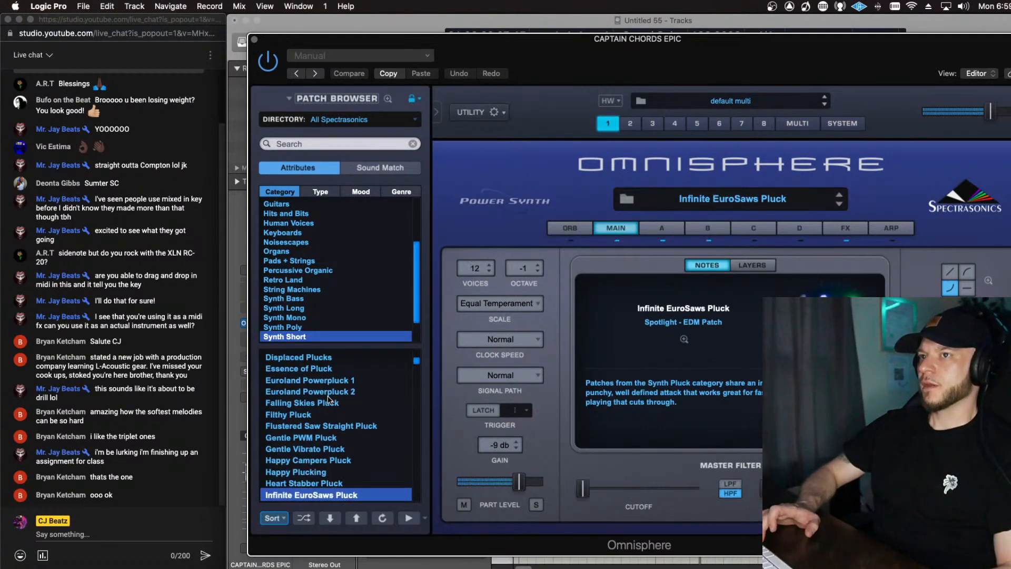
key(Down)
key(Down)
key(Down)
key(Down)
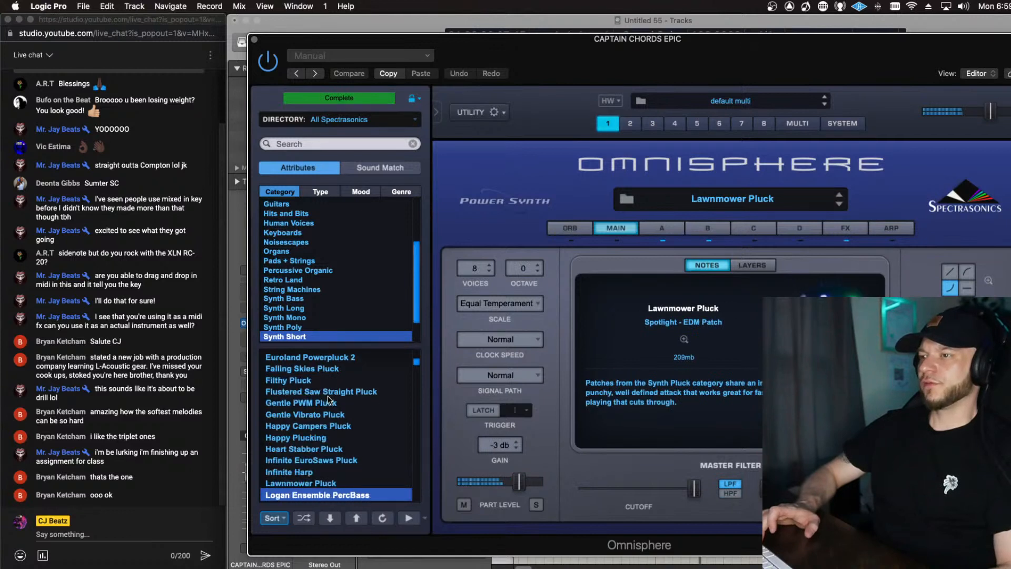
key(Down)
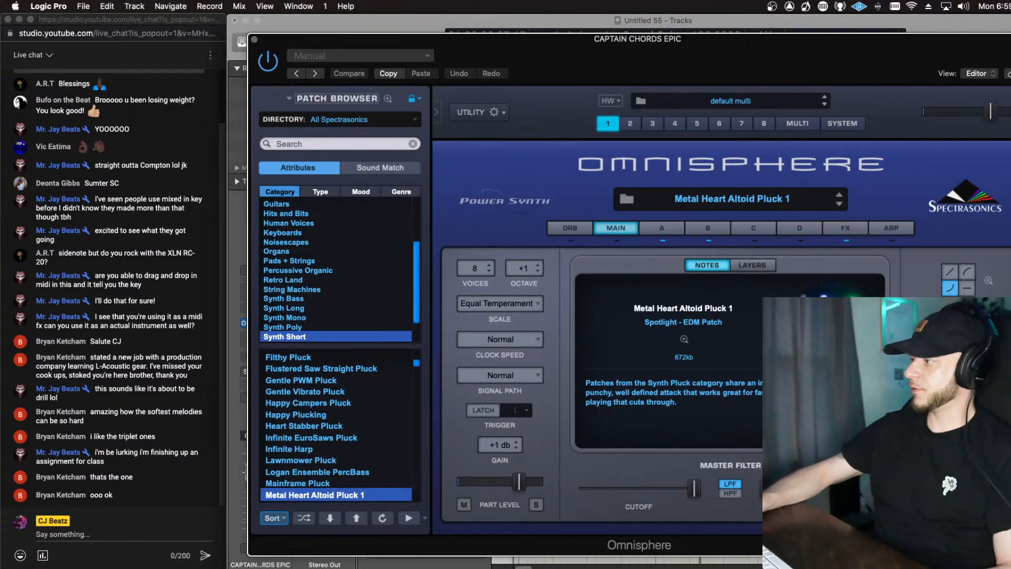
Step: Switch to the YouTube Studio live stream window in Chrome, check it and minimize it
key(super+Tab)
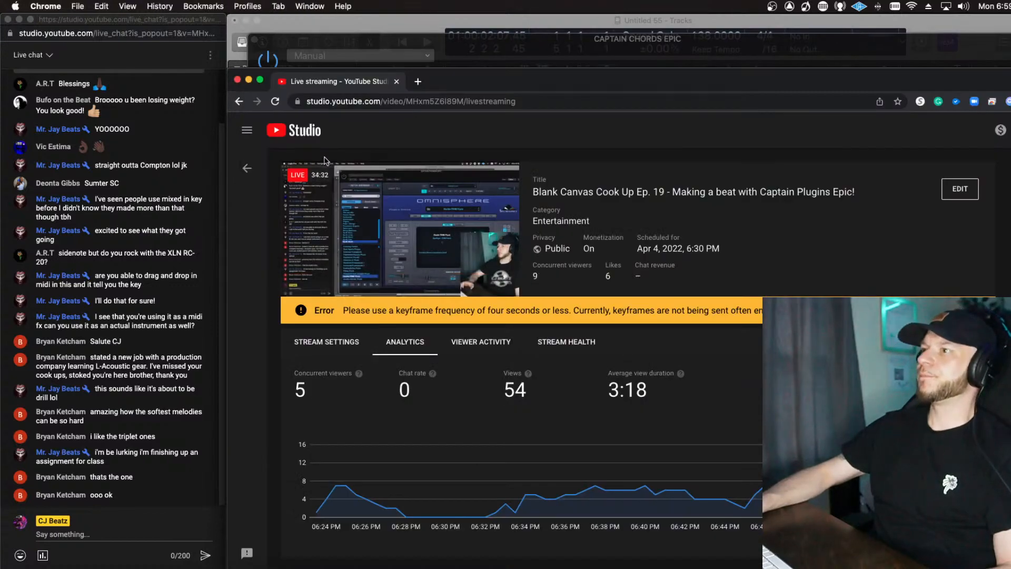
click(250, 80)
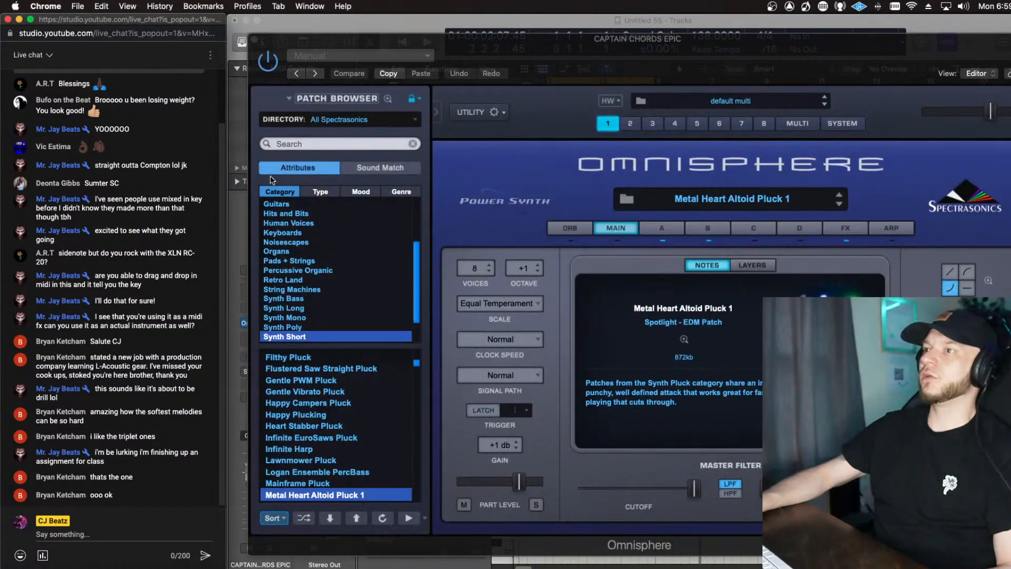
Step: Audition the Synth Short patches from Orbital Delusions Pluck downward and load Pluck and Playtime 2
scroll(358, 427, down, 2)
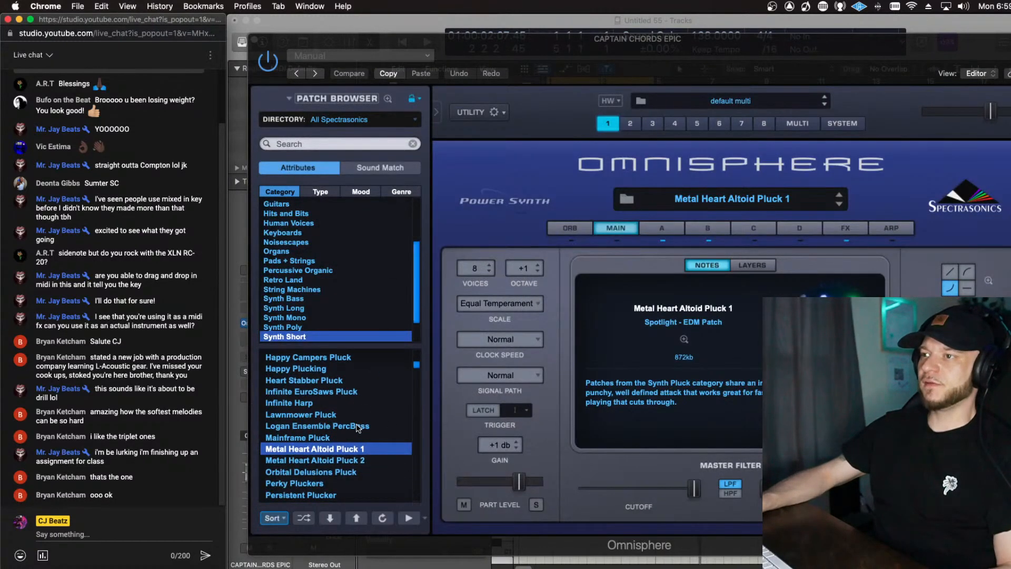
scroll(308, 400, down, 2)
click(327, 425)
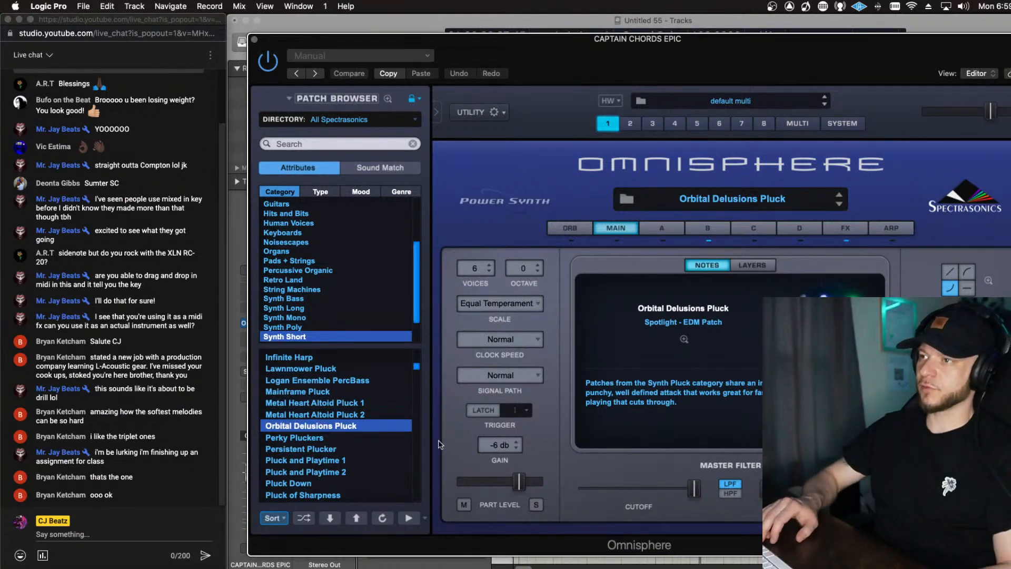
key(Down)
key(Down)
key(Down)
key(Down)
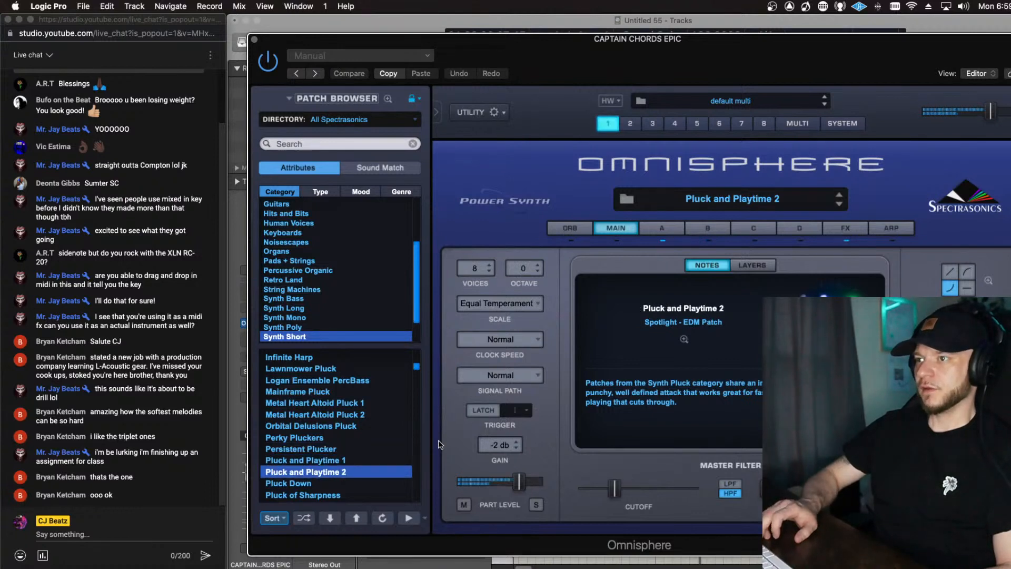
key(Down)
key(Up)
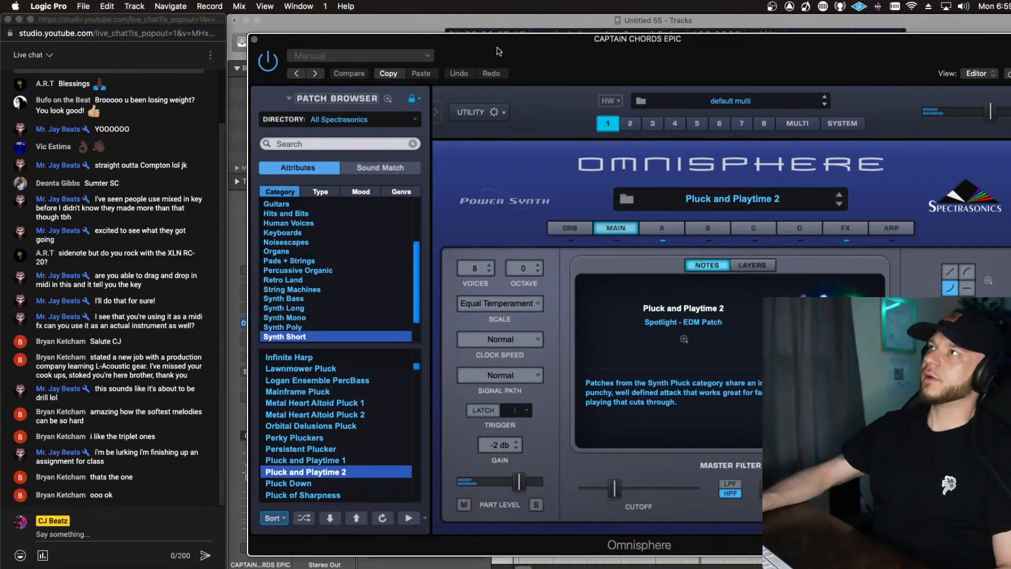
Step: Insert the Captain Chords Epic MIDI effect on the CAPTAIN CHORDS EPIC track
drag(498, 51, 518, 202)
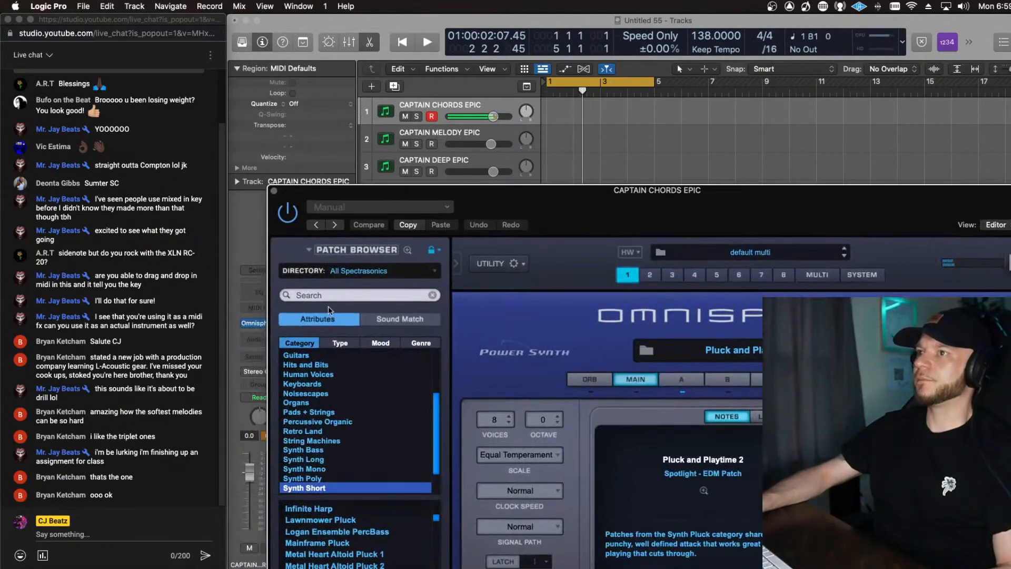
click(257, 308)
mouse_move(310, 416)
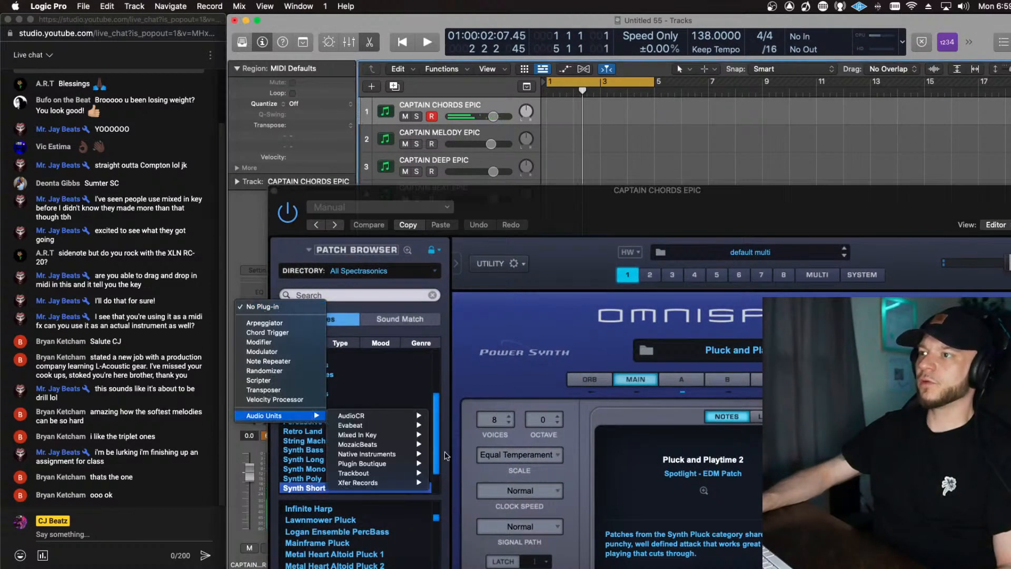
mouse_move(390, 424)
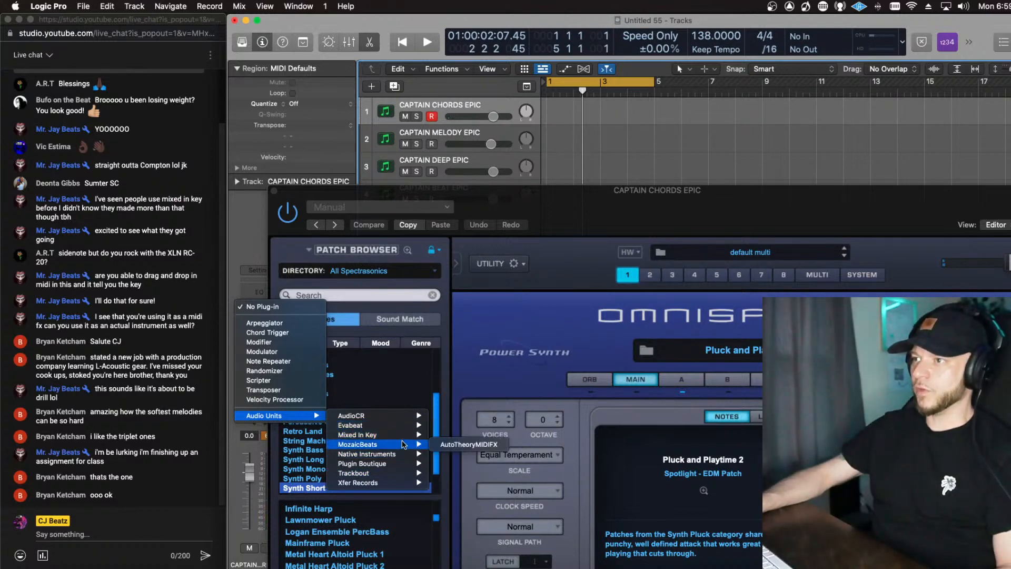
click(499, 445)
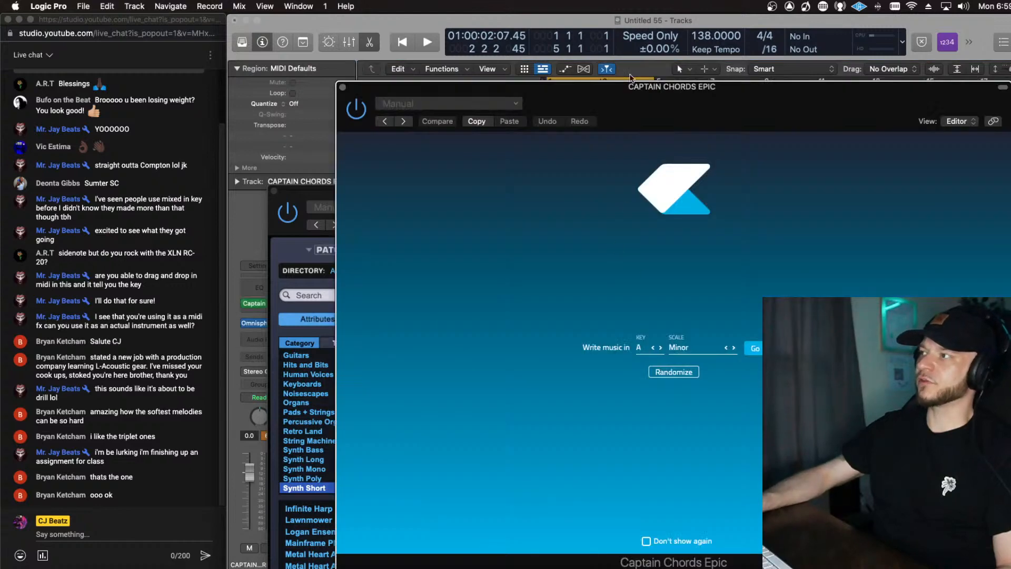
Step: Set the key to B♭ and the scale to Melodic Minor, and open the chord editor with those settings
drag(647, 93, 502, 99)
click(506, 355)
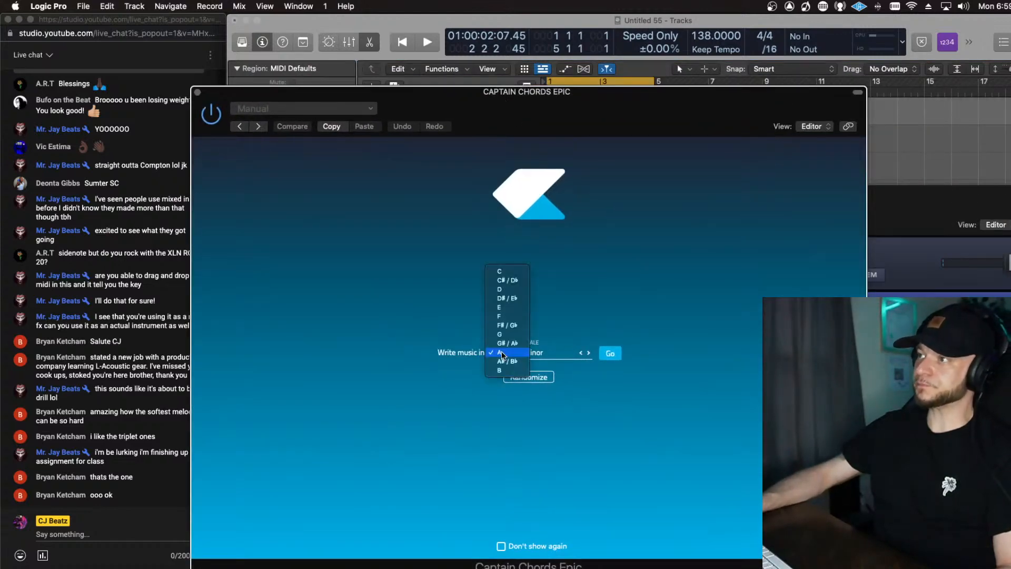
click(511, 362)
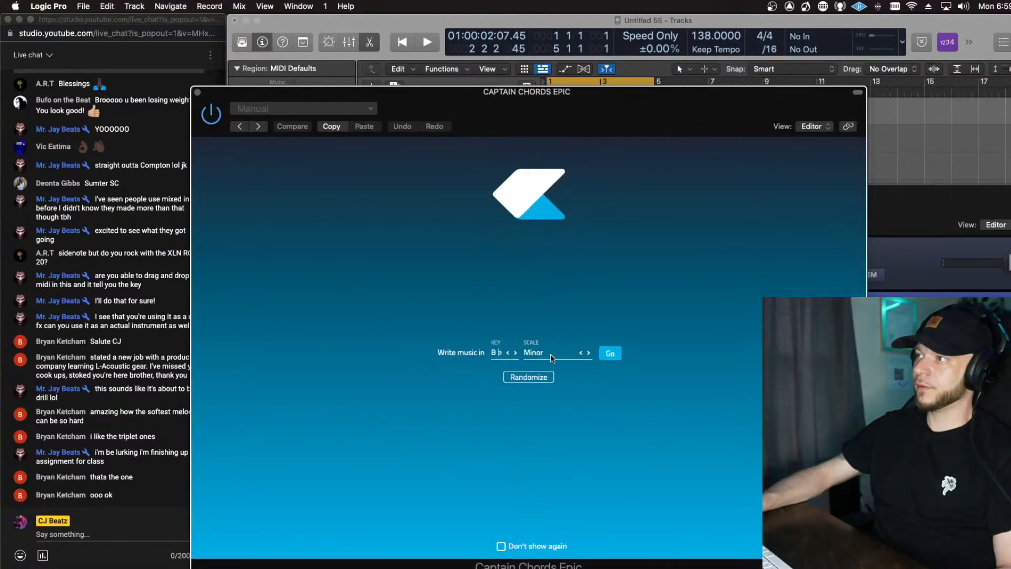
click(550, 354)
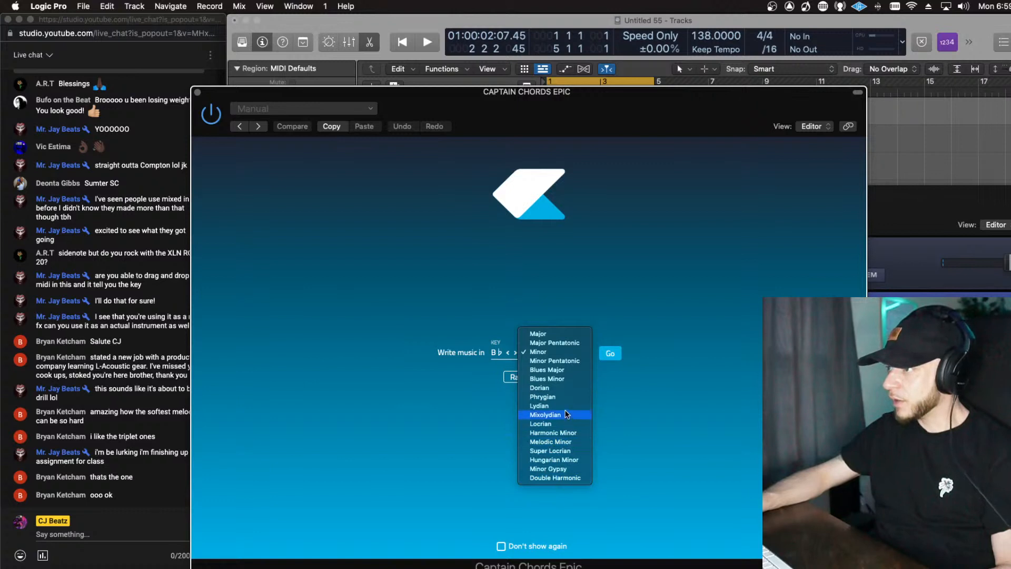
click(576, 443)
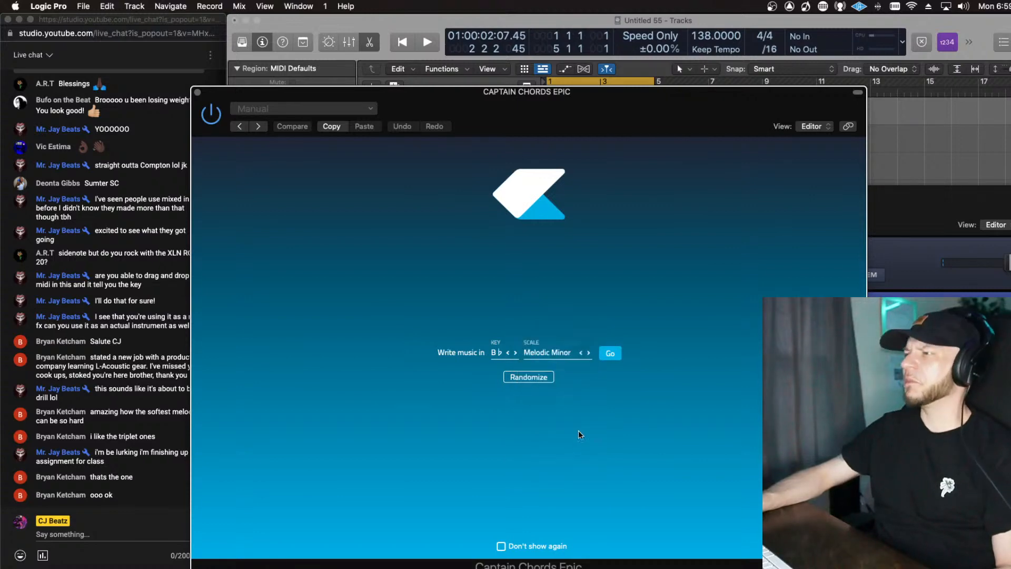
click(611, 353)
Step: Add the i chord, lower it one octave and audition the Melodic Minor chords from i through vi°
click(357, 167)
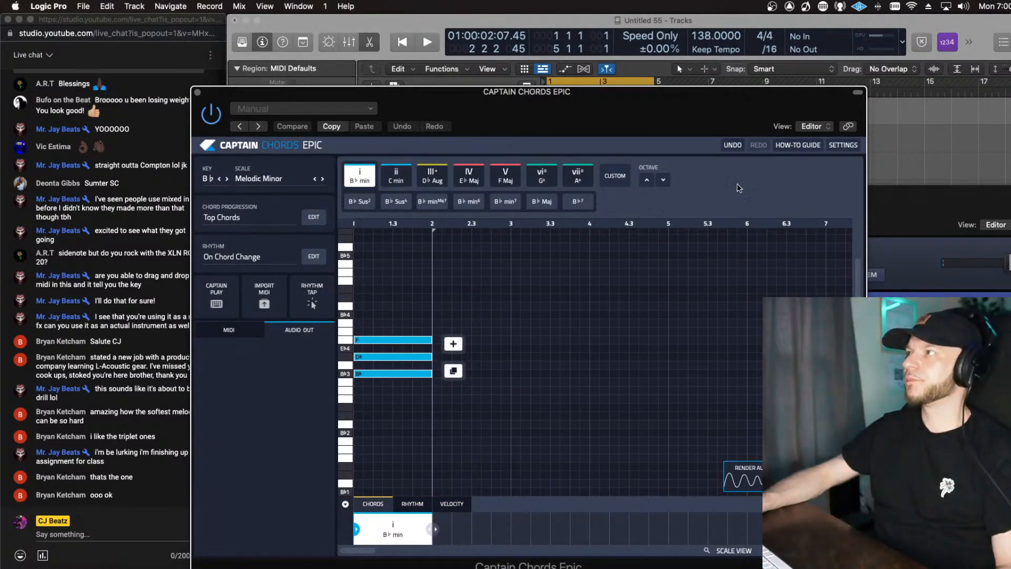
click(663, 181)
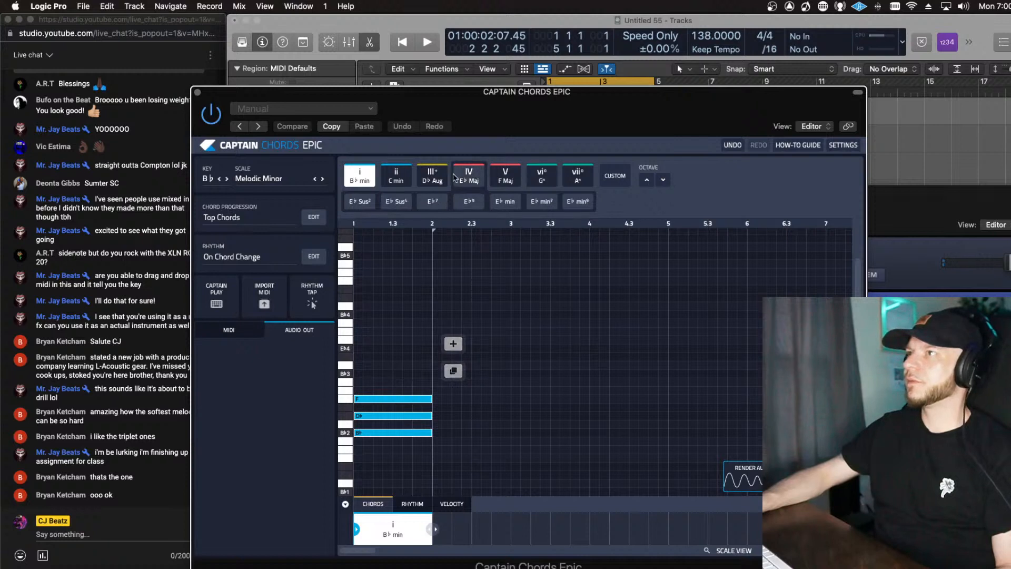
click(396, 176)
click(432, 176)
click(466, 183)
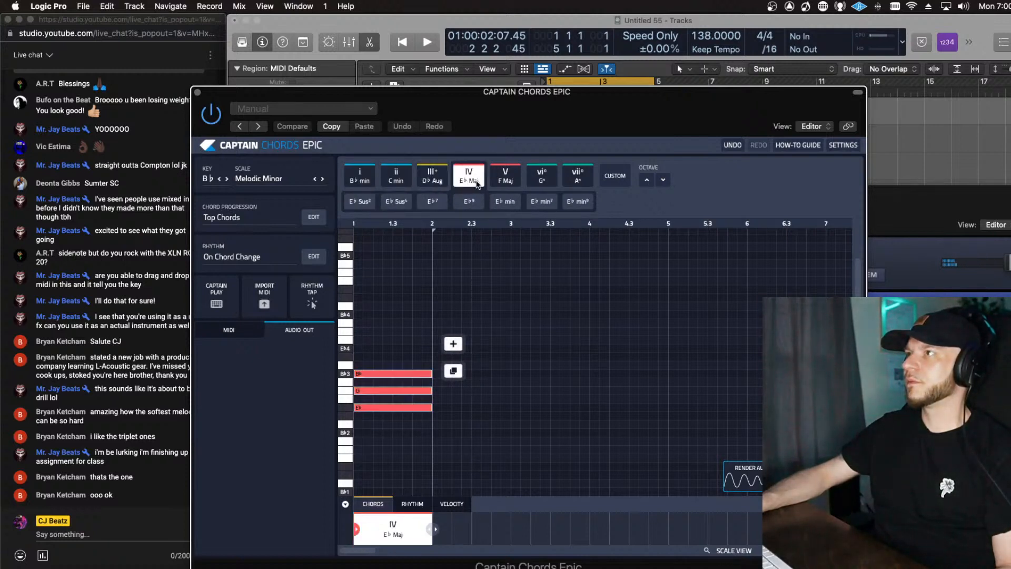
click(504, 182)
click(542, 182)
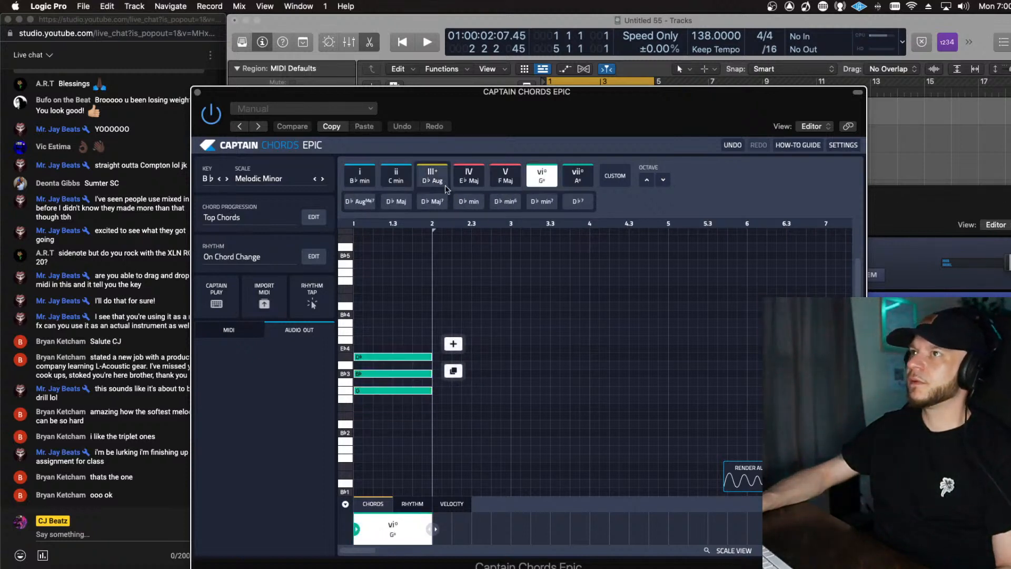
Step: Change the scale to Harmonic Minor, audition its chords from i through vii° and return to the i chord
click(261, 178)
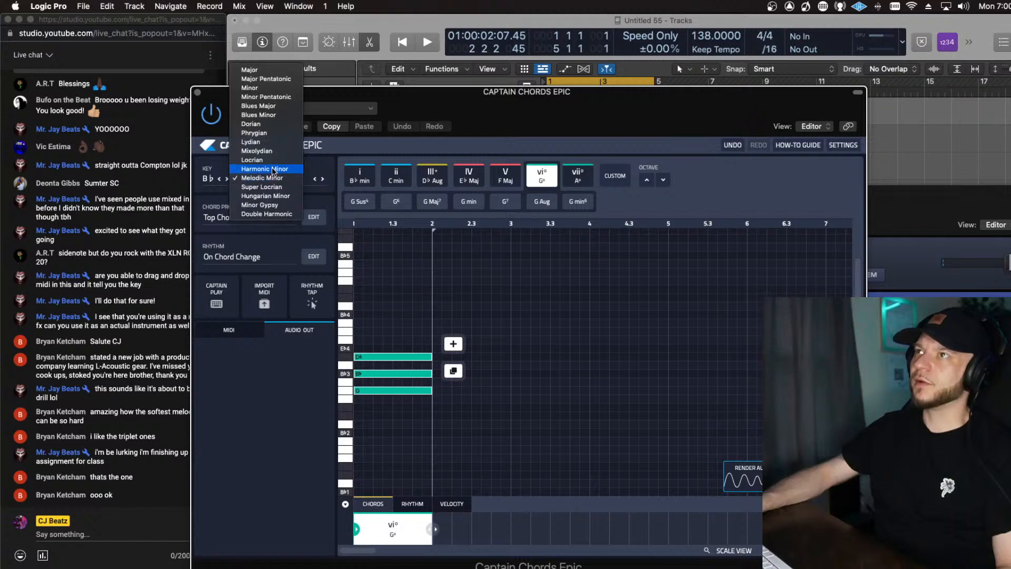
click(264, 169)
click(360, 175)
click(396, 177)
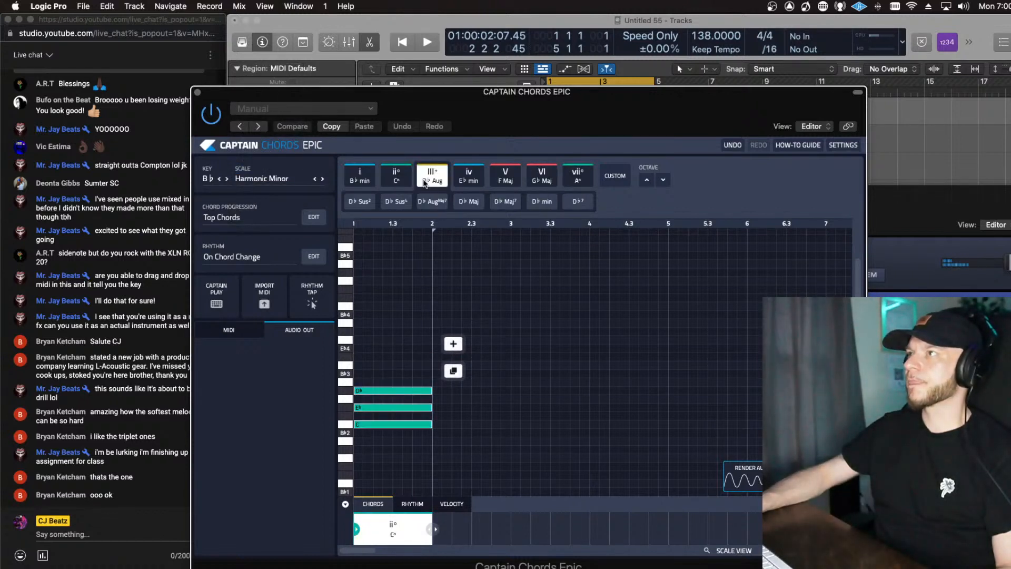
click(432, 177)
click(468, 177)
click(505, 176)
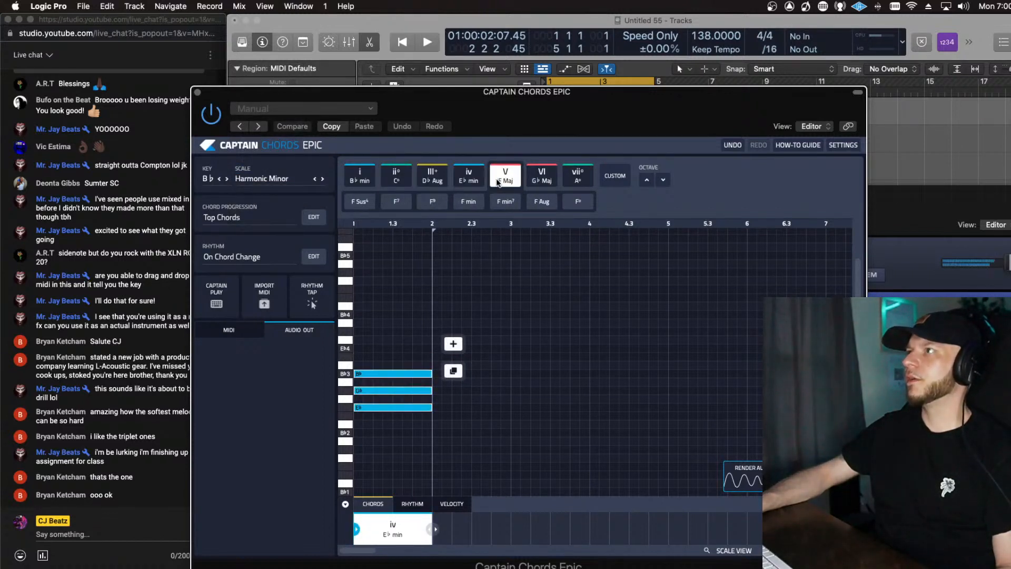
click(542, 177)
click(578, 177)
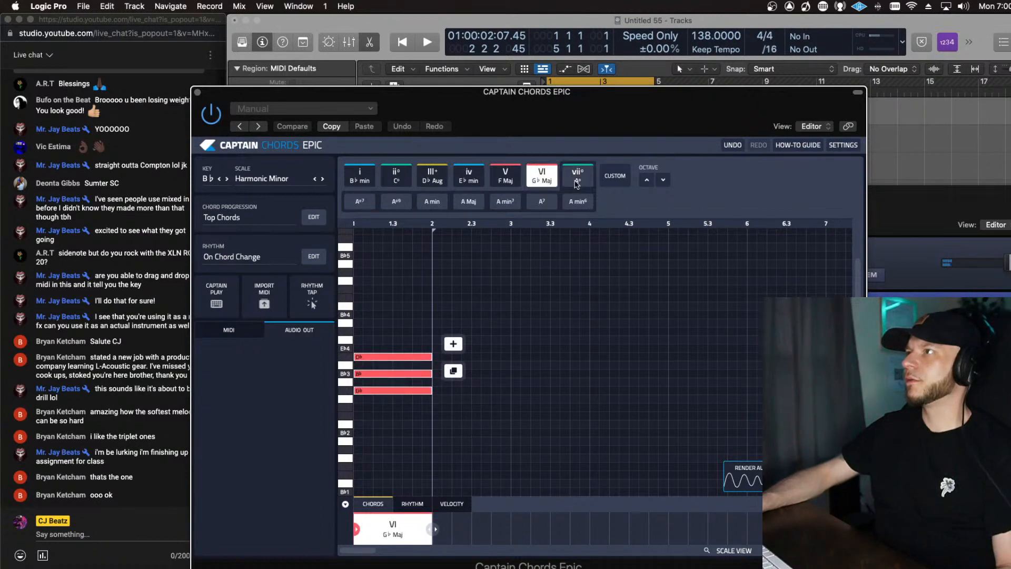
click(360, 176)
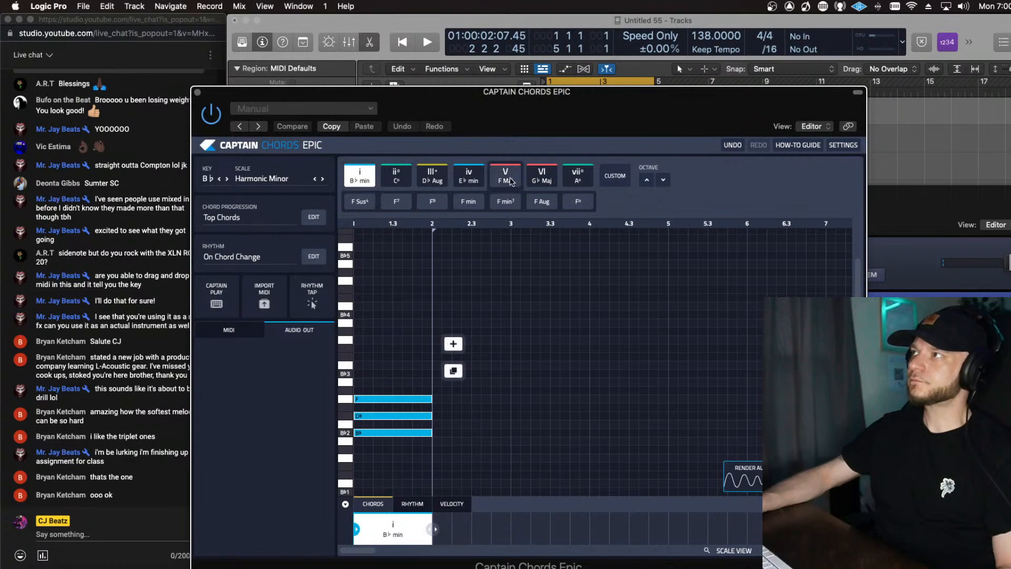
Step: Choose the R&B progression bank, try Melodic Minor Chords and load the Harmonic Minor Chords progression
drag(616, 111, 670, 102)
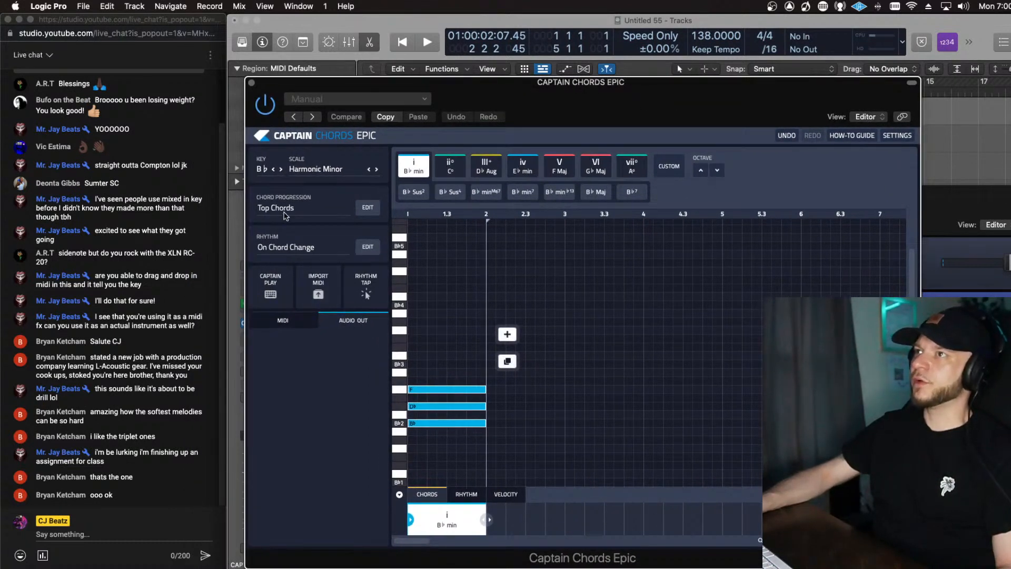
click(284, 211)
click(450, 179)
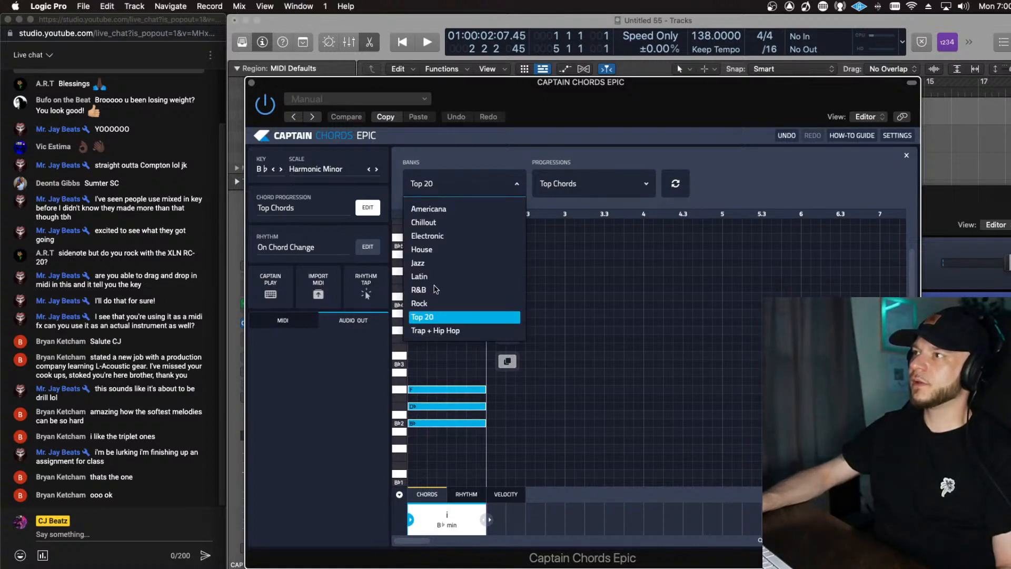
click(422, 290)
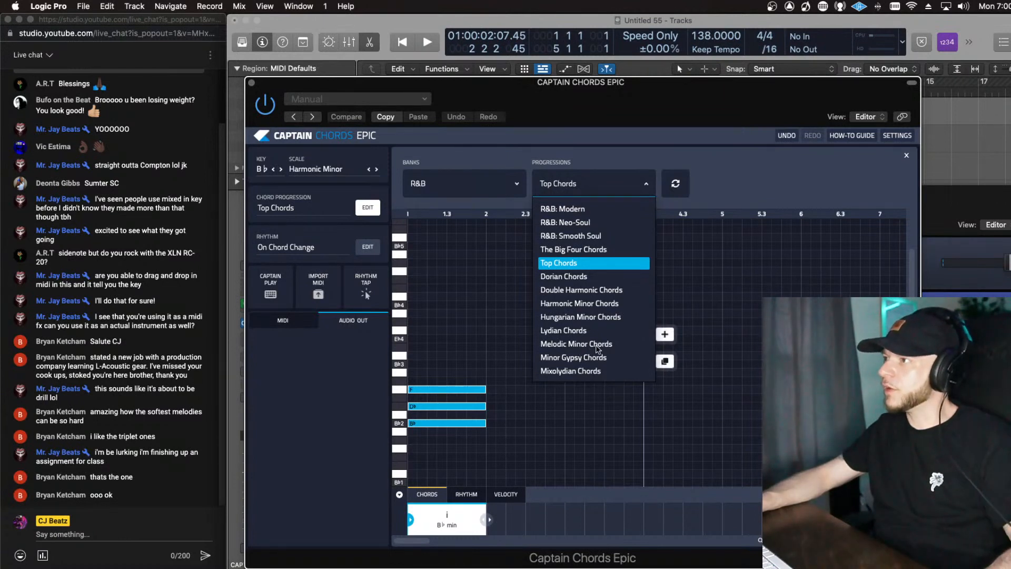
click(598, 345)
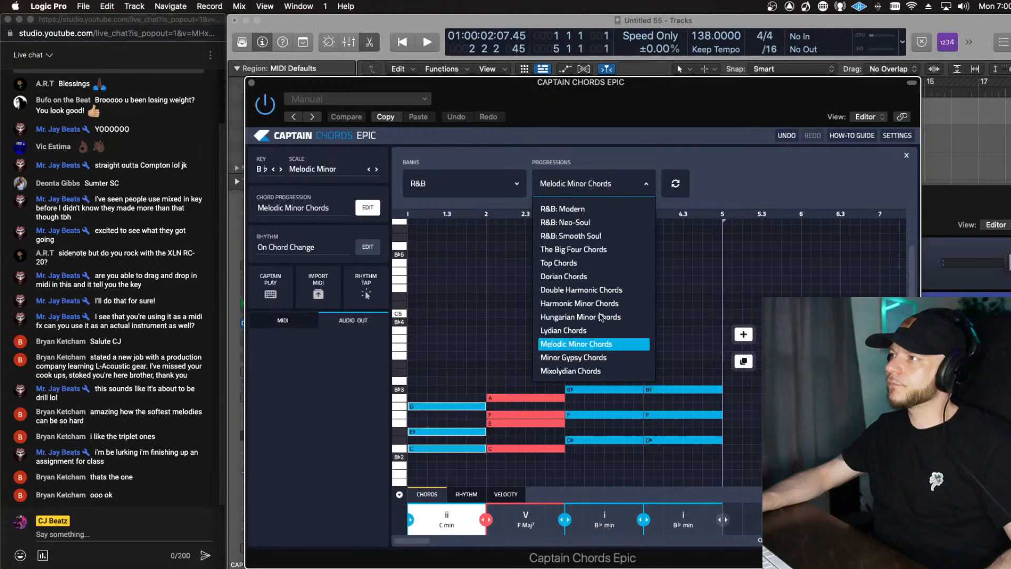
click(627, 304)
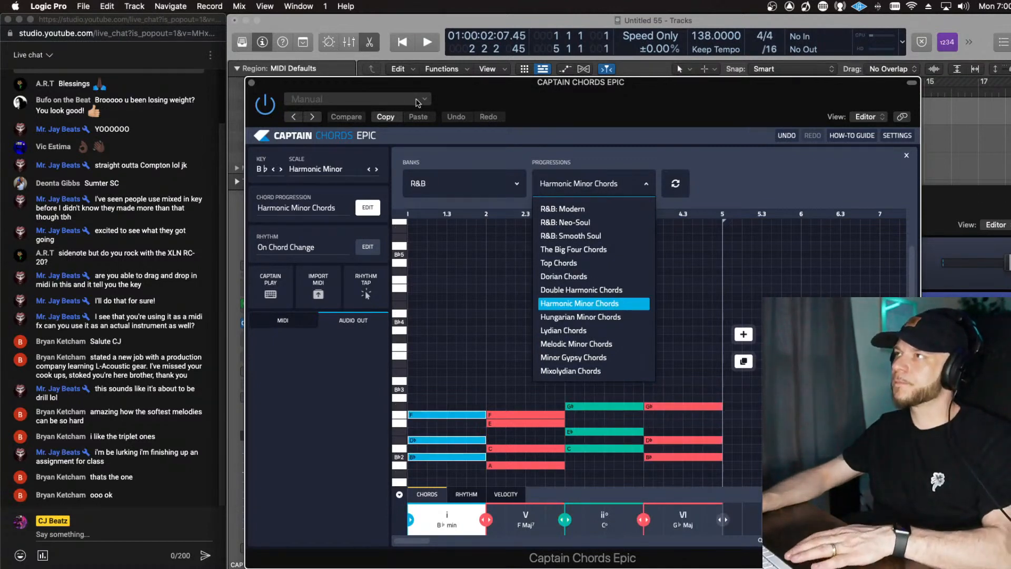
Step: Play the progression briefly, stop it and mute the Captain Melody, Captain Deep and Captain Beat tracks
click(558, 110)
key(space)
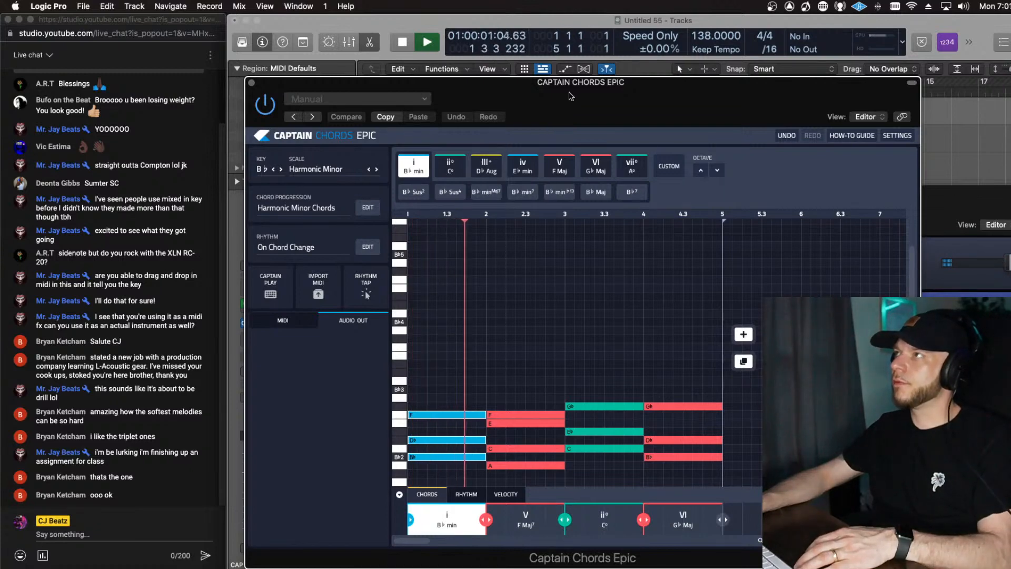
drag(571, 94, 631, 230)
key(space)
click(405, 171)
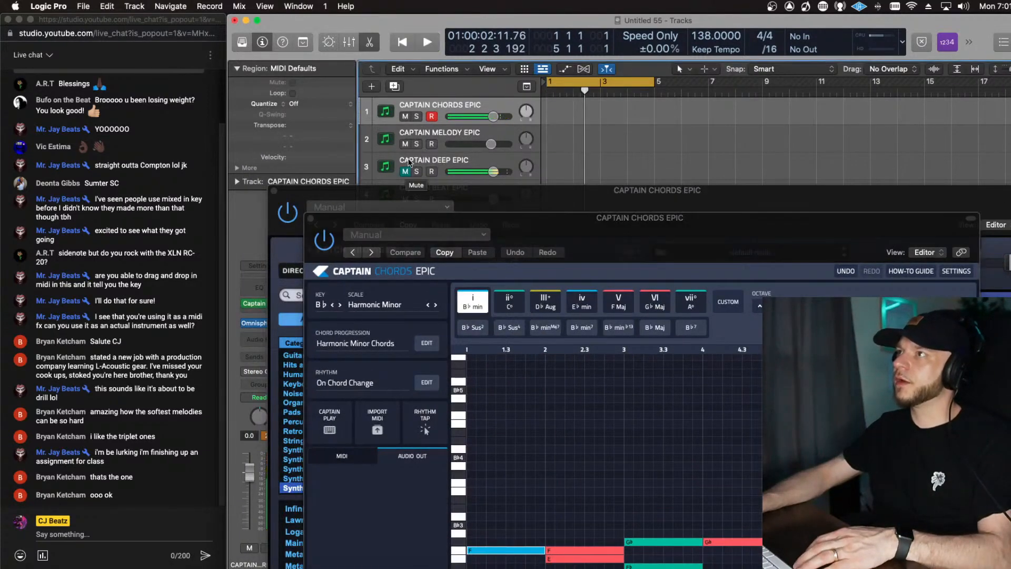
click(405, 138)
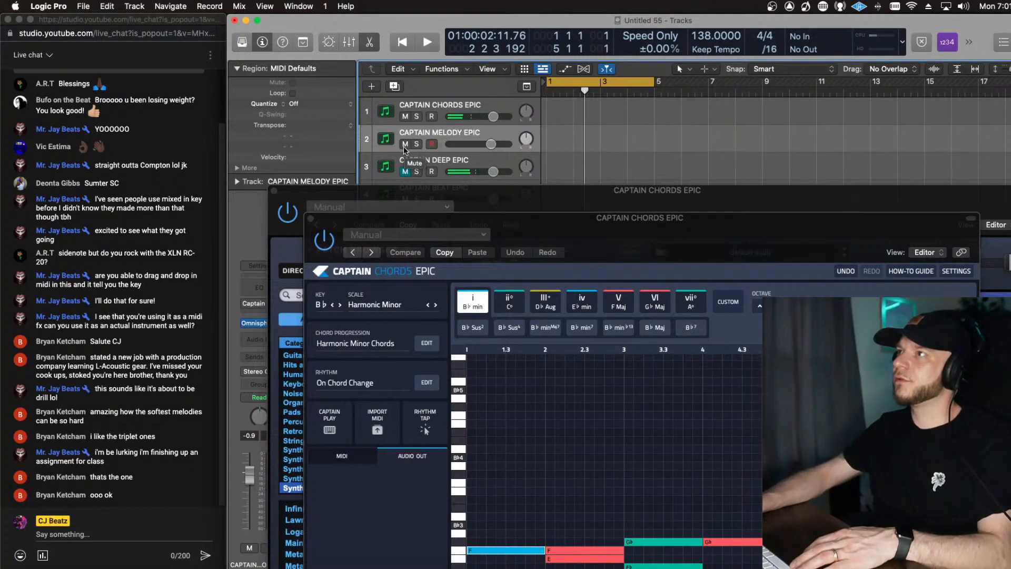
drag(480, 195, 470, 243)
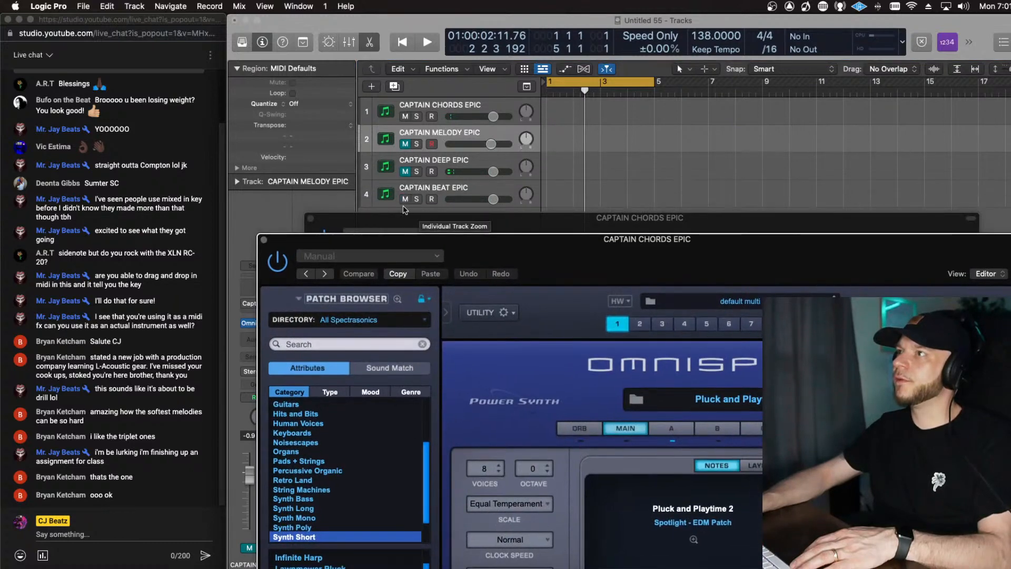
Step: Play the chord progression with the other tracks muted and bring the Captain Chords editor into view
drag(540, 258, 487, 108)
key(space)
drag(585, 130, 549, 418)
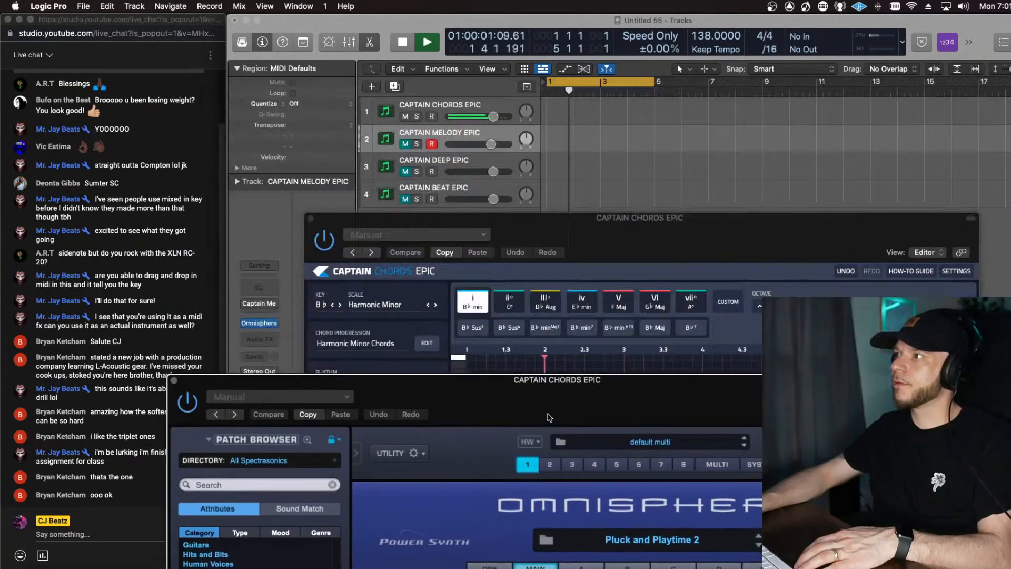
drag(594, 244, 539, 112)
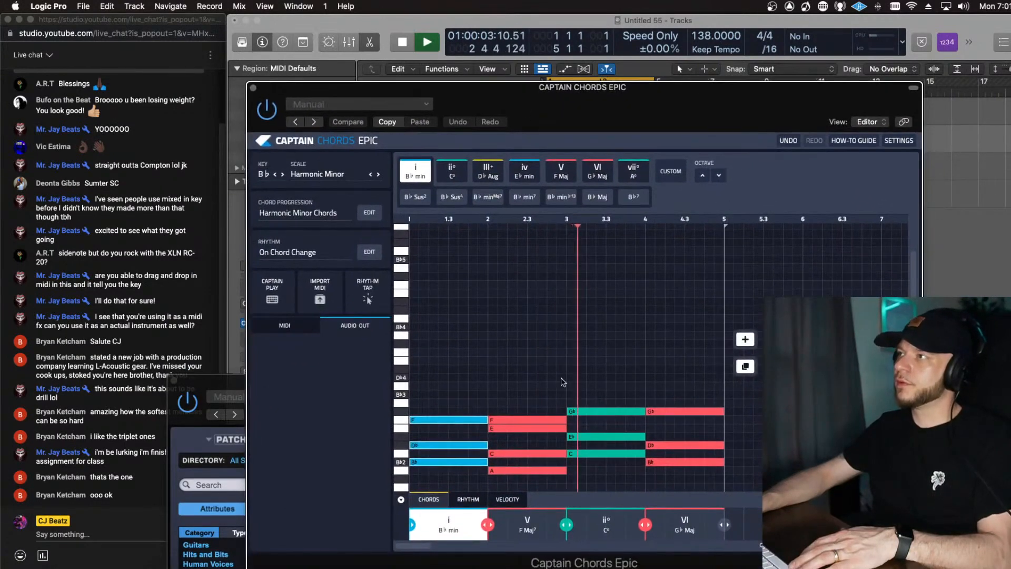
Step: Stop playback and replace the progression's second chord with the iv (E♭ min) chord
click(513, 357)
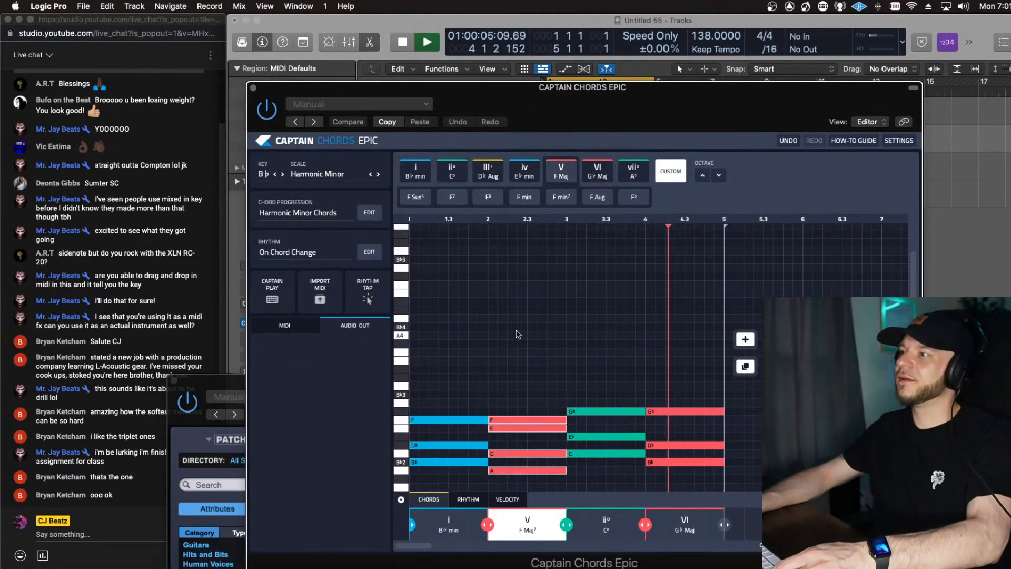
key(space)
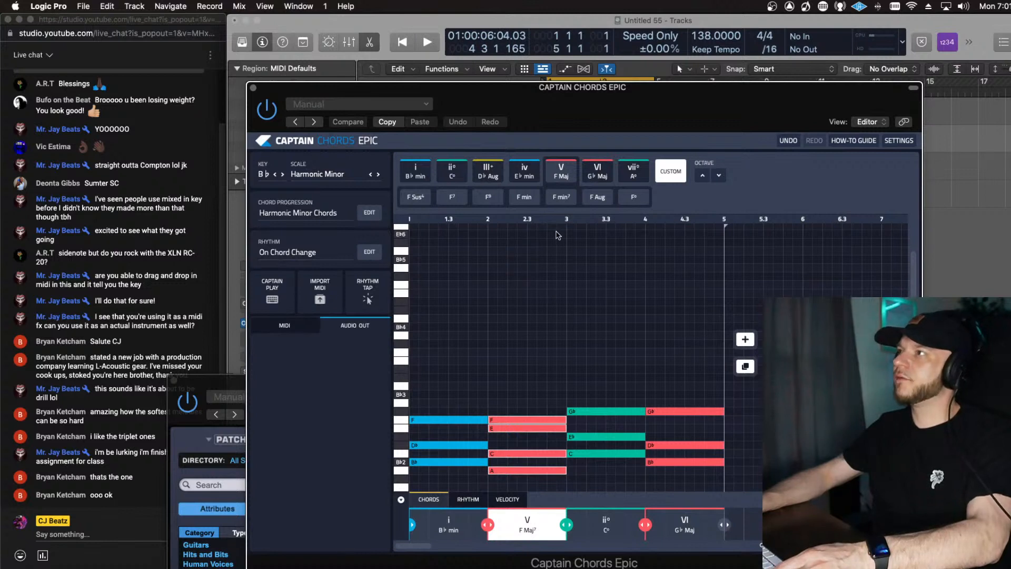
click(524, 172)
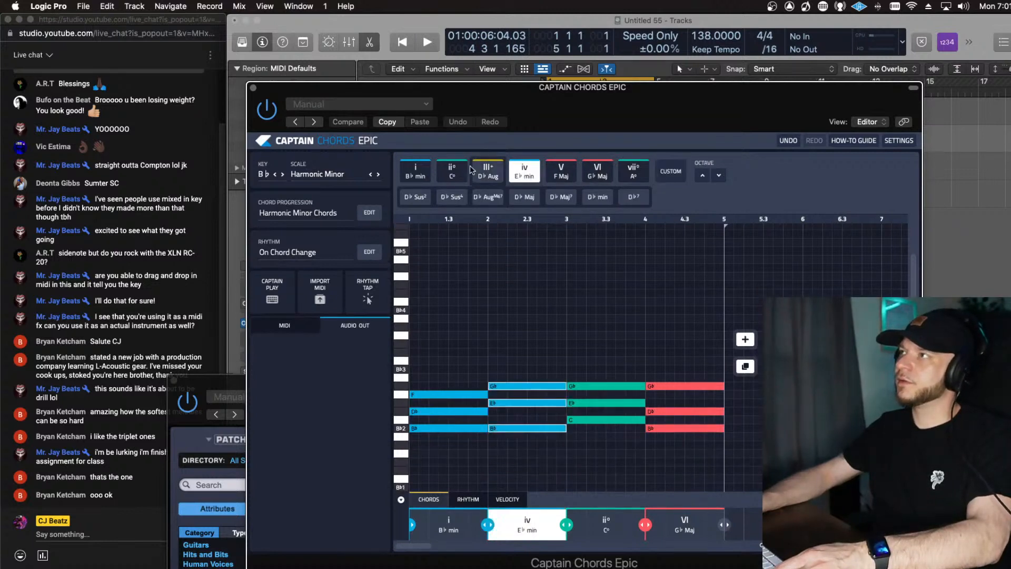
Step: Play the progression, try C min and C Maj as its third chord, replace that chord with i (B♭ min), and play again
key(space)
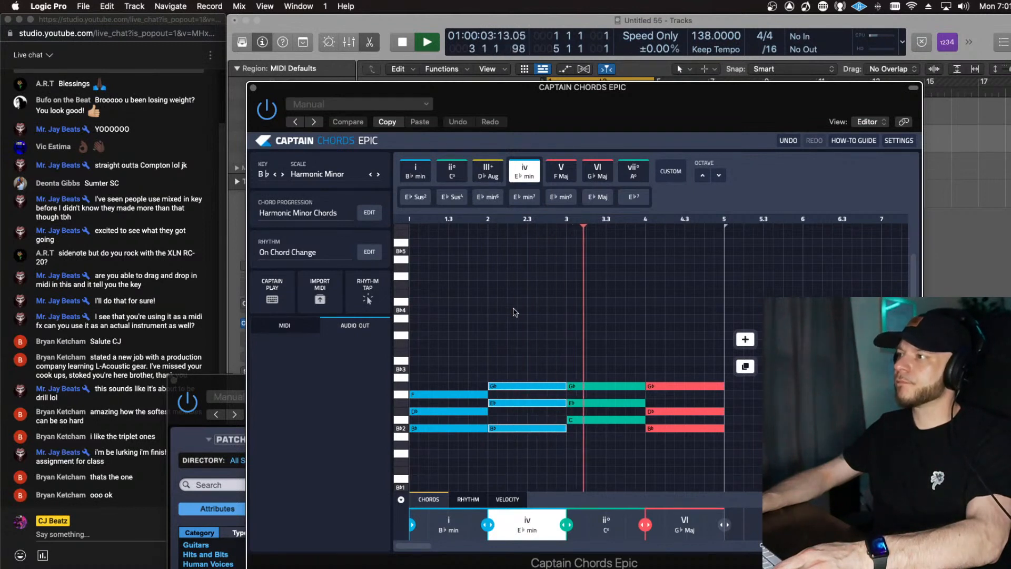
key(space)
click(576, 349)
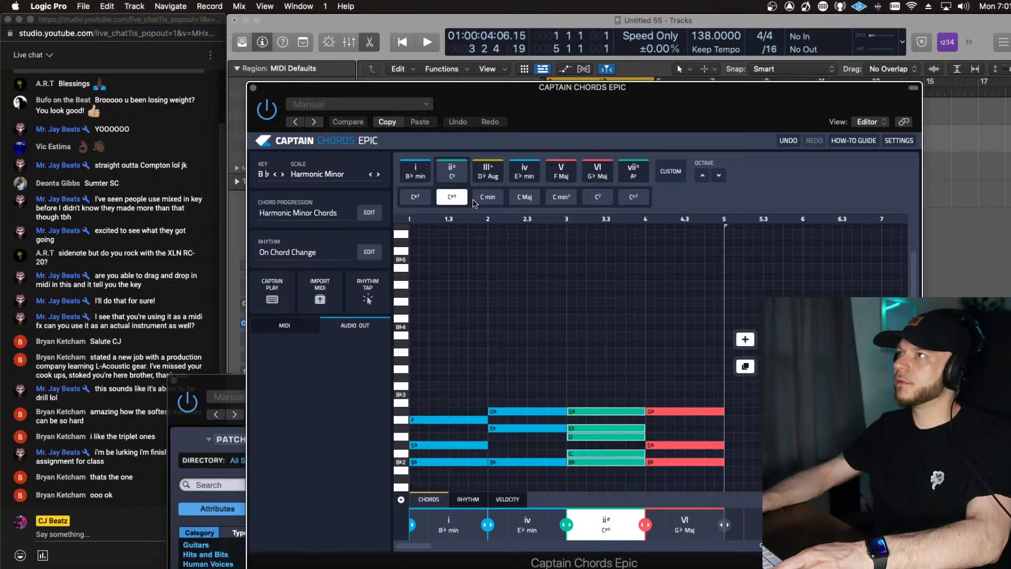
click(488, 199)
click(526, 199)
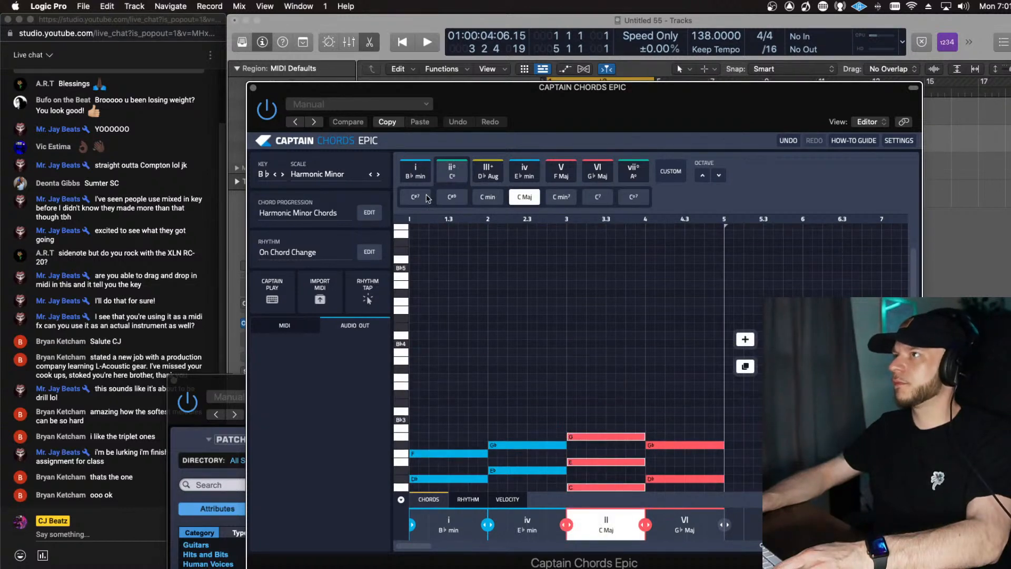
click(418, 170)
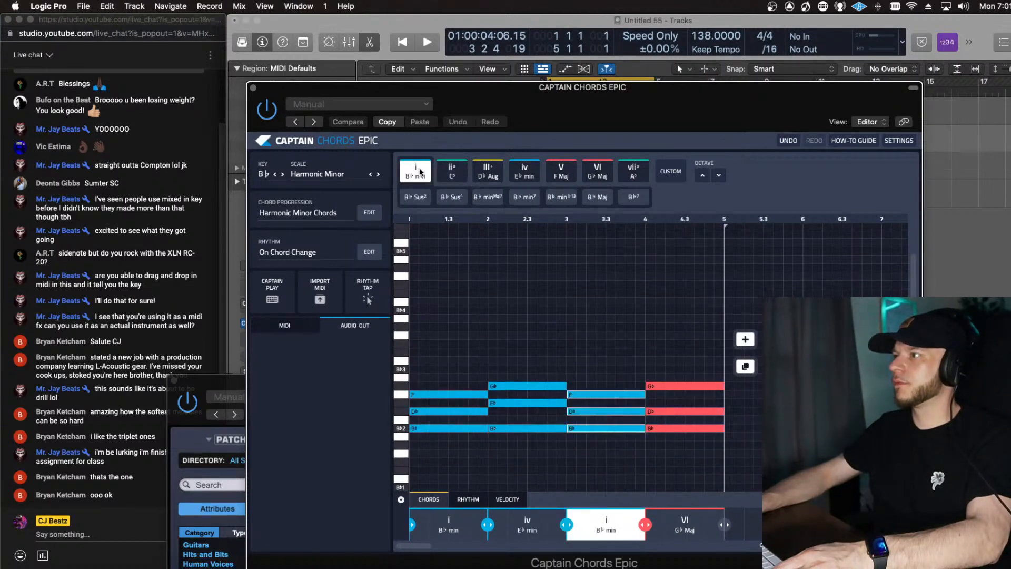
key(space)
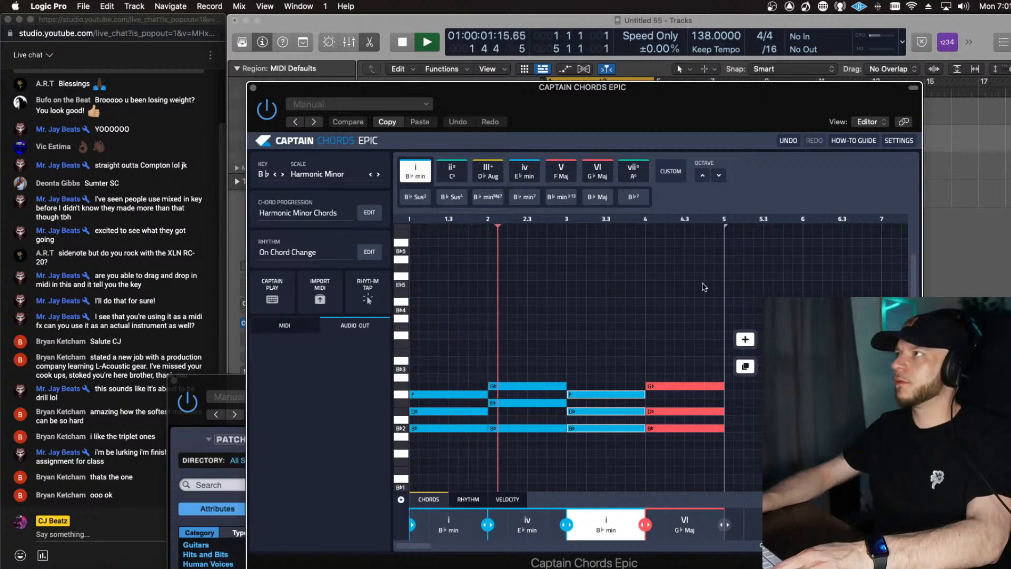
Step: Choose the Lo-fi rhythm bank and randomize the rhythm during playback until Lo-fi Medium 10 is set
click(369, 252)
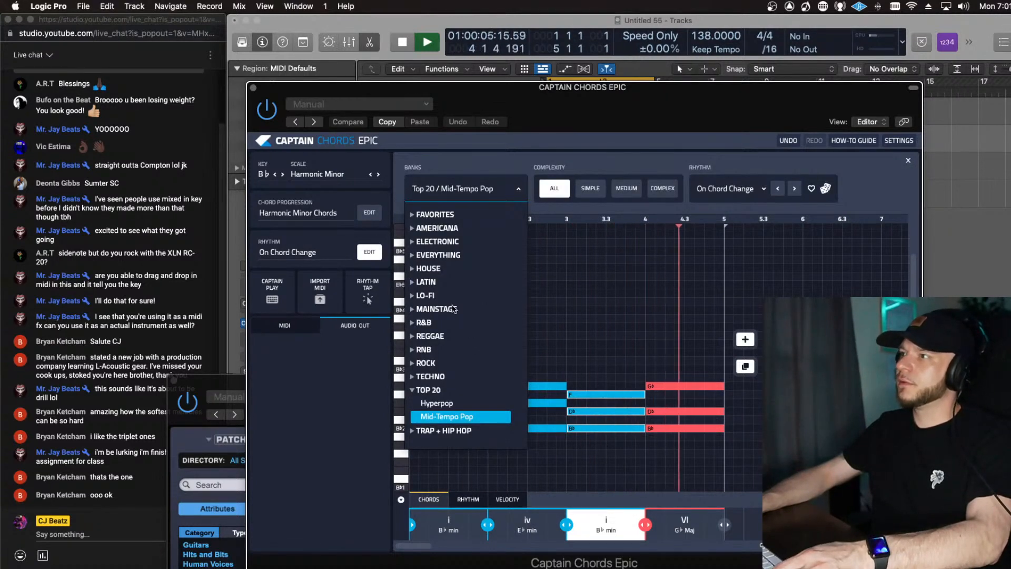
click(411, 296)
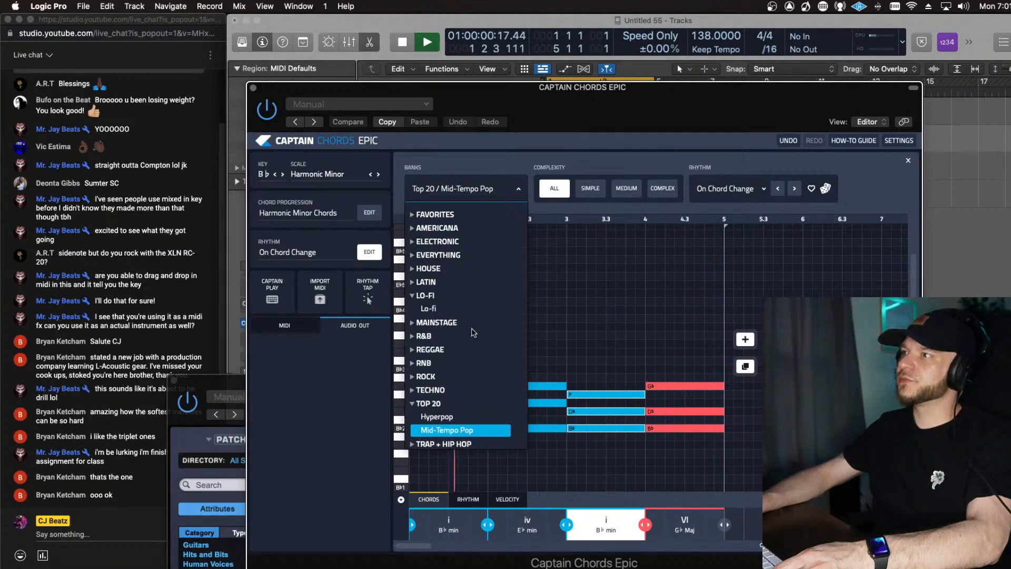
click(428, 310)
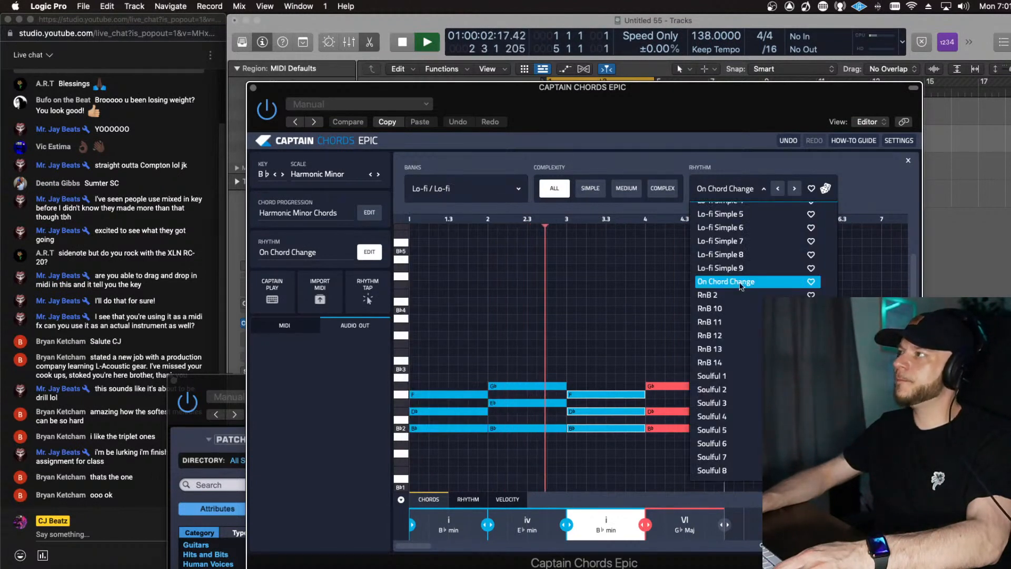
click(825, 189)
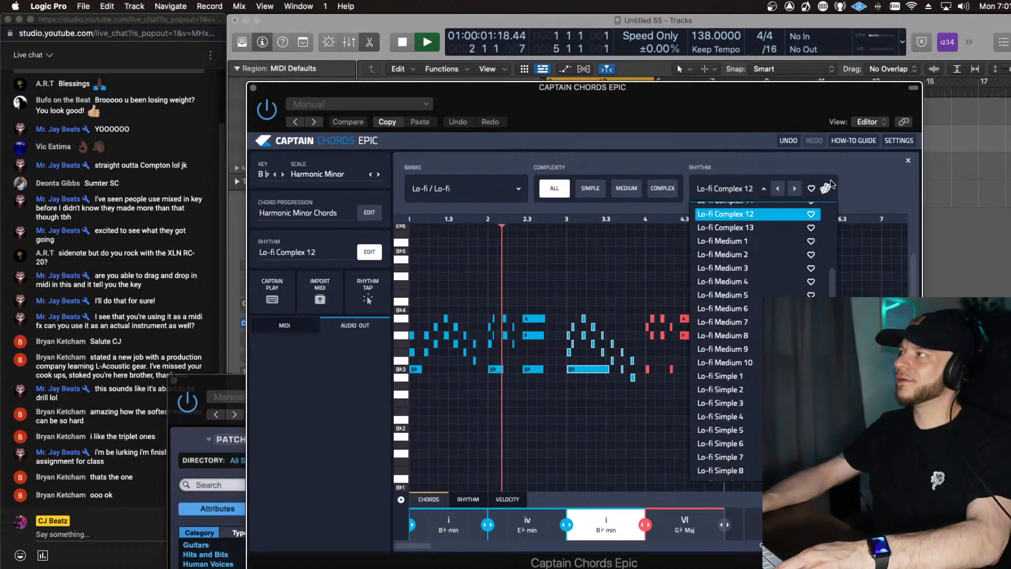
click(826, 188)
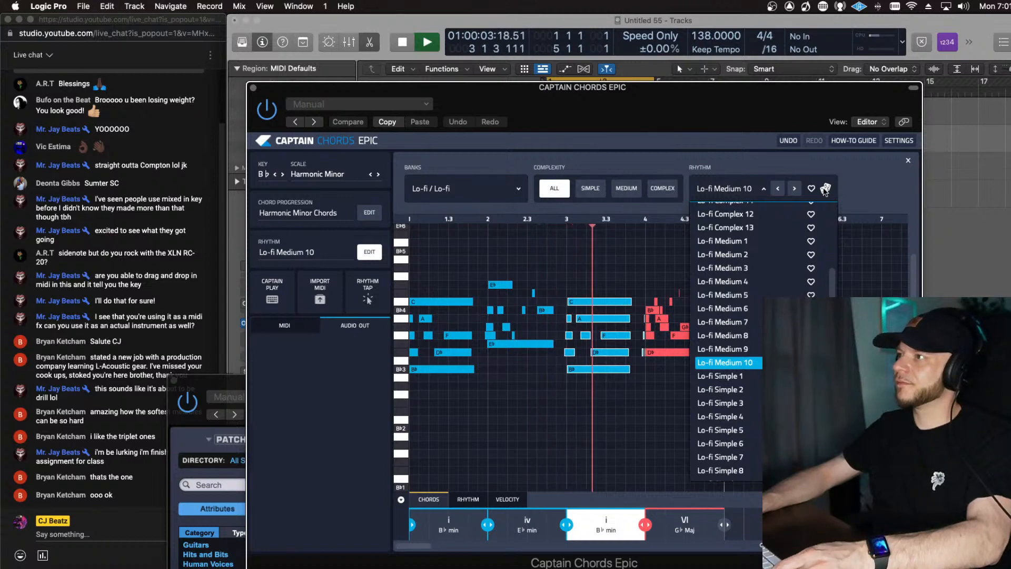
Step: Stop playback, lower all the chords by one octave and play the progression again
click(660, 252)
key(space)
key(super+a)
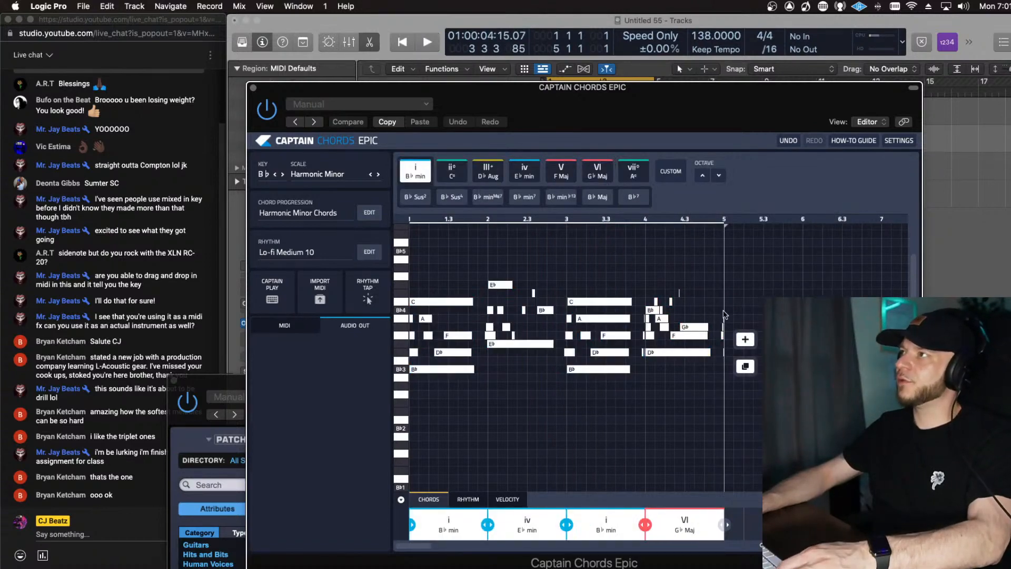
click(718, 176)
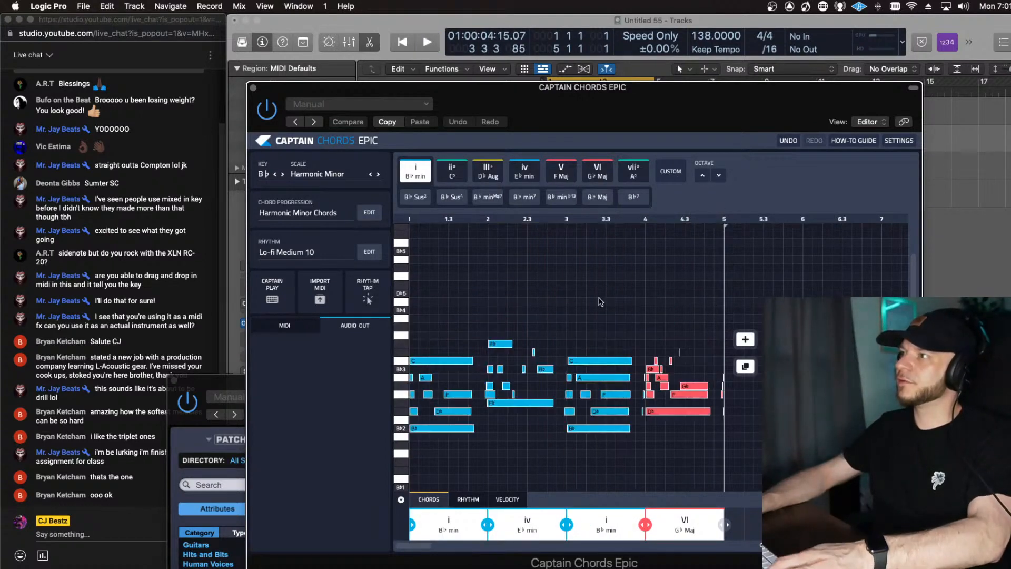
key(space)
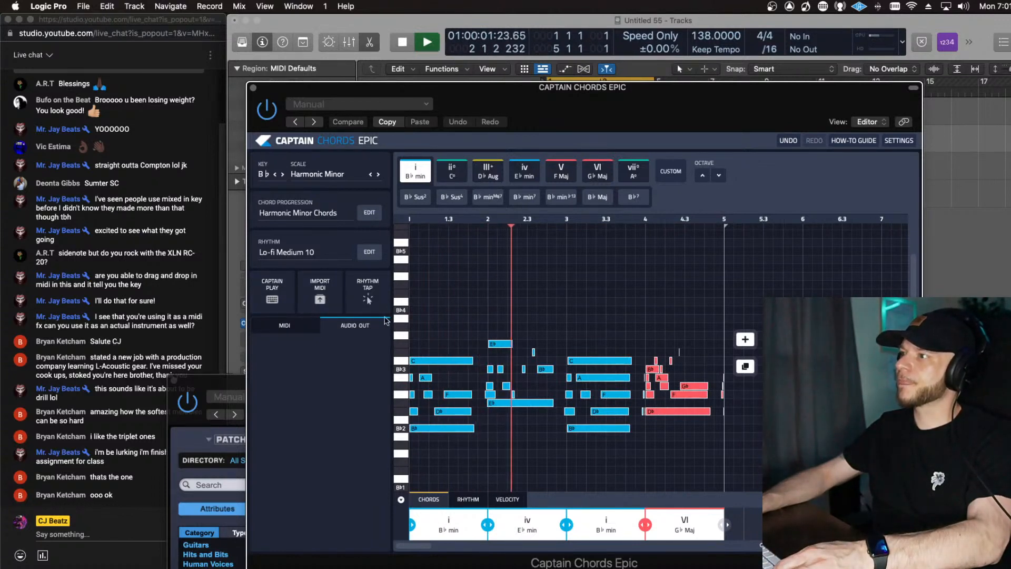
Step: Try the progression in the Super Locrian scale and stop playback
click(378, 174)
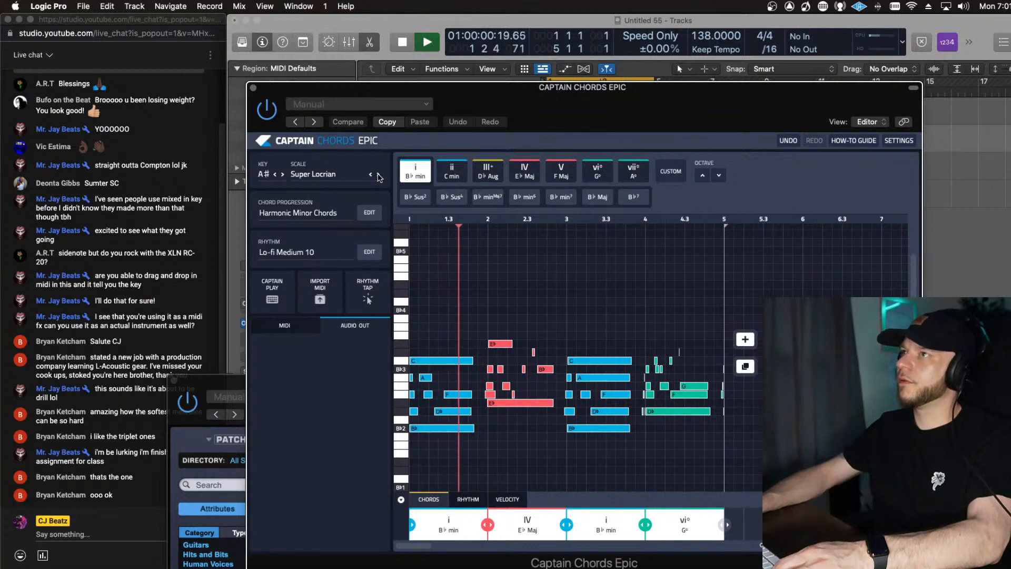
click(378, 174)
key(space)
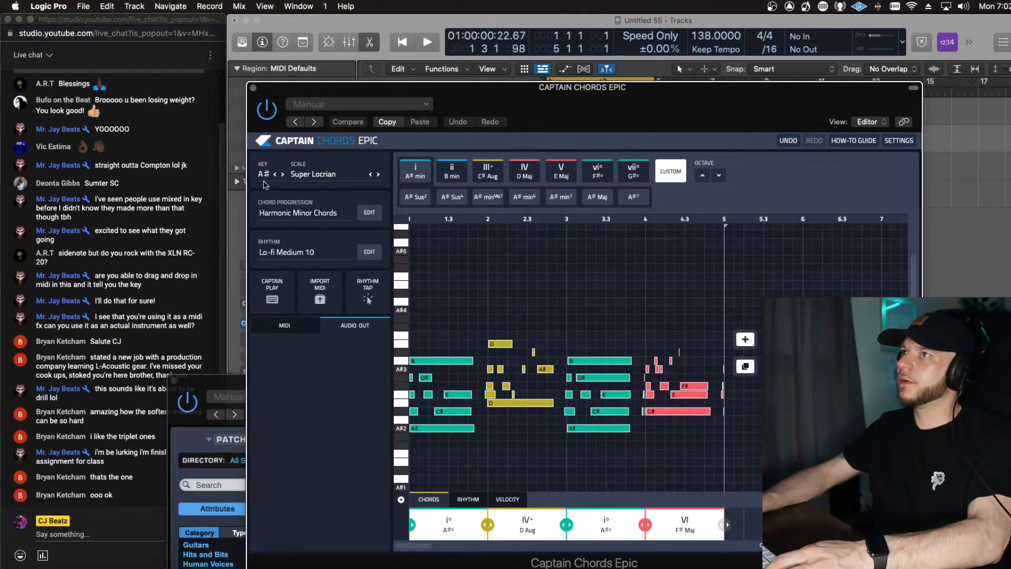
Step: Set the key to F and the scale to Phrygian, and play the progression
click(261, 174)
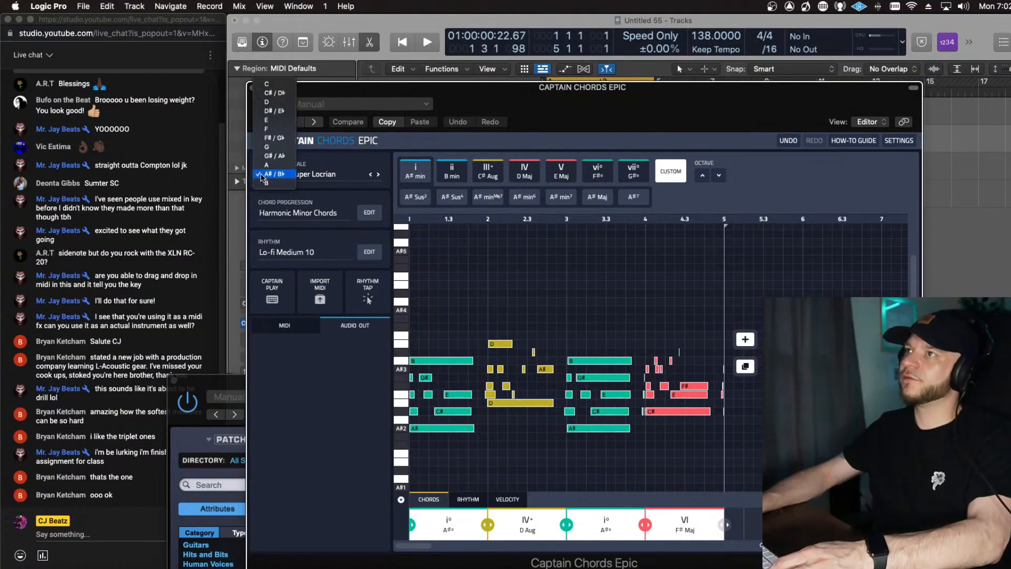
click(280, 135)
click(347, 178)
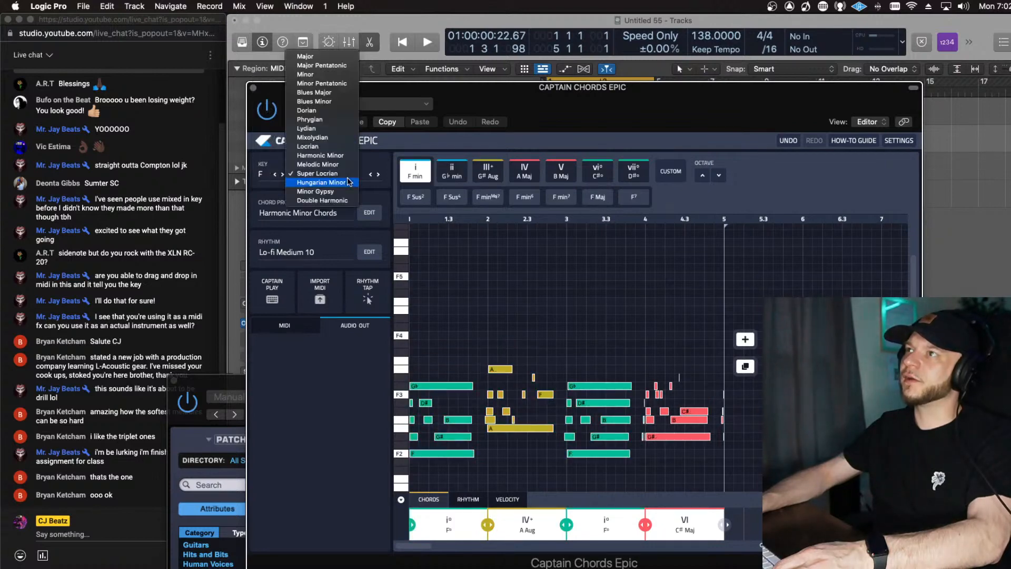
click(335, 120)
key(space)
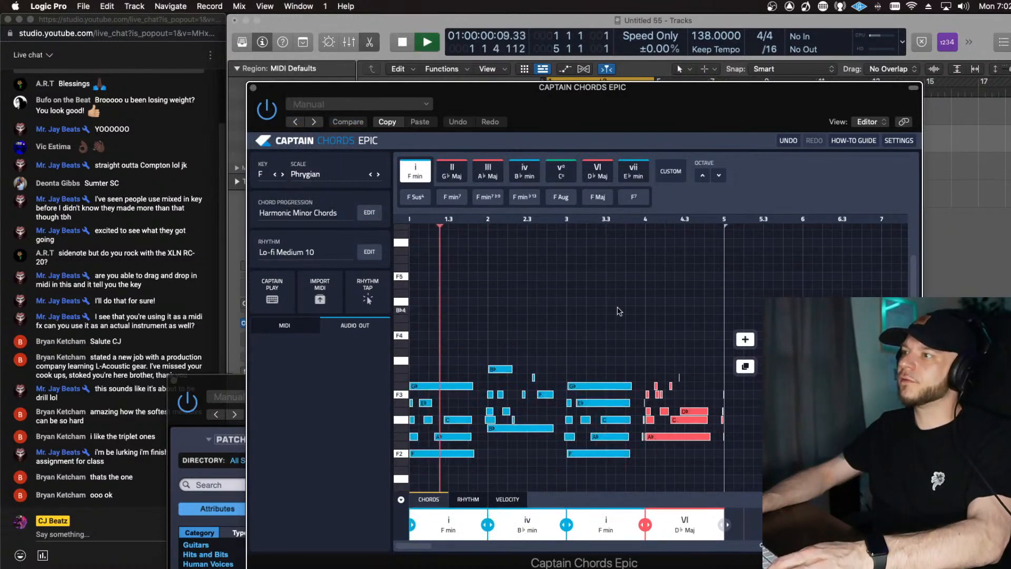
Step: Raise the key through G and G♯ to A, playing the progression to compare the transpositions
click(282, 174)
click(283, 175)
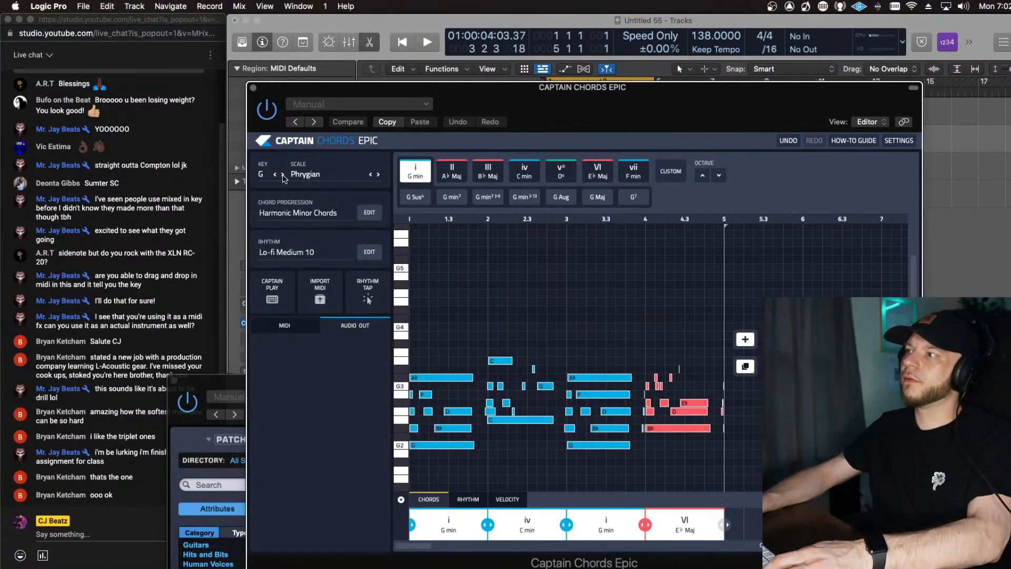
click(283, 175)
key(space)
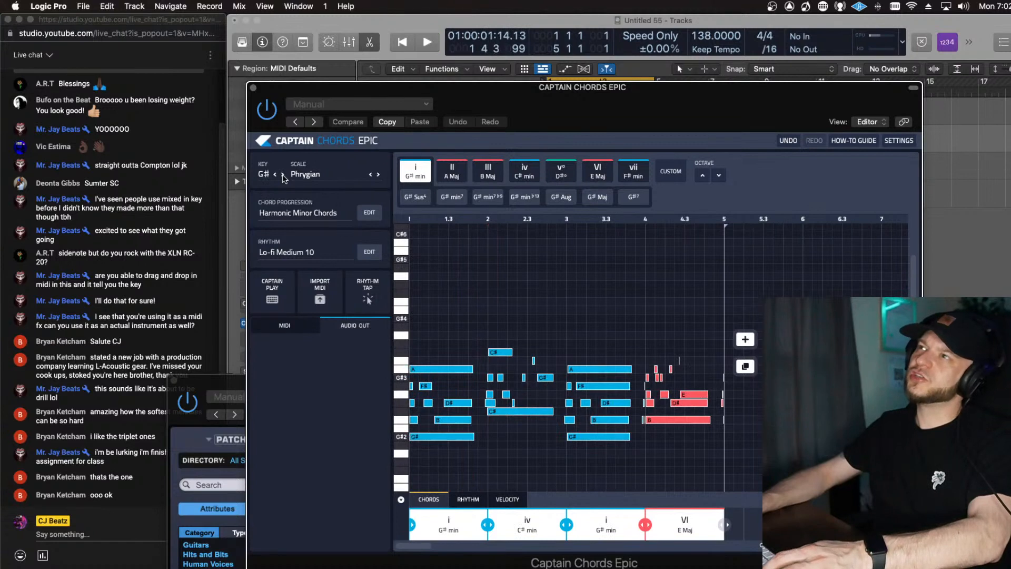
click(283, 176)
key(space)
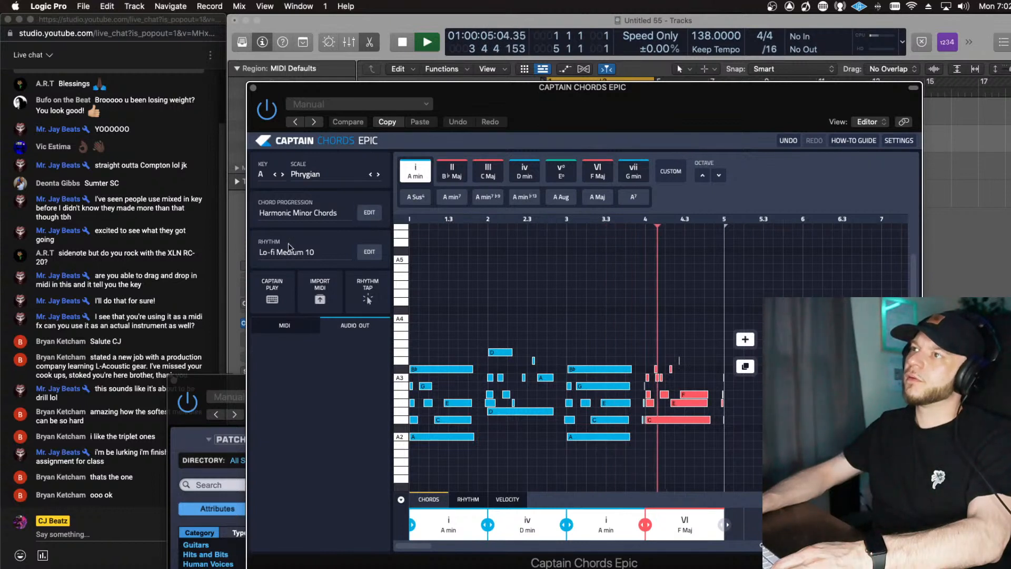
Step: Load the R&B: Modern progression from the R&B bank during playback, close the progression settings and stop playback
click(314, 216)
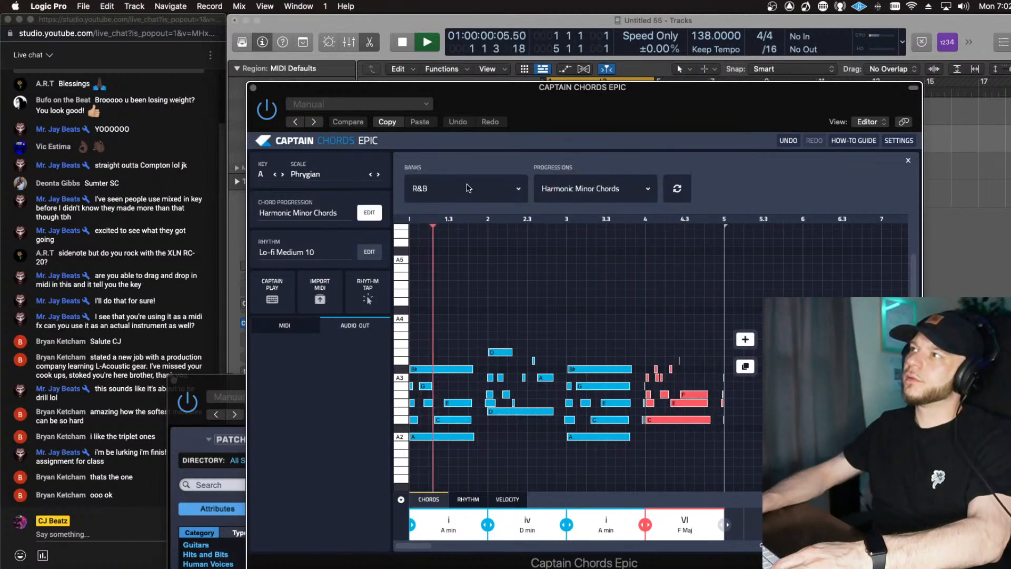
click(591, 190)
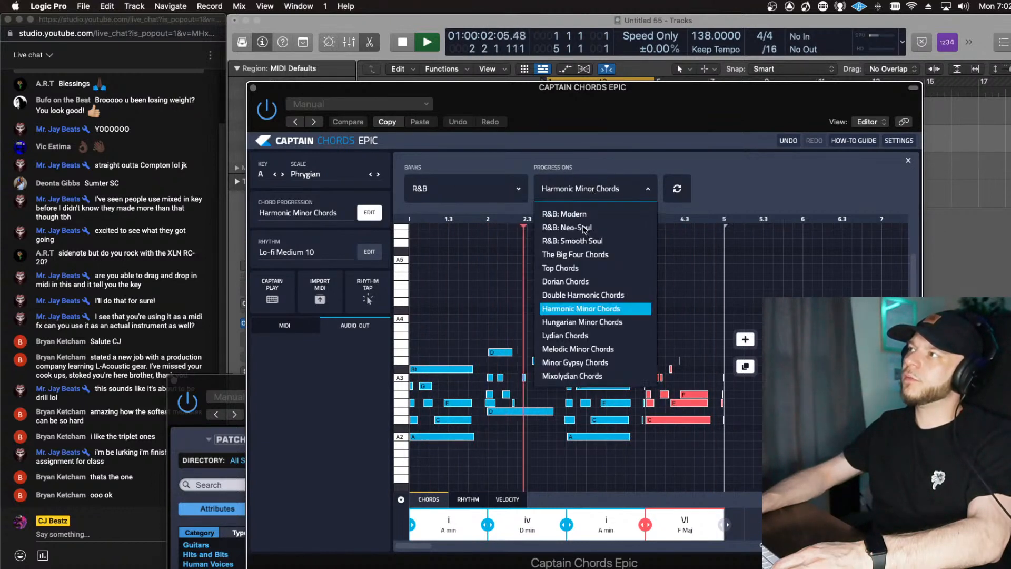
click(573, 227)
click(577, 213)
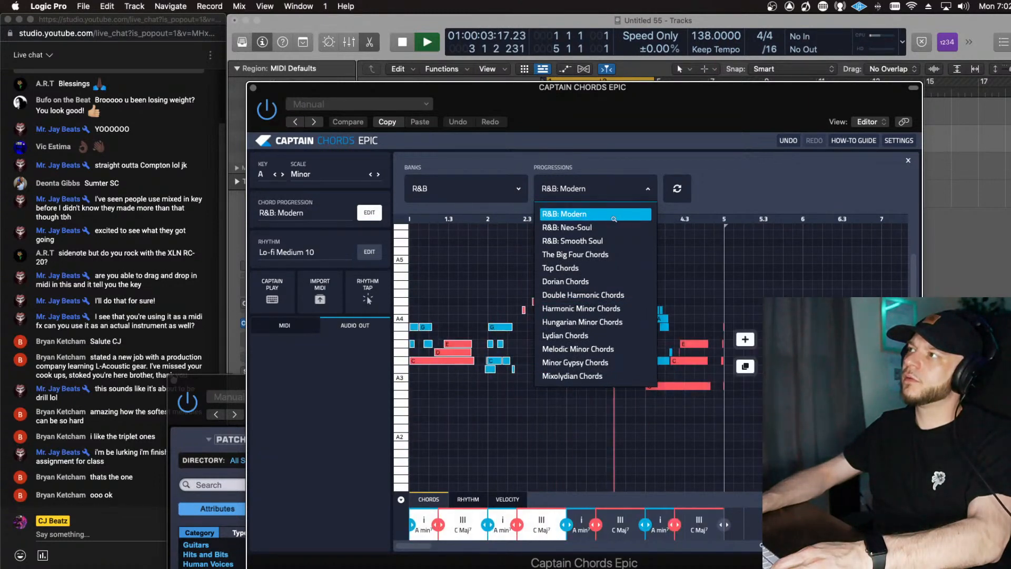
click(458, 266)
key(space)
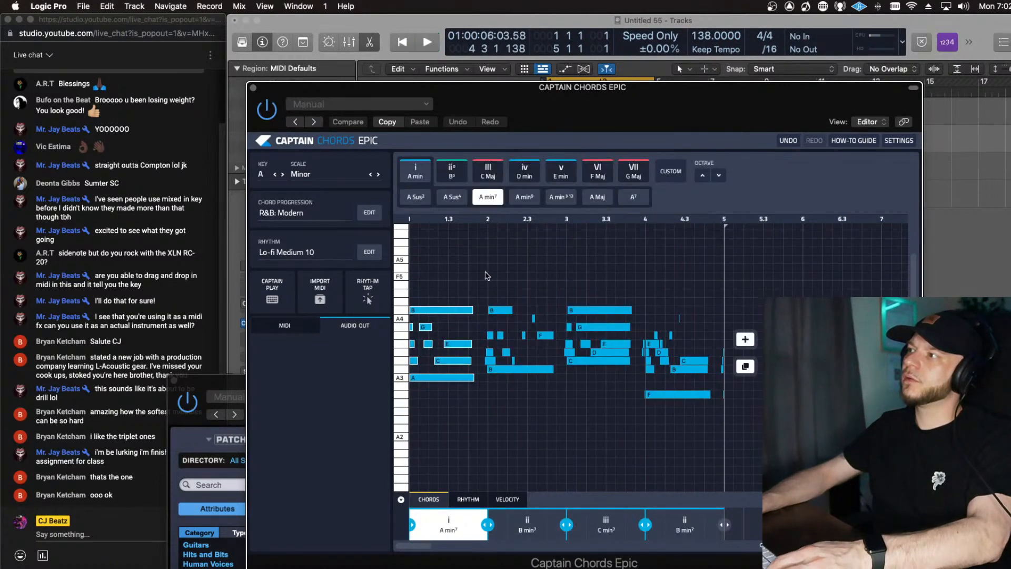
Step: Change the rhythm to Soulful 1, play the progression and select all its chords
click(316, 252)
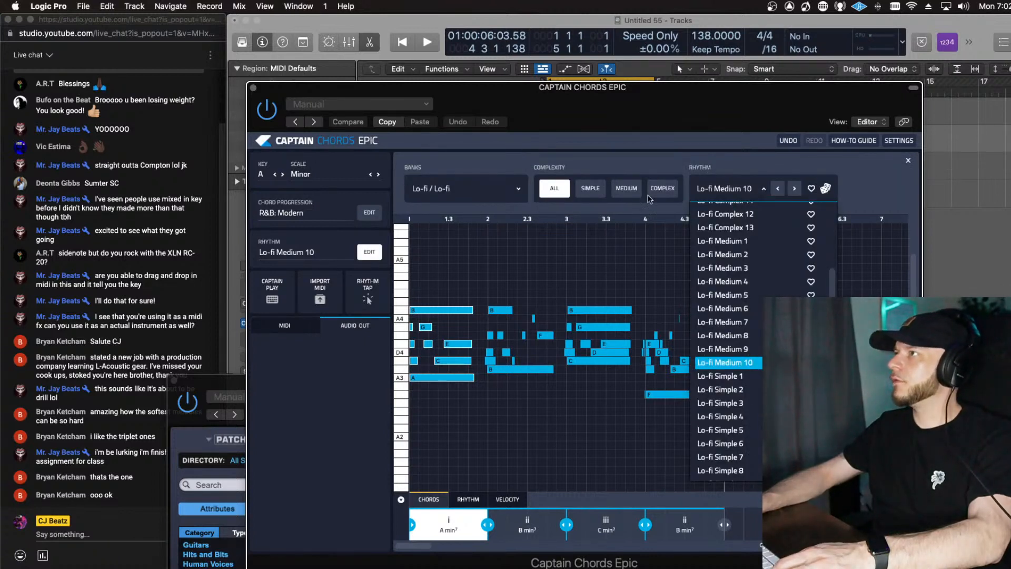
click(368, 252)
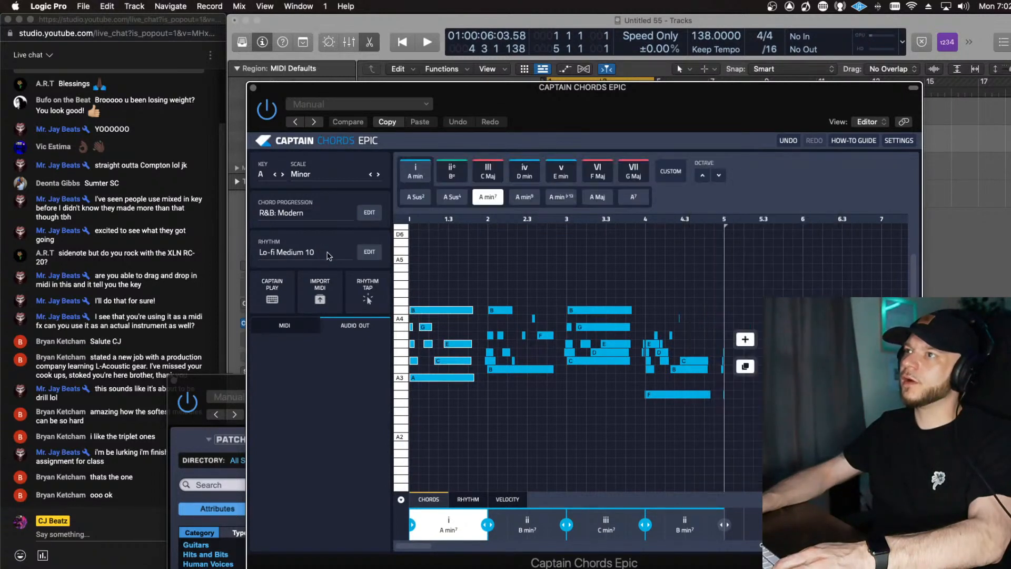
click(368, 253)
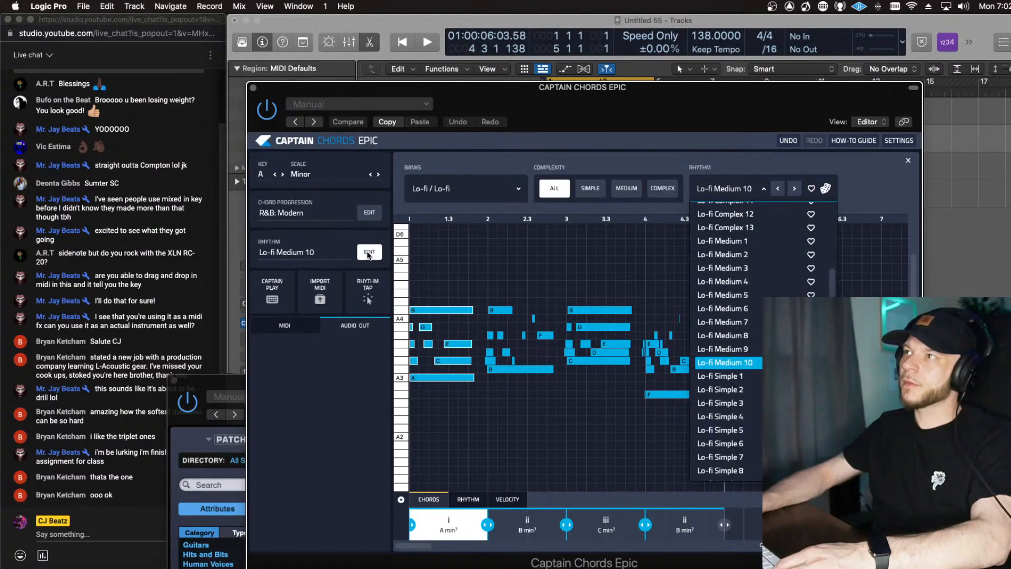
scroll(760, 404, down, 5)
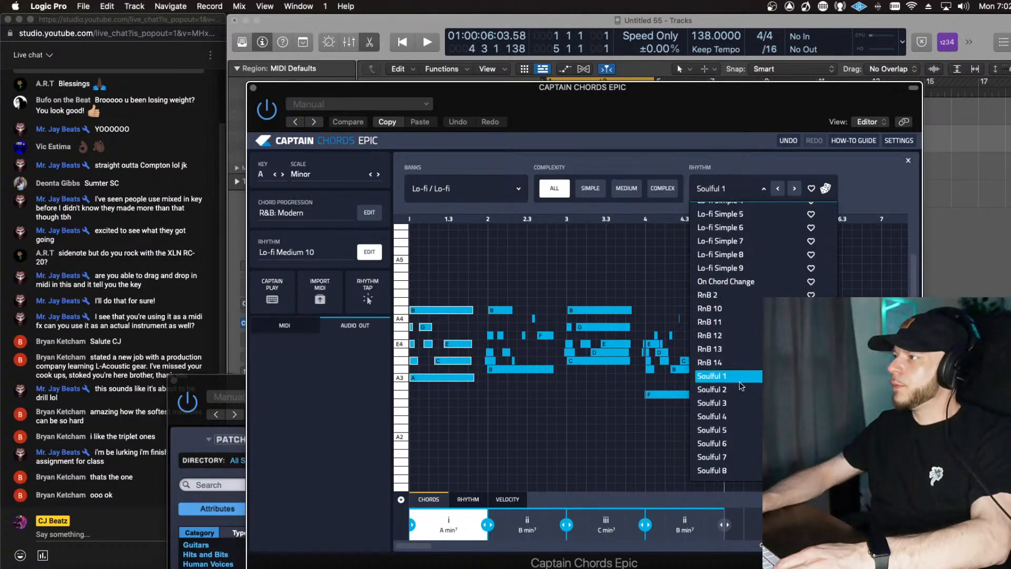
click(608, 335)
key(space)
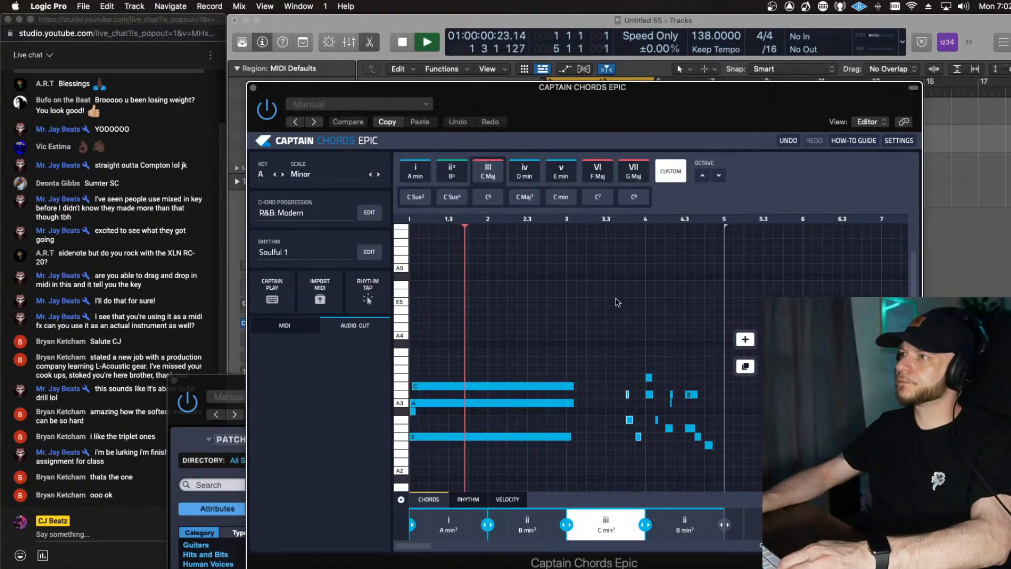
key(super+a)
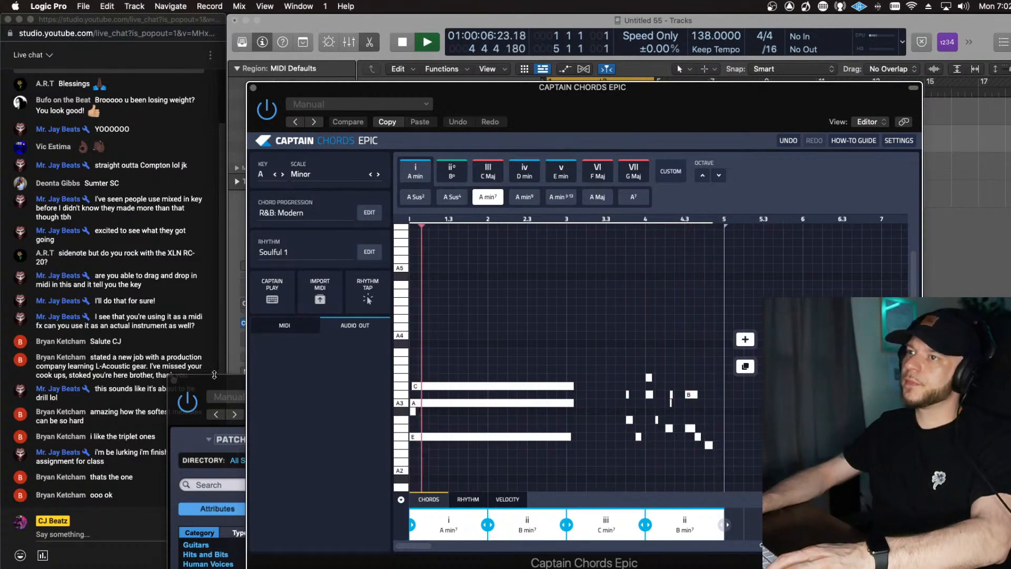
Step: Bring the Omnisphere window forward and audition the Bells and Vibes patches Belloscillations, Bell Synergies and Coiling Zim'bira 1
drag(214, 375, 287, 93)
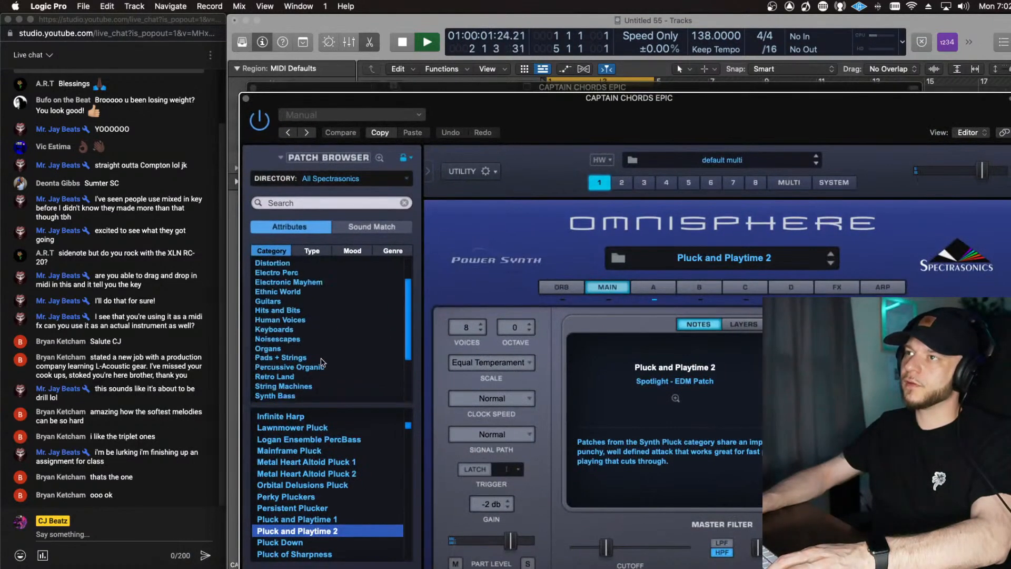
scroll(323, 362, up, 3)
click(286, 283)
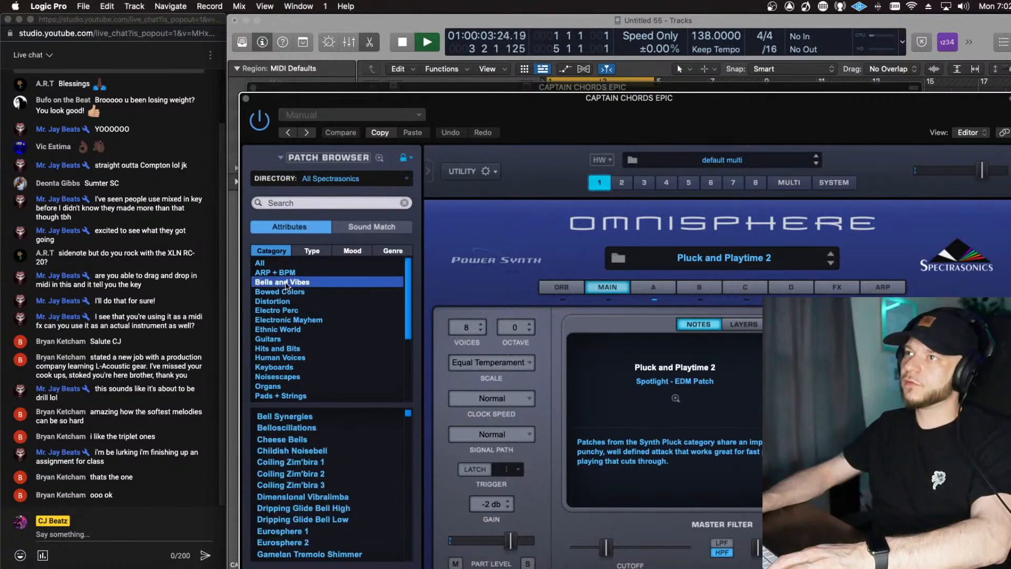
click(295, 430)
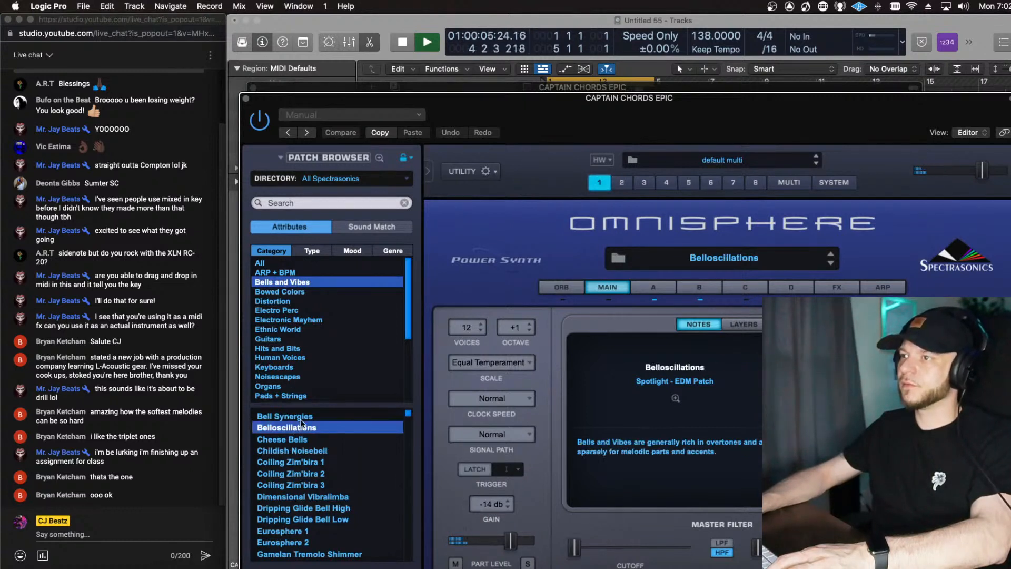
click(300, 418)
click(304, 461)
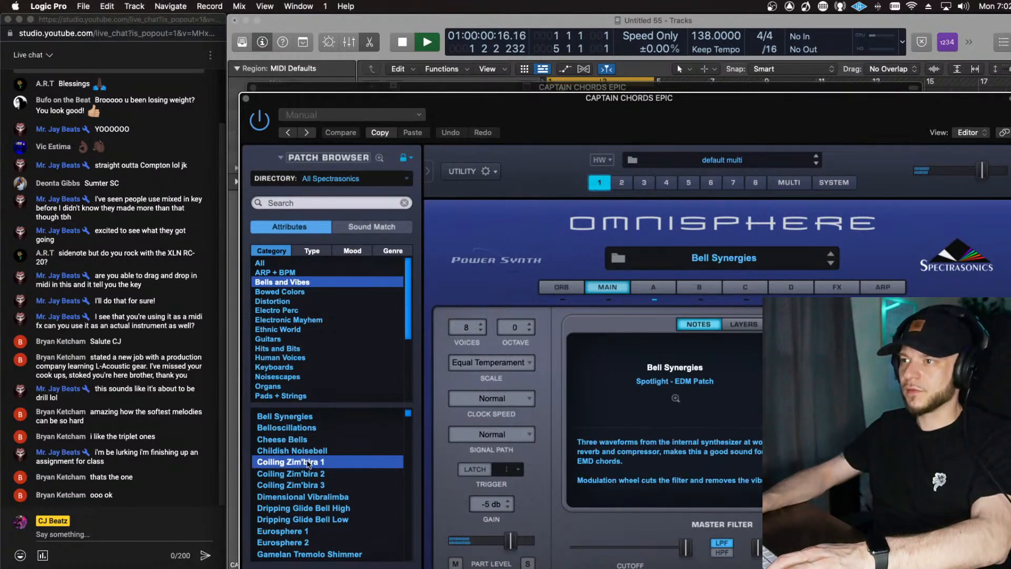
Step: Audition the Dimensional Vibralimba patch and browse further through the Bells and Vibes patches
click(295, 498)
scroll(320, 472, down, 3)
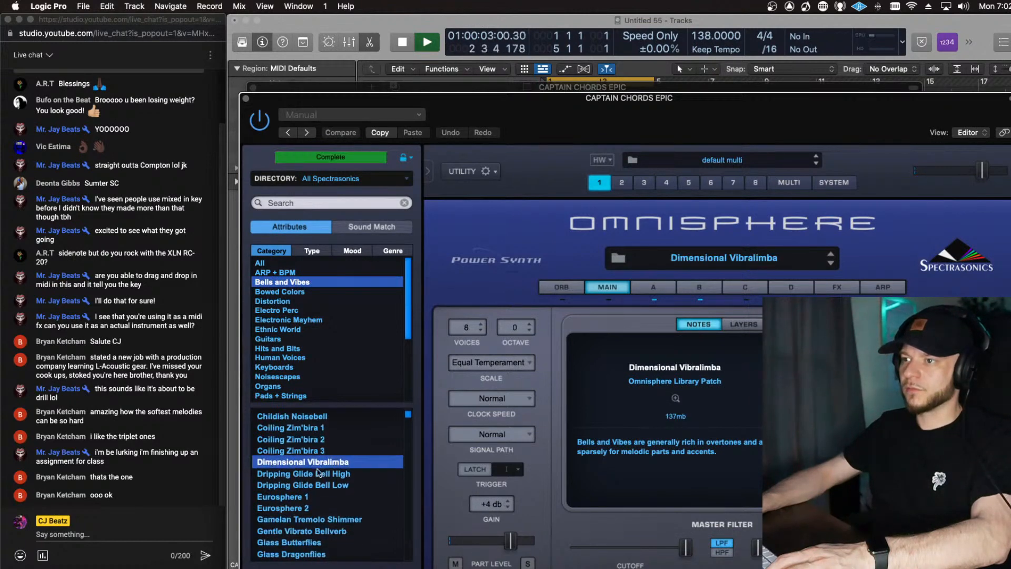
scroll(301, 487, down, 6)
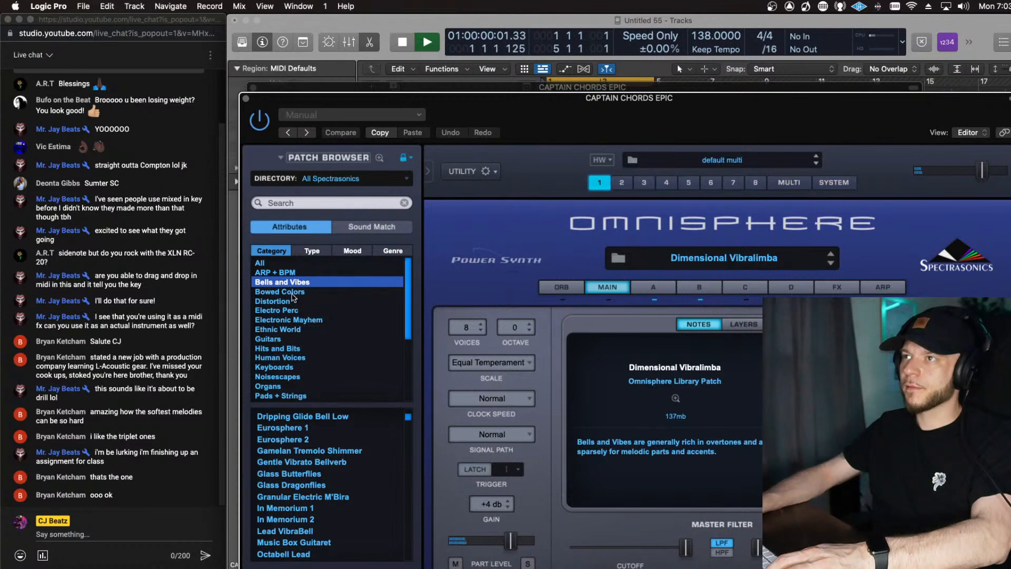
Step: Switch the patch category to Guitars and audition An Honest Heart, LA Synth Guitar and Baritone Elegy
scroll(292, 326, down, 2)
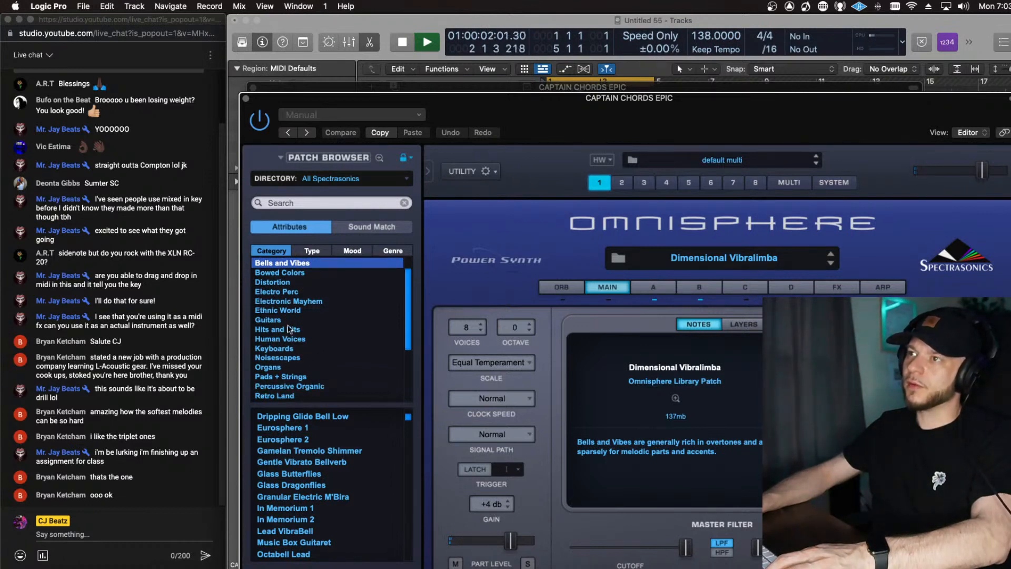
click(281, 320)
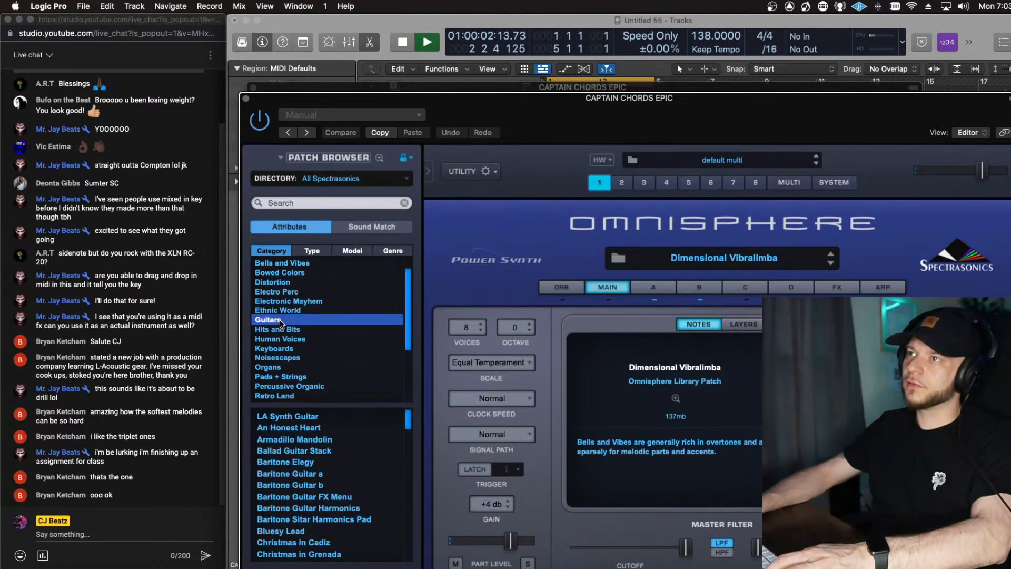
click(294, 426)
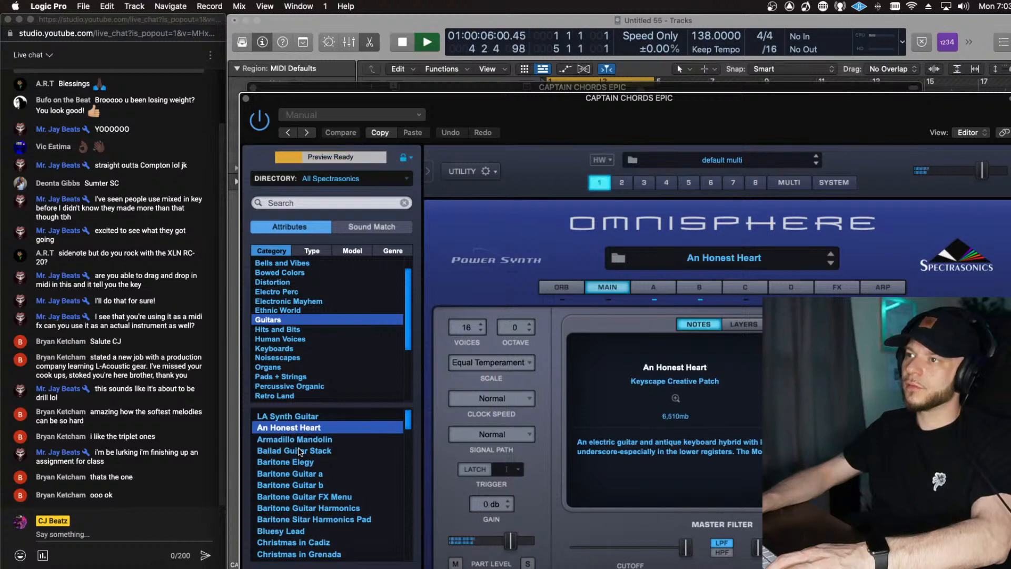
click(289, 417)
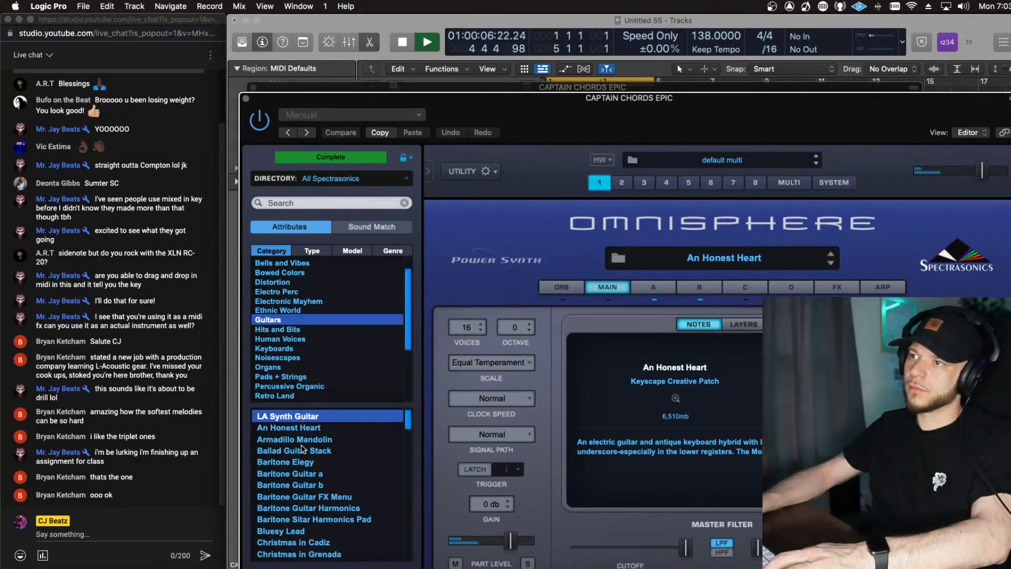
click(288, 463)
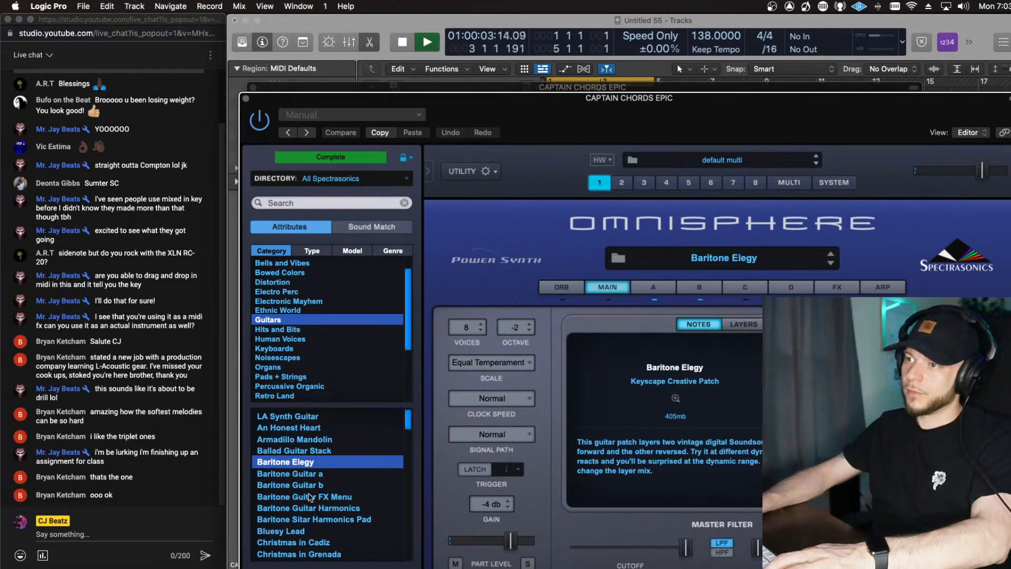
Step: Audition the patches Baritone Guitar a, Double-Tracked 6-Strings a and b, Fingerstyle Acoustic 18 string a and Fingerstyle Acoustic 6-string a
scroll(313, 493, down, 1)
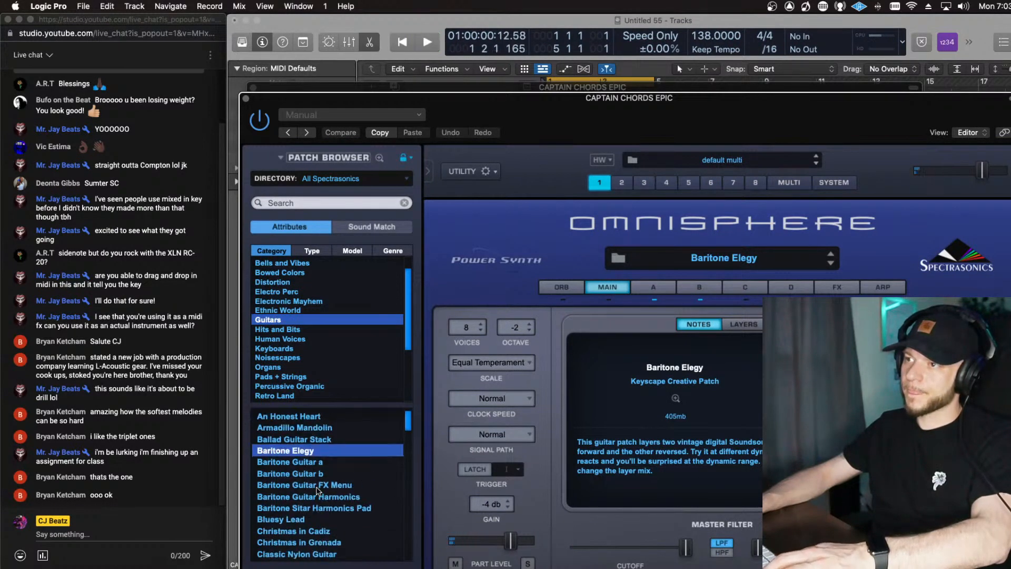
click(304, 462)
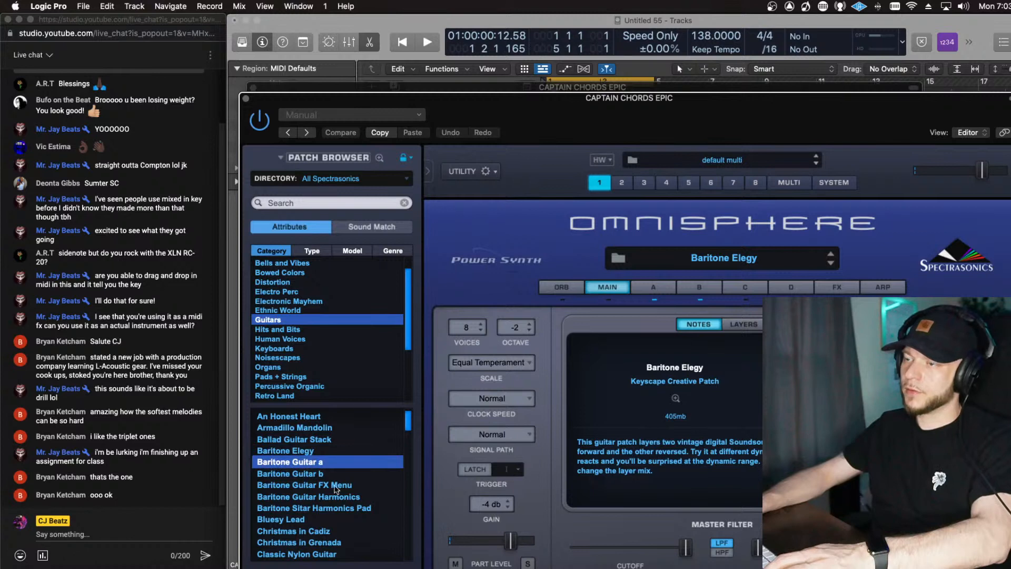
scroll(335, 489, down, 12)
key(space)
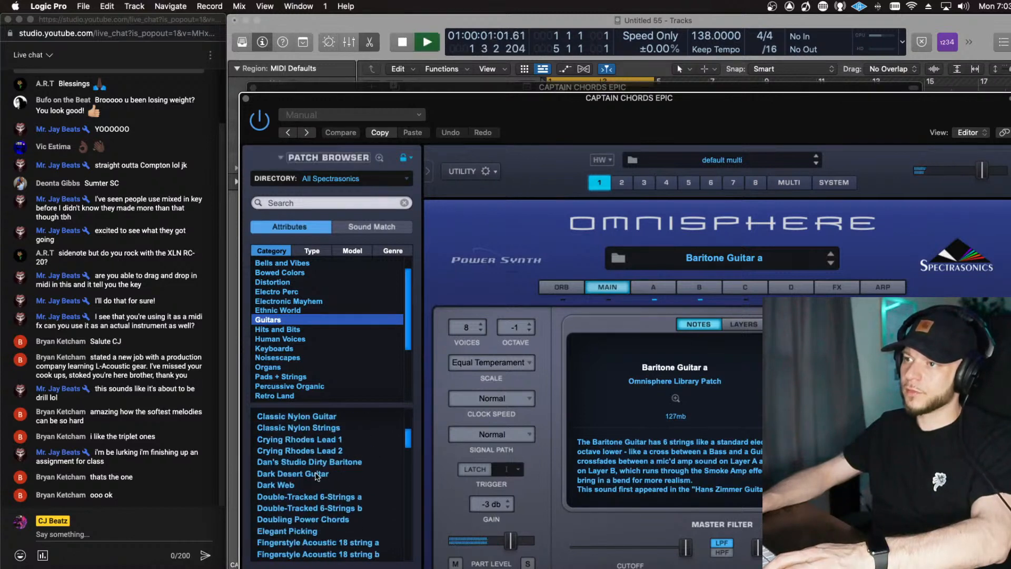
scroll(318, 473, down, 3)
click(316, 462)
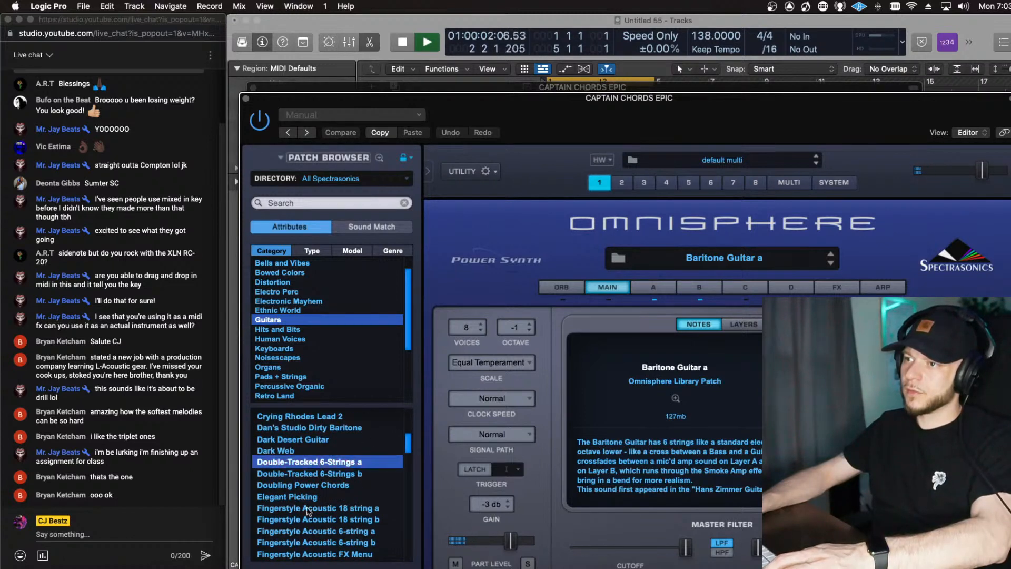
click(323, 475)
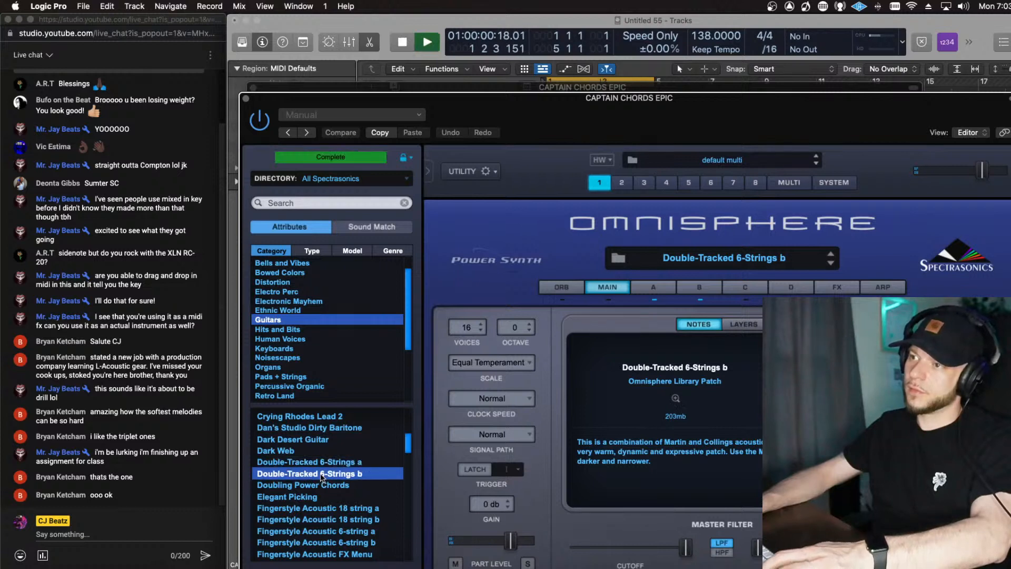
click(317, 509)
scroll(319, 484, down, 3)
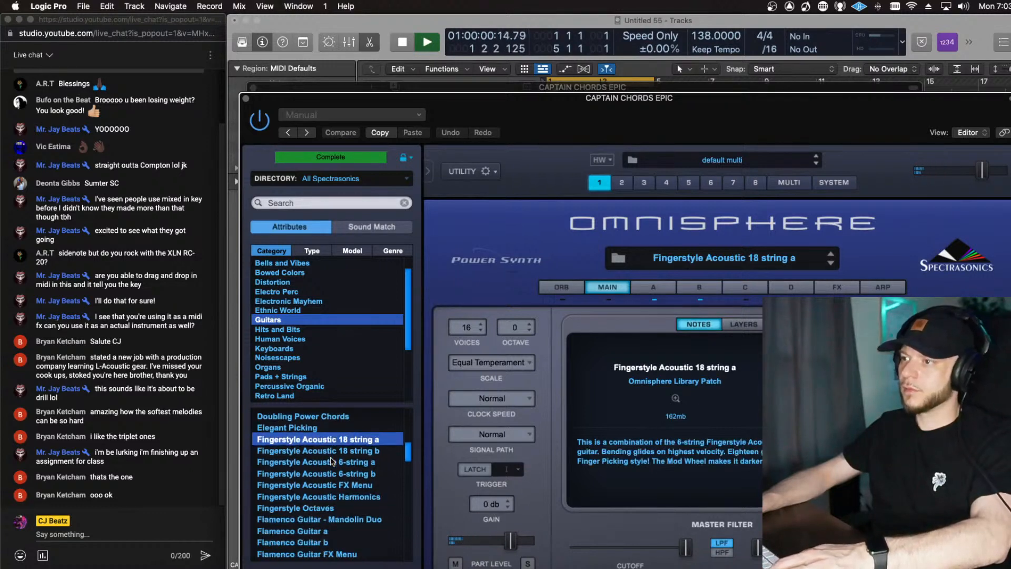
click(321, 461)
Step: Load the Flamenco Guitar b patch after auditioning Flamenco Guitar a, Fingerstyle Octaves and Flamenco Guitar - Mandolin Duo
scroll(321, 457, down, 3)
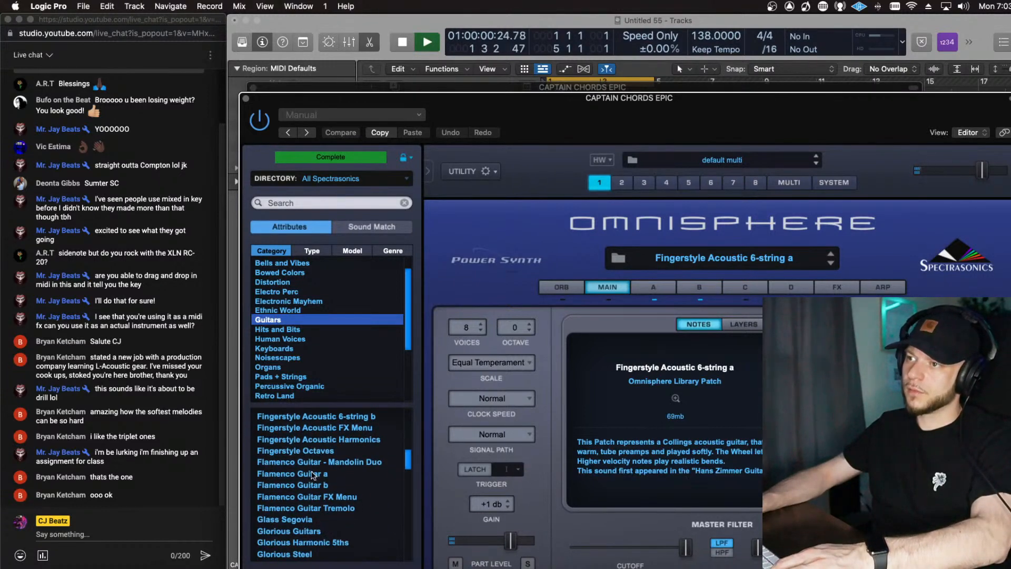
click(312, 474)
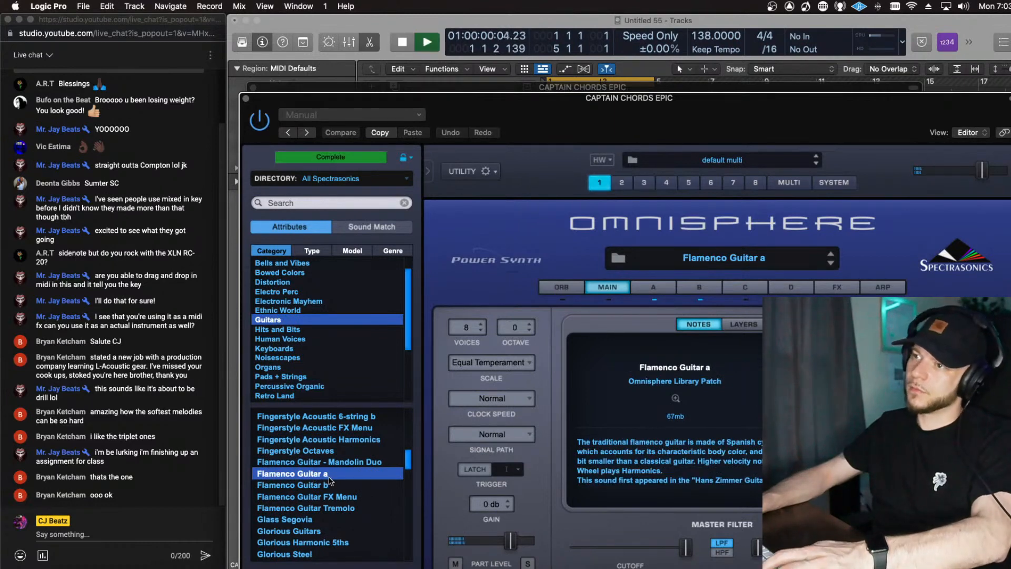
click(318, 452)
click(320, 463)
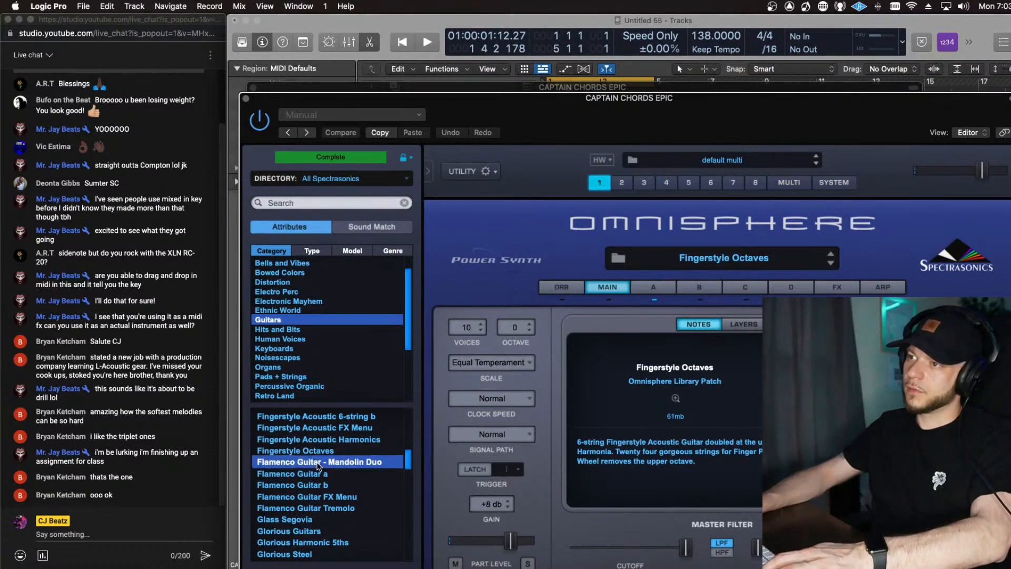
key(space)
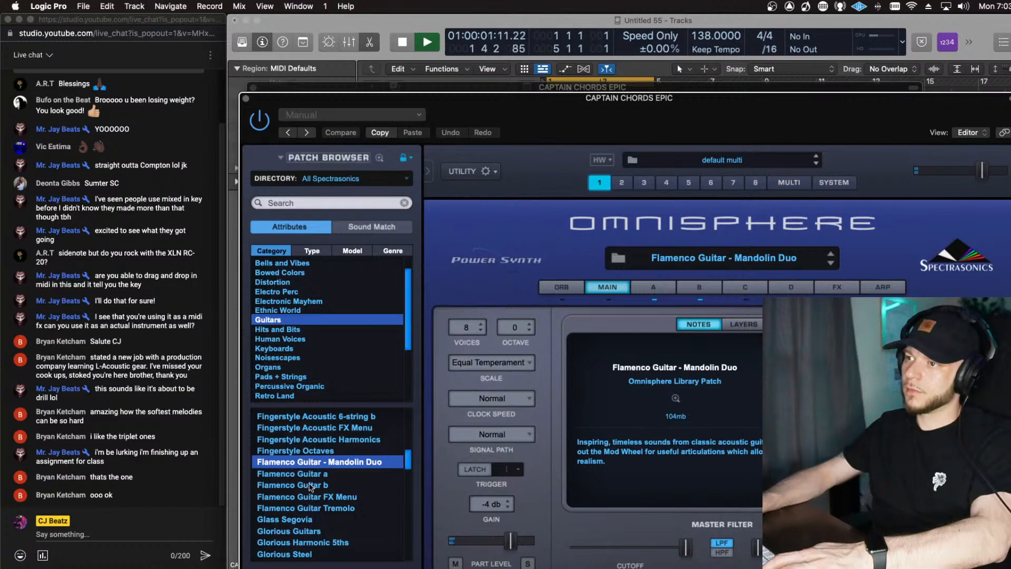
click(310, 485)
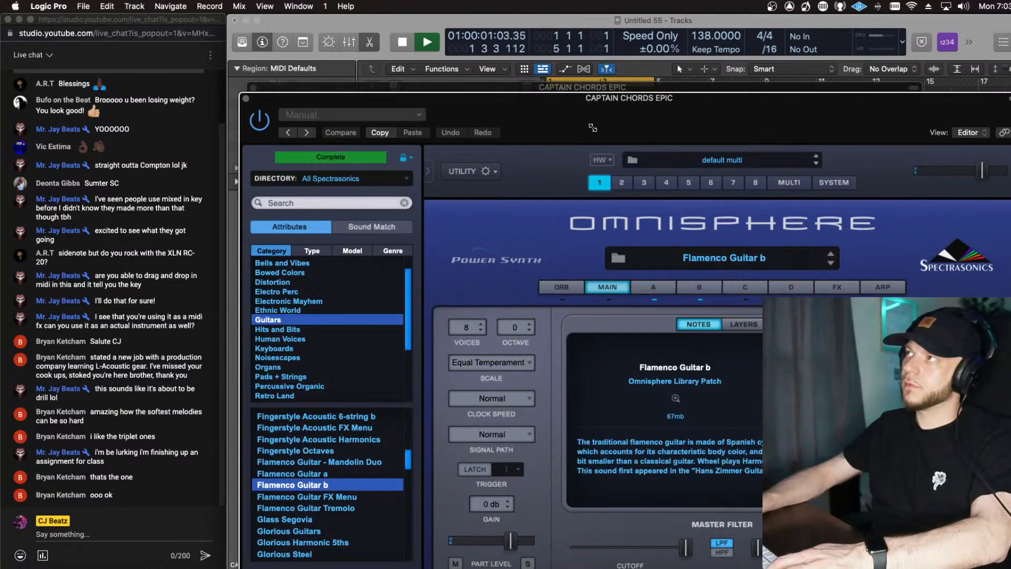
Step: Stop playback, then uncover the Captain Chords Epic window behind Omnisphere and close it
drag(592, 128, 594, 438)
key(space)
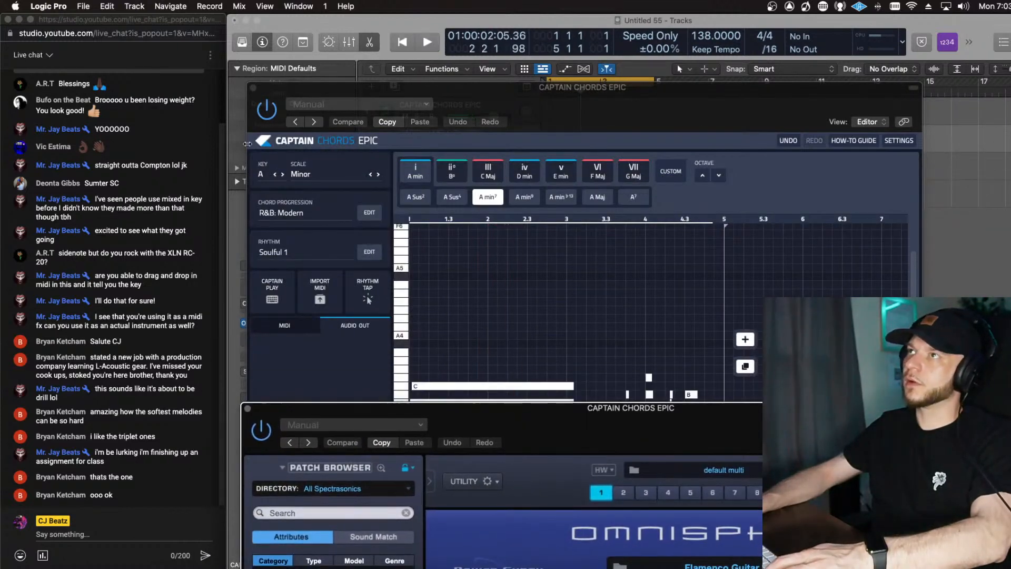
click(253, 87)
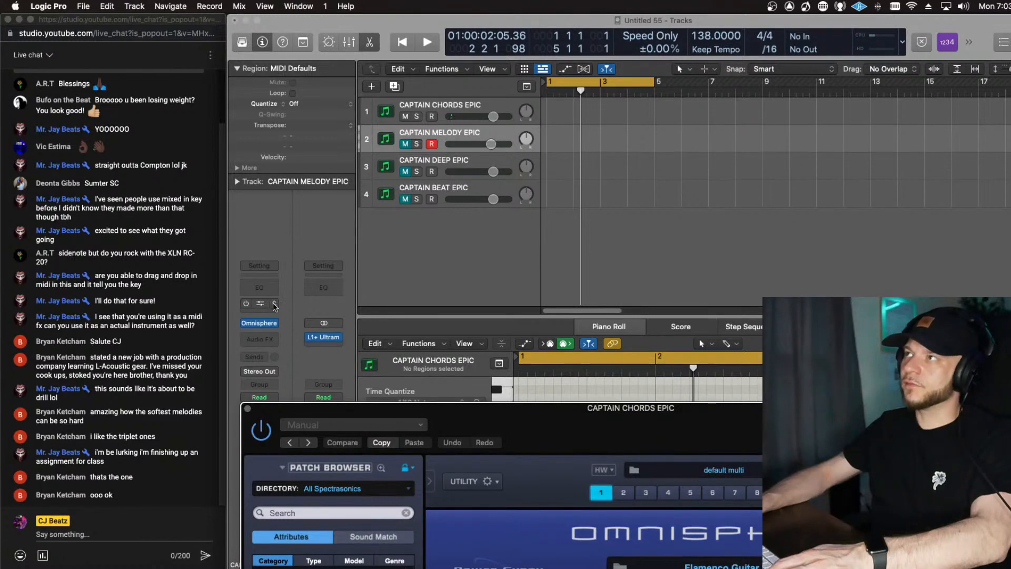
Step: Remove the Captain Chords Epic MIDI effect from the CAPTAIN CHORDS EPIC track and insert a fresh instance of it
click(446, 112)
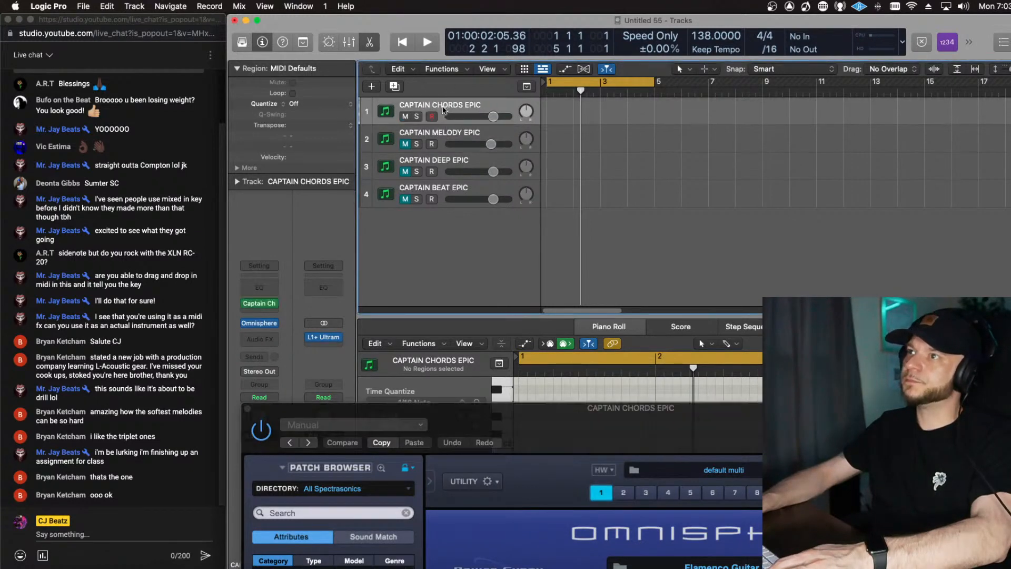
click(274, 303)
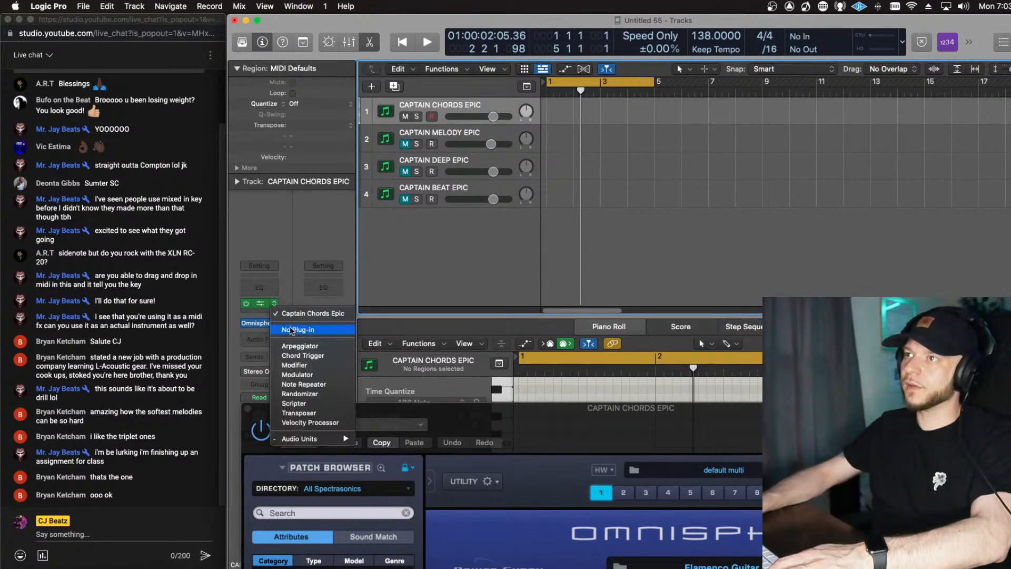
click(291, 330)
click(276, 308)
mouse_move(316, 419)
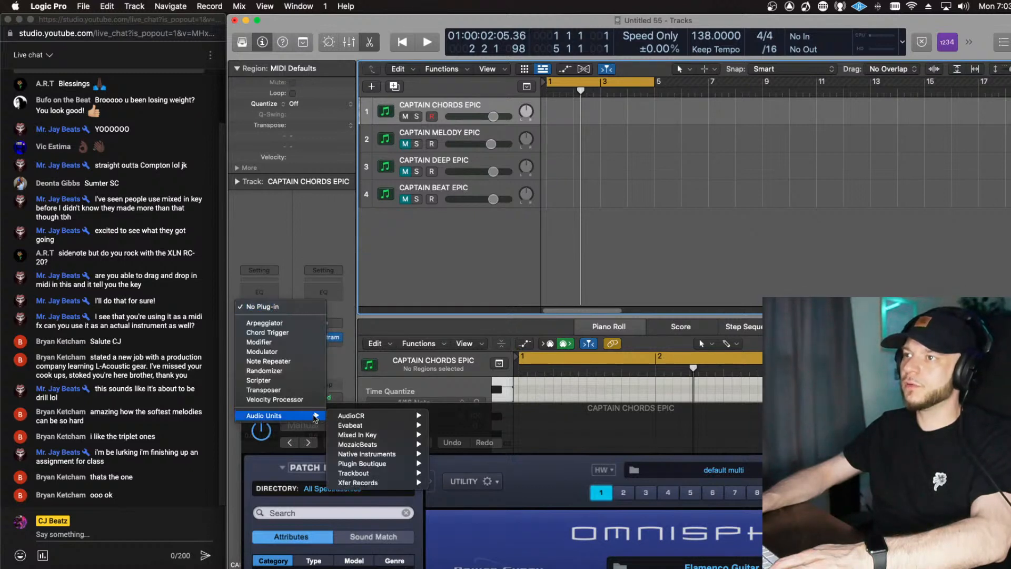
mouse_move(389, 434)
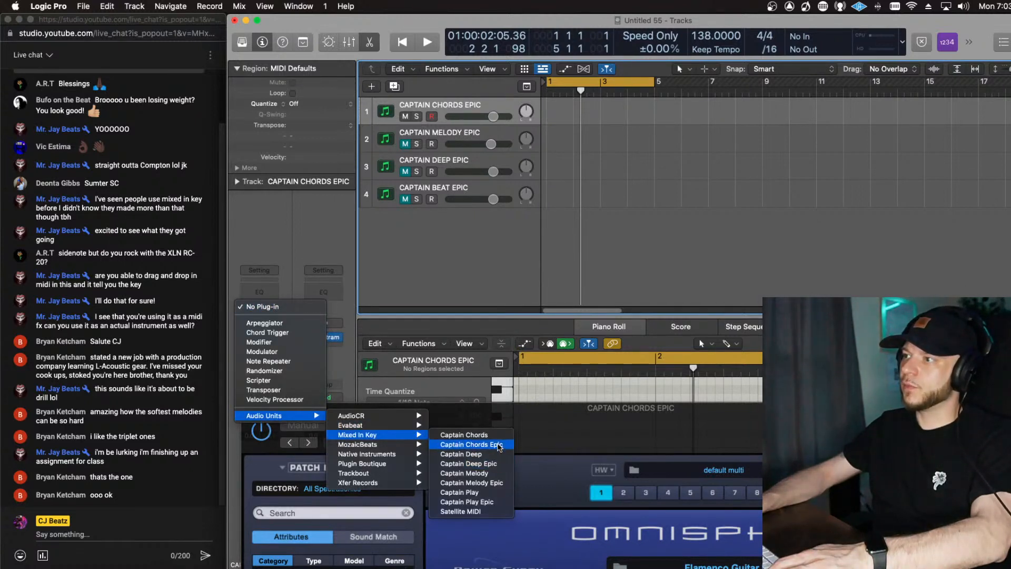
click(496, 445)
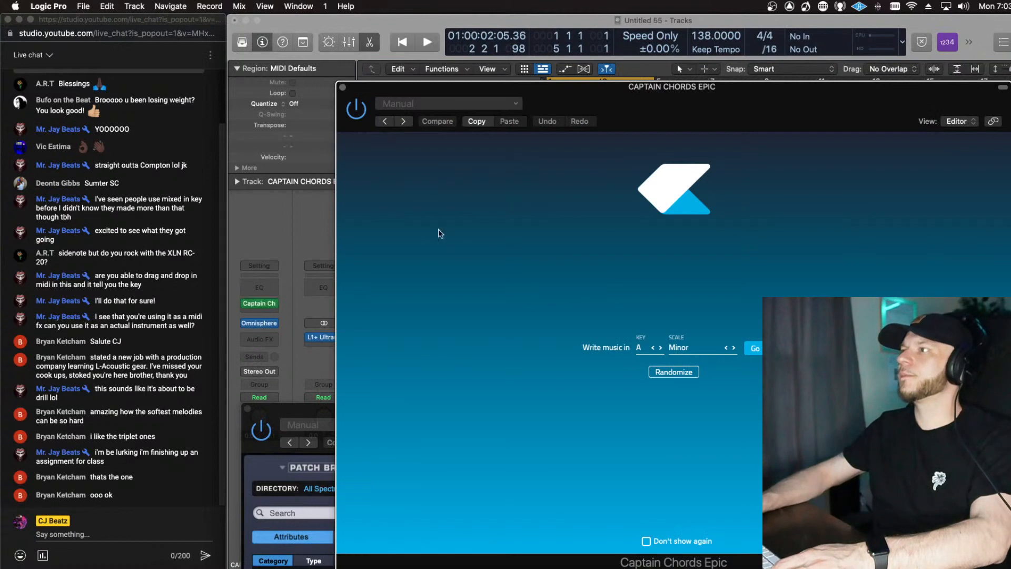
Step: Start the new Captain Chords Epic instance in the key of B♭ with the Minor Gypsy scale
drag(739, 95, 535, 73)
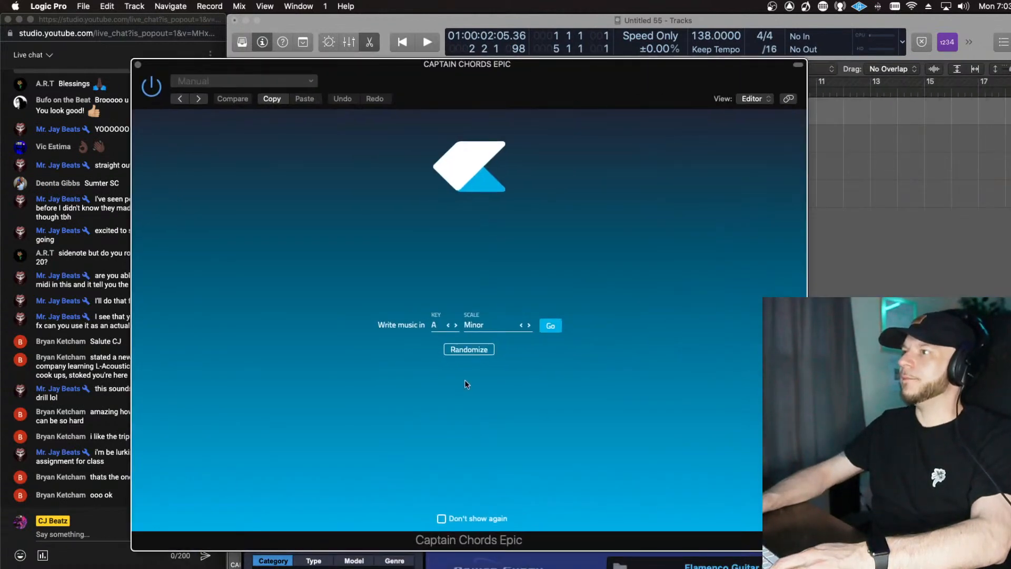
click(435, 326)
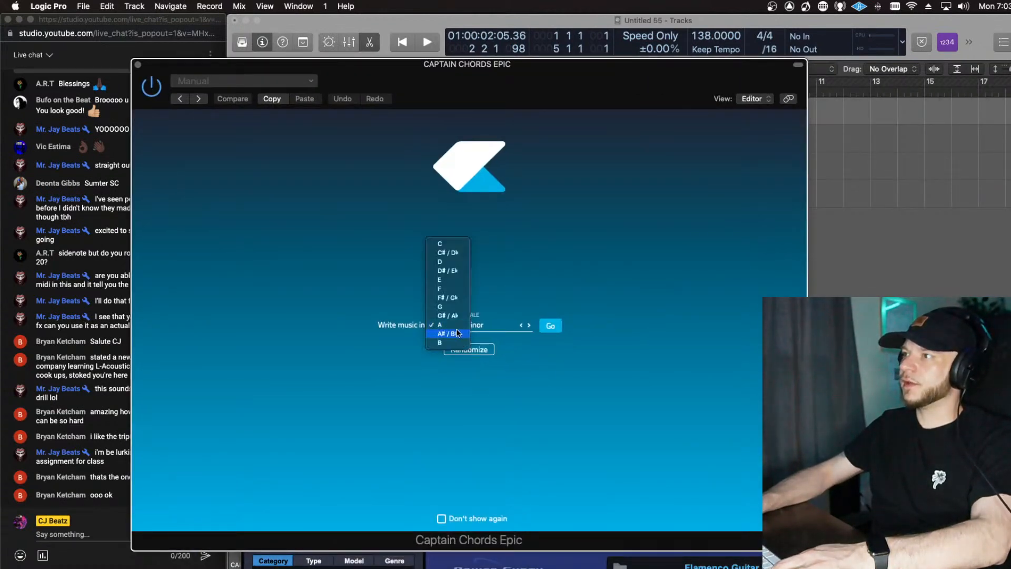
click(453, 333)
click(484, 326)
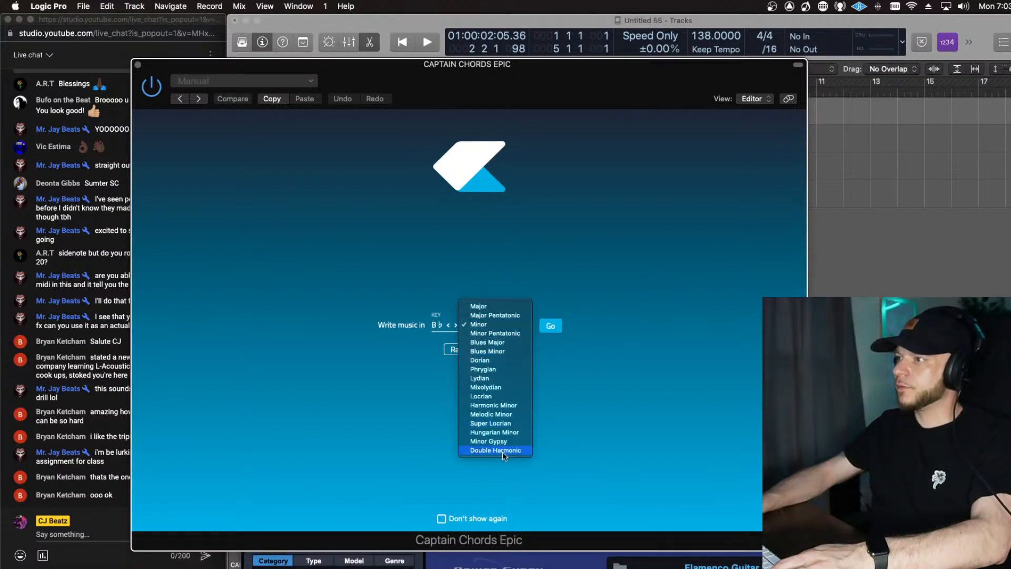
click(513, 434)
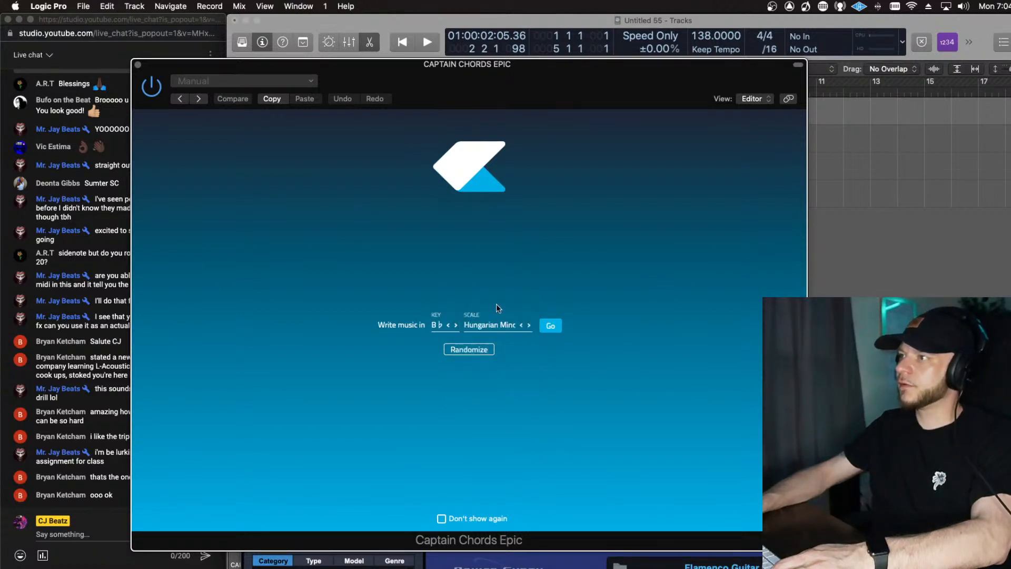
click(487, 325)
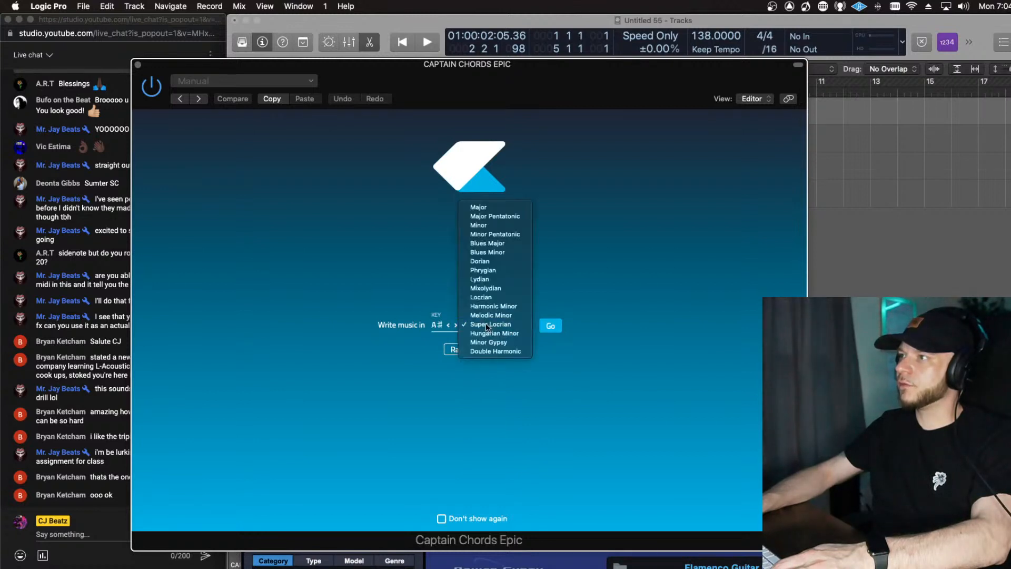
click(512, 369)
click(494, 326)
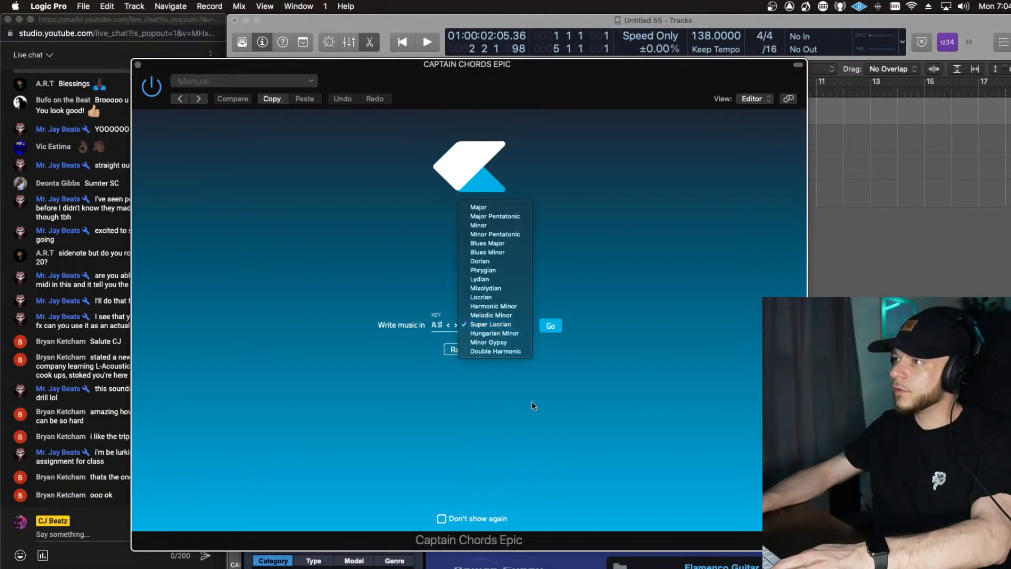
click(518, 340)
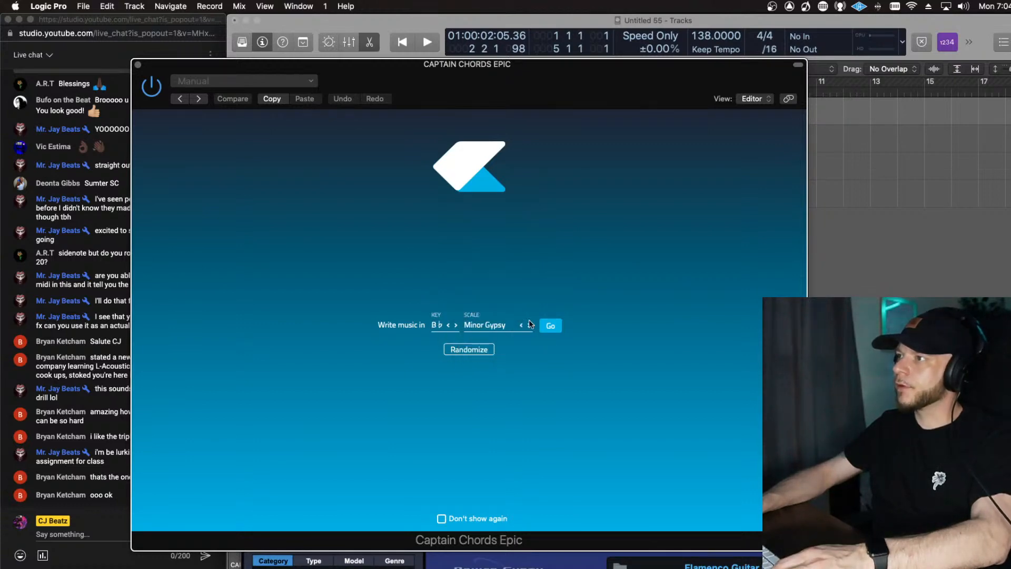
click(550, 325)
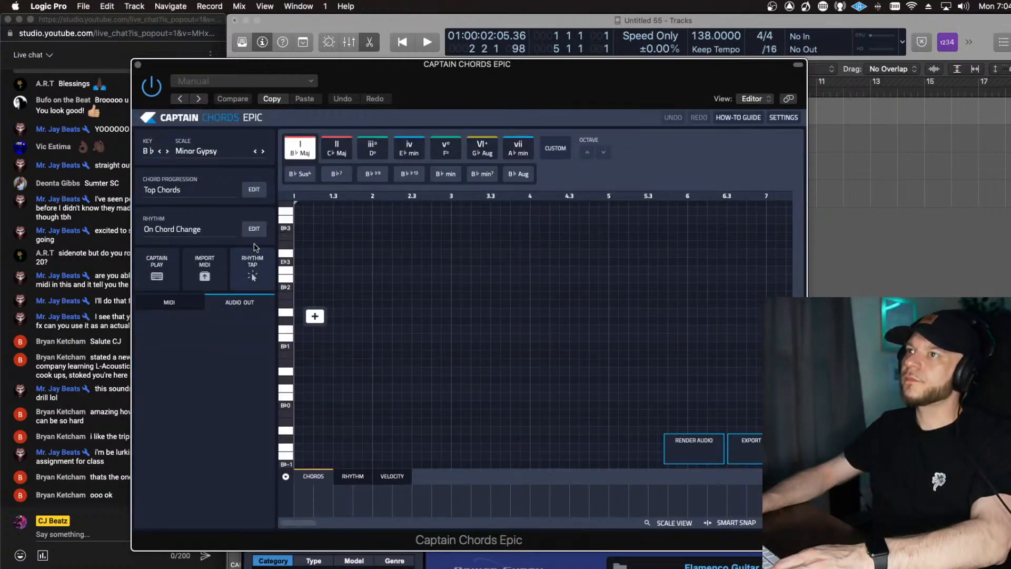
Step: Load the Best Trap Chords progression from the Trap + Hip Hop bank
click(170, 193)
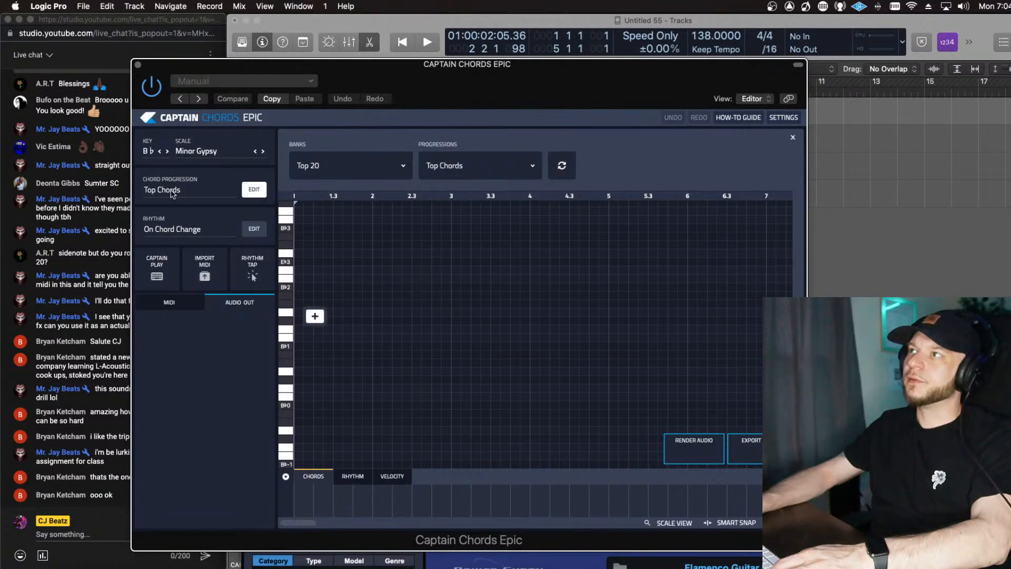
click(324, 171)
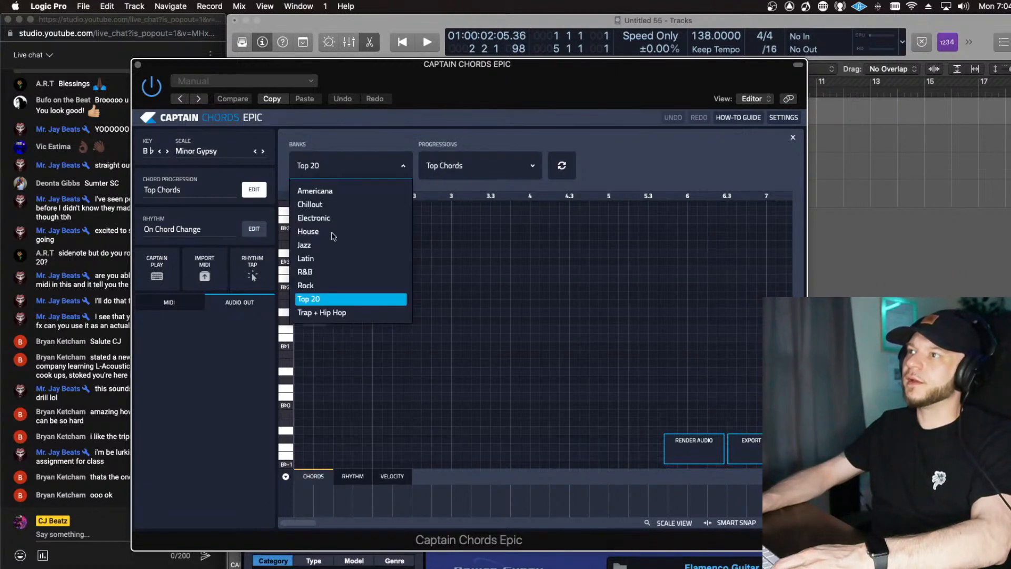
click(334, 313)
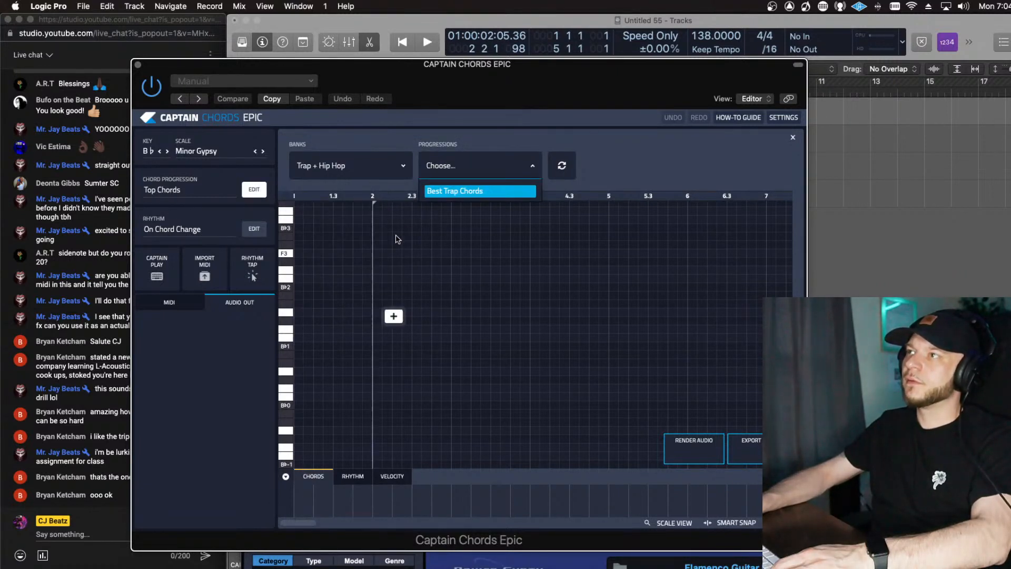
click(459, 193)
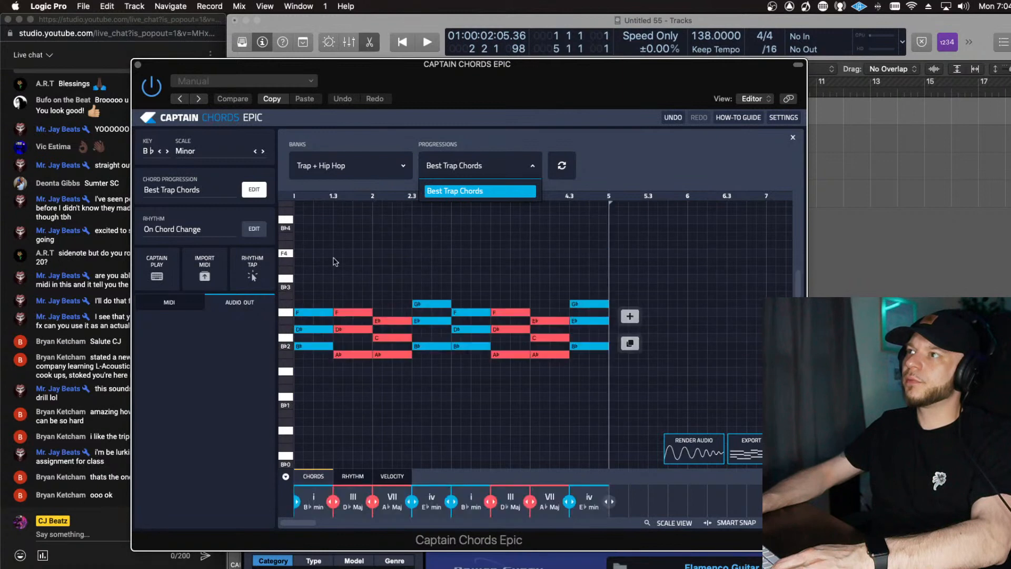
Step: Apply the Constant 14 rhythm from the Trap + Hip Hop / Dark Trap bank to the progression
click(178, 230)
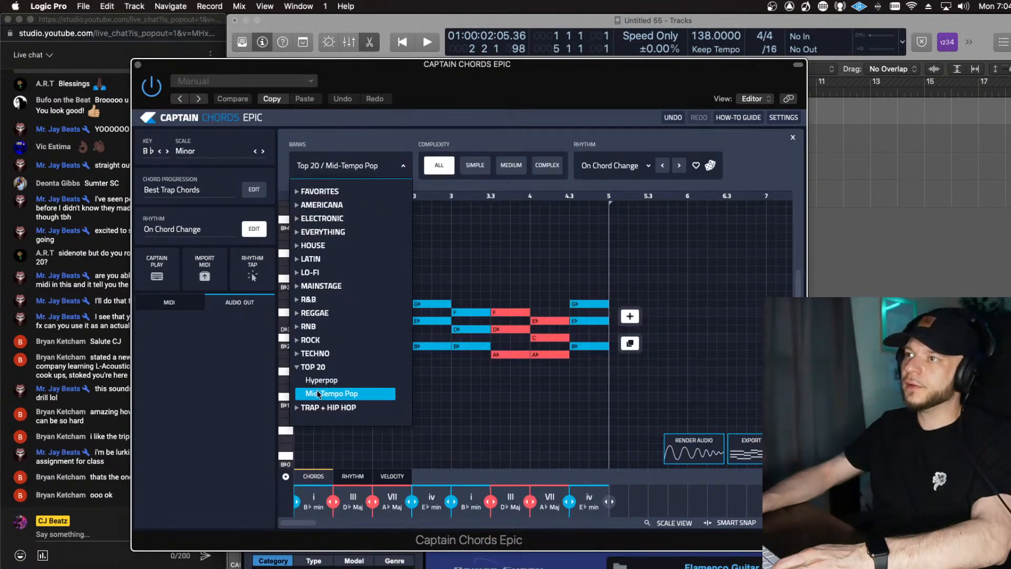
click(297, 409)
scroll(339, 352, down, 2)
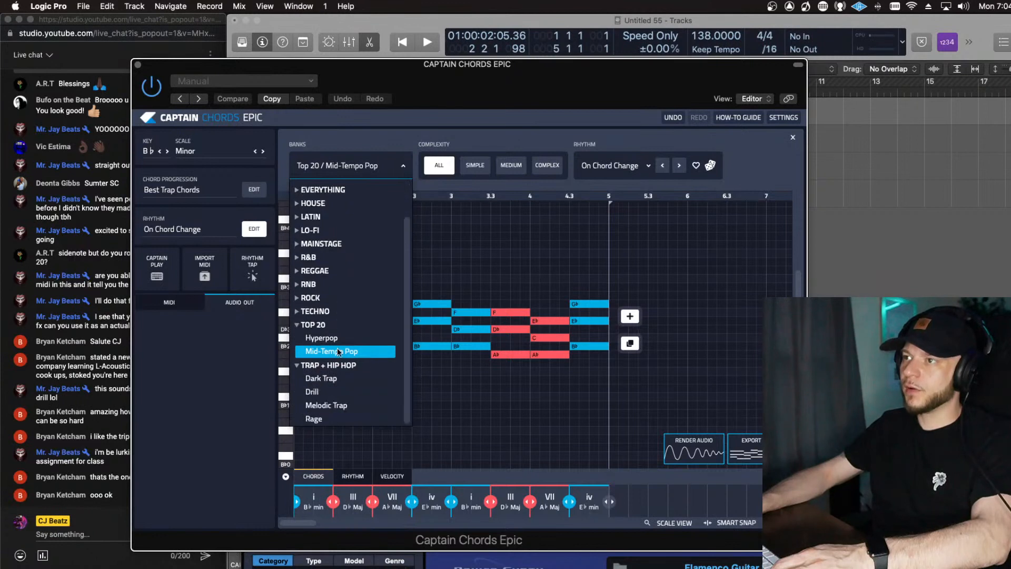
click(332, 378)
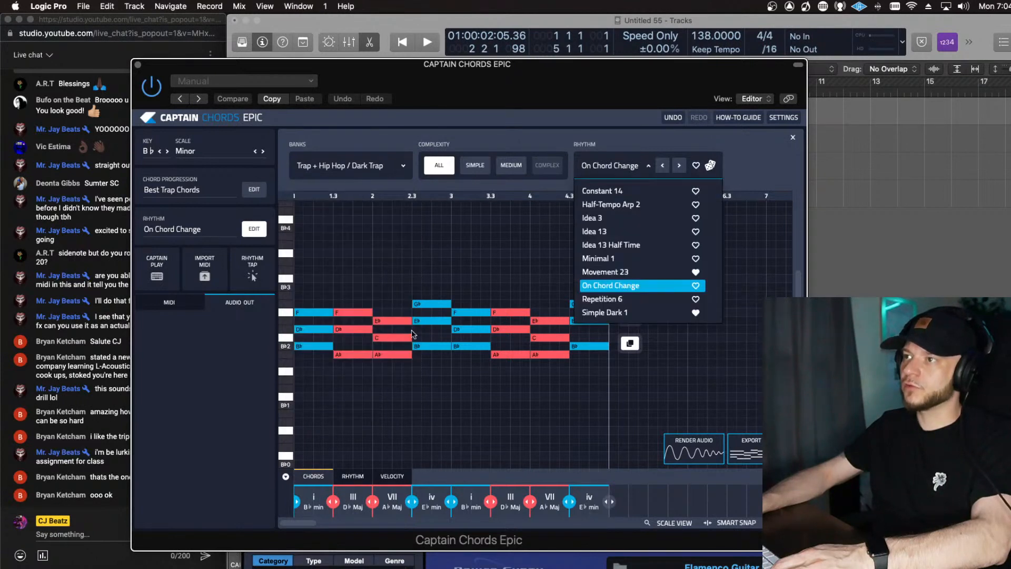
click(618, 197)
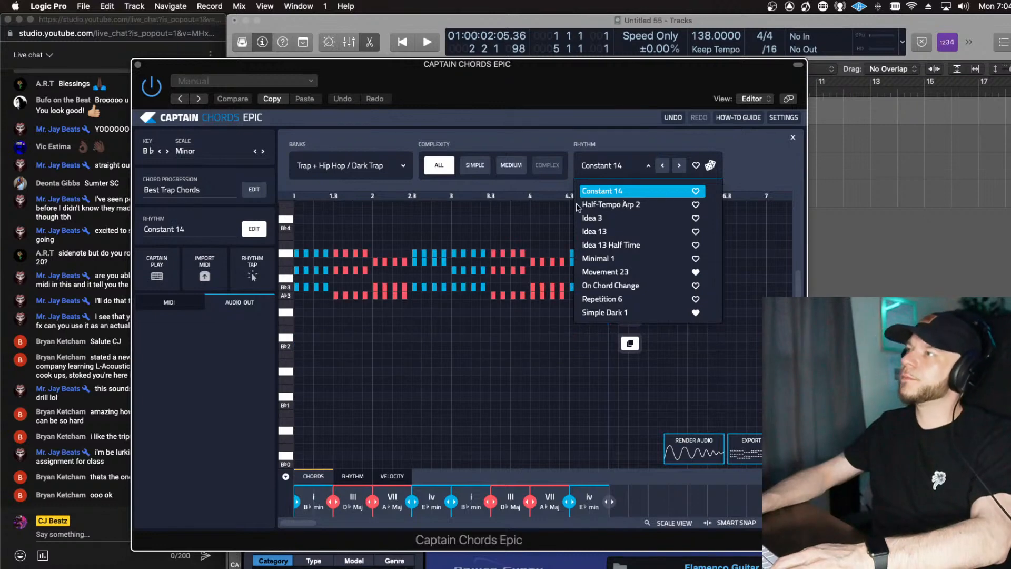
Step: Close the rhythm browser, uncover the timeline and play the progression from bar 1
click(531, 116)
drag(546, 77, 569, 156)
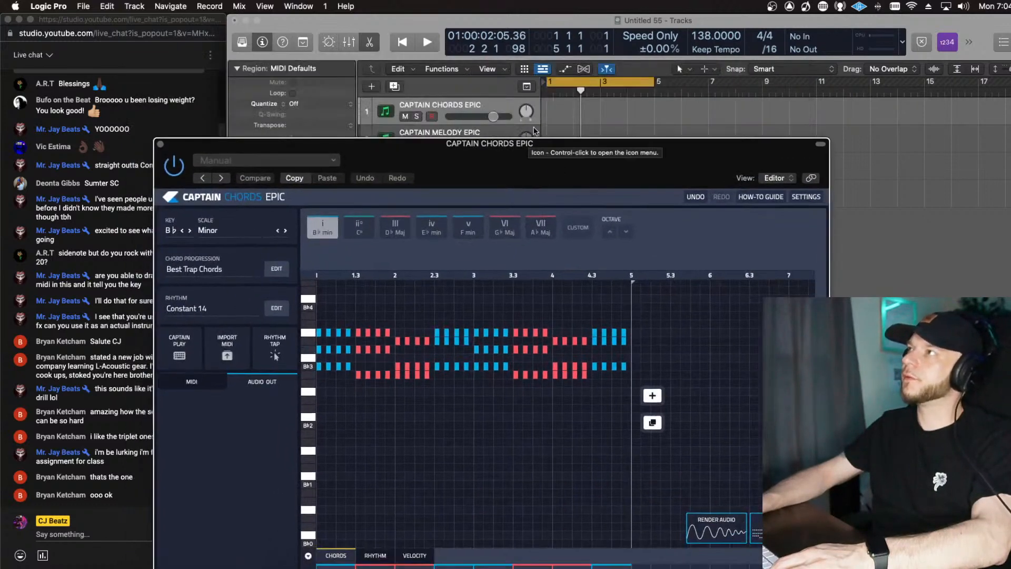
click(552, 94)
key(space)
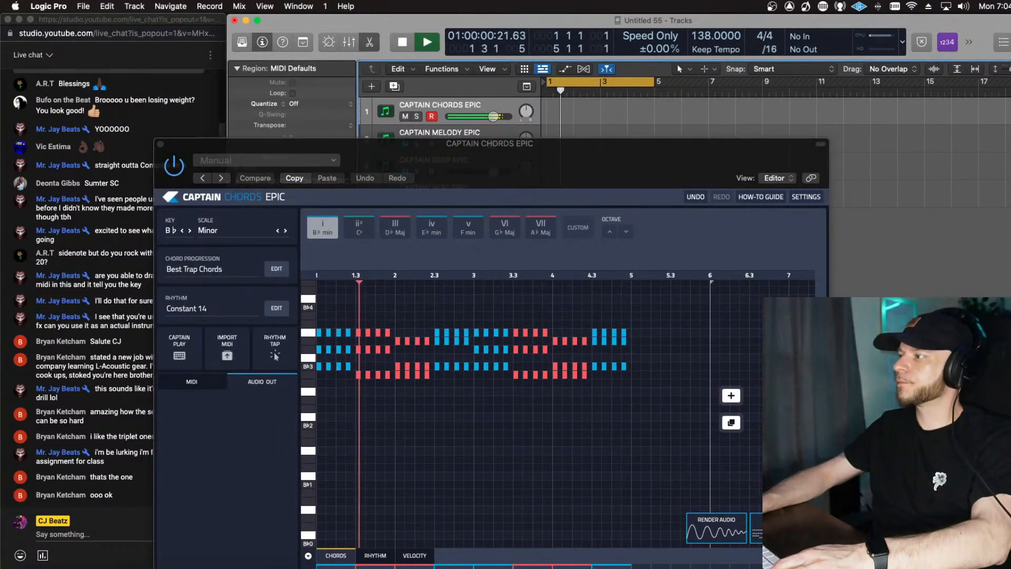
drag(684, 188, 755, 141)
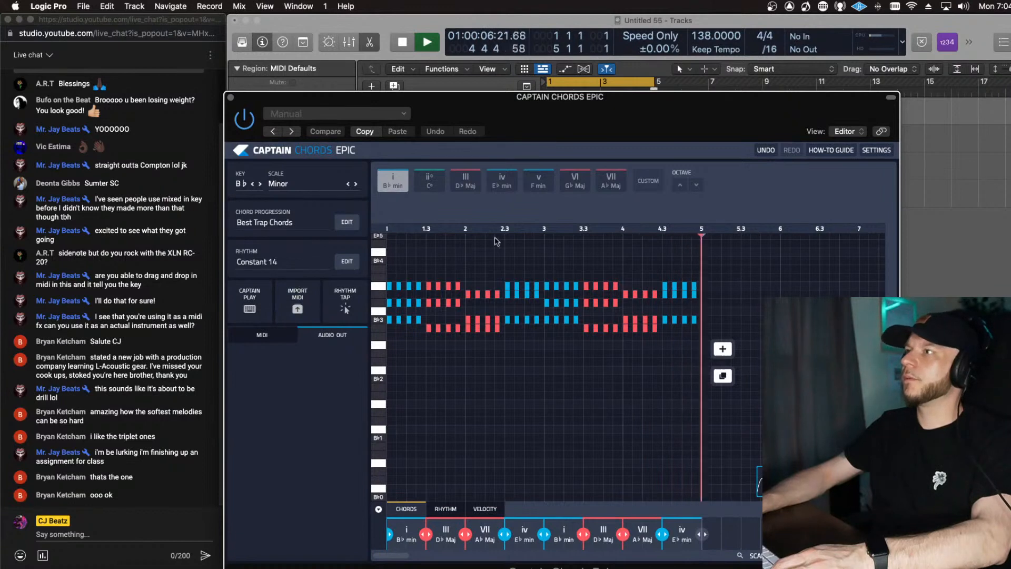
Step: Try the Half-Tempo Arp 2 and Idea 3 rhythms on the chords during playback
click(276, 260)
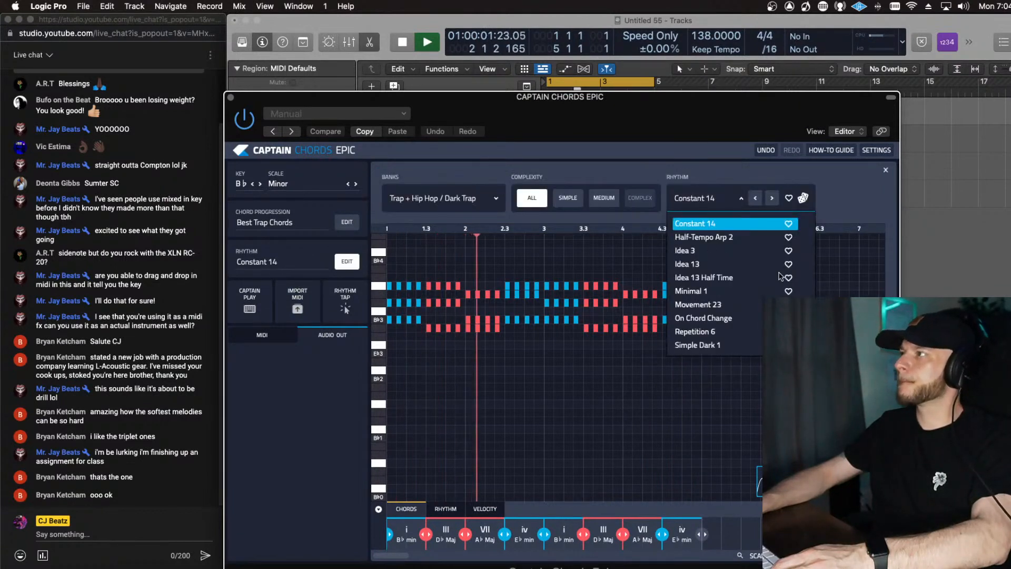
click(743, 237)
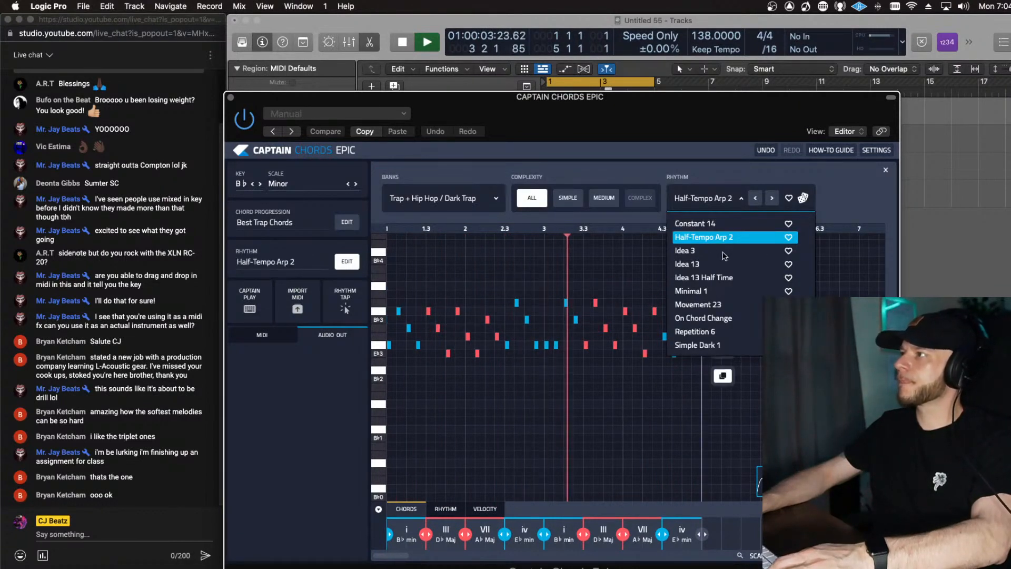
click(725, 255)
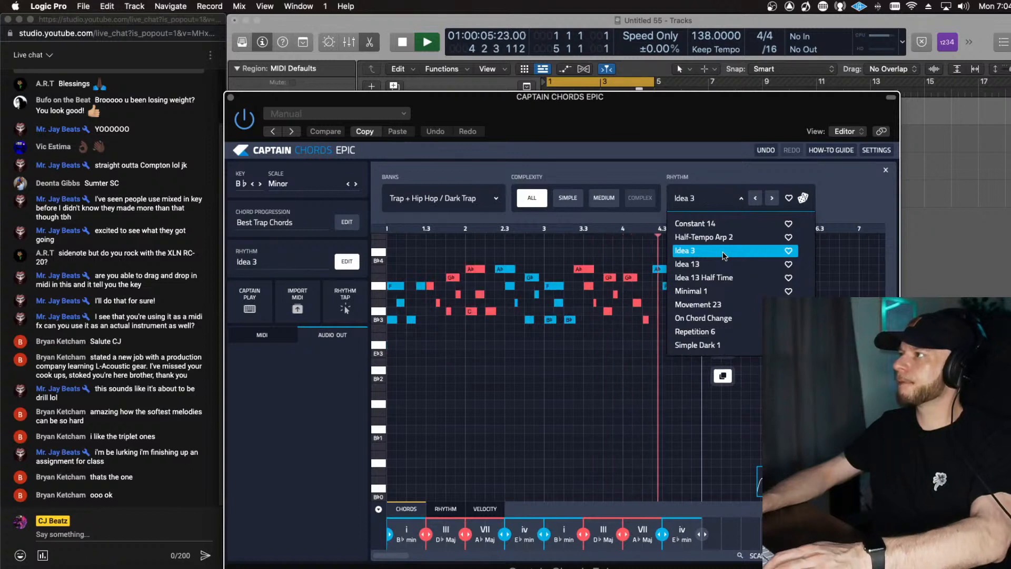
drag(549, 107, 565, 154)
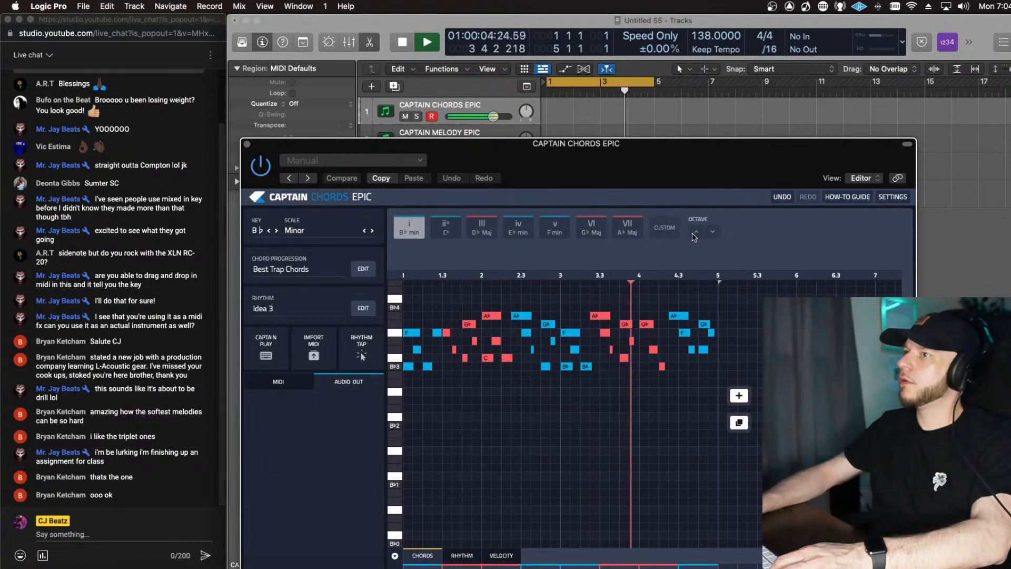
Step: Set the rhythm to Simple Dark 1 after auditioning Idea 13, Idea 13 Half Time, Minimal 1, Movement 23, On Chord Change and Repetition 6
click(364, 309)
click(706, 311)
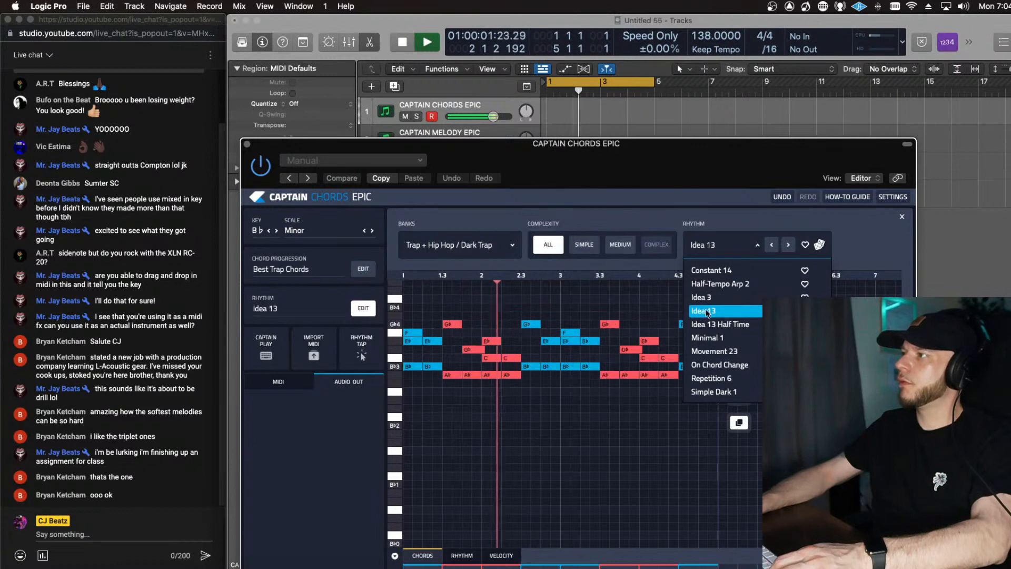
click(711, 324)
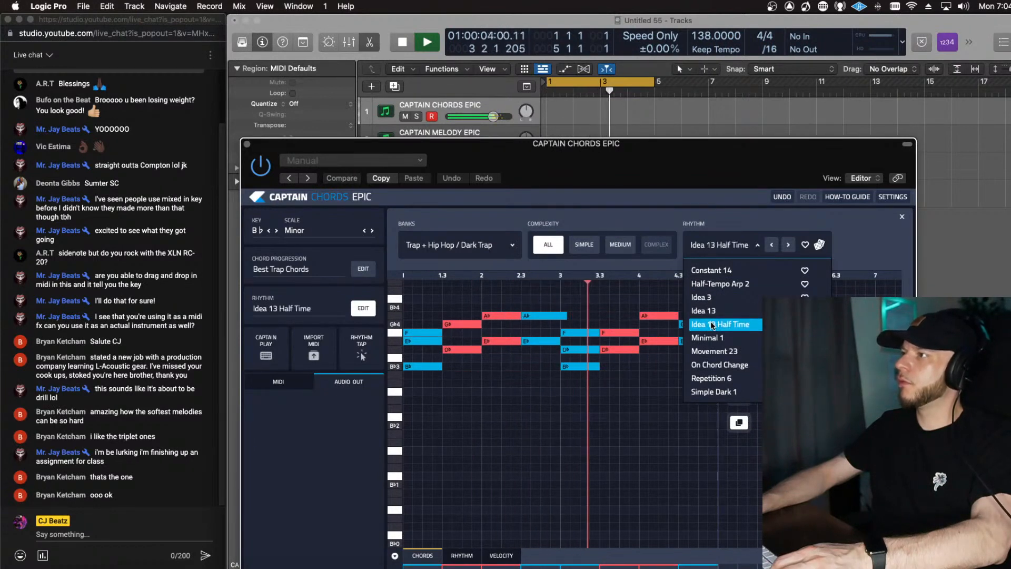
click(723, 337)
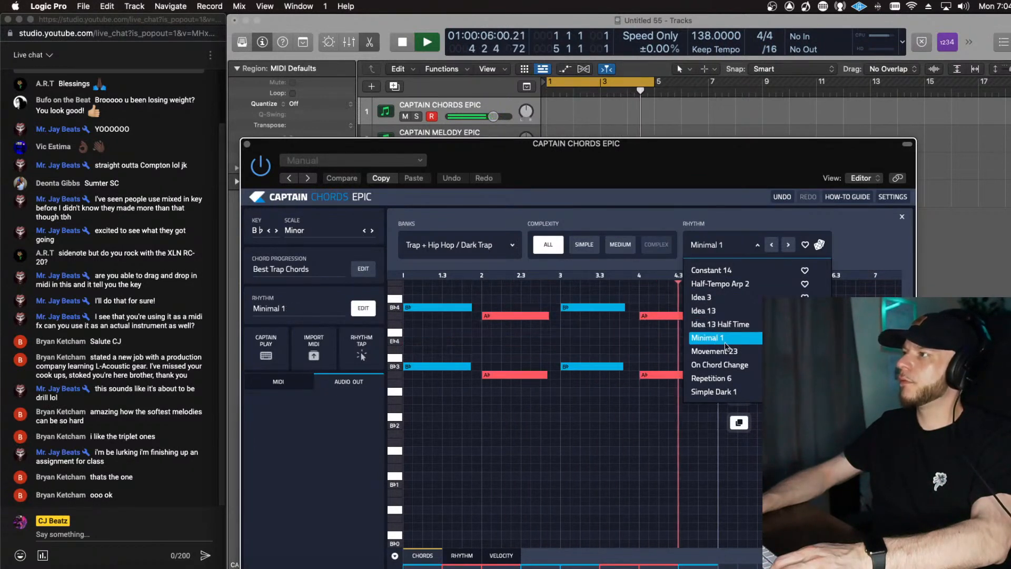
click(725, 350)
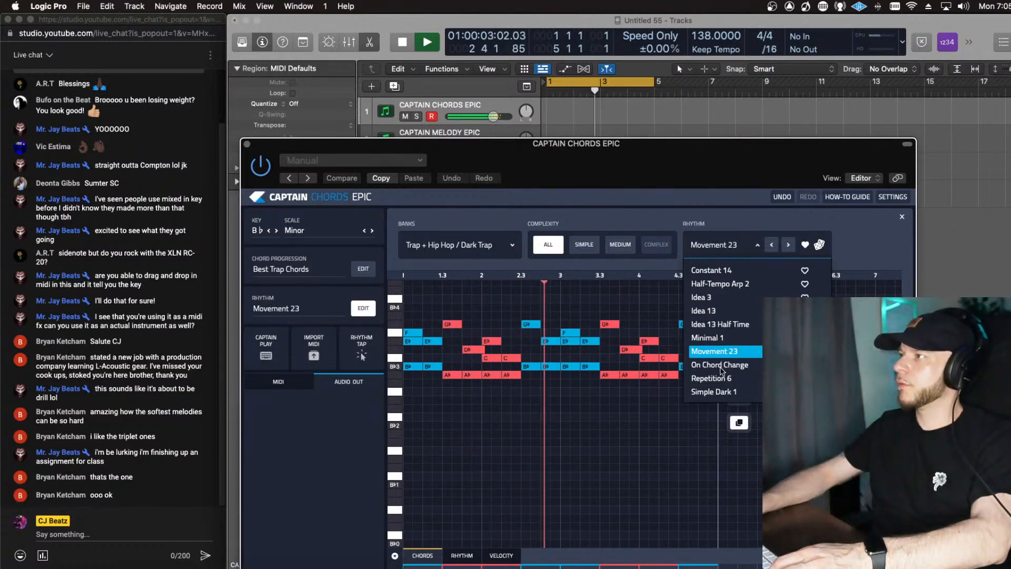
click(727, 366)
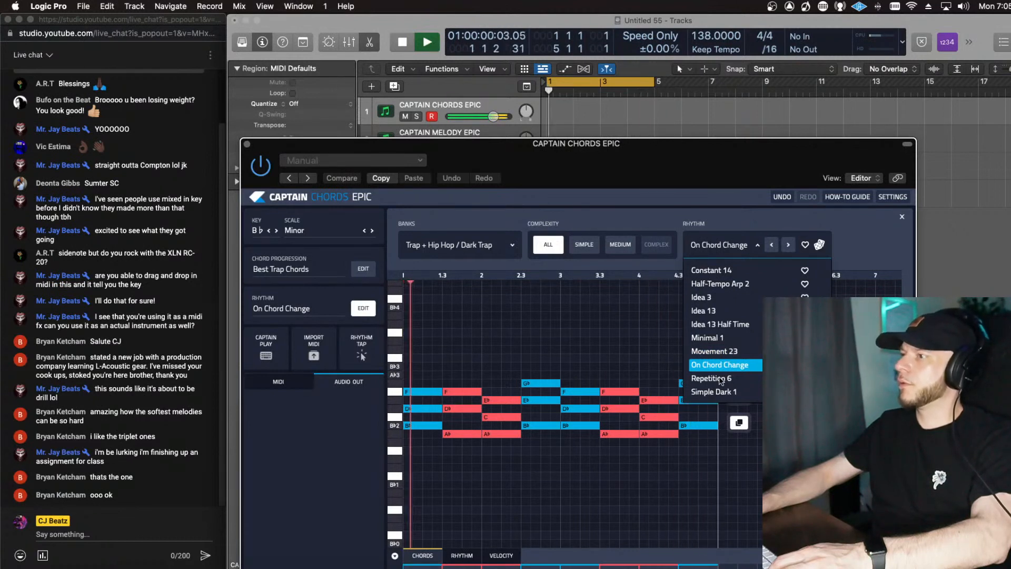
click(720, 378)
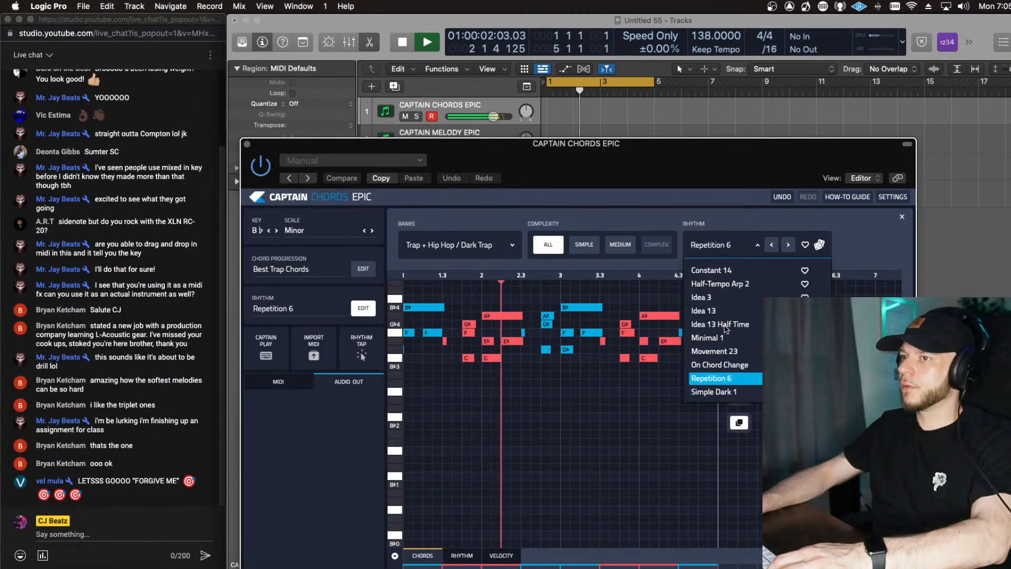
click(724, 392)
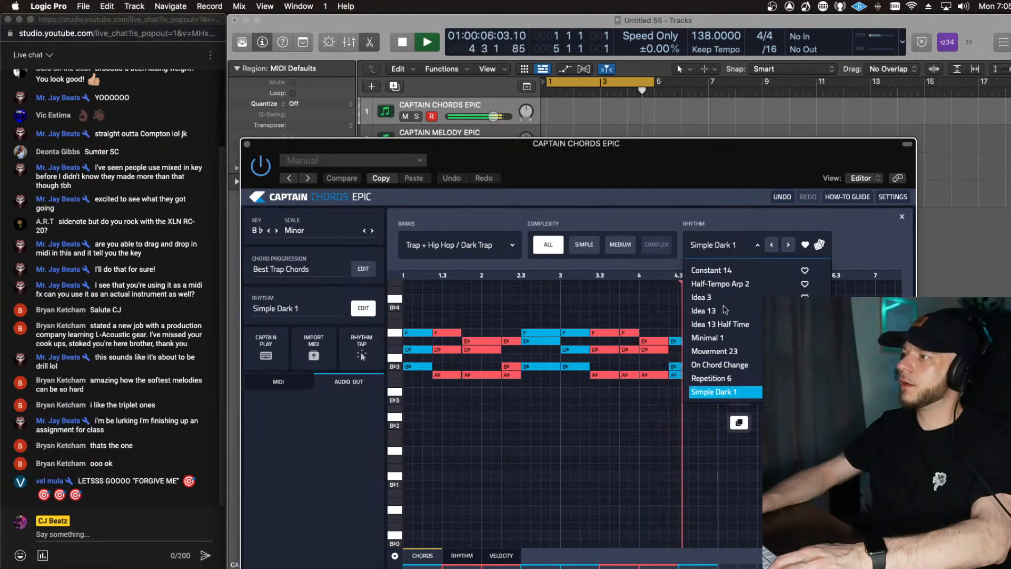
click(733, 233)
click(730, 245)
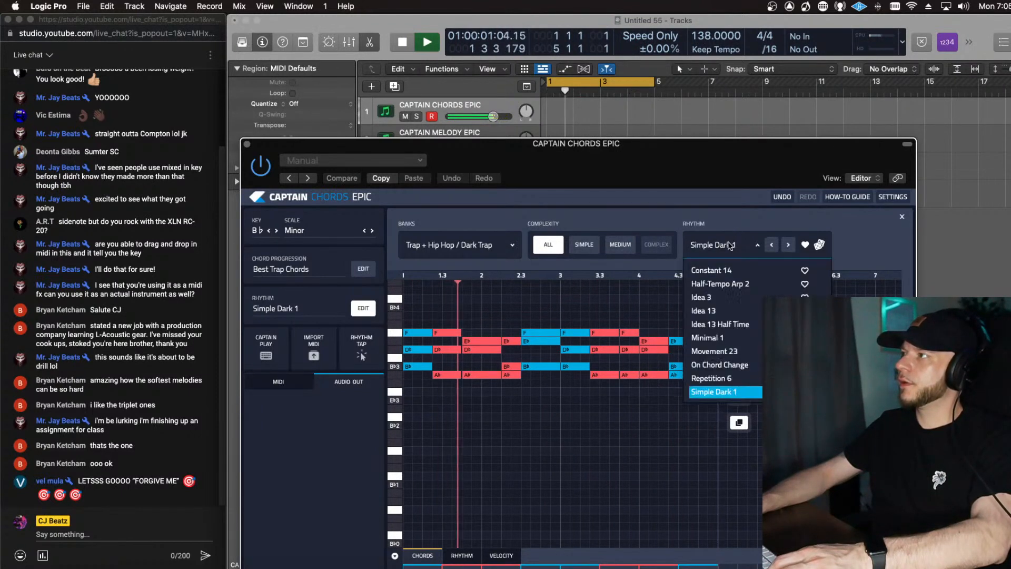
Step: Select all chords in the progression and lower them by one octave
click(599, 325)
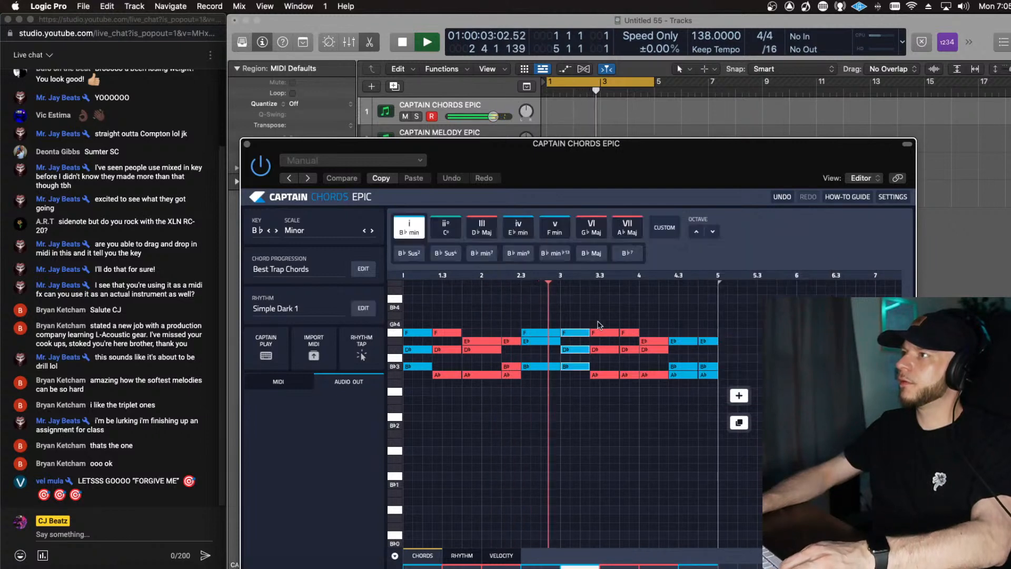
key(super+a)
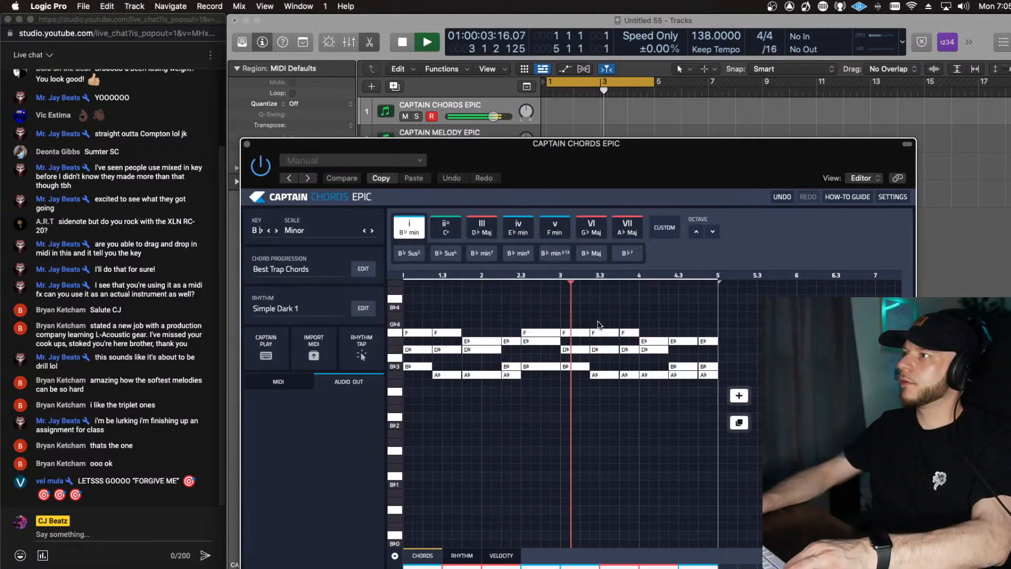
click(713, 231)
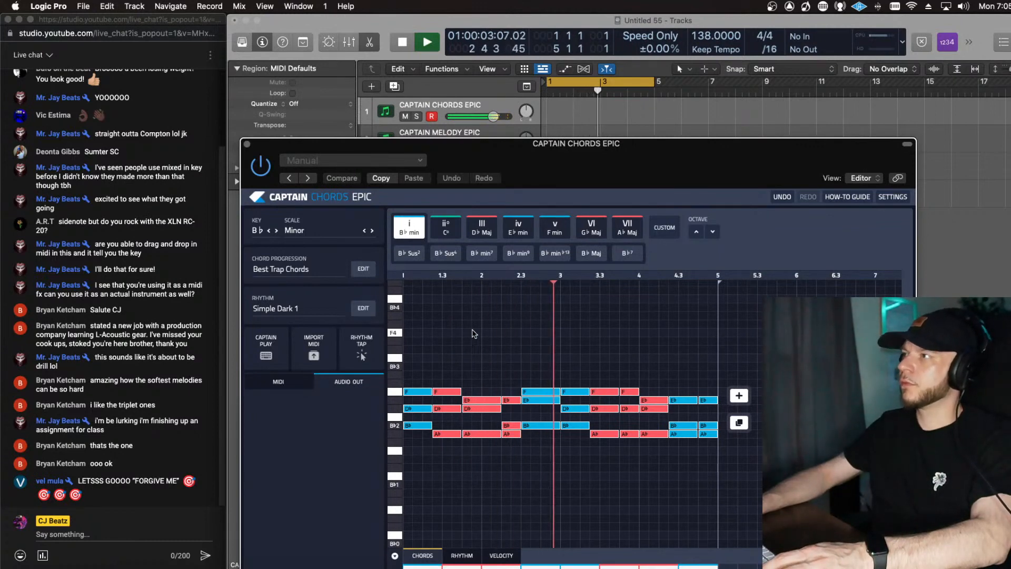
Step: Open Omnisphere on the CAPTAIN CHORDS EPIC track and audition Glass Segovia, Glorious Guitars, Glorious Harmonic 5ths and Glorious Steel
double_click(385, 111)
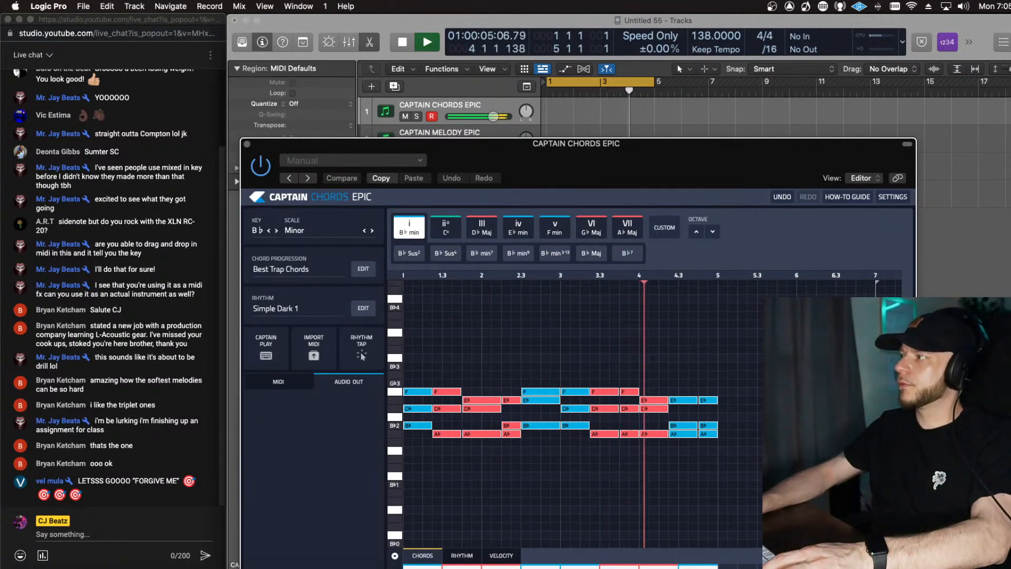
drag(900, 183, 912, 81)
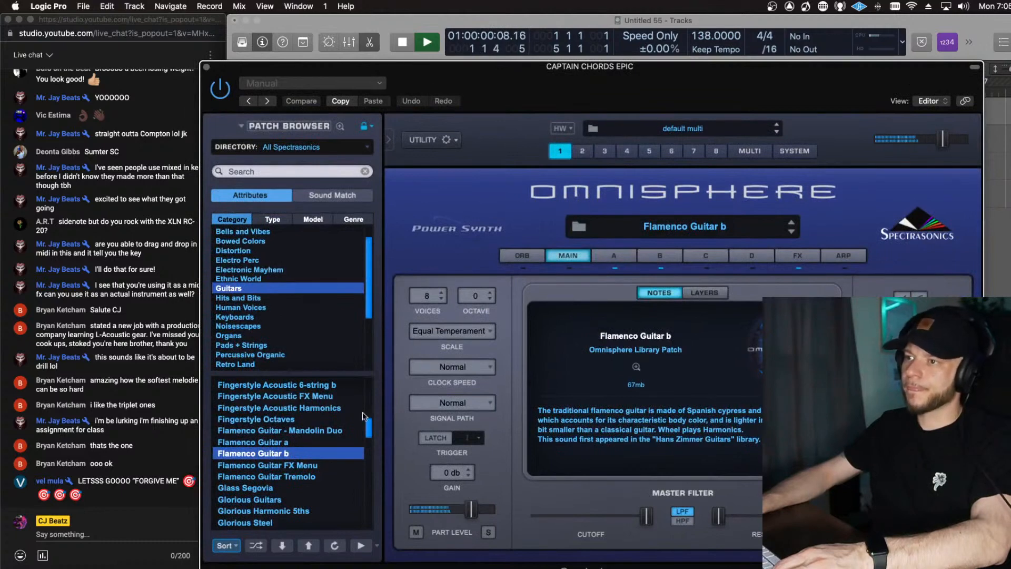
click(257, 486)
scroll(289, 451, down, 1)
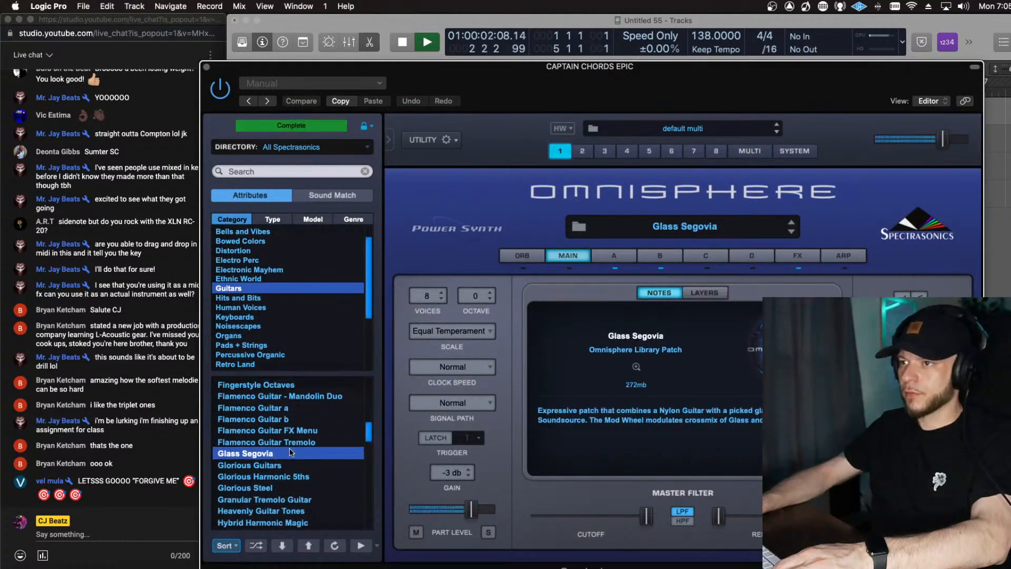
click(269, 467)
scroll(279, 453, down, 2)
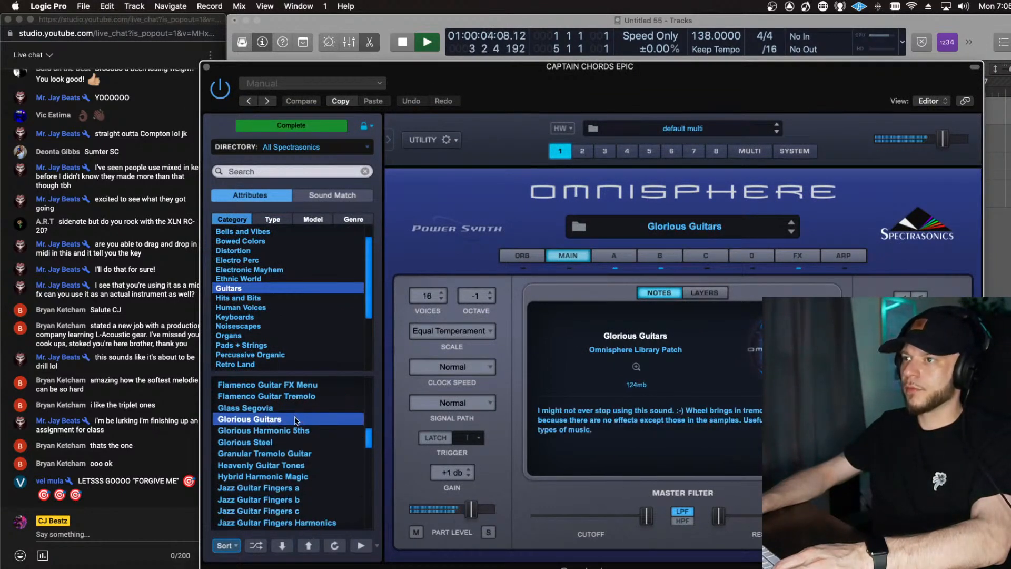
click(284, 432)
click(272, 441)
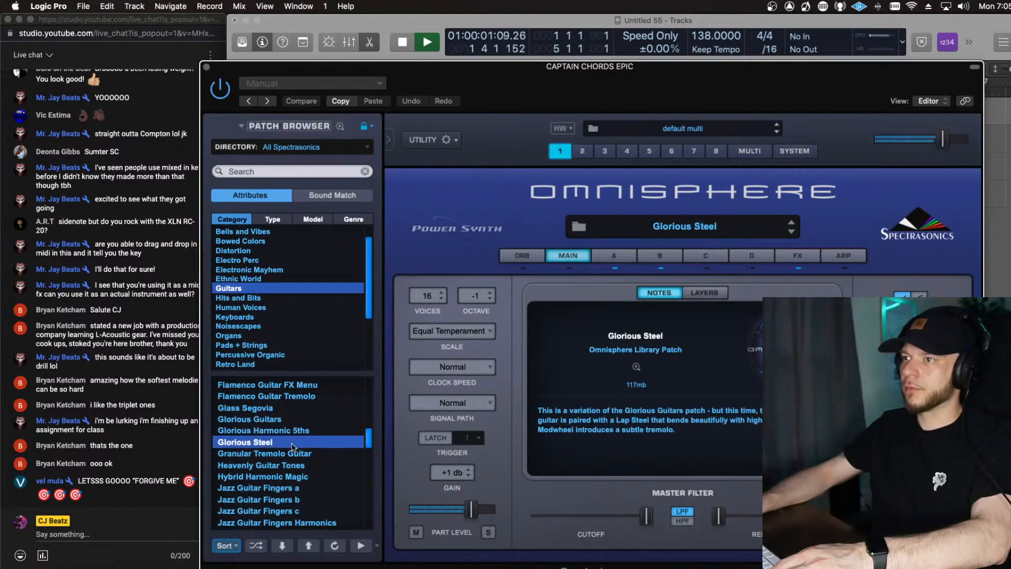
Step: Audition the guitar patches Jazz Guitar Fingers a, Martin Acoustic 6-string a and b, and Microphonic Ukelele in Omnisphere
scroll(316, 442, down, 2)
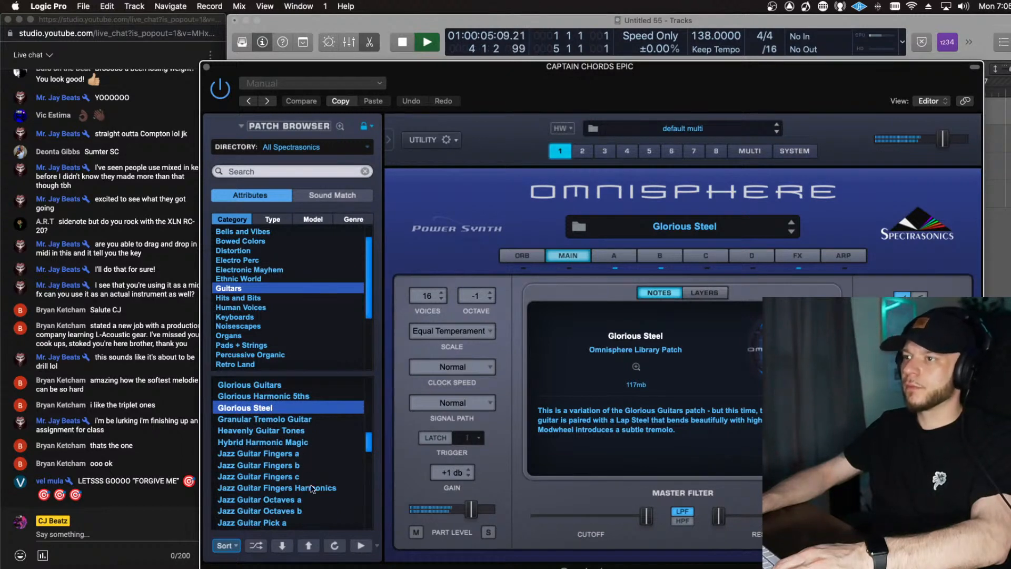
click(291, 454)
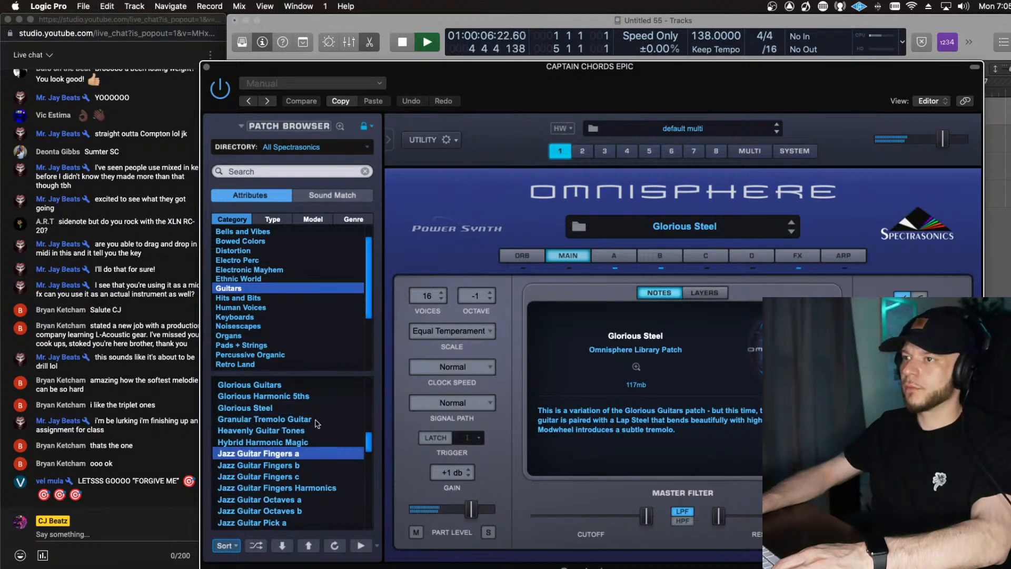
scroll(306, 450, down, 3)
scroll(306, 453, down, 6)
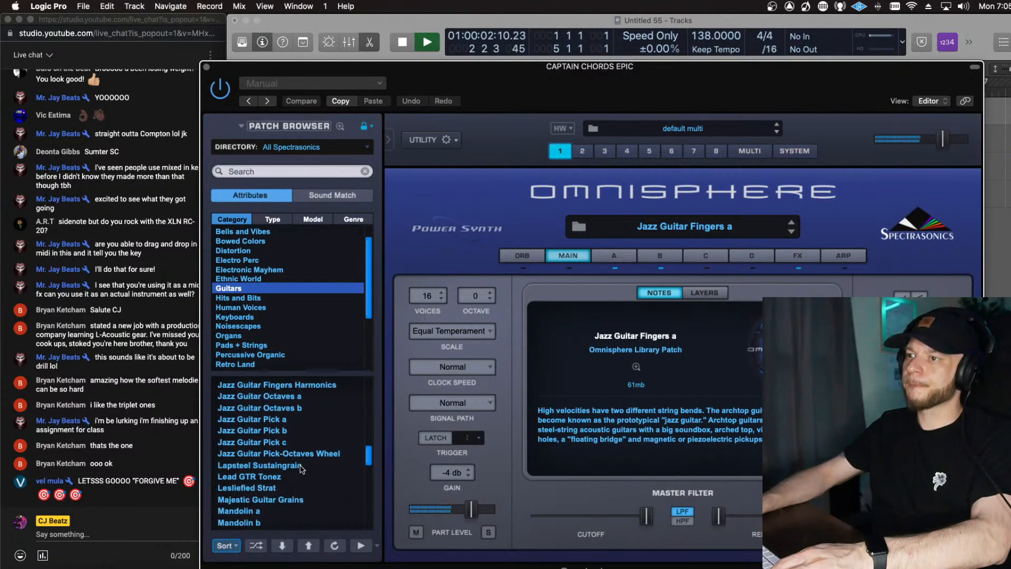
scroll(301, 469, down, 2)
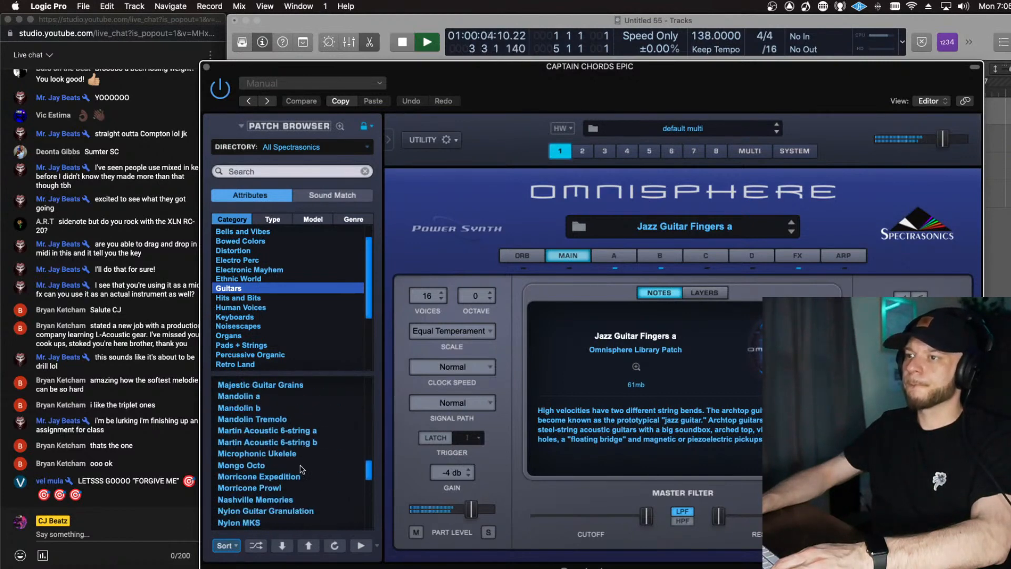
scroll(307, 453, down, 2)
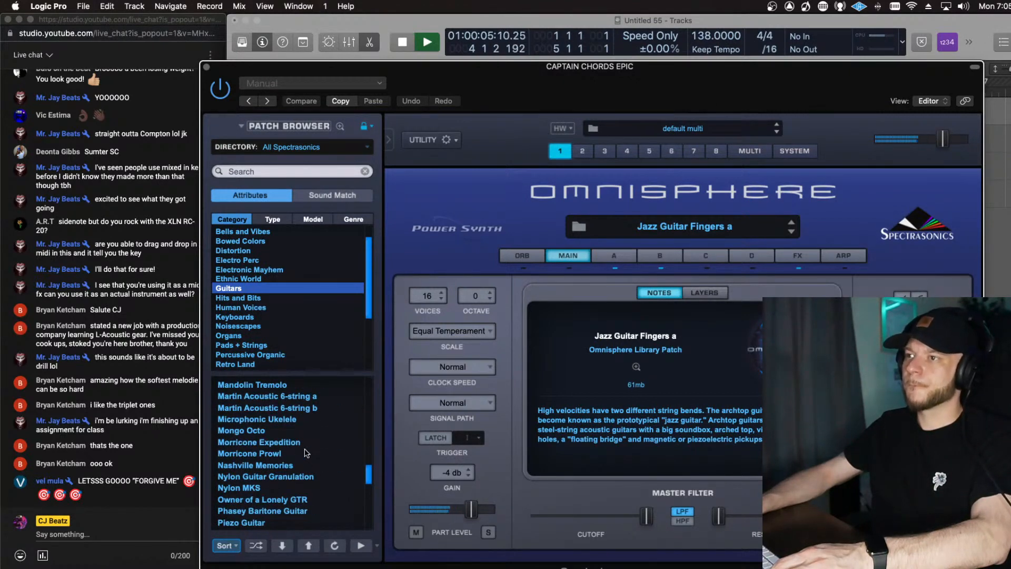
click(276, 397)
click(272, 409)
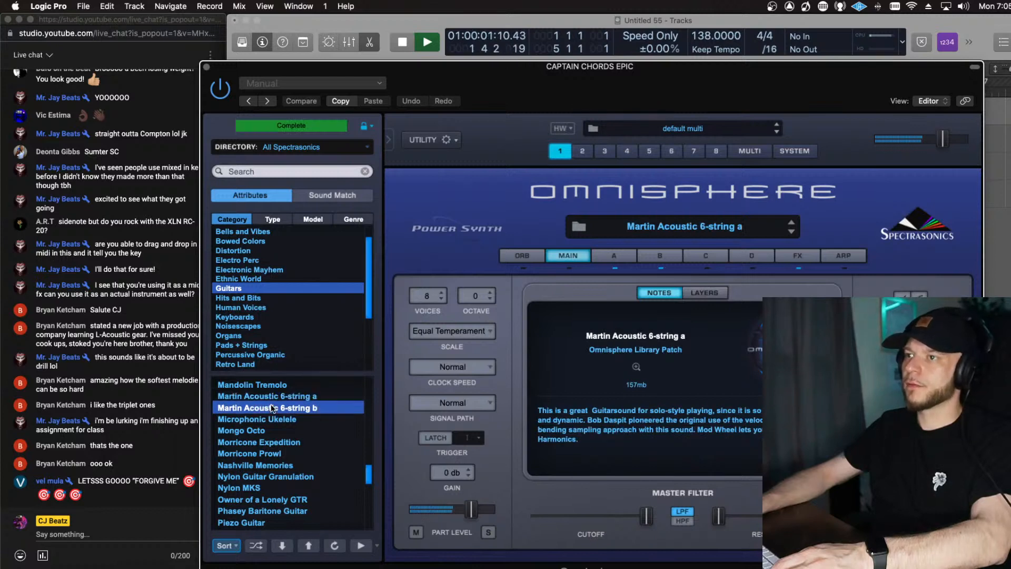
click(269, 421)
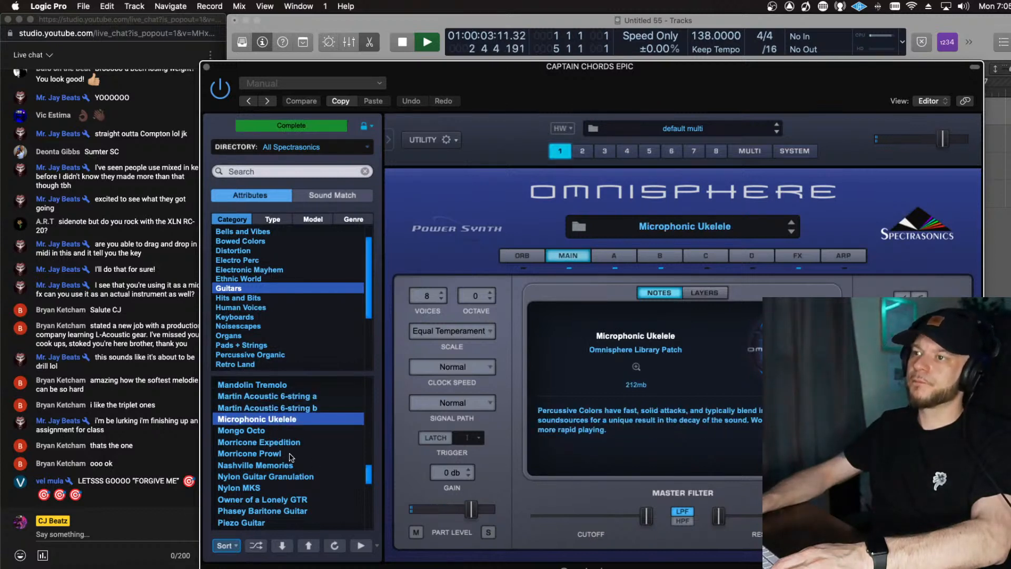
Step: Load the Nashville Memories guitar patch and look through the guitar patches further down the list
click(273, 475)
click(280, 464)
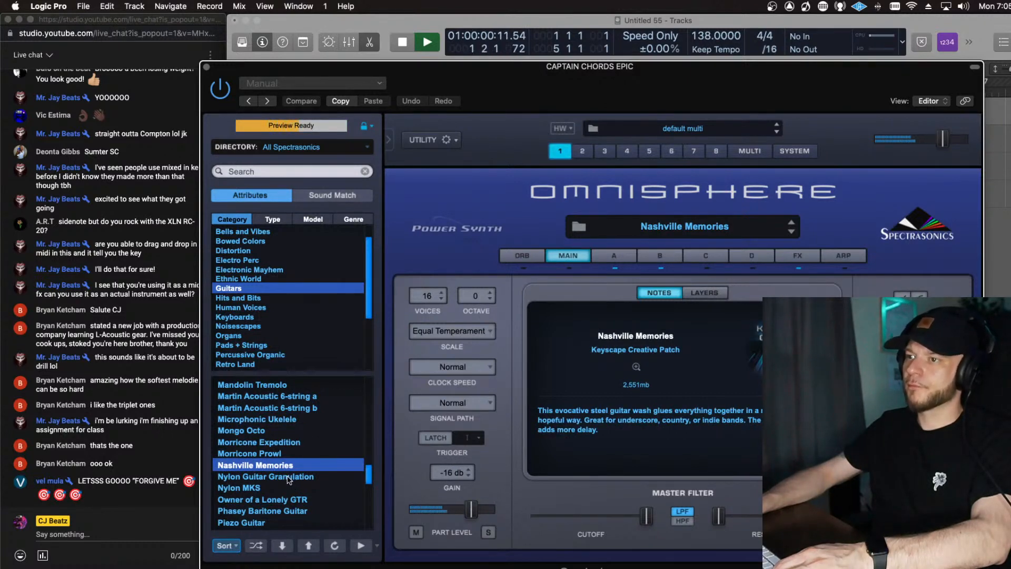
scroll(289, 476, down, 5)
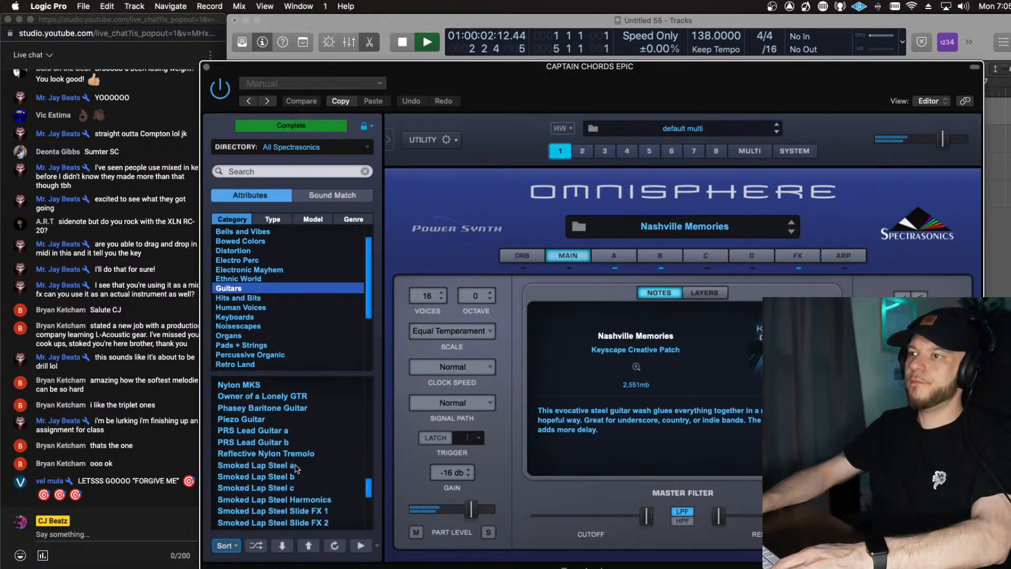
scroll(294, 468, down, 3)
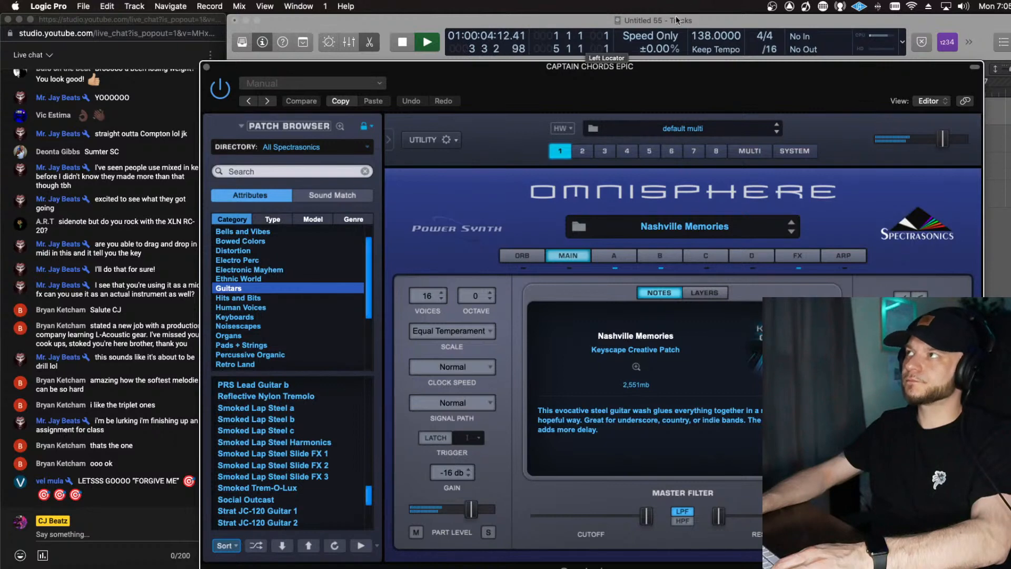
Step: Move the Omnisphere window out of the way and undo the last octave change on the chords
drag(642, 88, 657, 511)
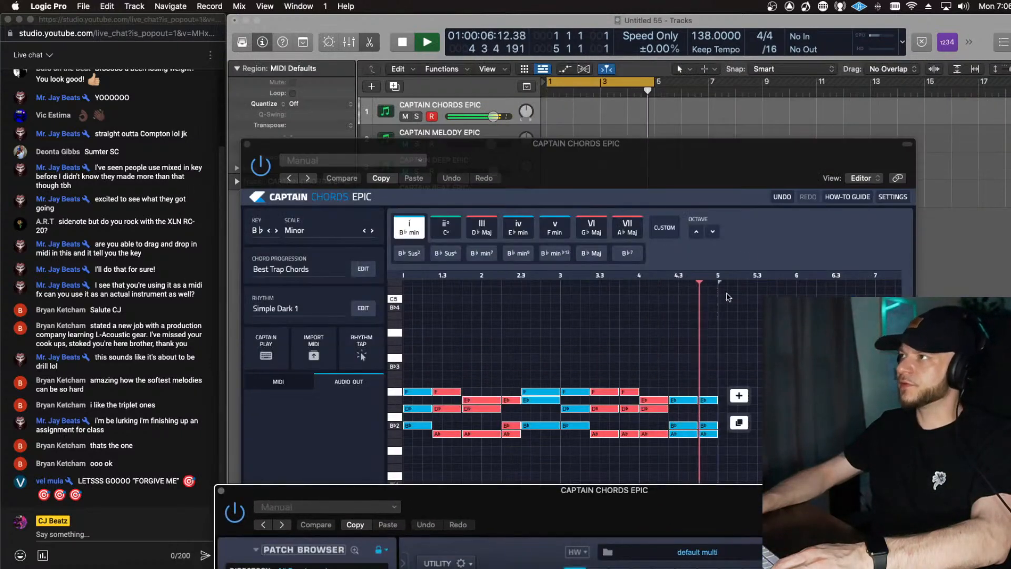
click(781, 206)
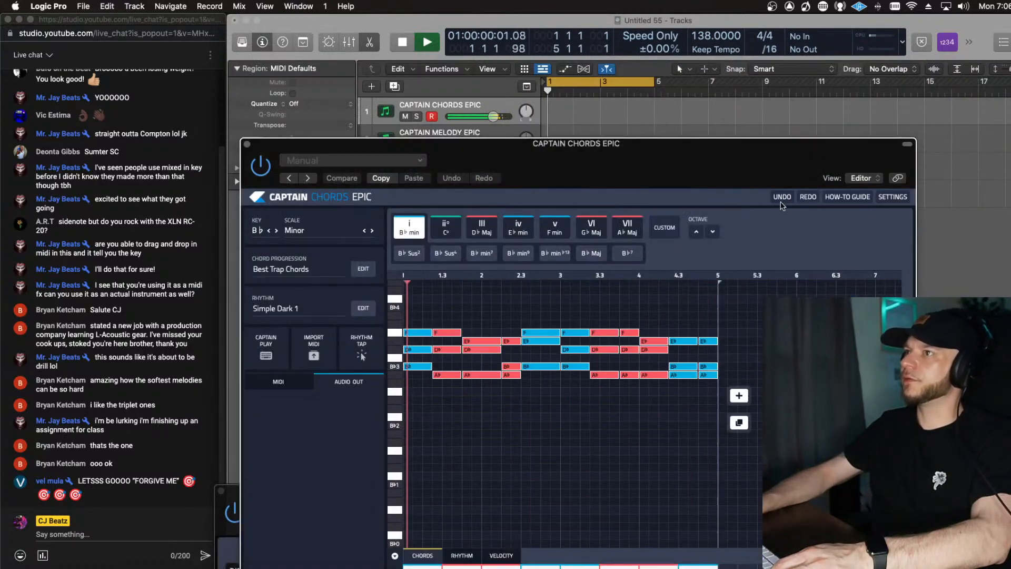
Step: Set the chord scale to Phrygian after auditioning Blues Major, Blues Minor and Dorian during playback
click(372, 231)
click(372, 231)
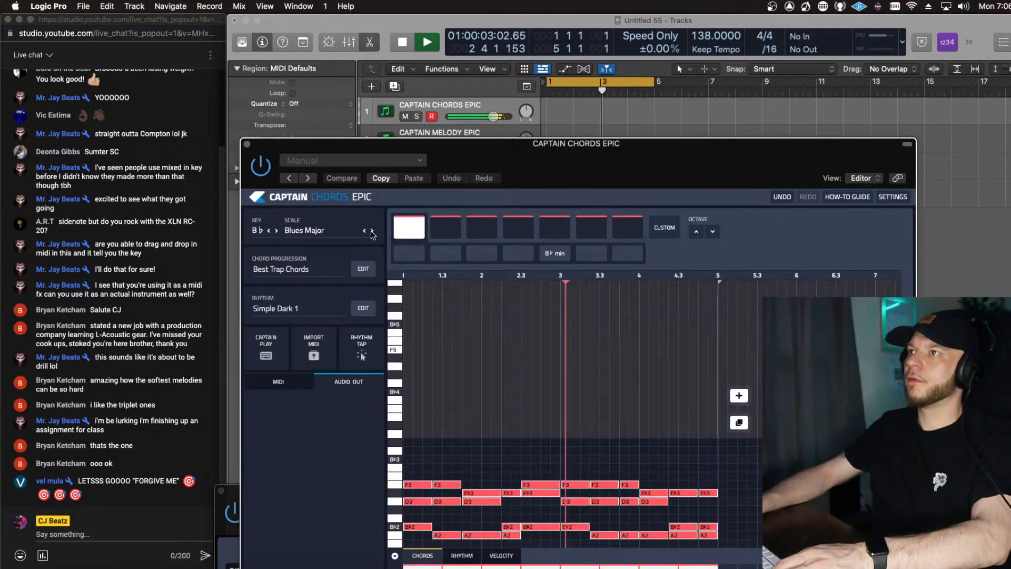
click(372, 231)
key(space)
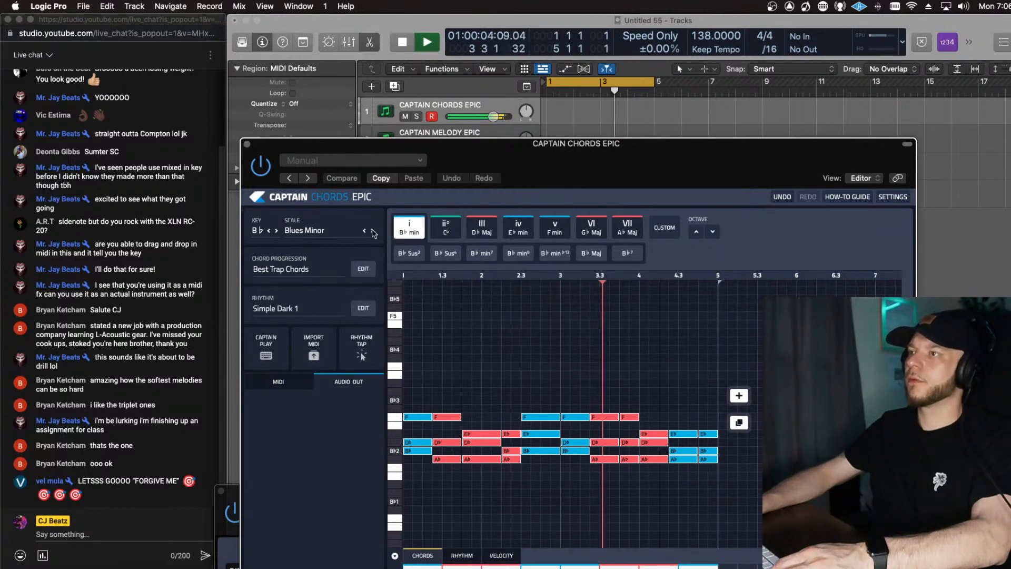
click(372, 231)
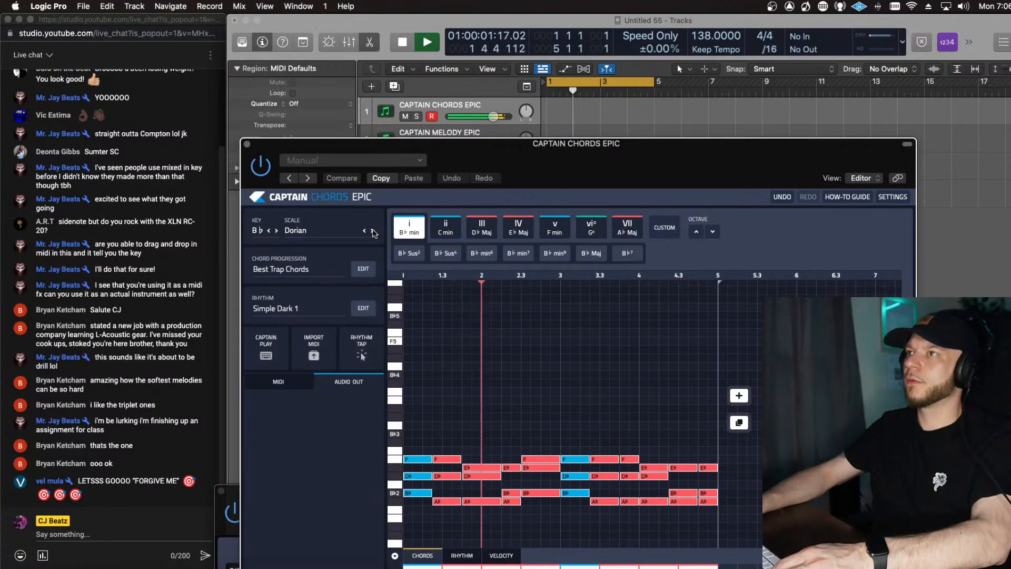
key(space)
key(space)
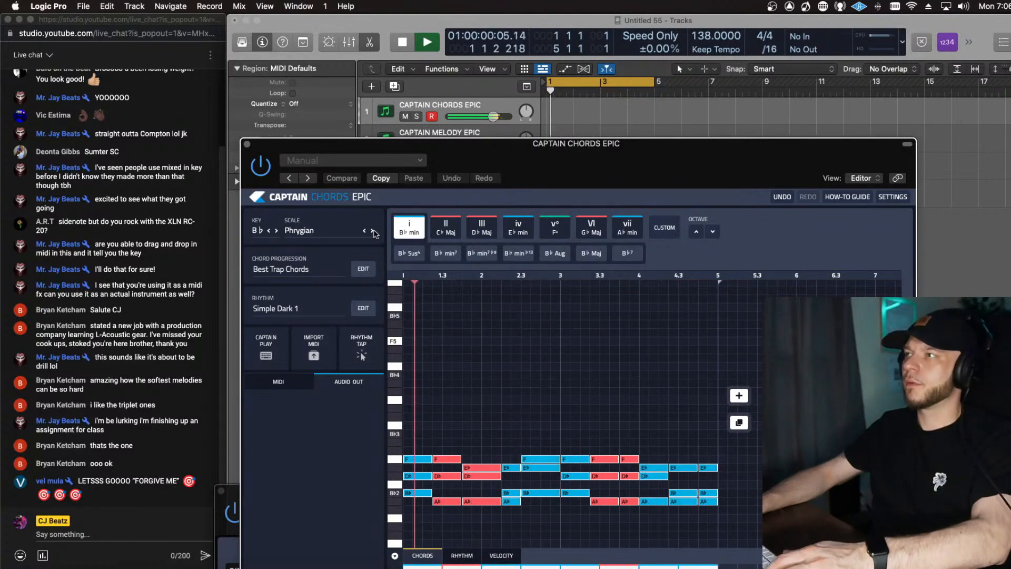
Step: Set the key to A and restart playback to hear the progression
click(270, 230)
key(space)
key(space)
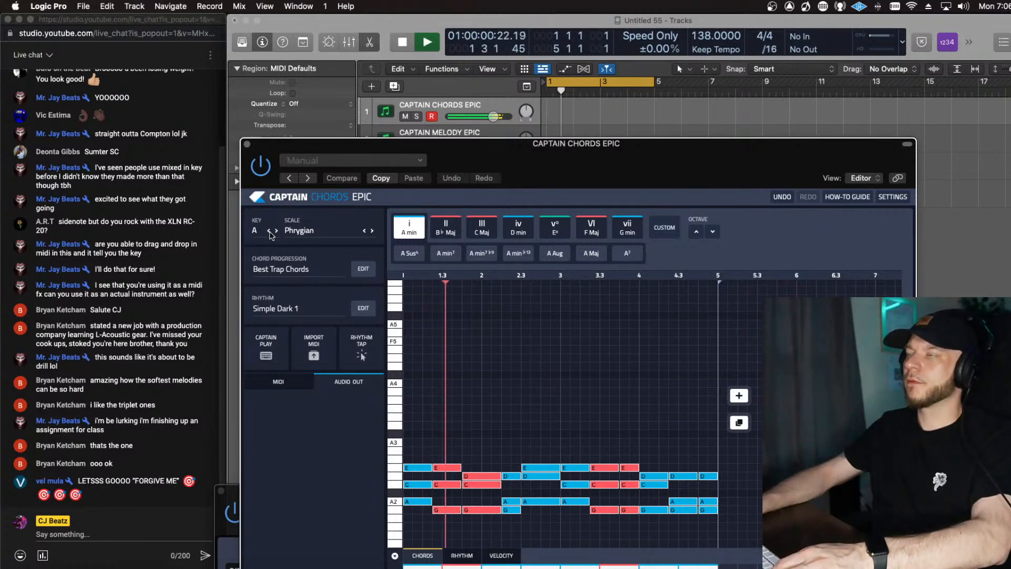
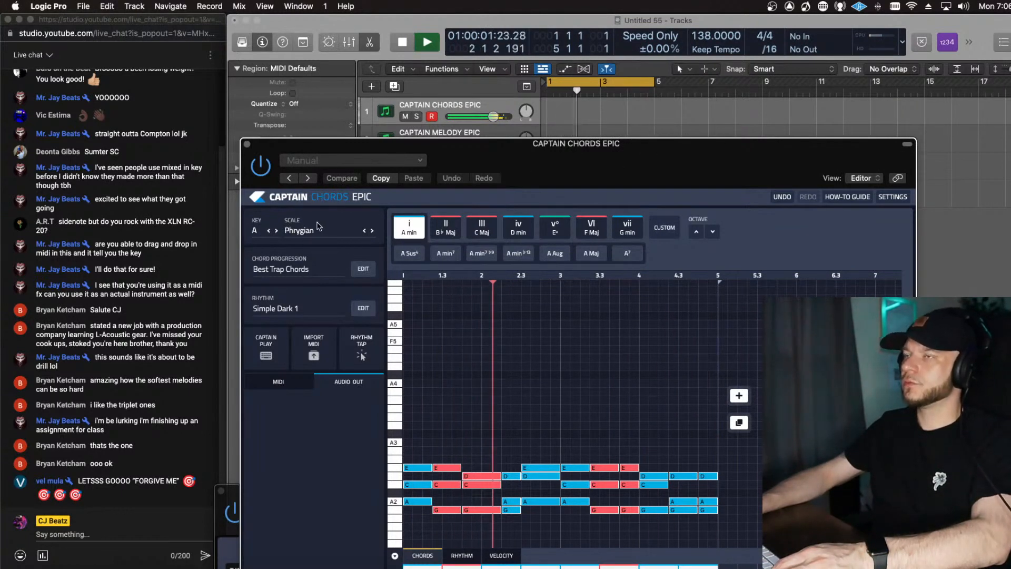
Step: Switch the rhythm bank to R&B / Neo Soul
click(363, 308)
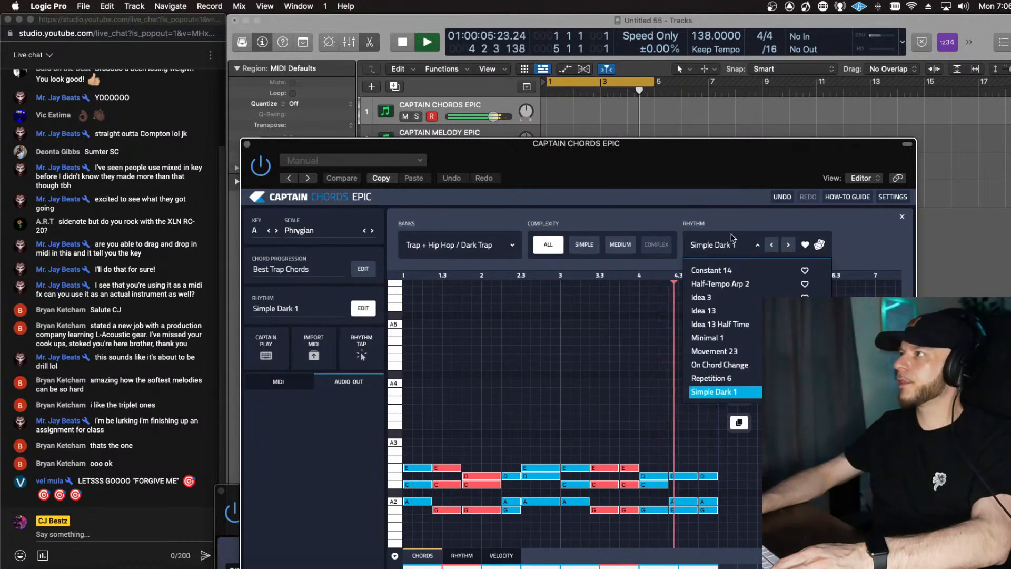
click(501, 248)
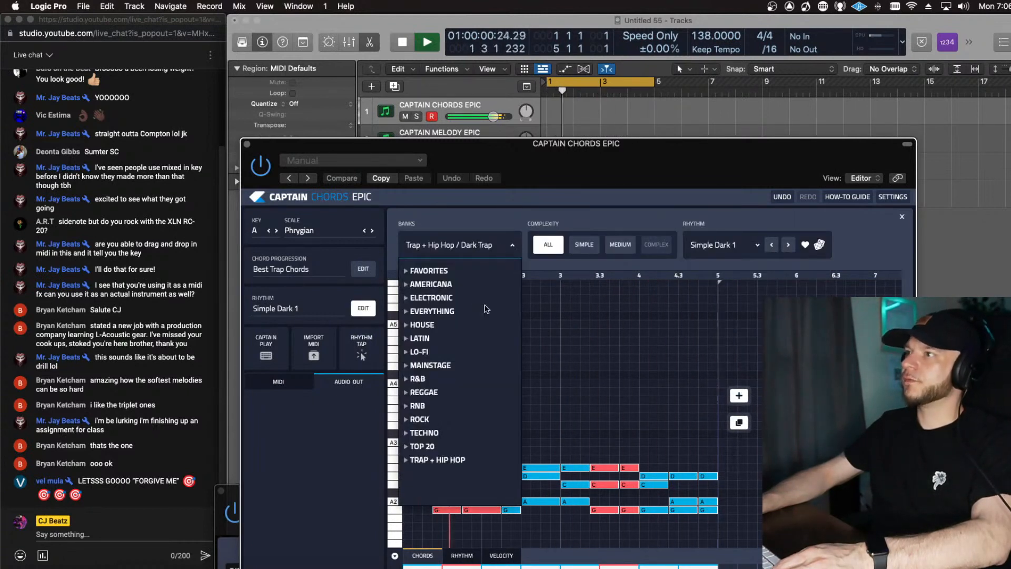
click(405, 272)
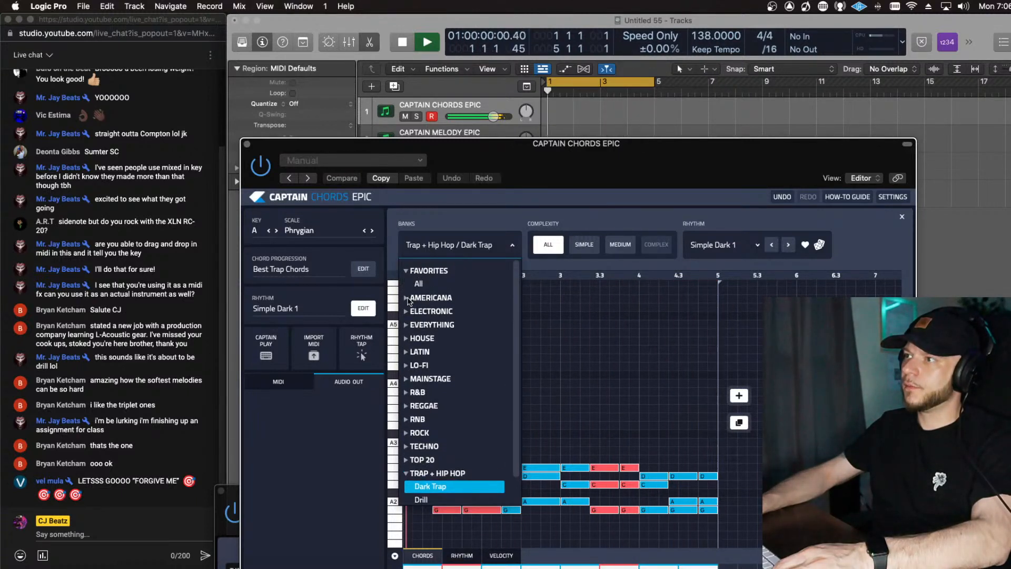
click(408, 392)
scroll(431, 386, down, 2)
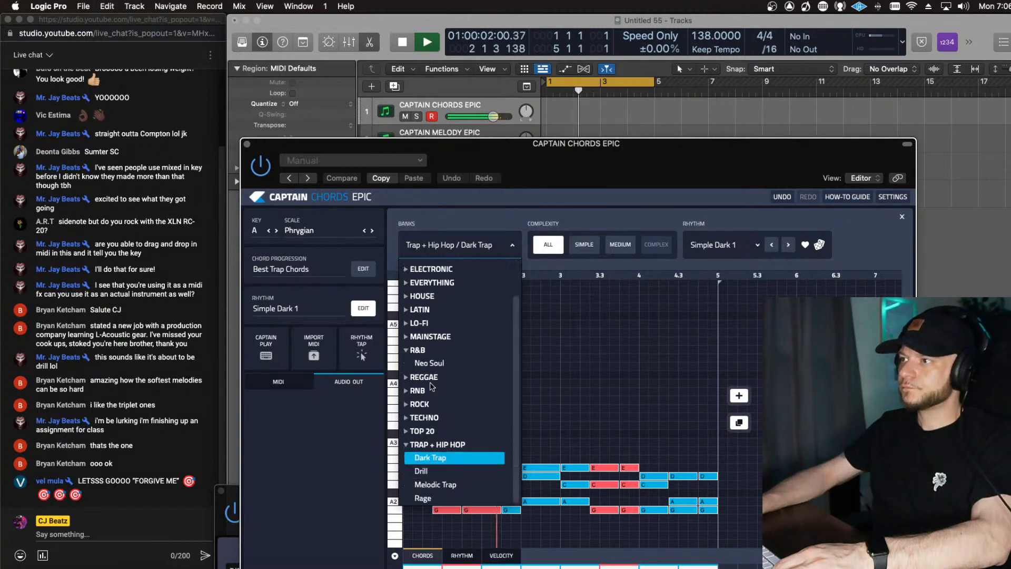
click(429, 363)
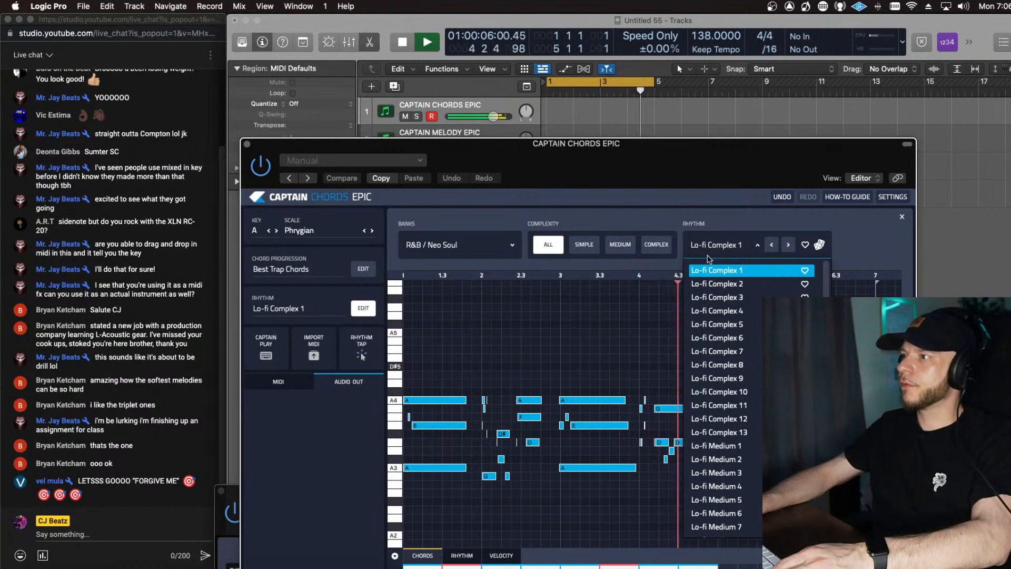
Step: Try two random rhythms from the Neo Soul bank on the chords and reposition the plugin window
click(820, 245)
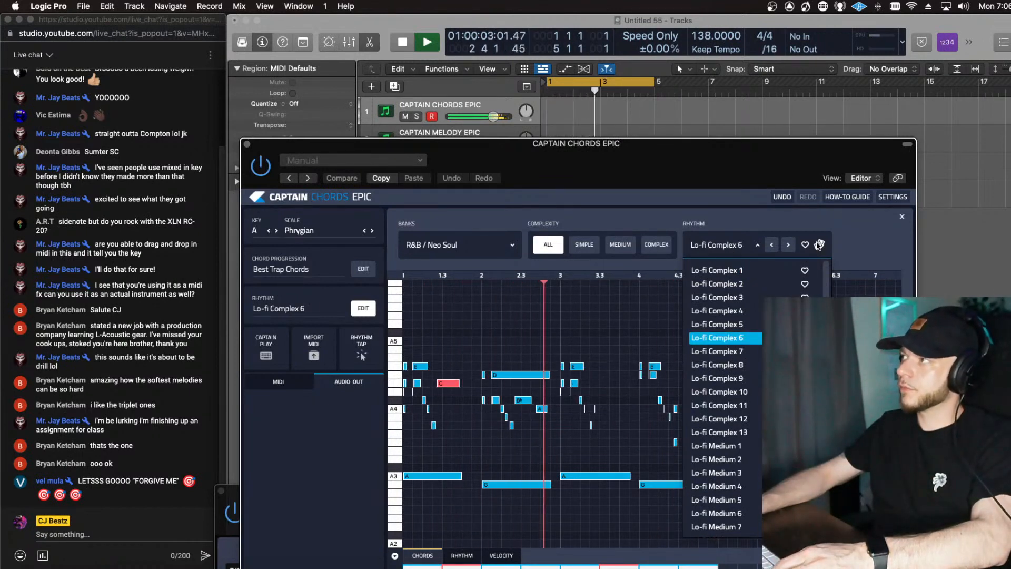
click(820, 246)
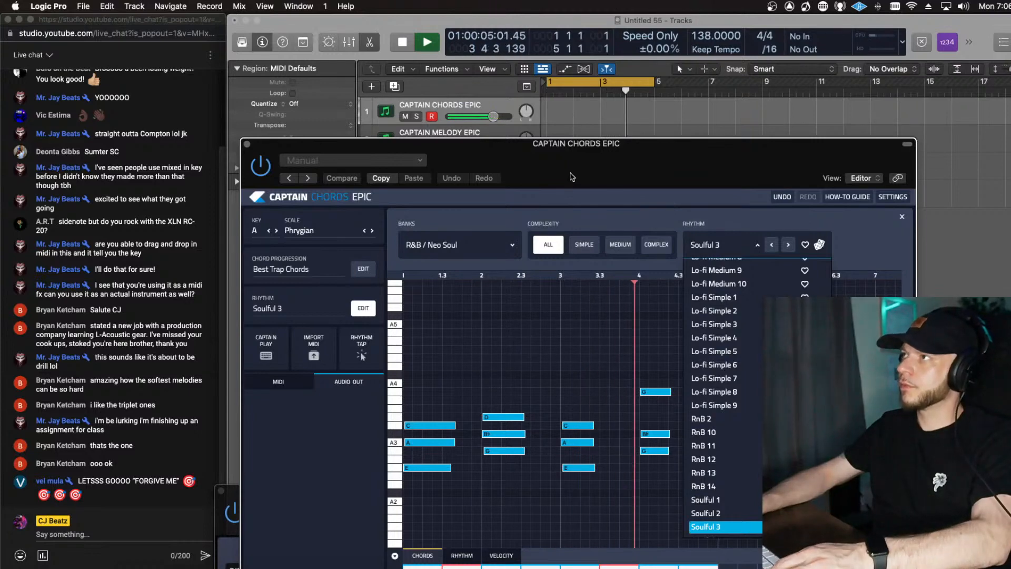
drag(570, 177, 637, 152)
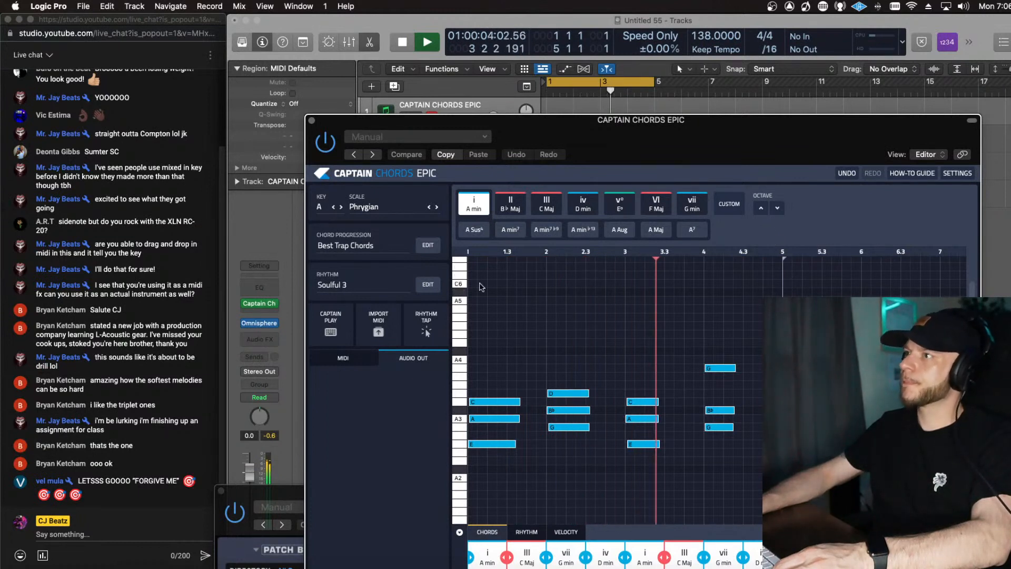
Step: Set the rhythm to Lo-fi Complex 1 after auditioning Soulful 4 and Soulful 5
click(367, 287)
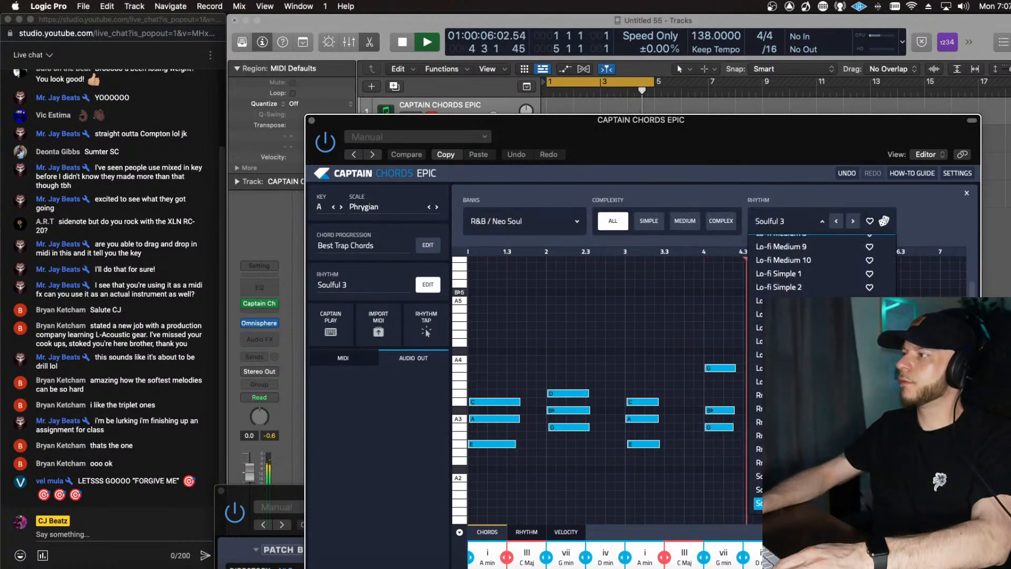
click(785, 449)
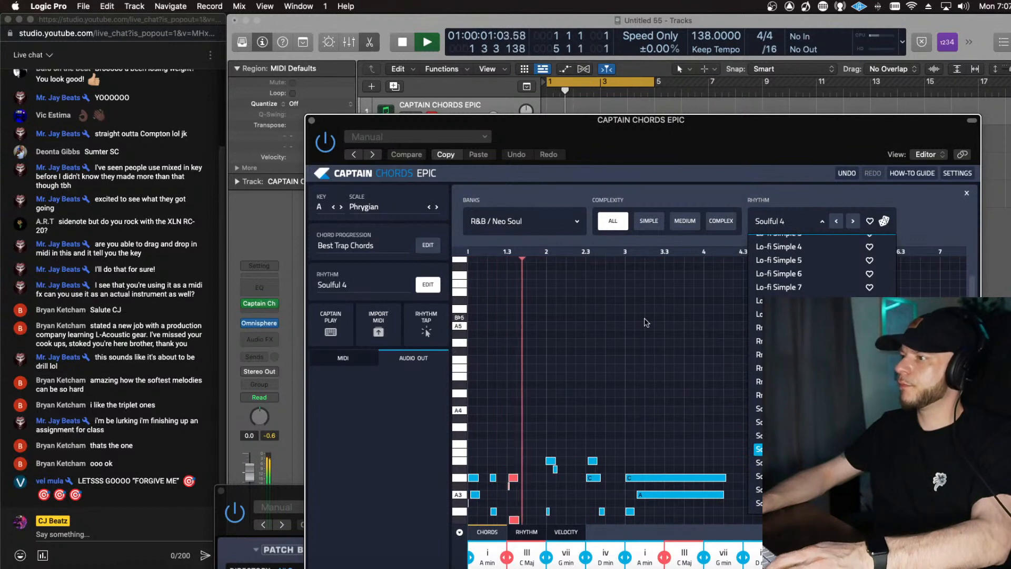
click(785, 463)
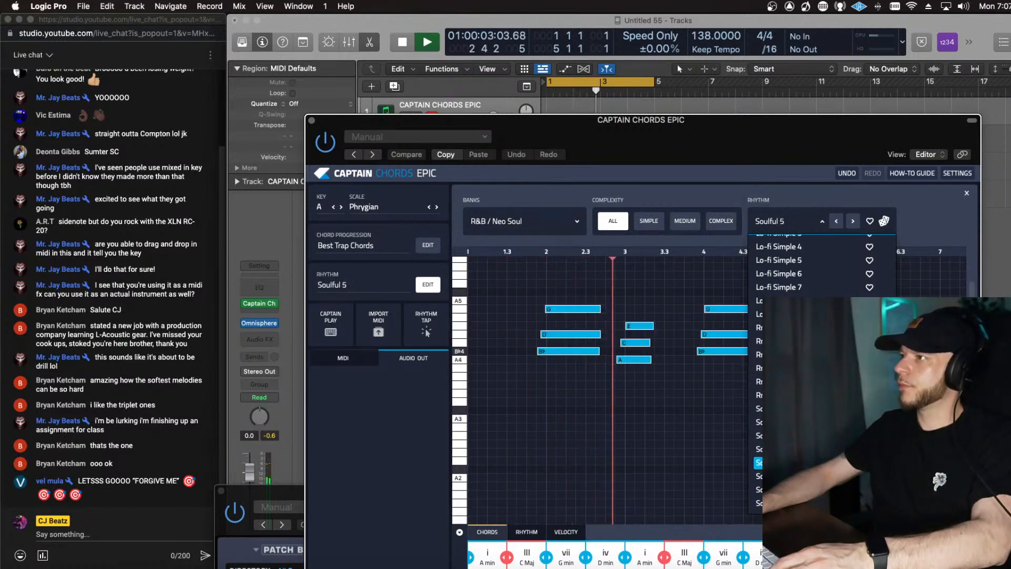
scroll(802, 235, up, 5)
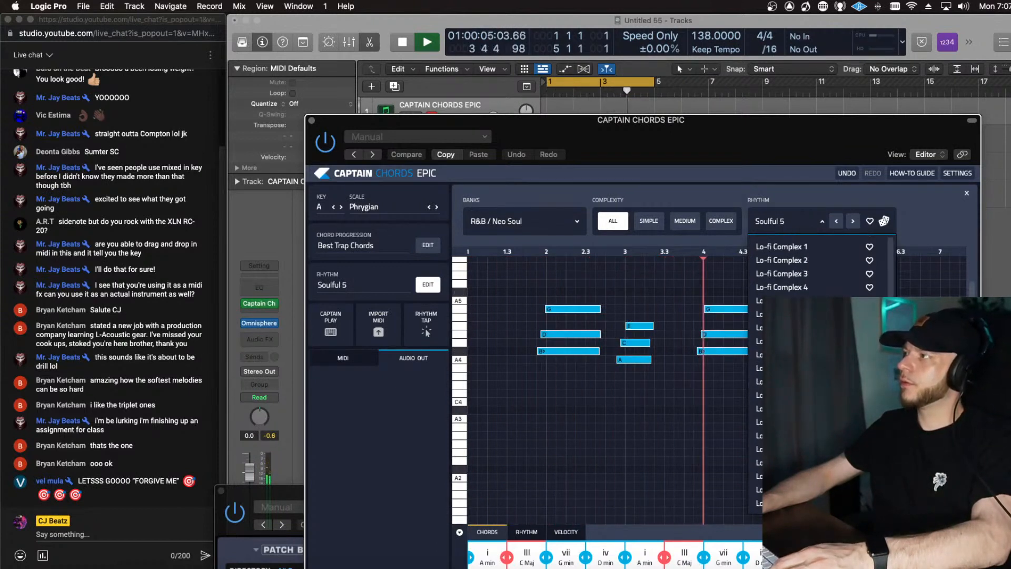
click(796, 246)
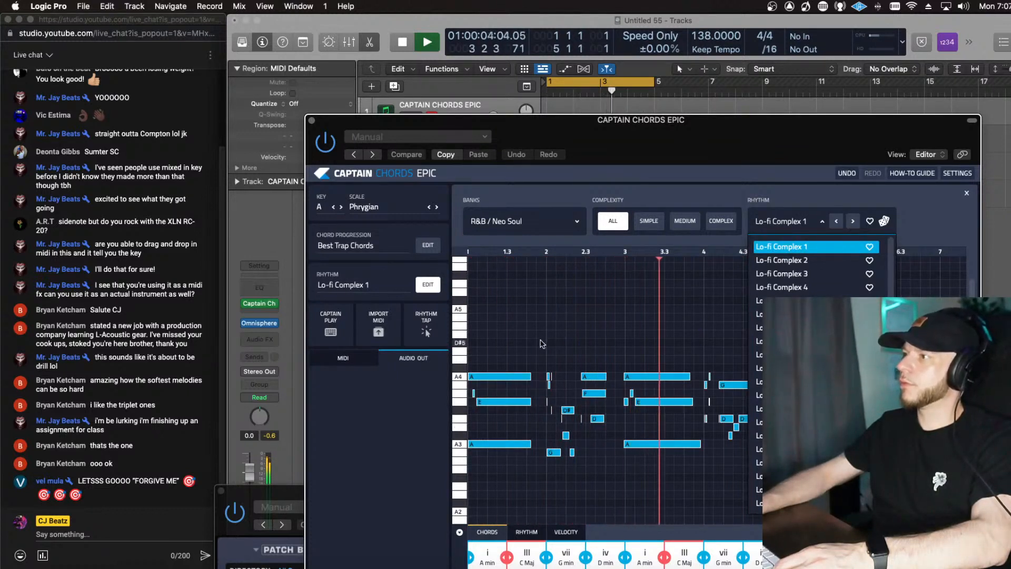
Step: Delete the cluster of short notes in bar 2, keeping the A and F notes at 2.3, and play the chords back
drag(541, 341, 598, 470)
key(space)
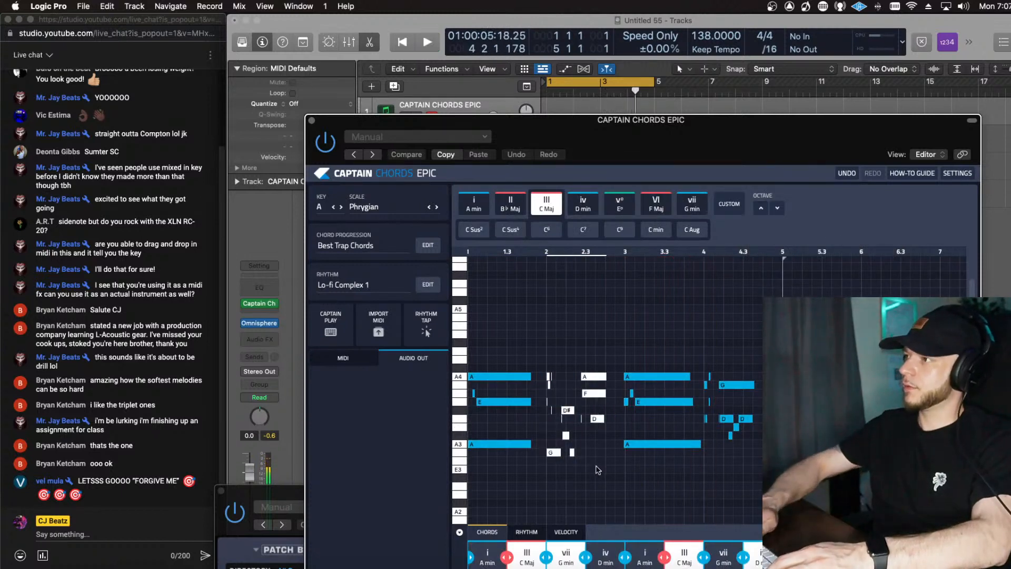
key(Delete)
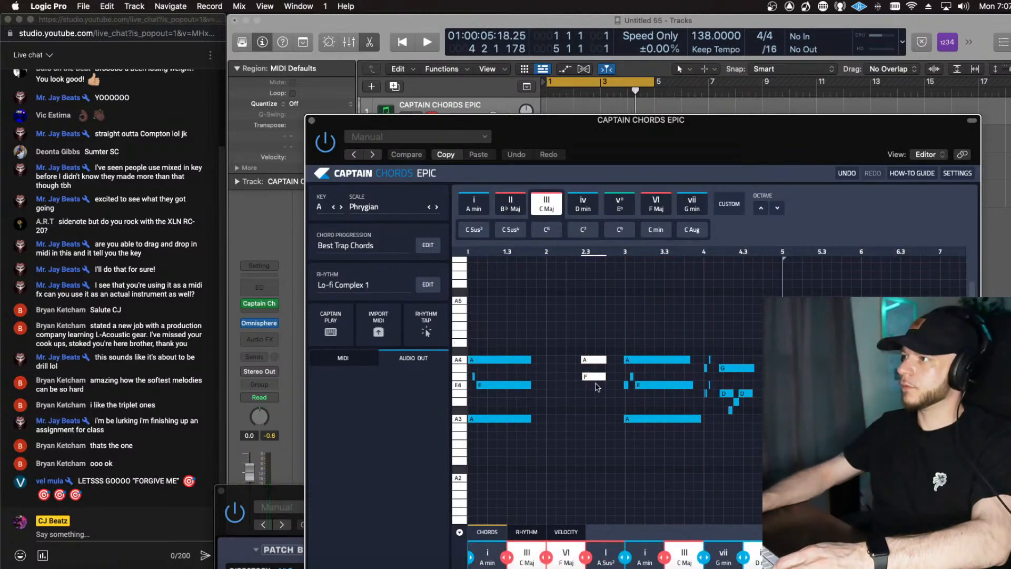
key(space)
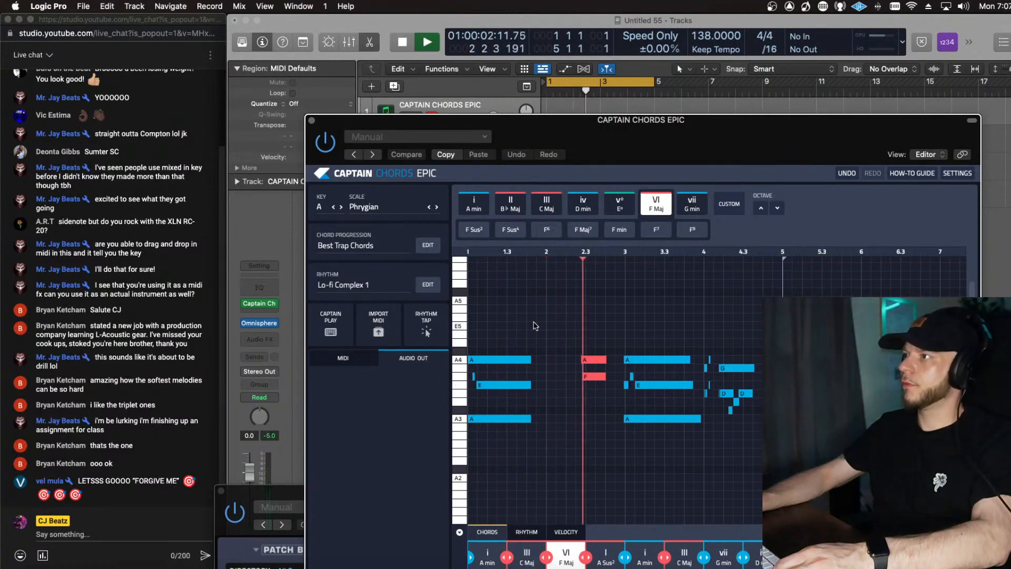
key(space)
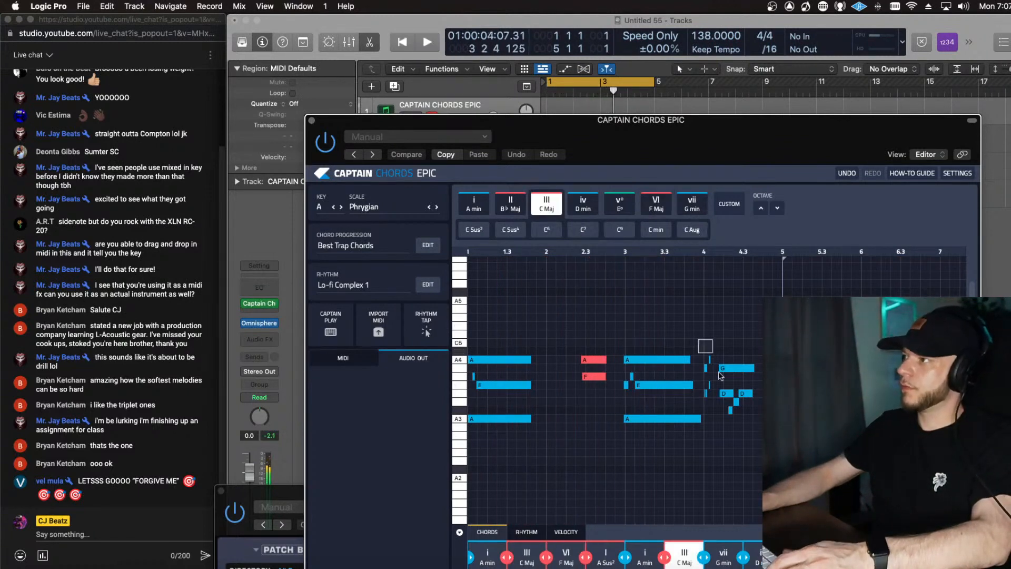
Step: Delete all the notes in bar 4 of the chord progression, including the one near 4.3, and play it back
mouse_move(698, 340)
mouse_down()
mouse_move(757, 423)
mouse_move(756, 410)
mouse_up()
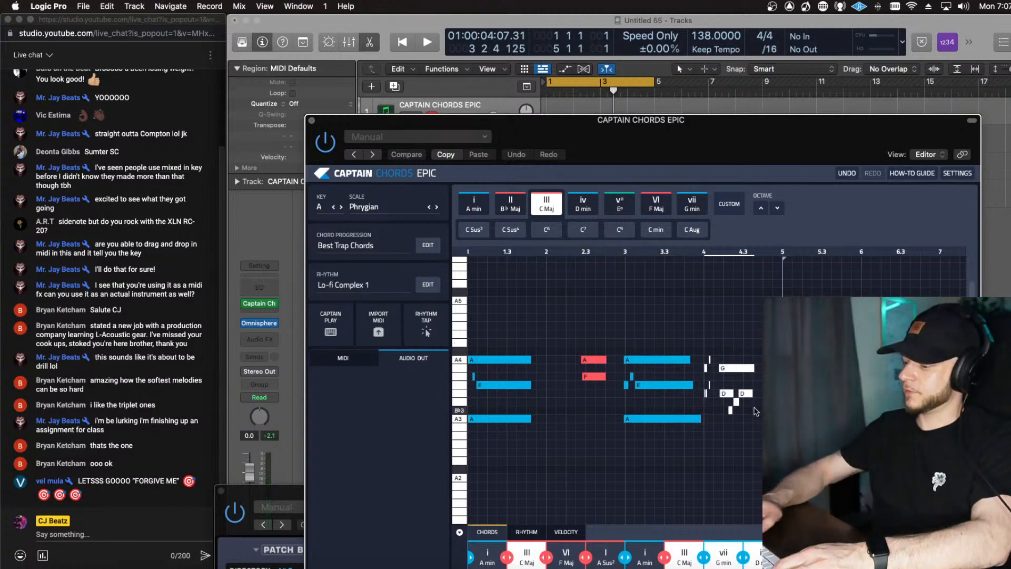
key(Delete)
key(space)
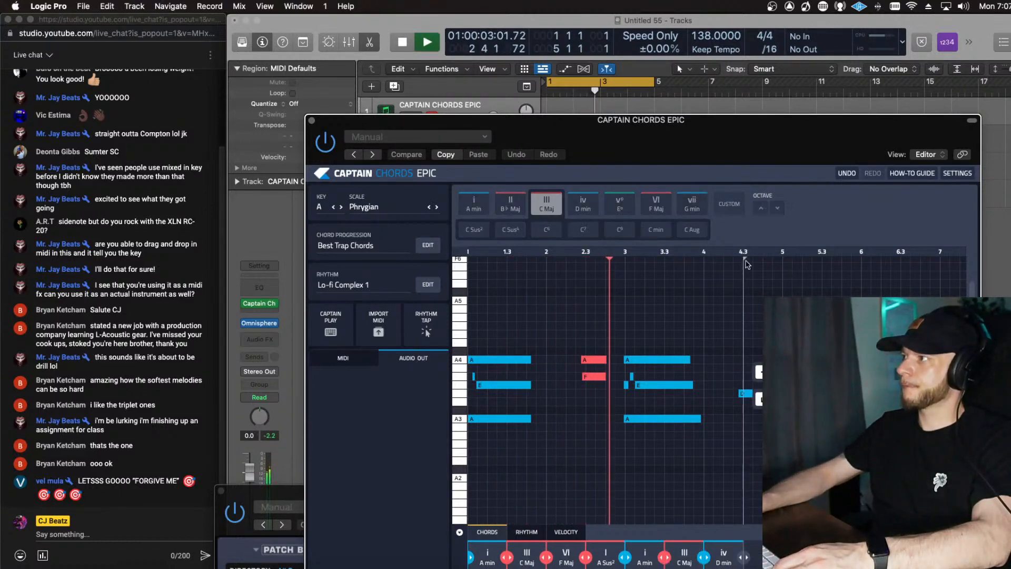
click(742, 395)
key(Delete)
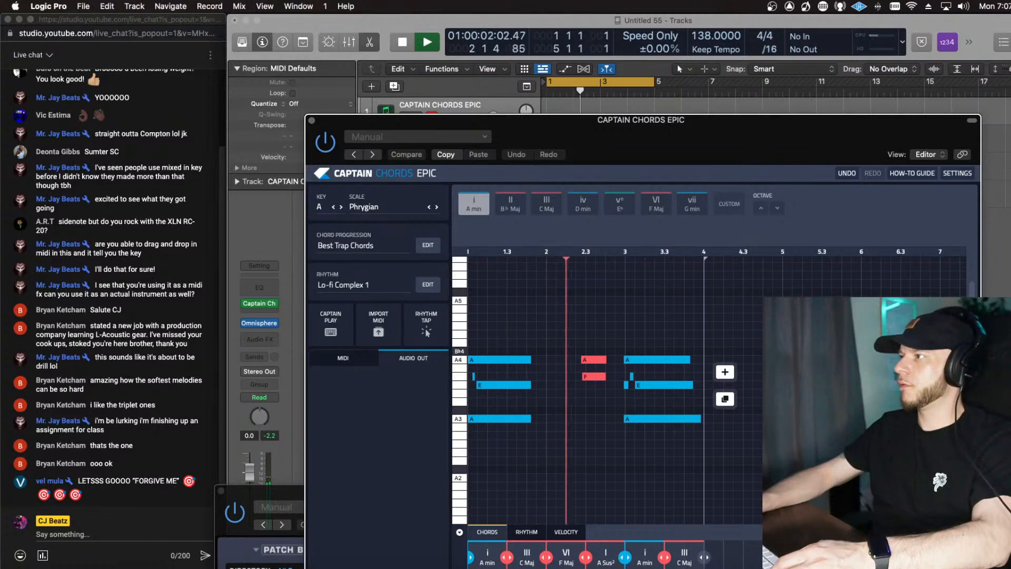
Step: Try a C major chord in bar 4 during playback, and delete its notes
click(729, 372)
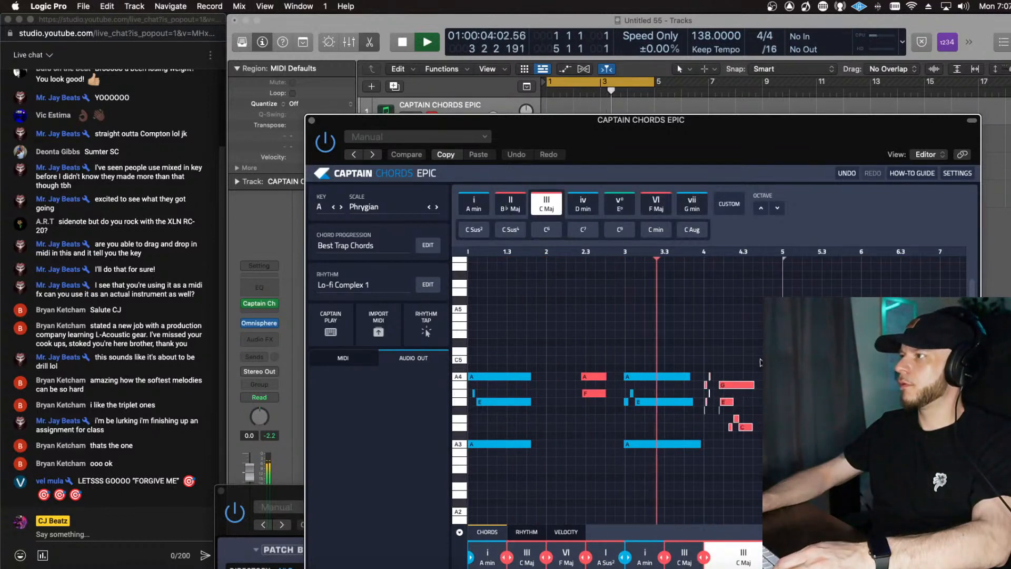
drag(766, 358, 713, 453)
key(Delete)
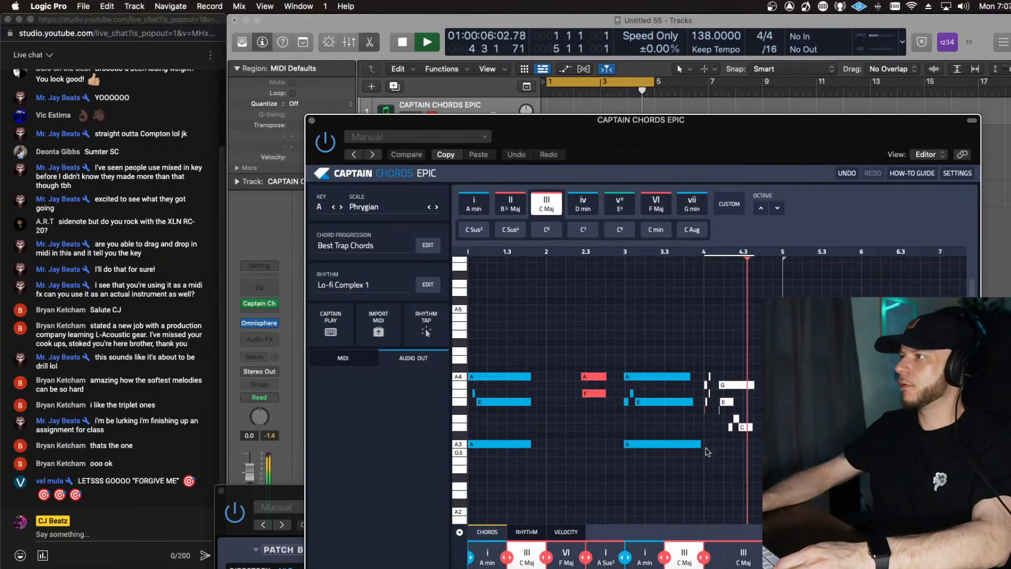
key(space)
drag(735, 386, 703, 424)
key(Delete)
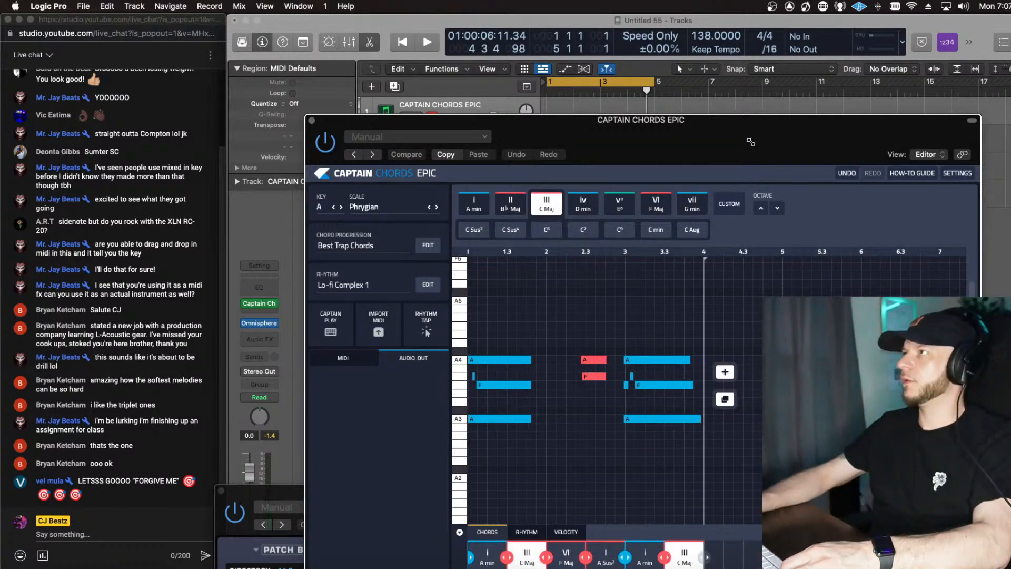
Step: Place the chords as a MIDI region at bar 1 of the Captain Chords Epic track and lengthen it to bar 5
drag(750, 143, 688, 150)
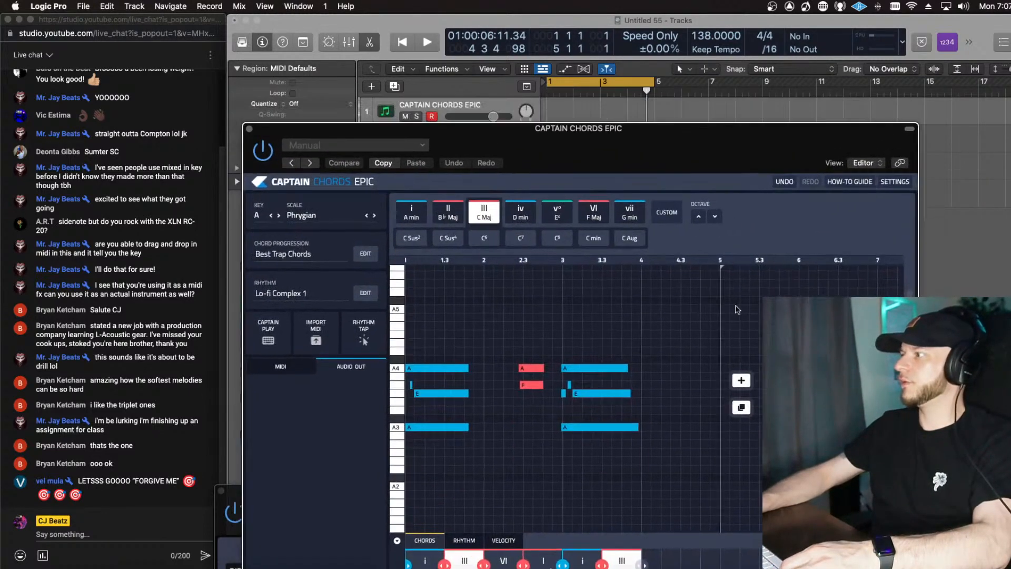
drag(741, 407, 553, 111)
key(space)
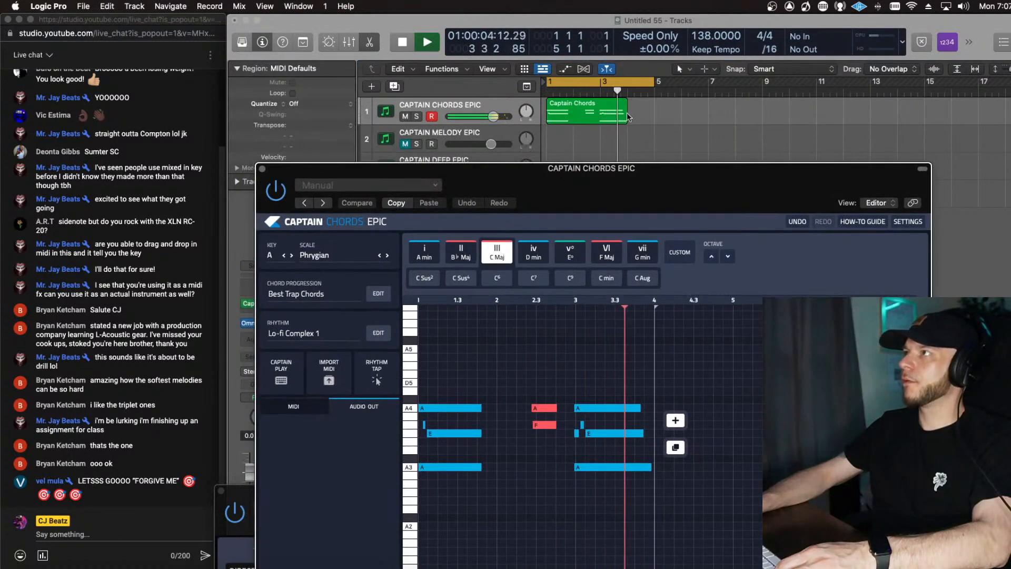
drag(628, 117, 653, 124)
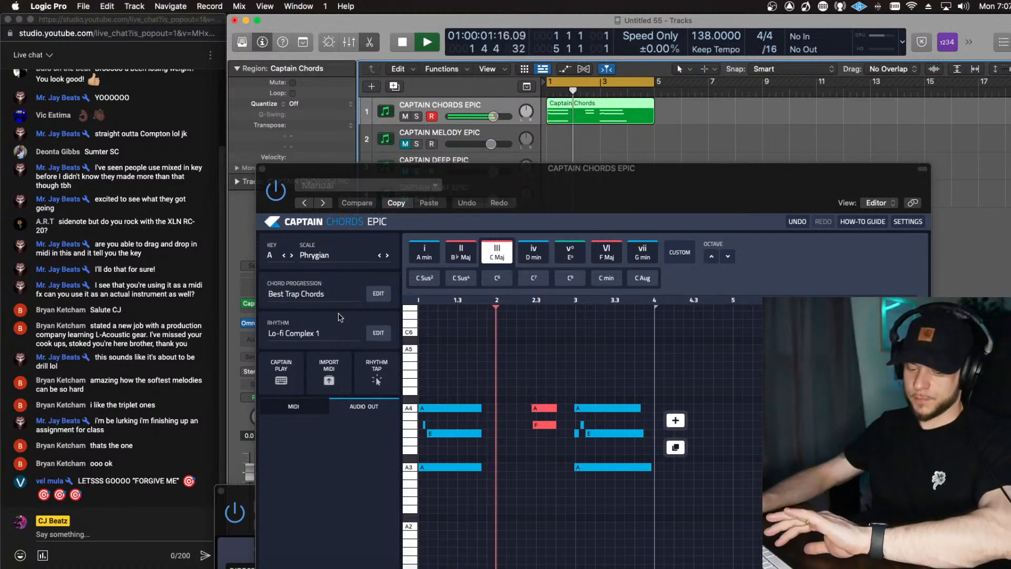
Step: Bypass the Captain Chords Epic plugin, stop playback and close the plugin window
click(279, 190)
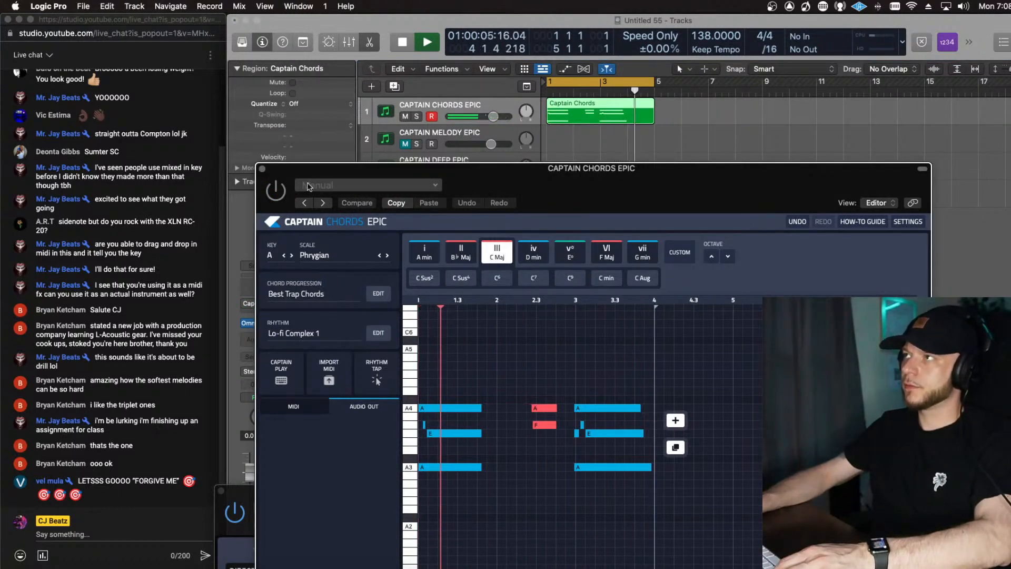
key(space)
click(262, 169)
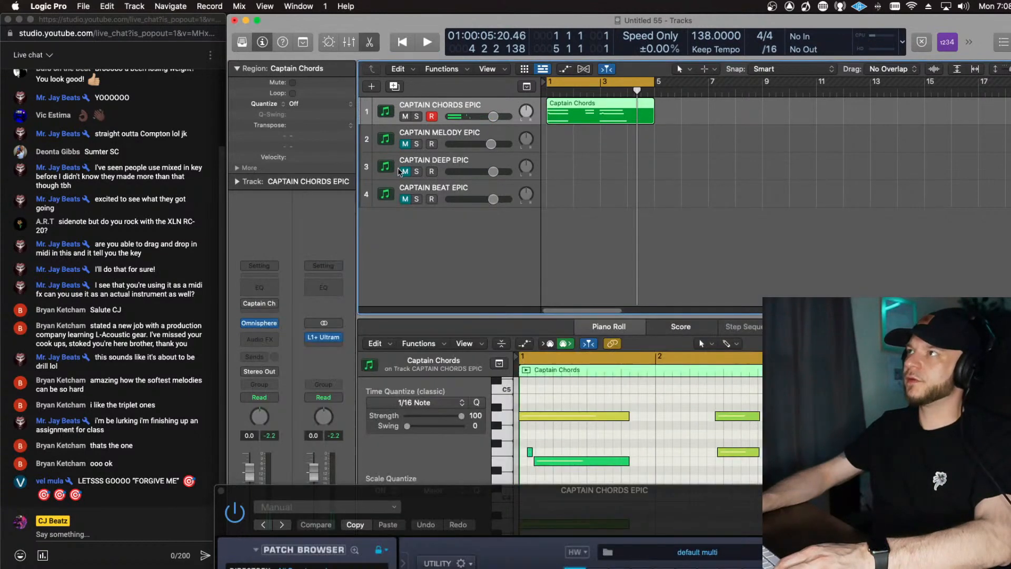
Step: Reload the MIDI effect on the Captain Melody Epic track with Mixed In Key's Captain Melody Epic
click(421, 138)
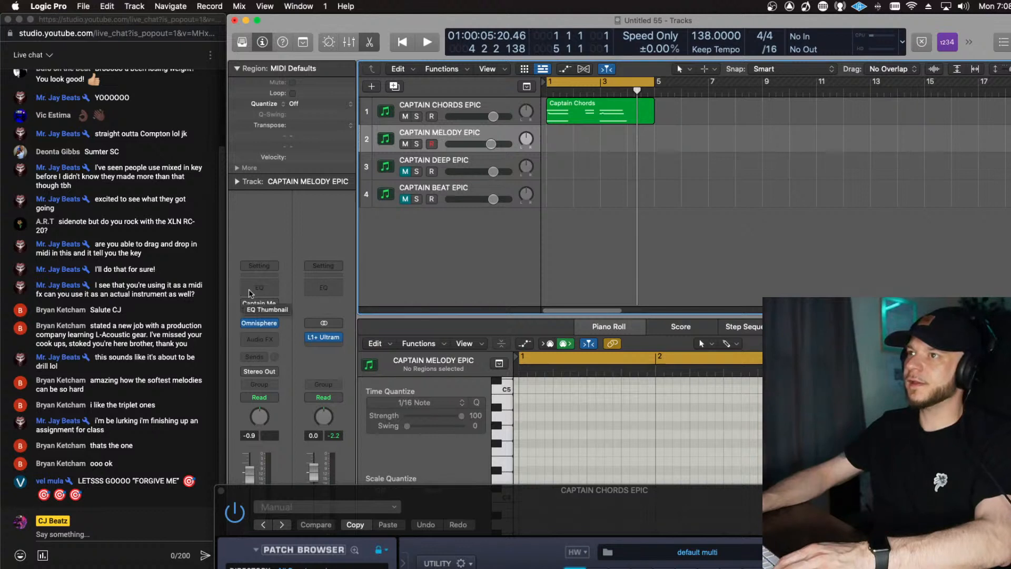
click(273, 304)
click(291, 330)
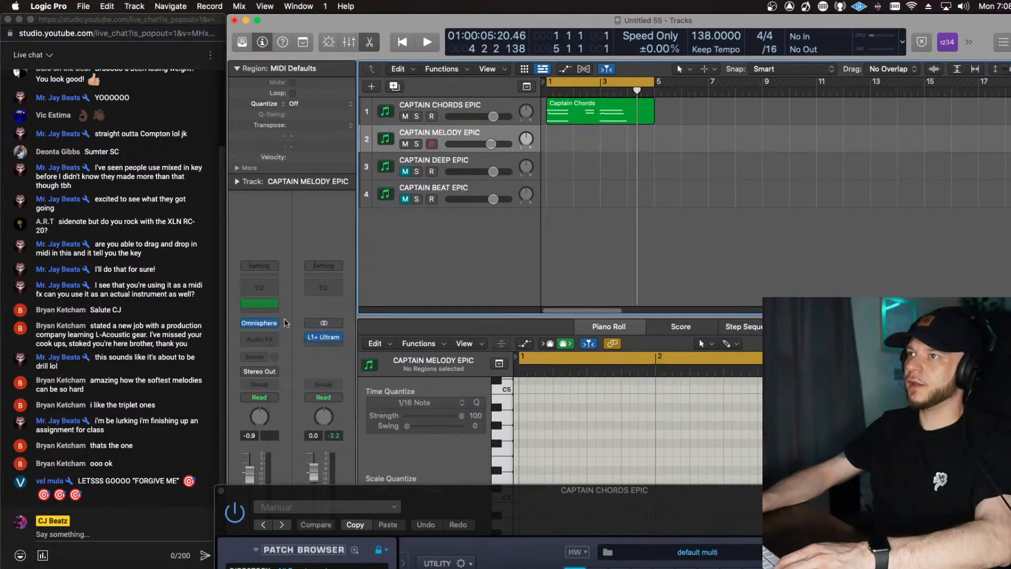
click(274, 307)
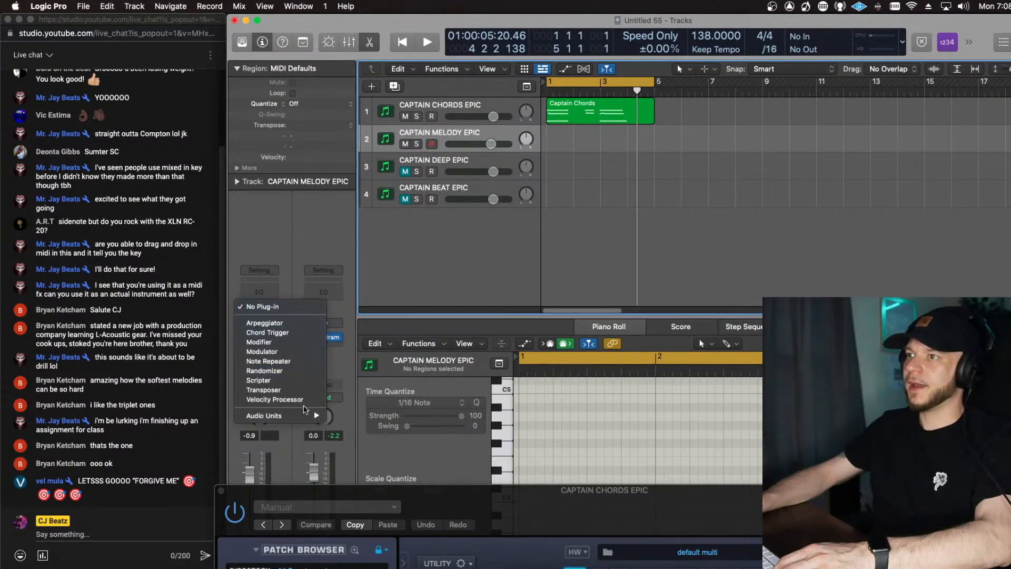
mouse_move(311, 416)
mouse_move(415, 437)
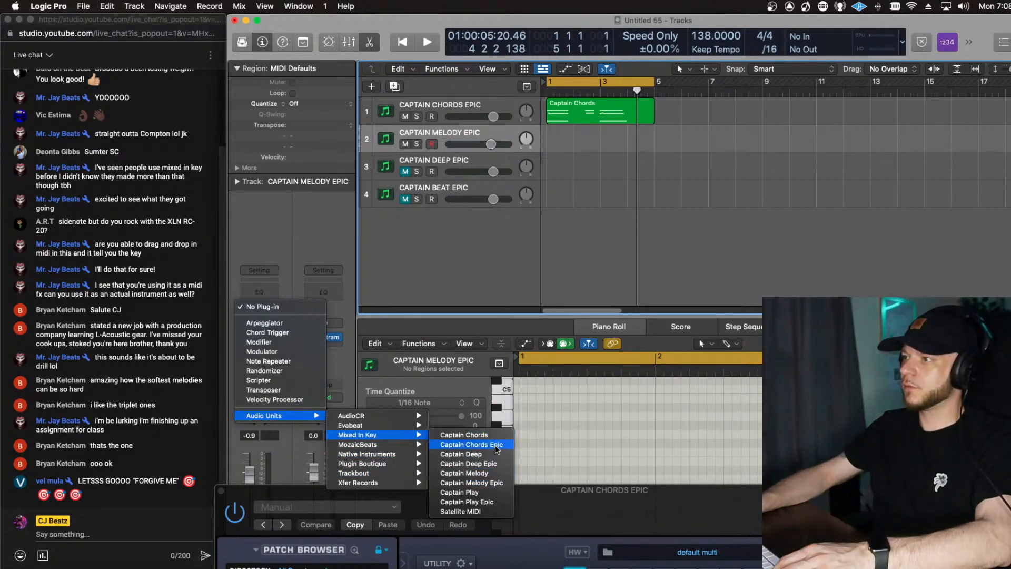
click(495, 483)
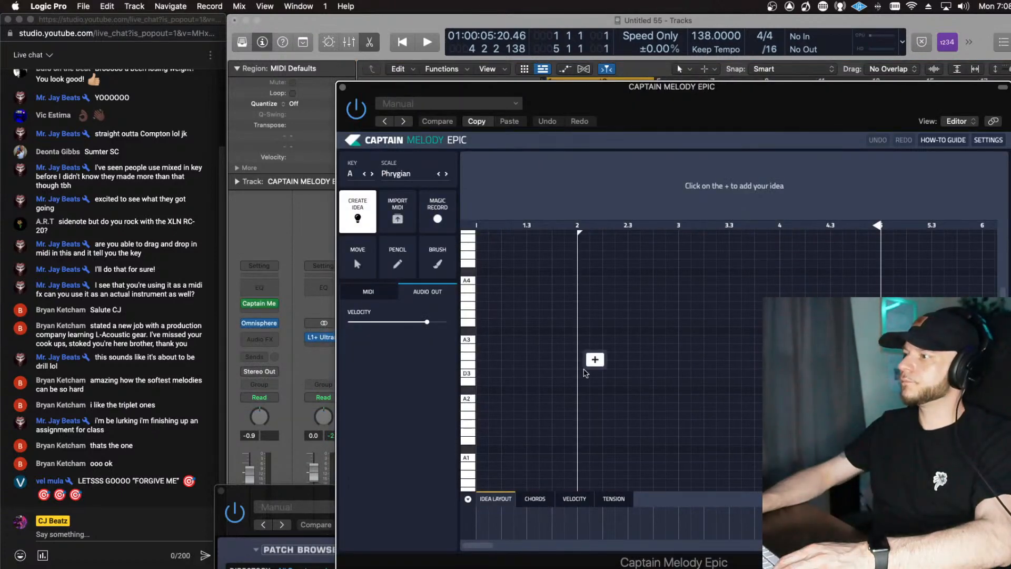
Step: Add a melody idea, move its start to bar 1 and play it with the chords
click(593, 360)
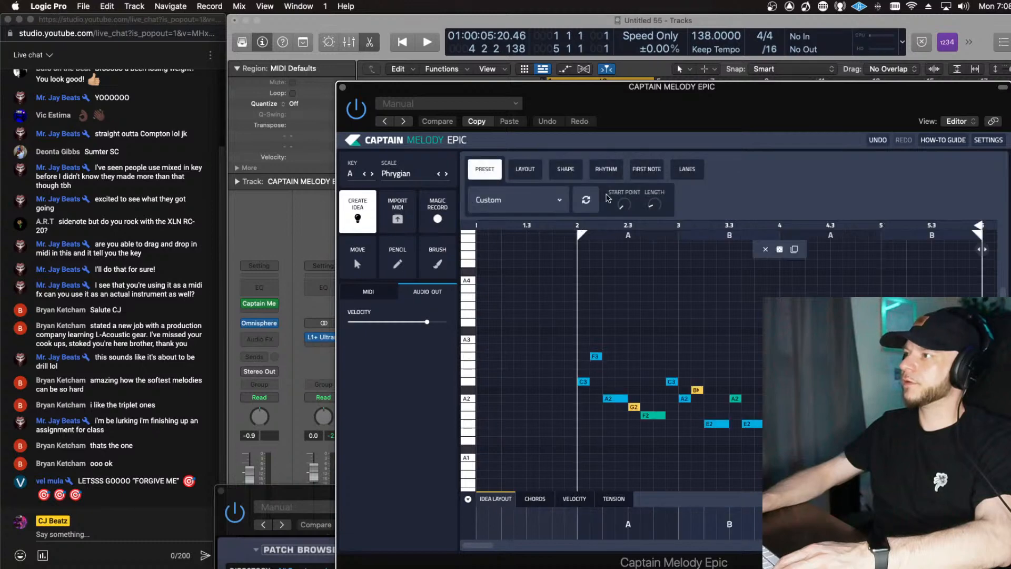
drag(580, 236, 408, 240)
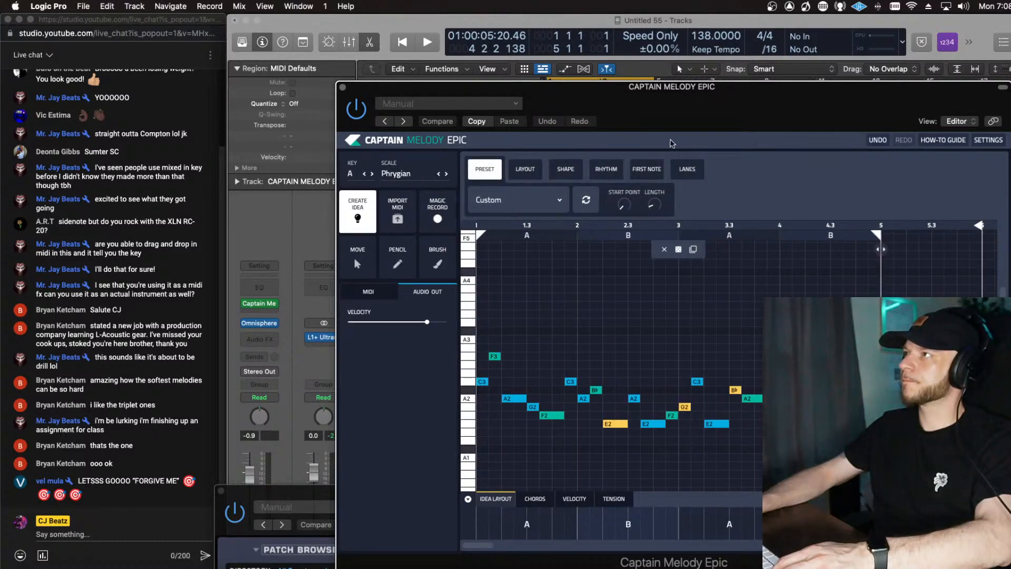
key(space)
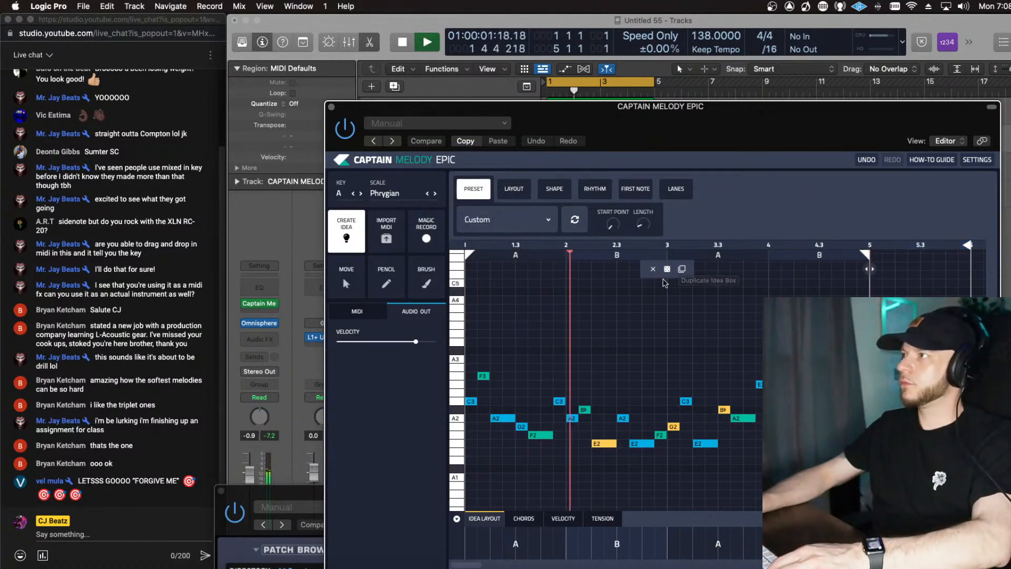
Step: Randomize the melody idea several times during playback, raising it an octave so the first note is E3
click(668, 270)
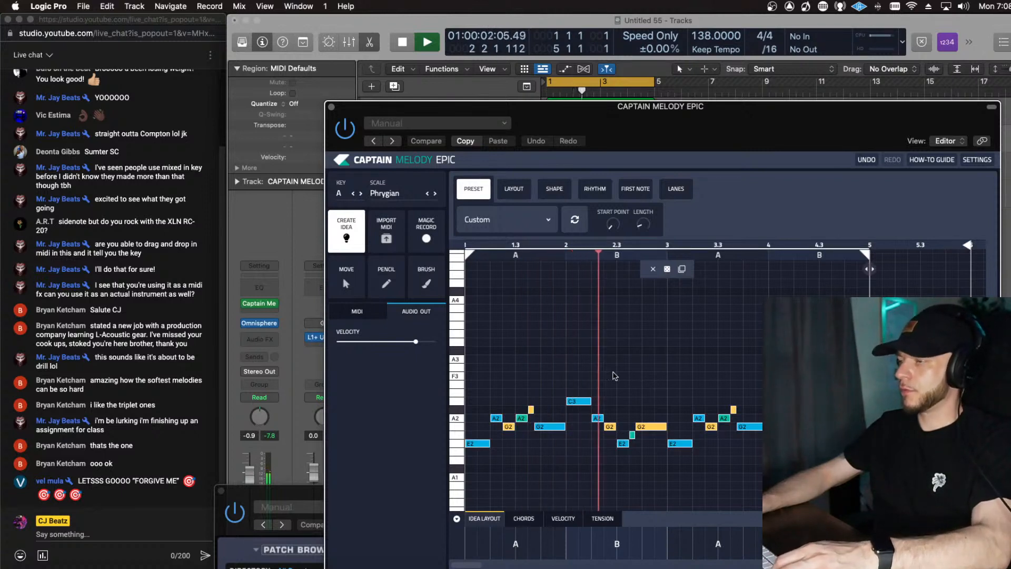
drag(474, 443, 473, 385)
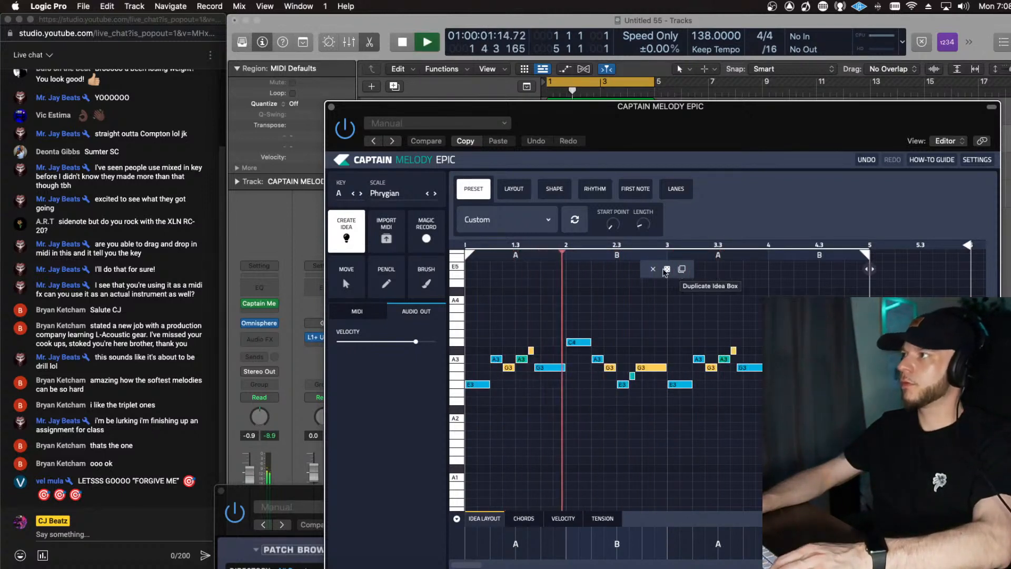
click(667, 270)
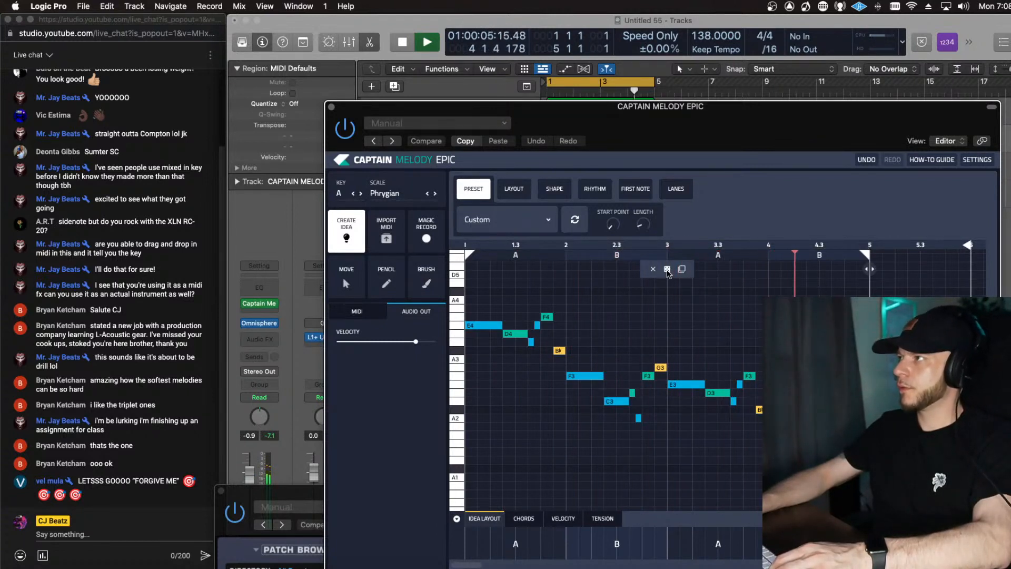
click(667, 270)
click(667, 270)
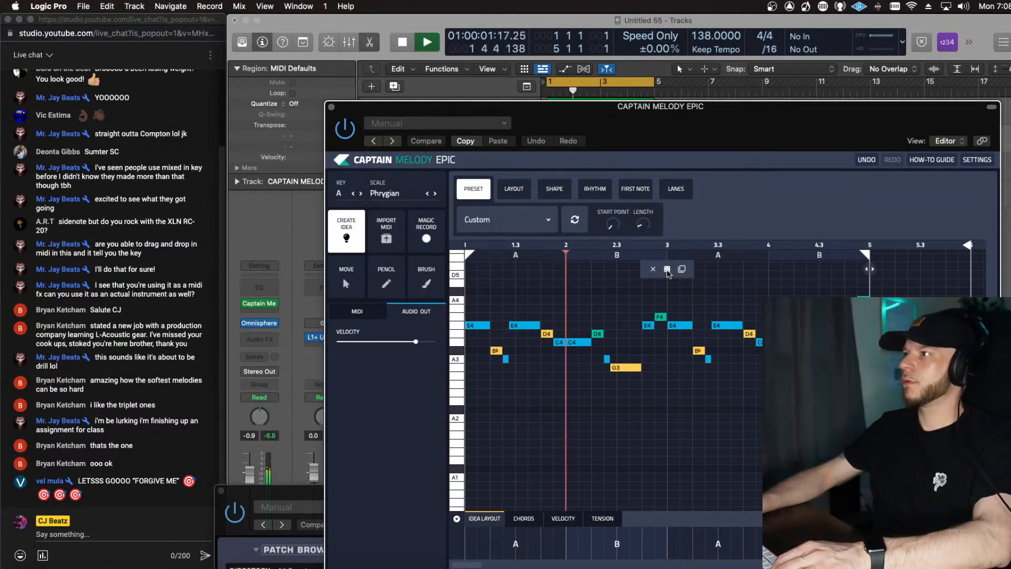
click(666, 270)
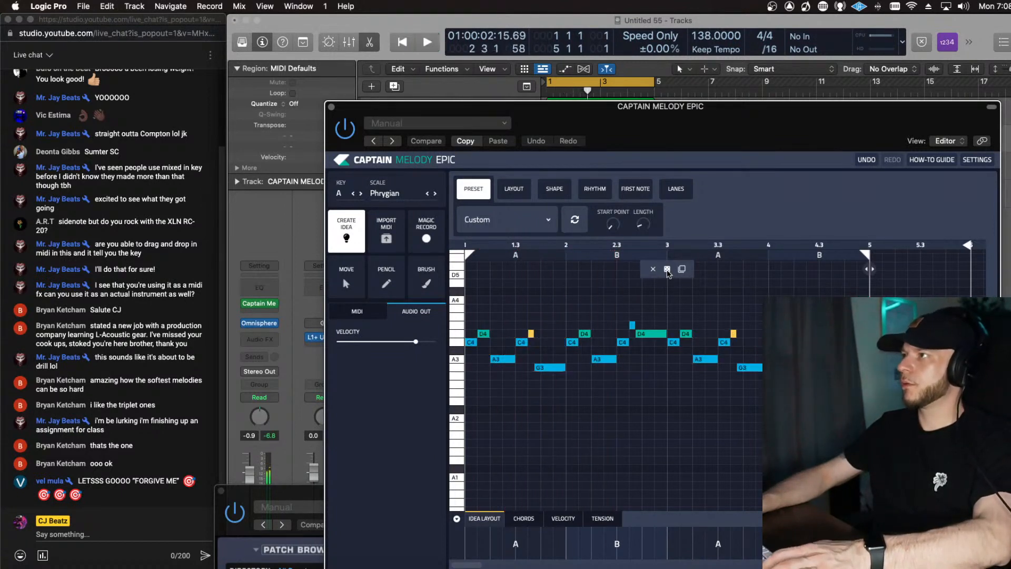
Step: Generate a new melody from the First Beat Space preset and lower the long D5 note in bar 2 to A4
click(505, 220)
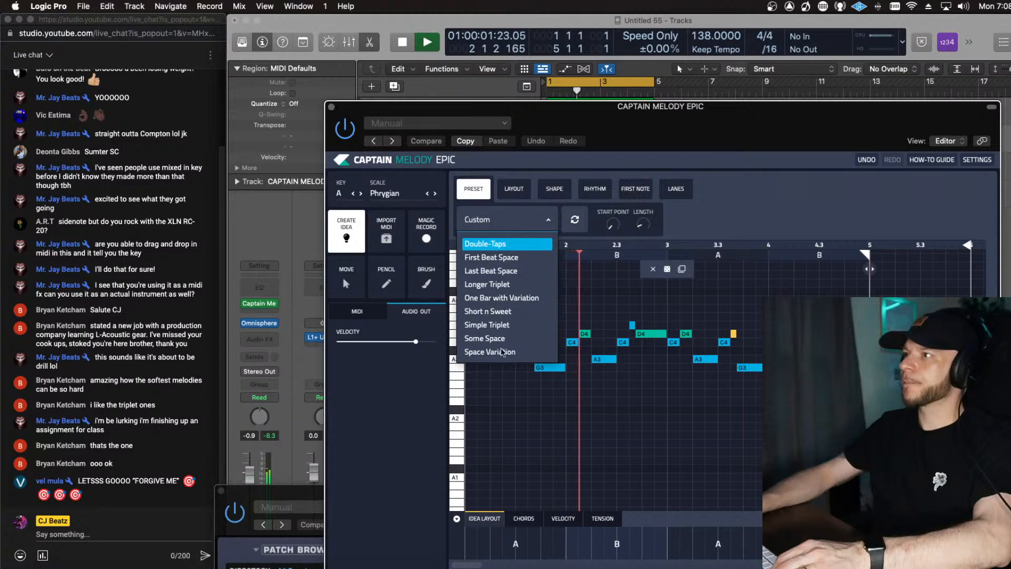
click(491, 257)
click(716, 211)
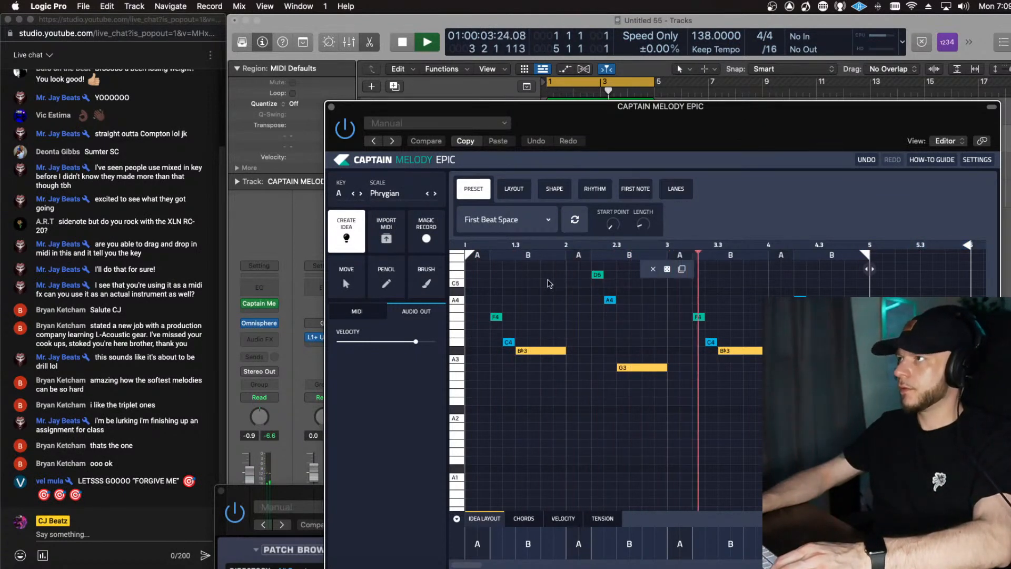
click(574, 222)
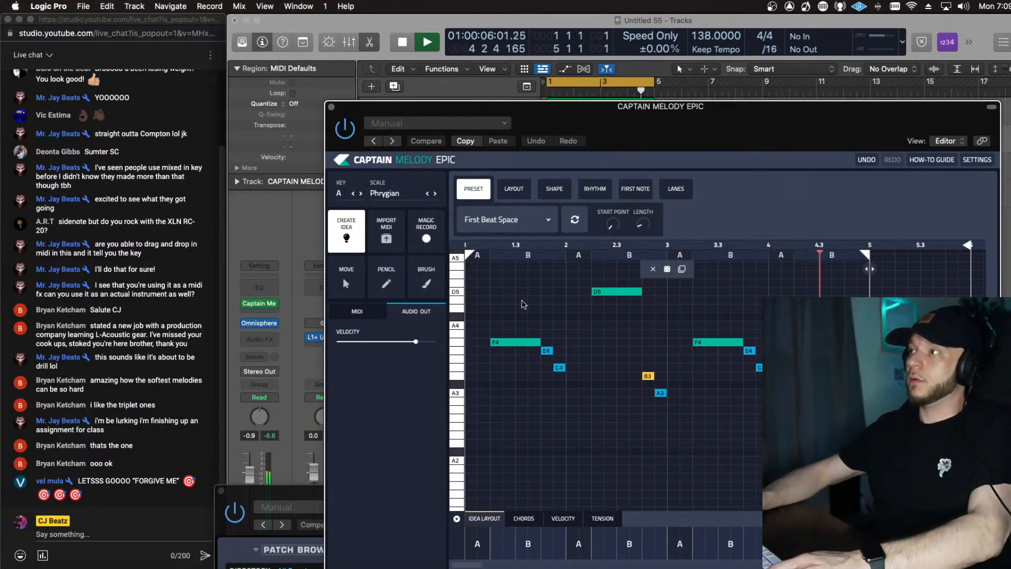
drag(727, 111, 706, 97)
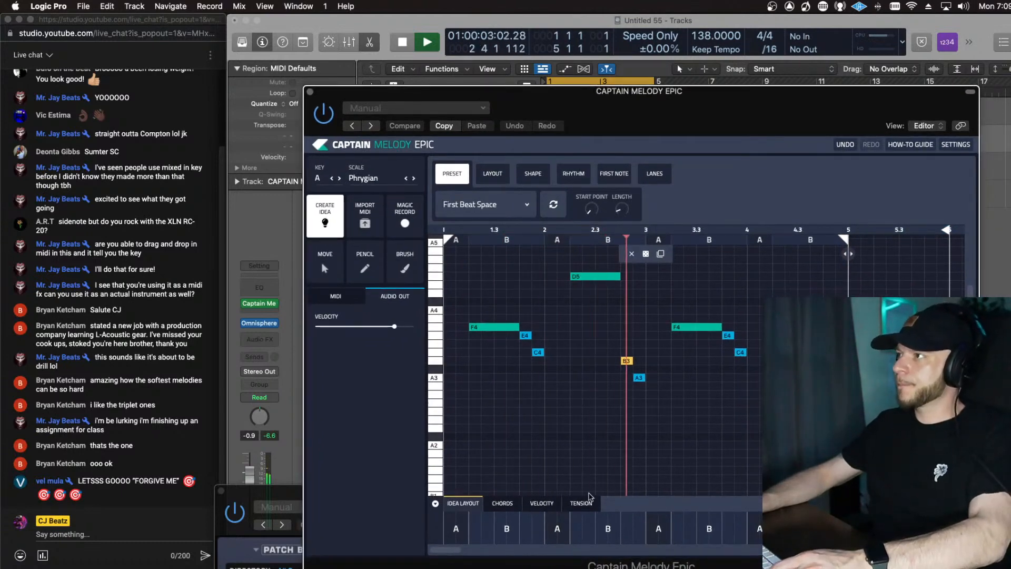
drag(589, 282, 589, 315)
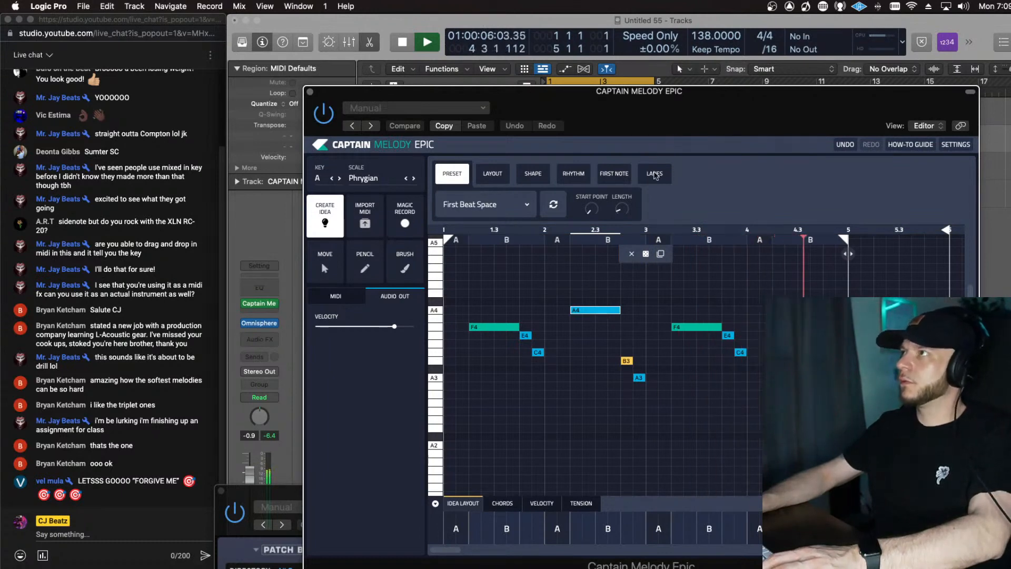
Step: Place the melody as a MIDI region at bar 1 of the Captain Melody Epic track and close the plugin window
drag(669, 117, 607, 184)
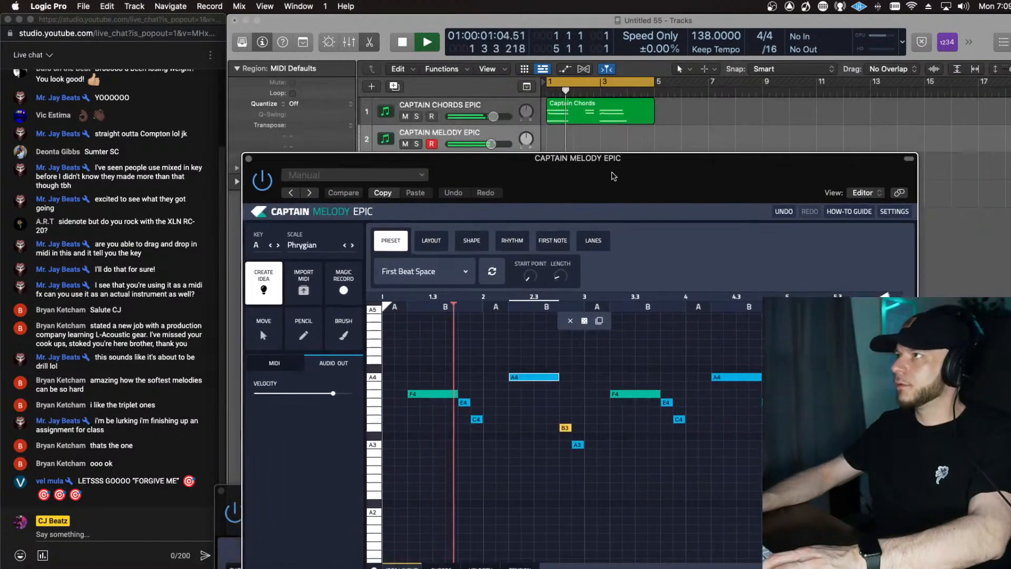
drag(863, 495, 551, 139)
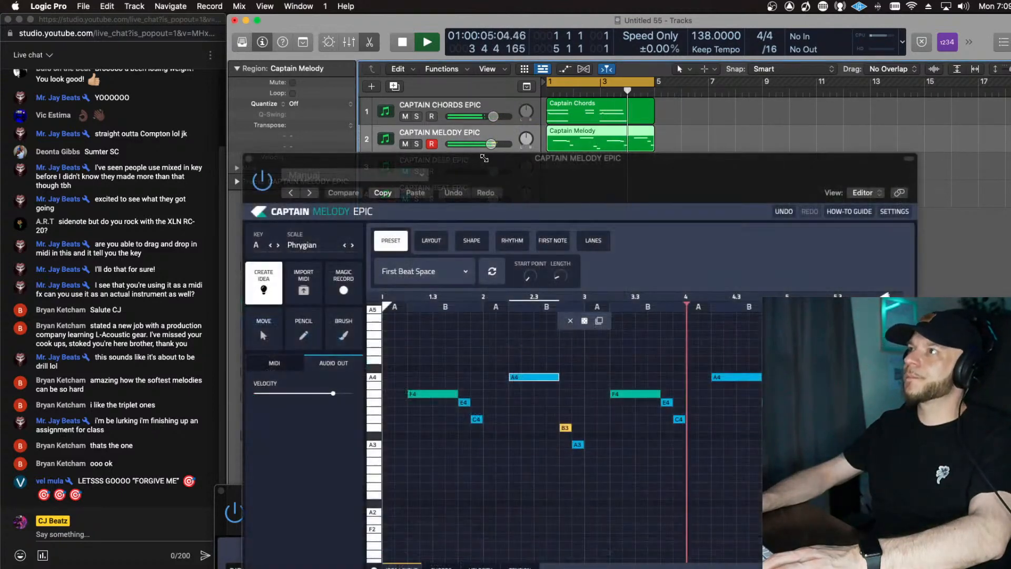
click(248, 158)
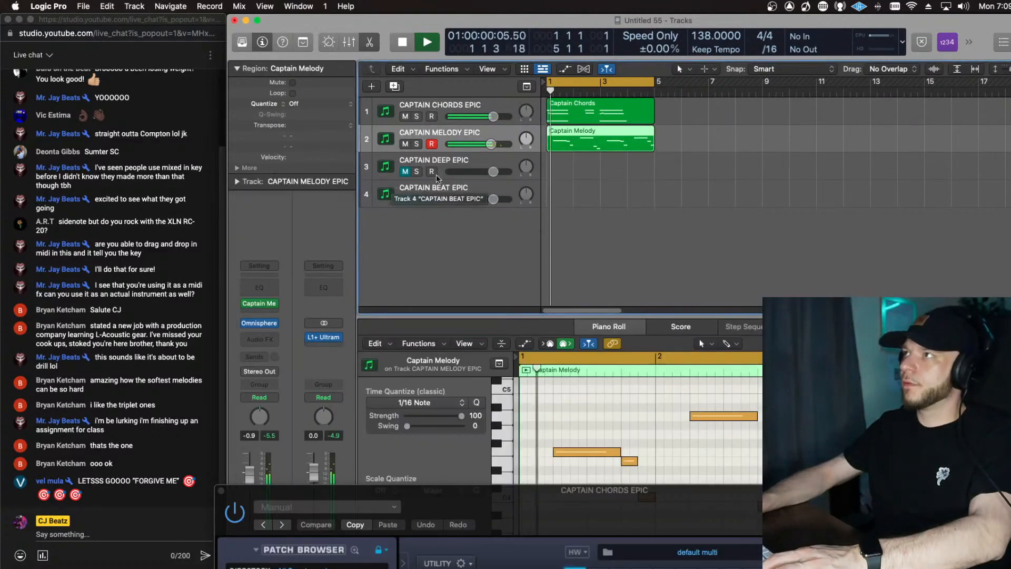
Step: Select the Captain Deep Epic track, clear its existing MIDI effect and insert Mixed In Key's Captain Deep Epic
click(392, 174)
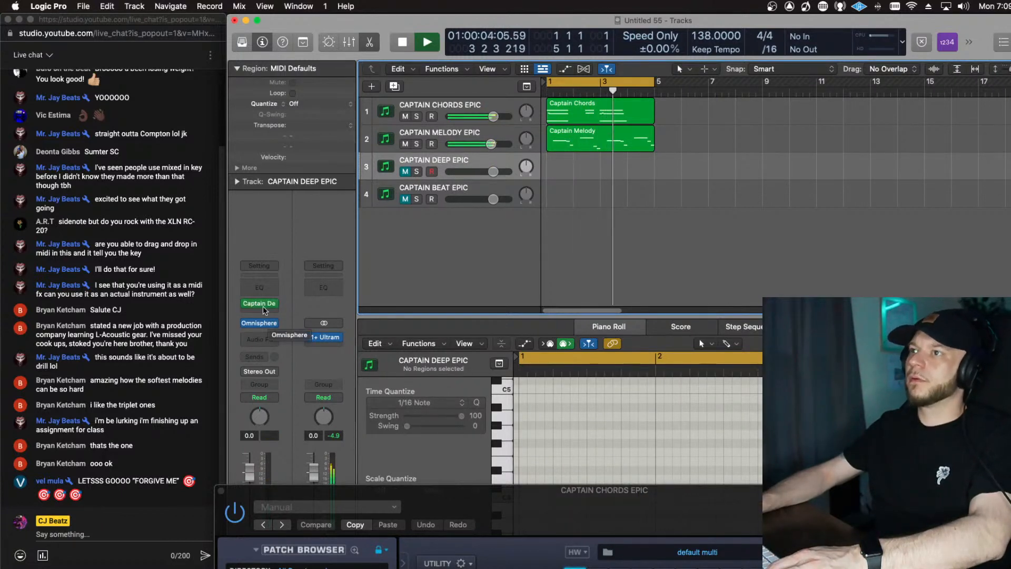
click(277, 307)
click(276, 307)
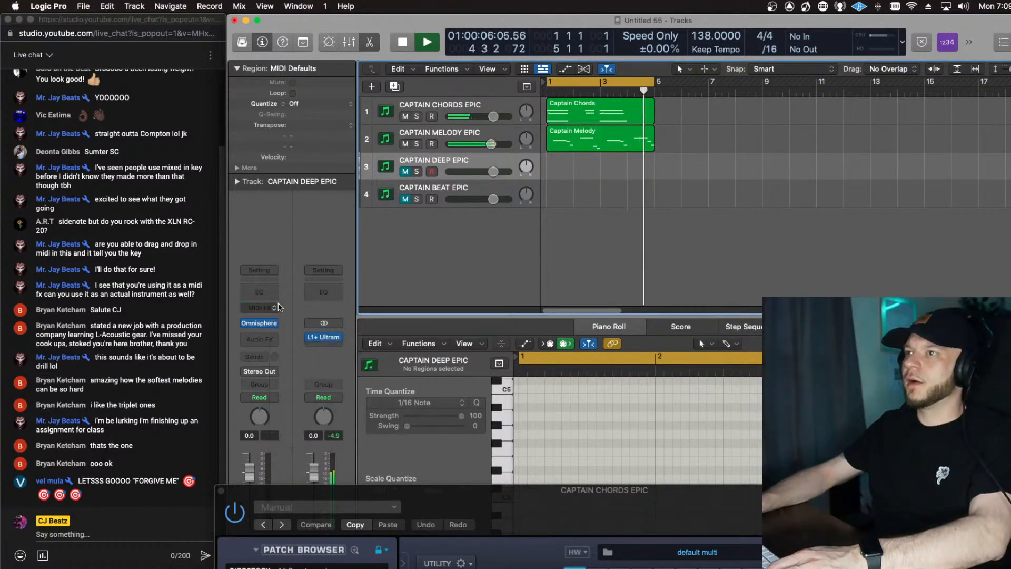
click(275, 307)
mouse_move(284, 415)
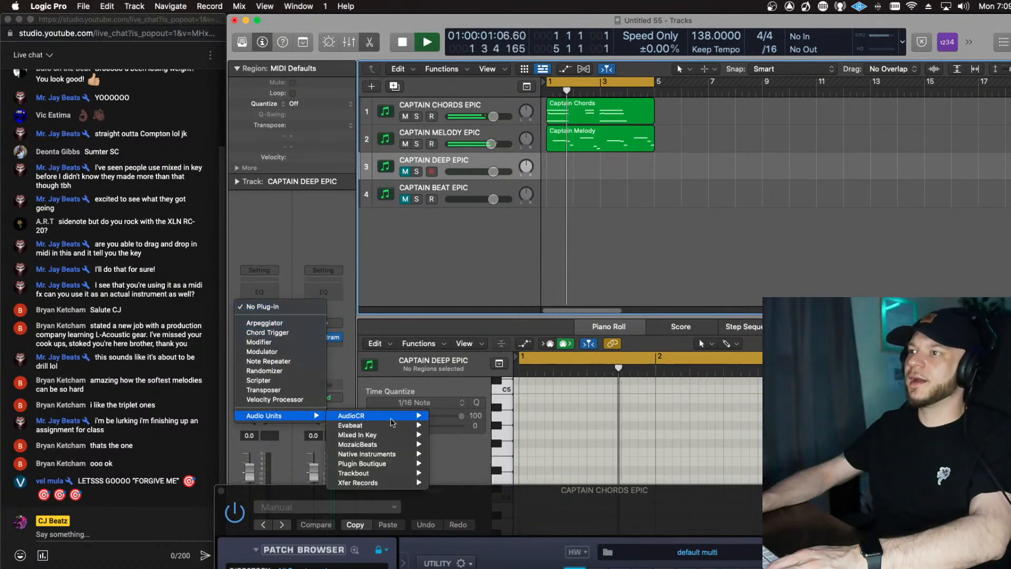
mouse_move(413, 435)
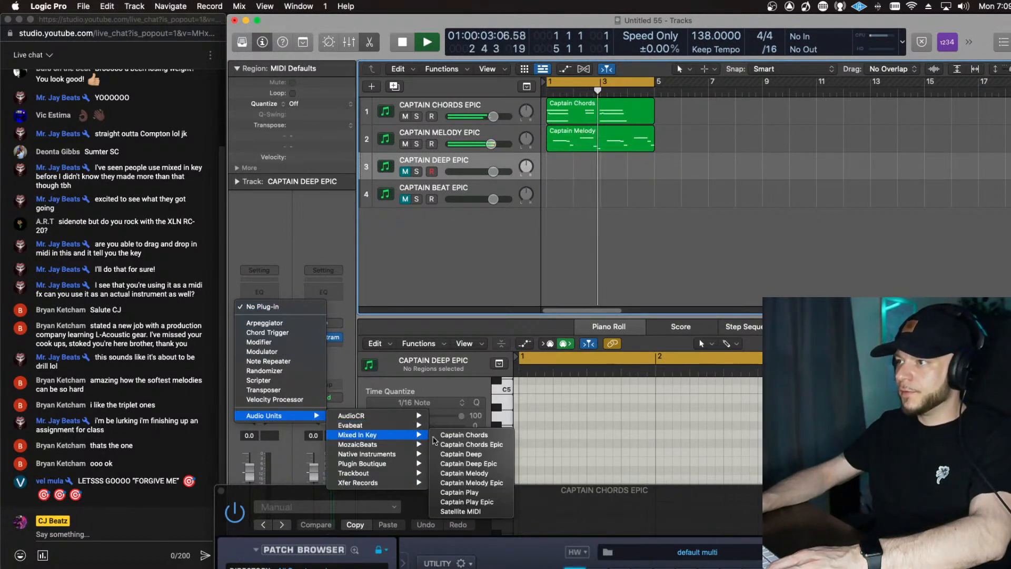
click(490, 463)
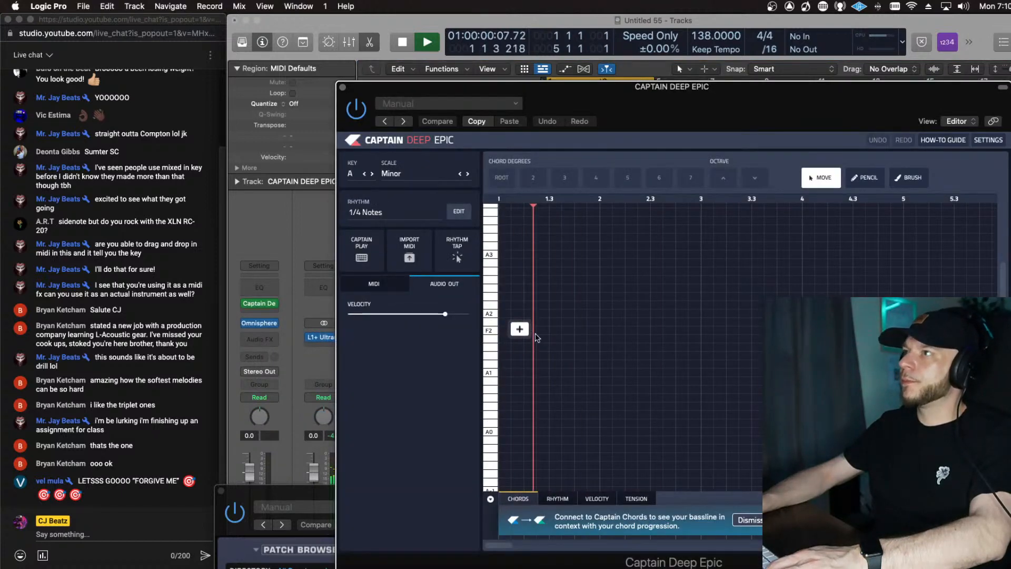
click(524, 330)
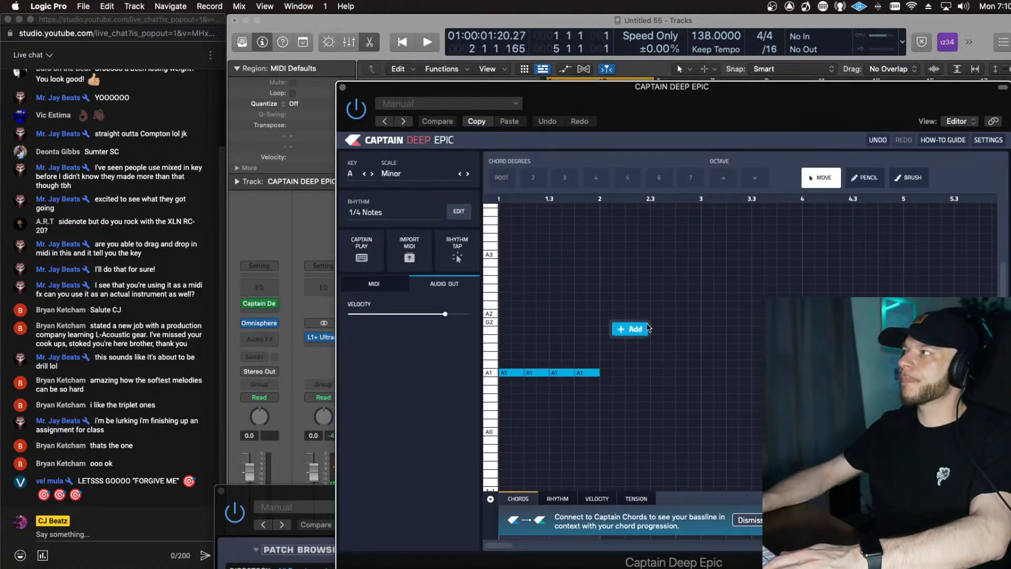
key(space)
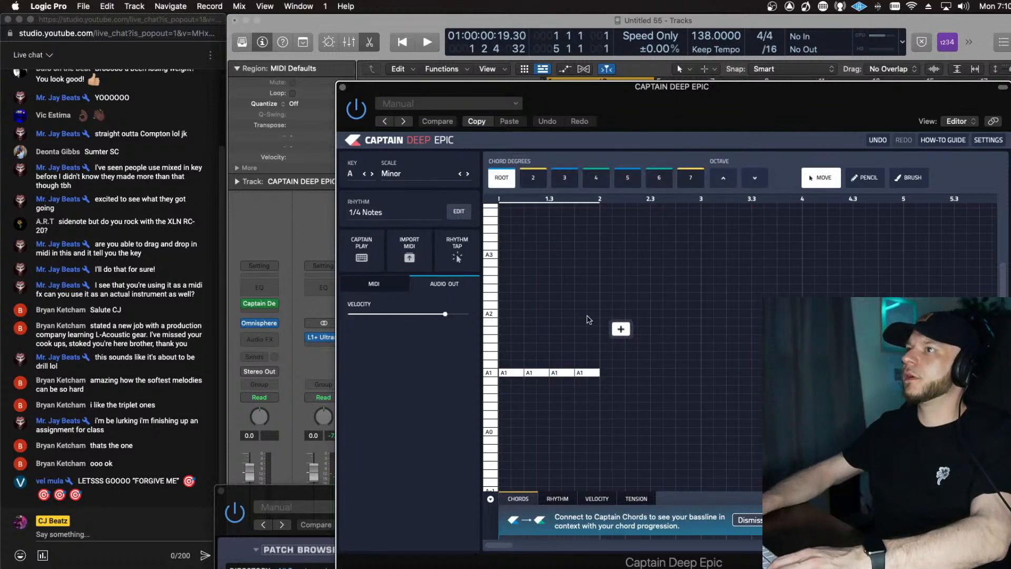
key(Delete)
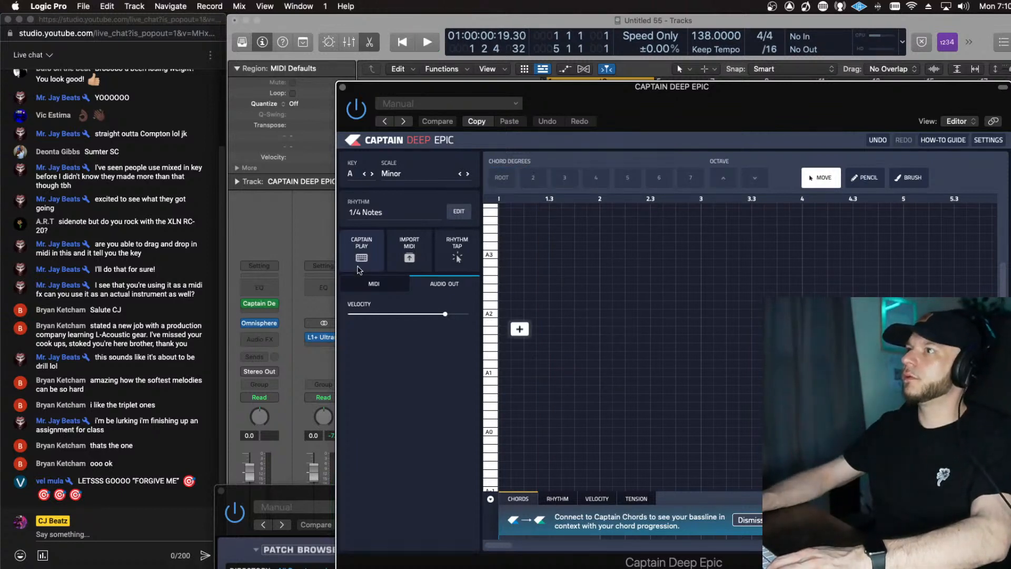
Step: Choose the Higher Tempo 2 rhythm from the Trap + Hip Hop / Hip Hop bank for the bassline
click(377, 213)
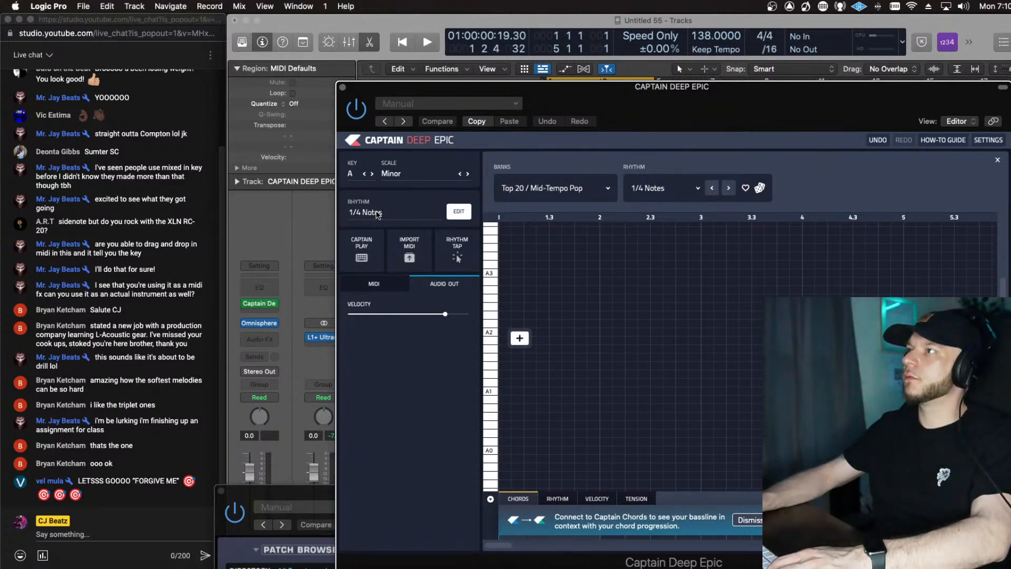
click(600, 192)
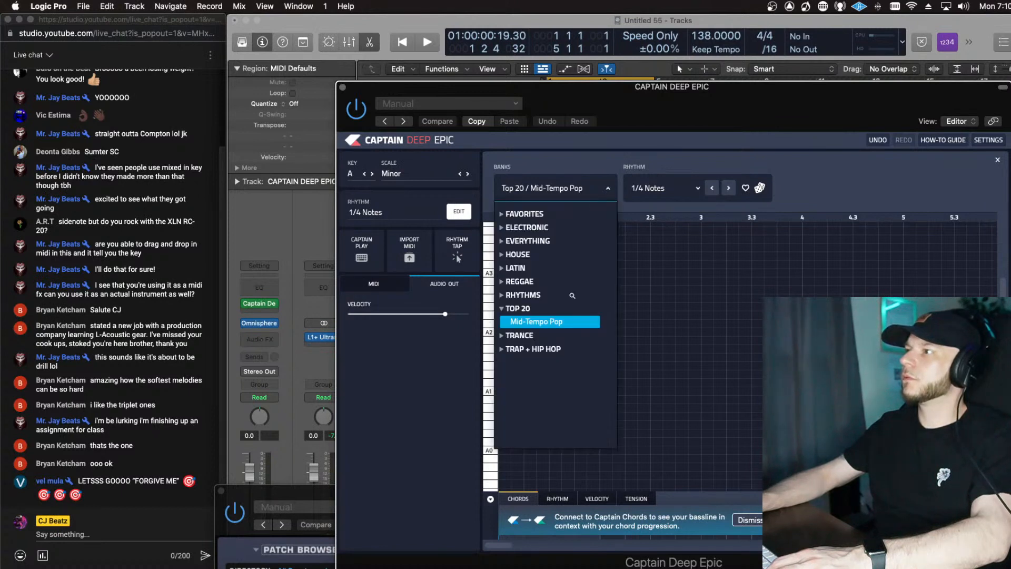
click(535, 361)
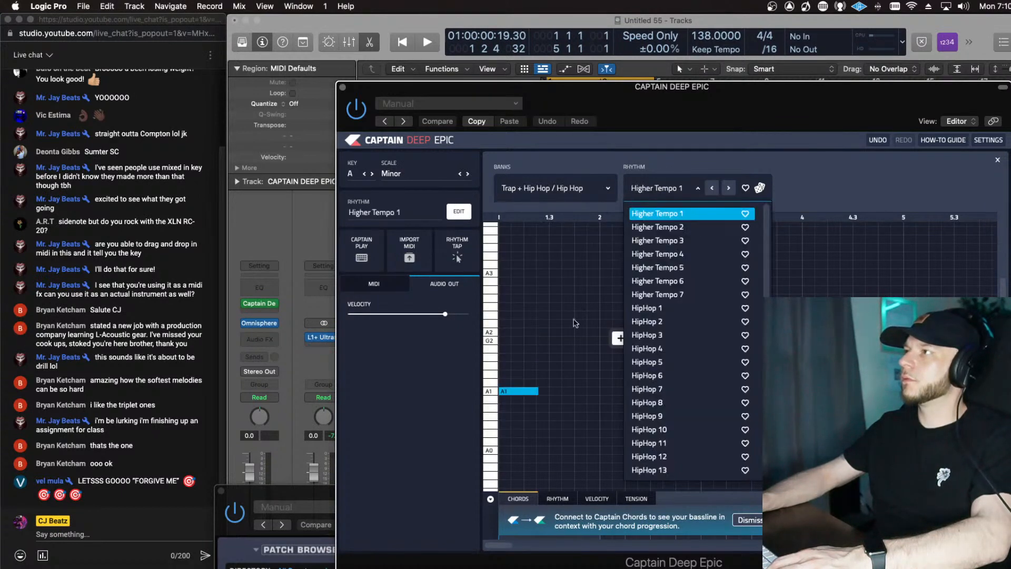
click(675, 227)
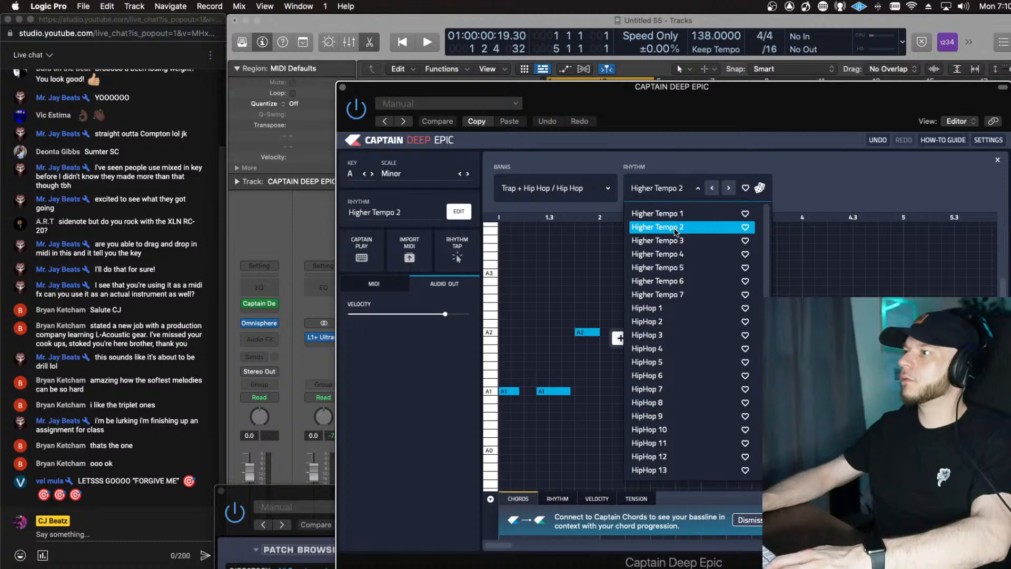
Step: Unmute the Captain Deep Epic track, play the bassline with the other tracks and add A bass notes for more bars
drag(691, 105, 701, 220)
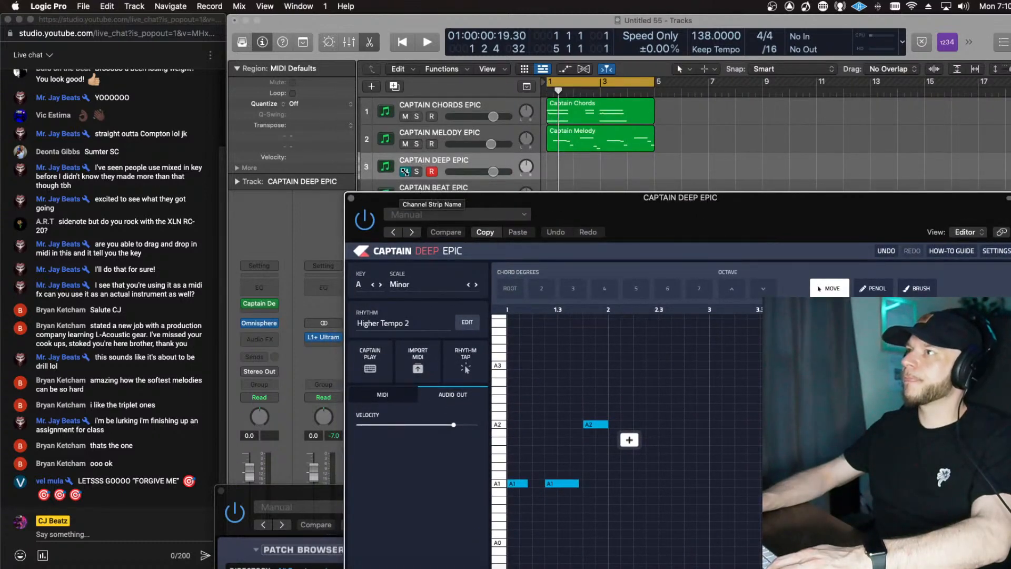
key(space)
drag(624, 215, 613, 155)
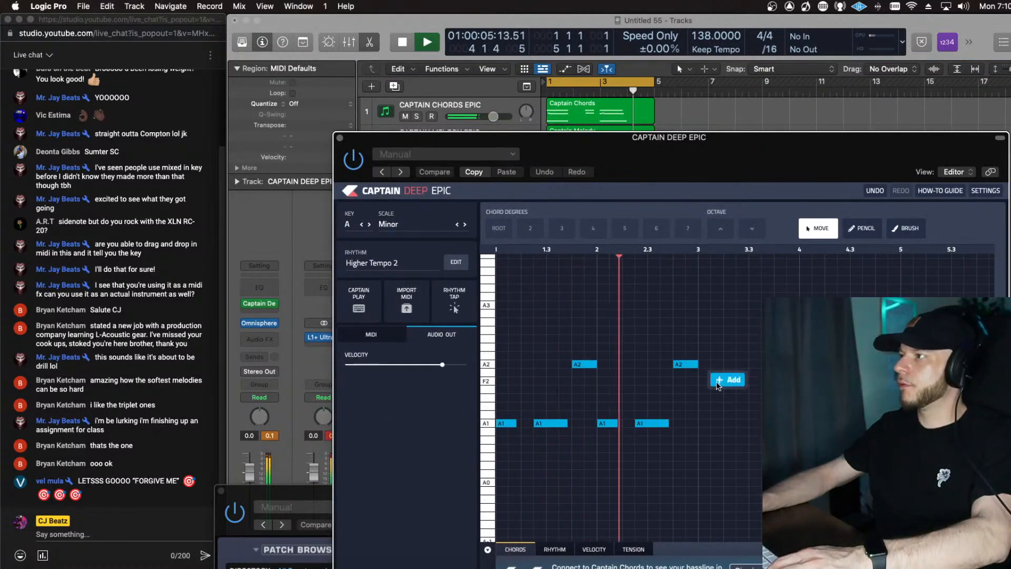
click(719, 384)
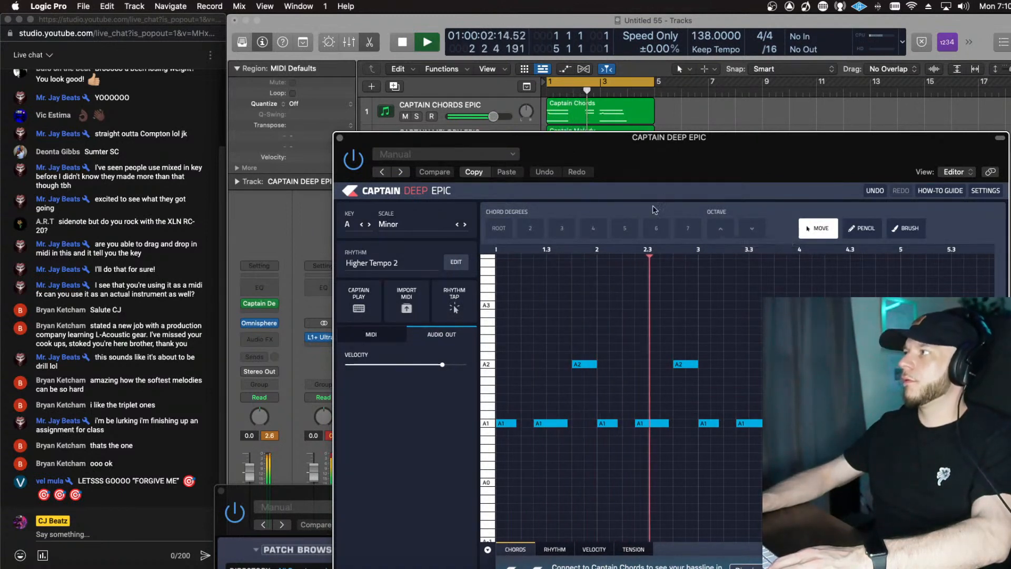
drag(641, 178, 627, 136)
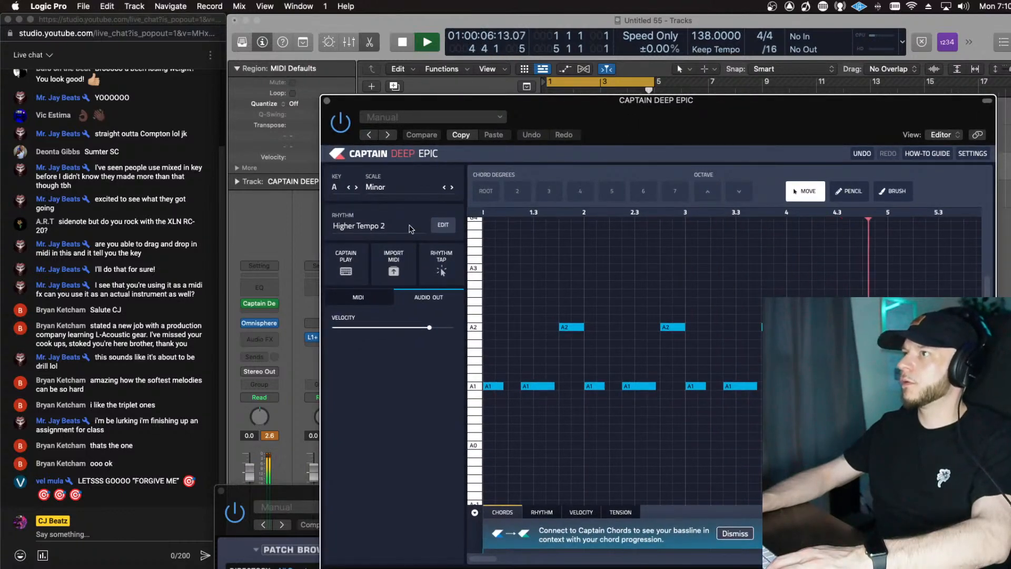
Step: Randomize the bass rhythm three times within the Hip Hop bank during playback
click(443, 225)
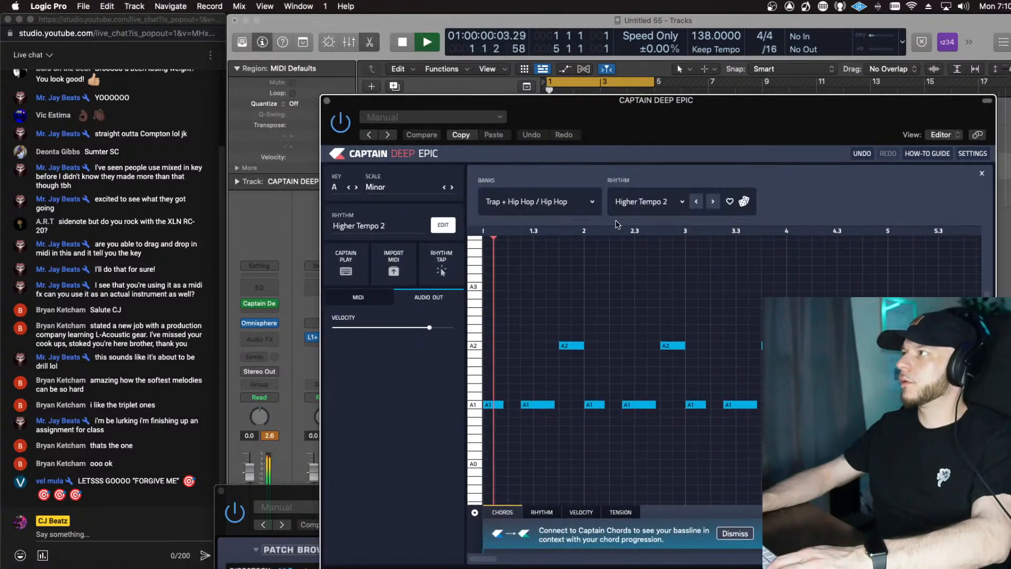
click(744, 201)
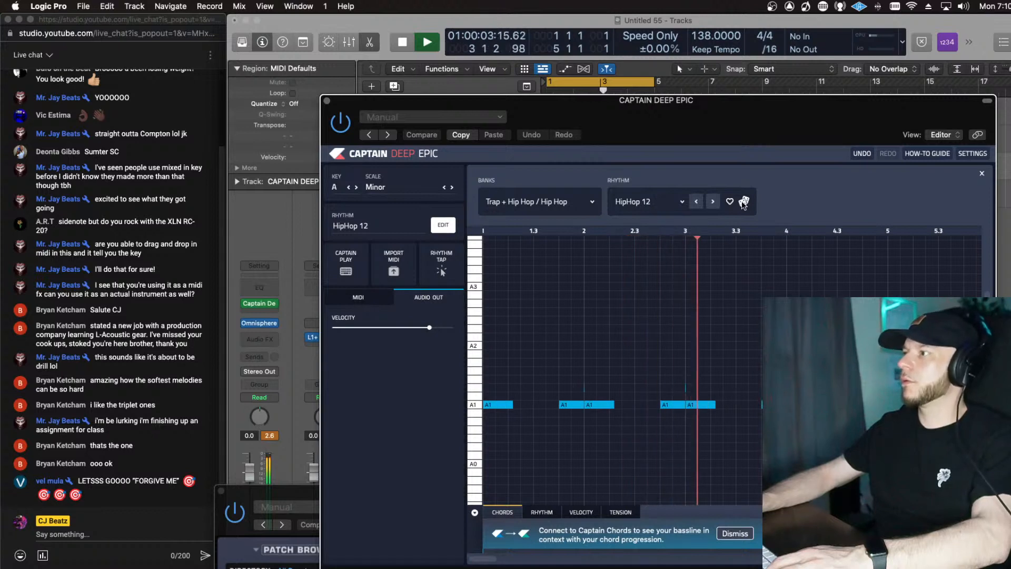
click(744, 202)
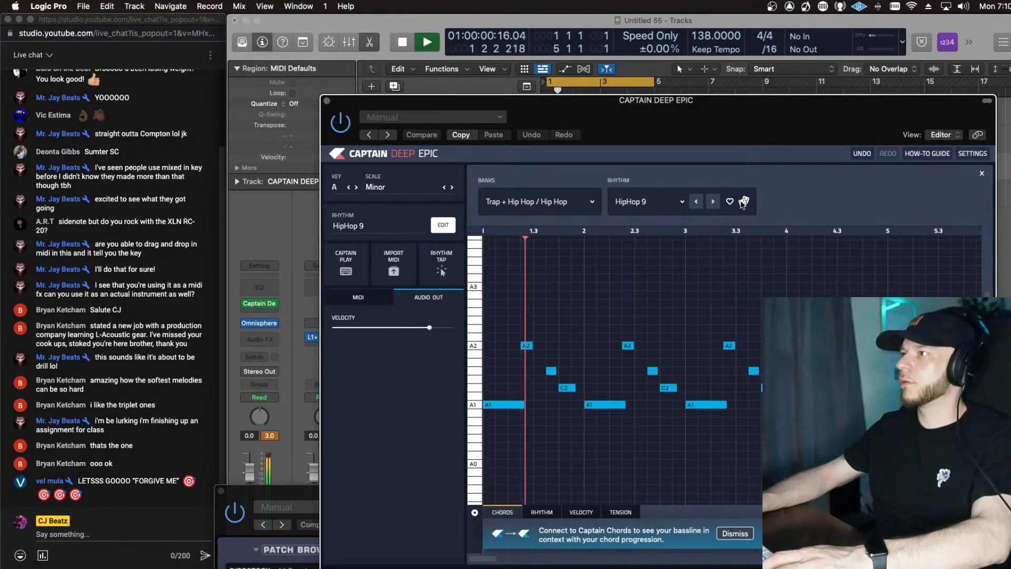
click(744, 201)
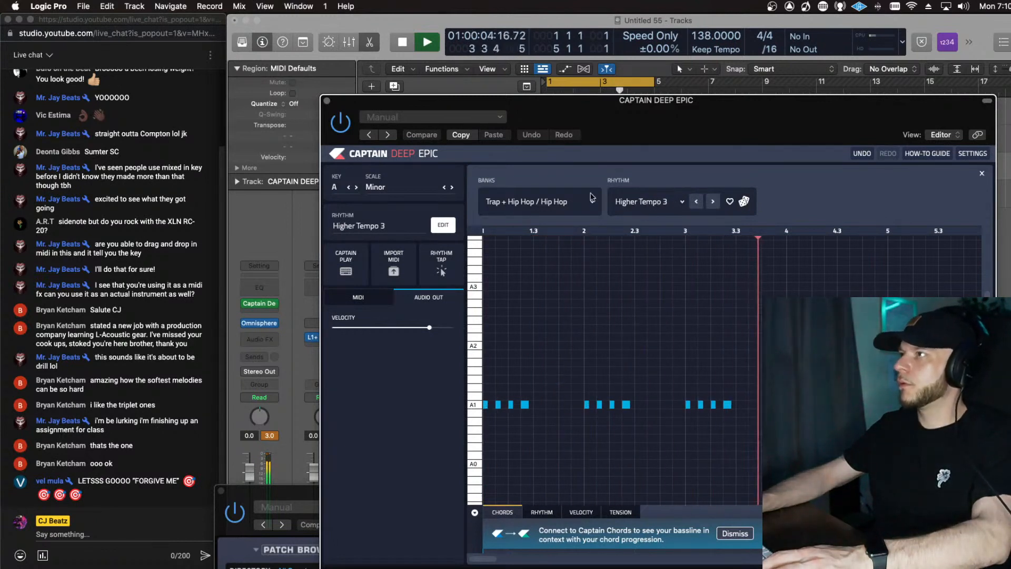
Step: Switch the bass rhythm to Classic Funk from the Rhythms / Hit-Makers bank and close the rhythm browser
click(563, 200)
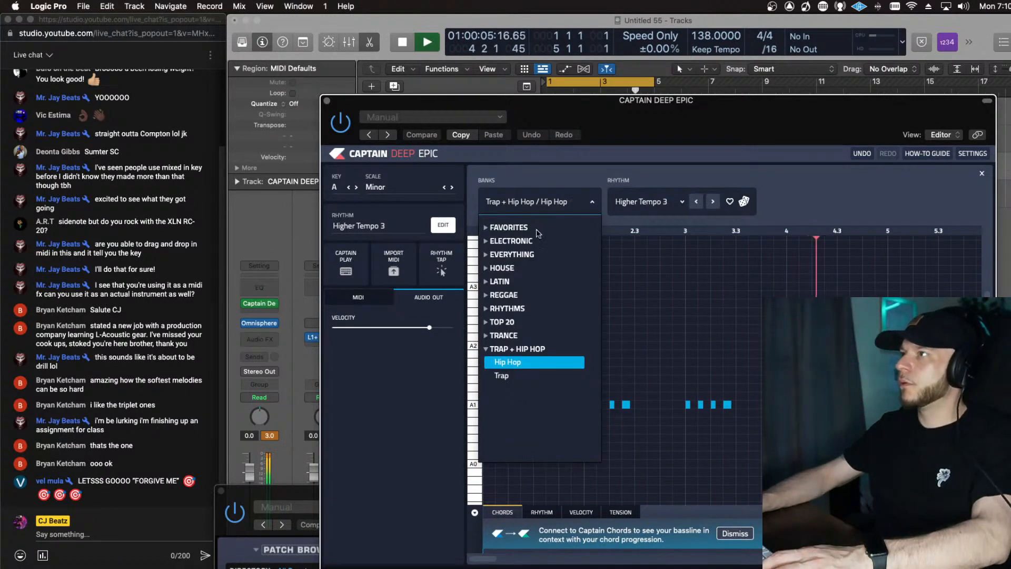
click(484, 309)
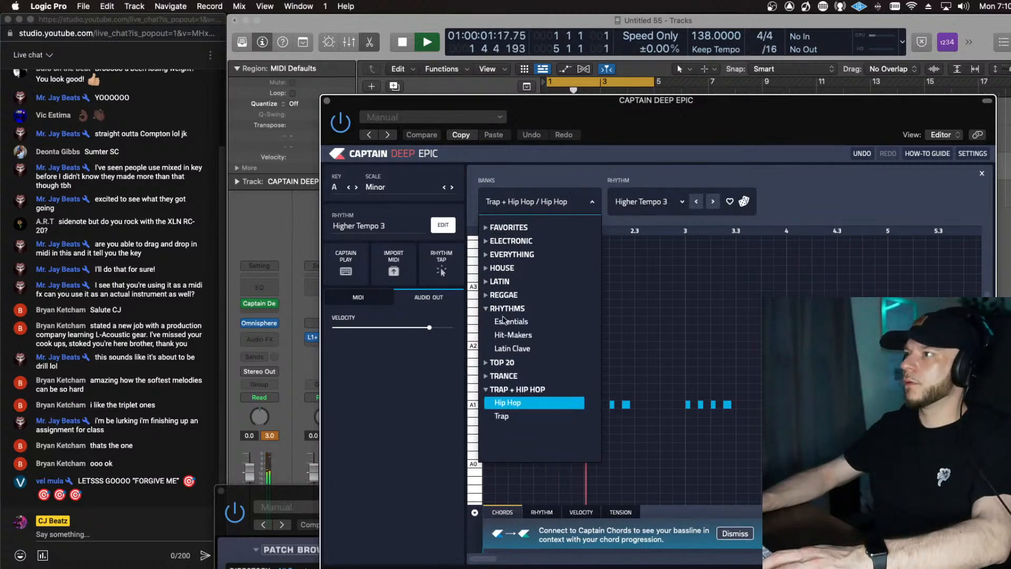
click(529, 336)
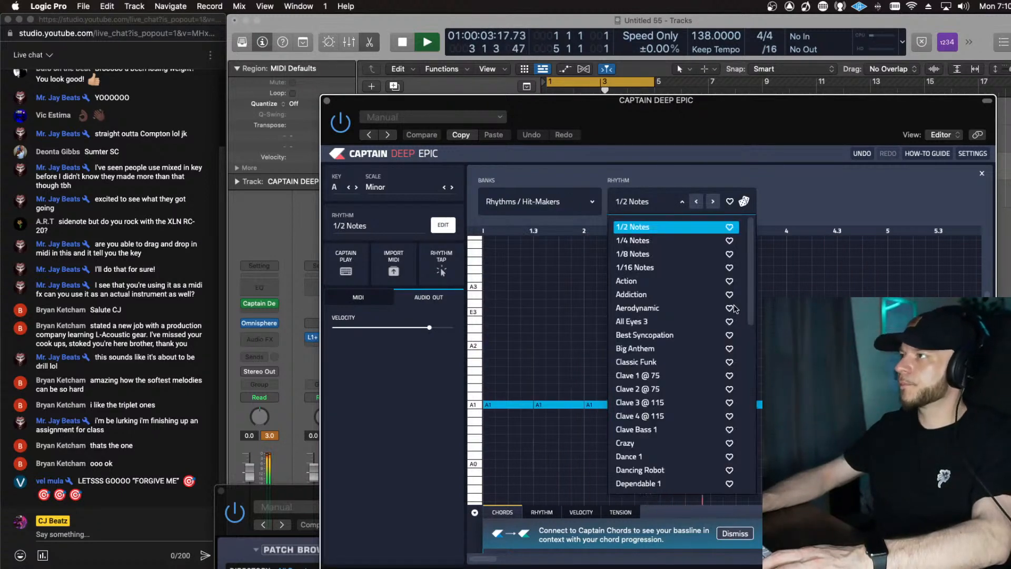
click(693, 363)
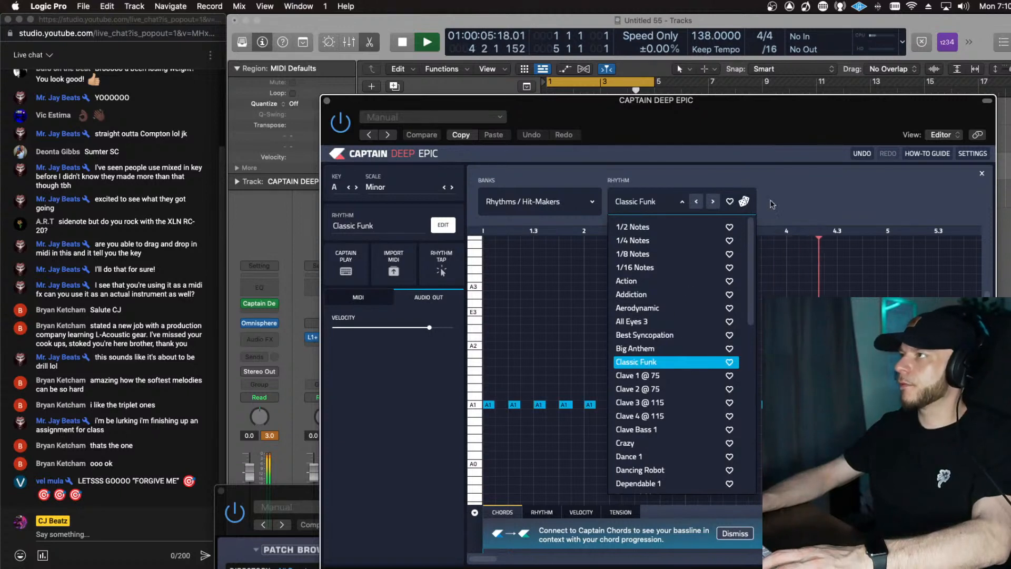
click(758, 113)
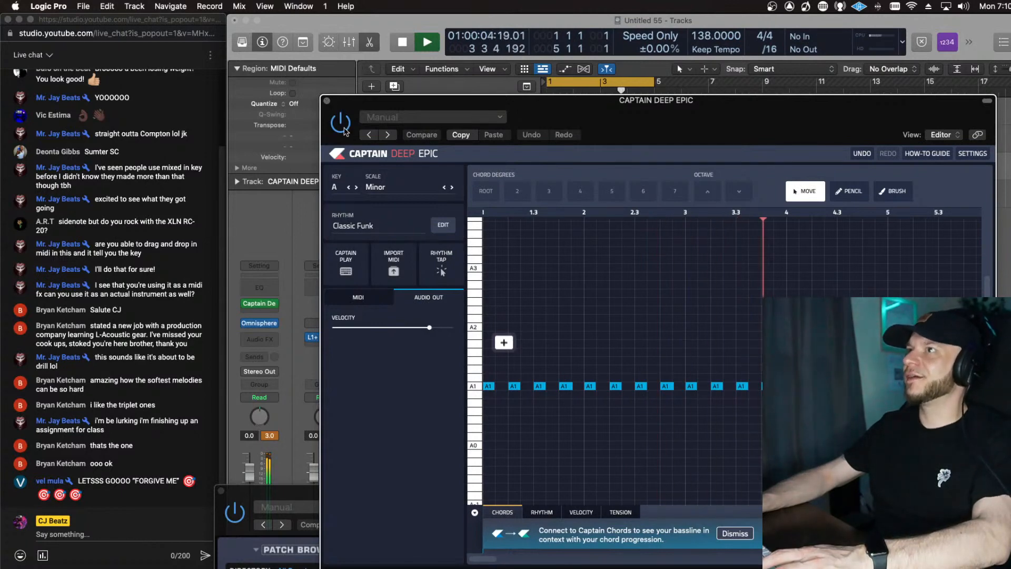
Step: Stop playback, remove the Captain Deep Epic effect from its track and insert a fresh instance from Mixed In Key
key(space)
click(327, 101)
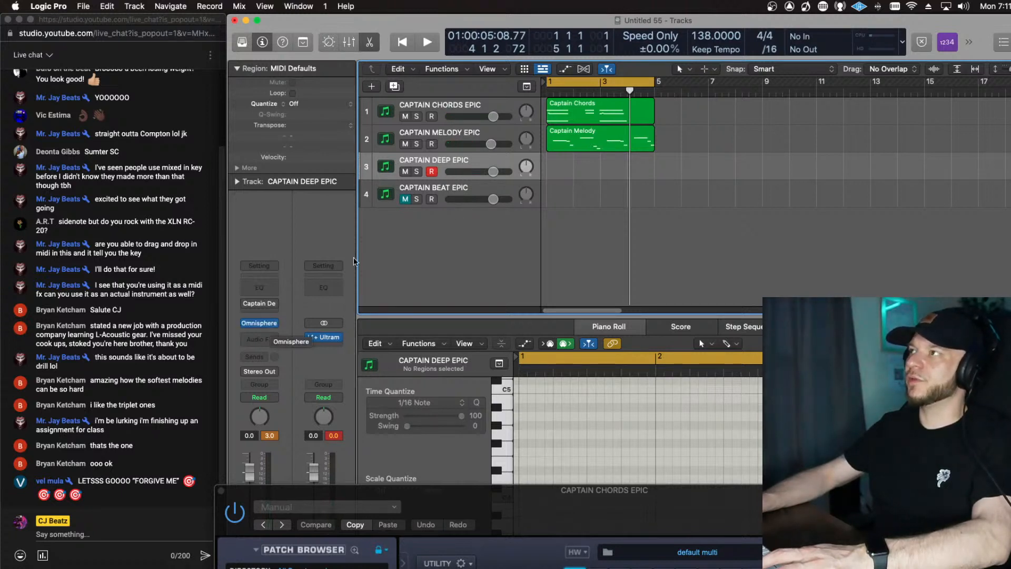
click(274, 304)
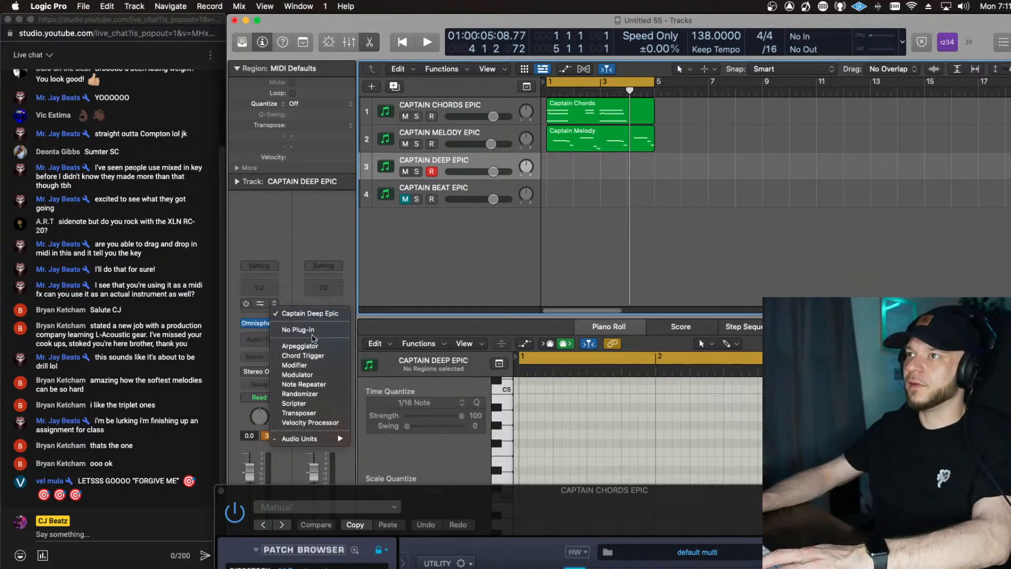
click(312, 330)
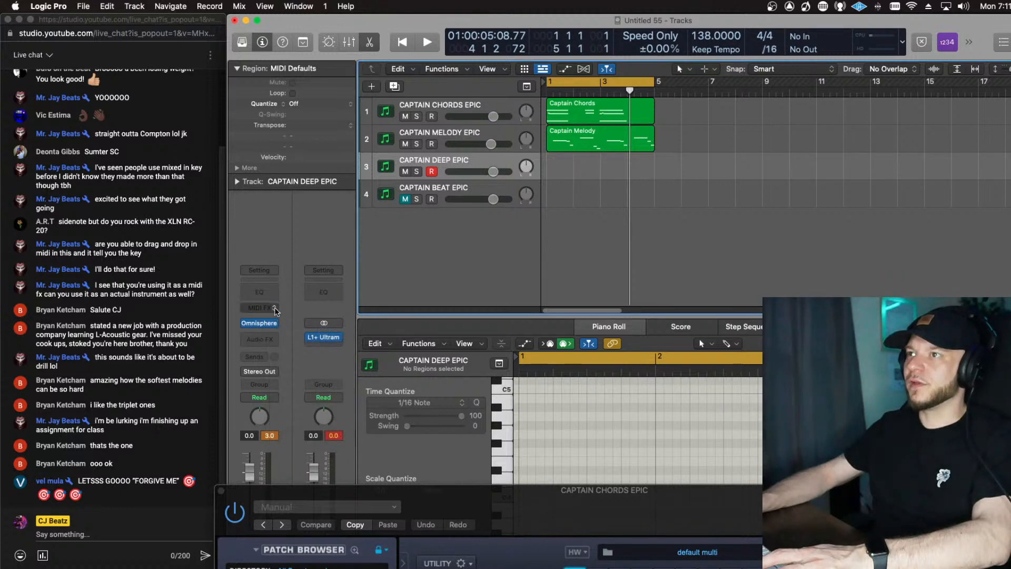
click(275, 308)
mouse_move(315, 416)
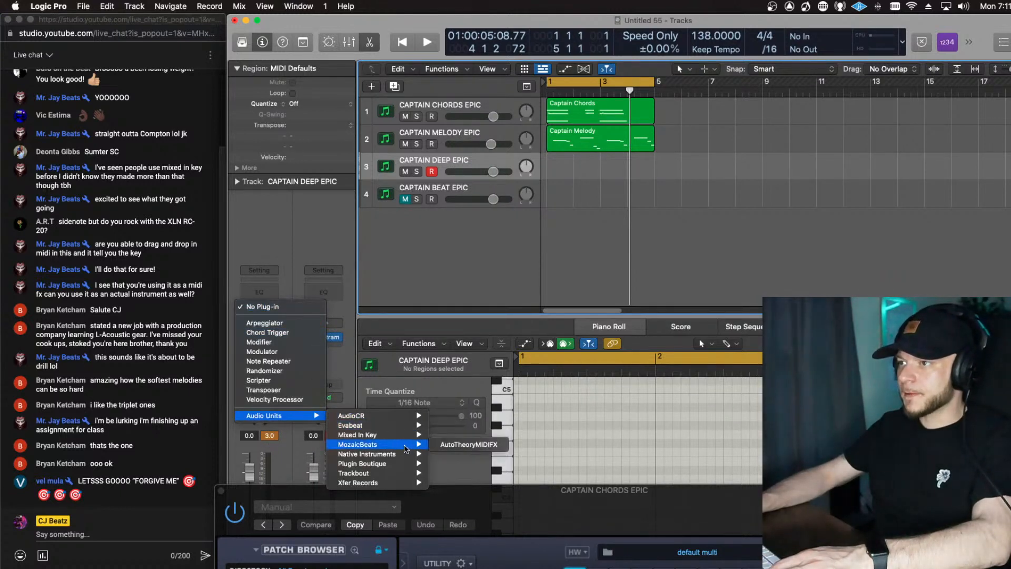
mouse_move(408, 434)
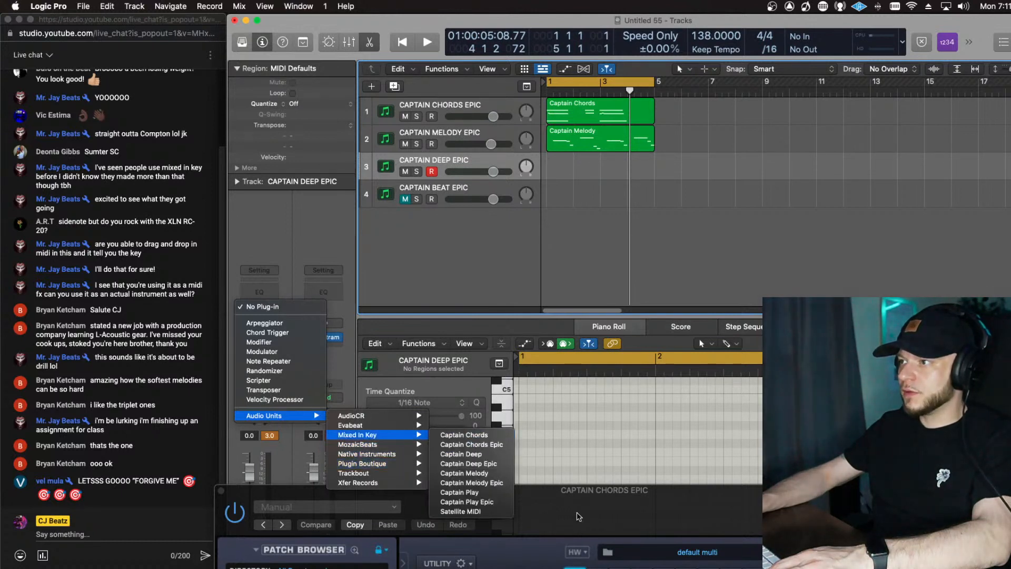
click(502, 466)
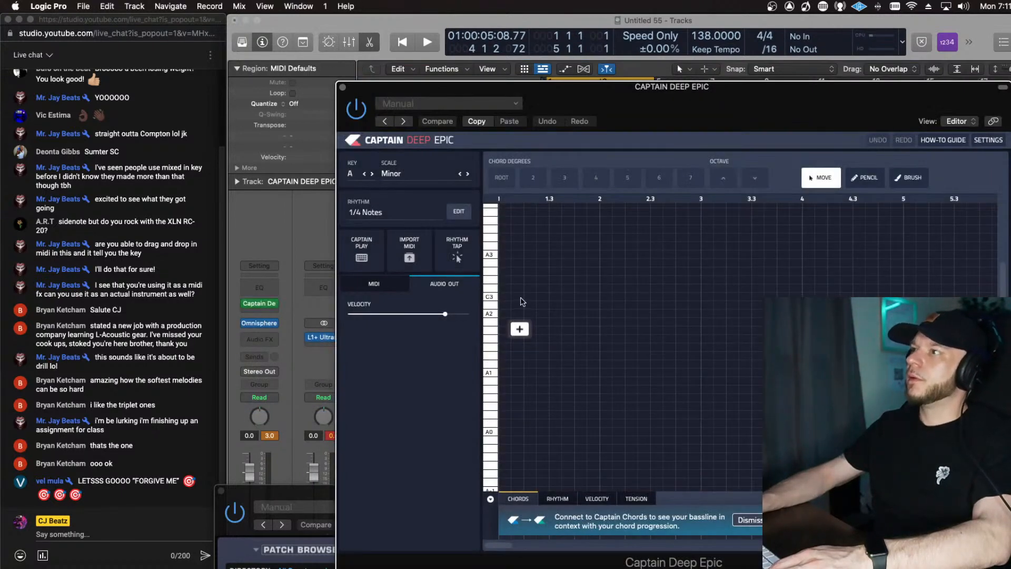
Step: Undo the last Captain Deep Epic change, try the Mid-Tempo Pop 1 bass rhythm and undo it
drag(691, 99, 649, 178)
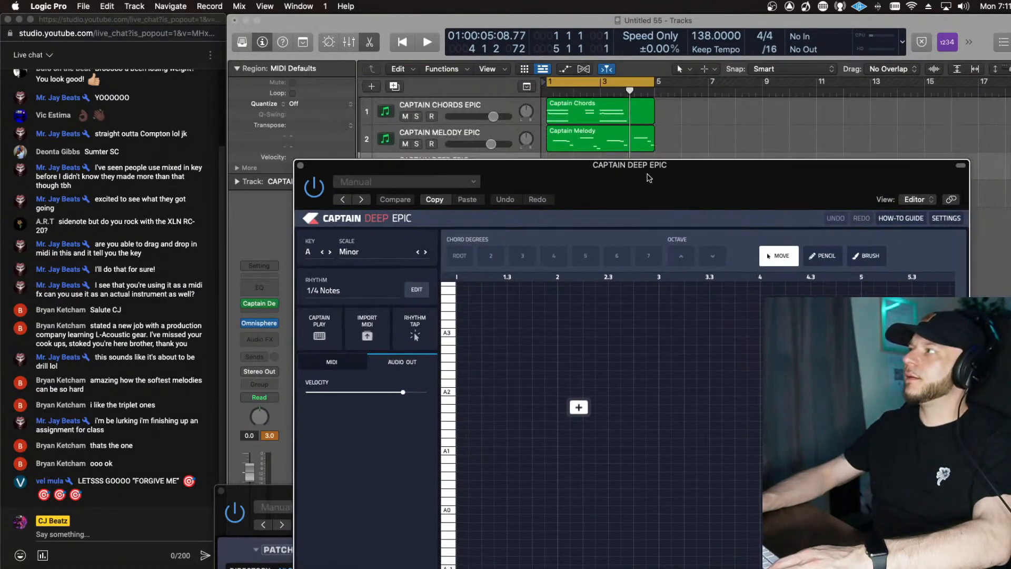
key(space)
key(space)
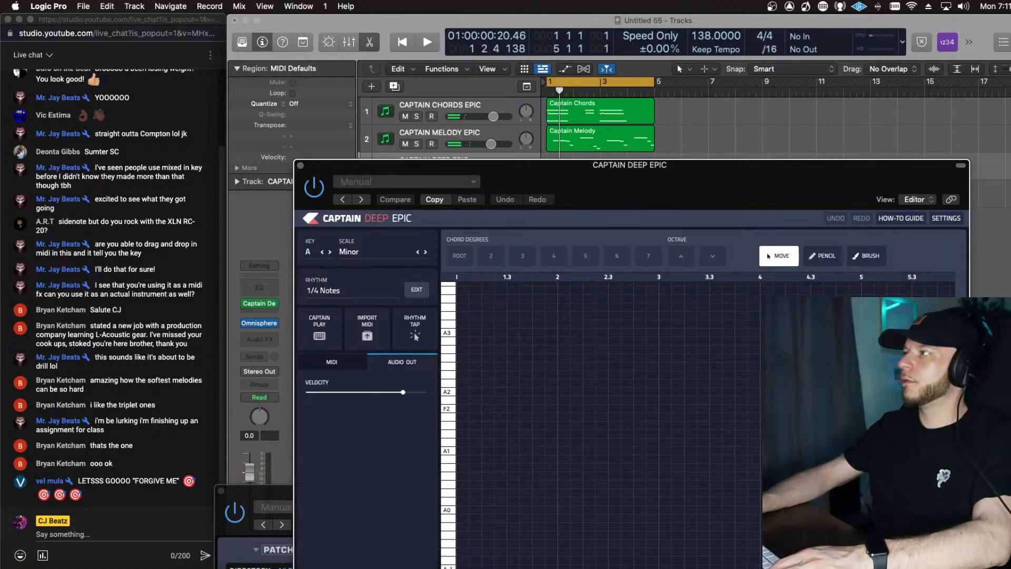
key(super+z)
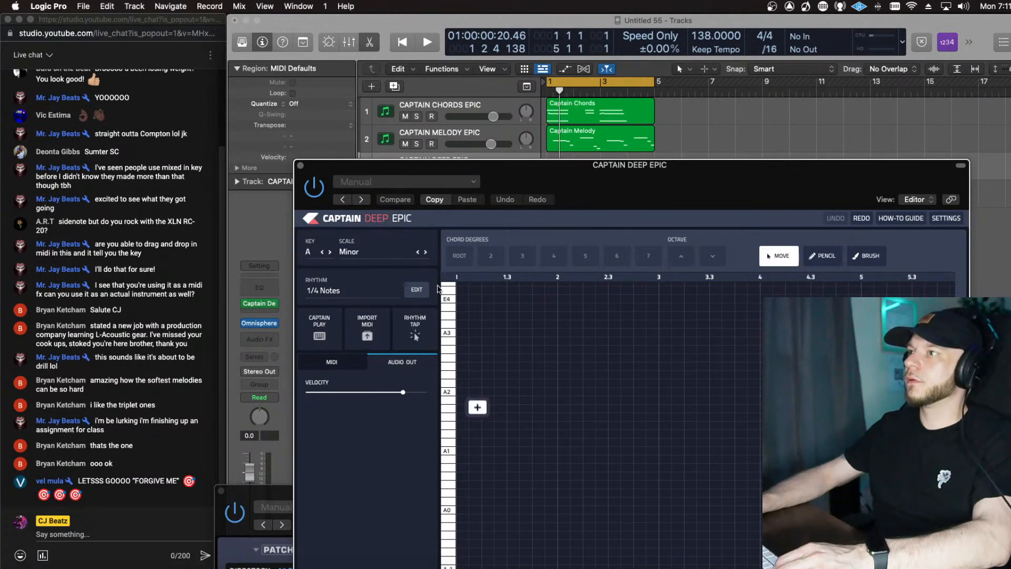
click(378, 293)
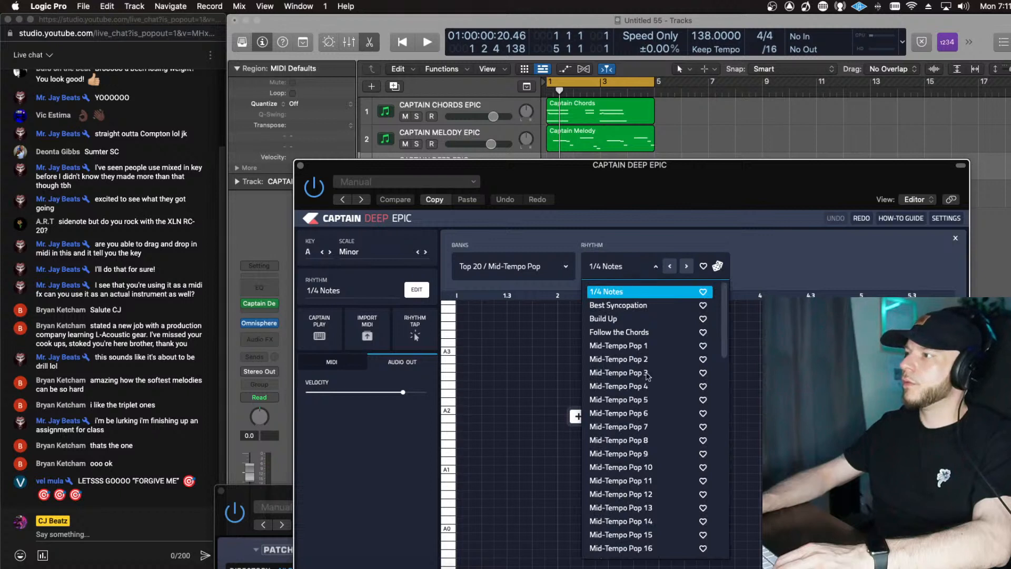
click(628, 346)
click(827, 219)
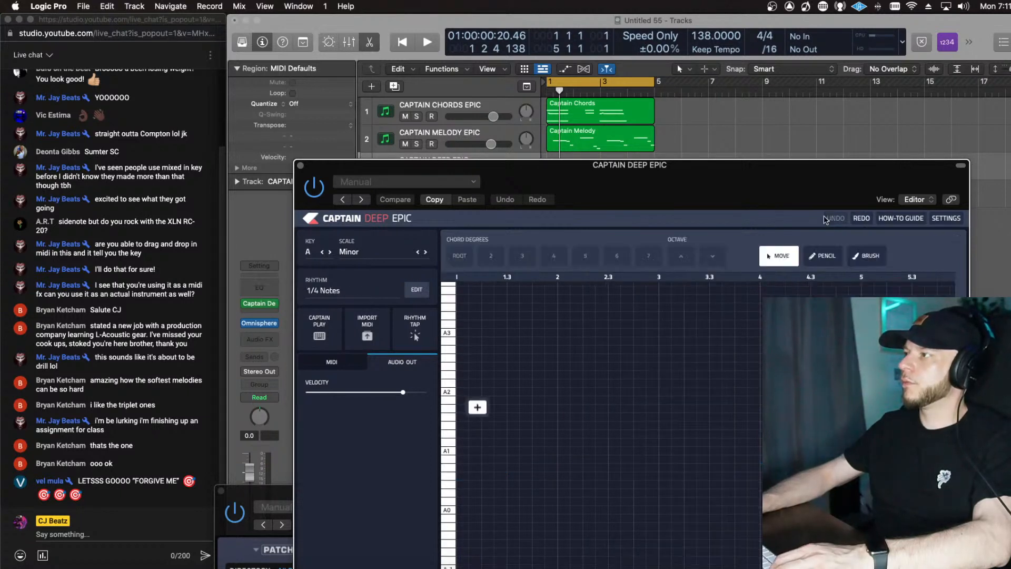
Step: Try the Follow the Chords bass rhythm from the Top 20 / Mid-Tempo Pop bank during playback
key(space)
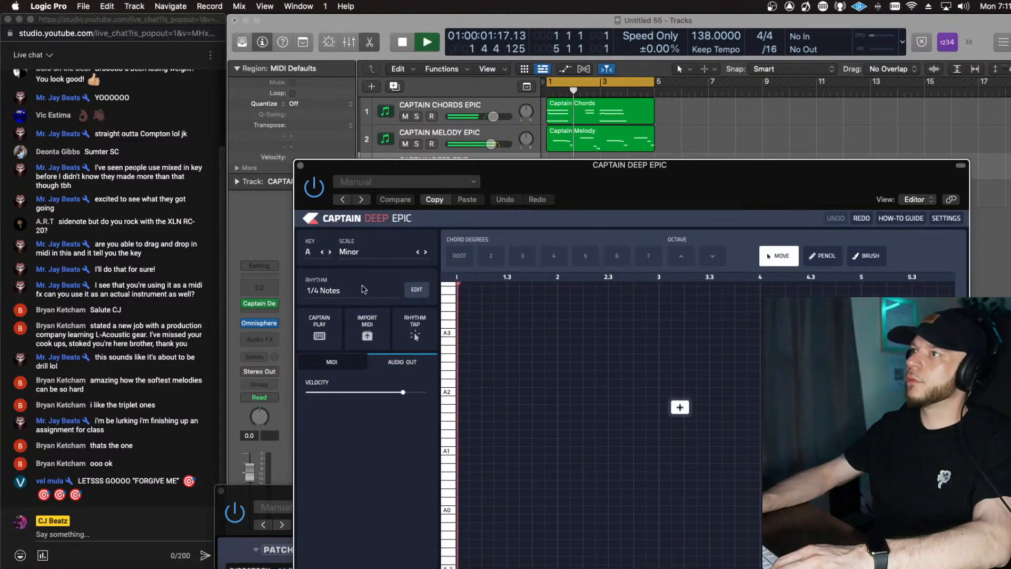
click(417, 290)
click(655, 265)
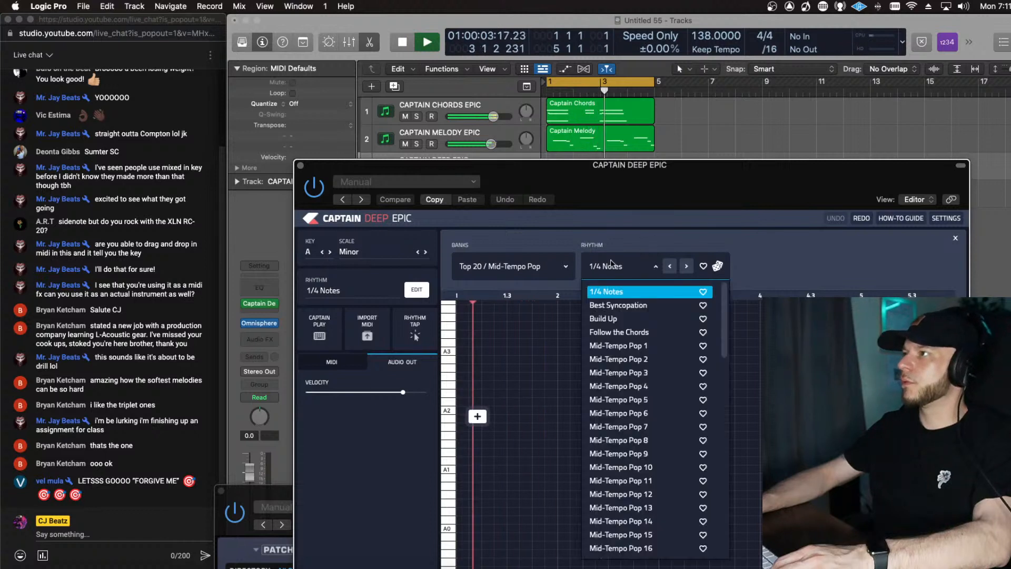
click(619, 331)
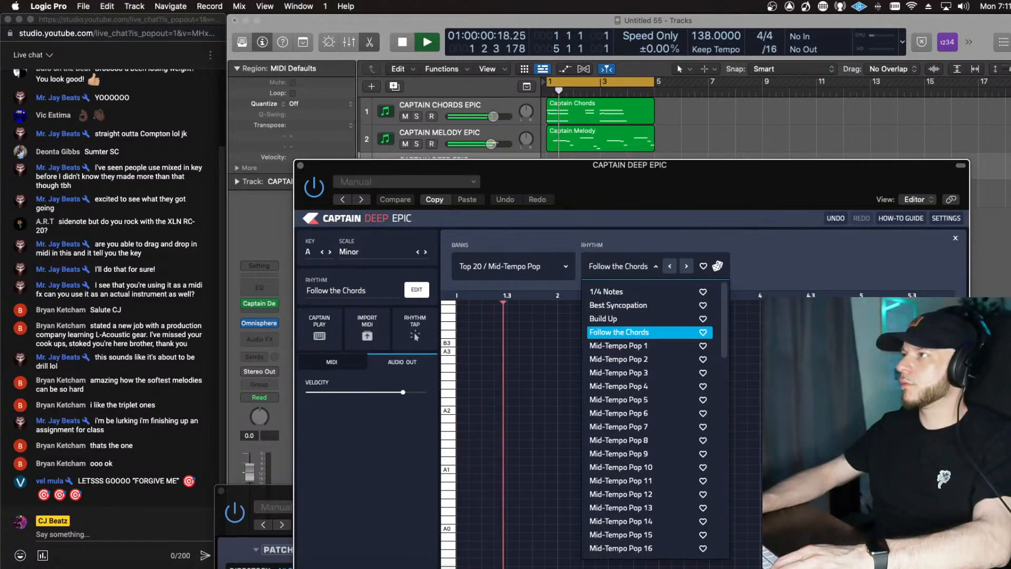
click(692, 220)
drag(752, 198, 773, 75)
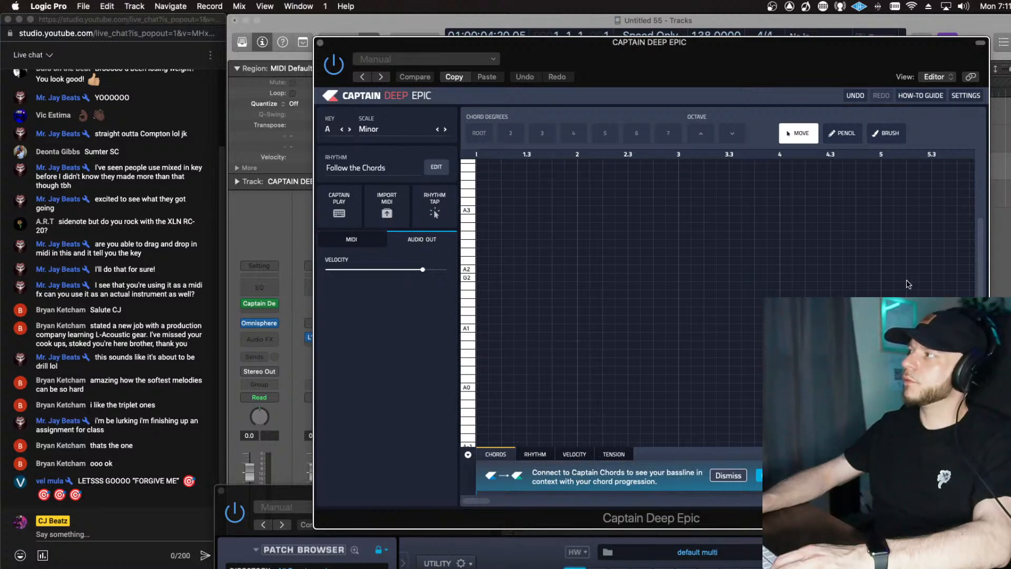
scroll(911, 279, up, 4)
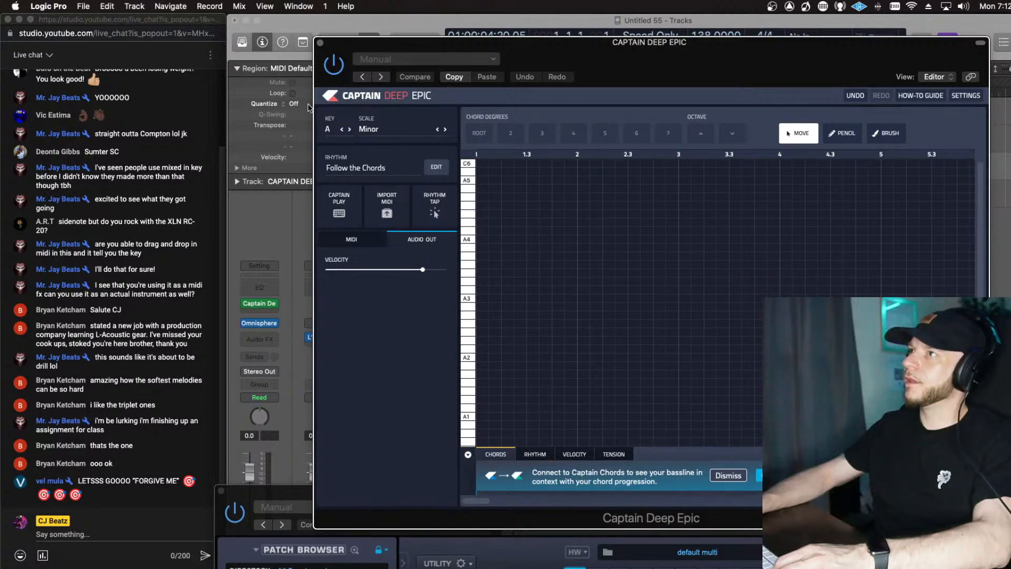
Step: Replace the Captain Deep Epic effect on its track with a fresh instance from Mixed In Key
click(322, 44)
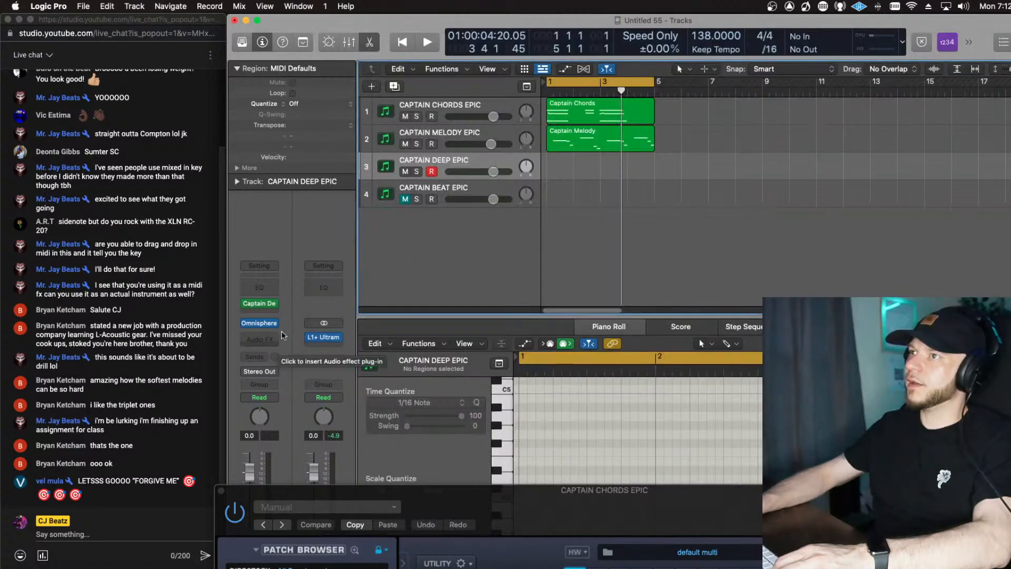
click(274, 304)
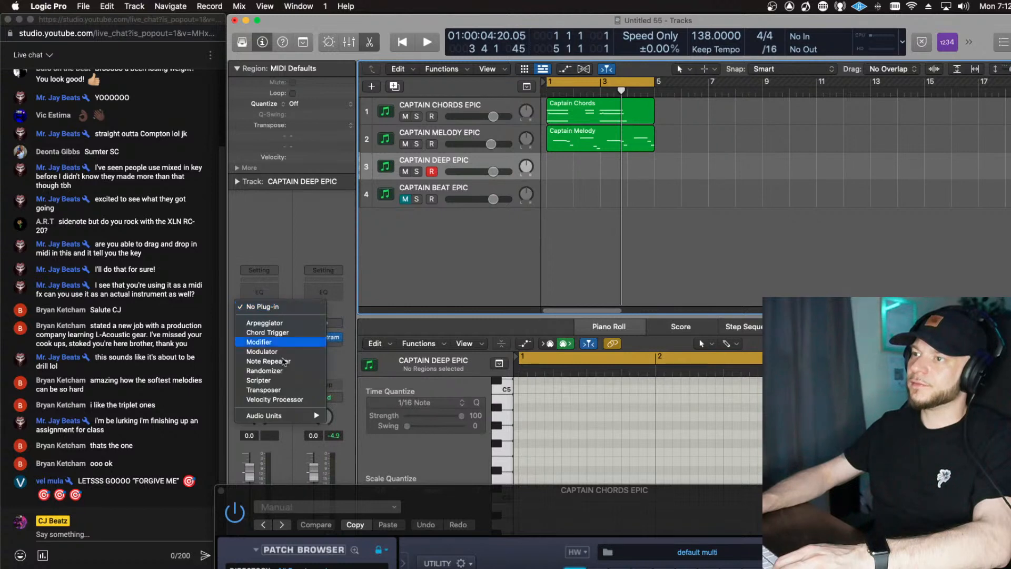
mouse_move(310, 419)
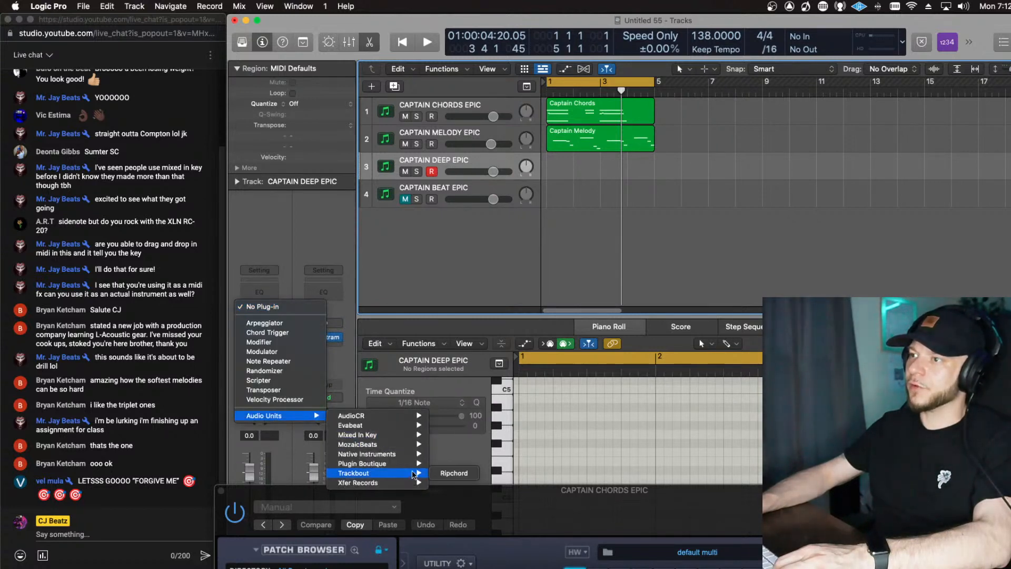
mouse_move(416, 435)
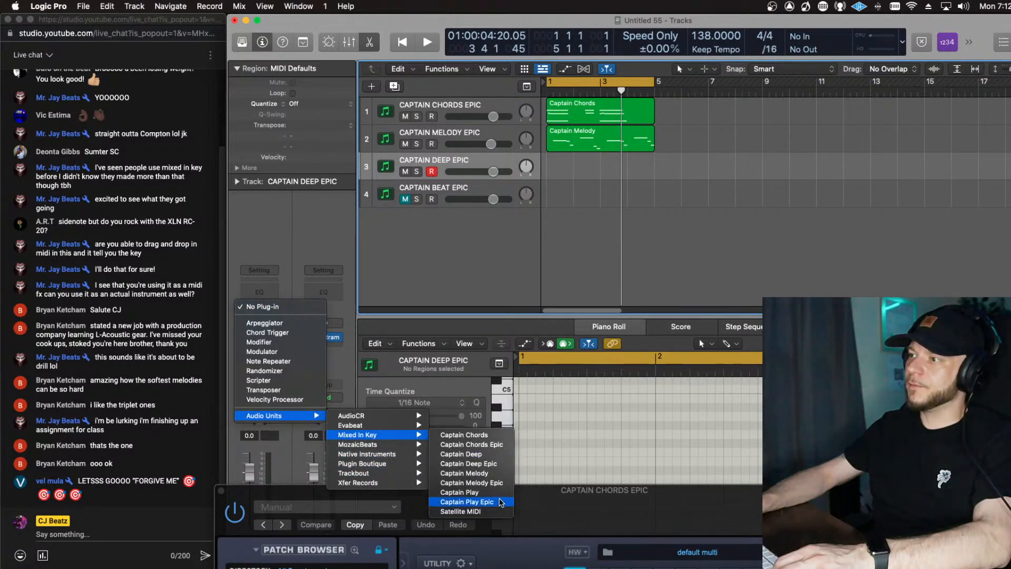
click(469, 464)
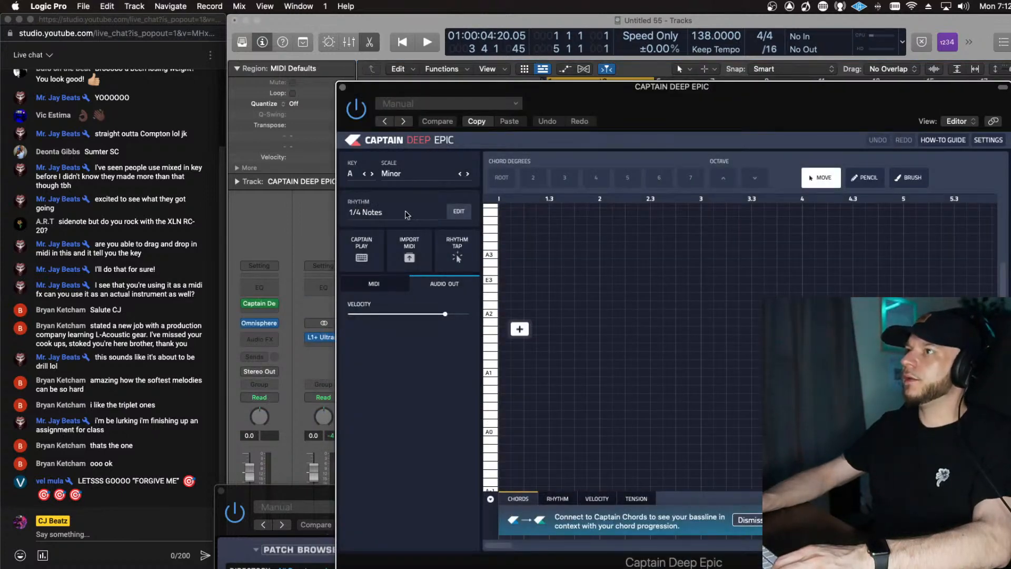
Step: Set the bass rhythm to Addiction from the Rhythms / Hit-Makers bank, start playback and close the rhythm browser
click(393, 213)
click(658, 193)
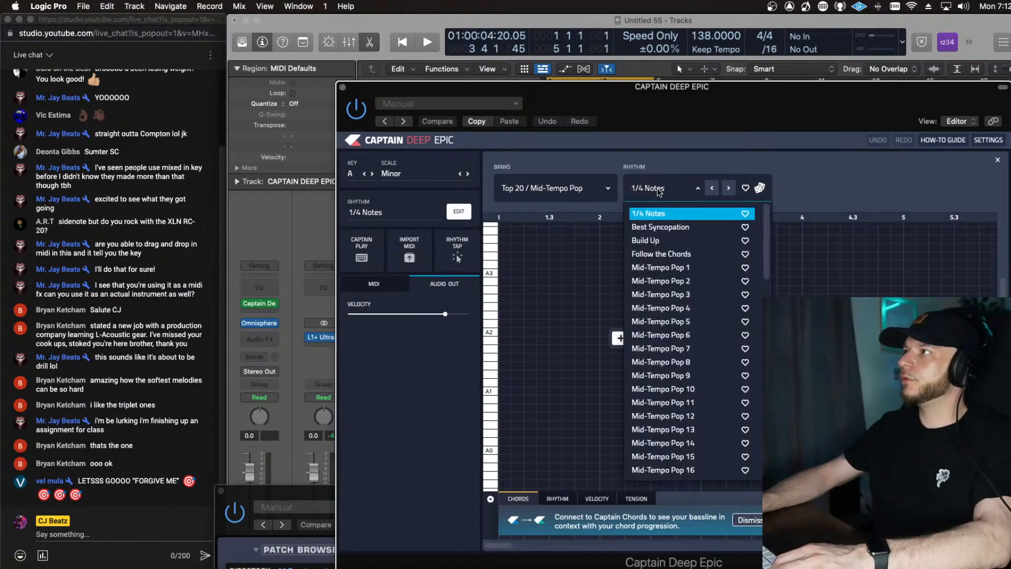
scroll(708, 300, down, 5)
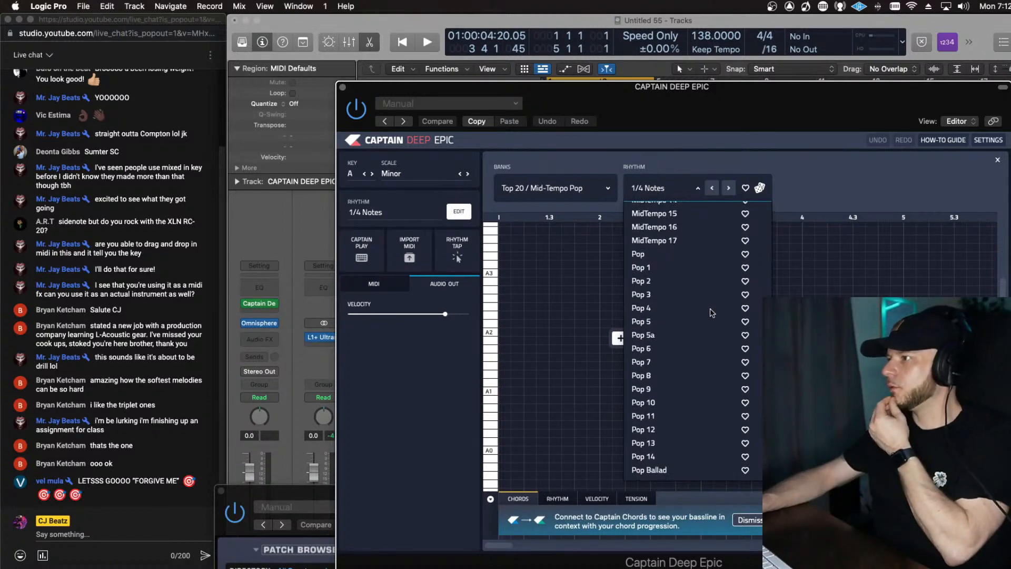
scroll(711, 313, up, 15)
click(583, 193)
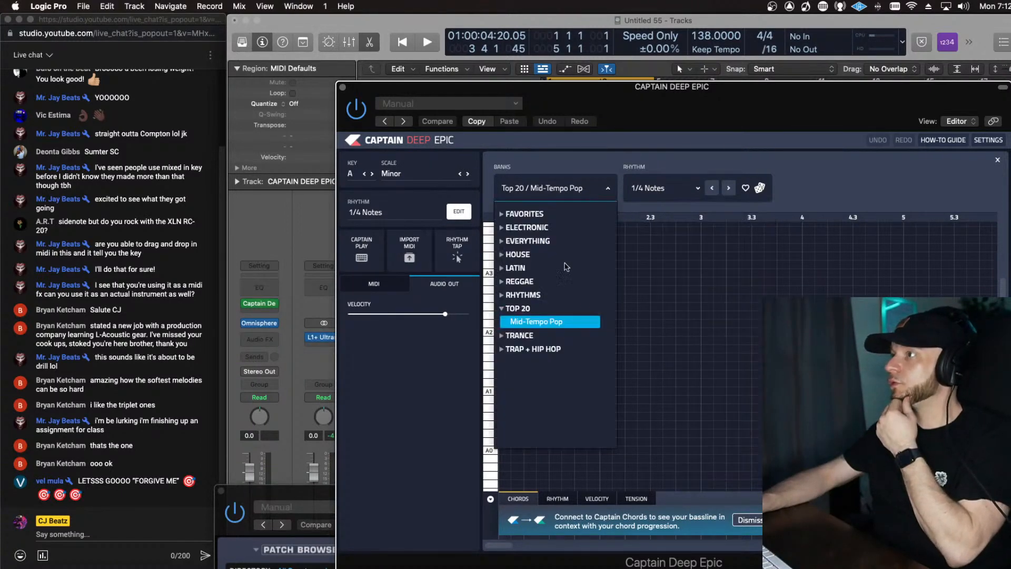
click(499, 296)
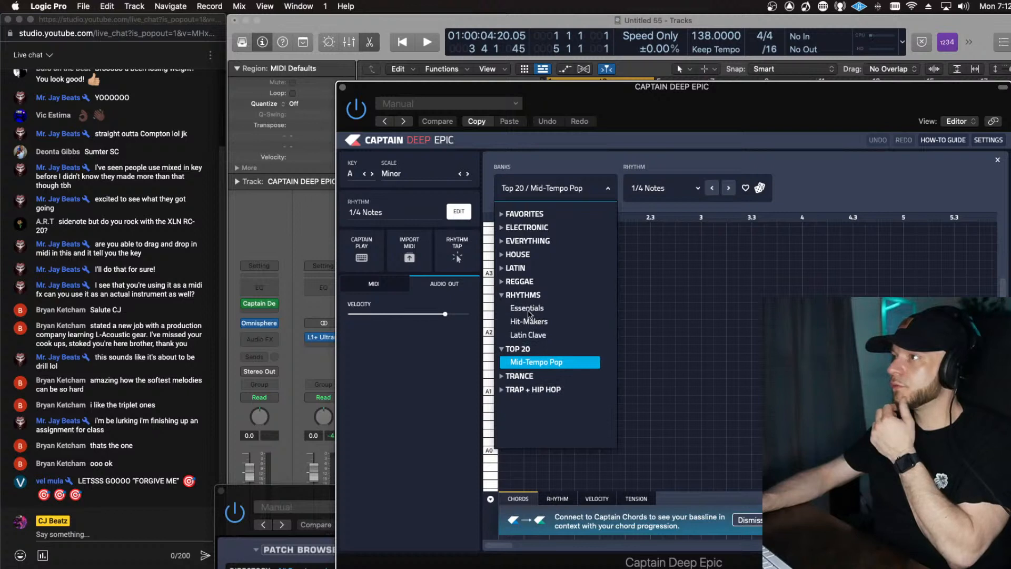
click(528, 322)
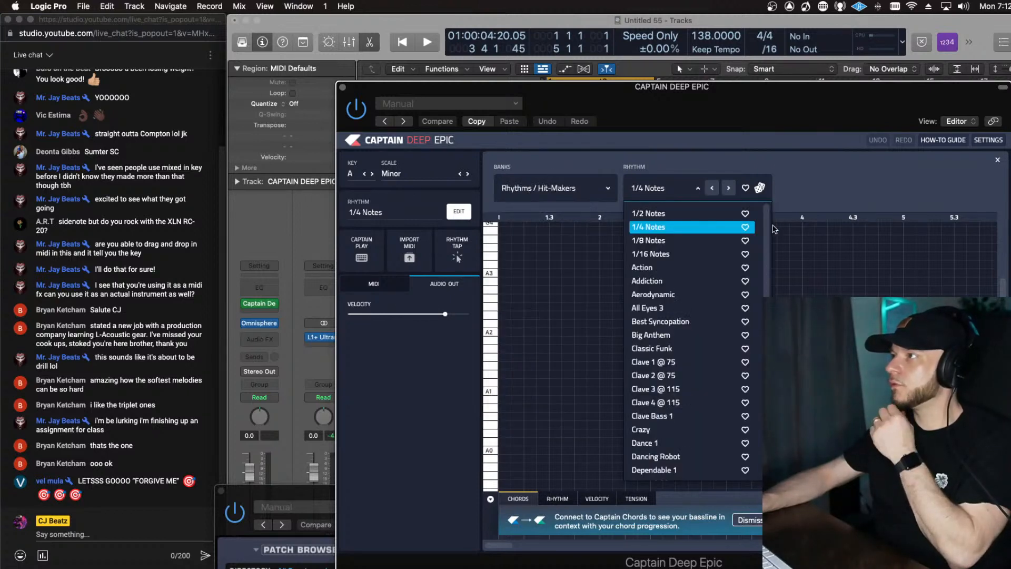
click(651, 283)
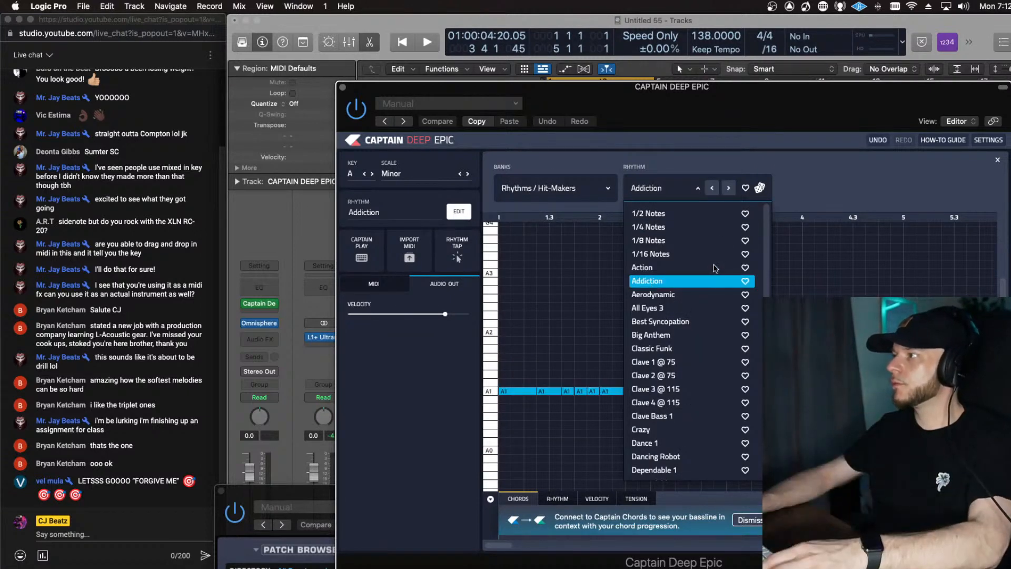
click(809, 184)
key(space)
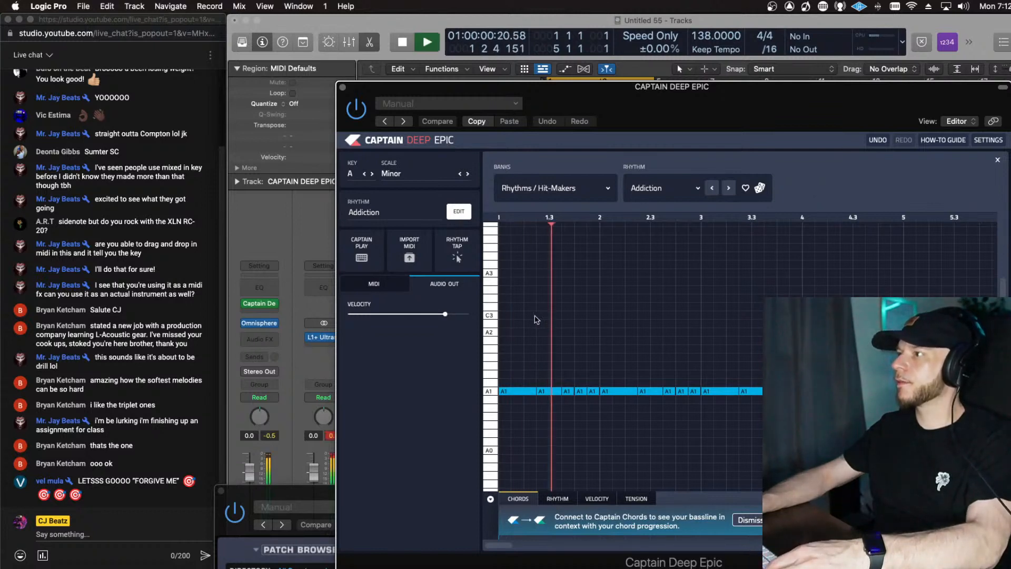
click(569, 348)
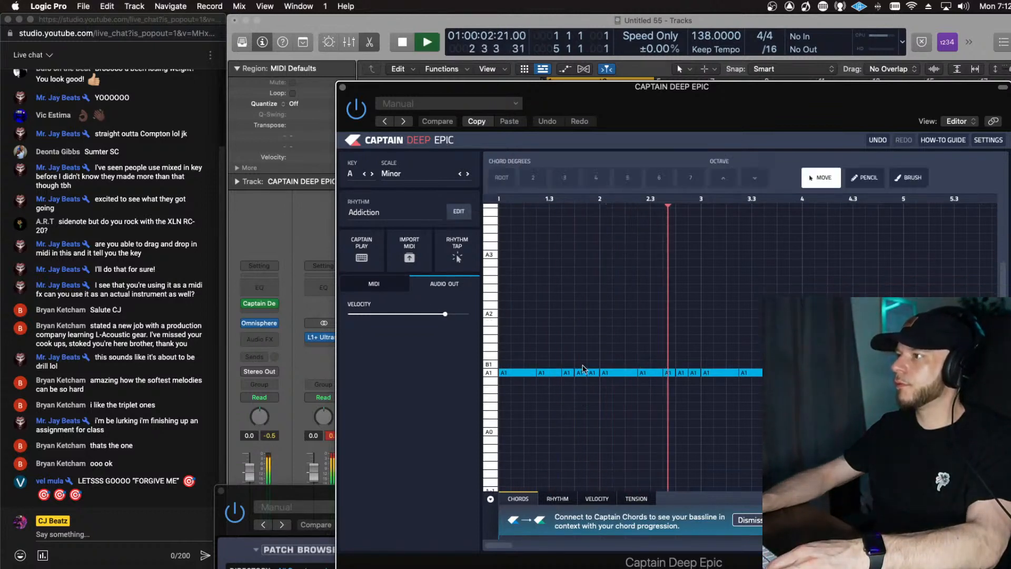
Step: Raise bar 1's last two bass notes to E2 and A2 and bar 2's to D2 and A2, auditioning the changes
key(space)
drag(579, 372, 580, 360)
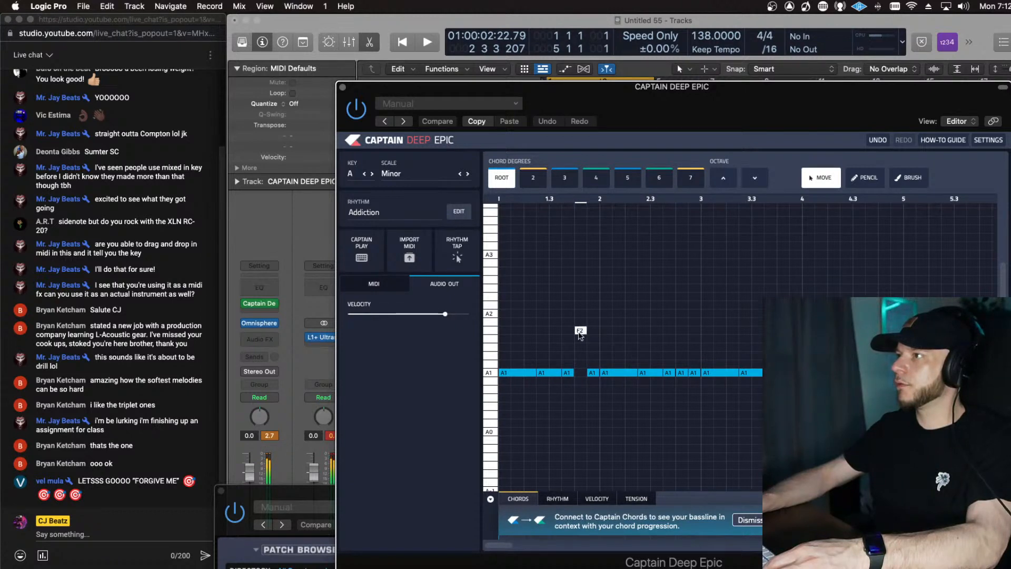
drag(580, 336, 580, 340)
key(space)
key(space)
click(592, 372)
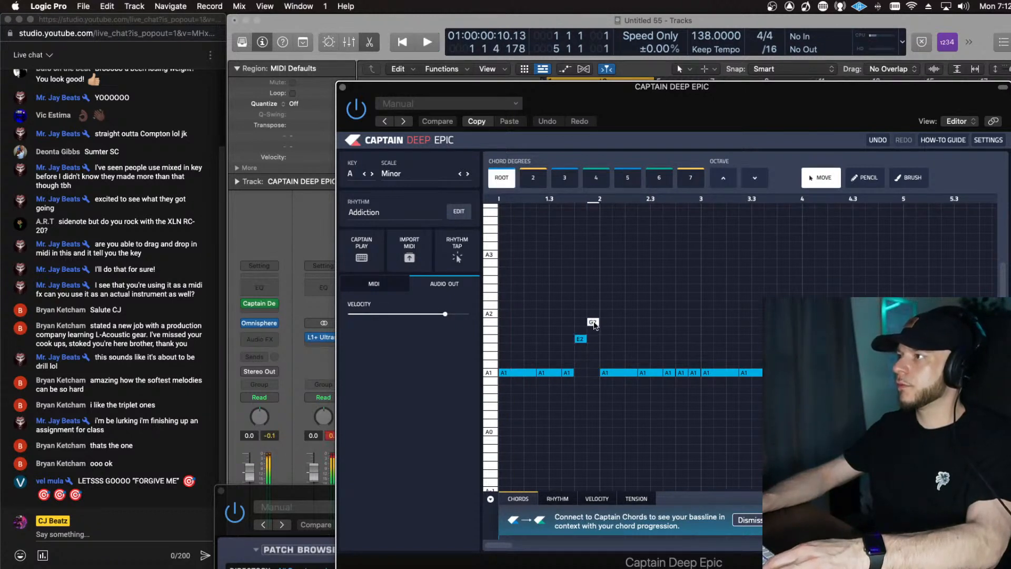
key(space)
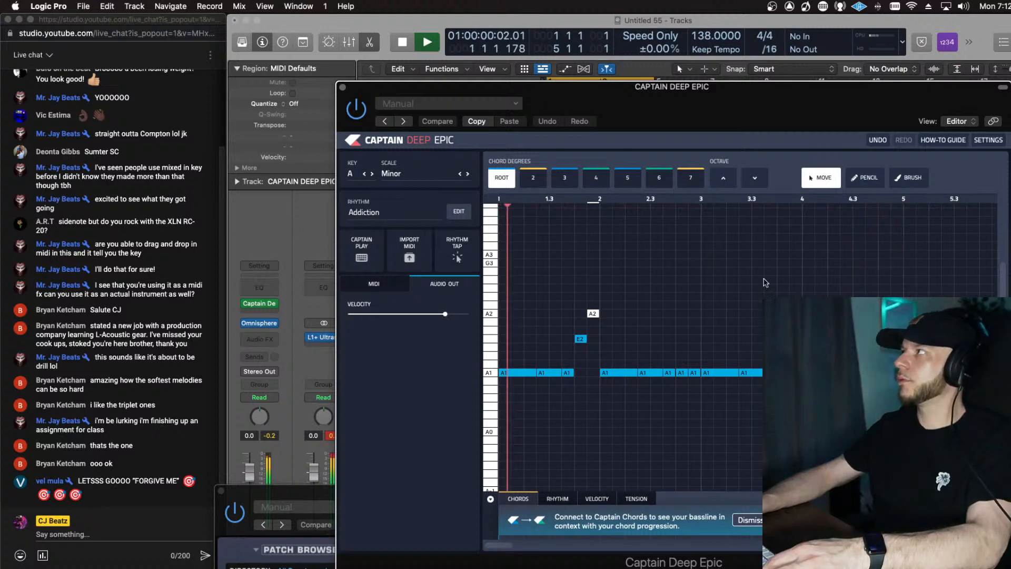
drag(682, 373, 690, 313)
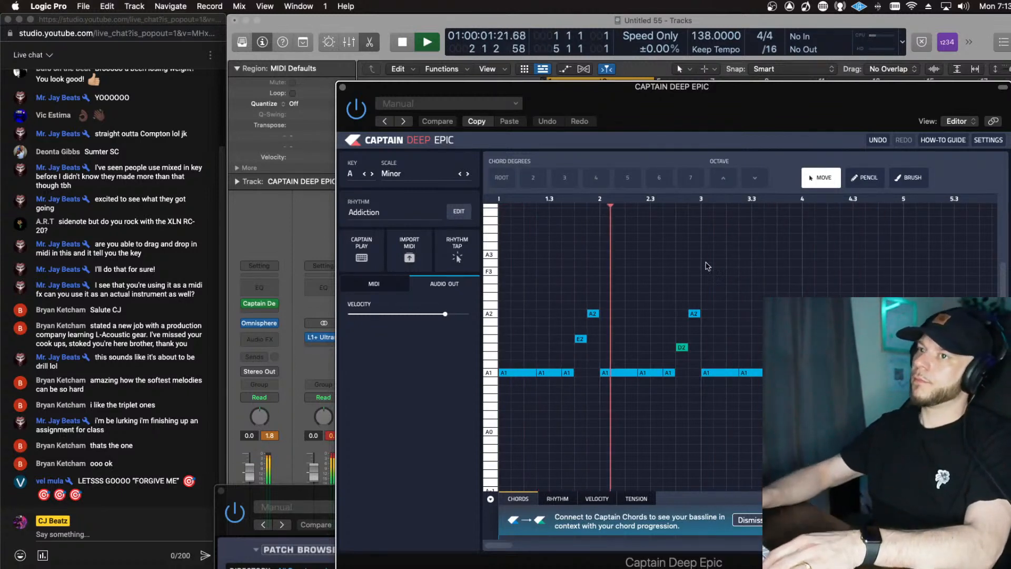
Step: Export the bassline as MIDI onto the Captain Deep Epic track at bar 1 and close the plug-in window
drag(699, 101, 224, 95)
drag(488, 470, 551, 165)
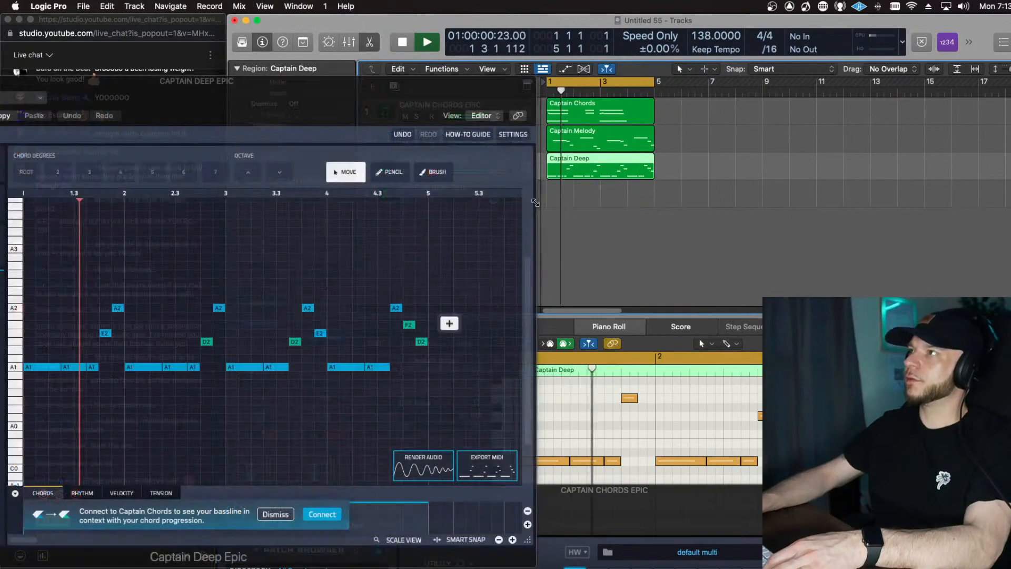
drag(187, 101, 750, 235)
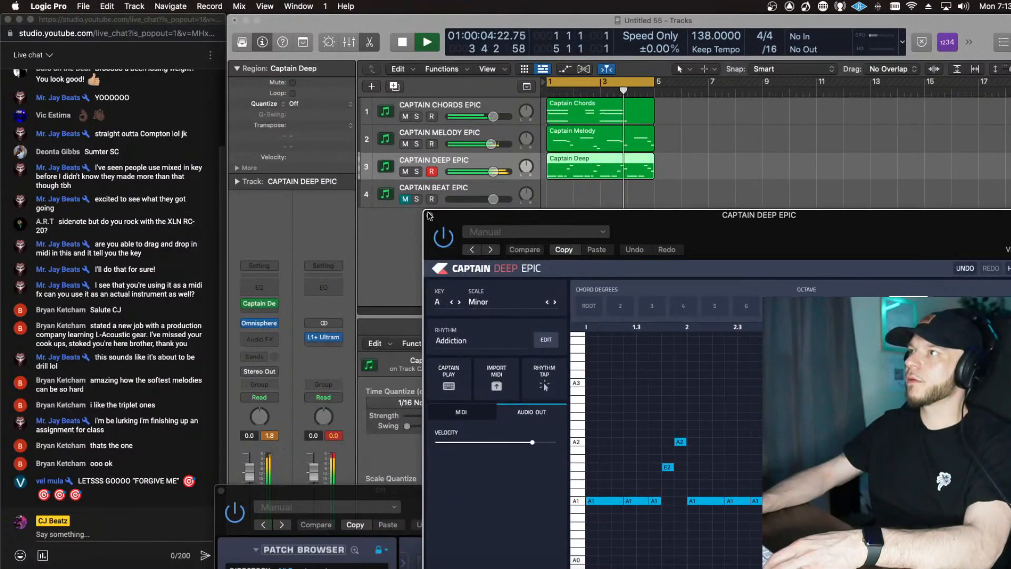
click(429, 215)
Step: Create a new software instrument track and load Drum Machine Designer as its instrument
click(370, 87)
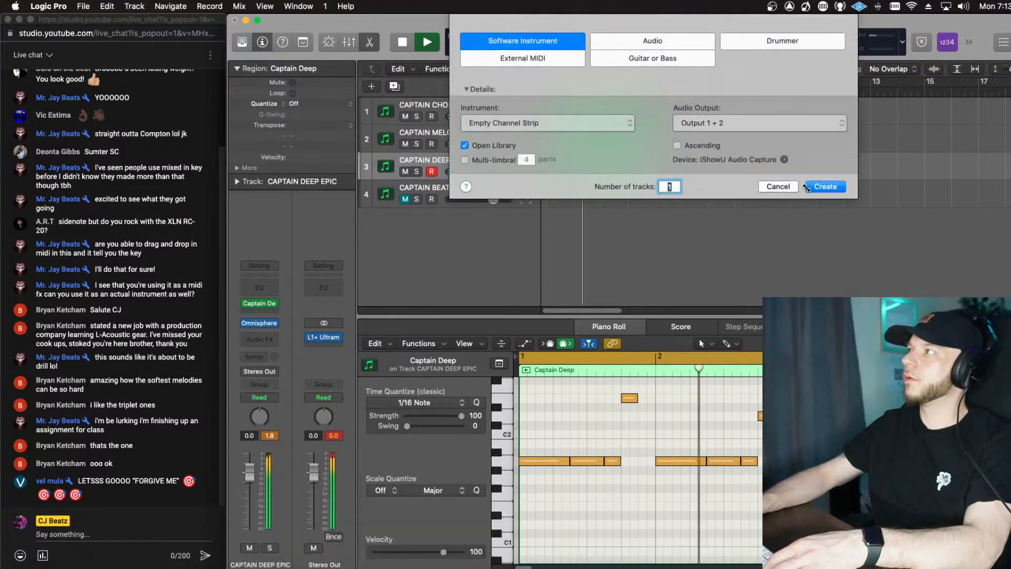
click(824, 186)
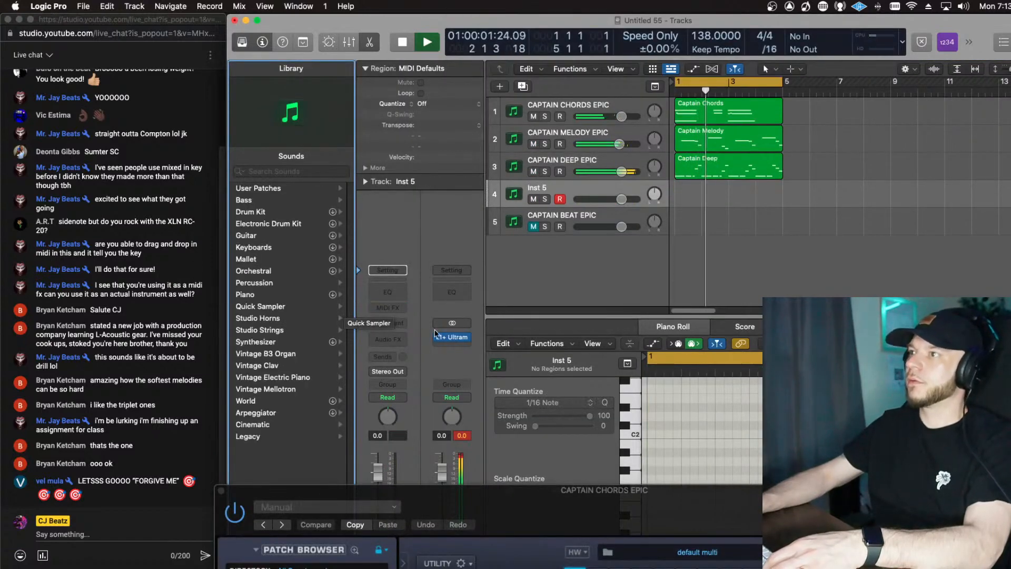
click(396, 324)
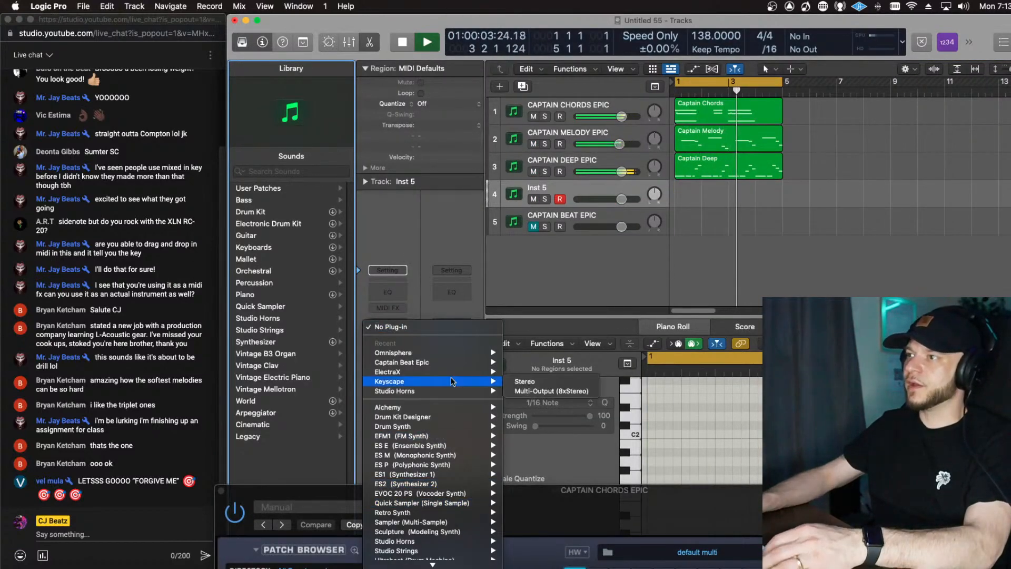
mouse_move(467, 468)
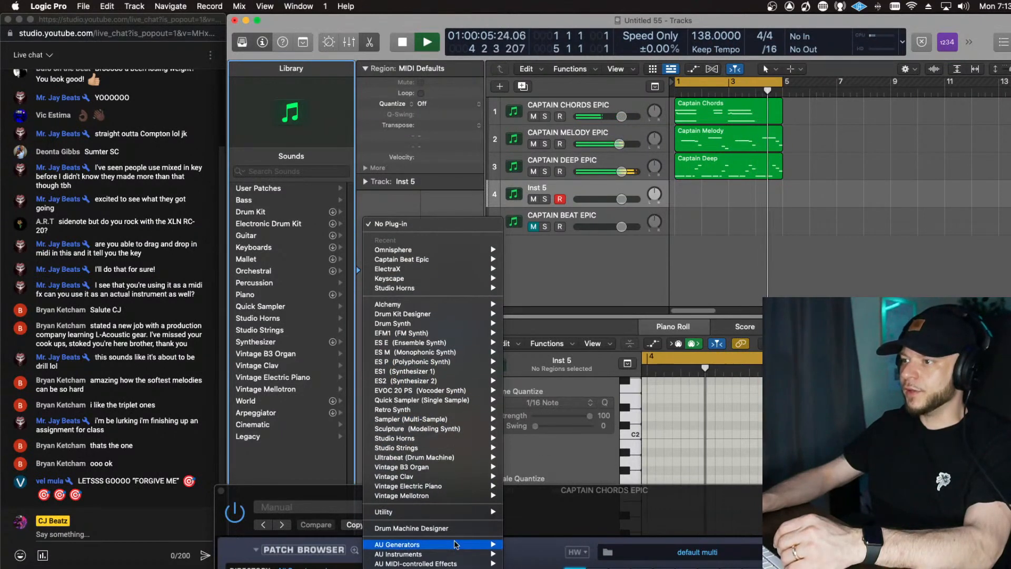
mouse_move(455, 547)
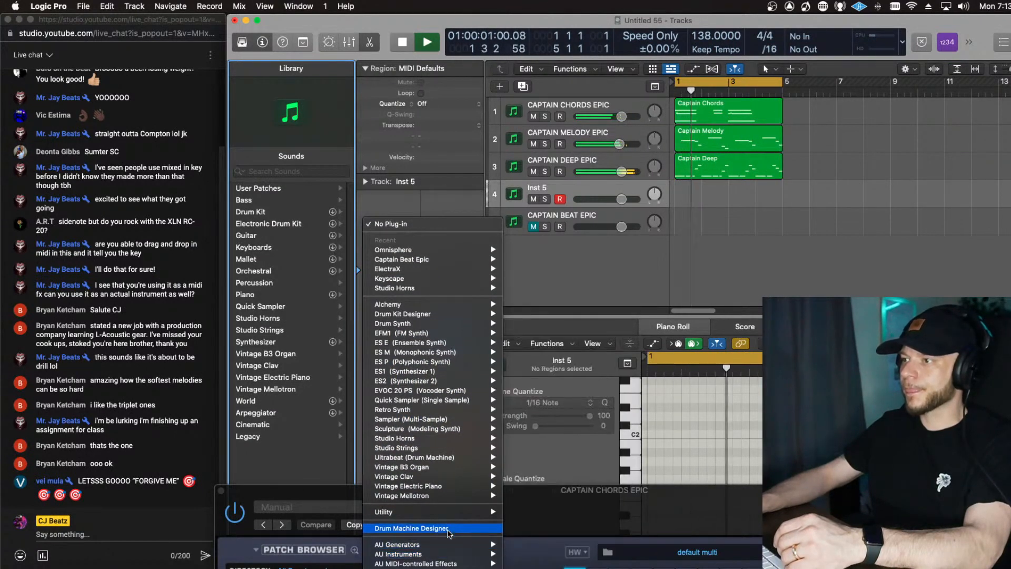
click(471, 504)
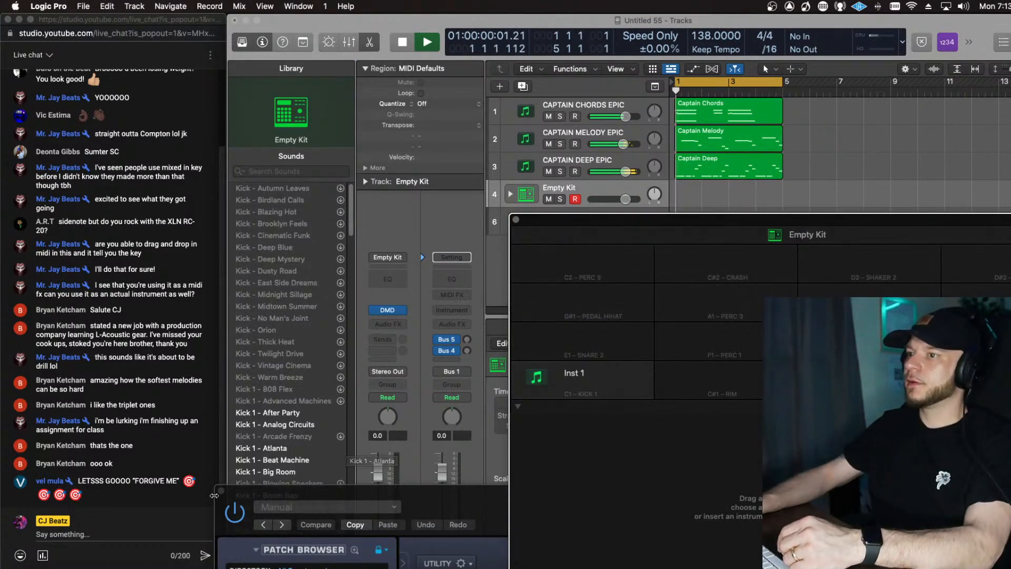
Step: Try to load the BWB7 kit from the library's User Patches onto the Empty Kit track
click(222, 491)
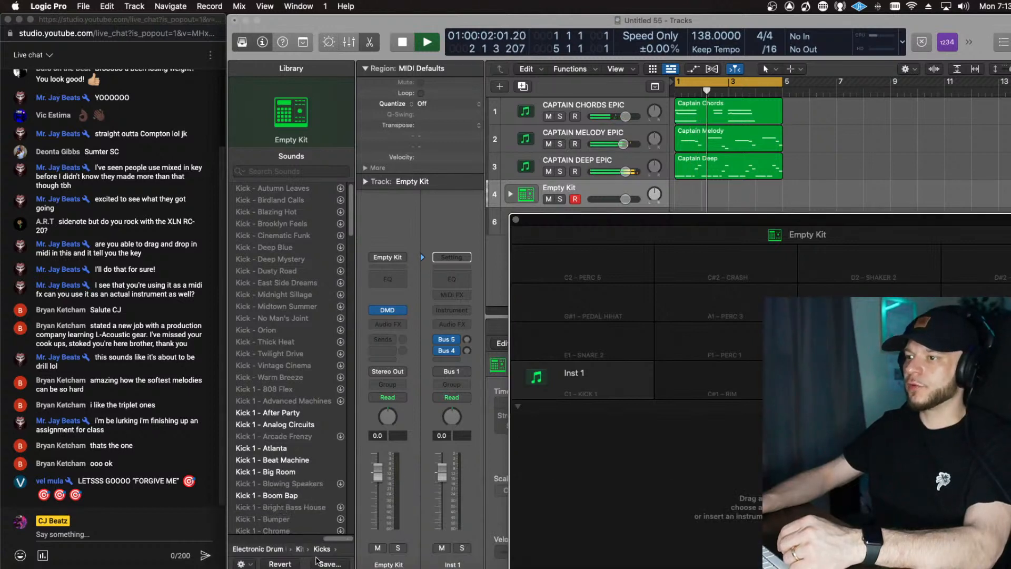
click(274, 550)
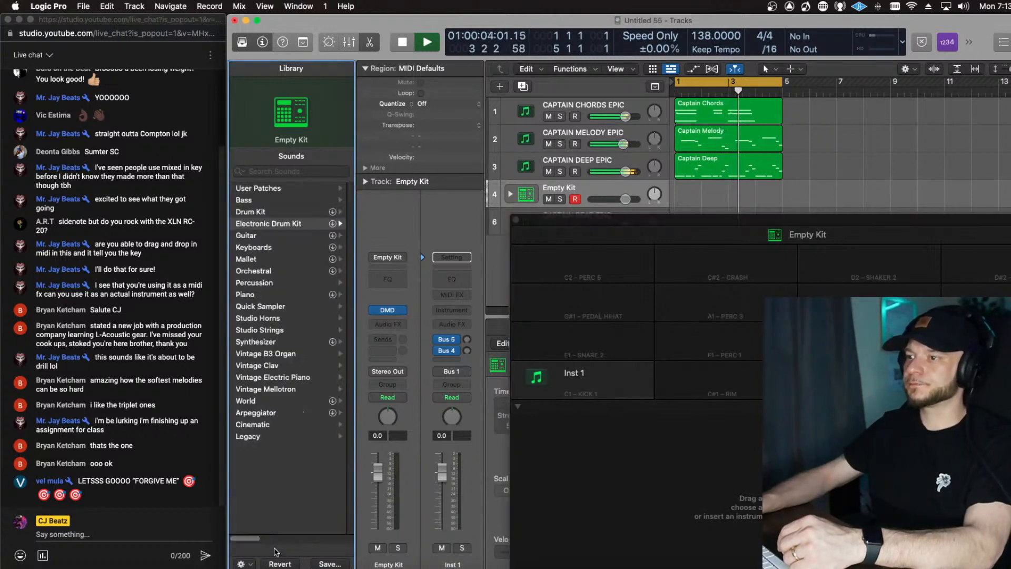
key(Up)
key(Up)
key(Up)
key(Right)
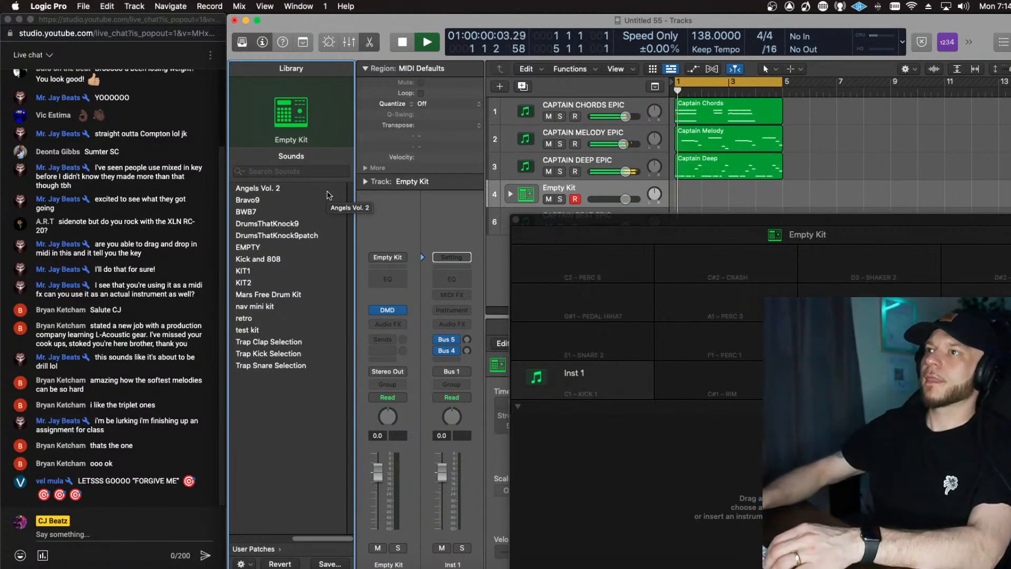
click(262, 213)
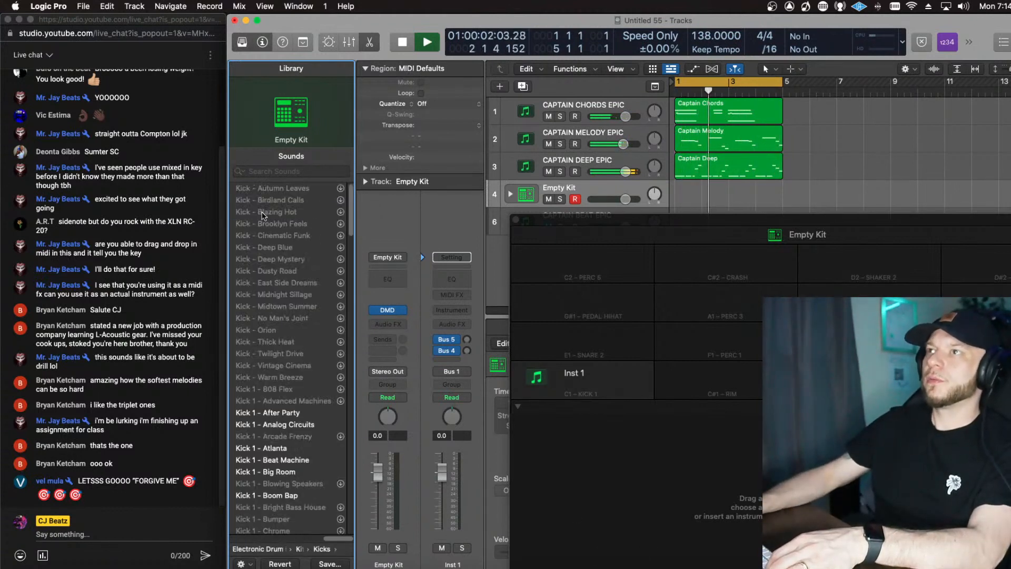
Step: Reopen the Drum Machine Designer window and retry loading BWB7 from the User Patches
click(516, 220)
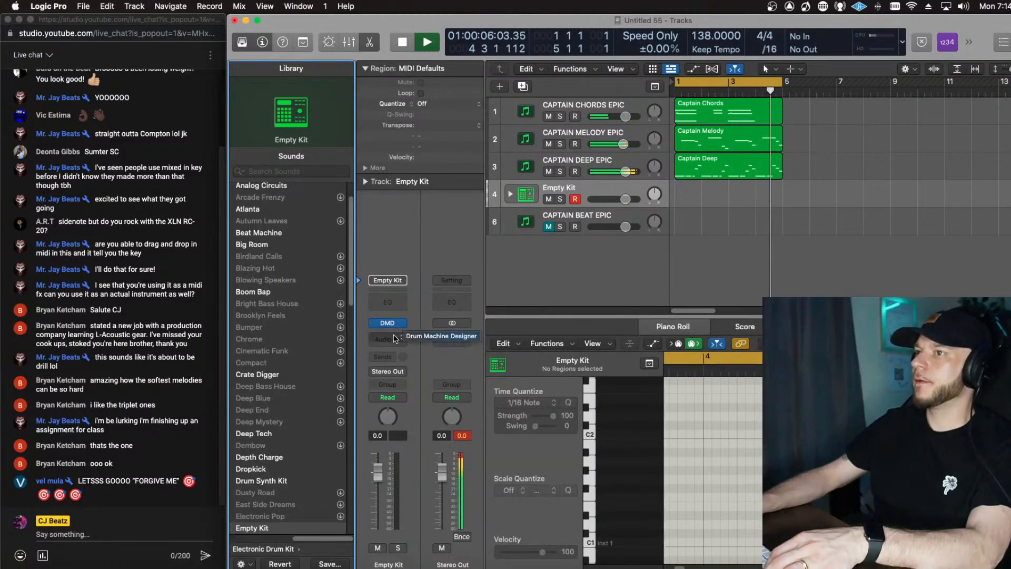
click(389, 324)
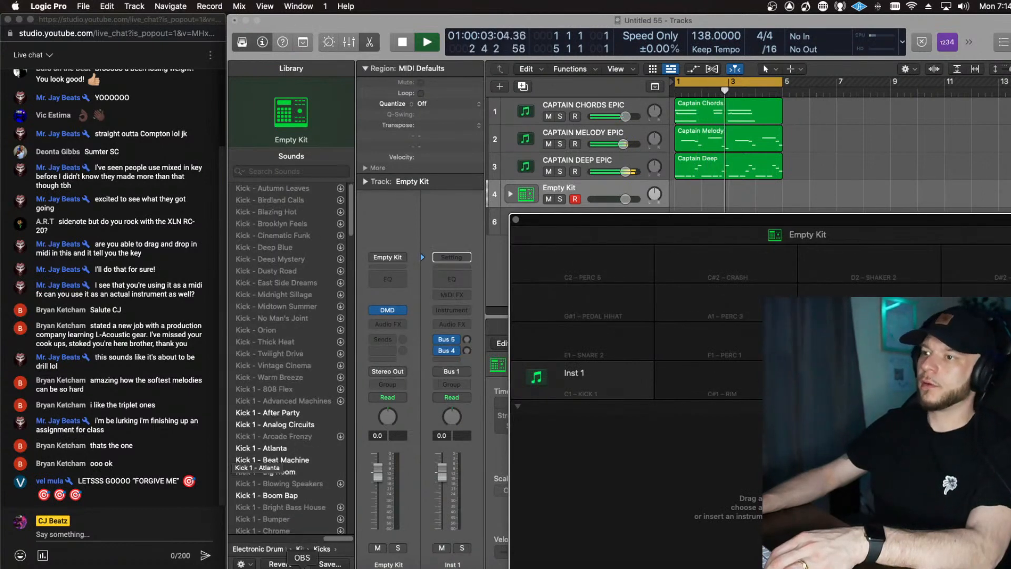
click(268, 552)
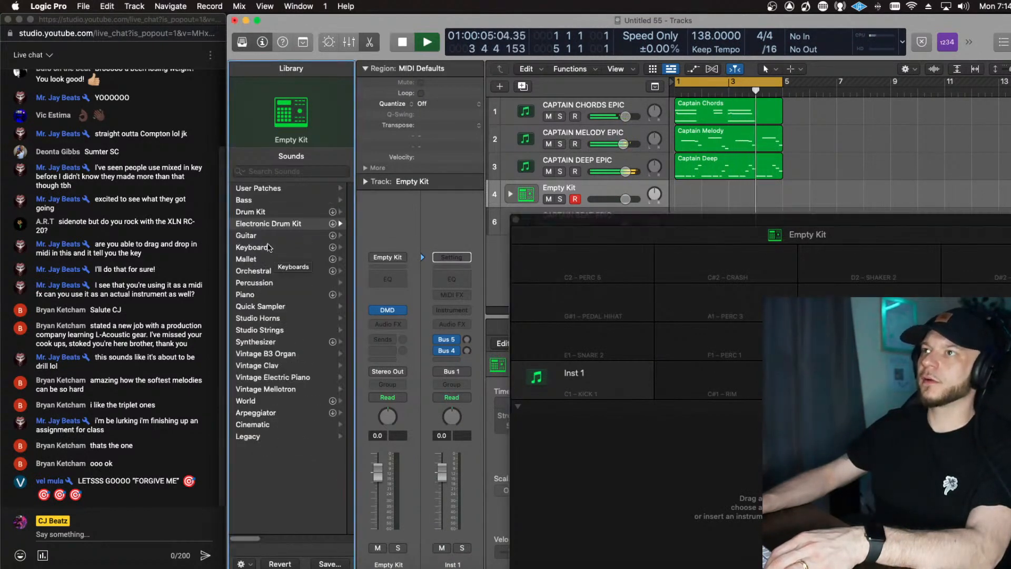
click(271, 208)
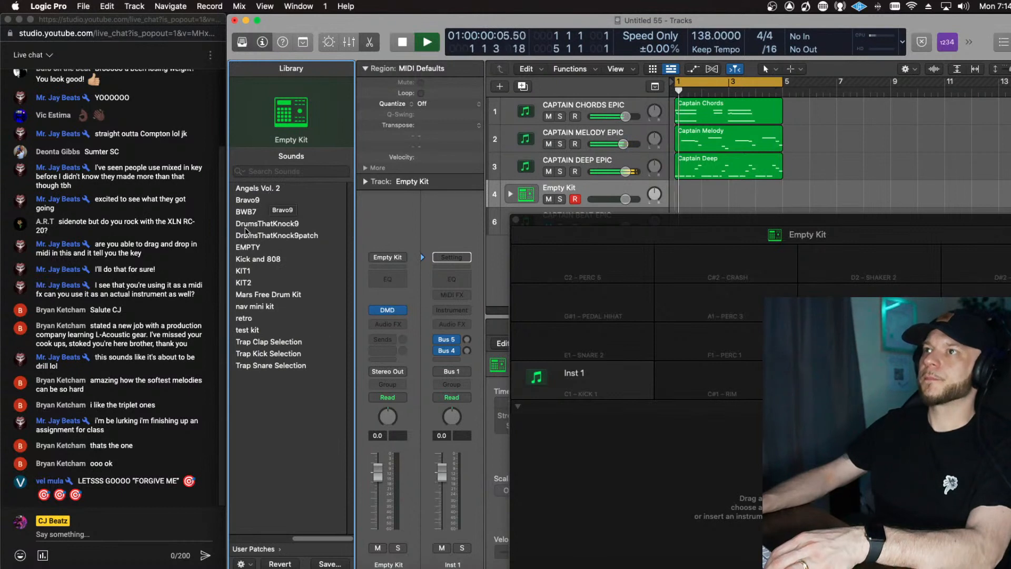
click(245, 213)
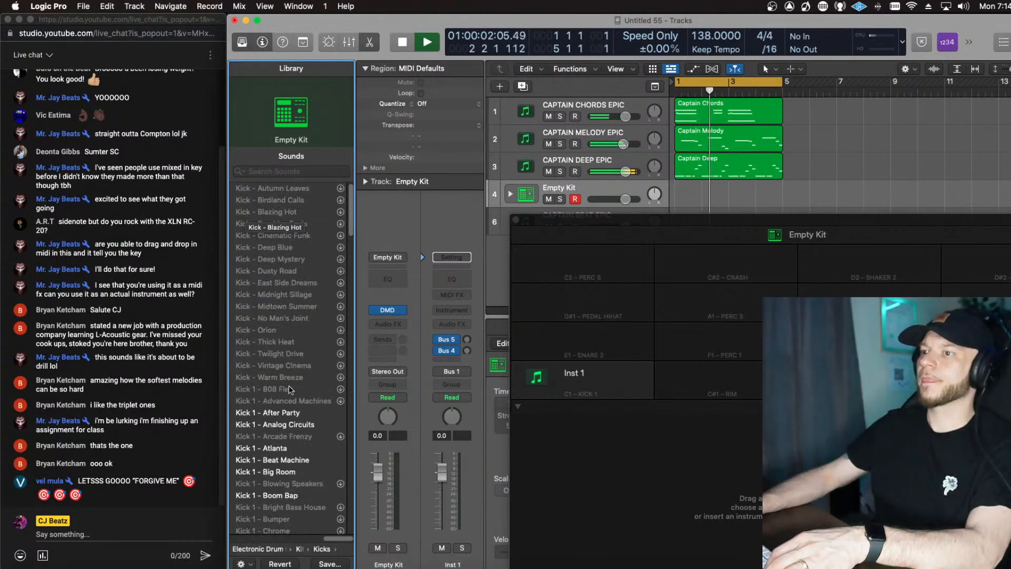
click(247, 551)
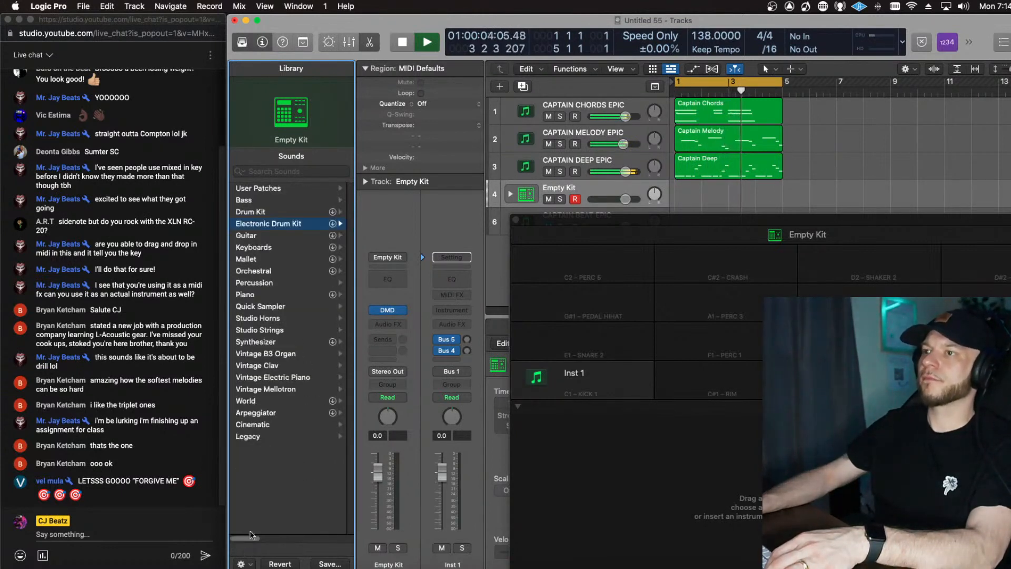
Step: Mute the Captain Melody Epic track, load the BWB7 user patch onto the whole Empty Kit and close the kit window
click(548, 144)
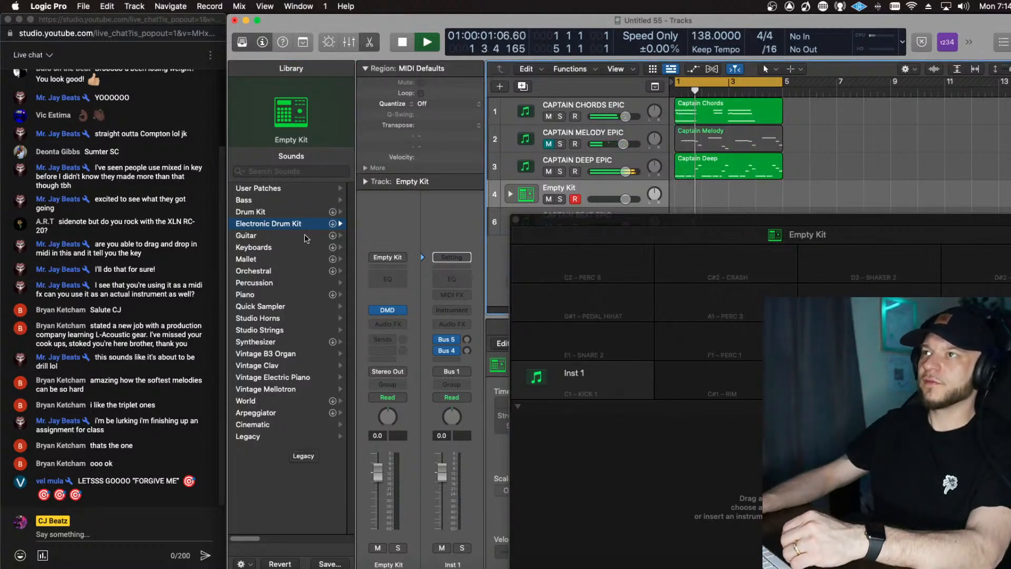
click(257, 189)
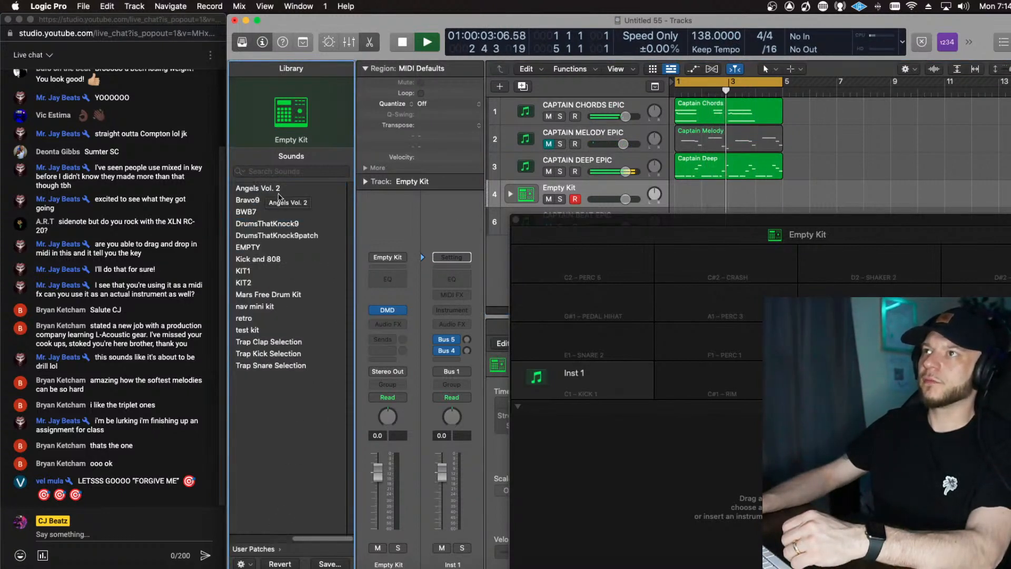
click(289, 217)
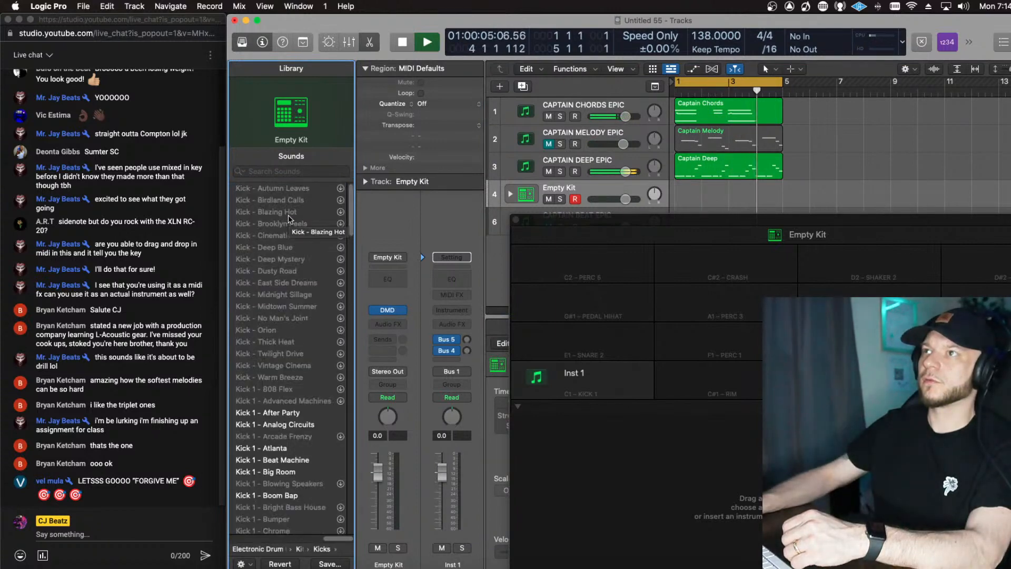
click(748, 238)
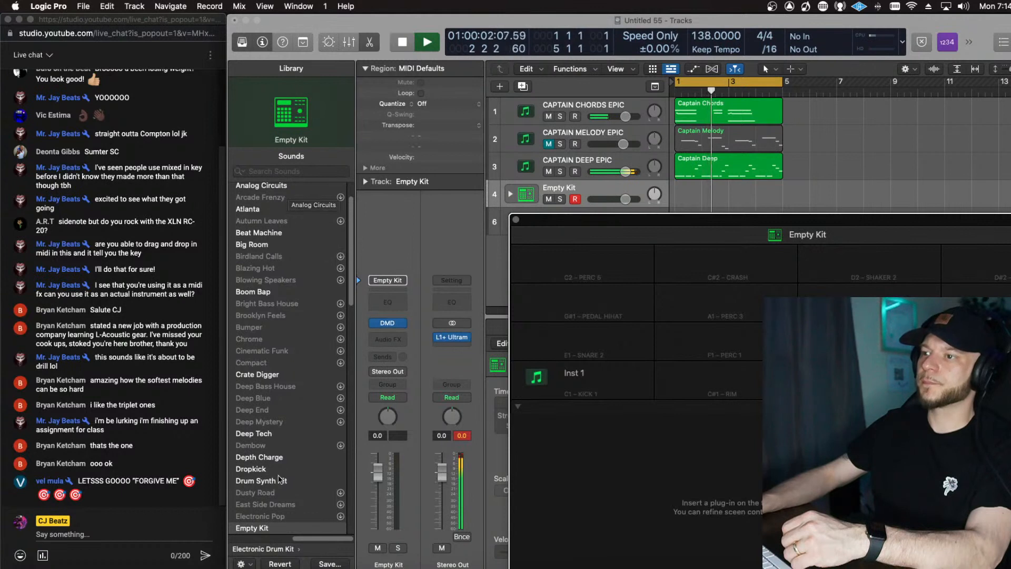
click(244, 549)
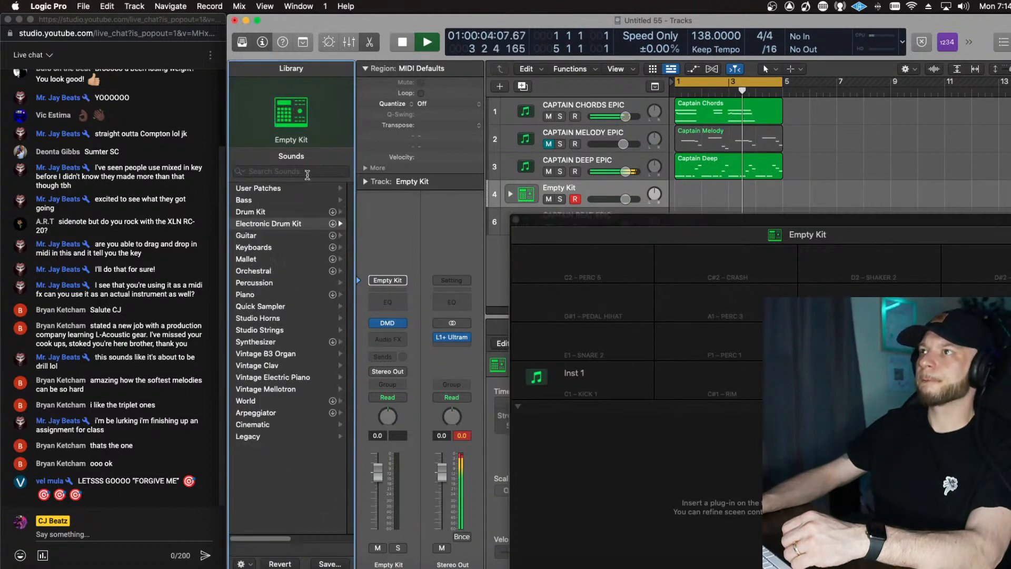
click(263, 188)
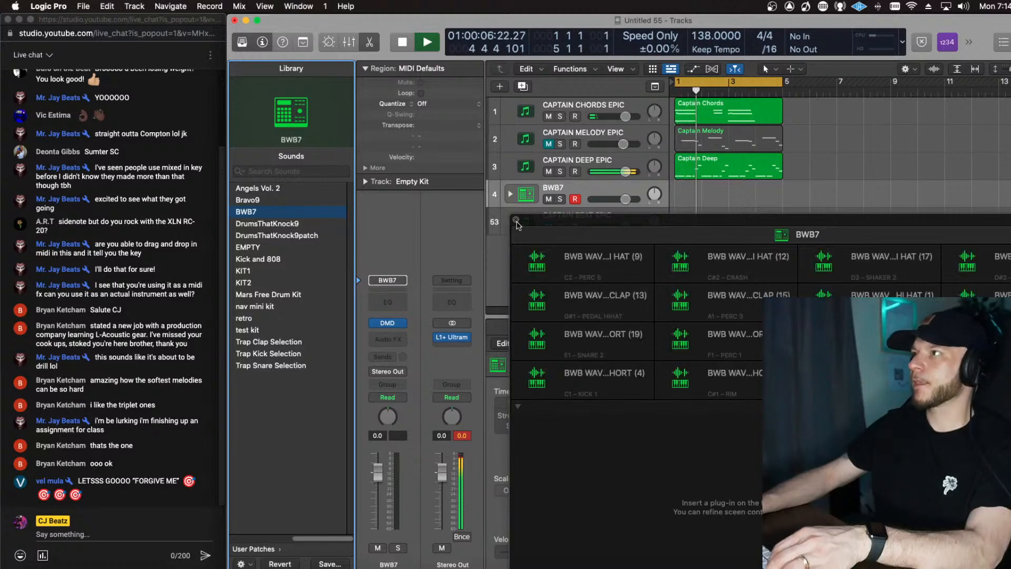
click(516, 219)
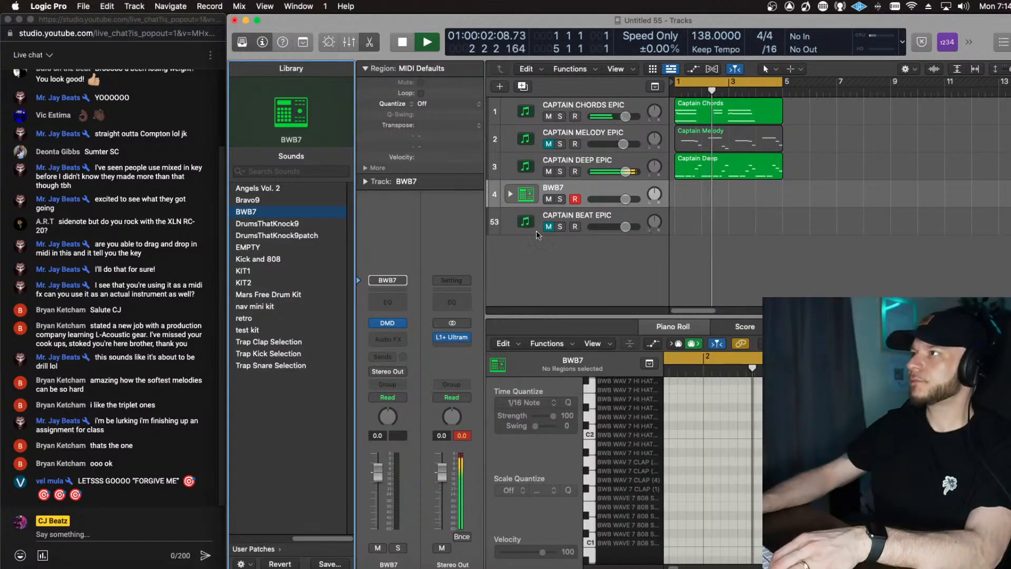
Step: Expand the BWB7 kit's subtracks, create a MIDI region at bar 1 on BWB WAV 7 CLAP (15) and move it to HI HAT (1)
click(510, 194)
scroll(692, 254, down, 6)
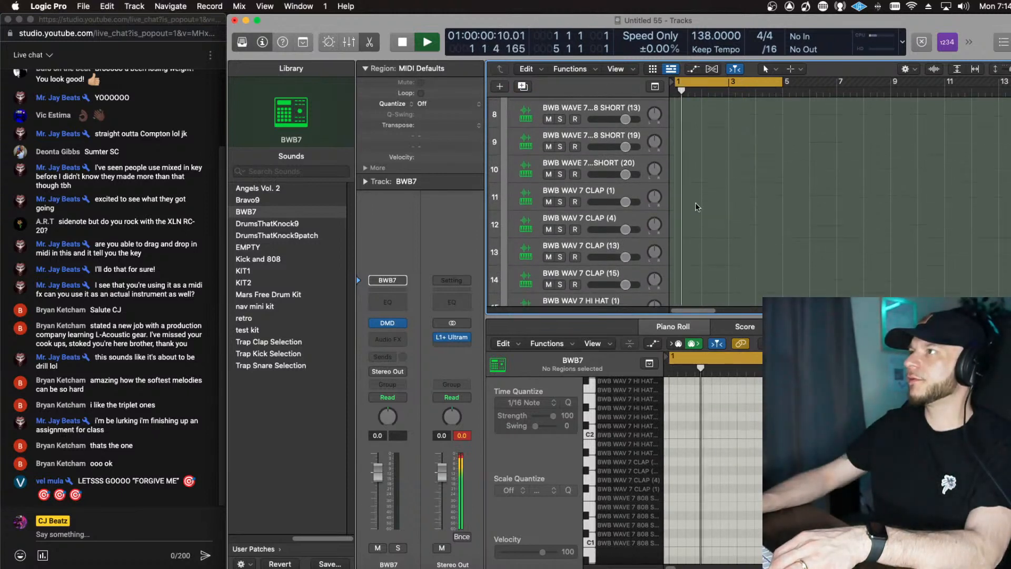
scroll(695, 206, down, 3)
right_click(676, 210)
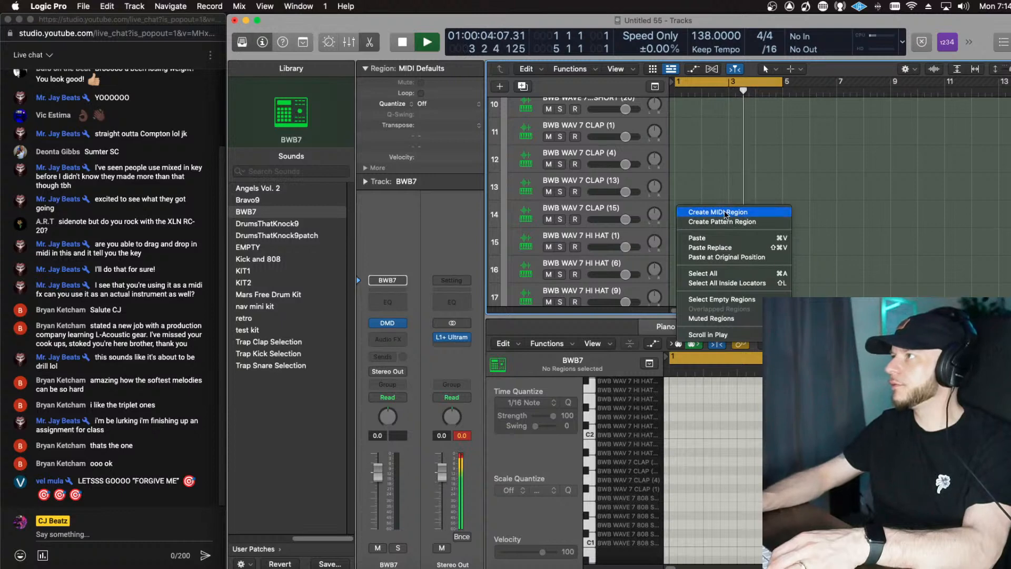
click(726, 214)
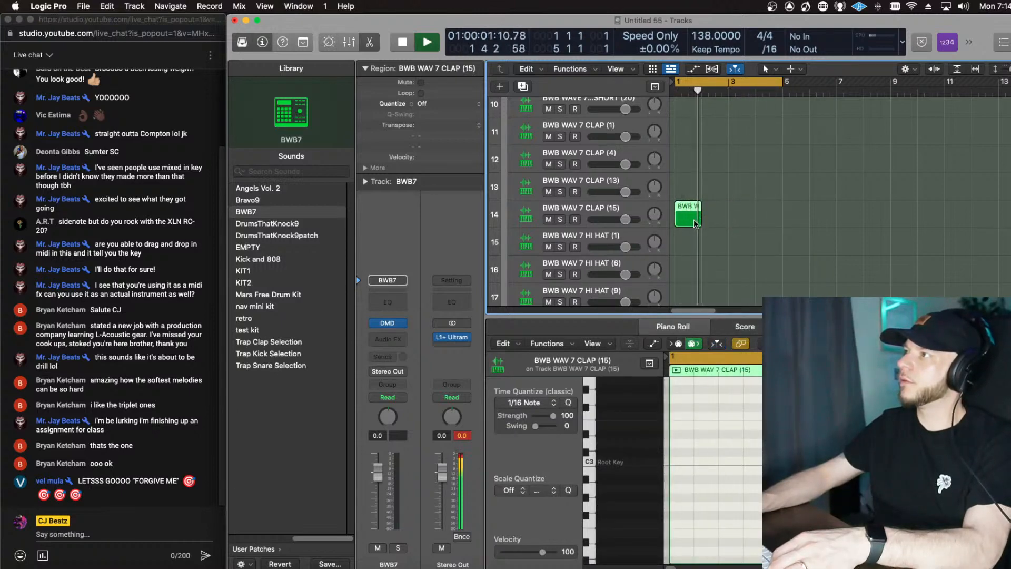
mouse_move(694, 223)
mouse_down()
mouse_move(704, 251)
mouse_move(687, 242)
mouse_up()
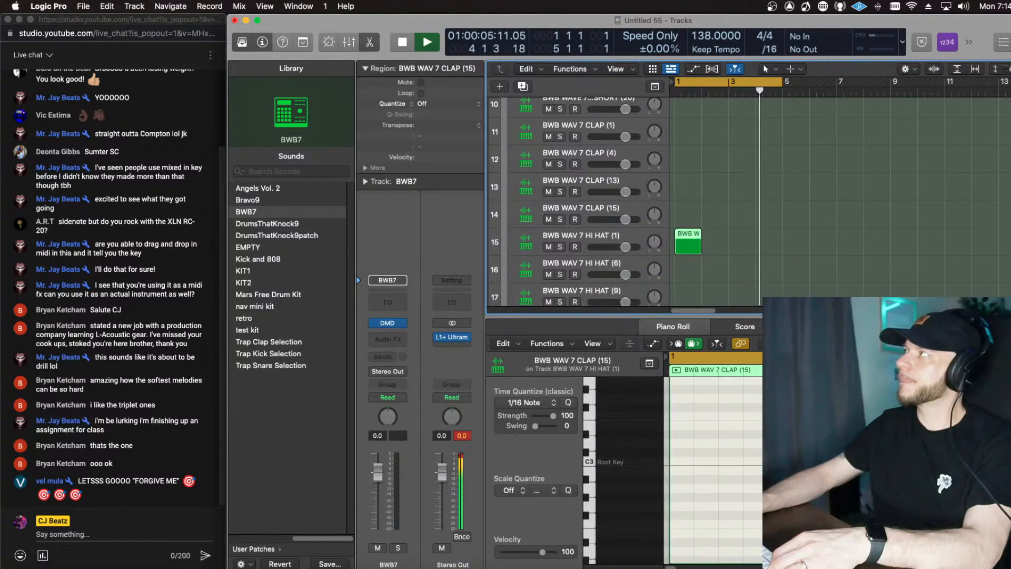
Step: Open the Hats On Fire Vol. 3 folder and place one of its hi-hat MIDI loops on the BWB WAV 7 HI HAT (1) track
key(super+space)
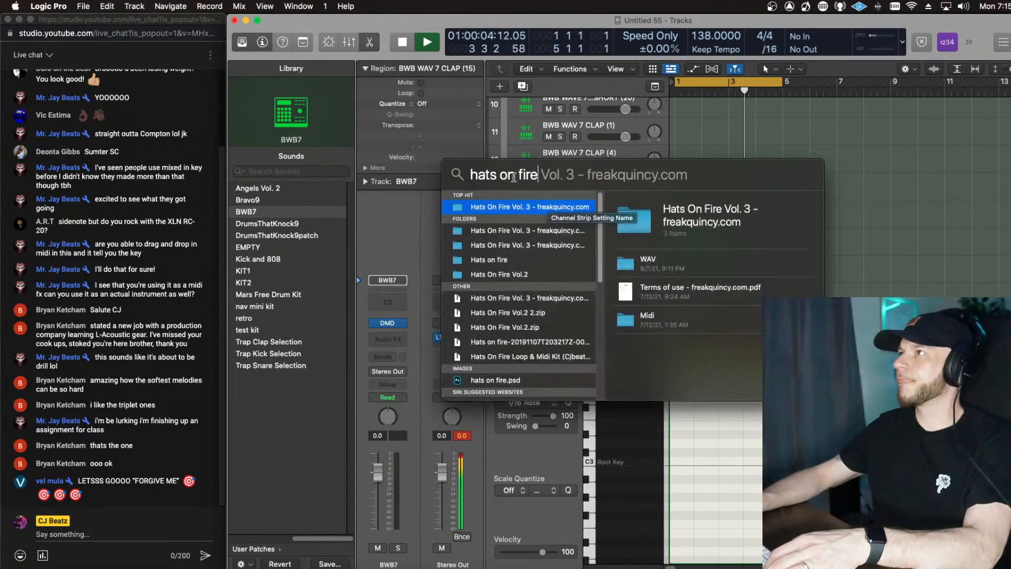
key(super+a)
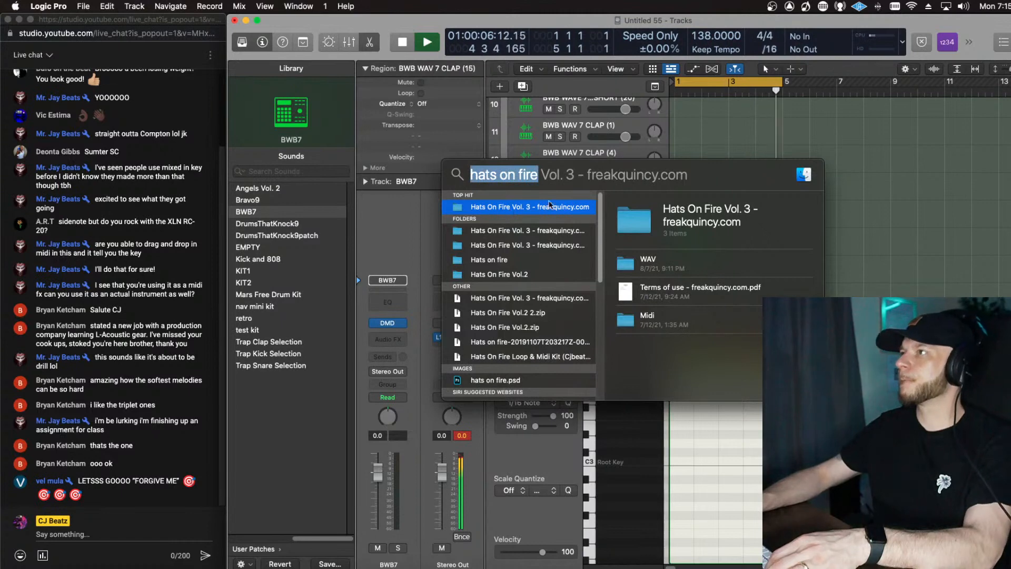
click(501, 209)
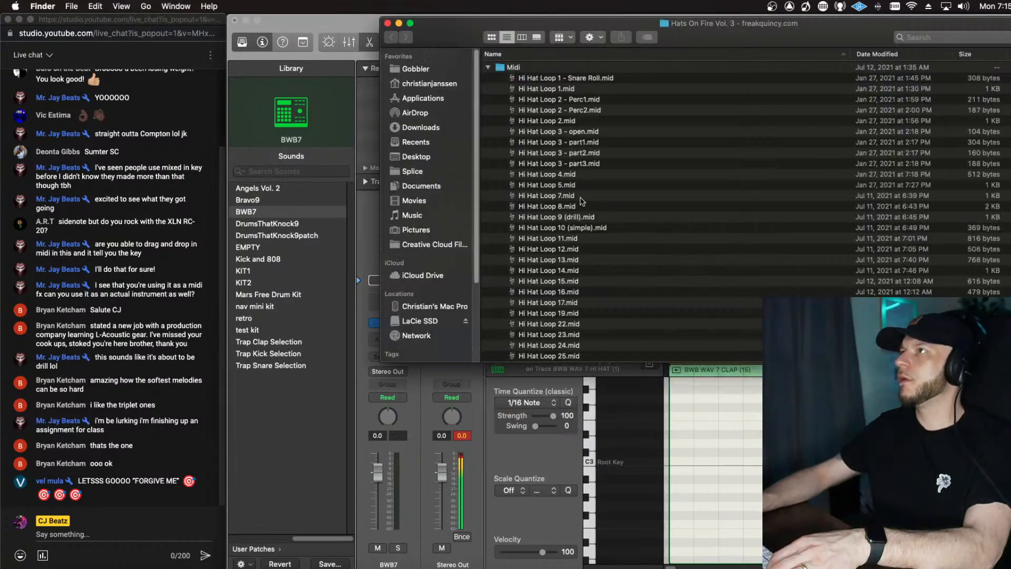
drag(434, 24, 873, 119)
drag(971, 173, 657, 239)
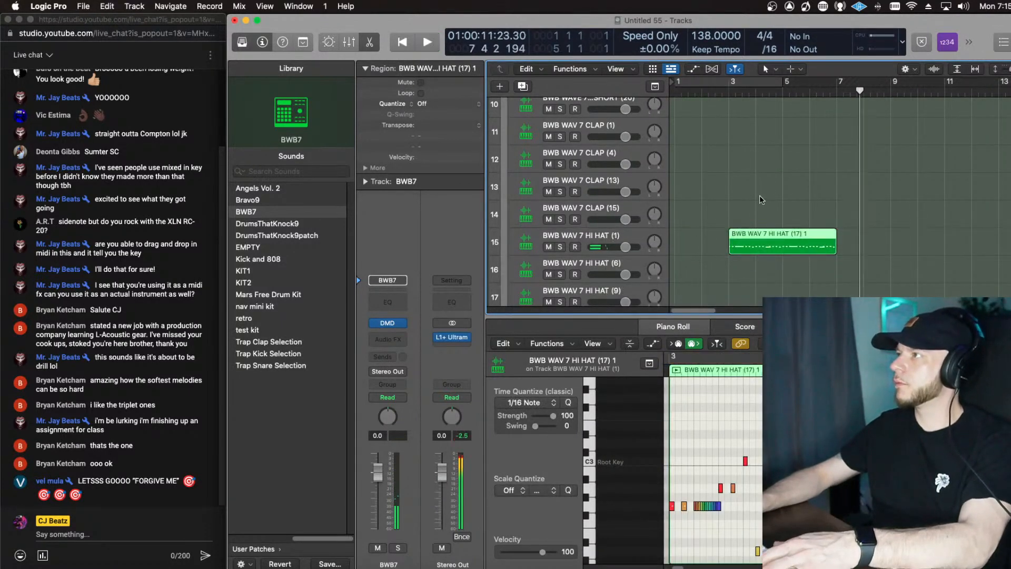
Step: Turn on cycle mode and move the imported hi-hat region to start at bar 1, closing the reopened kit window
key(c)
drag(758, 243, 686, 241)
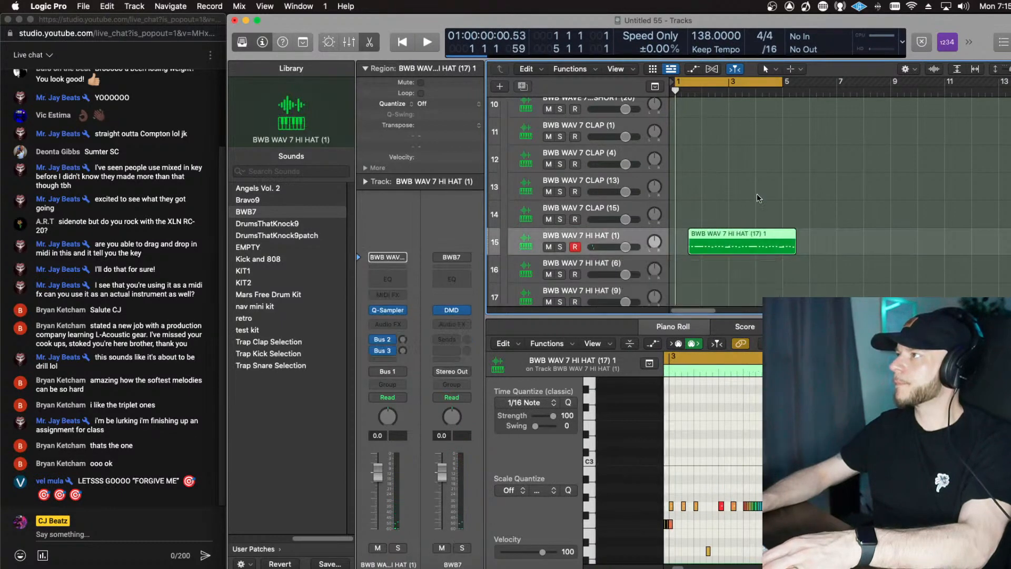
click(758, 195)
key(v)
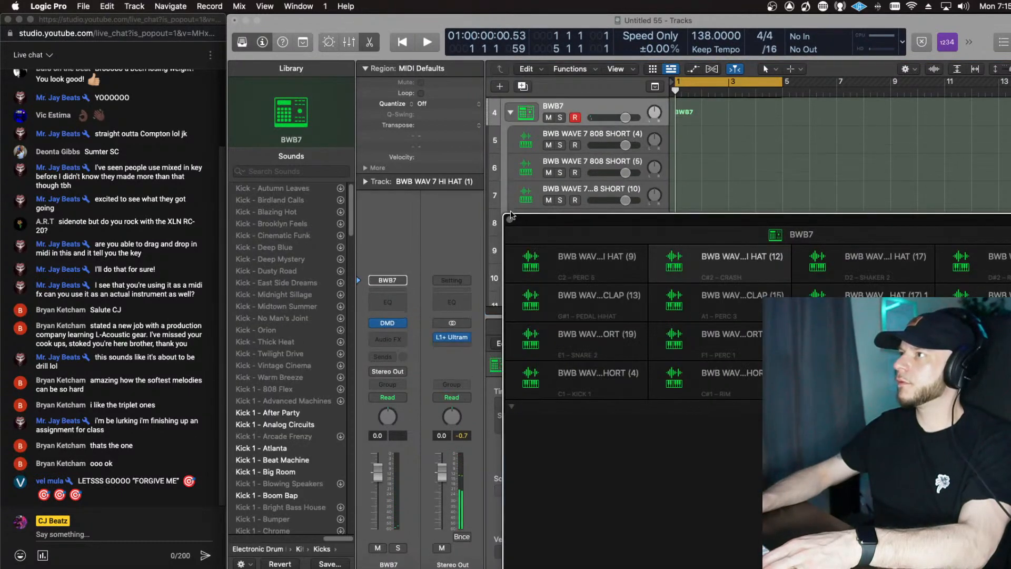
click(510, 219)
scroll(689, 247, down, 5)
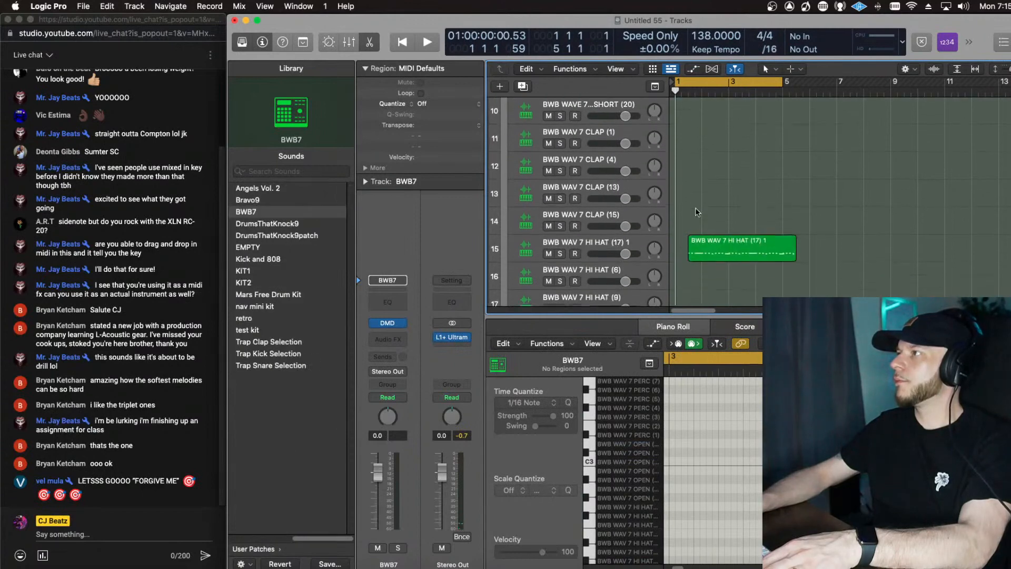
drag(703, 246, 688, 246)
click(703, 192)
Step: Play the loop, lower the first hi-hat track's volume to -3.1 dB and move the hi-hat region to the HI HAT (6) track
key(space)
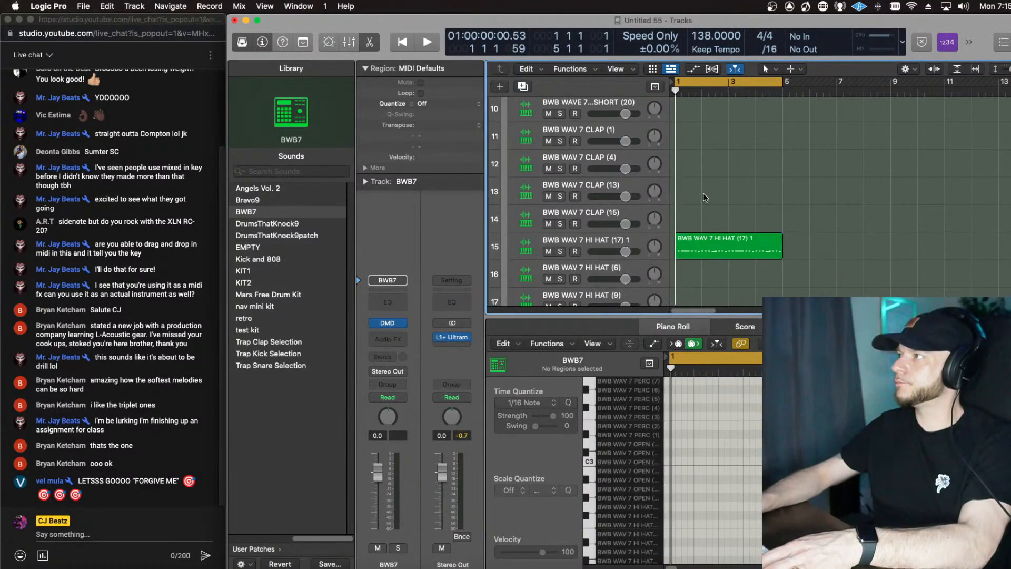
drag(627, 253, 620, 253)
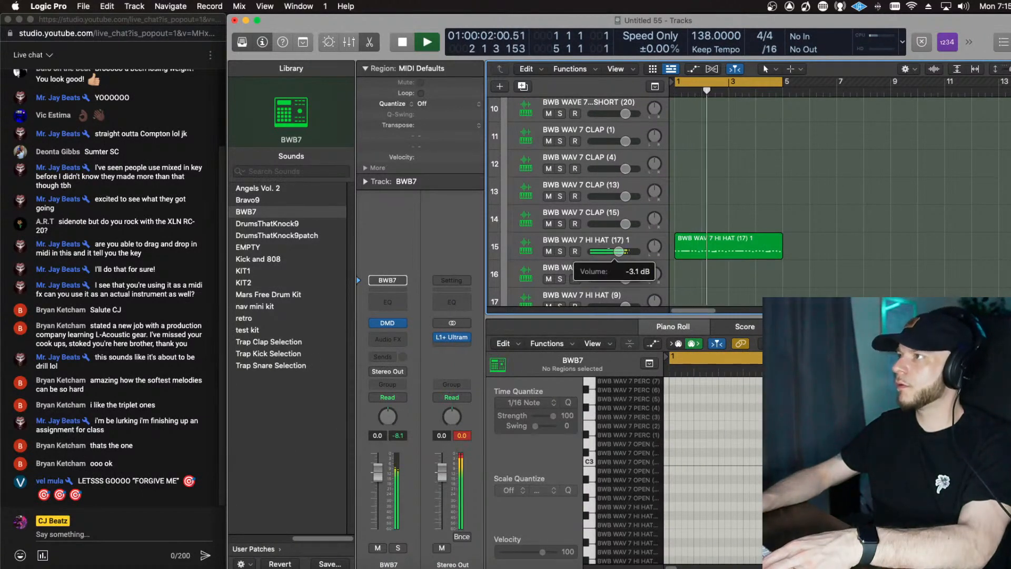
drag(690, 246, 625, 273)
scroll(626, 263, down, 1)
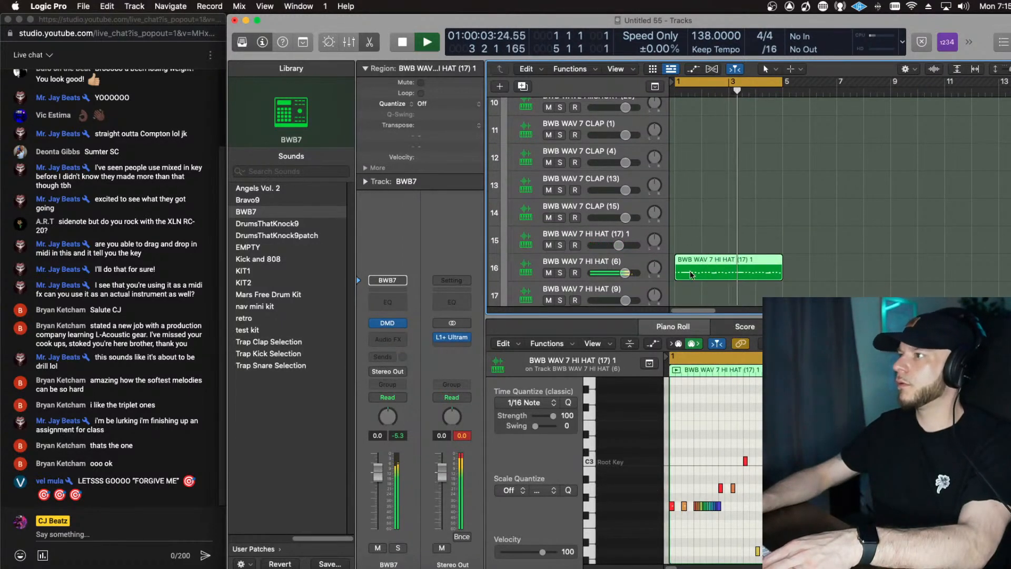
Step: Create a MIDI region at bar 1 on the BWB WAV 7 CLAP (1) track and extend it to bar 5
drag(710, 318, 710, 435)
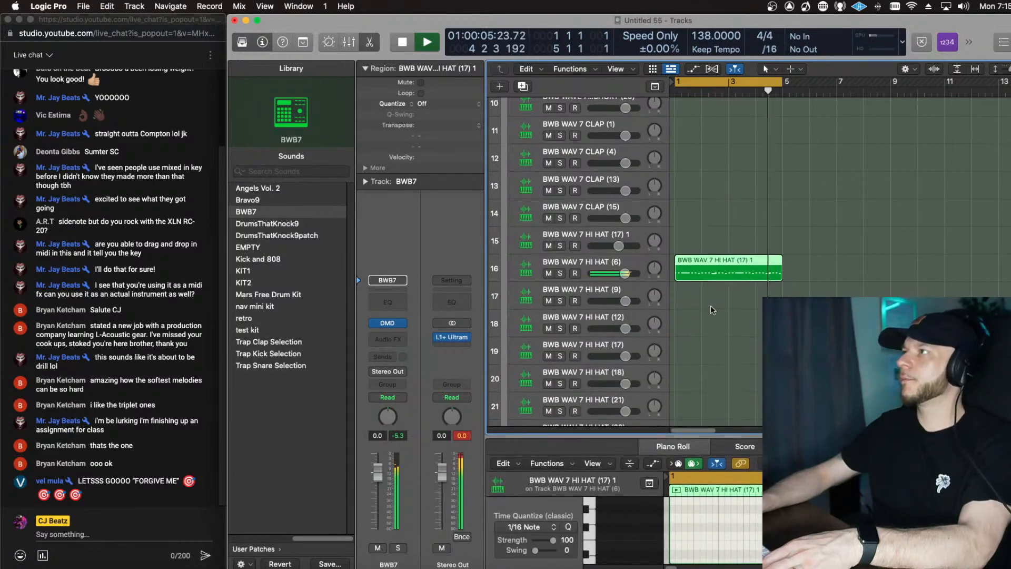
scroll(710, 305, up, 10)
scroll(656, 239, down, 6)
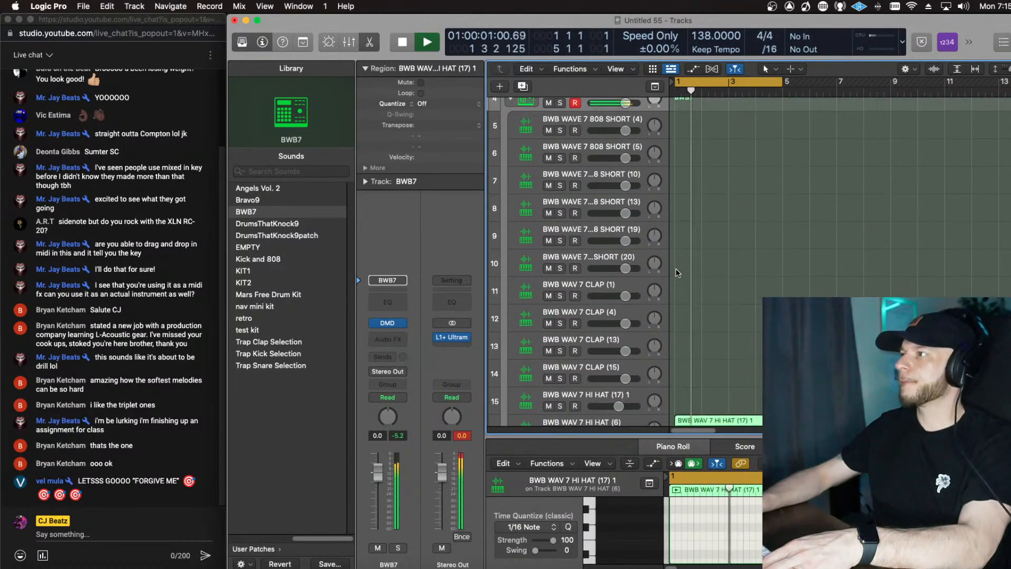
right_click(683, 232)
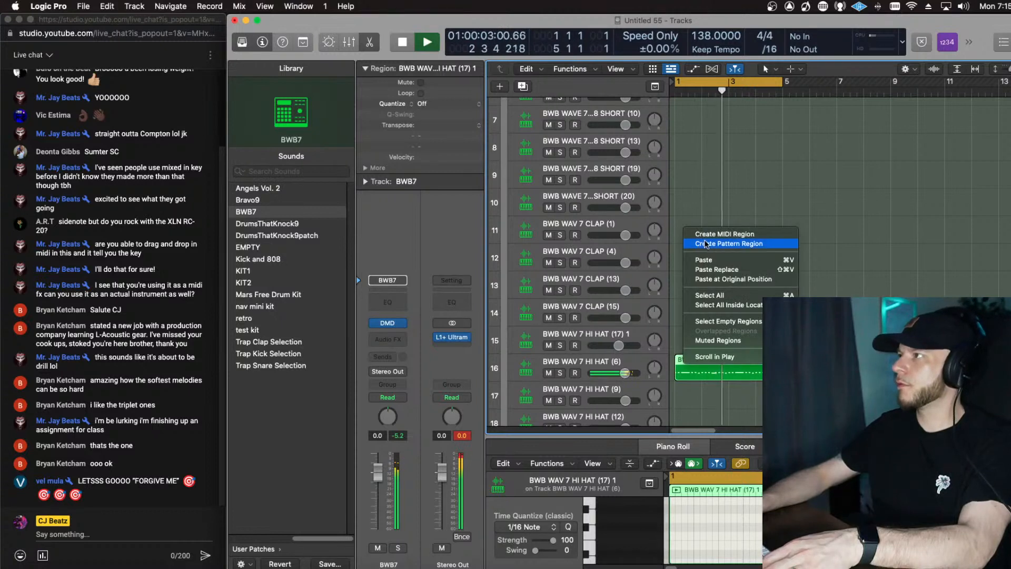
click(700, 232)
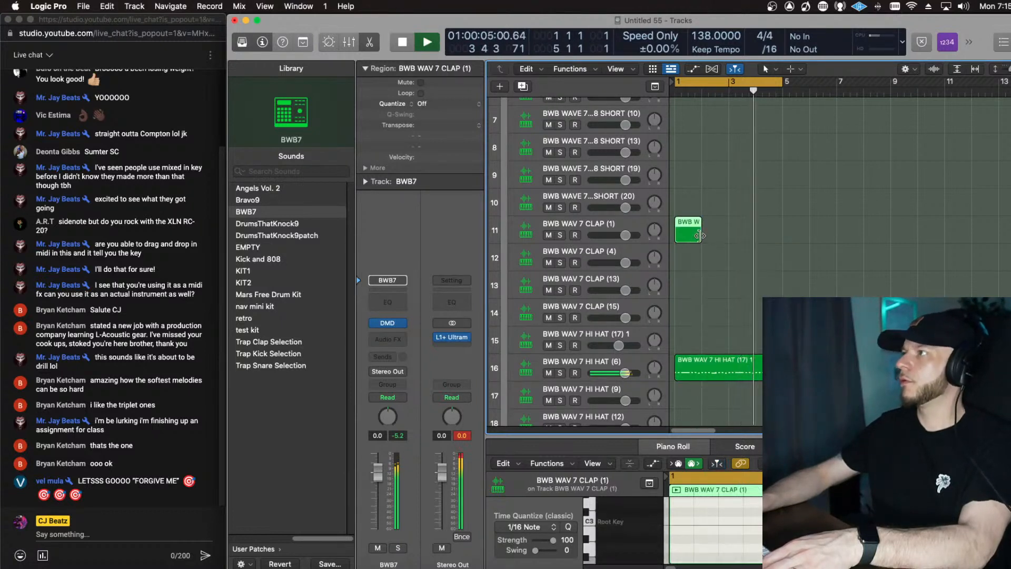
drag(699, 236, 783, 235)
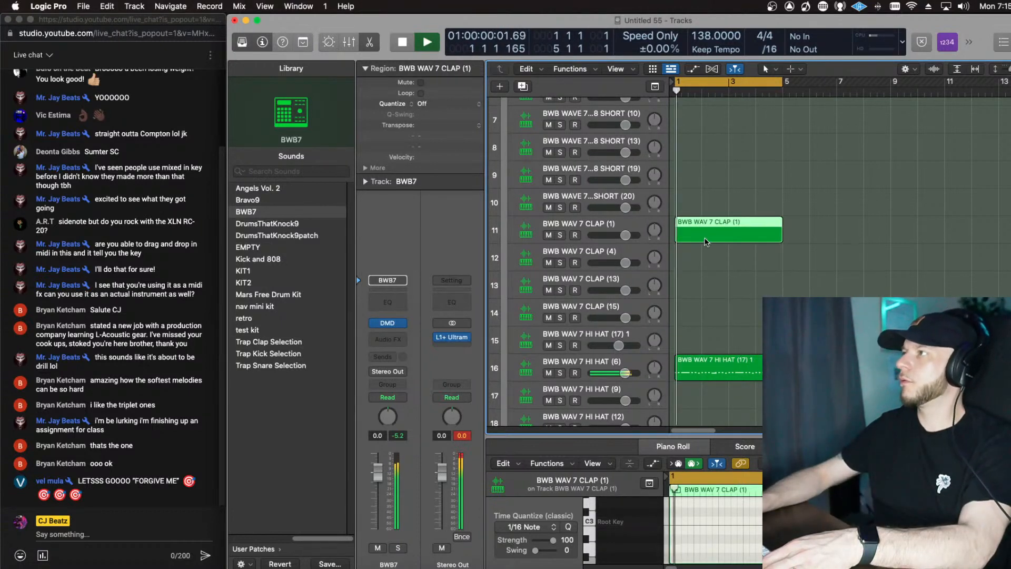
key(p)
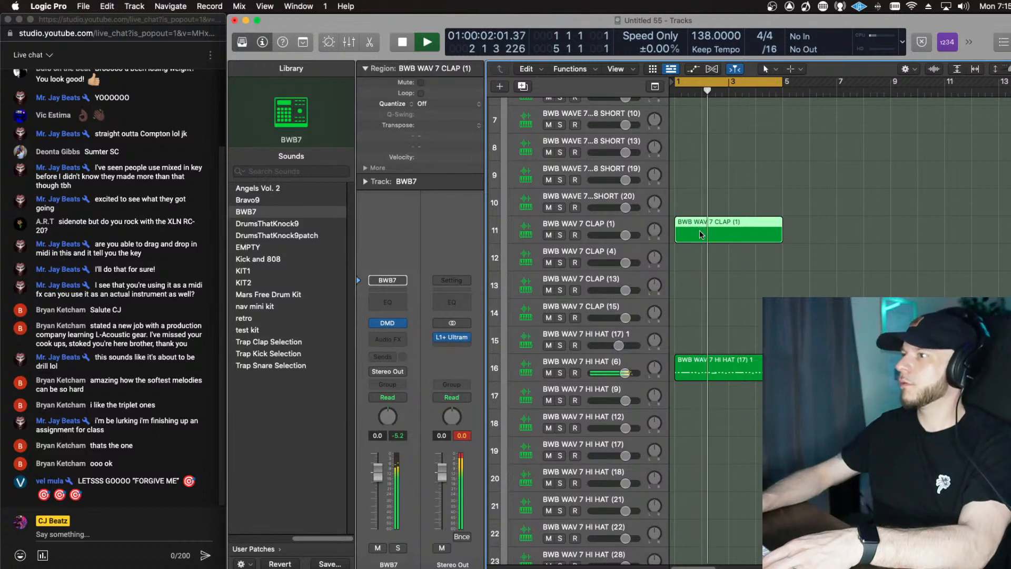
click(387, 323)
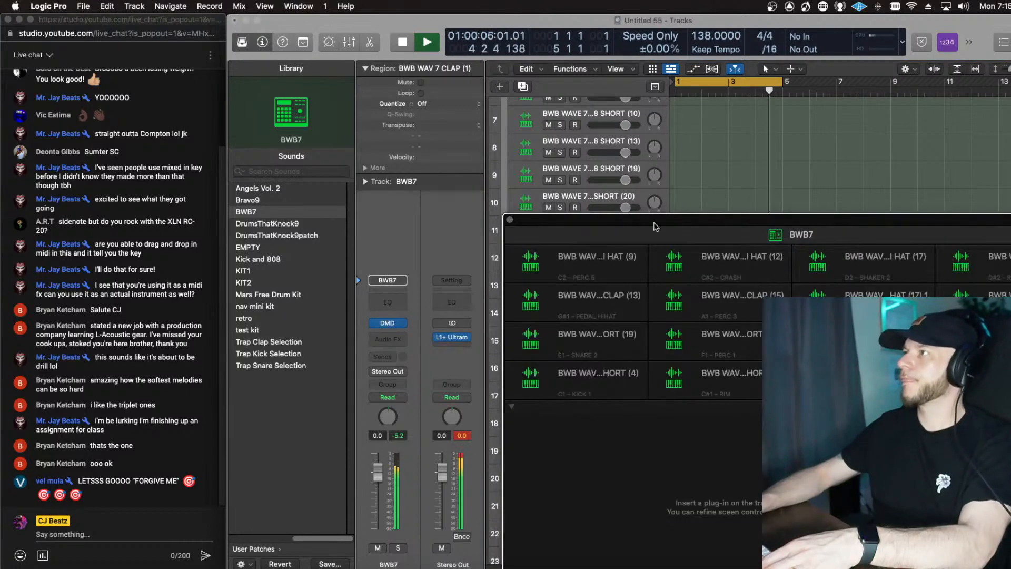
click(510, 221)
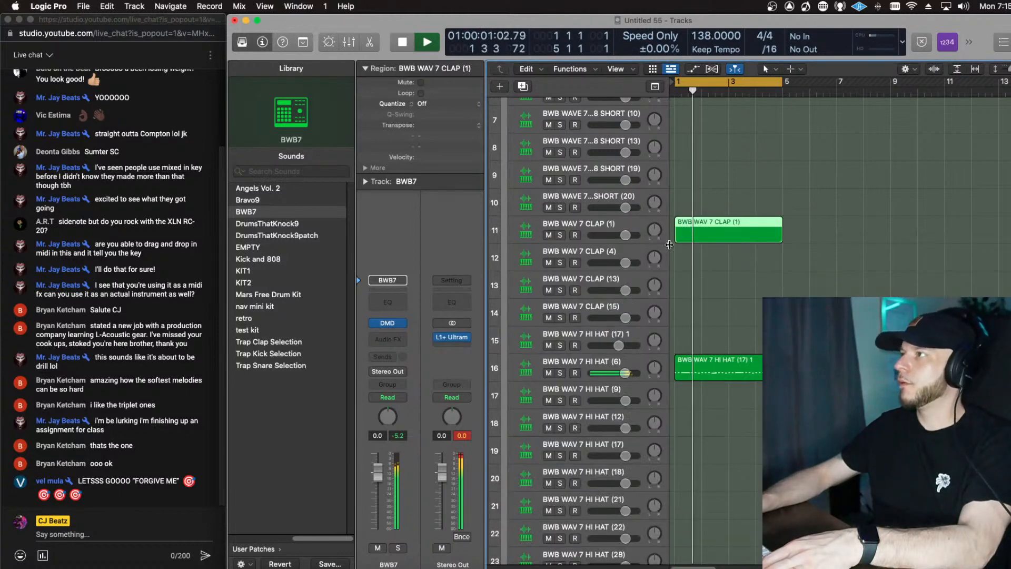
right_click(705, 238)
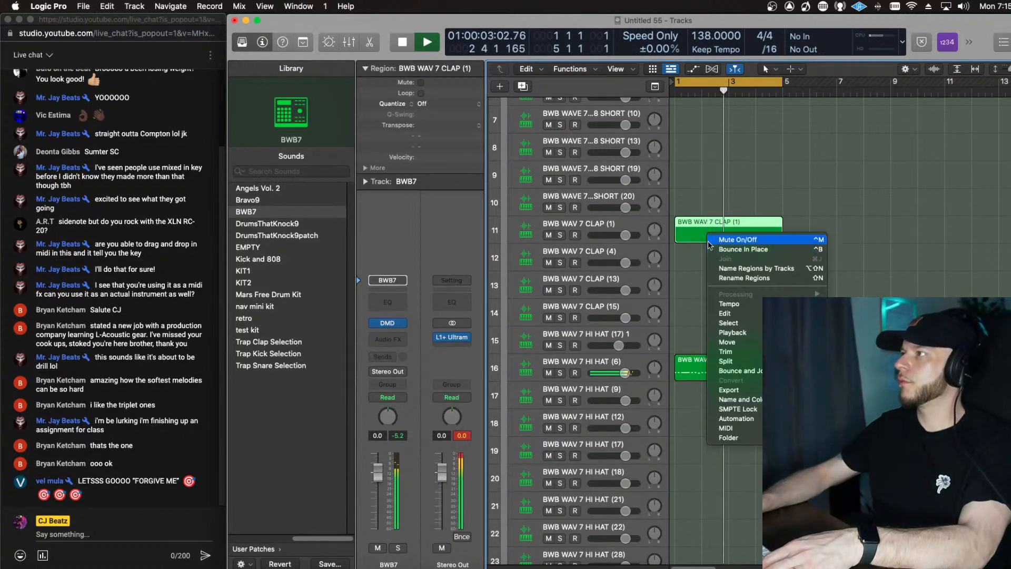
right_click(692, 230)
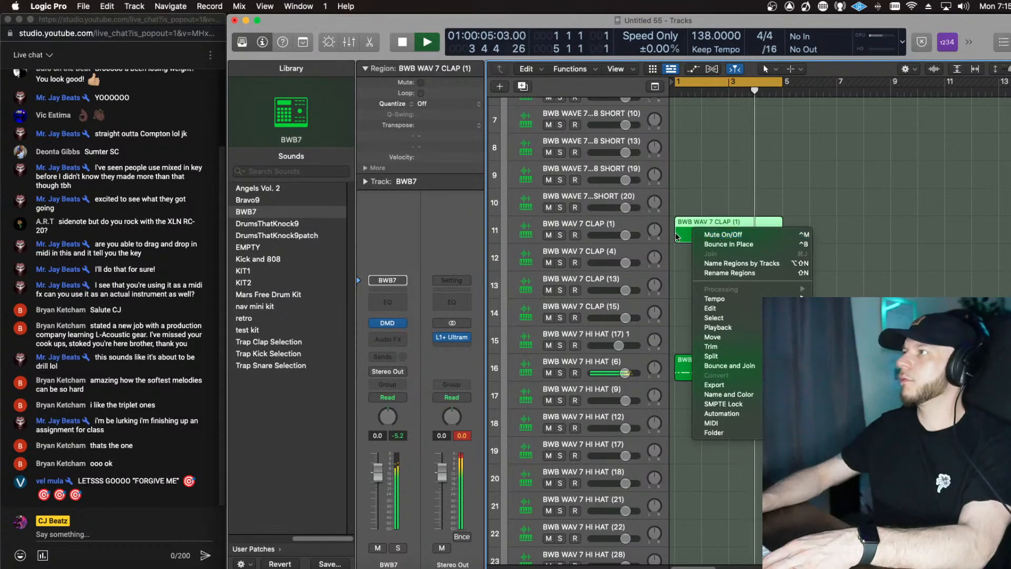
click(689, 235)
Step: Open the clap region in the Piano Roll and add C3 notes on beat 3 of bars 1 and 2
double_click(689, 238)
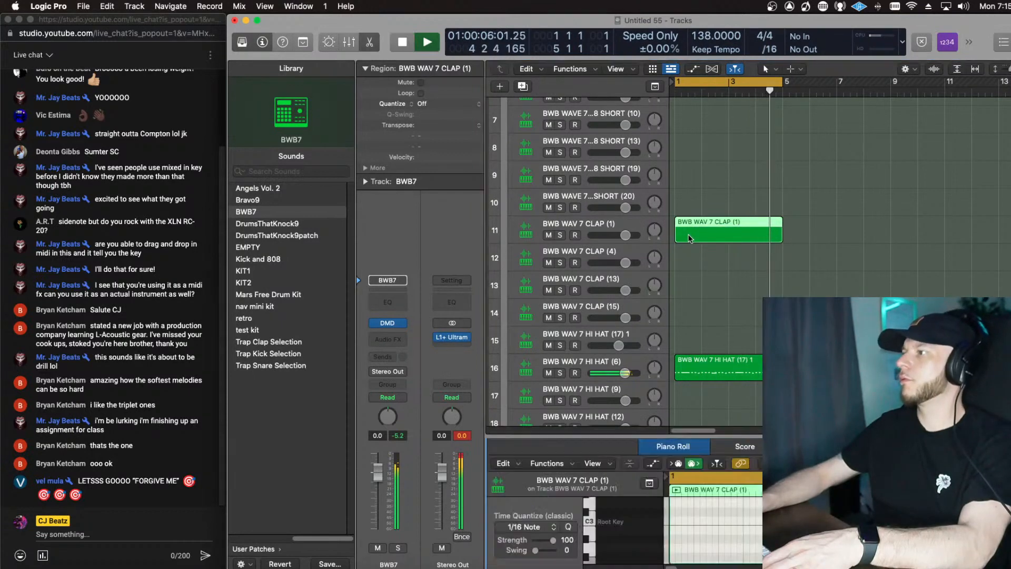
drag(721, 435, 720, 355)
click(722, 437)
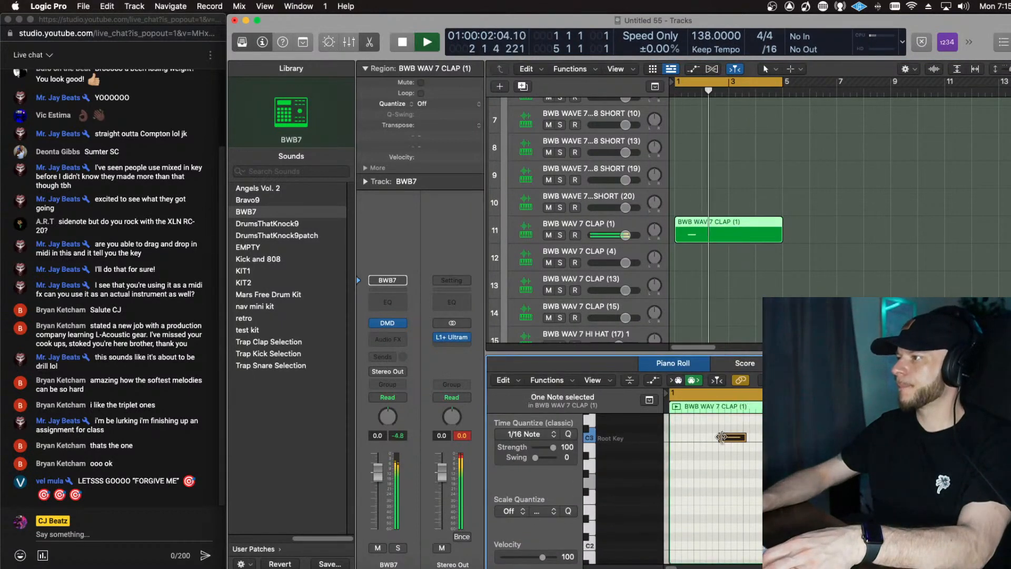
key(space)
key(space)
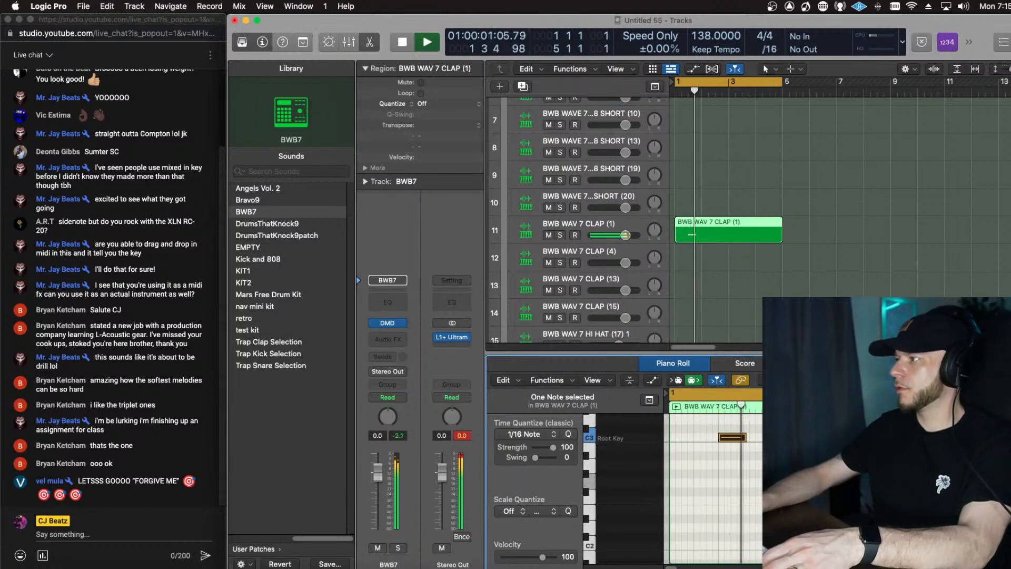
click(819, 437)
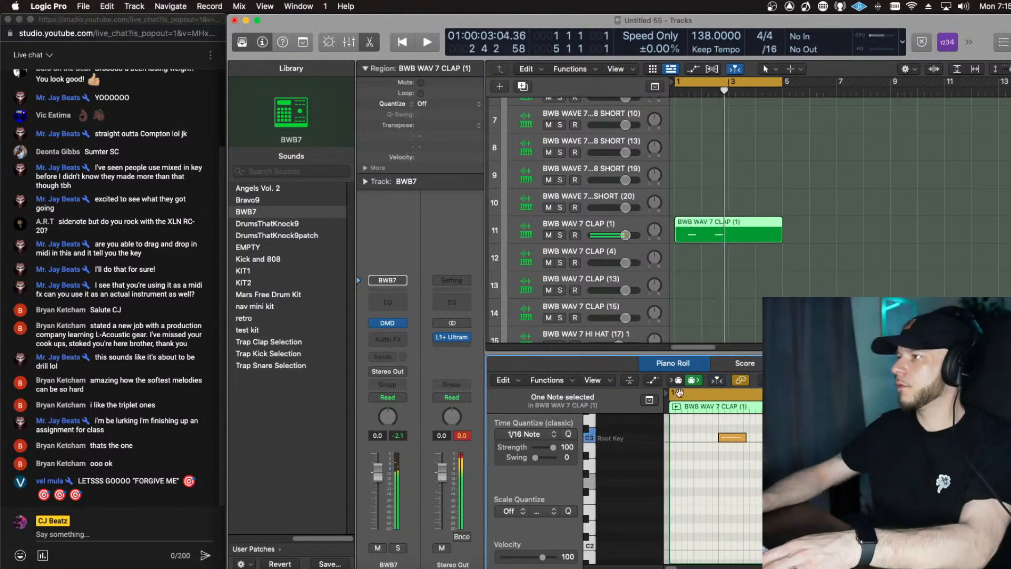
Step: Show the note velocity lane and raise the velocity of both clap notes close to the maximum
click(652, 380)
key(super+a)
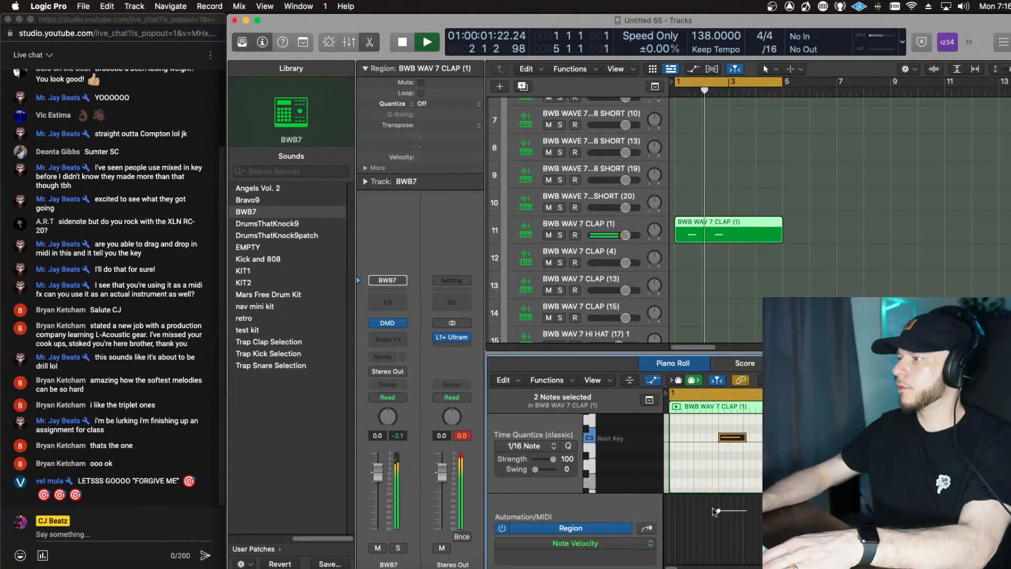
drag(717, 510, 719, 495)
key(space)
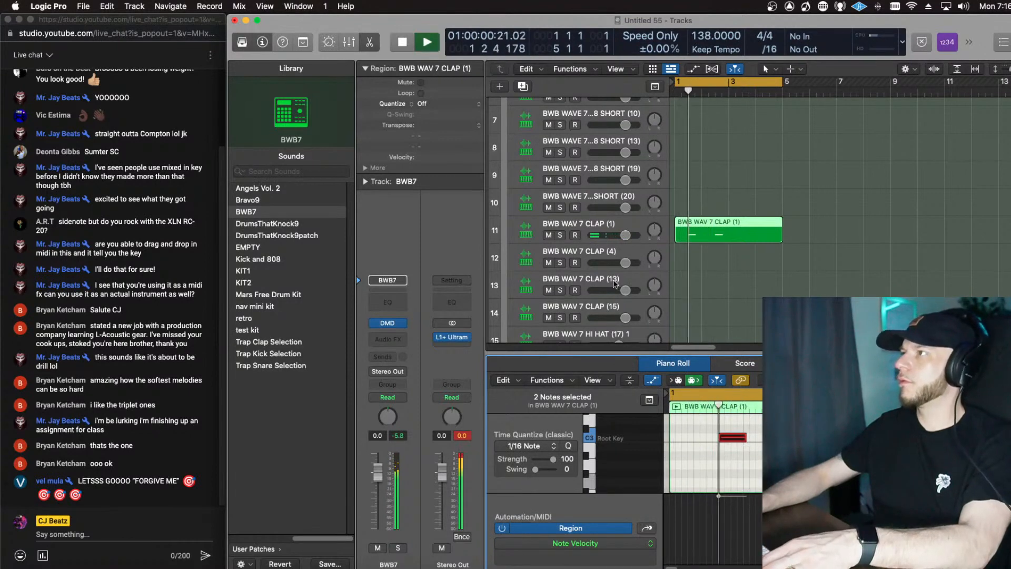
Step: Raise the BWB WAV 7 CLAP (1) track's volume to +3.3 dB while checking it in playback
click(625, 235)
key(space)
key(space)
key(space)
drag(626, 235, 632, 234)
key(space)
Step: Move the clap region to the BWB WAV 7 CLAP (4) track and raise that track's volume to +3.6 dB
drag(700, 231, 700, 259)
drag(625, 262, 633, 262)
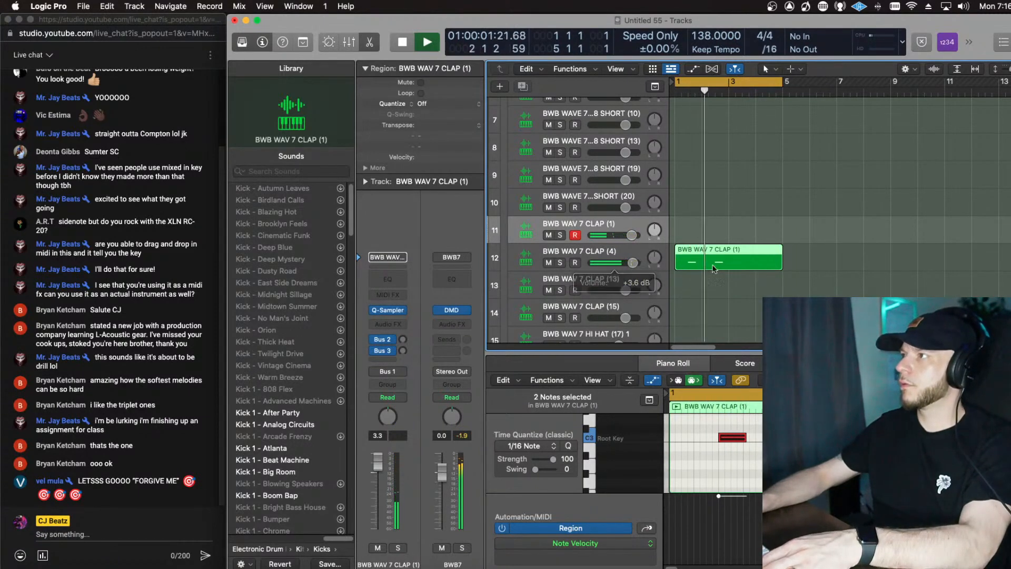
Step: Add C3 clap notes on beat 3 of bars 3 and 4, plus an extra note between those two hits
super+click(942, 437)
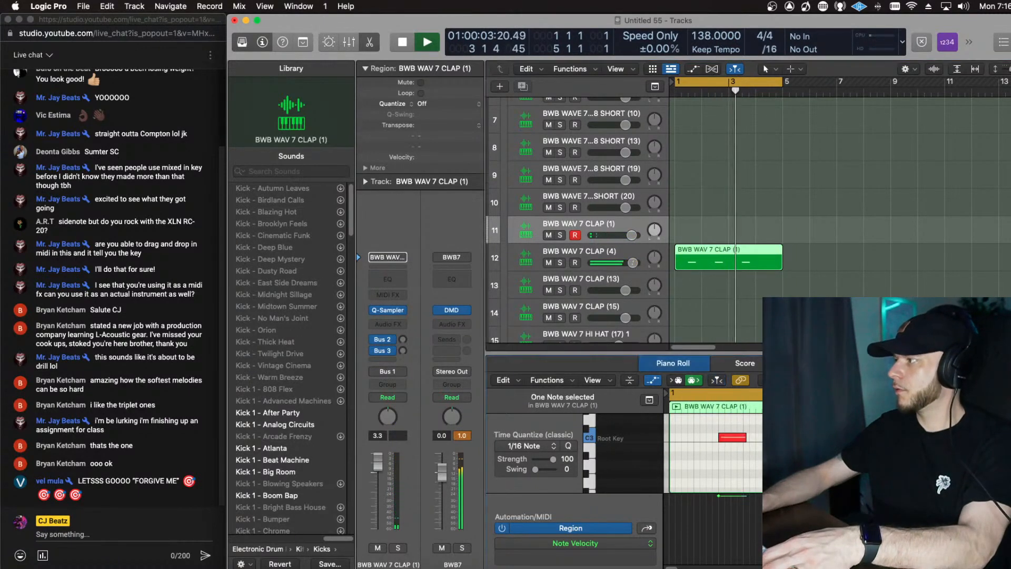
key(space)
key(space)
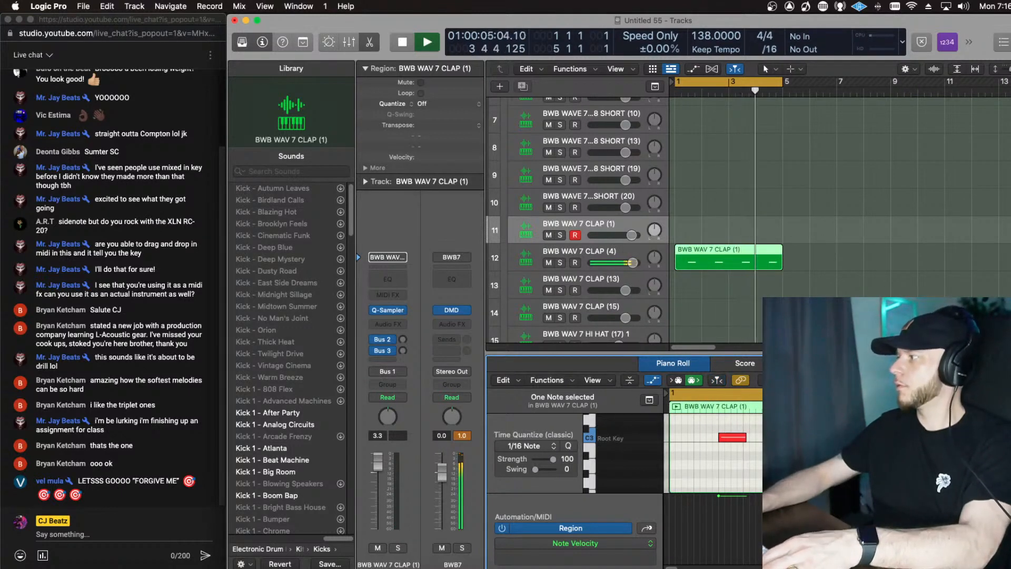
click(757, 460)
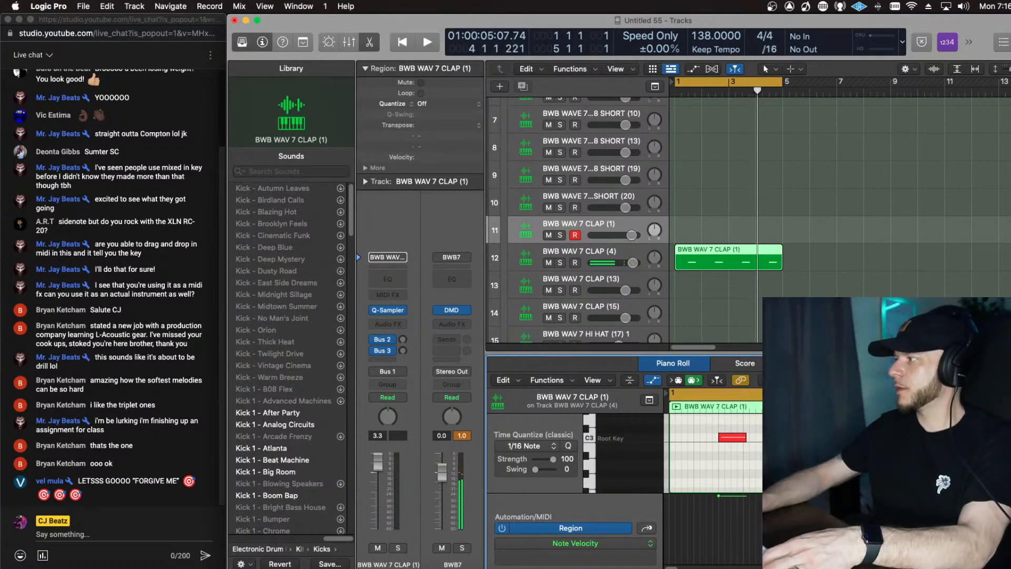
super+click(953, 438)
key(space)
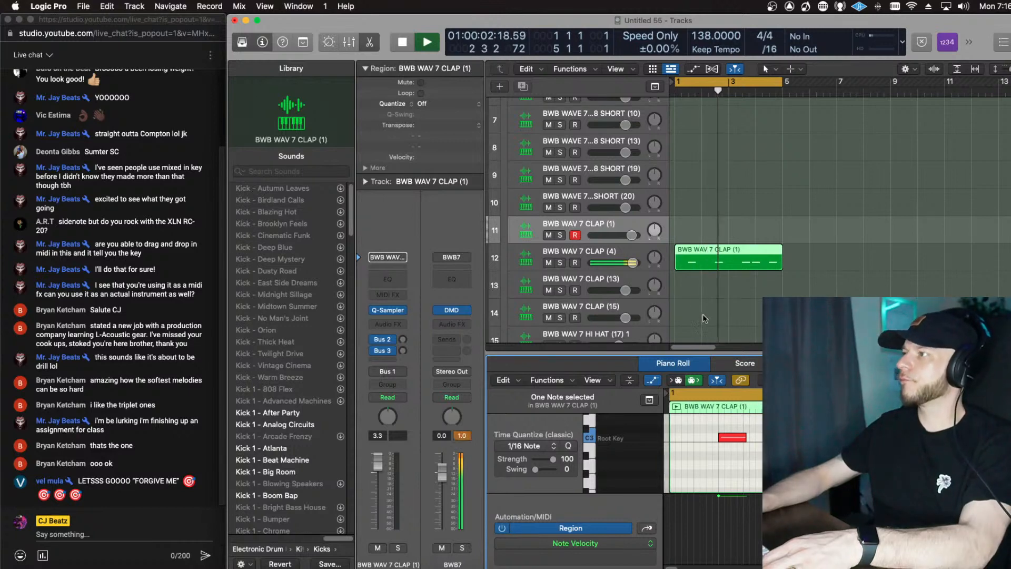
Step: Collapse the BWB7 track stack and add a new software instrument track below it
scroll(675, 264, up, 5)
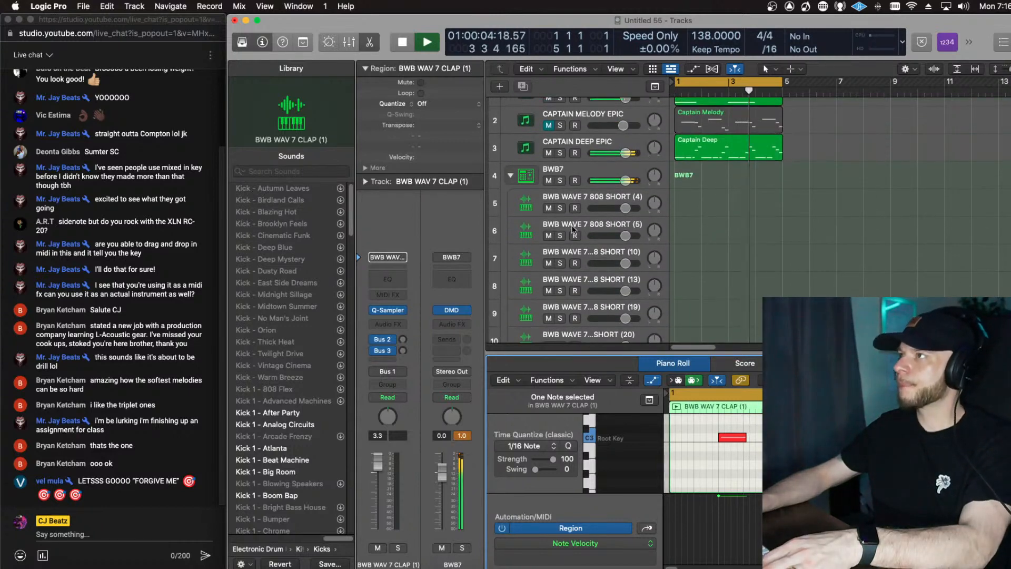
click(509, 176)
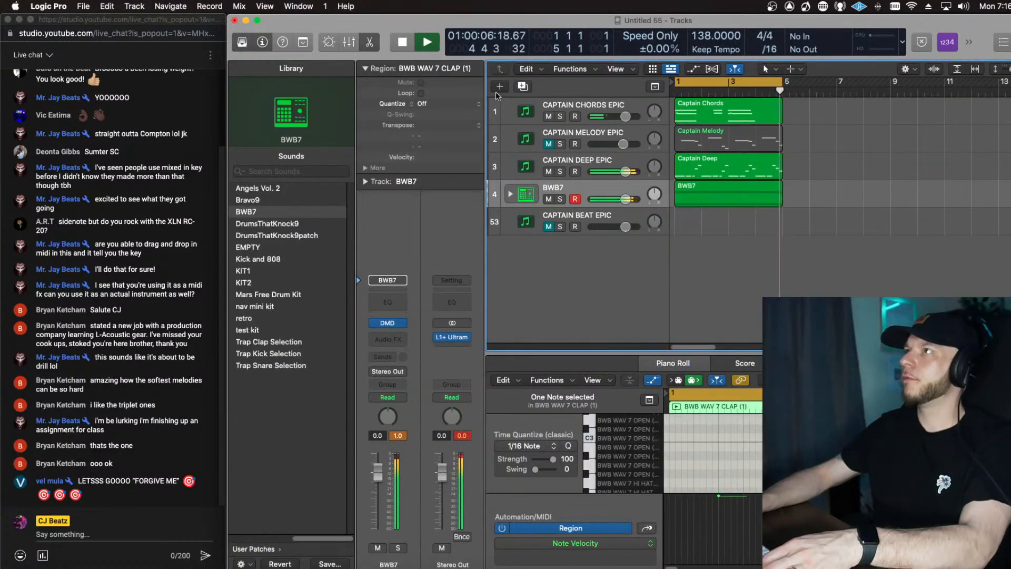
key(alt+super+n)
key(Return)
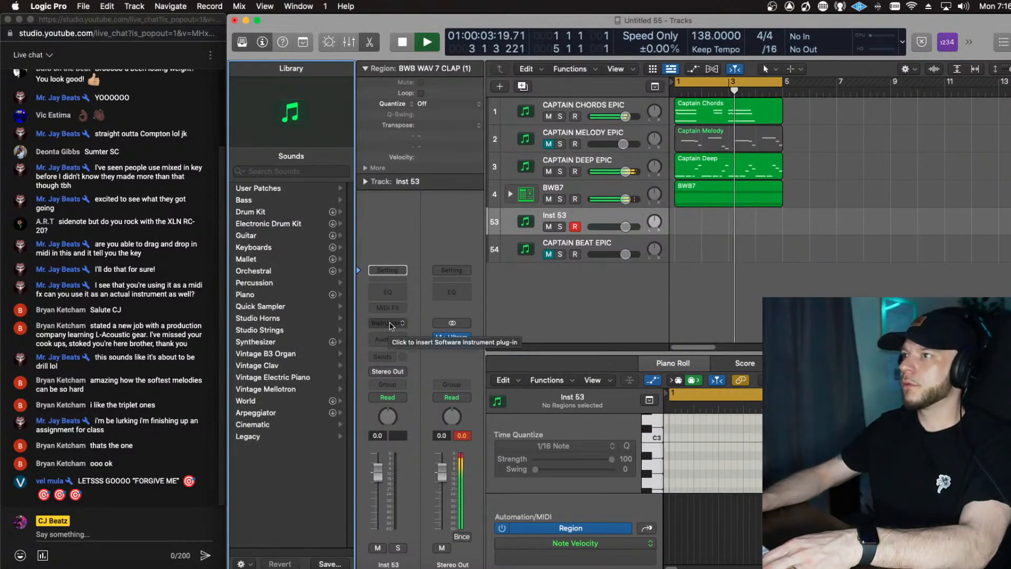
Step: Insert Drum Machine Designer as the instrument on the new track
click(388, 323)
mouse_move(475, 352)
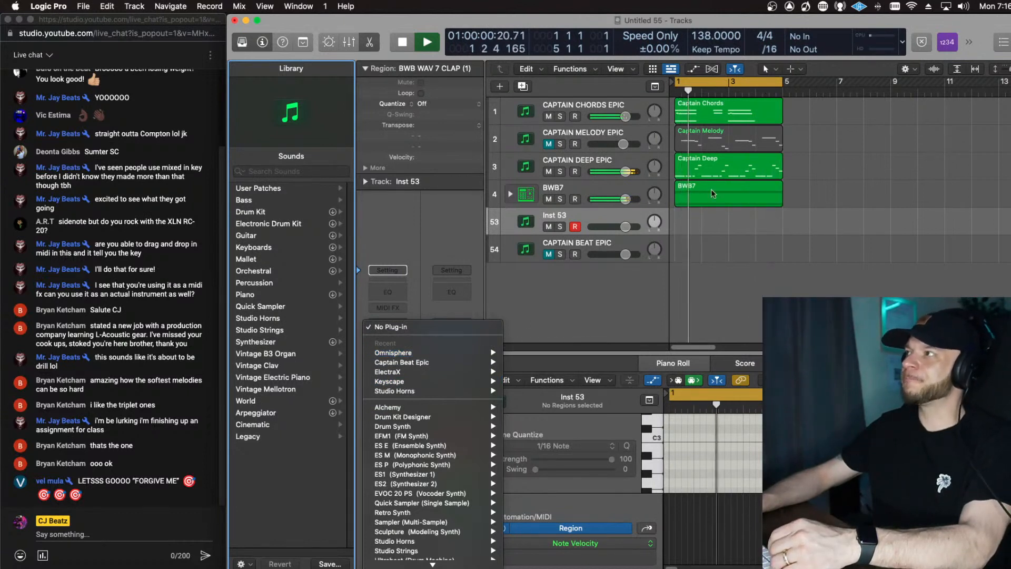
mouse_move(466, 386)
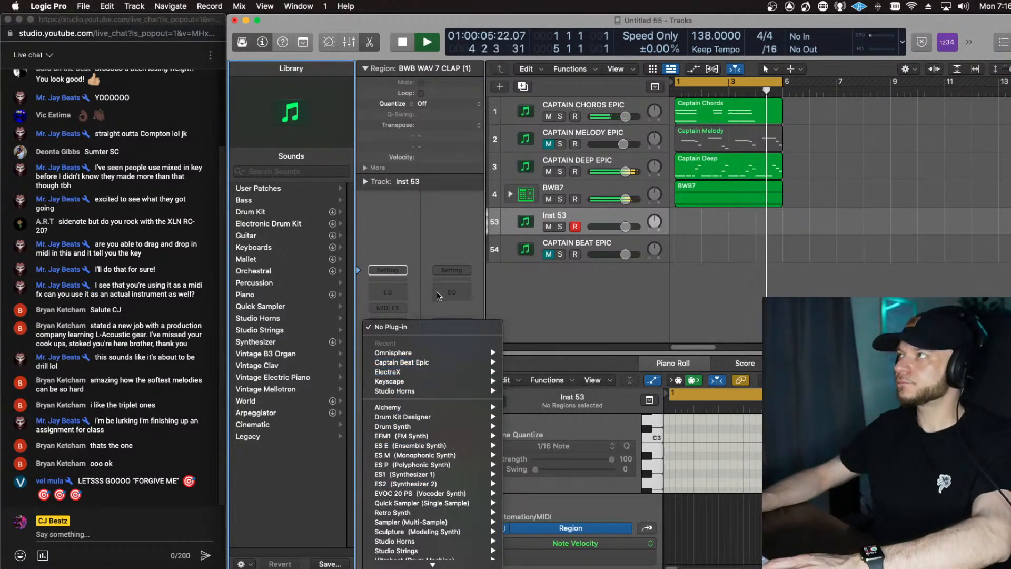
mouse_move(433, 564)
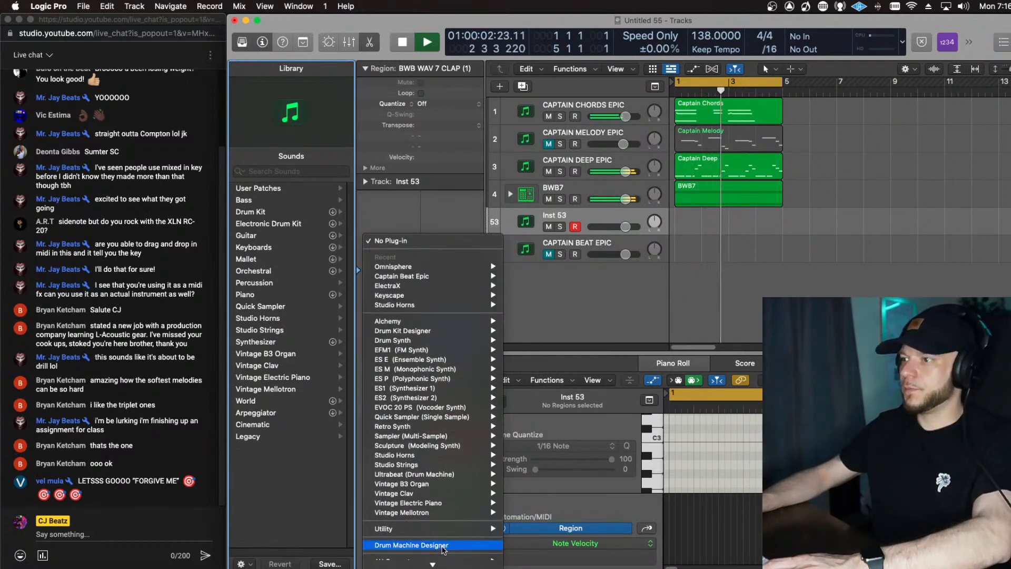
click(442, 550)
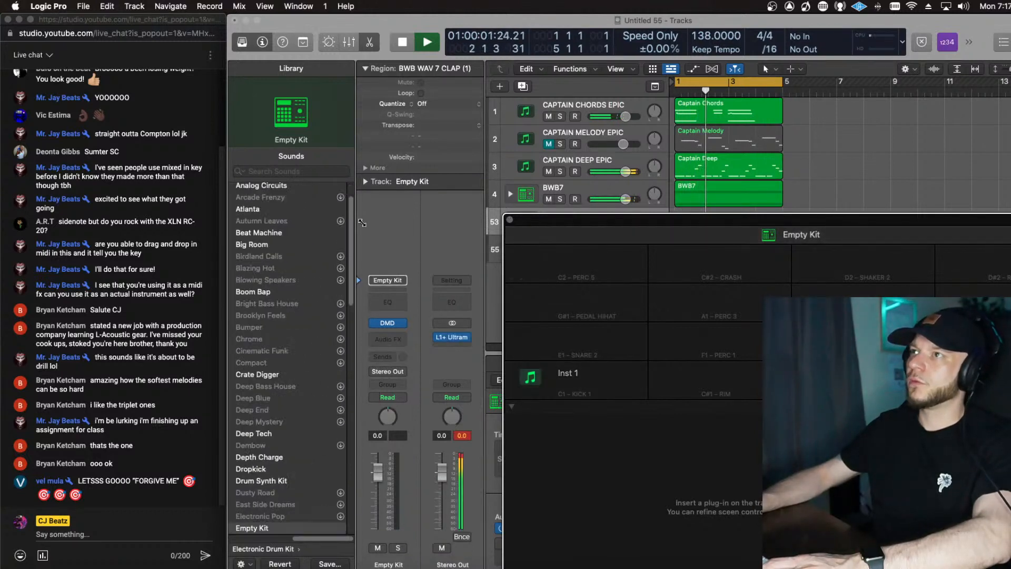
Step: Load the Kick and 808 user patch on the new drum machine track and close the plug-in window
click(273, 549)
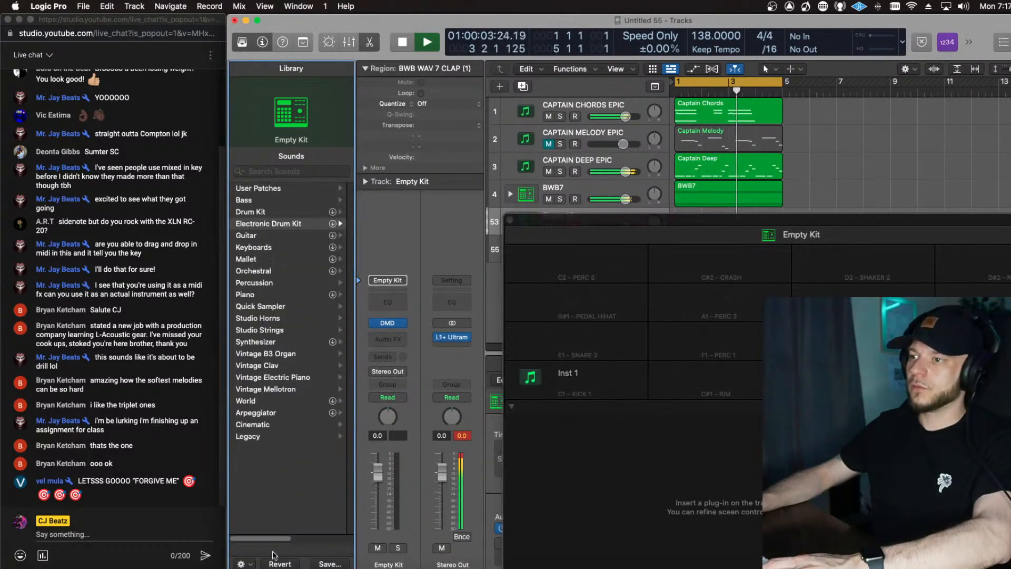
click(271, 188)
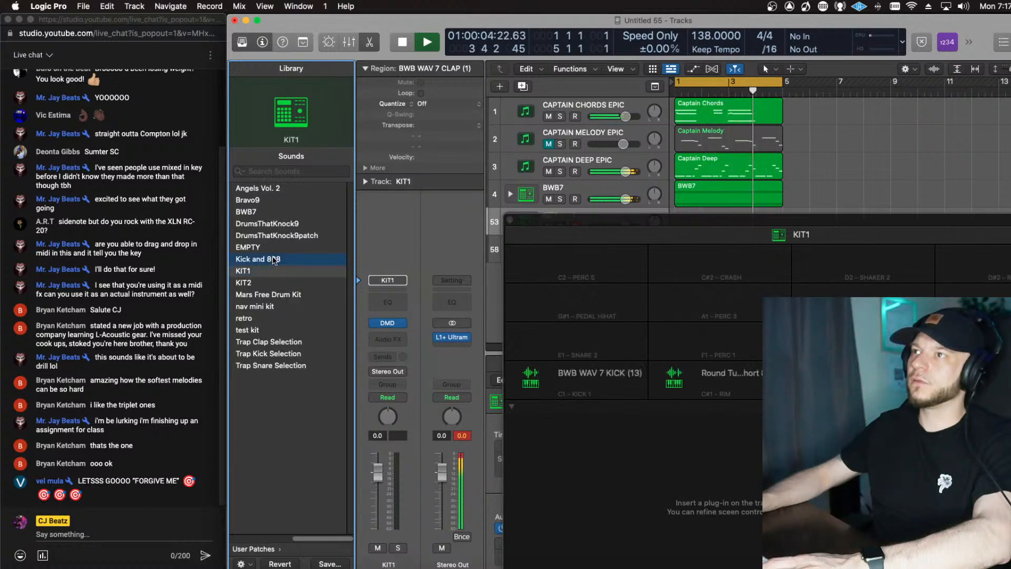
click(506, 225)
click(510, 220)
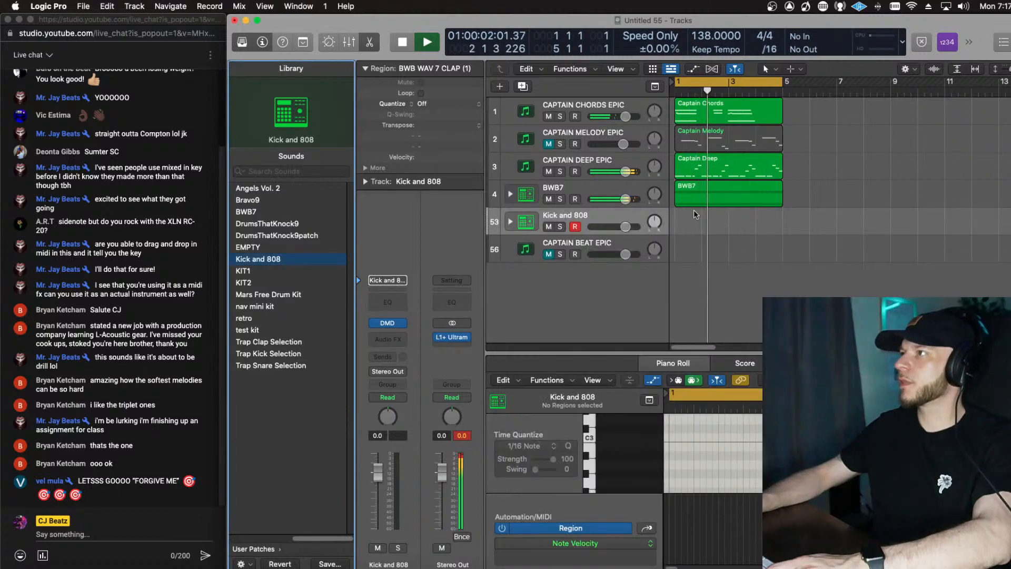
Step: Create a MIDI region on the Kick and 808 track and resize it to span bar 1 to bar 5
right_click(674, 225)
click(687, 230)
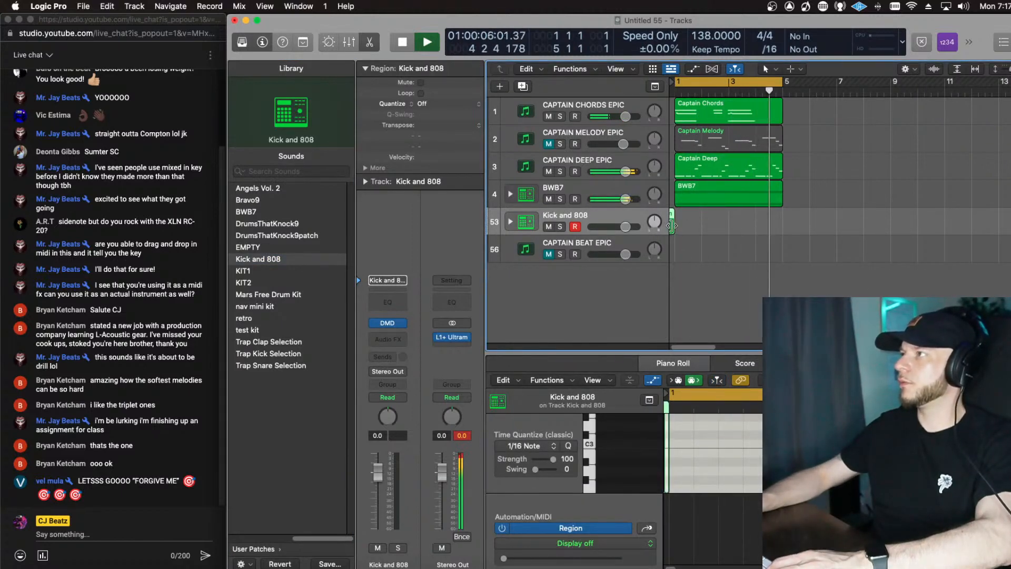
drag(671, 225, 728, 223)
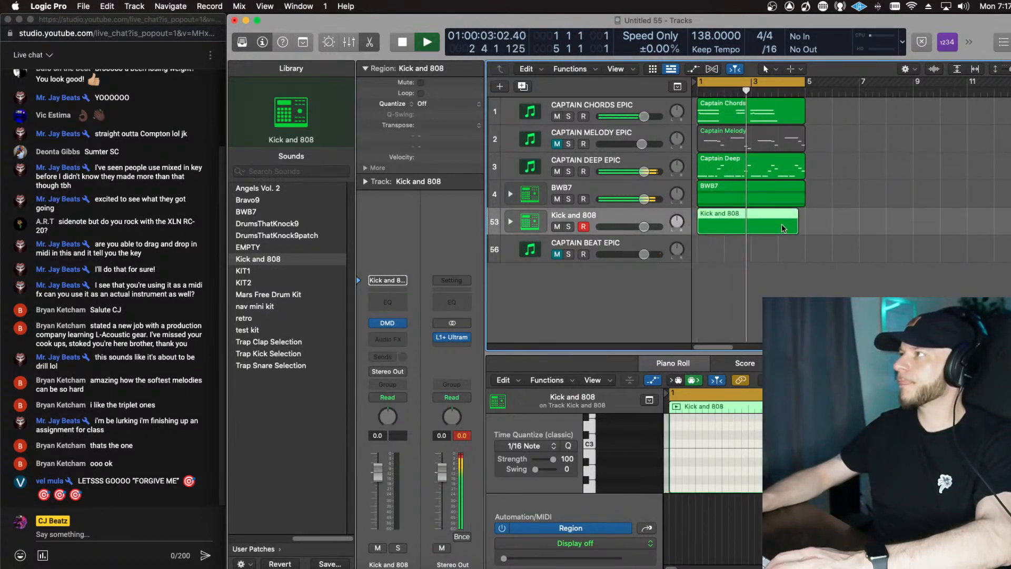
drag(797, 229, 805, 229)
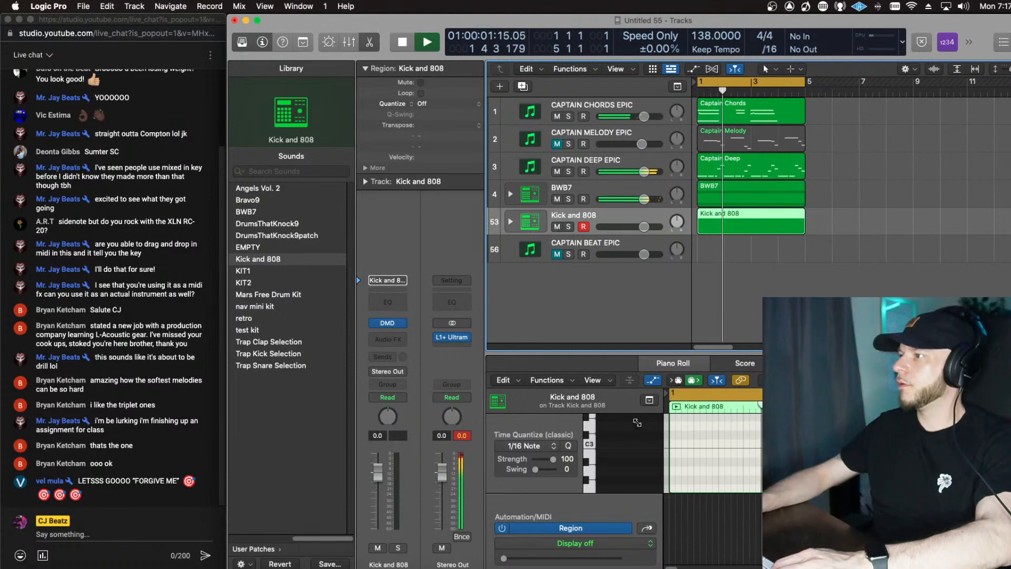
Step: Expand the Kick and 808 stack, move the region to the BWB WAV 7 KICK (13) track and add a C3 note at bar 1
click(512, 221)
drag(788, 221, 788, 251)
click(678, 444)
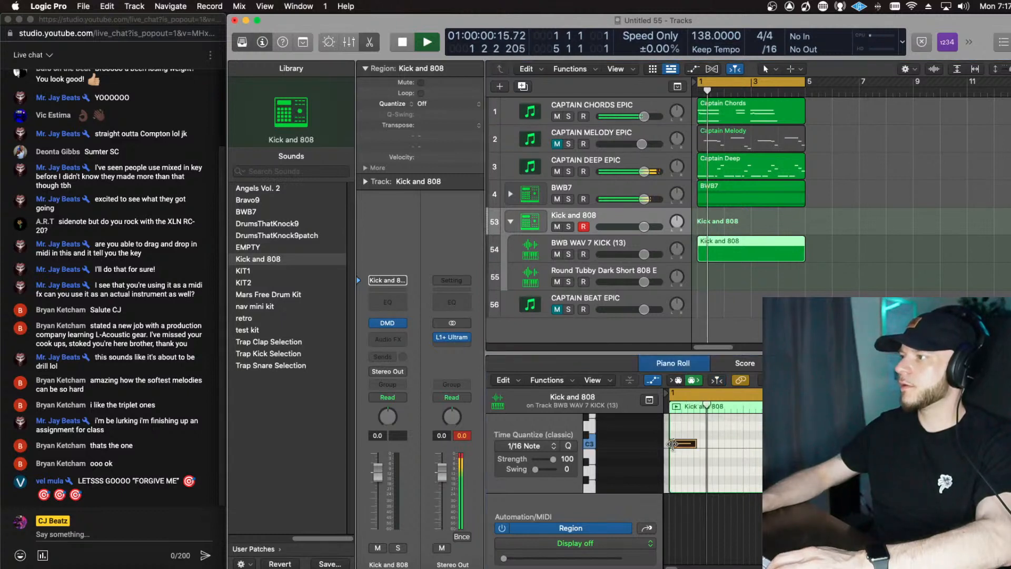
Step: Place the kick note on C1 at the start of bar 1 and display Note Velocity in the region's automation lane
scroll(627, 458, down, 2)
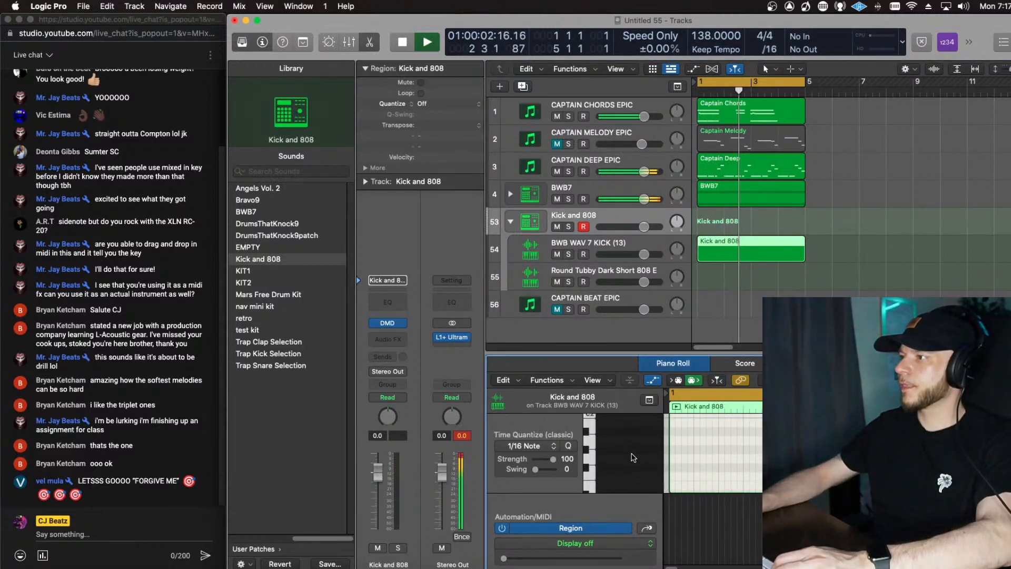
scroll(606, 446, down, 3)
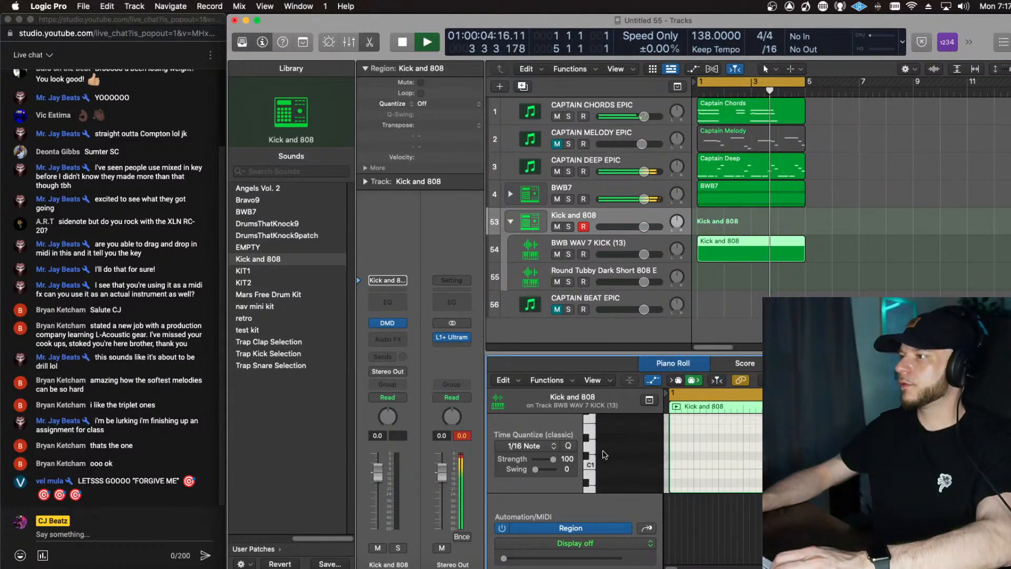
click(681, 465)
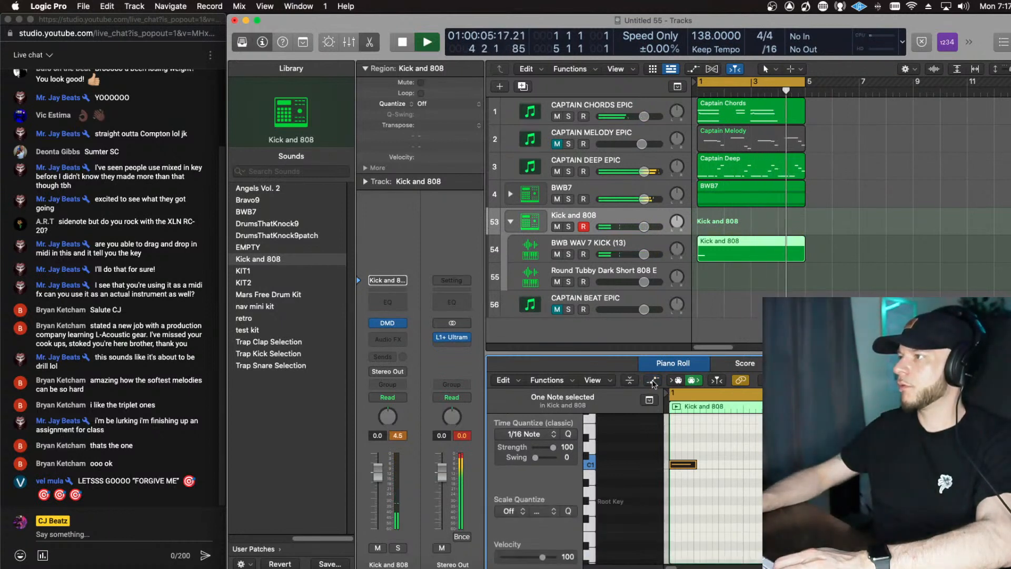
click(575, 543)
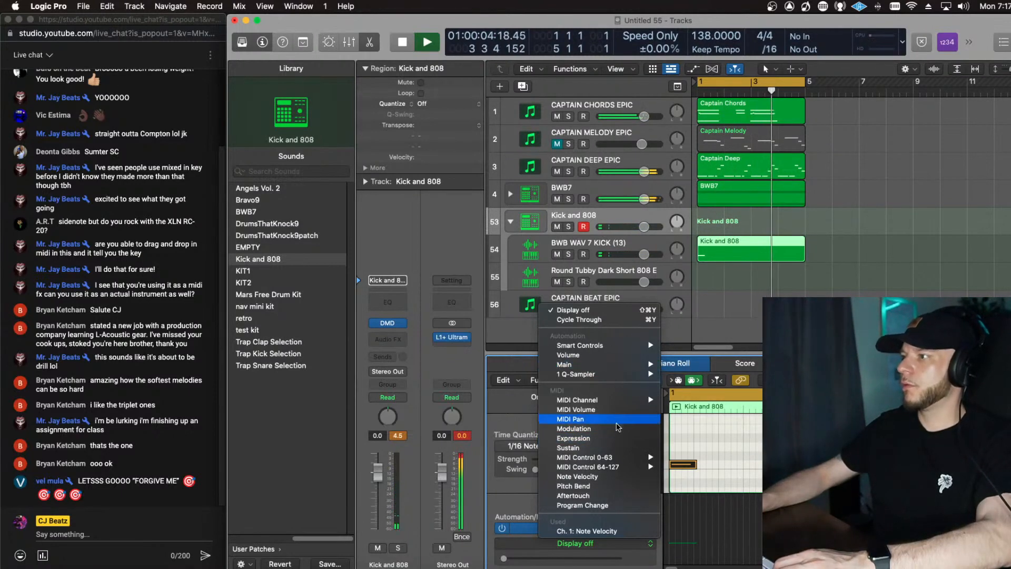
click(610, 476)
Step: Add a second, shorter C1 kick note after the first one in bar 1 and audition the loop
drag(669, 510, 713, 466)
key(space)
key(space)
key(space)
key(space)
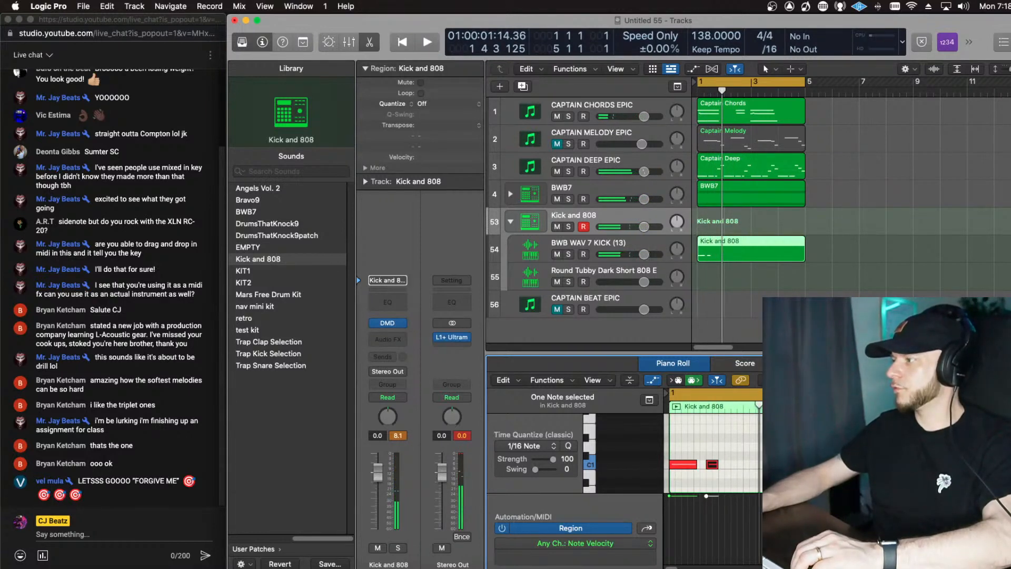
key(space)
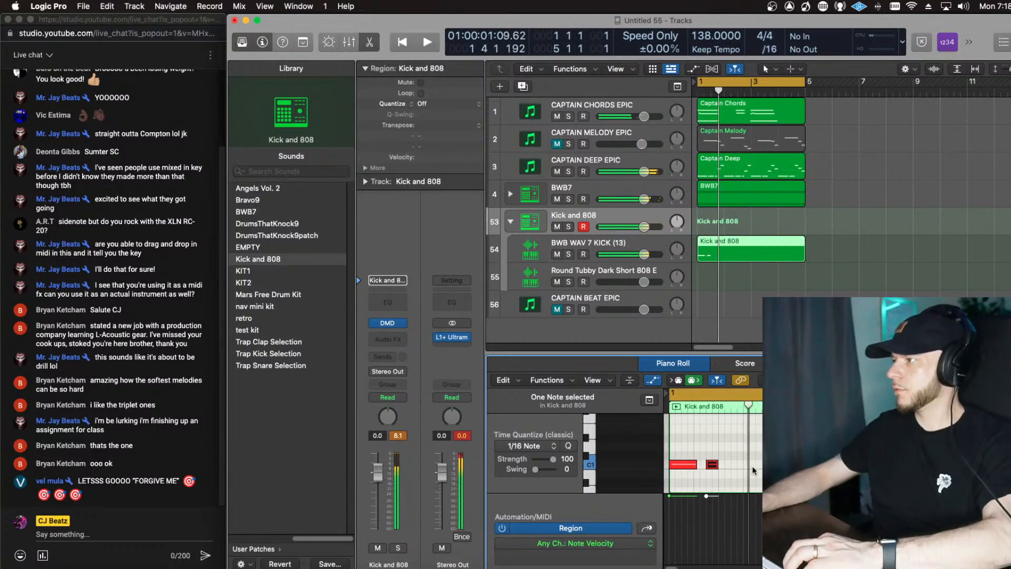
Step: Extend the C1 kick pattern with further notes through bars 1 and 2, auditioning the loop
click(758, 462)
key(space)
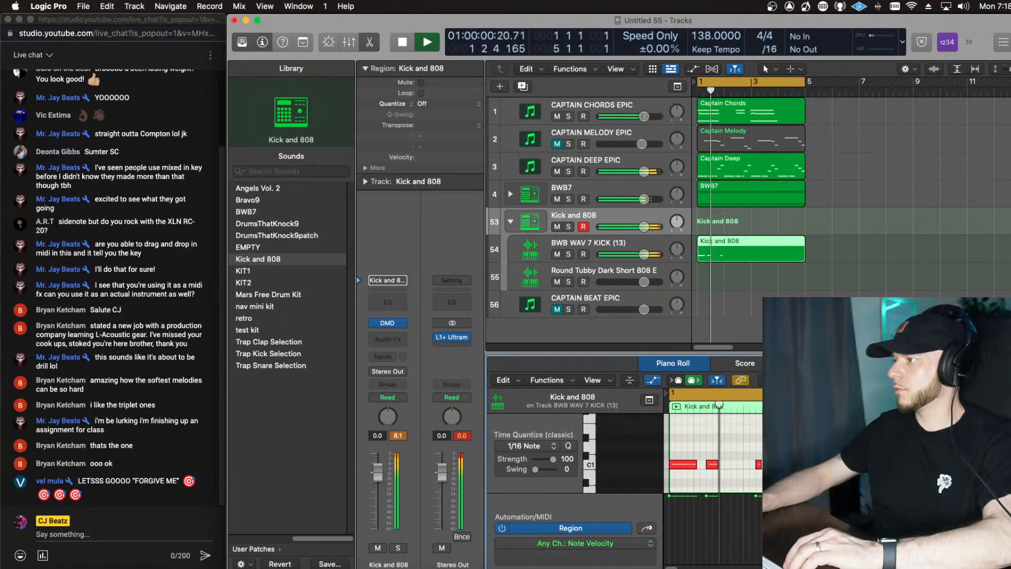
key(super+space)
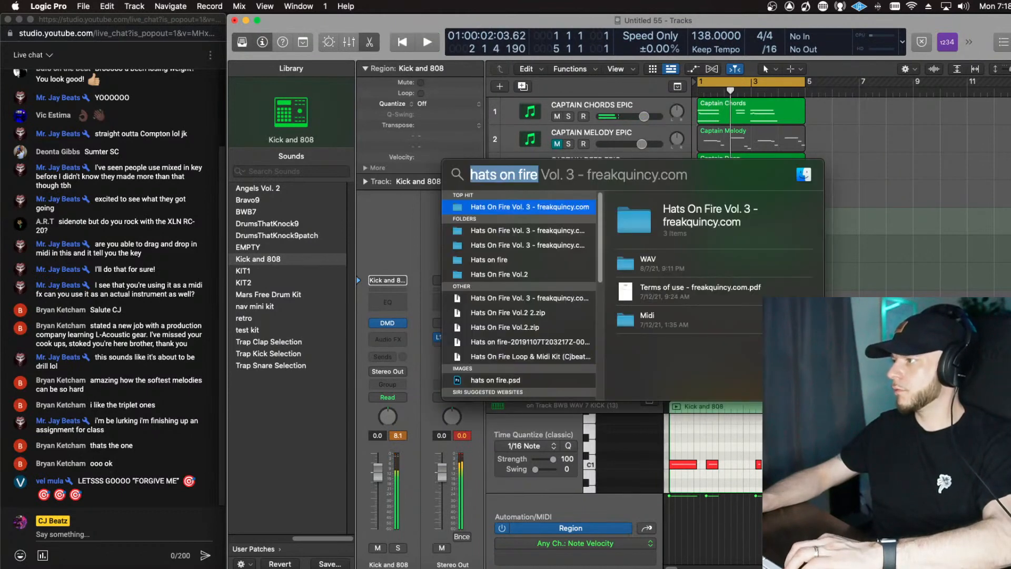
key(Escape)
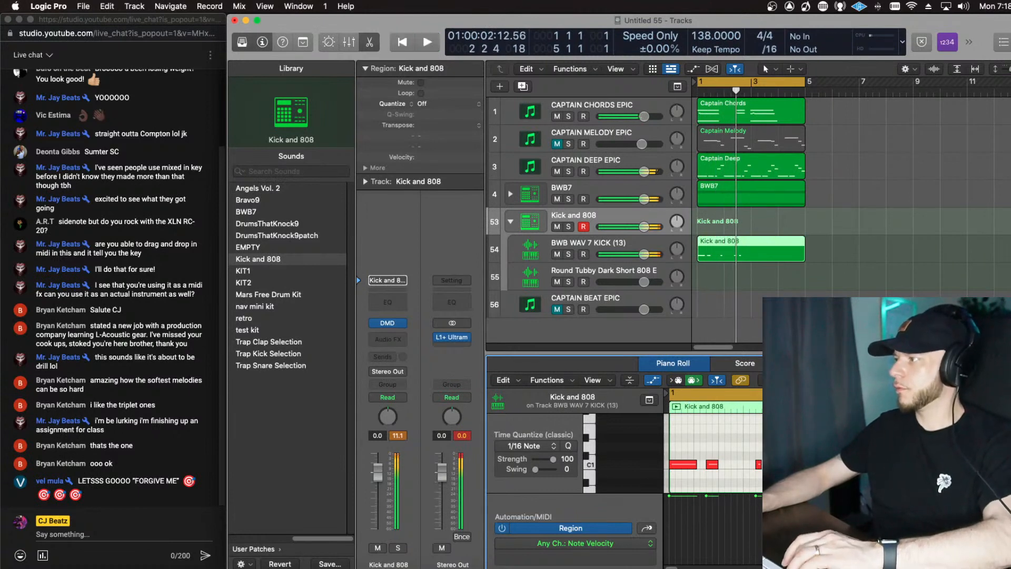
key(space)
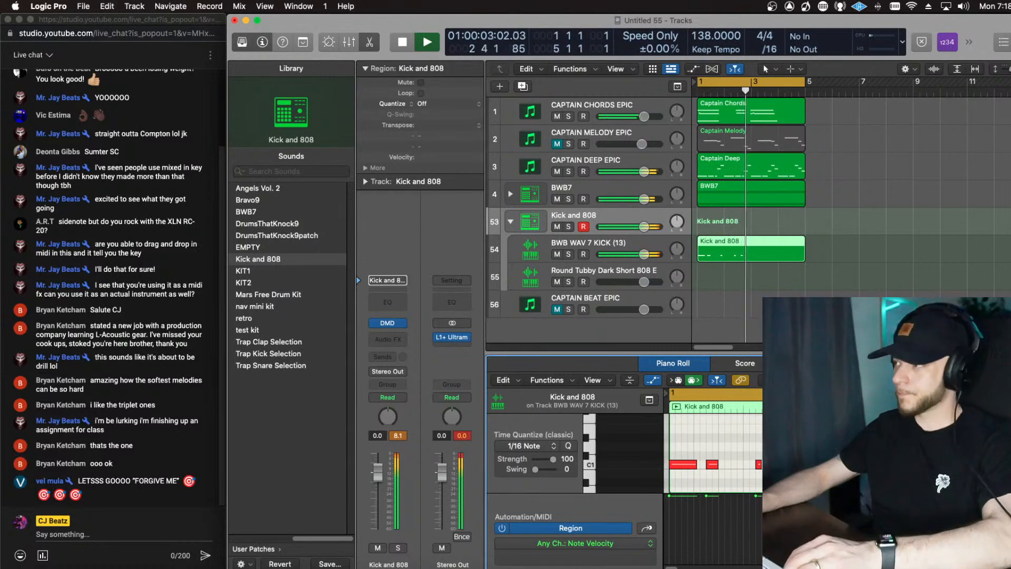
key(space)
key(space)
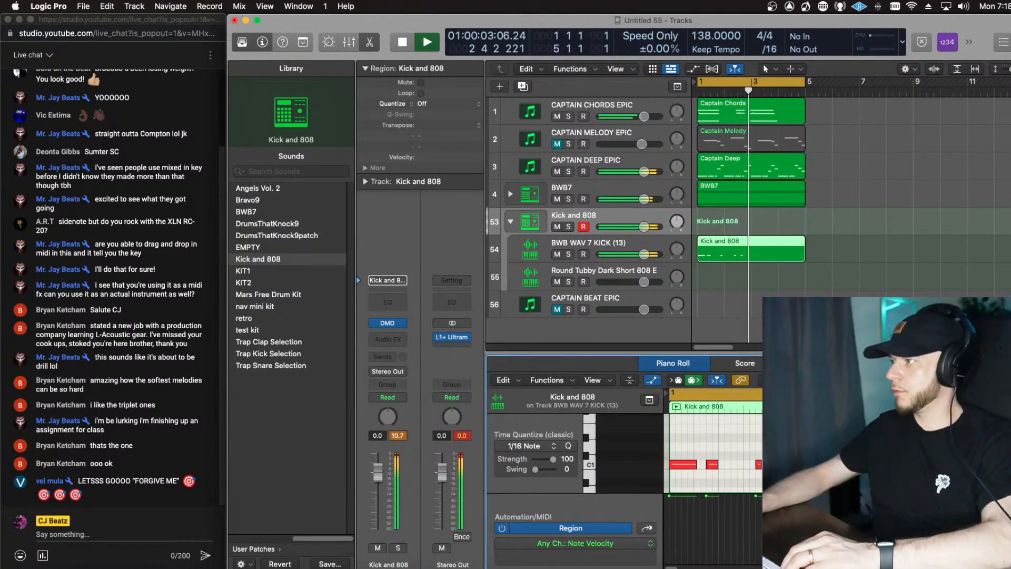
key(space)
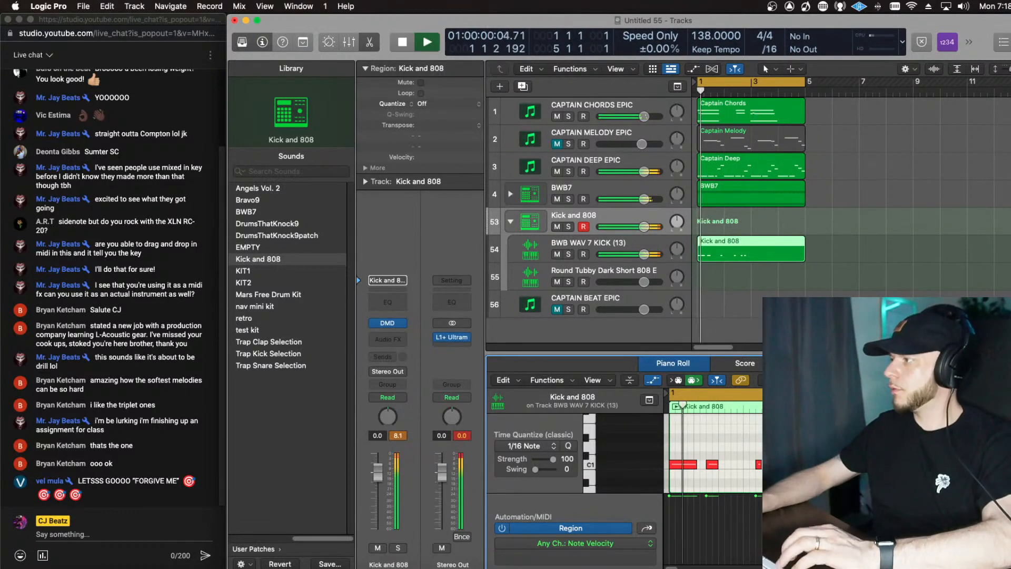
Step: Select all kick notes of the first two bars and copy them into bars 3 and 4
key(super+z)
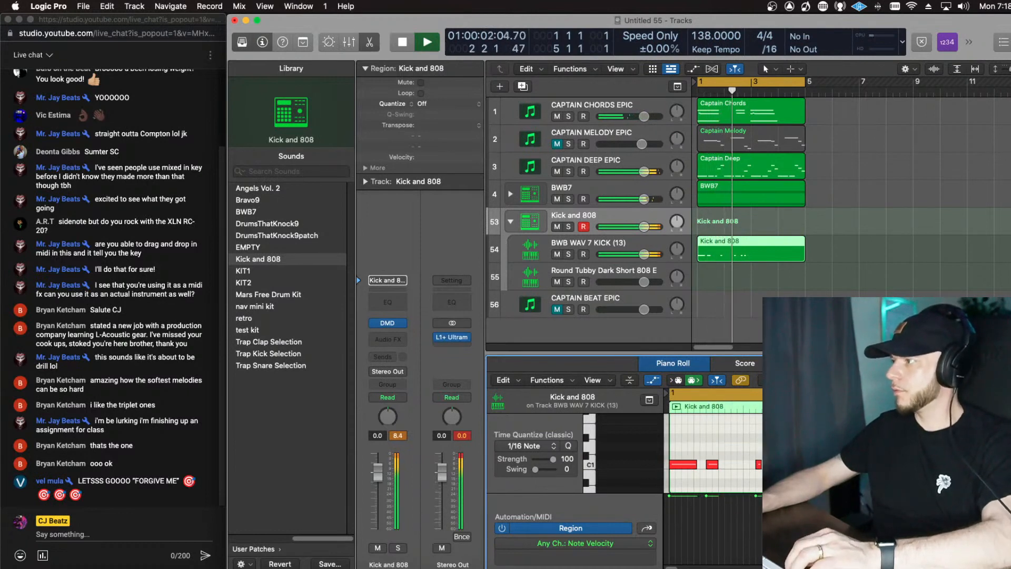
key(super+a)
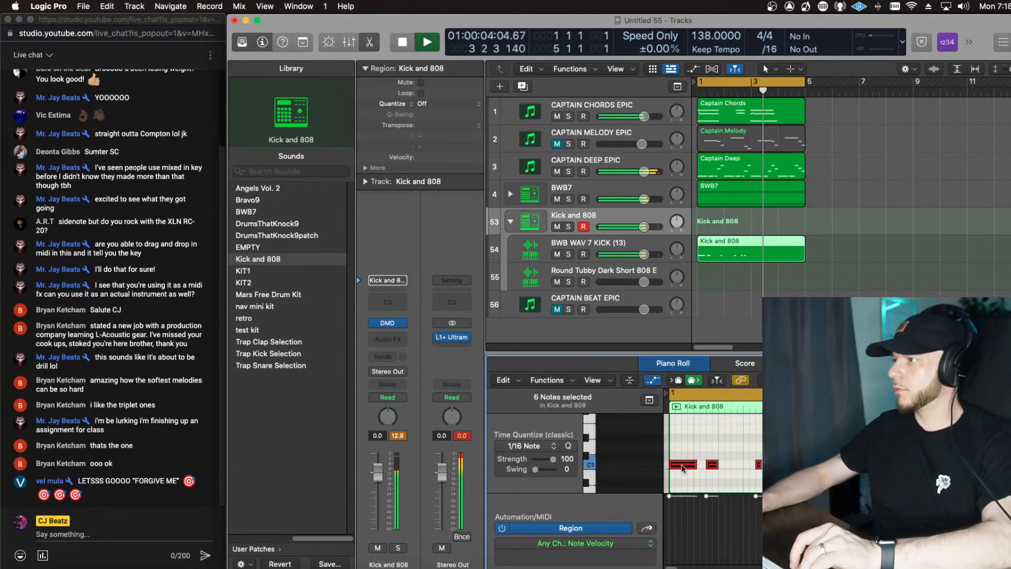
drag(874, 464, 886, 464)
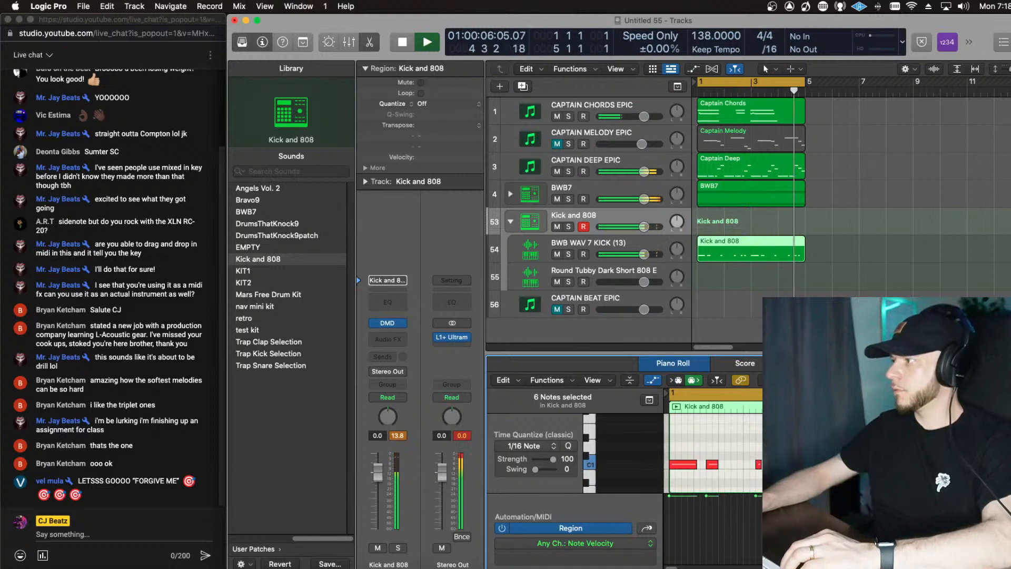
click(887, 442)
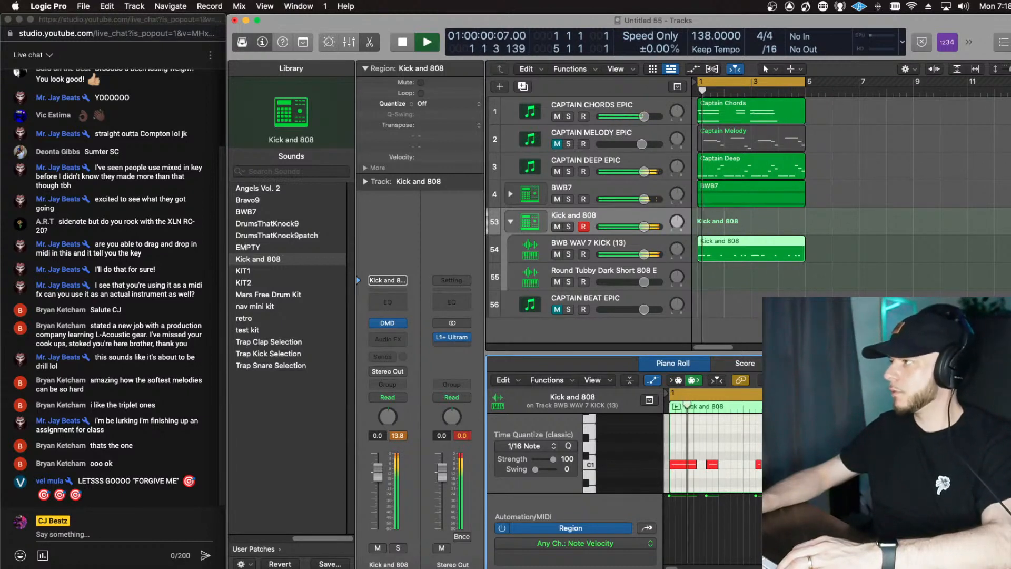
Step: Delete the Captain Chords, Captain Melody and Captain Deep regions from the arrangement
drag(819, 151, 716, 103)
drag(840, 165, 735, 121)
right_click(735, 122)
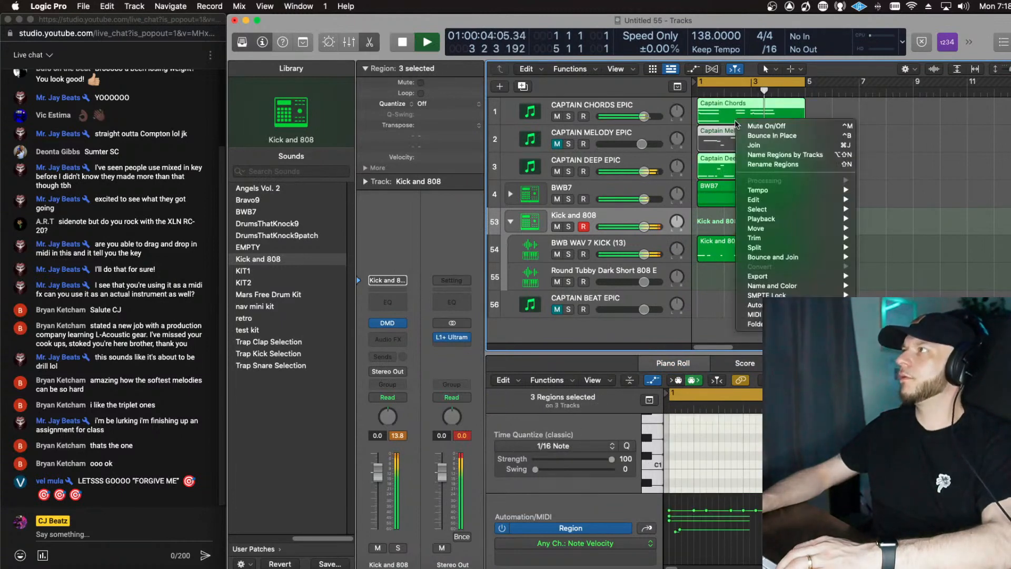
click(860, 106)
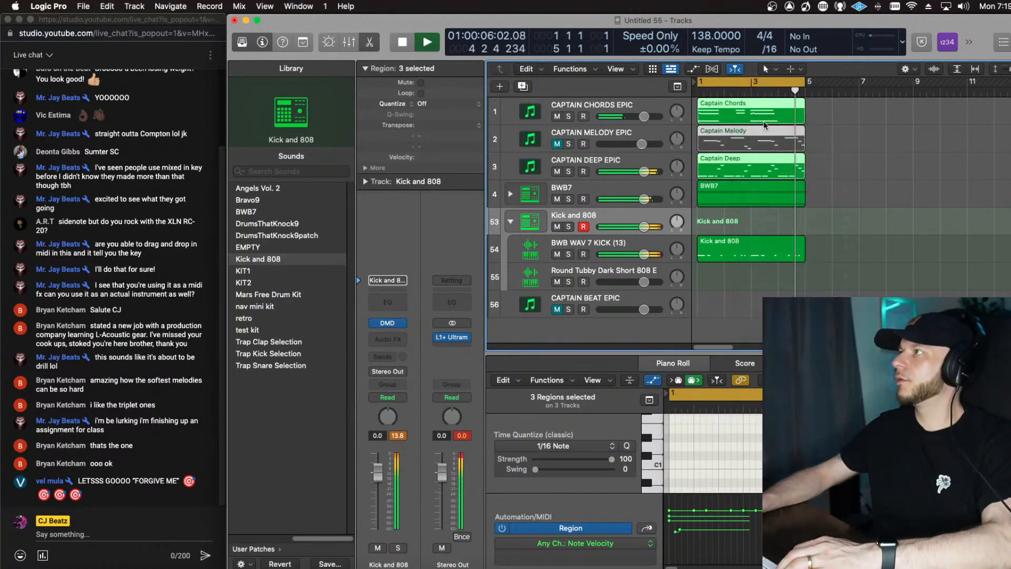
right_click(855, 101)
click(818, 105)
drag(819, 106, 753, 153)
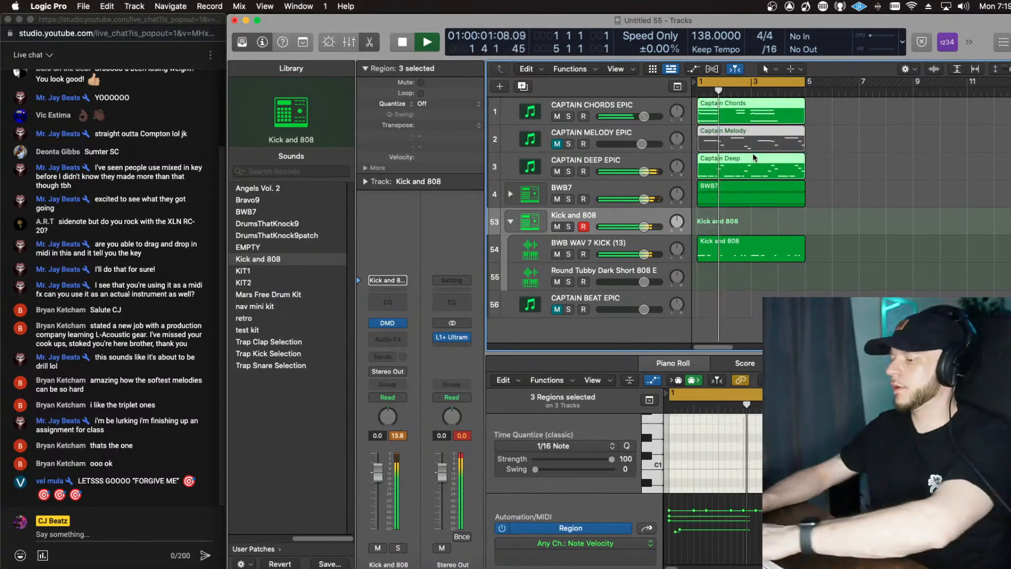
key(Delete)
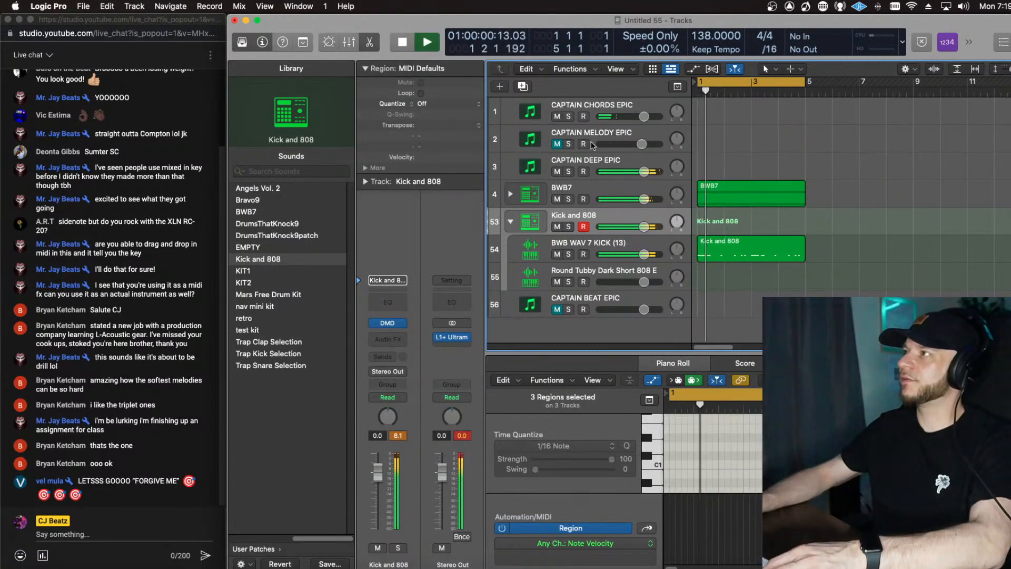
Step: Mute the CAPTAIN DEEP EPIC track and set the project tempo to 146 BPM
click(588, 165)
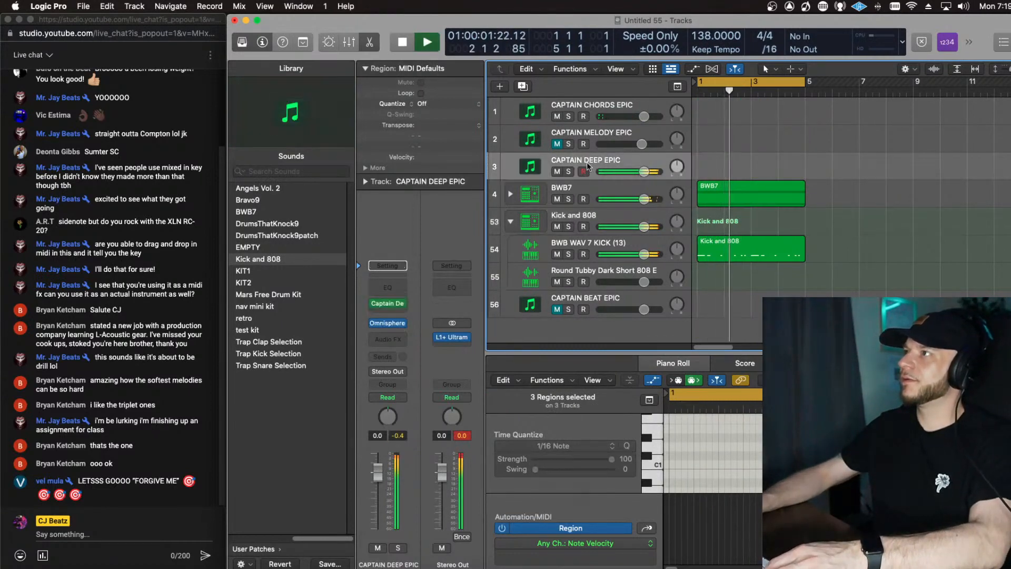
click(556, 171)
click(571, 105)
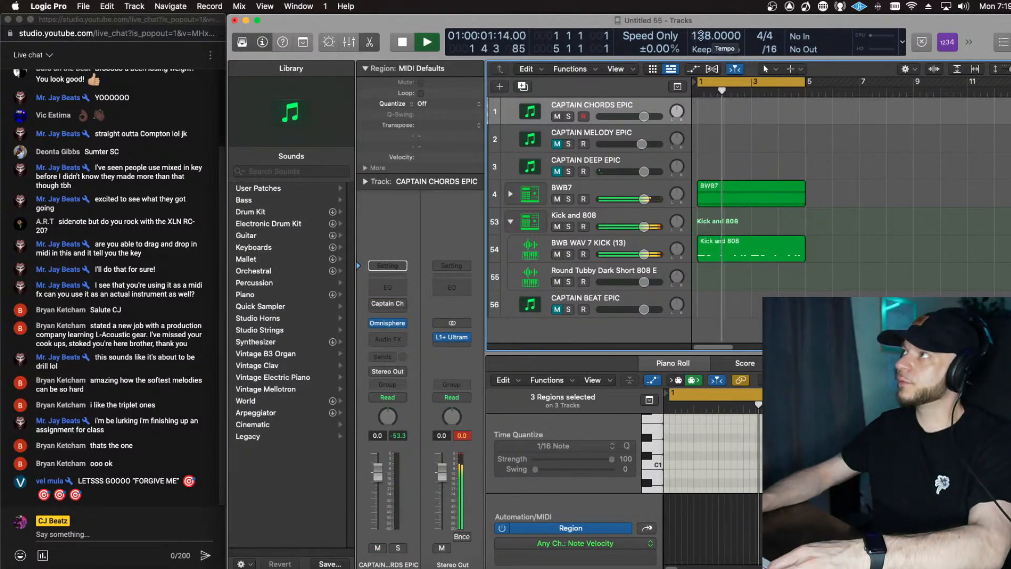
drag(694, 37, 694, 25)
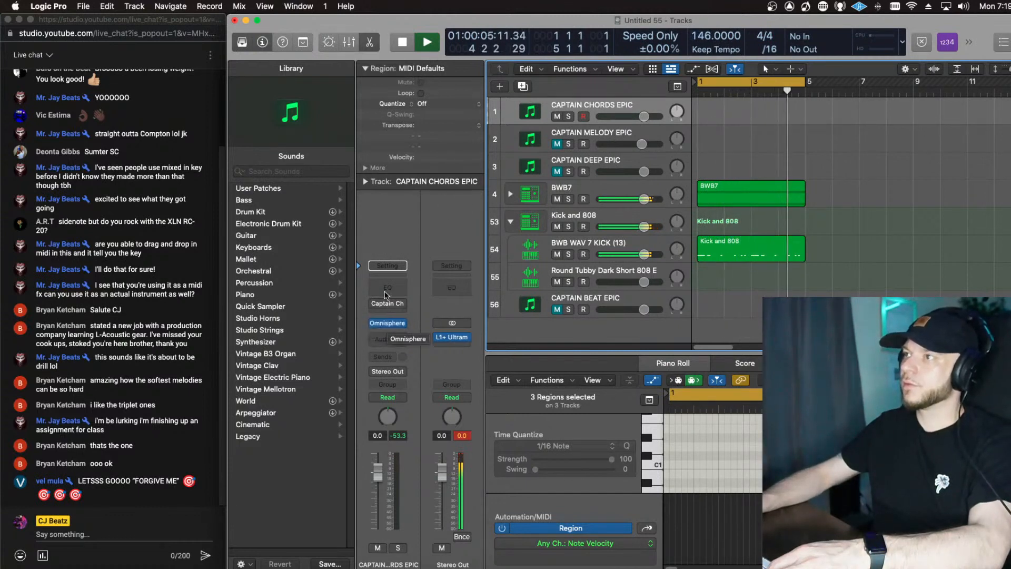
Step: Remove the MIDI effect from the CAPTAIN CHORDS EPIC track and insert a fresh Captain Chords Epic instance from Mixed In Key
click(402, 304)
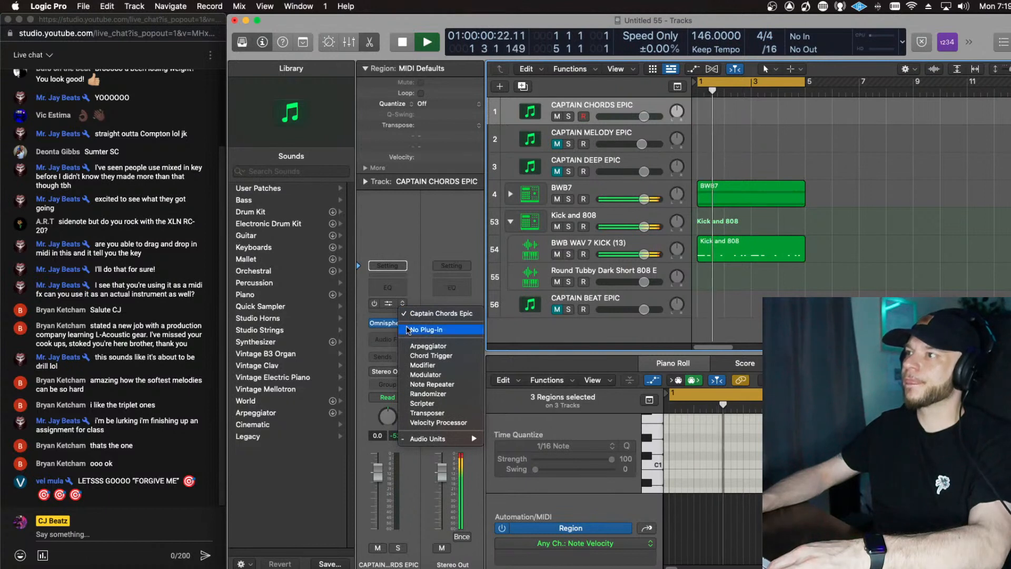
click(421, 329)
click(401, 308)
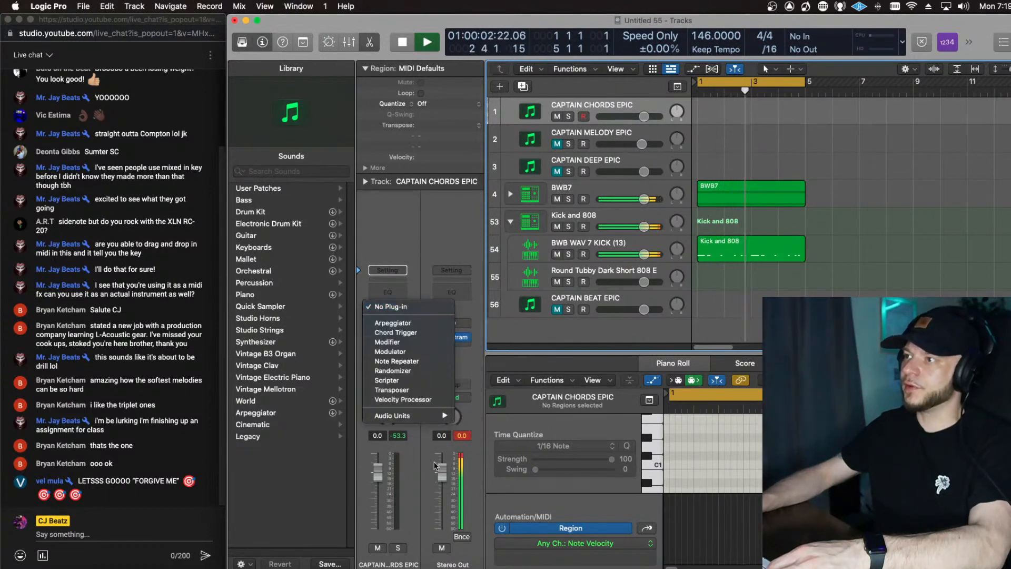
mouse_move(400, 416)
mouse_move(521, 483)
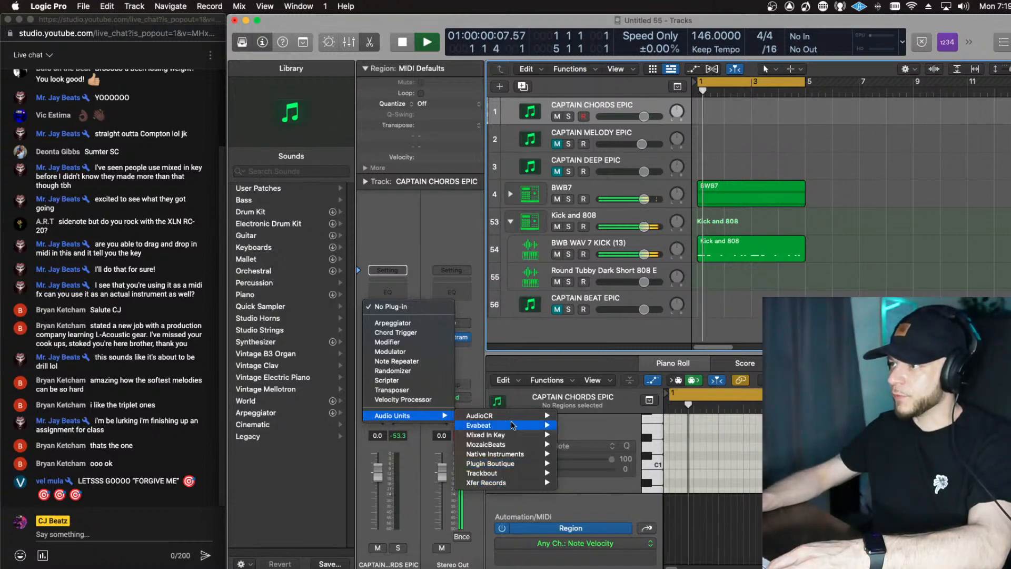
mouse_move(527, 435)
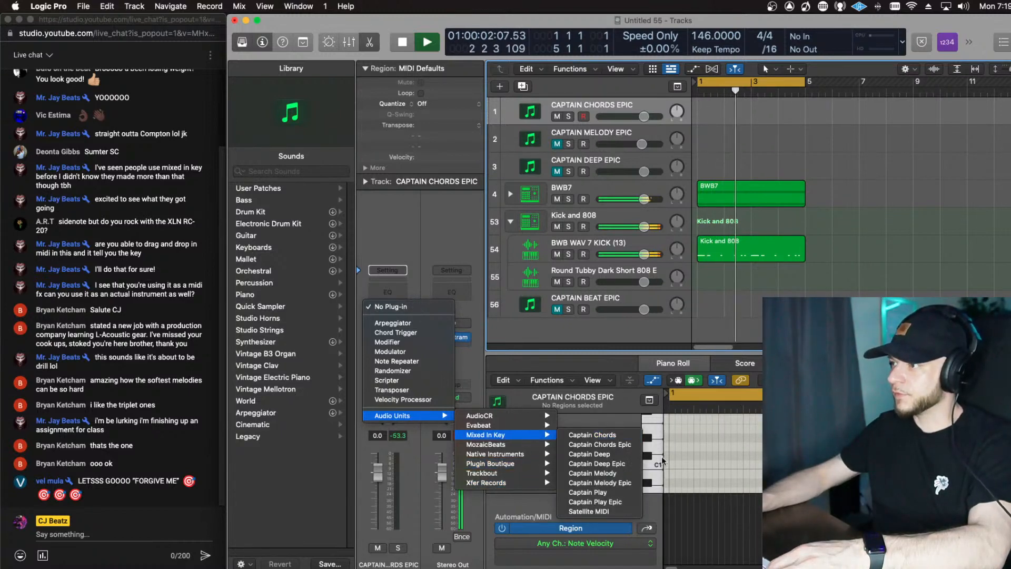
click(600, 444)
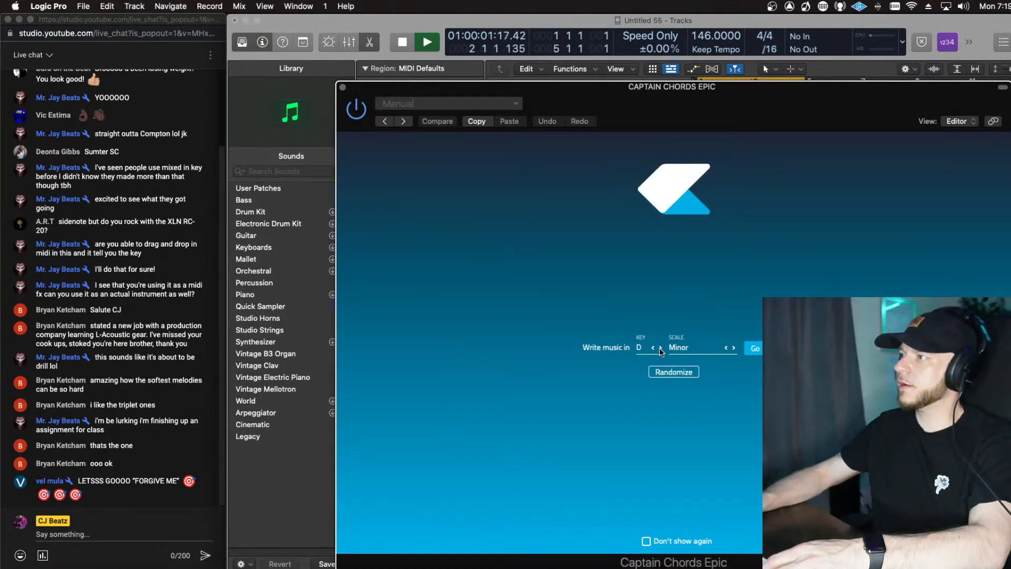
Step: Set the Captain Chords key to E♭ minor and generate a Top Chords progression from the Top 20 bank
click(660, 348)
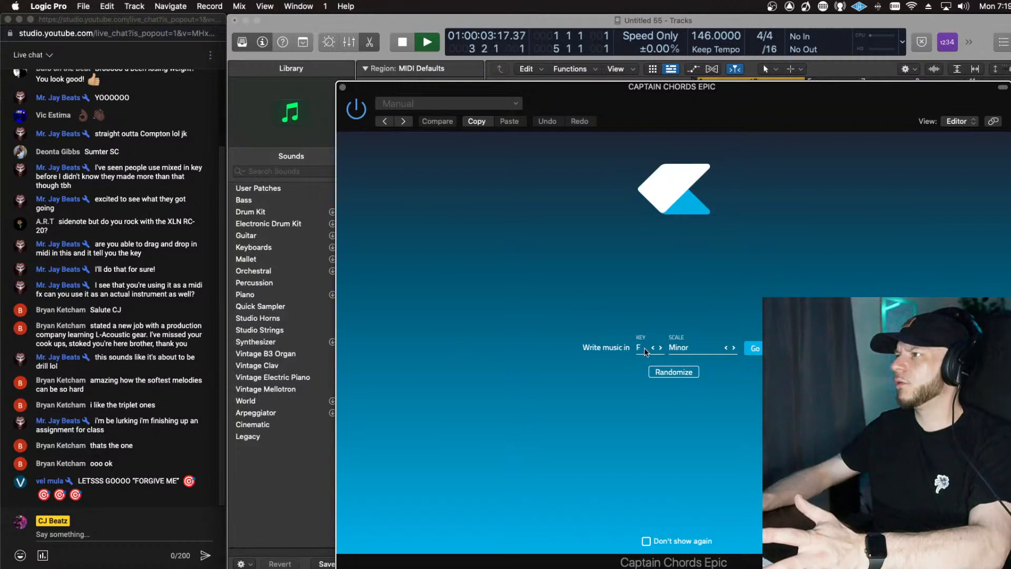
click(654, 348)
click(654, 349)
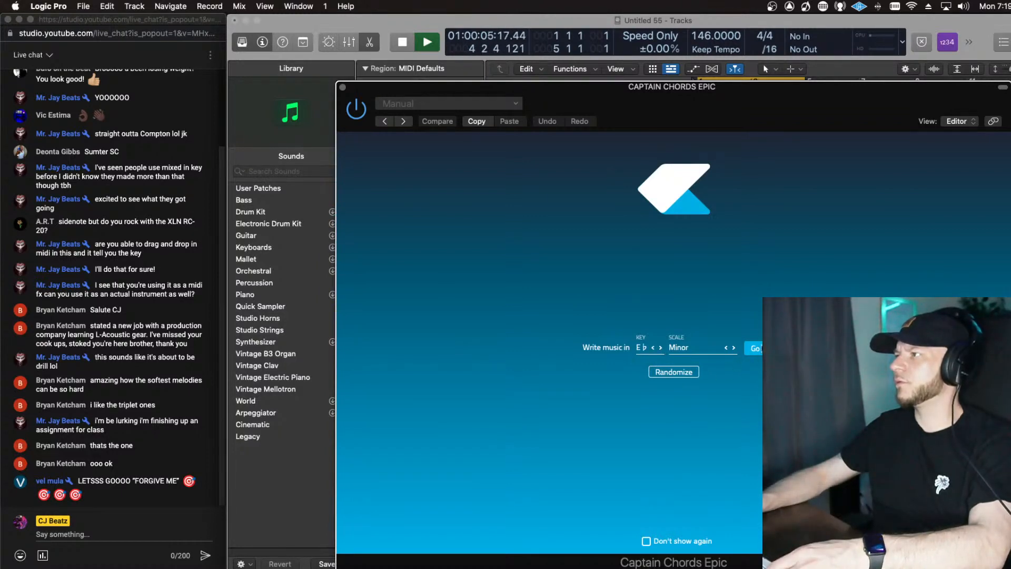
click(761, 348)
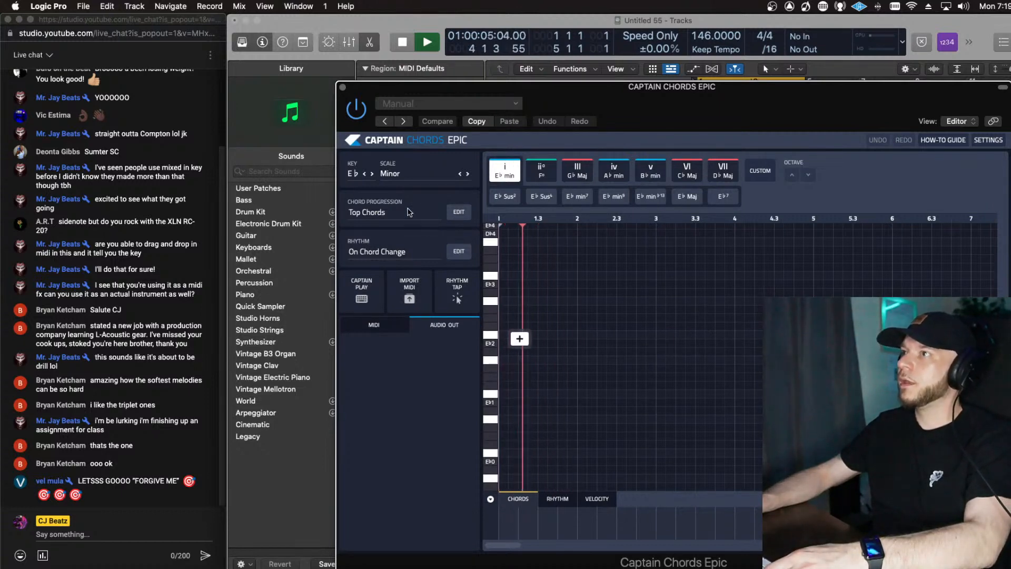
click(459, 213)
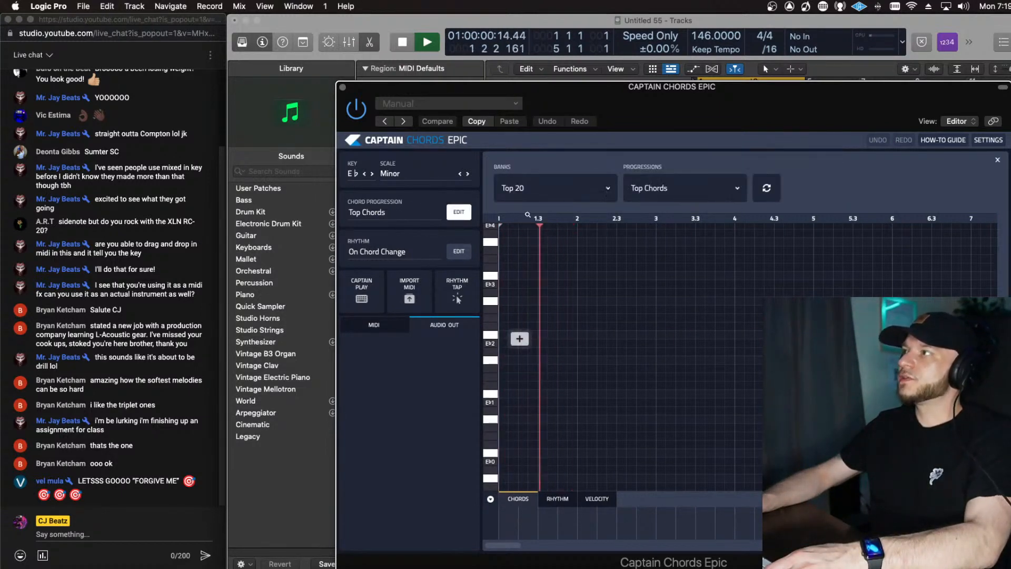
click(766, 189)
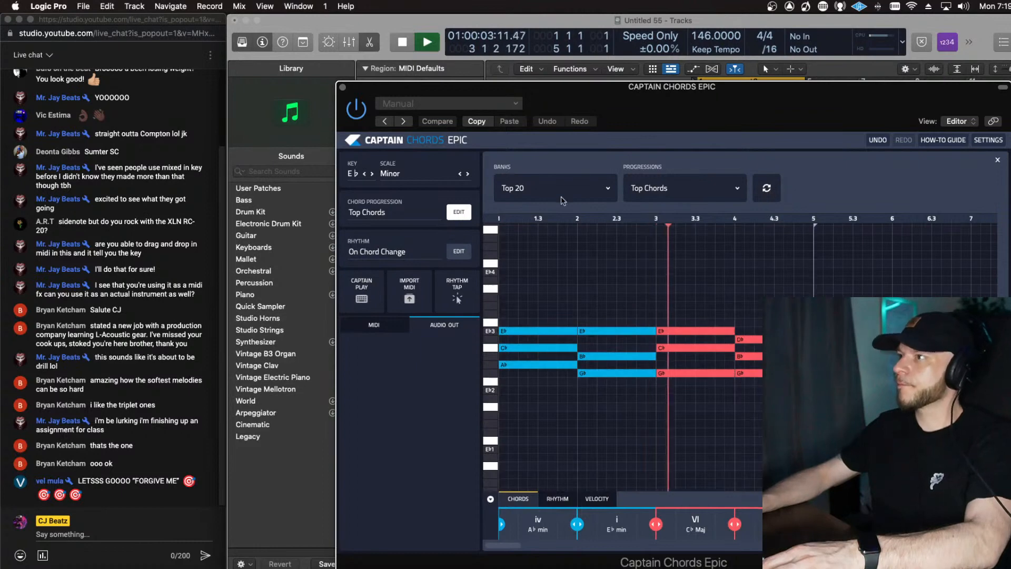
Step: Open Omnisphere on the CAPTAIN CHORDS EPIC track and filter its patch browser to the Bells and Vibes category
drag(665, 93, 876, 39)
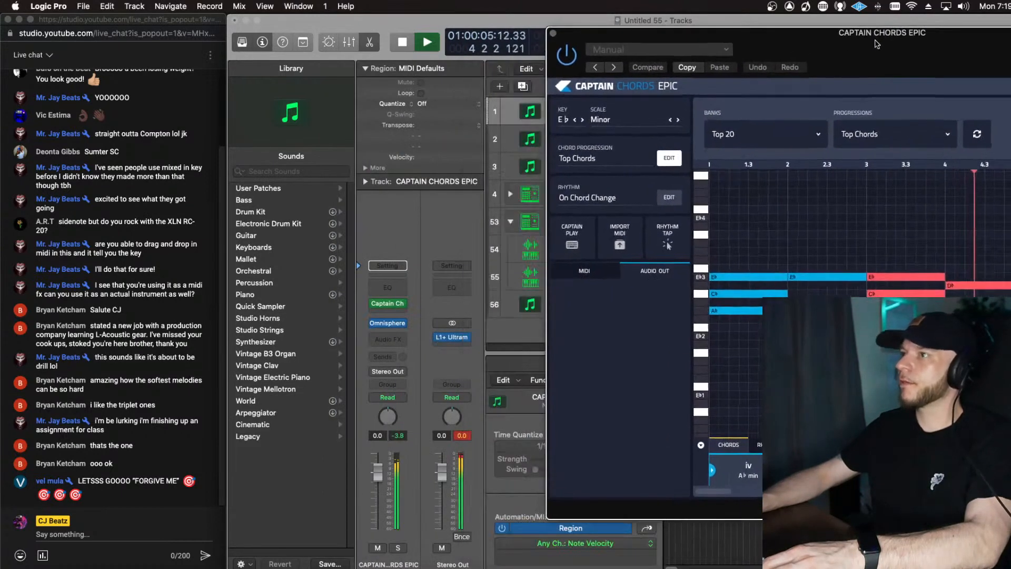
click(390, 324)
drag(585, 495, 653, 76)
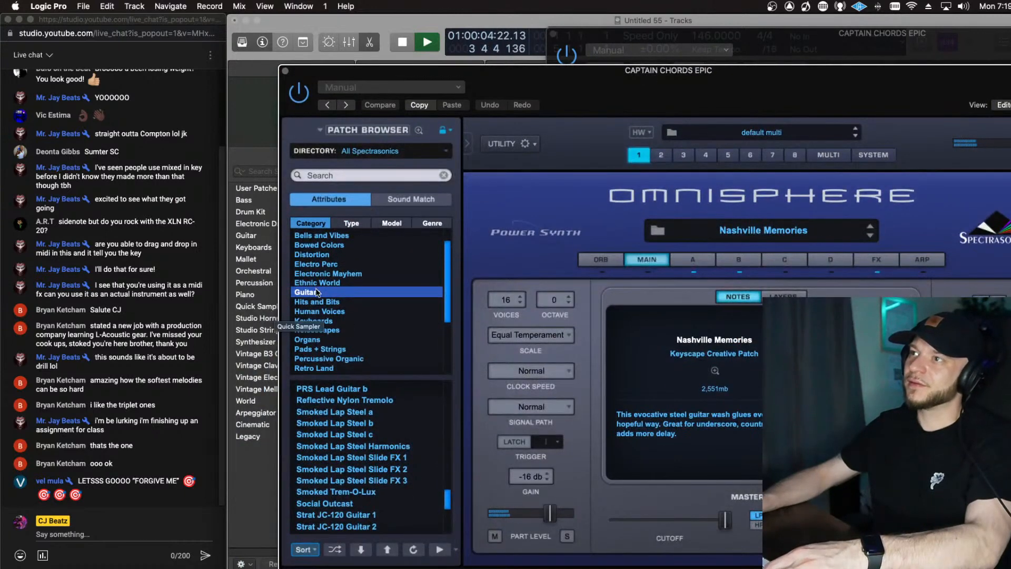
scroll(320, 289, up, 2)
click(328, 264)
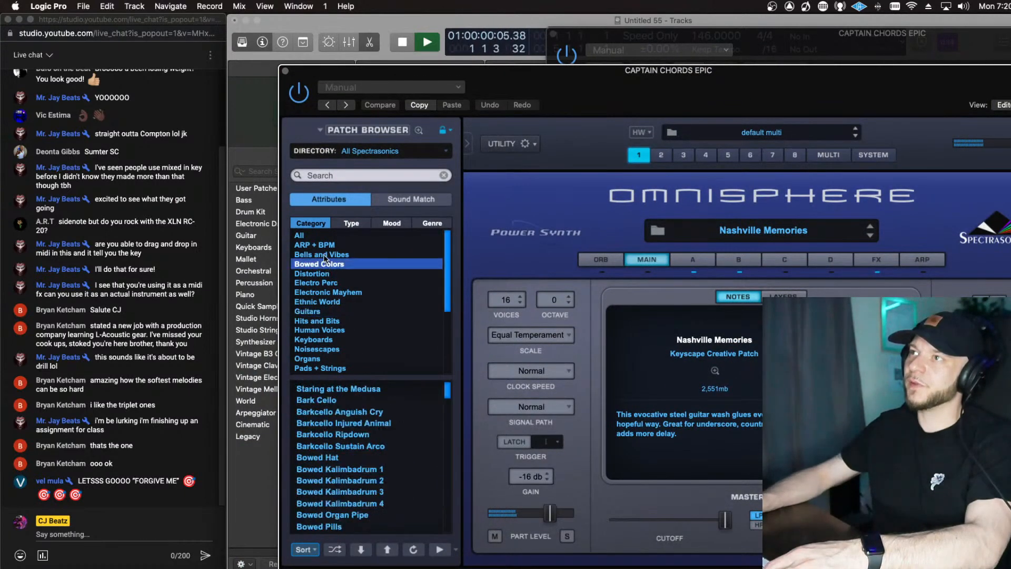
click(325, 255)
Step: Audition the Belloscillations and Childish Noisebell patches, load Dimensional Vibralimba for the chords, and close Omnisphere
click(320, 401)
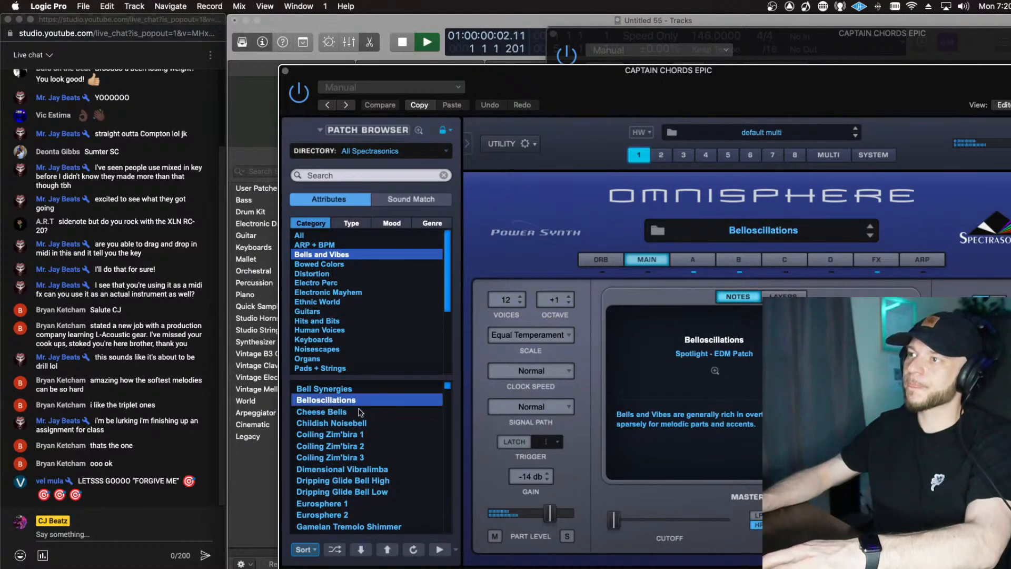
click(342, 422)
key(space)
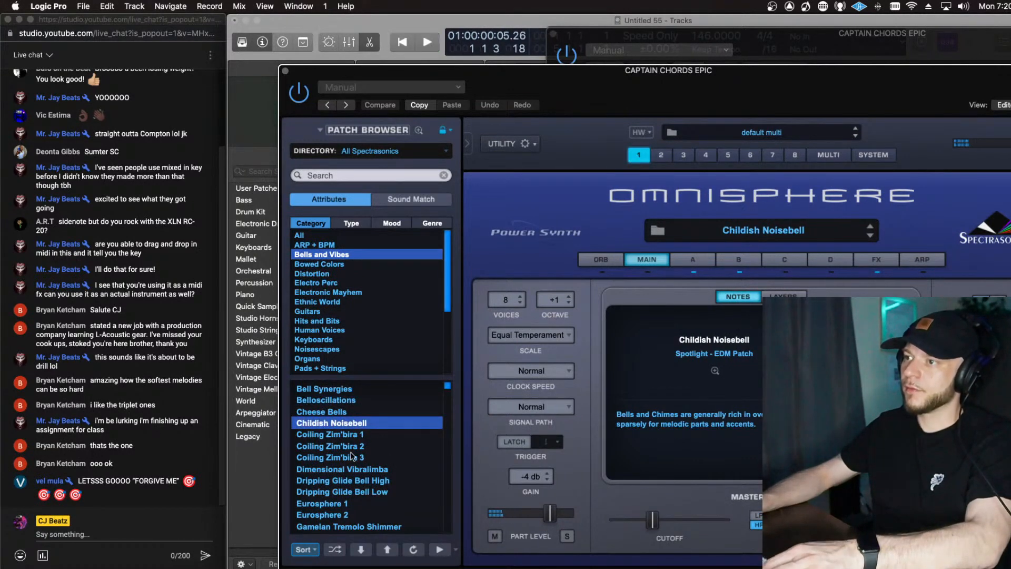
click(347, 469)
key(space)
scroll(347, 442, down, 2)
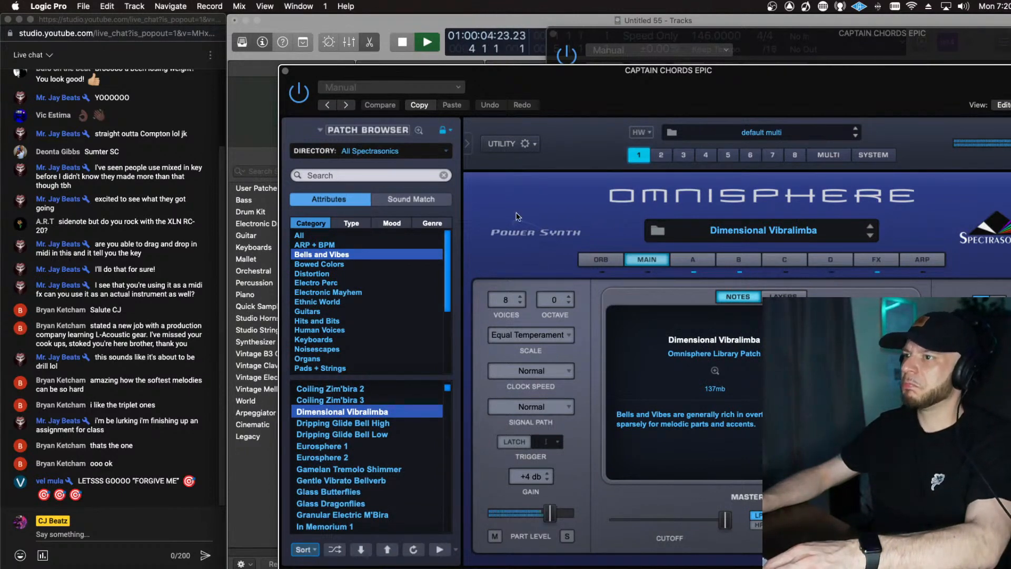
click(286, 72)
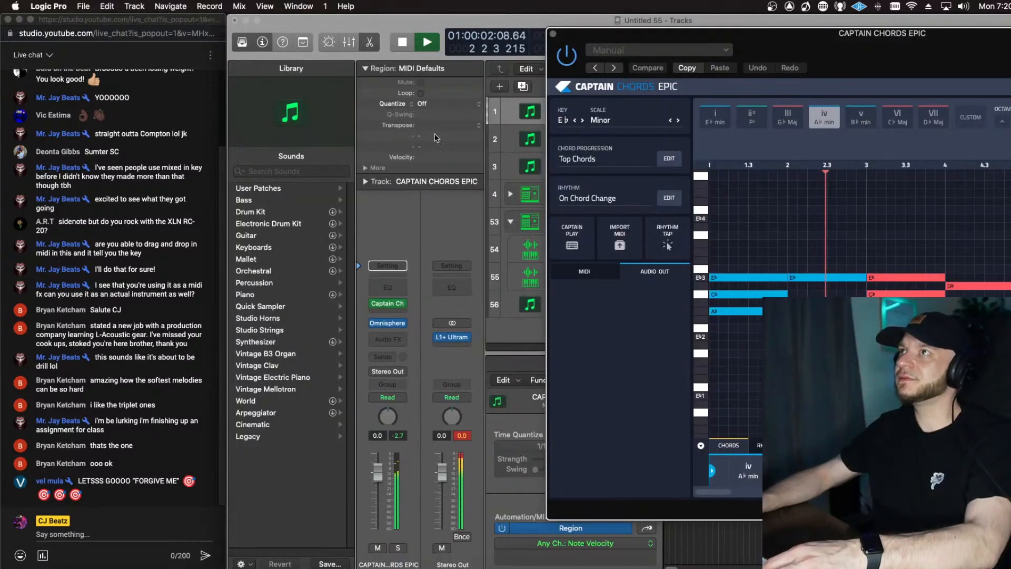
Step: Open the Captain Chords rhythm settings and choose the Top 20 / Hyperpop rhythm bank
drag(845, 50, 583, 50)
drag(623, 80, 675, 74)
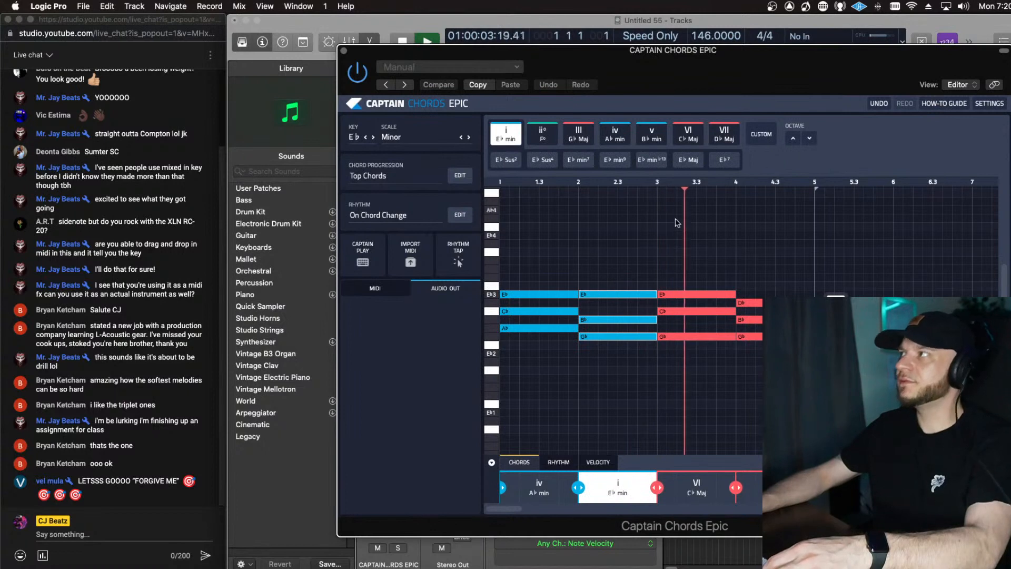
click(460, 215)
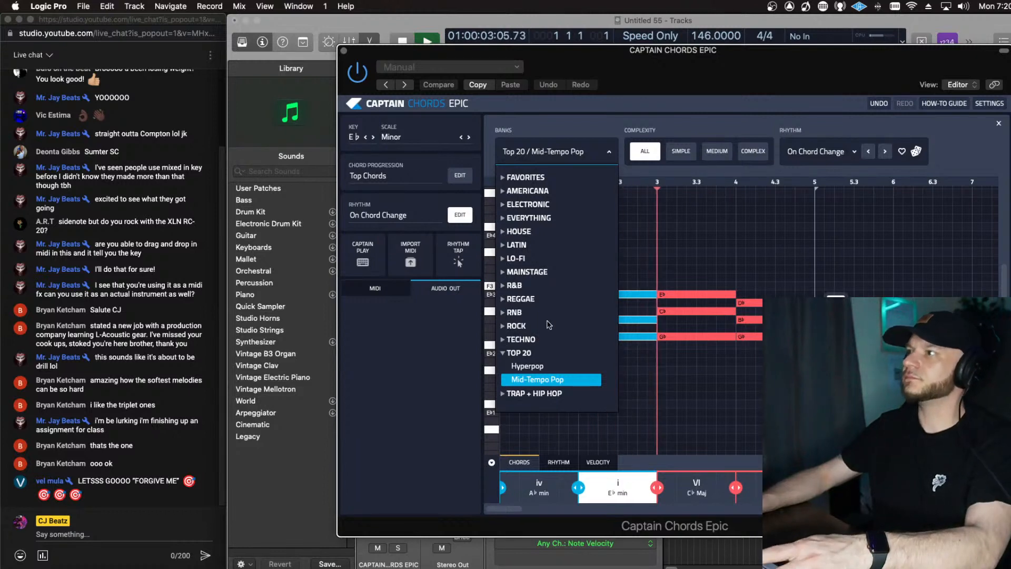
click(527, 366)
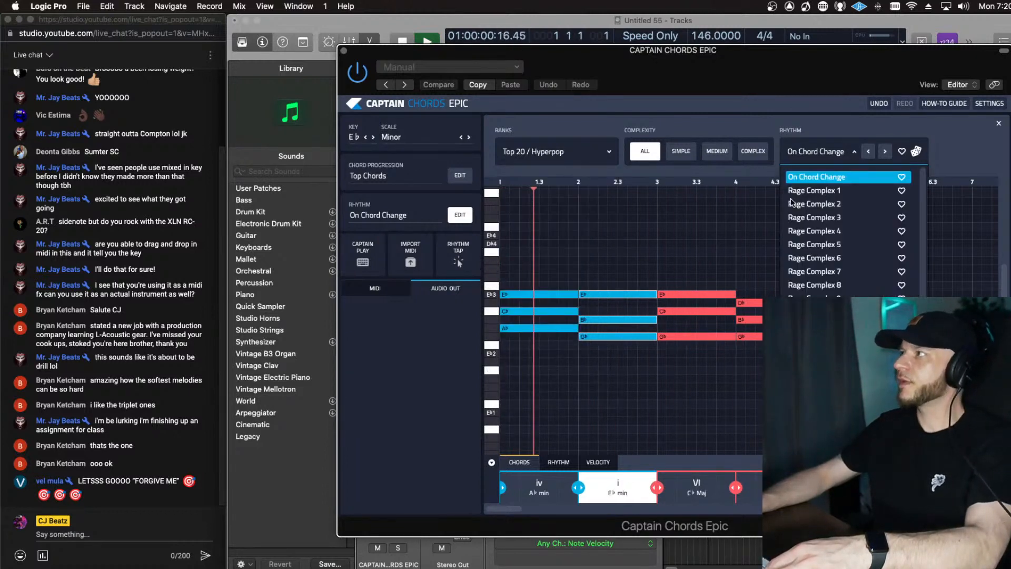
Step: Audition the Rage Complex 1 through Rage Complex 7 rhythms on the chord progression
click(827, 194)
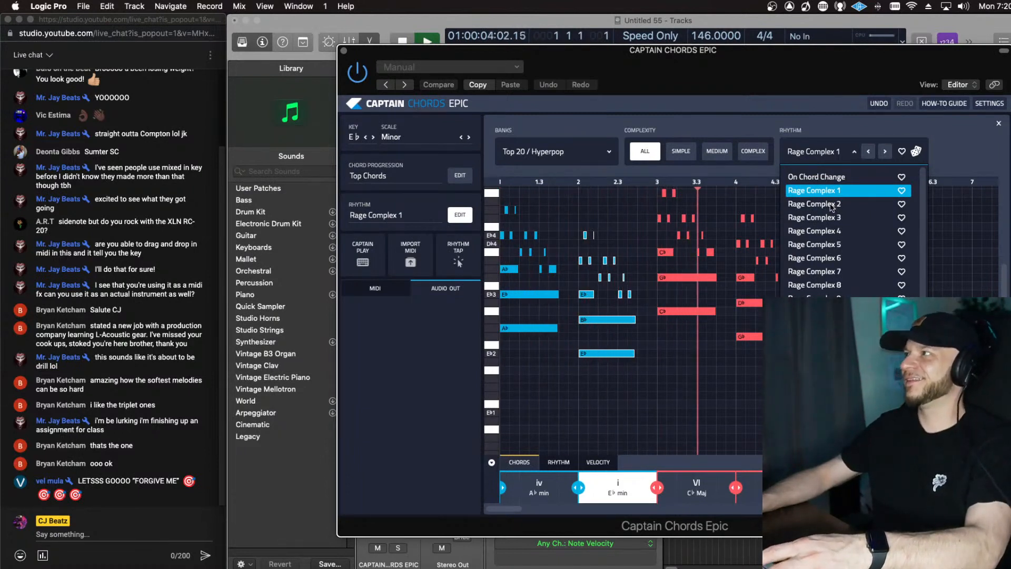
click(831, 205)
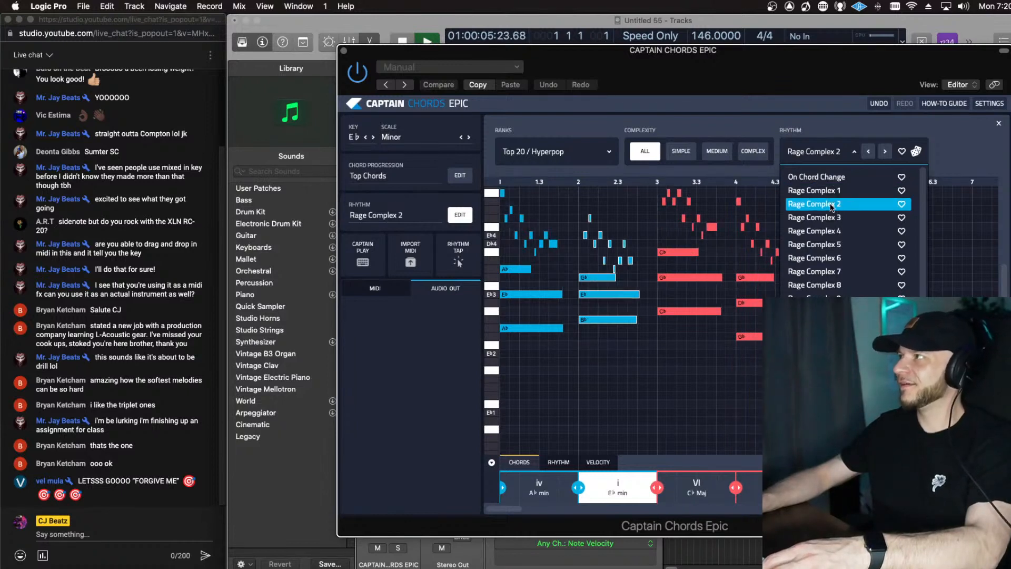
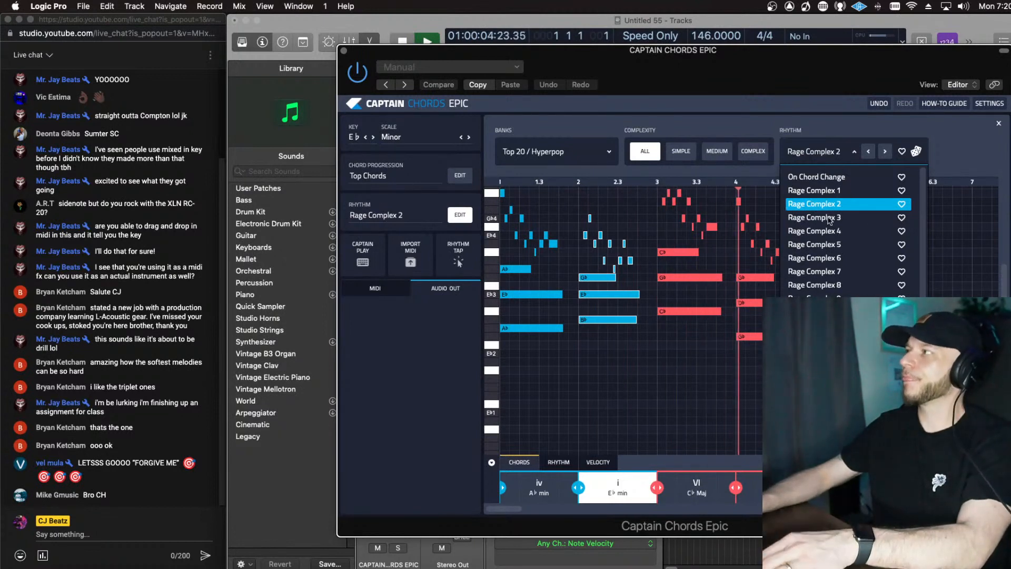
click(817, 218)
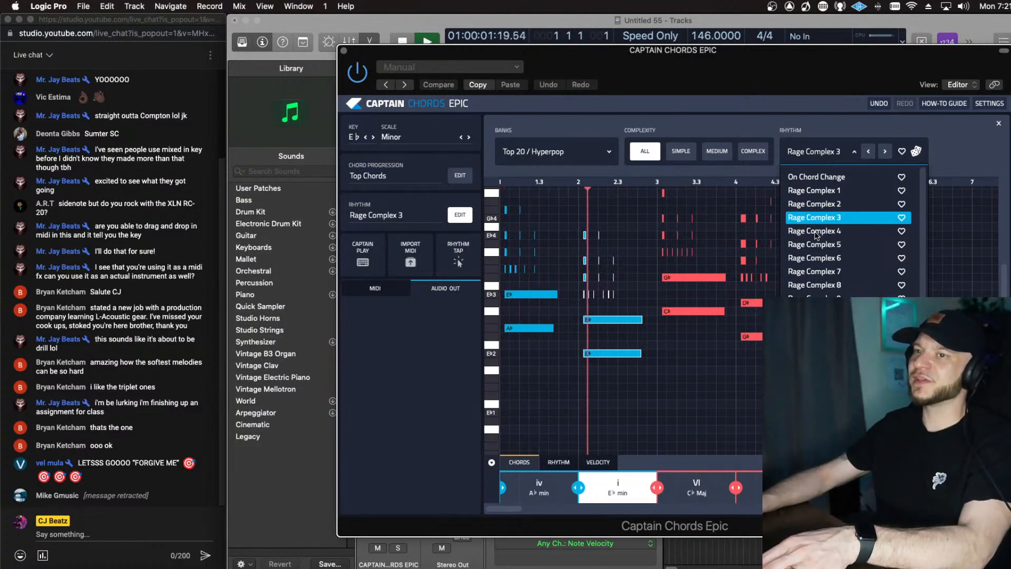
click(820, 234)
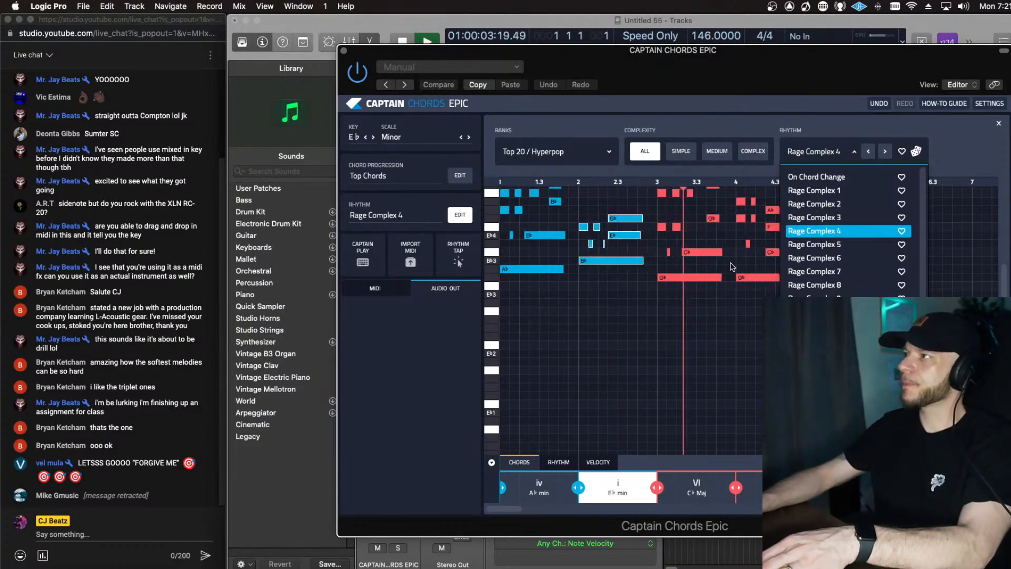
scroll(688, 338, up, 4)
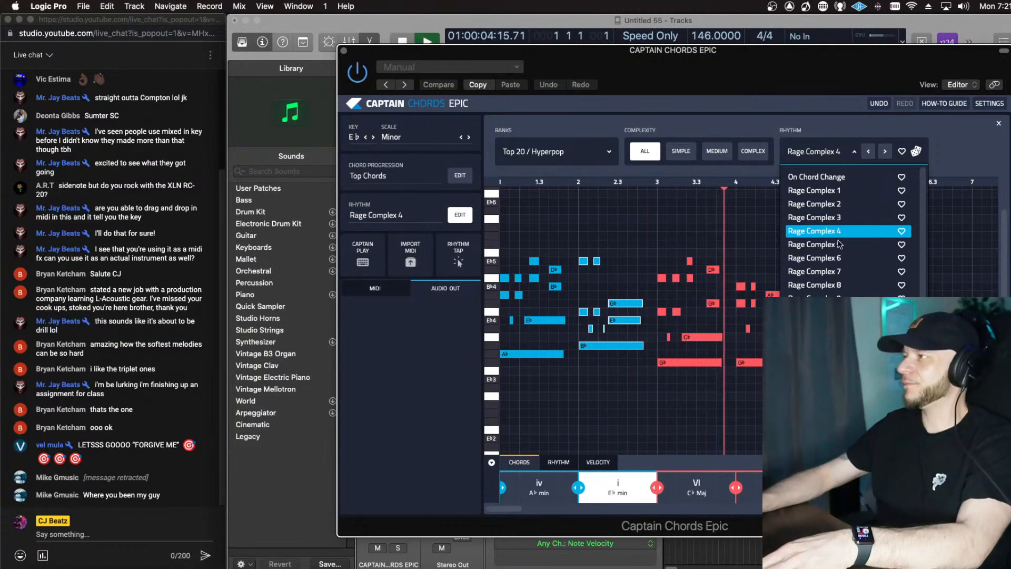
click(830, 245)
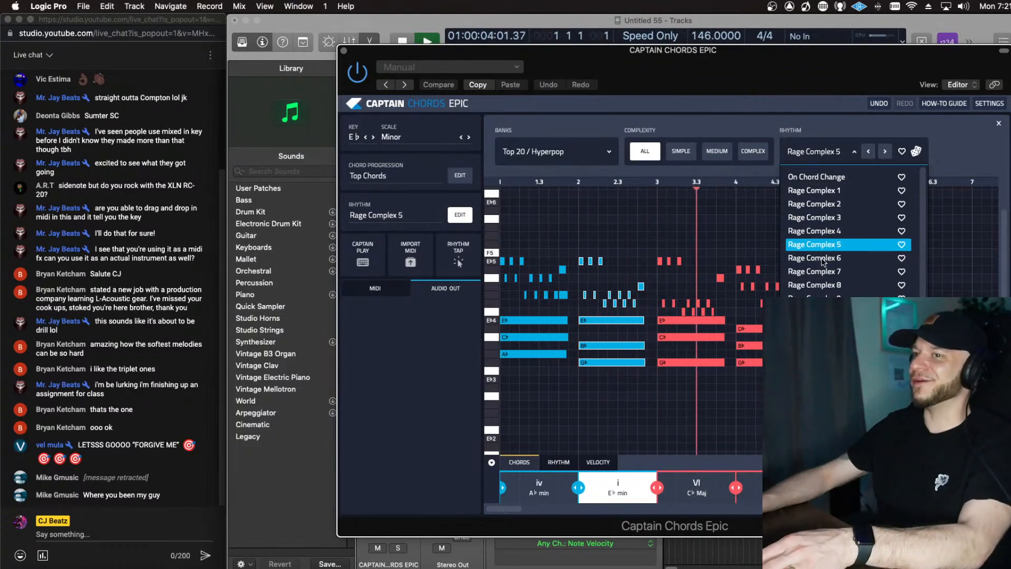
click(822, 259)
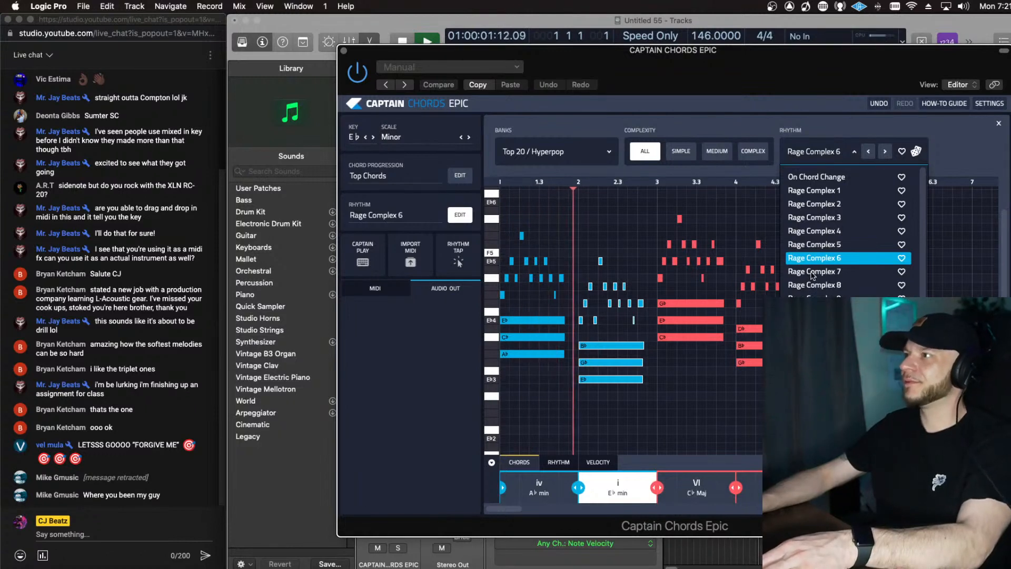
click(813, 273)
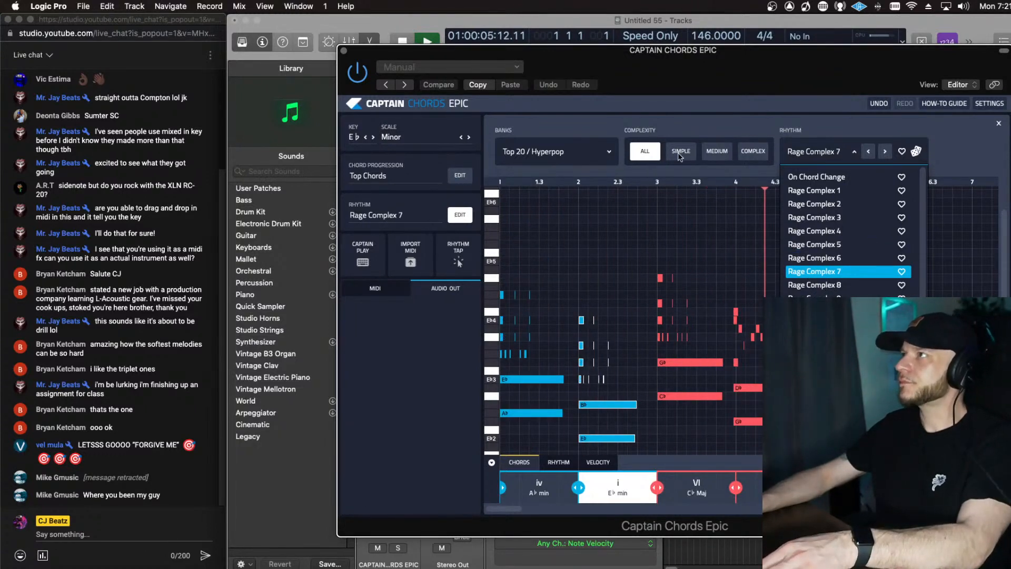
Step: Compare the Simple and Complex rhythm groups, and set the rhythm complexity to Medium
click(668, 116)
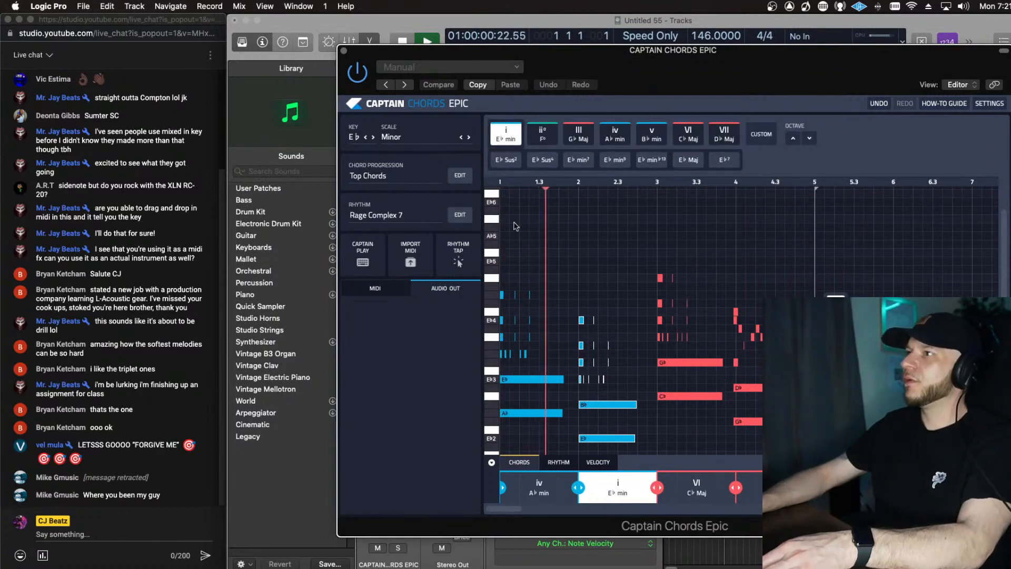
click(410, 207)
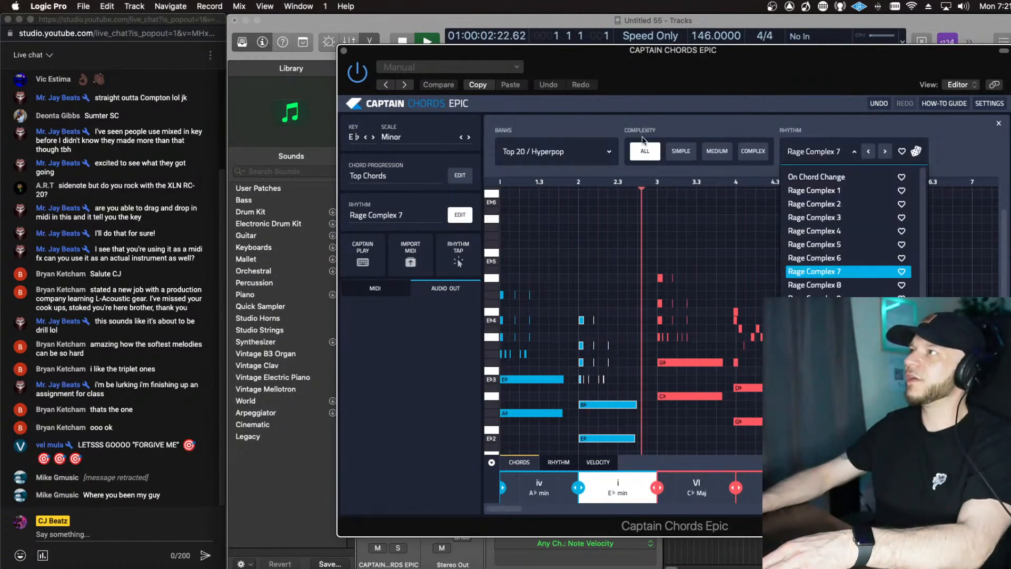
click(680, 157)
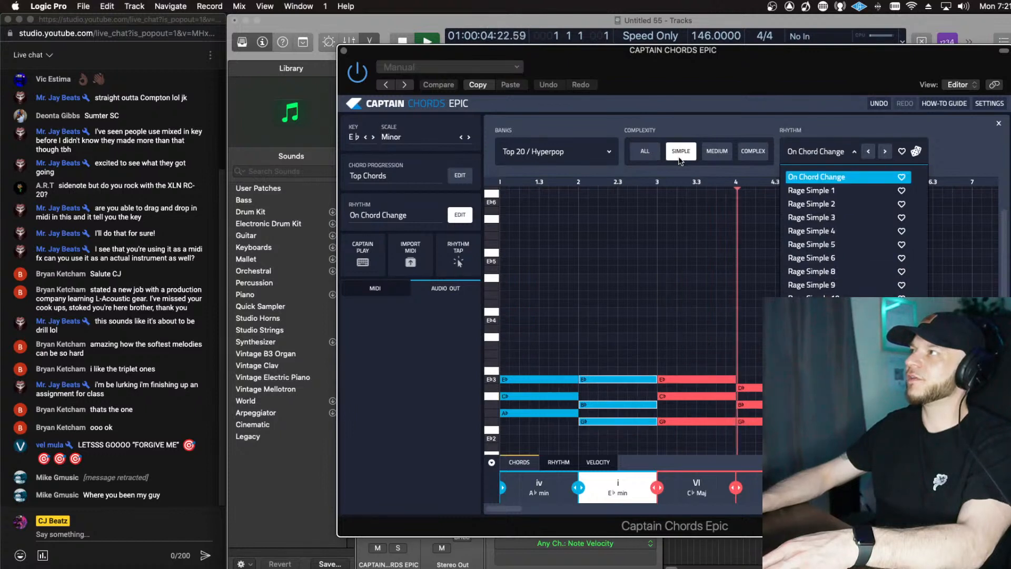
click(717, 151)
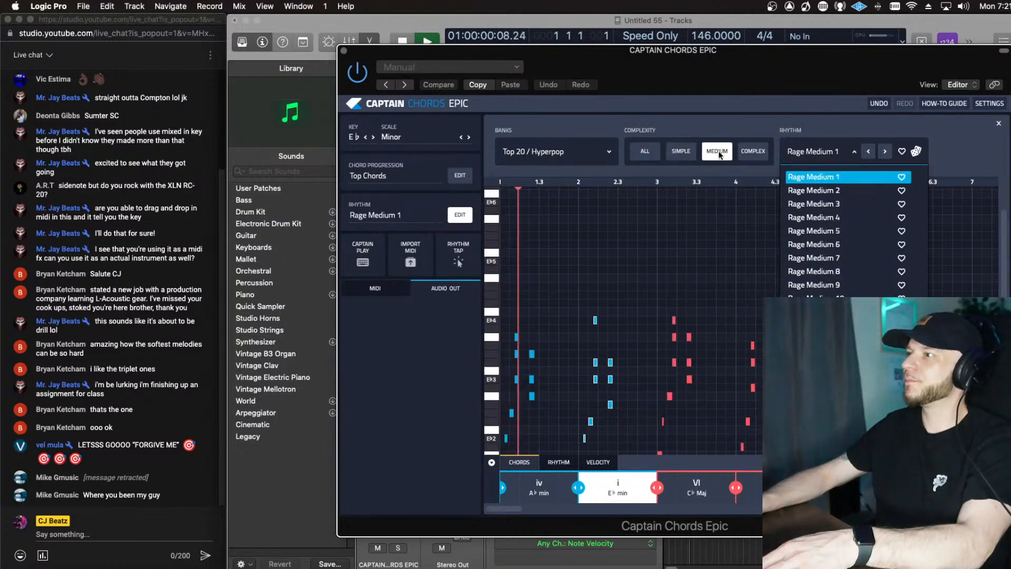
click(748, 152)
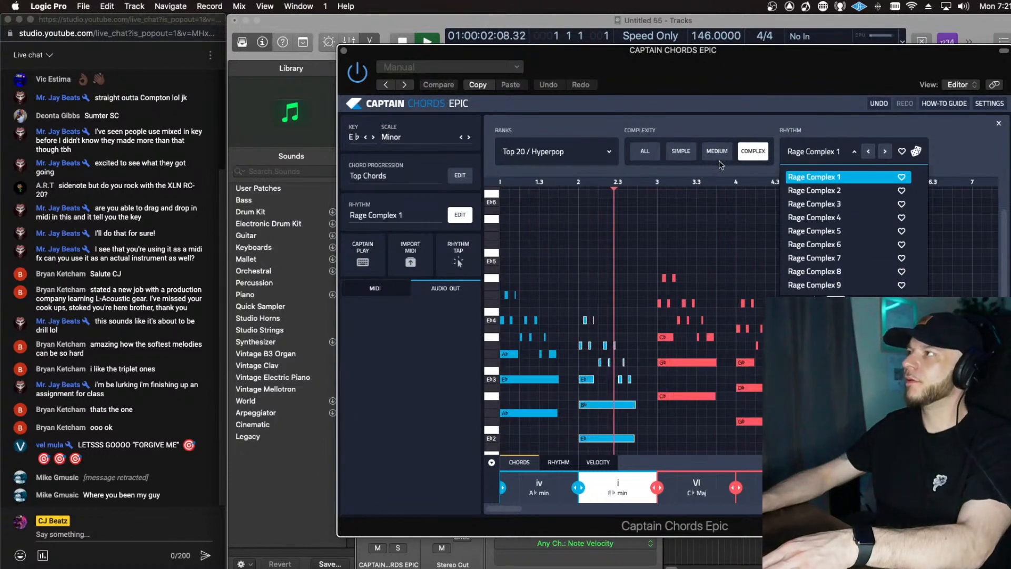
click(712, 151)
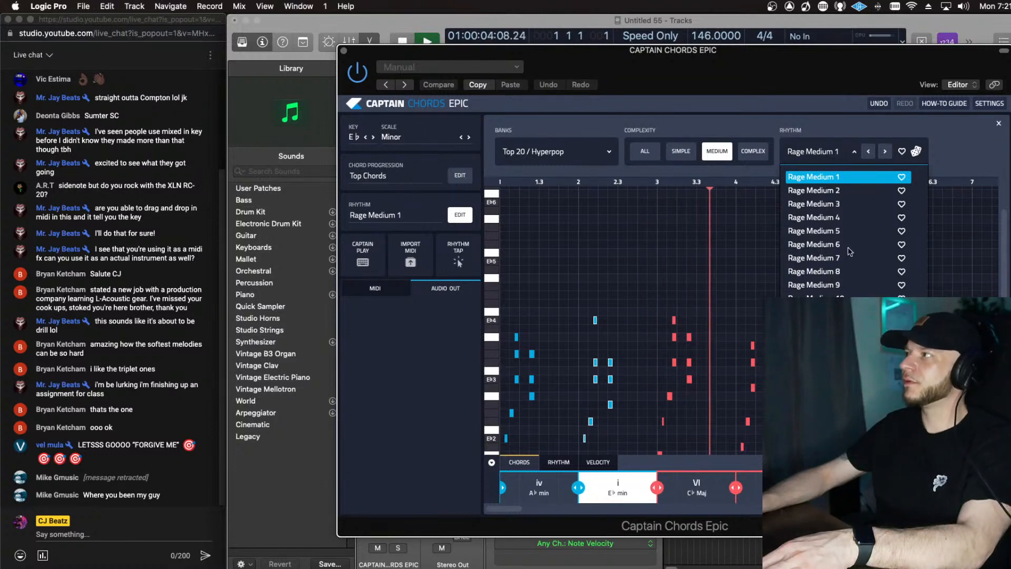
Step: Audition the Rage Medium rhythms 2, 3, 4, 6, 7 and 8 on the chord progression
click(816, 191)
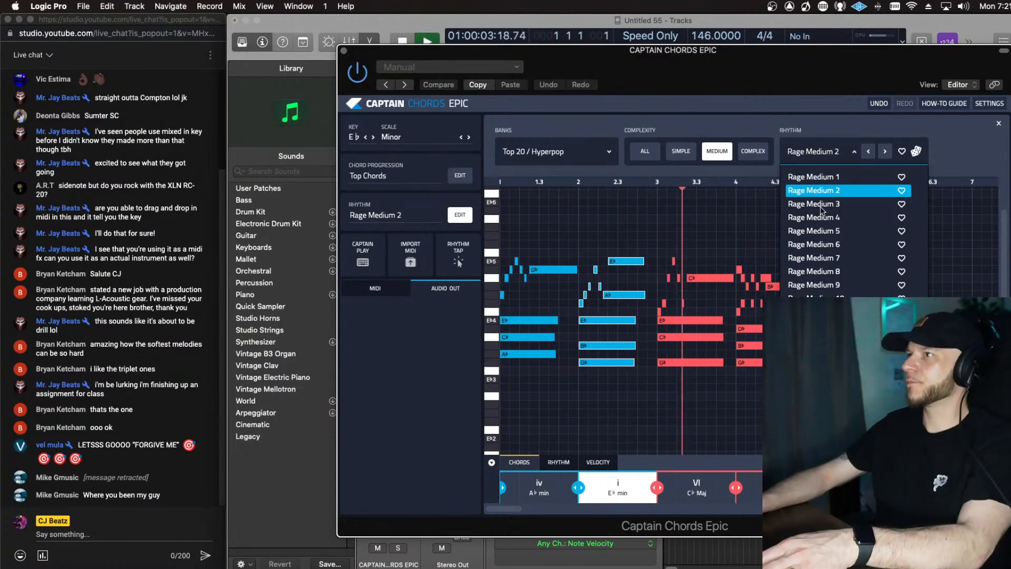
click(821, 207)
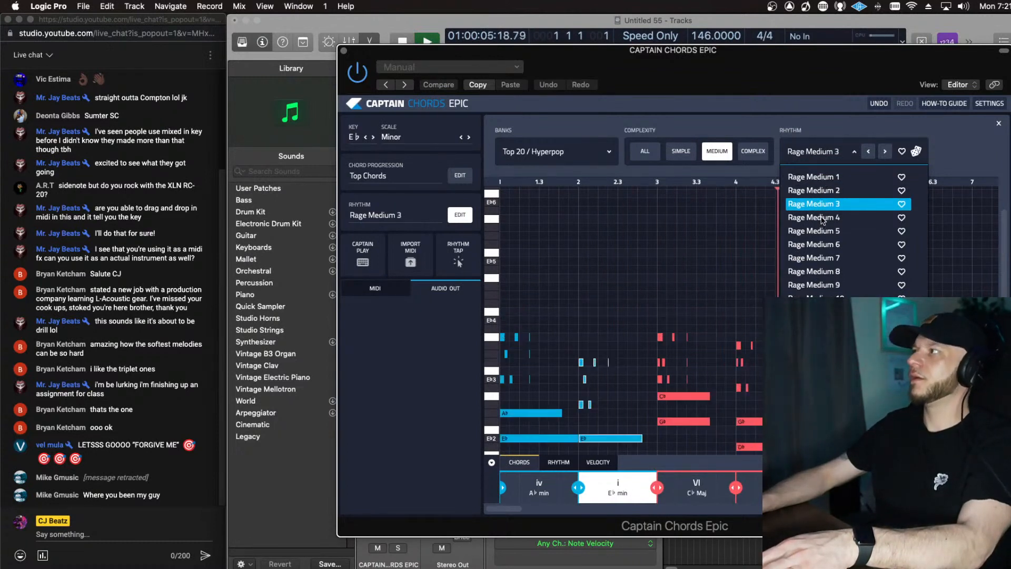
click(823, 218)
click(822, 245)
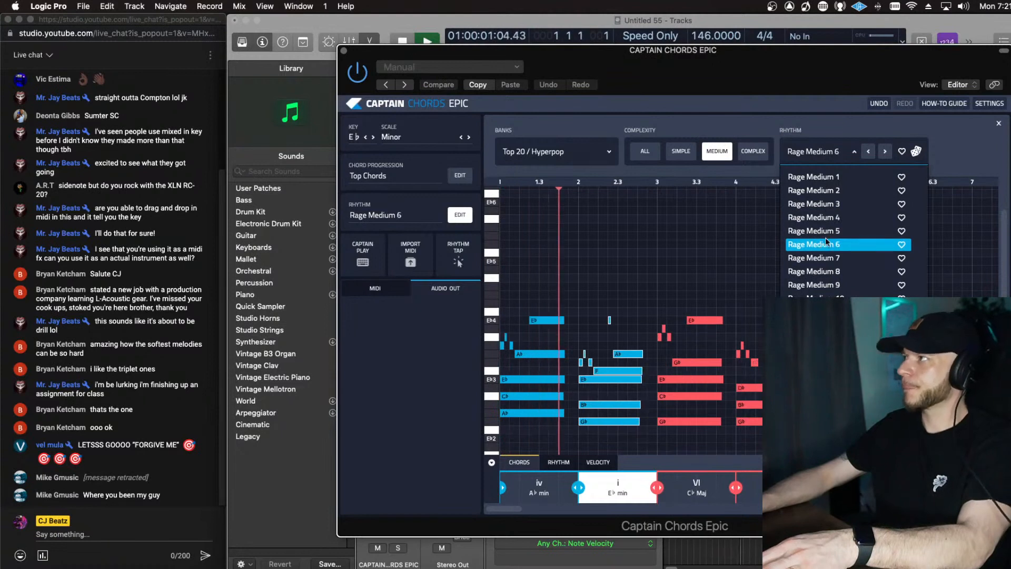
click(821, 258)
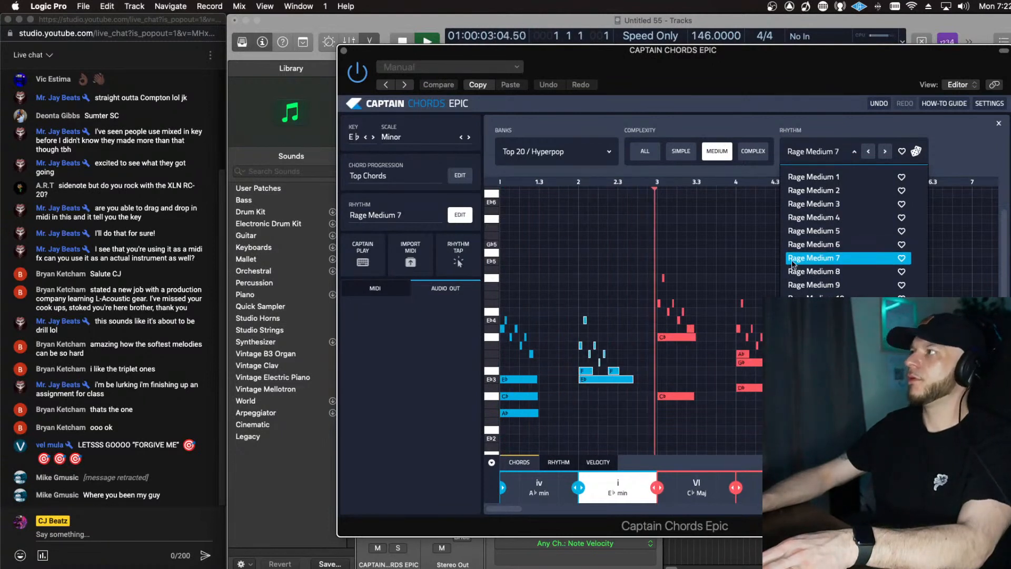
click(832, 272)
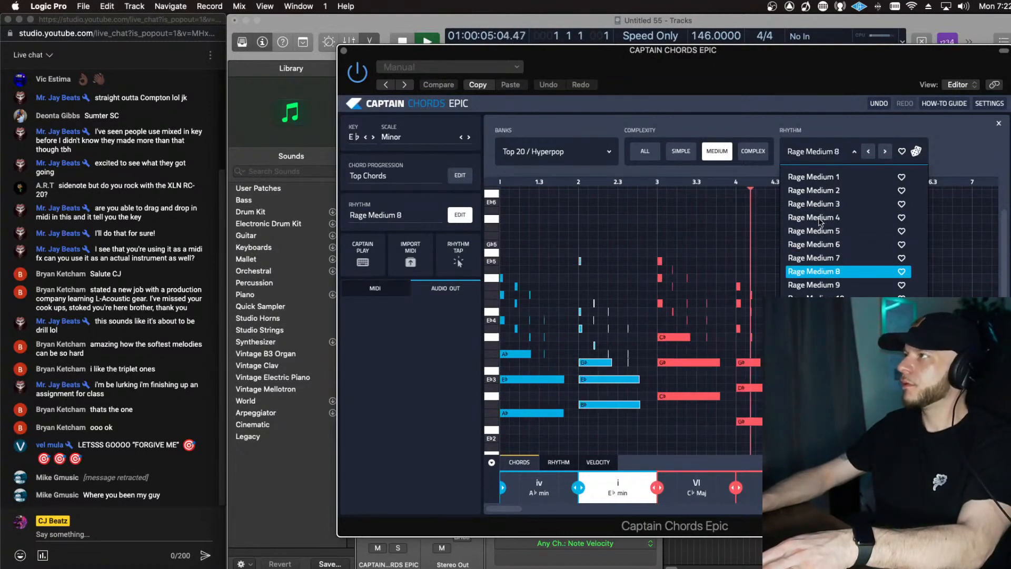
Step: Switch the rhythm bank to R&B / Neo Soul and apply the RnB 2 rhythm to the chords
click(595, 157)
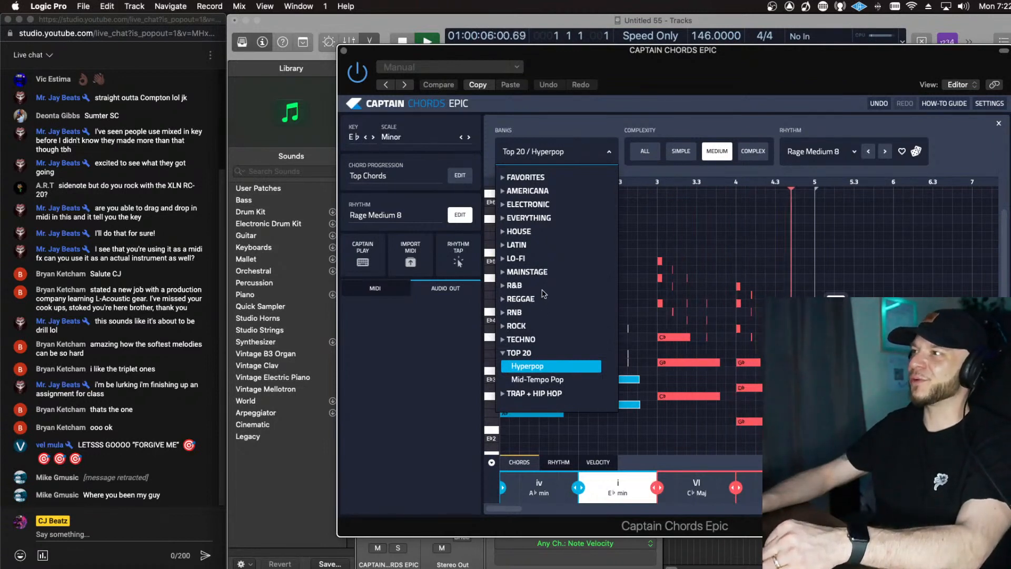
click(514, 285)
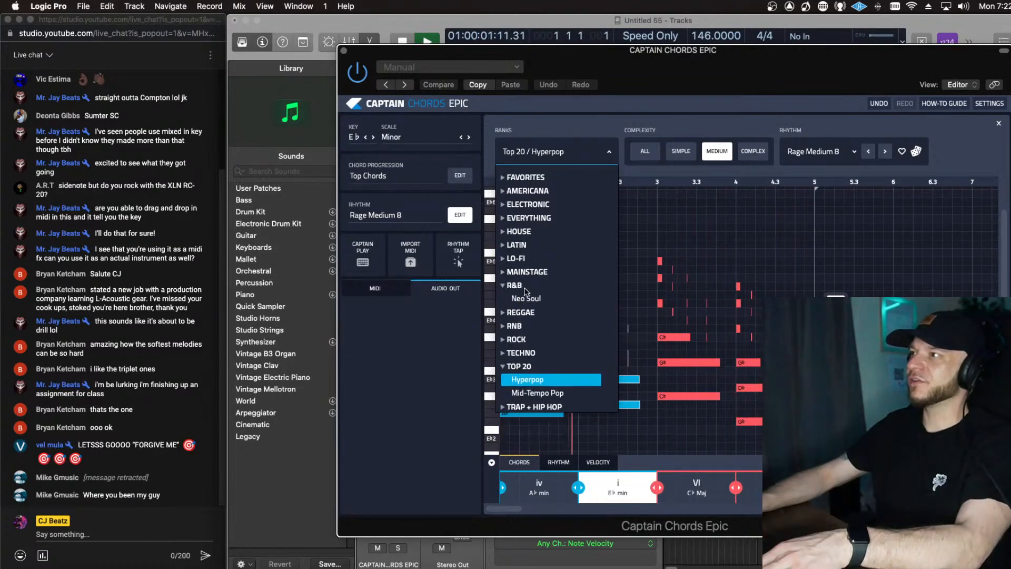
click(524, 298)
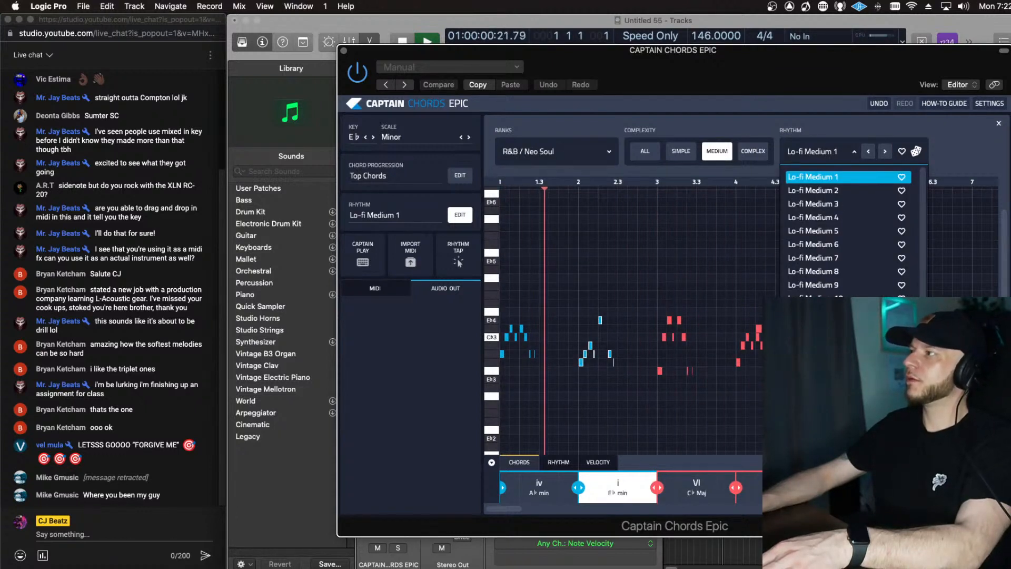
click(806, 338)
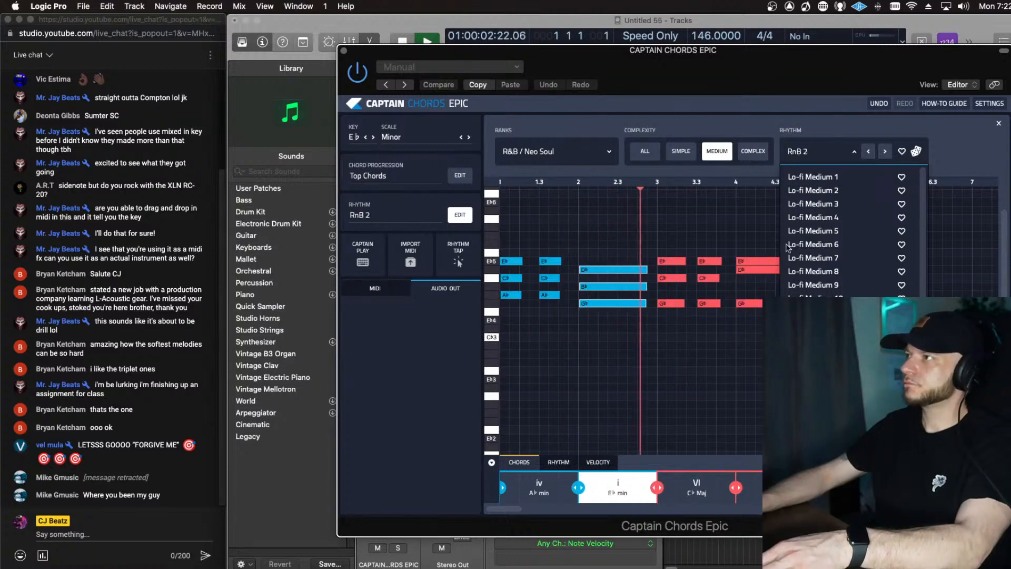
click(652, 38)
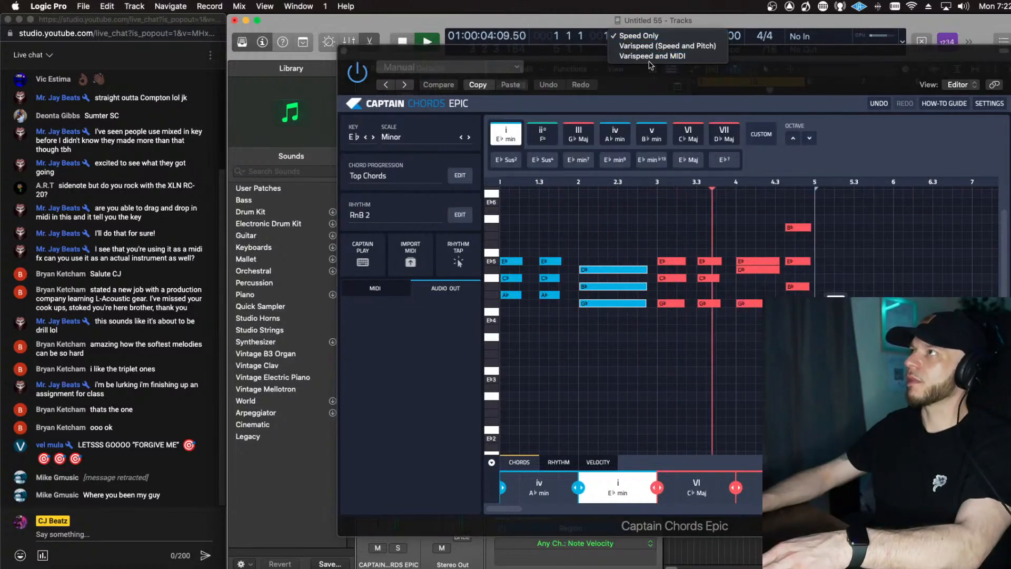
Step: Audition the RnB 10 and RnB 11 rhythms on the chord progression, and apply RnB 12
click(534, 64)
drag(568, 62, 546, 118)
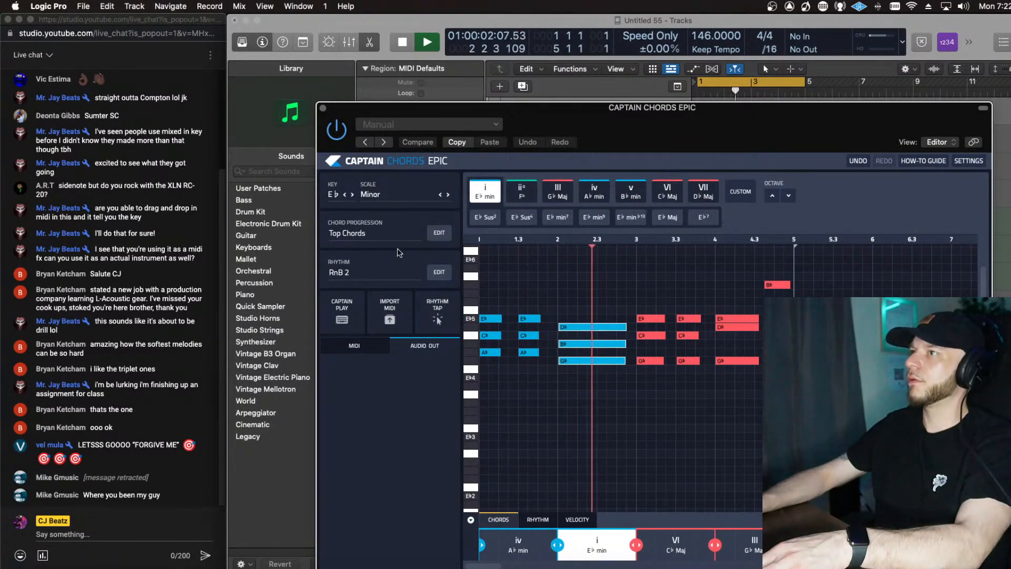
click(438, 277)
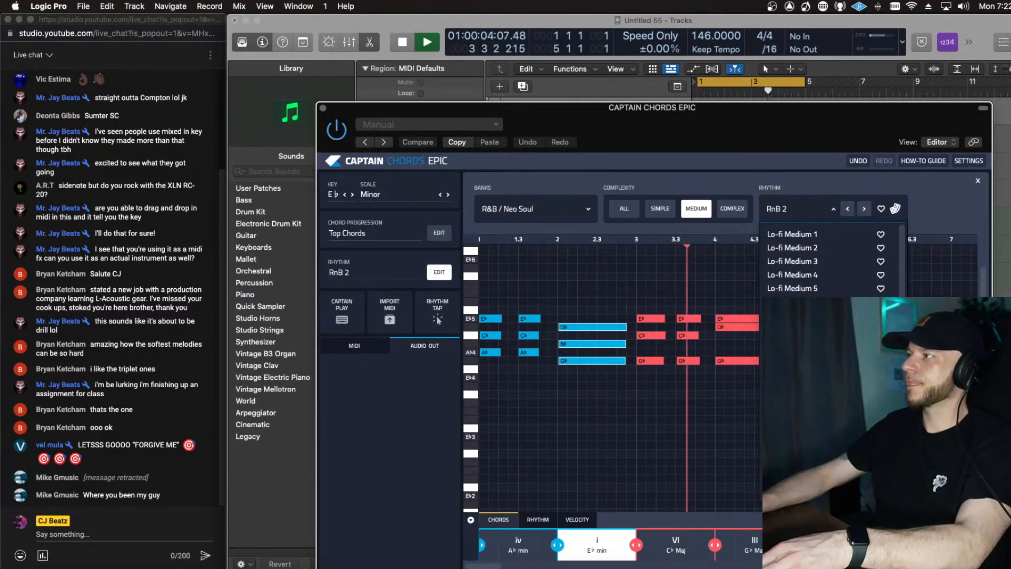
click(785, 369)
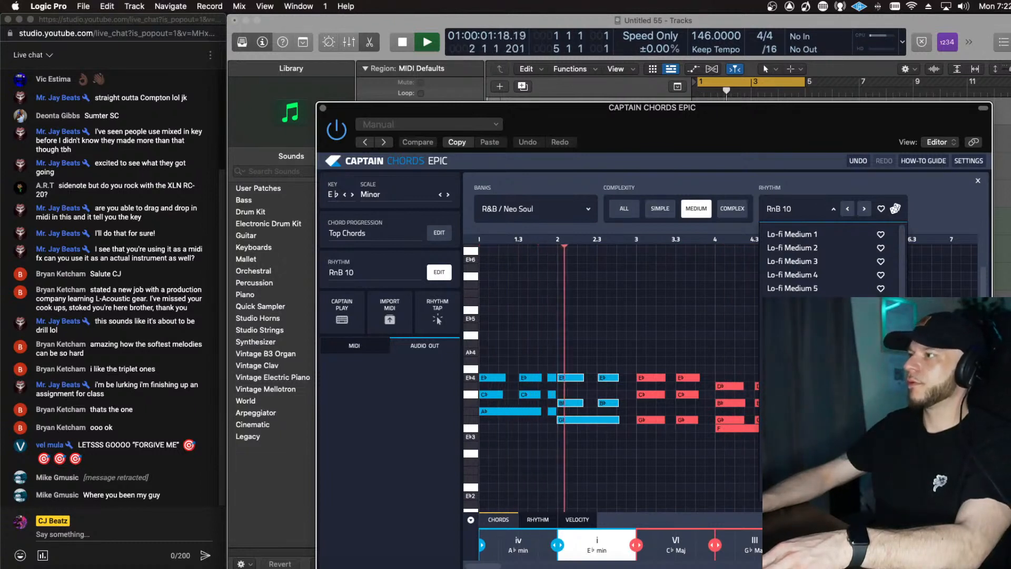
click(784, 382)
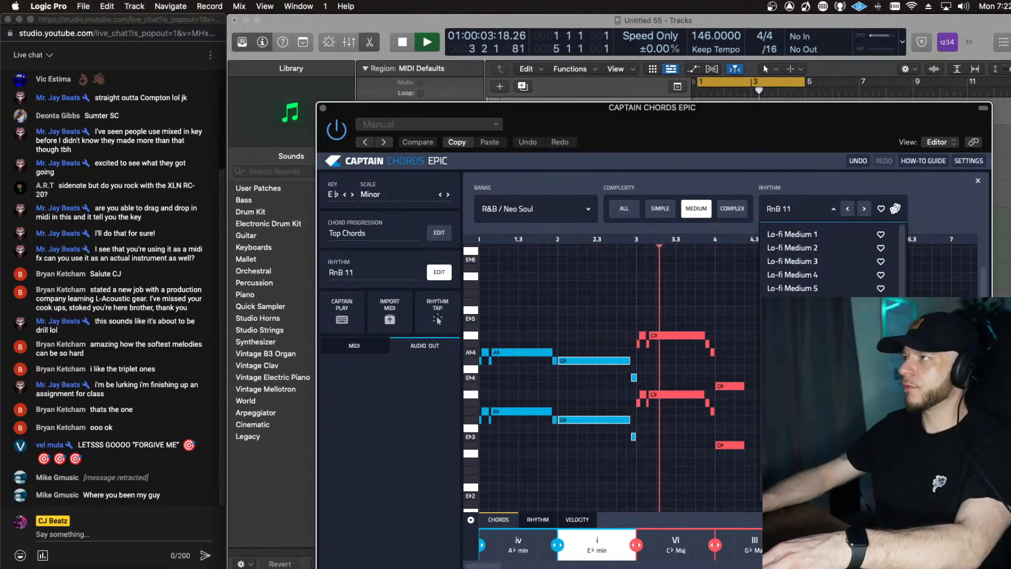
click(701, 94)
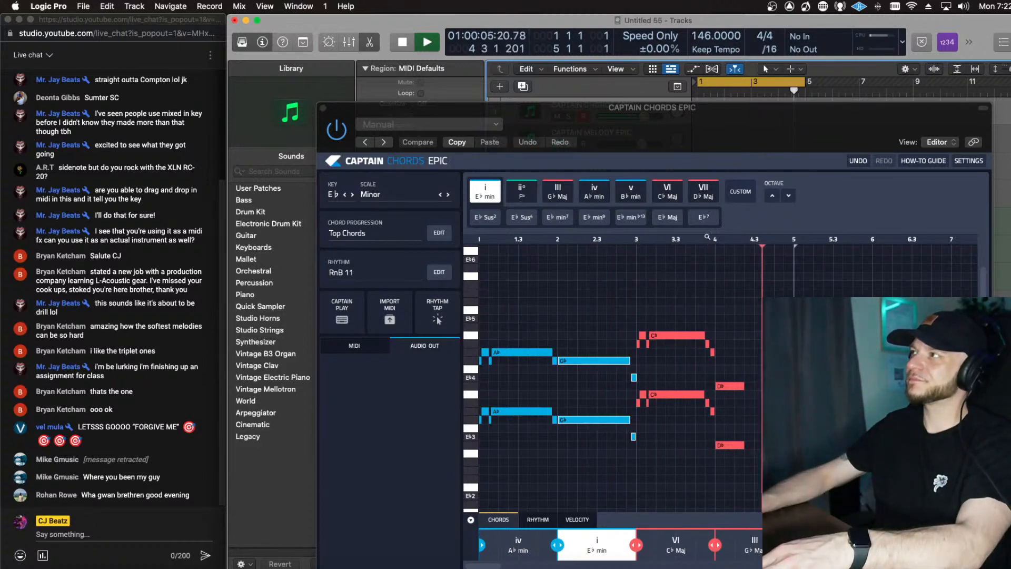
click(439, 271)
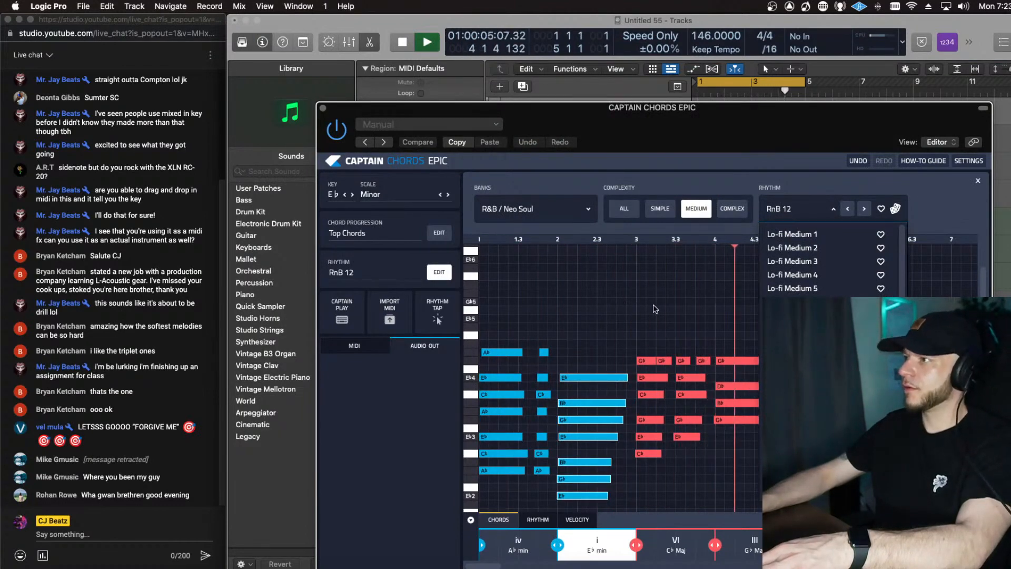
drag(723, 132, 712, 70)
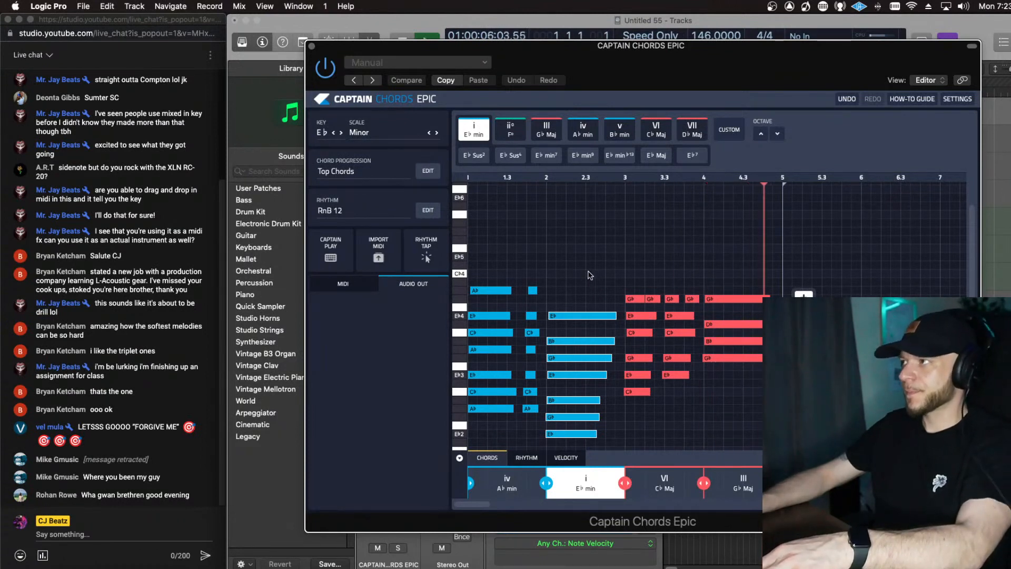
drag(588, 273, 810, 416)
key(space)
key(super+z)
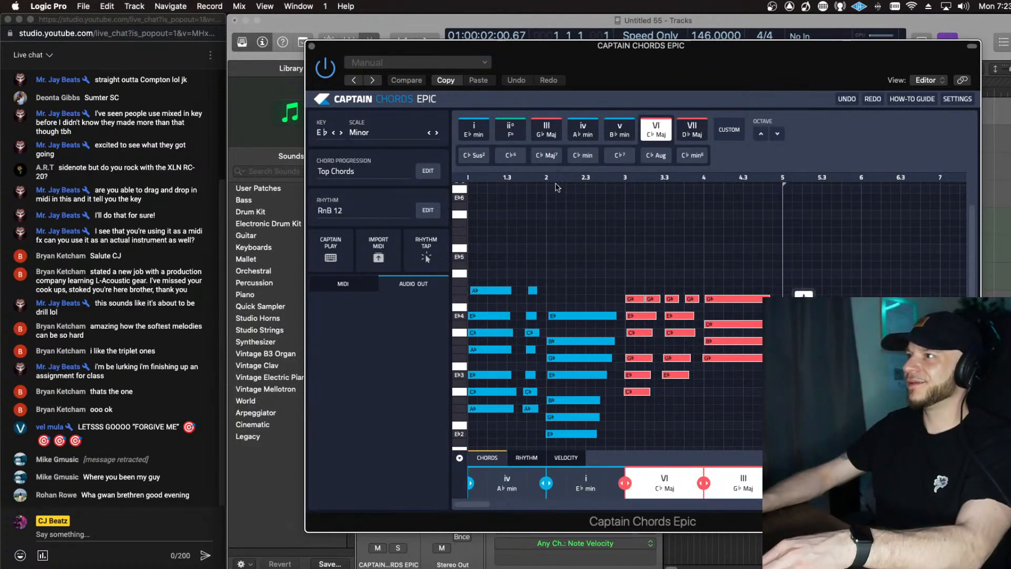
click(476, 290)
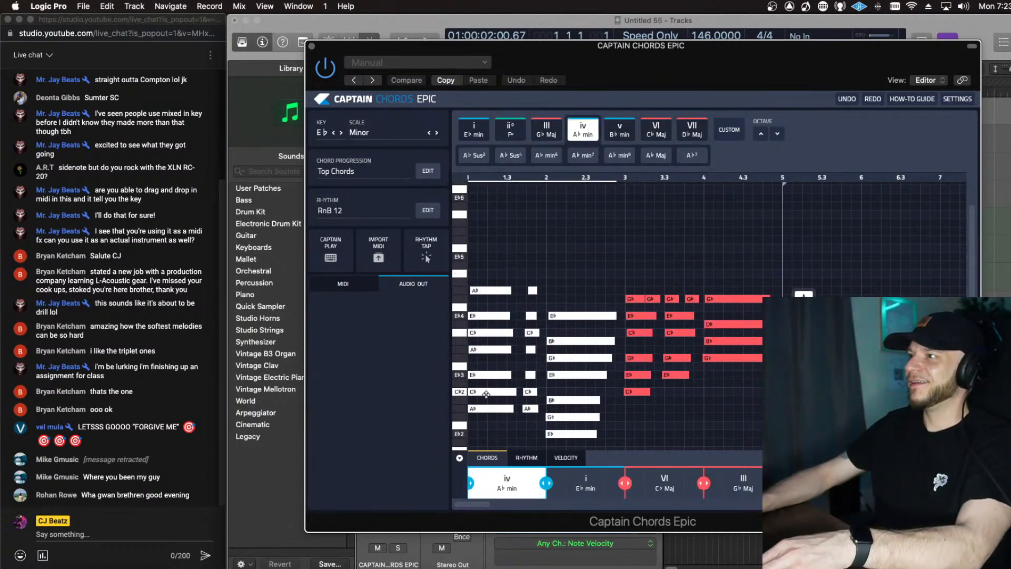
drag(488, 407, 699, 401)
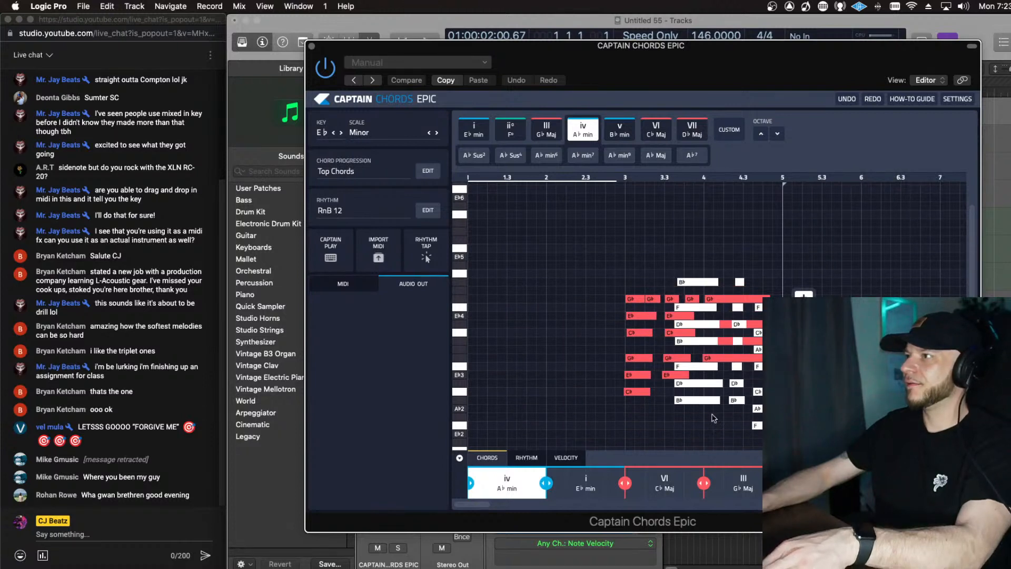
key(super+z)
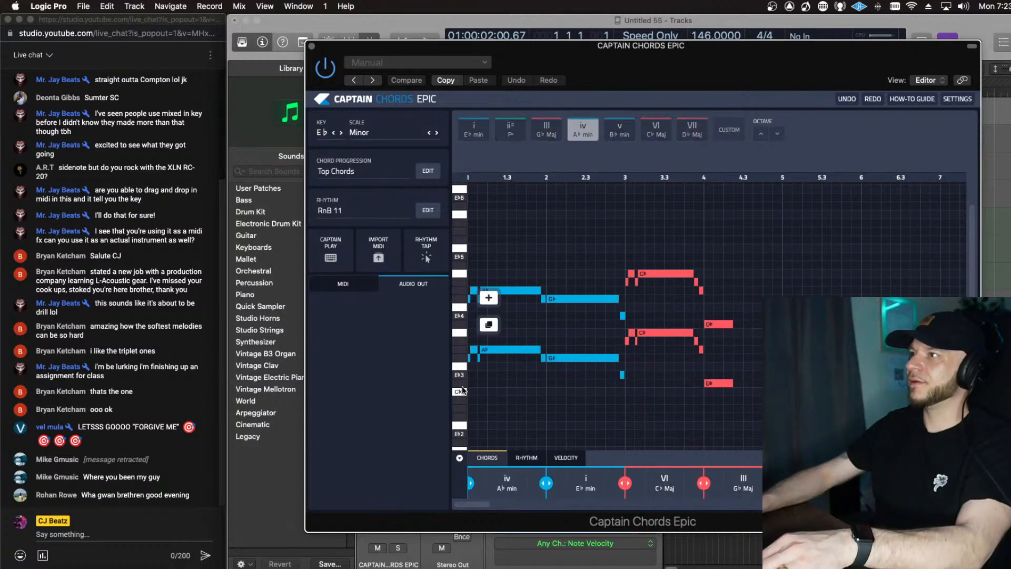
click(872, 99)
Step: Move the A♭ minor and E♭ minor chords behind the other two, and shift the whole progression back to start at bar 1
drag(590, 259, 492, 447)
drag(490, 407, 806, 408)
key(super+a)
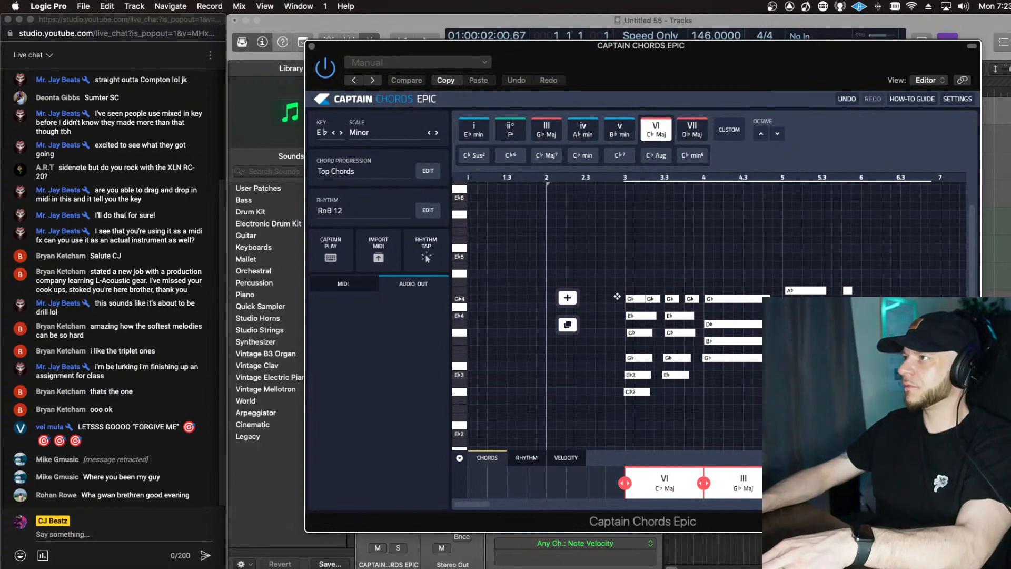
drag(634, 299, 477, 298)
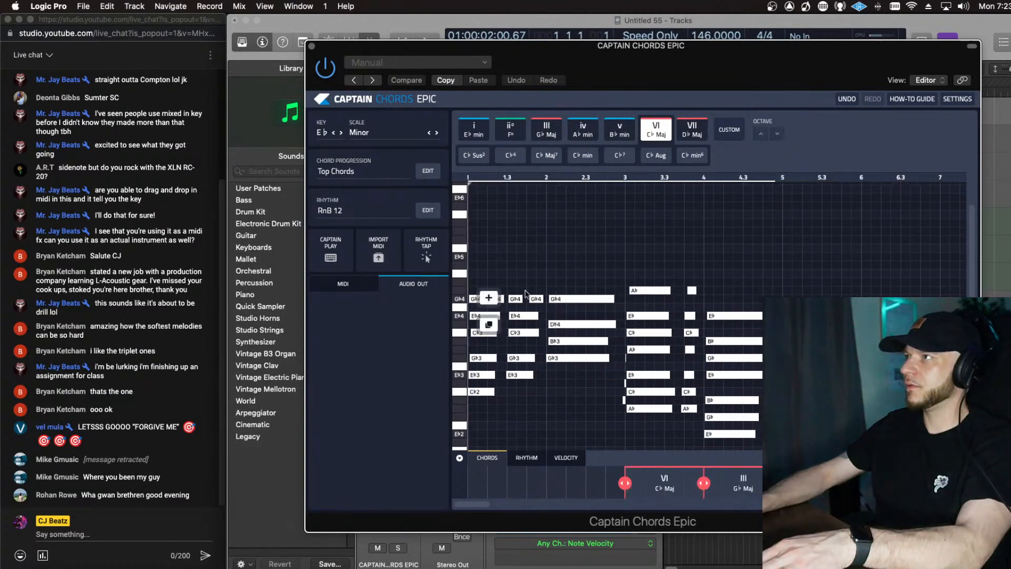
click(627, 232)
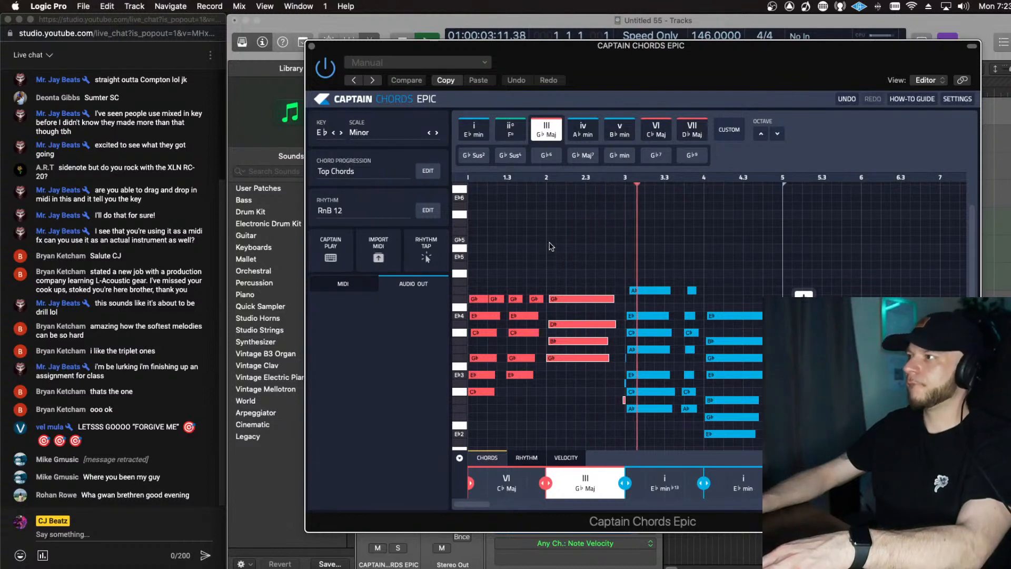
Step: Delete the stray short note just before the A♭ minor chord at bar 3, and play the reordered progression
drag(620, 346, 622, 409)
key(Delete)
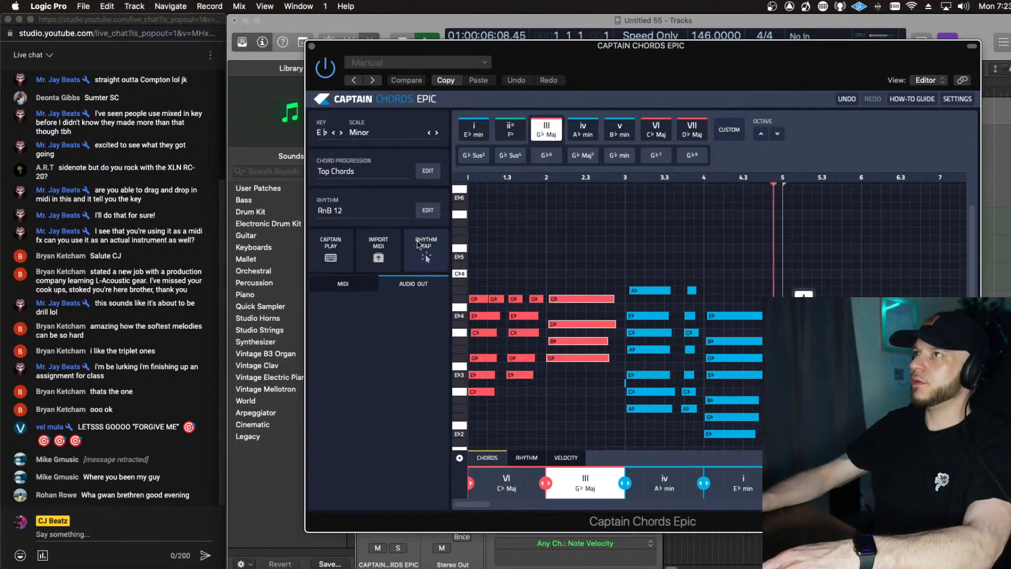
click(482, 177)
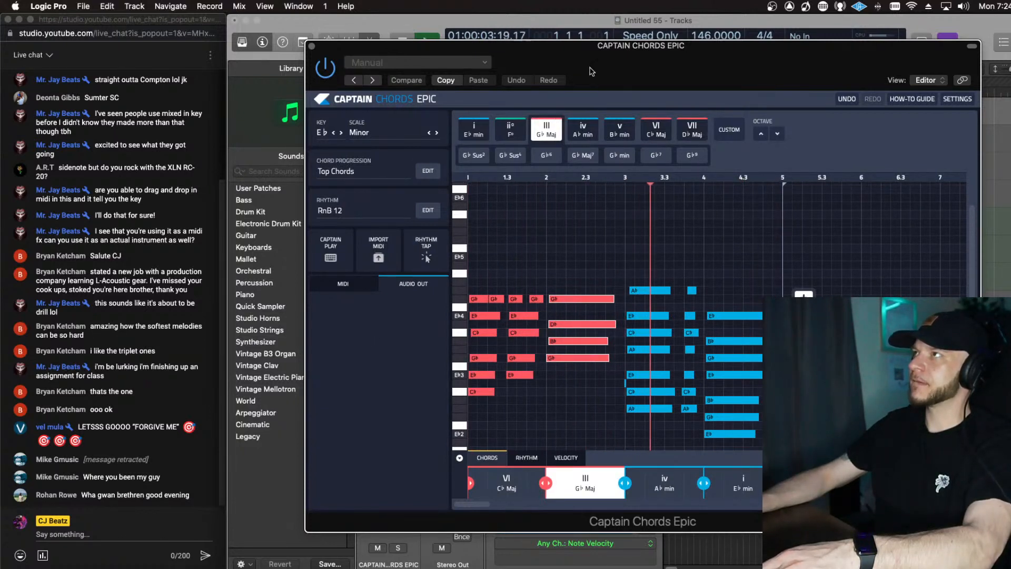
drag(592, 70, 718, 50)
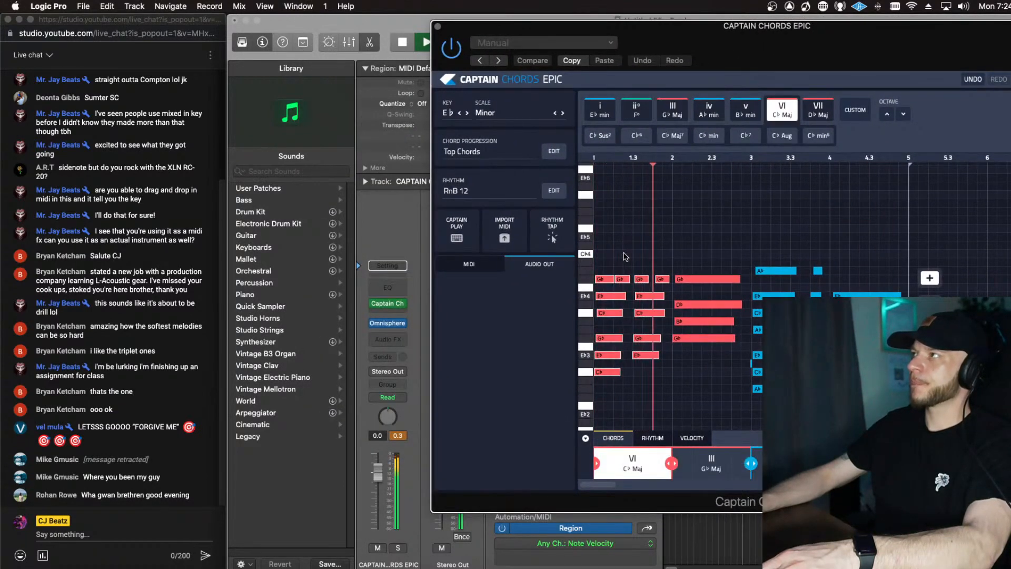
Step: Try the Minor Pentatonic scale on the chord progression, and return to Minor
key(super+a)
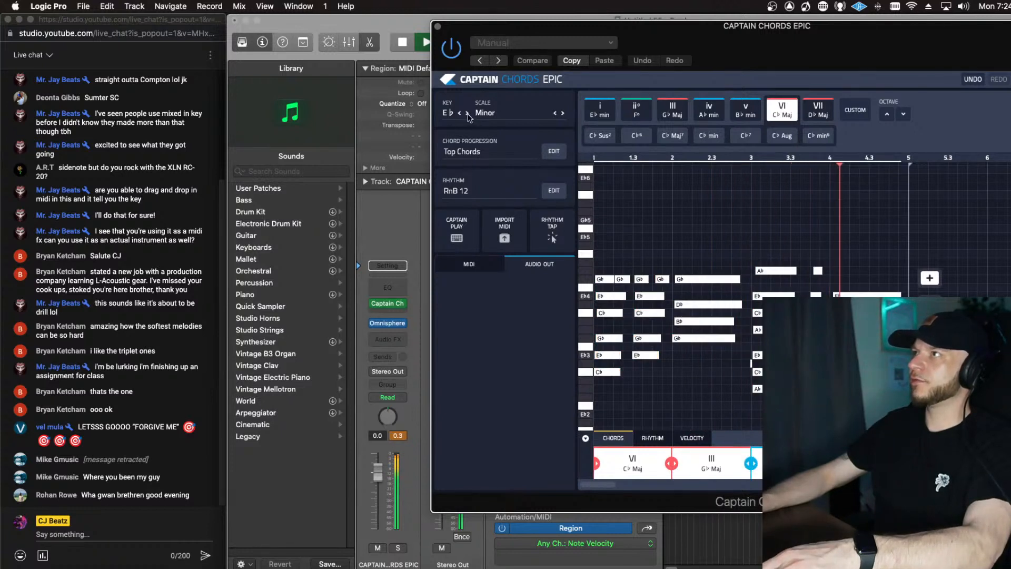
click(562, 113)
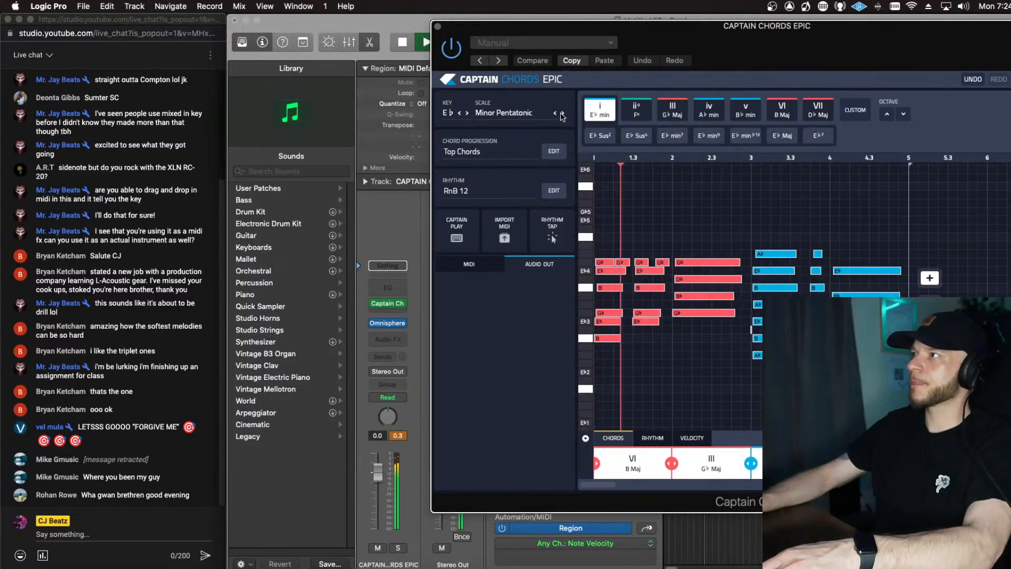
click(555, 113)
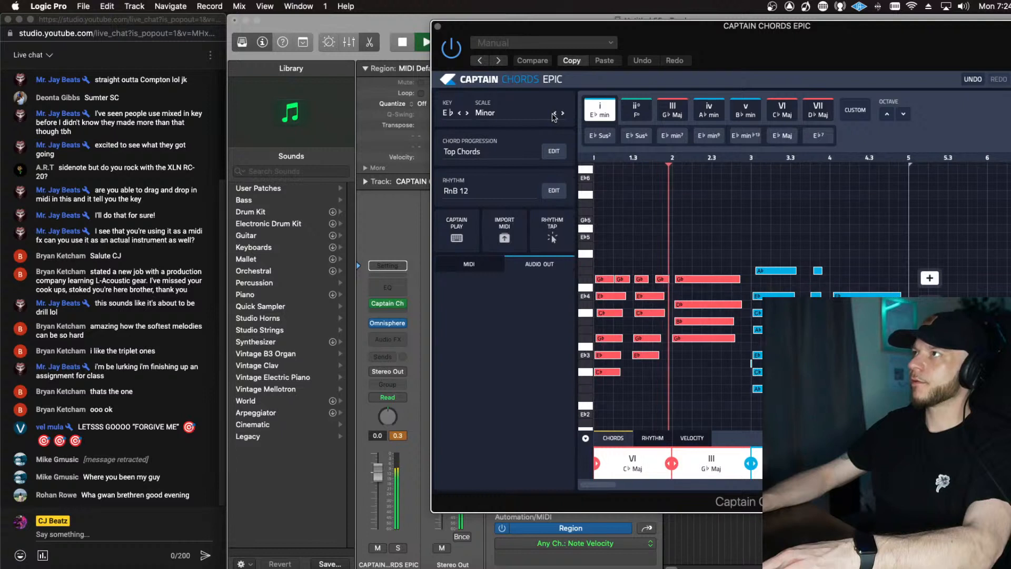
Step: Transpose the progression upward by semitones through F, F#, G, G# and A to B♭ minor, listening to each key
click(467, 113)
click(467, 113)
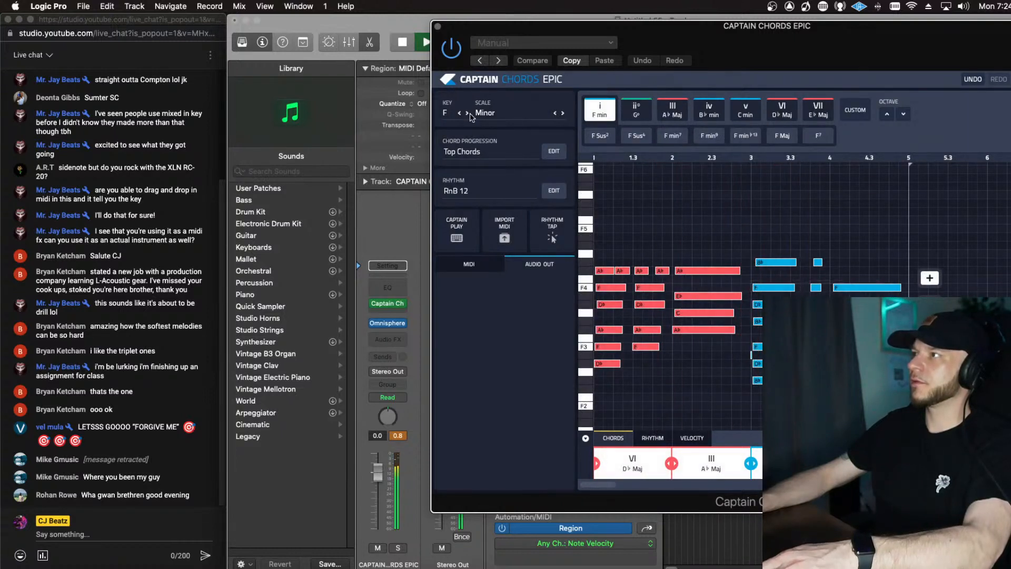
click(467, 113)
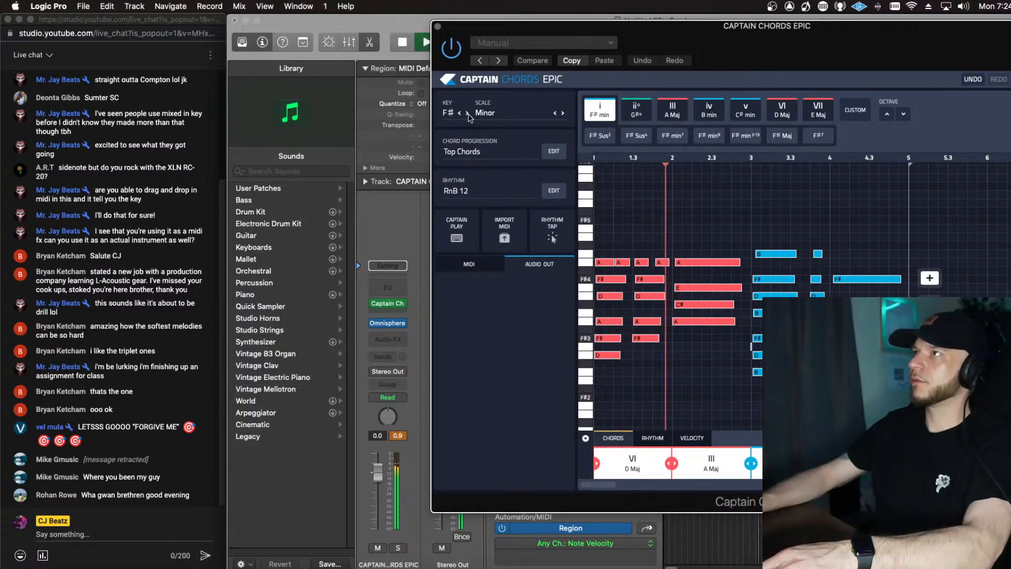
click(467, 113)
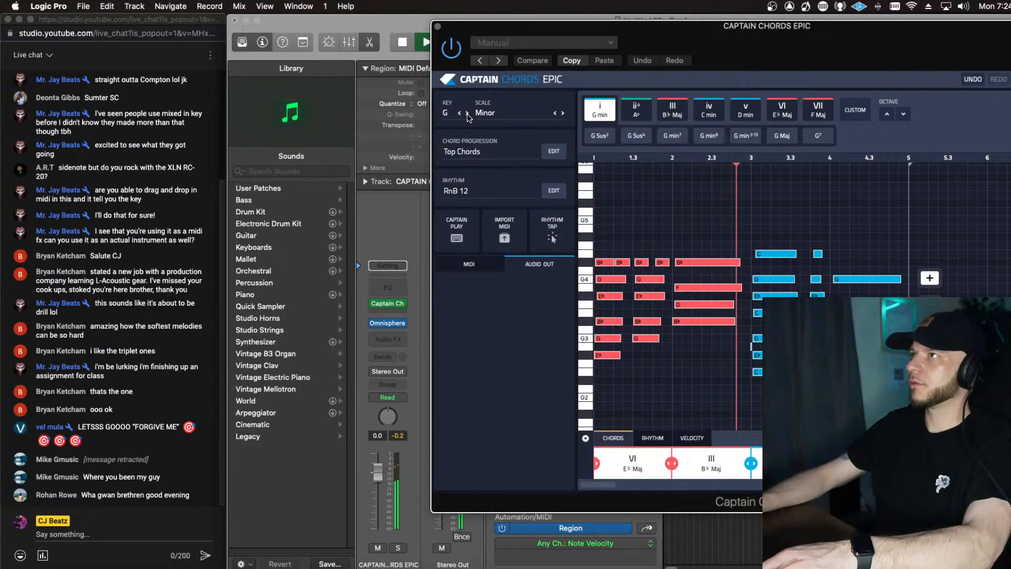
click(467, 113)
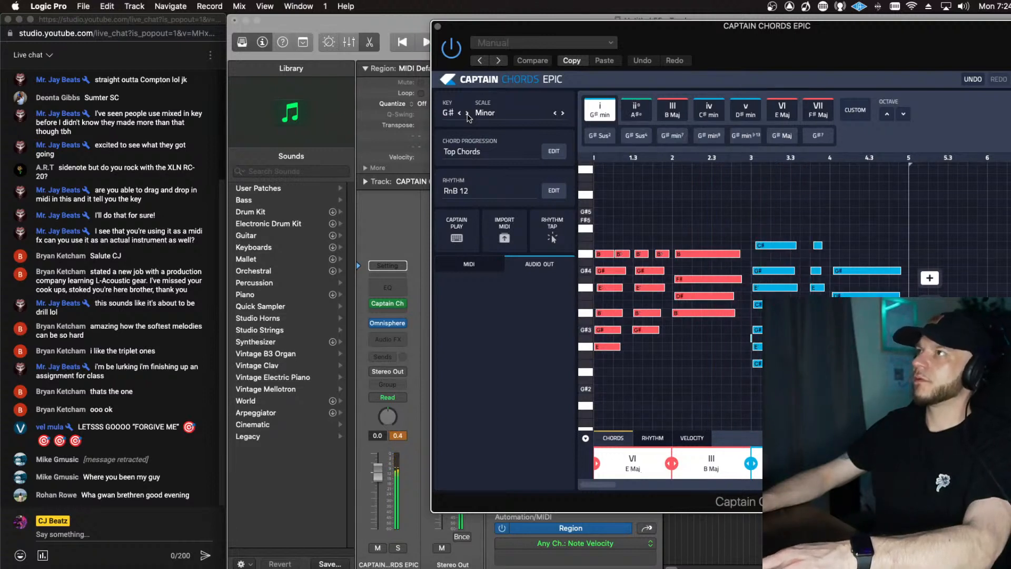
click(467, 113)
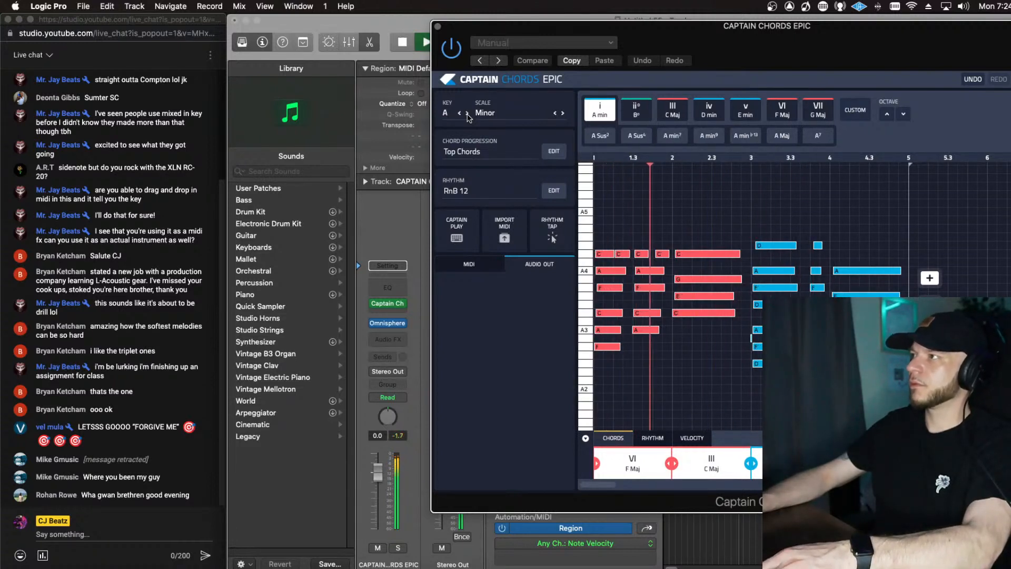
click(467, 113)
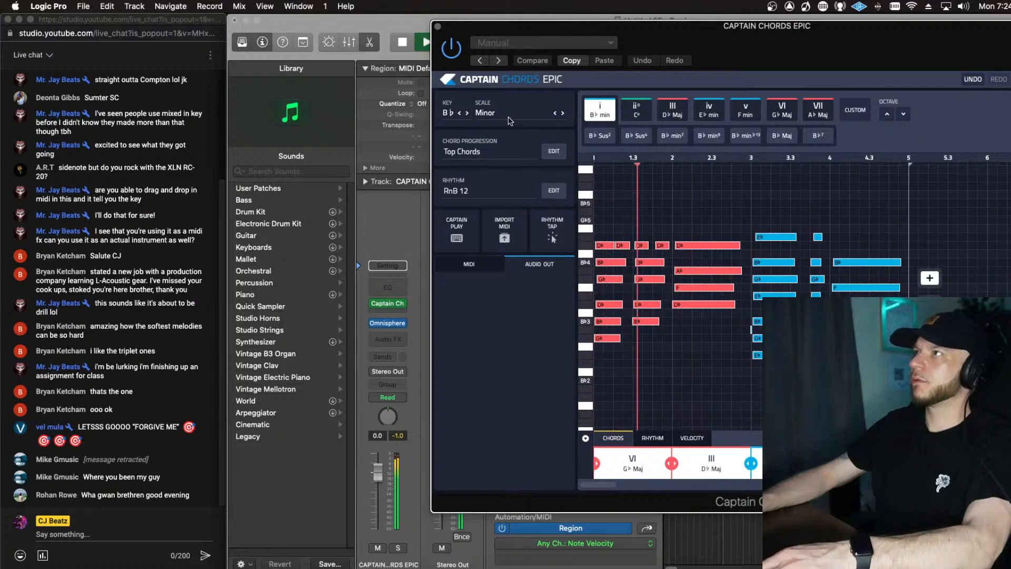
Step: Change the progression's scale to Phrygian and its key to B
click(485, 113)
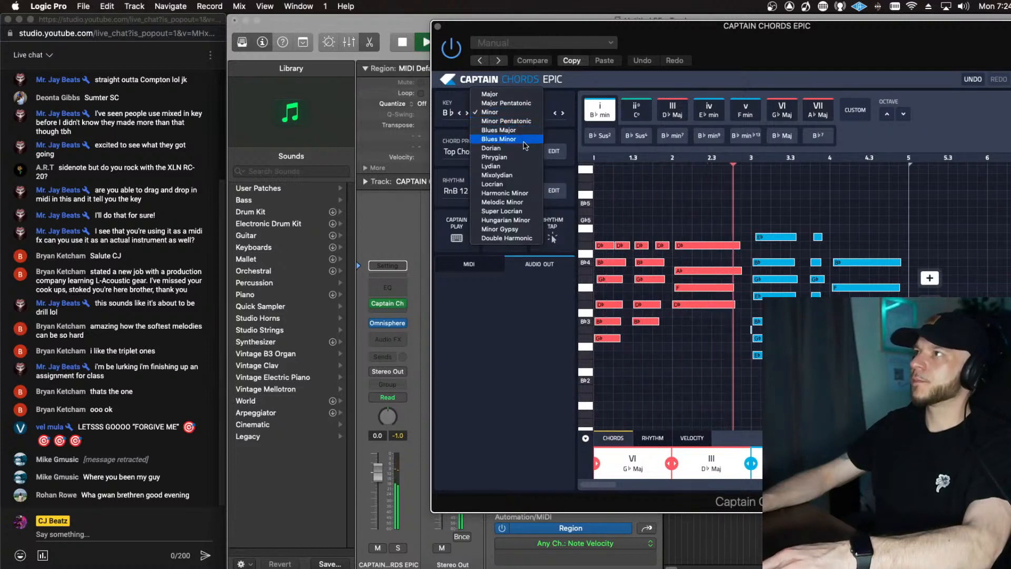
click(518, 157)
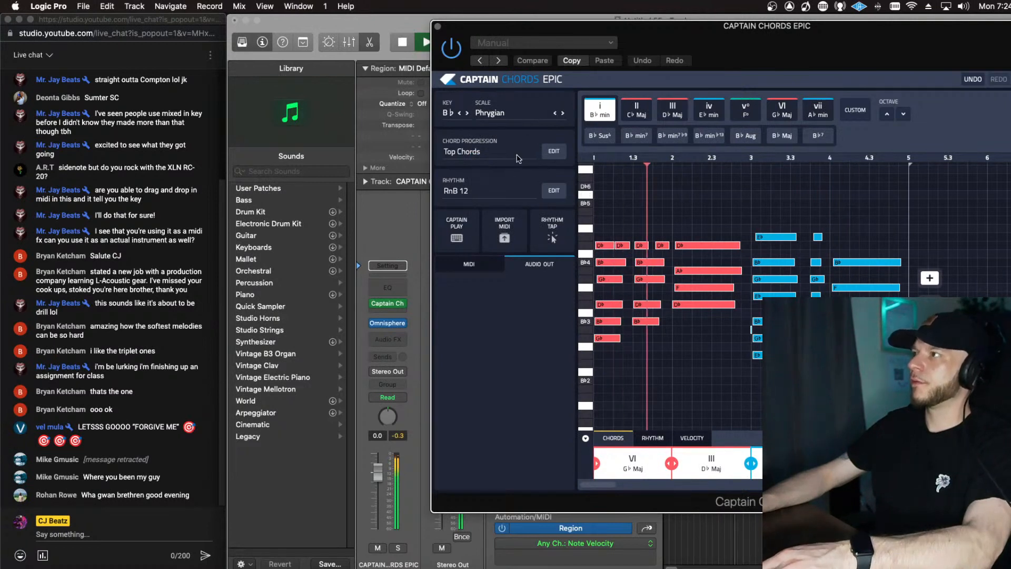
click(467, 113)
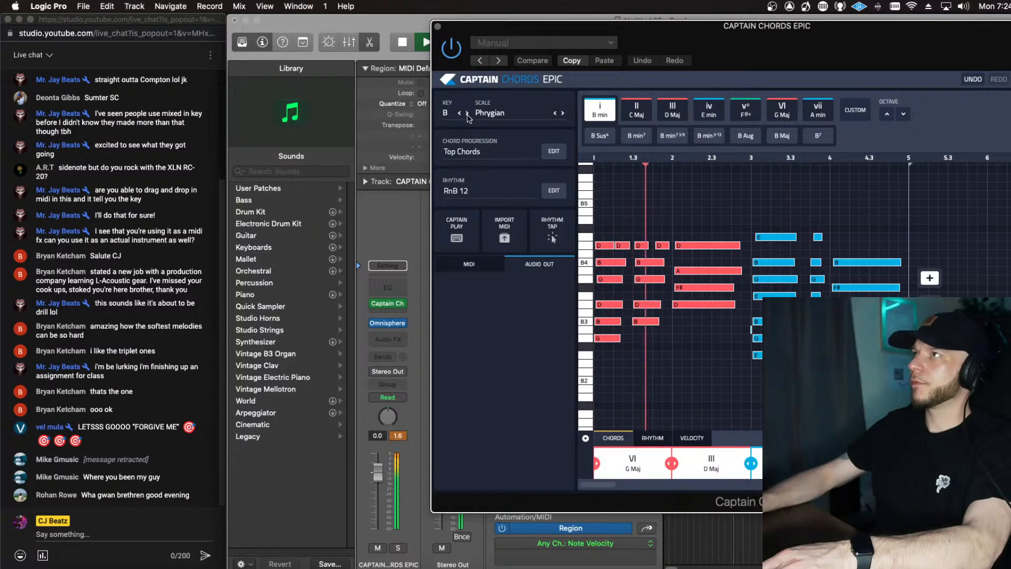
Step: Lower the octave of all the chords, and raise them back by one octave after listening
click(699, 203)
key(super+a)
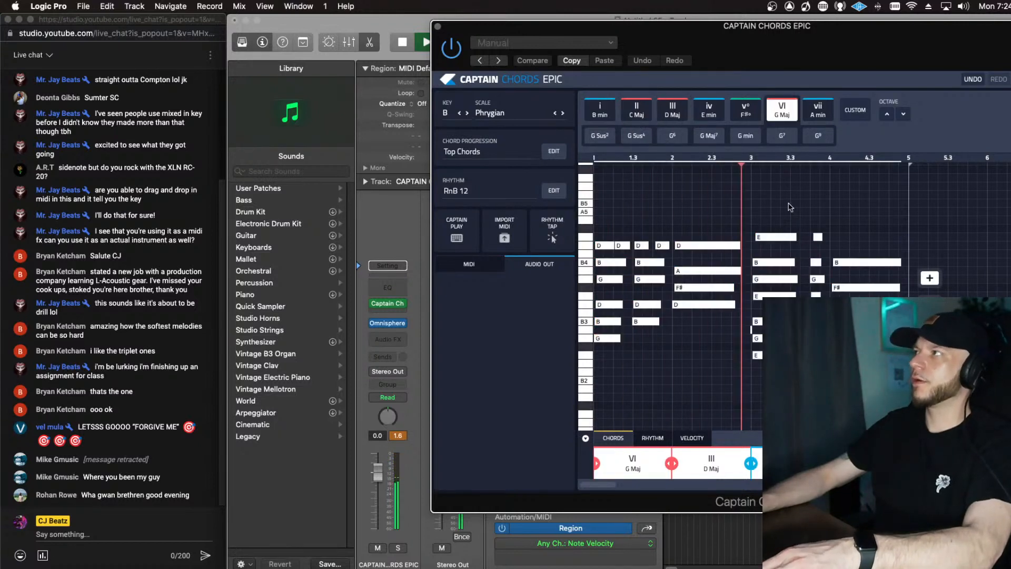
click(904, 115)
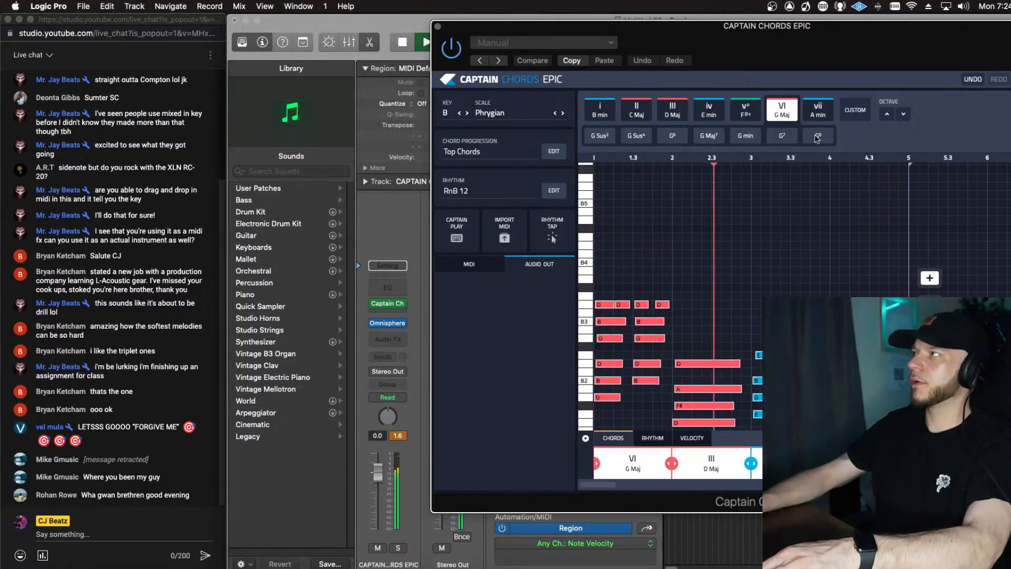
scroll(761, 311, down, 2)
scroll(761, 295, up, 1)
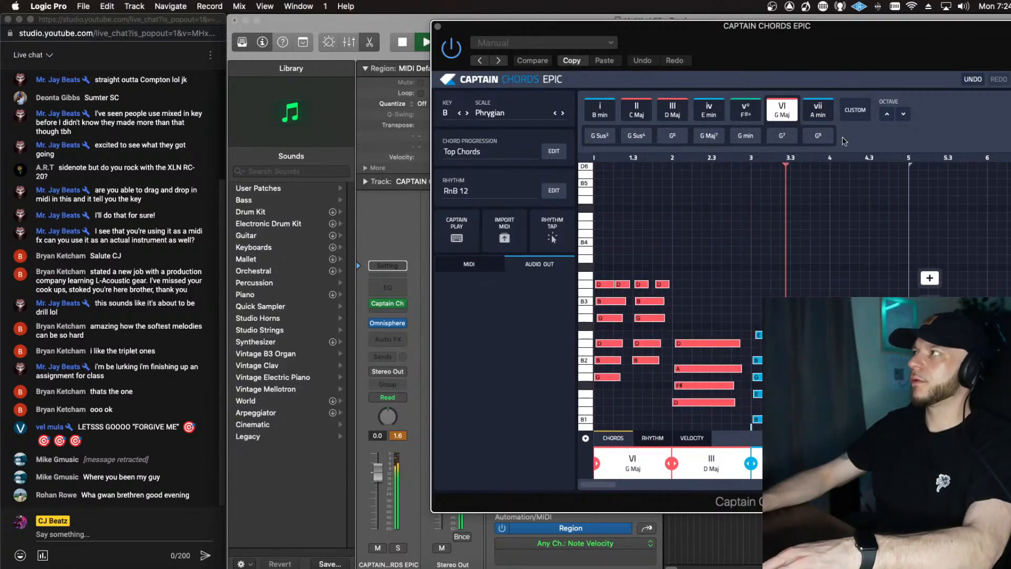
click(886, 115)
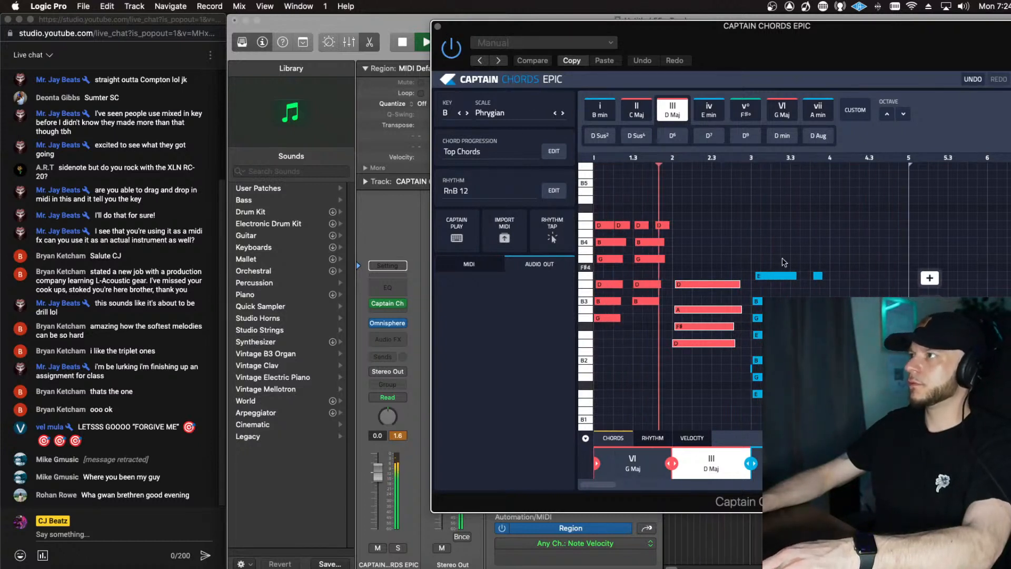
Step: Lower the G major chord in the first bar by one octave, and restart playback
key(space)
drag(666, 204, 593, 354)
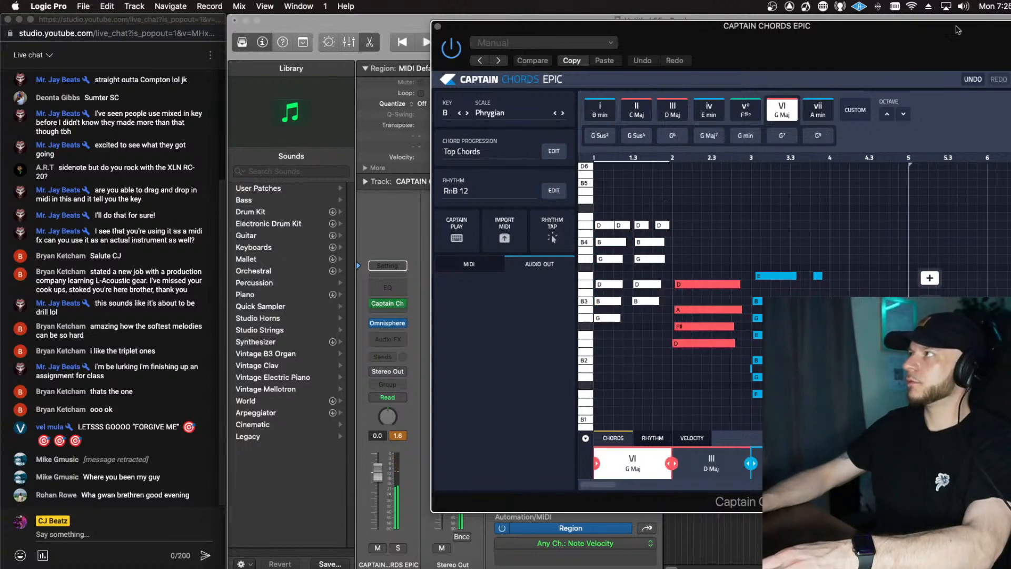
click(904, 114)
key(space)
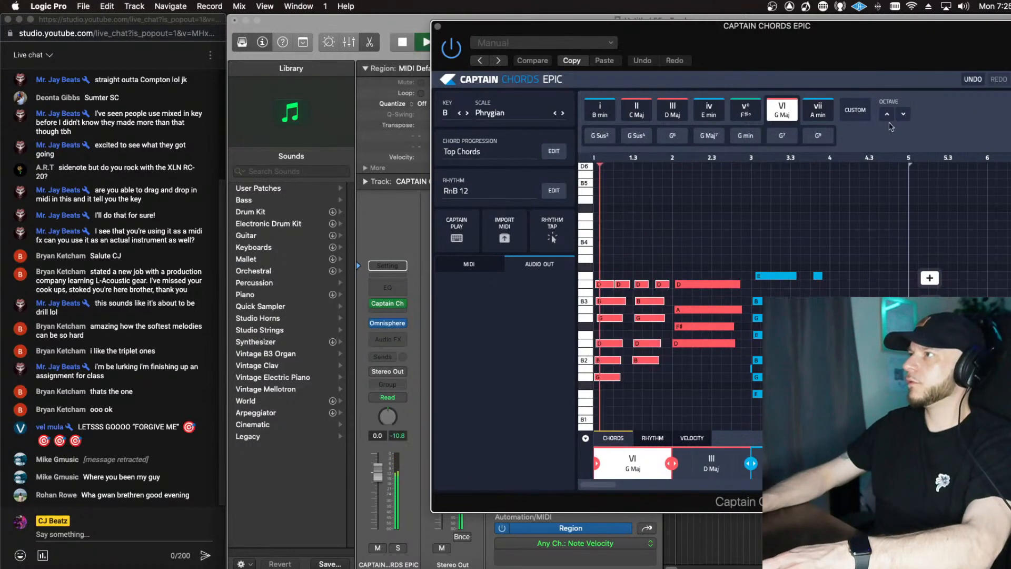
Step: In the first bar's top line, raise the second D note to G4 and the fourth to B4, and close the chords plugin after listening
key(space)
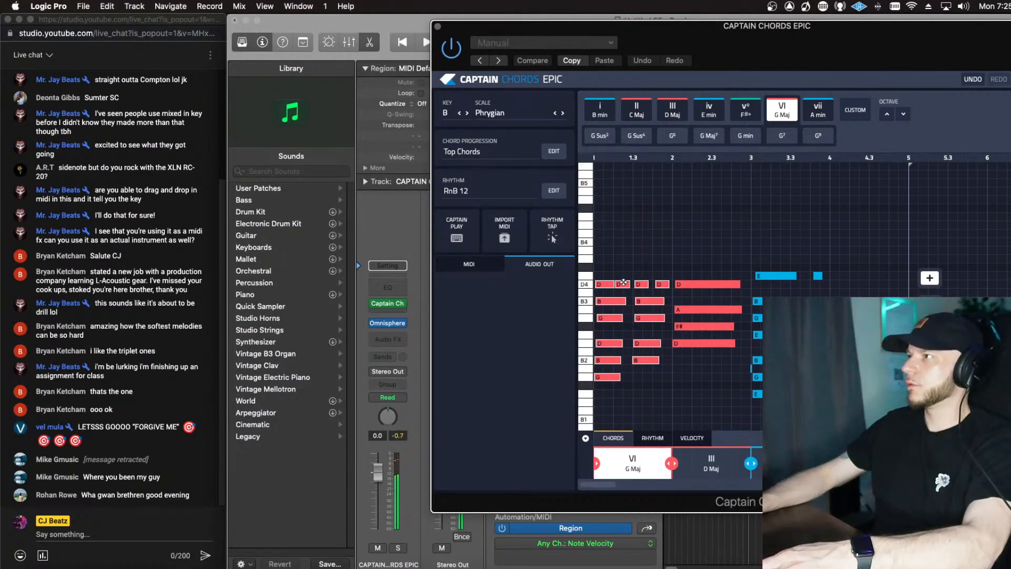
drag(623, 283, 623, 279)
key(space)
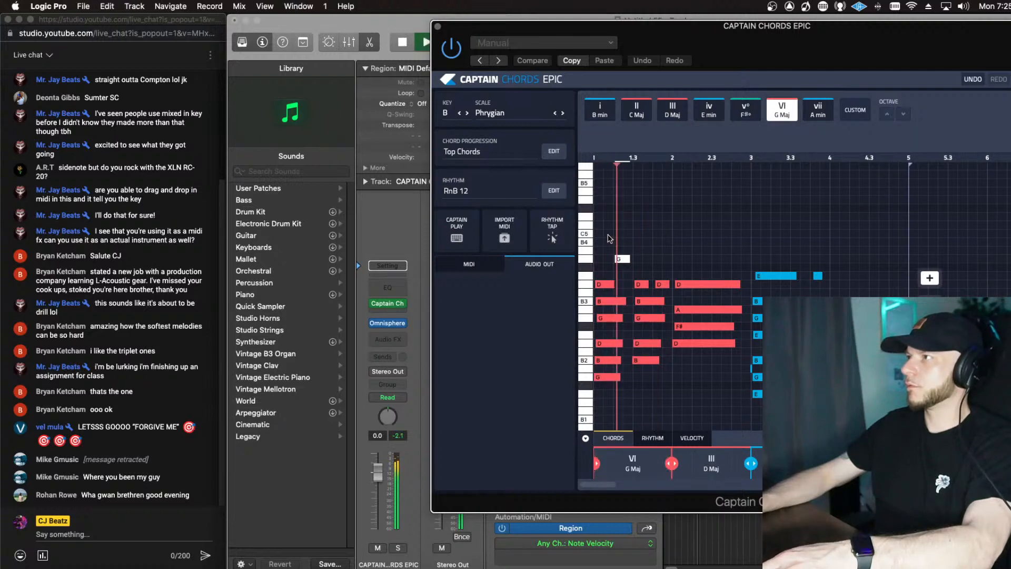
drag(666, 285, 664, 276)
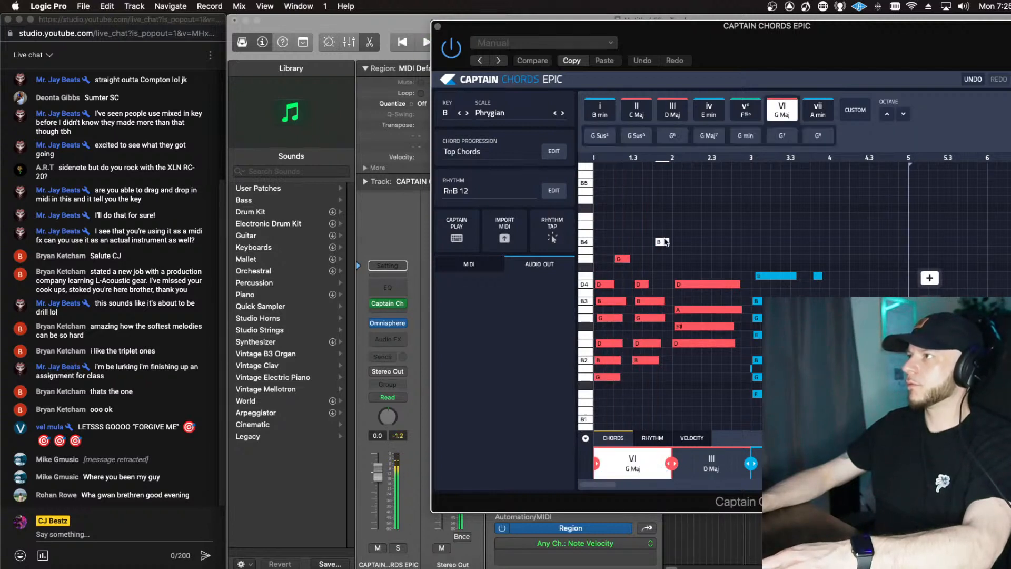
key(space)
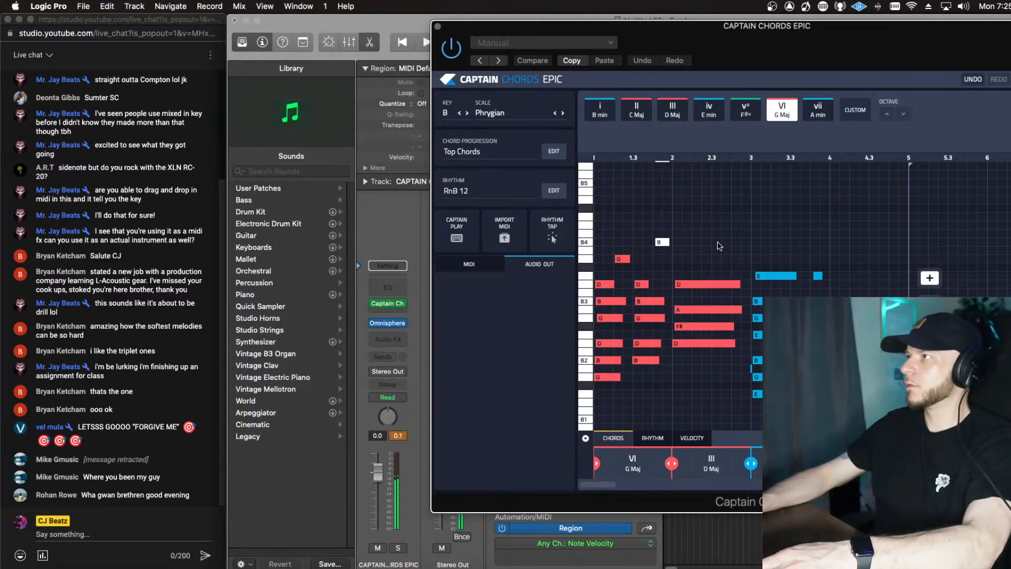
drag(717, 25, 615, 32)
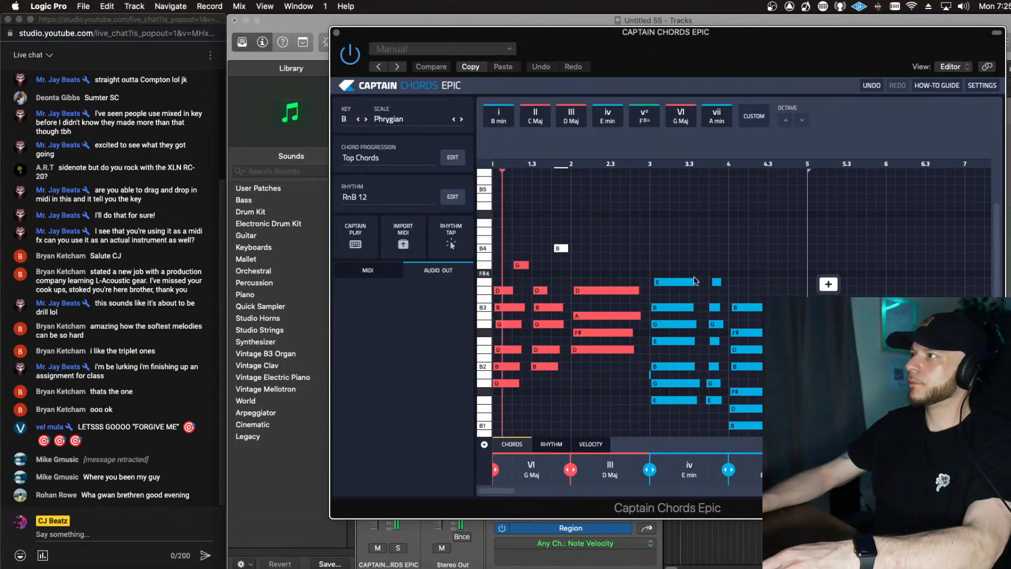
click(337, 32)
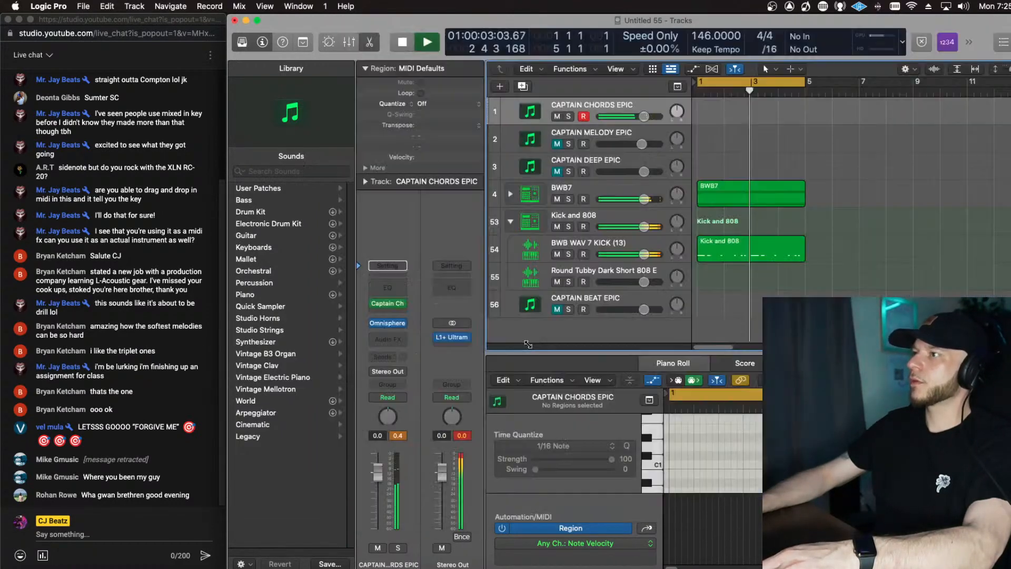
Step: Add a Channel EQ to the chords track and cut its lows with a steep low-cut filter up to between 200 and 300 Hz
click(387, 278)
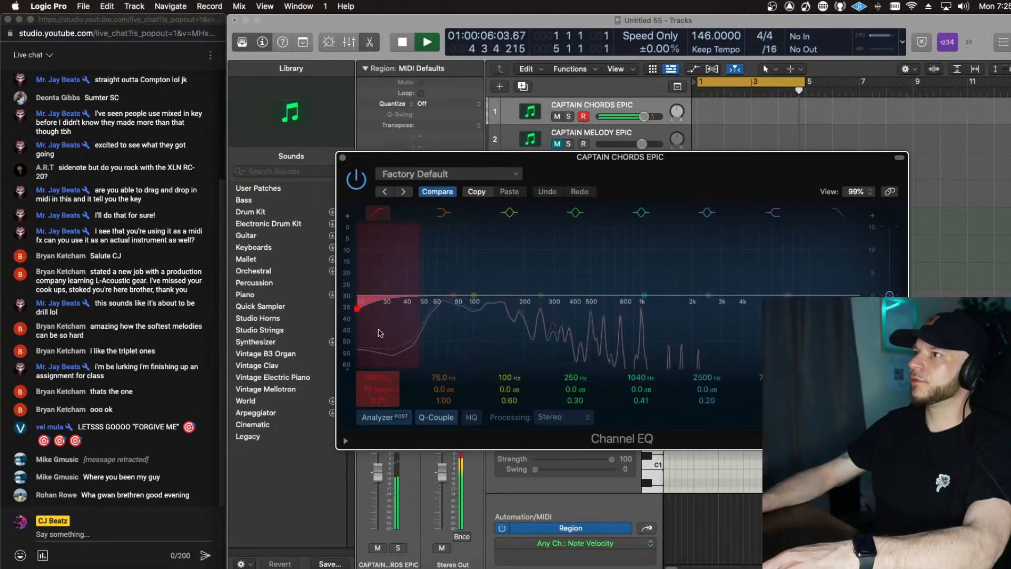
drag(380, 332, 495, 271)
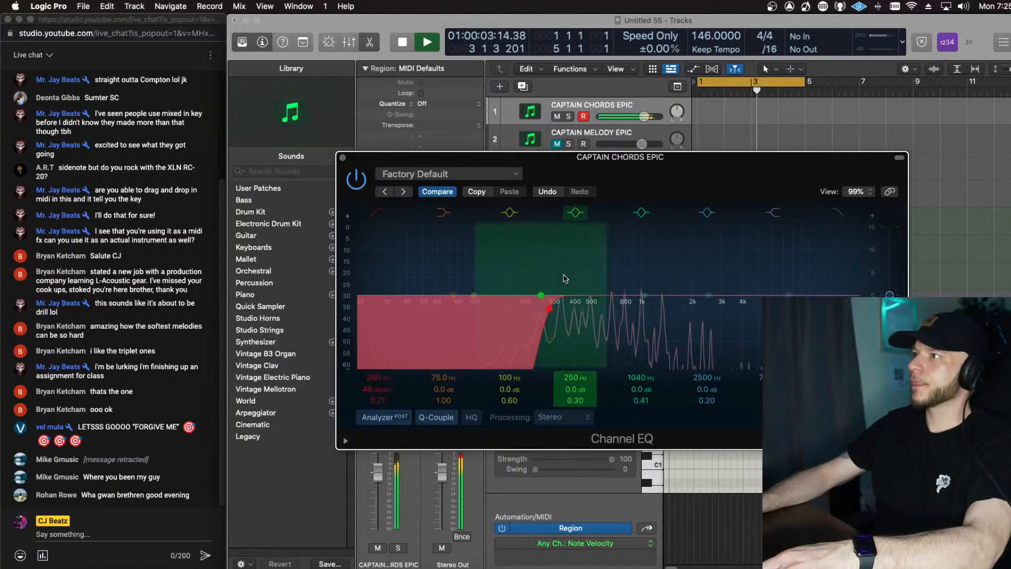
drag(549, 309, 535, 318)
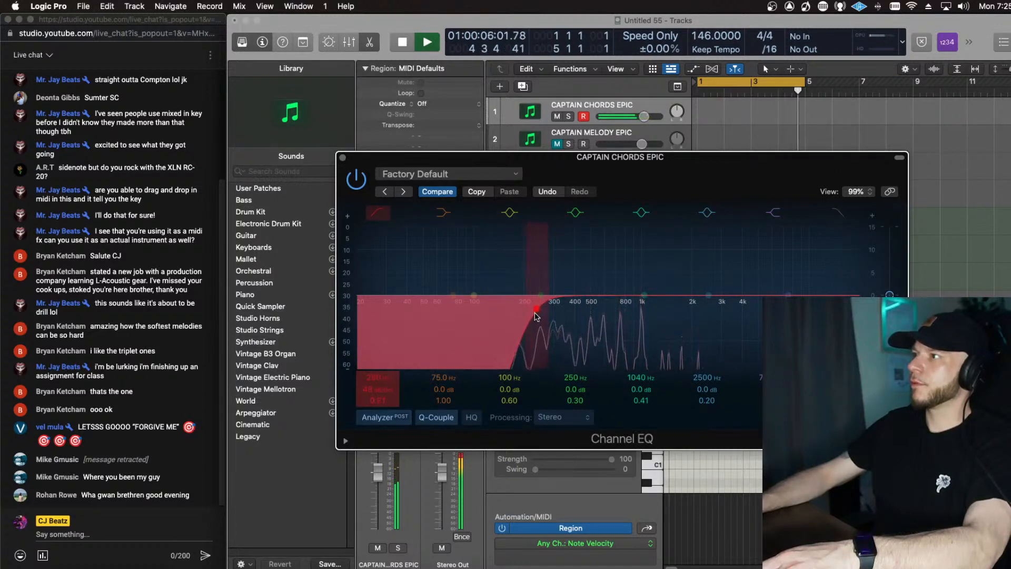
click(340, 156)
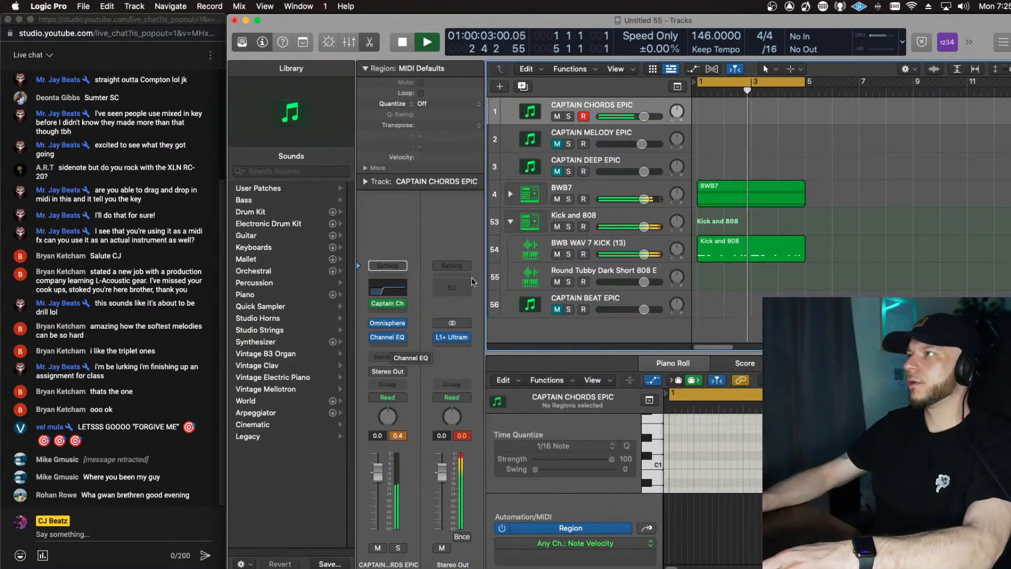
Step: Remove the MIDI effect from the melody track and load a fresh instance of Captain Melody Epic from Mixed In Key
click(600, 136)
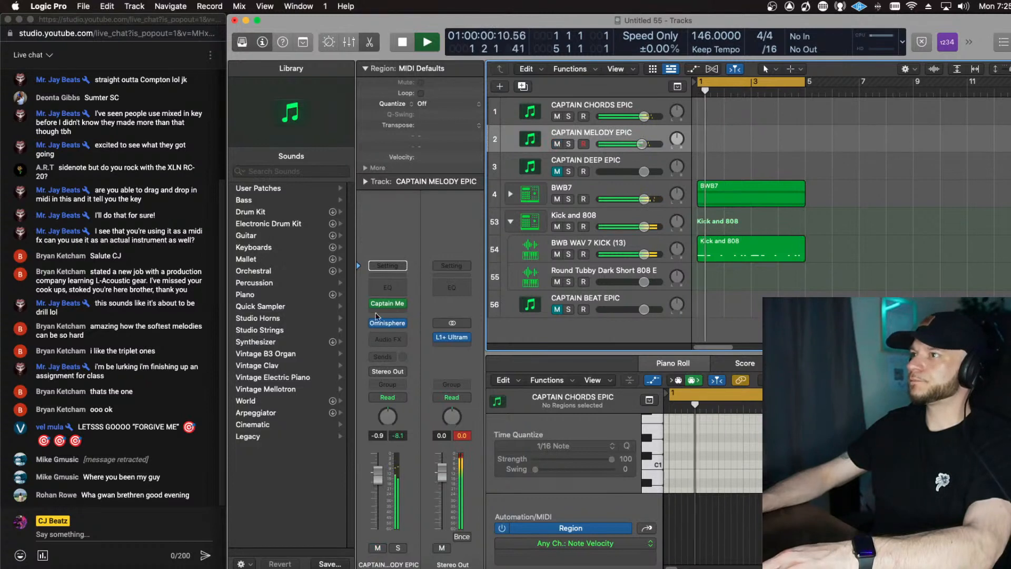
key(space)
click(403, 304)
click(420, 330)
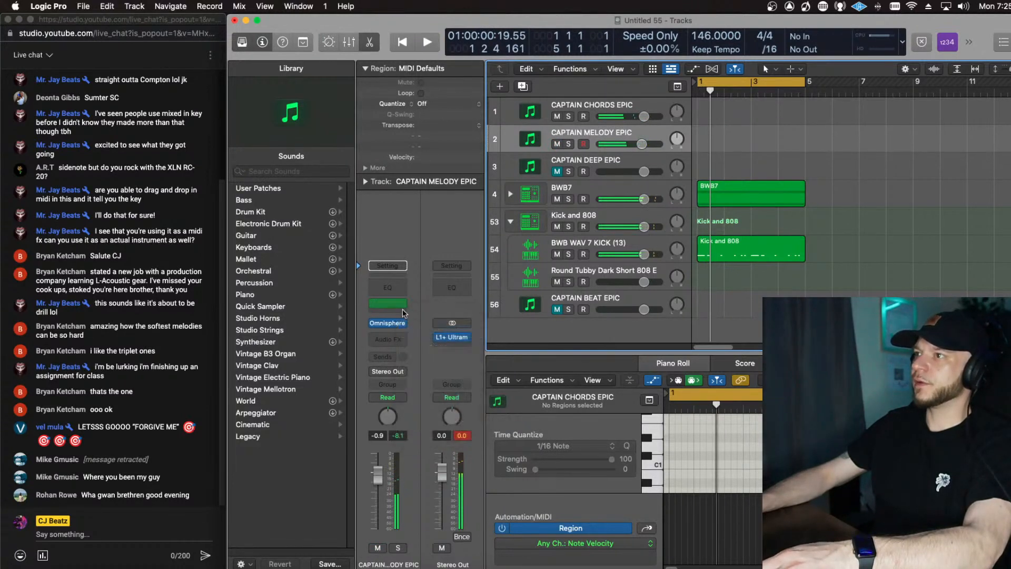
click(402, 306)
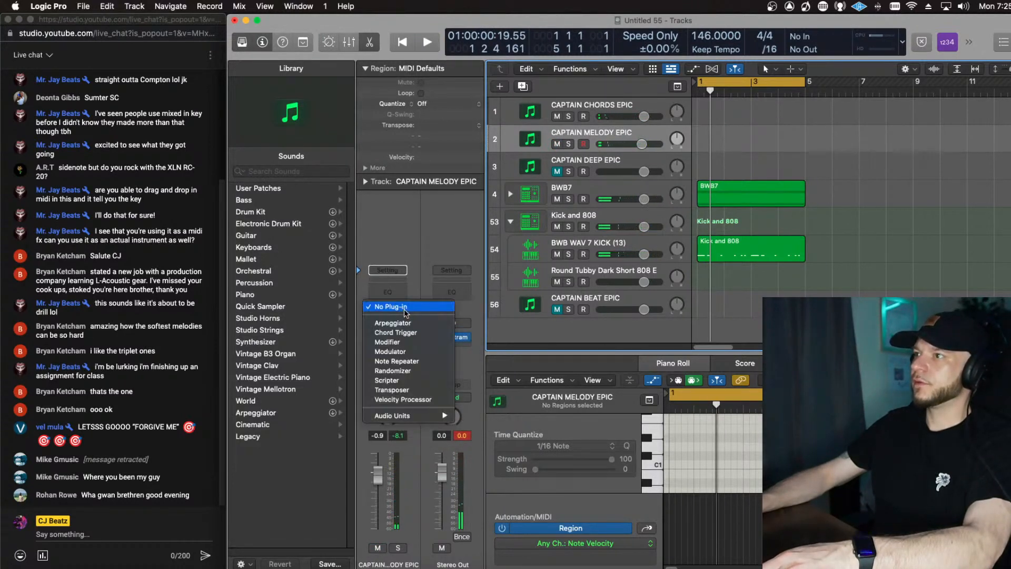
mouse_move(434, 418)
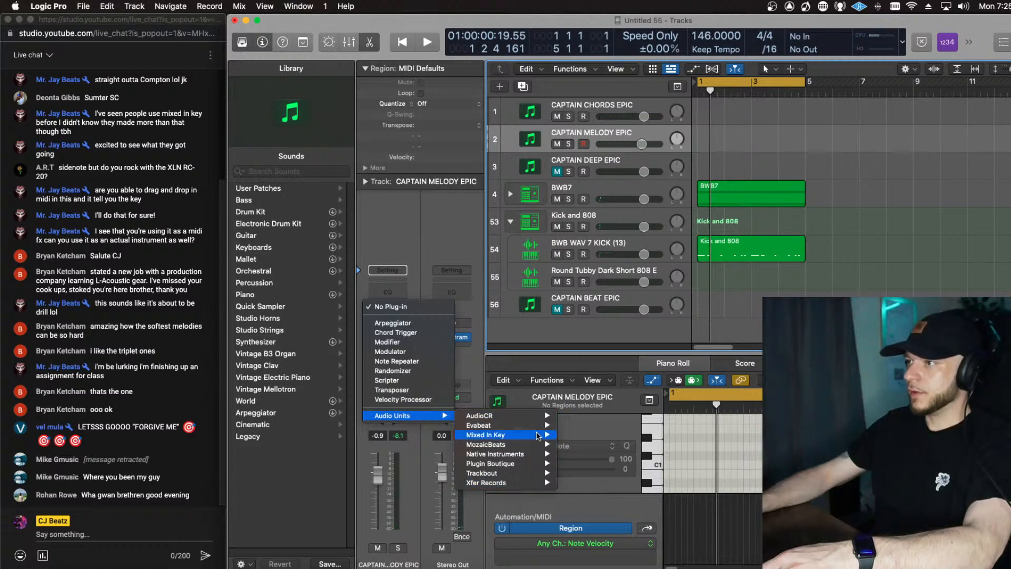
mouse_move(531, 440)
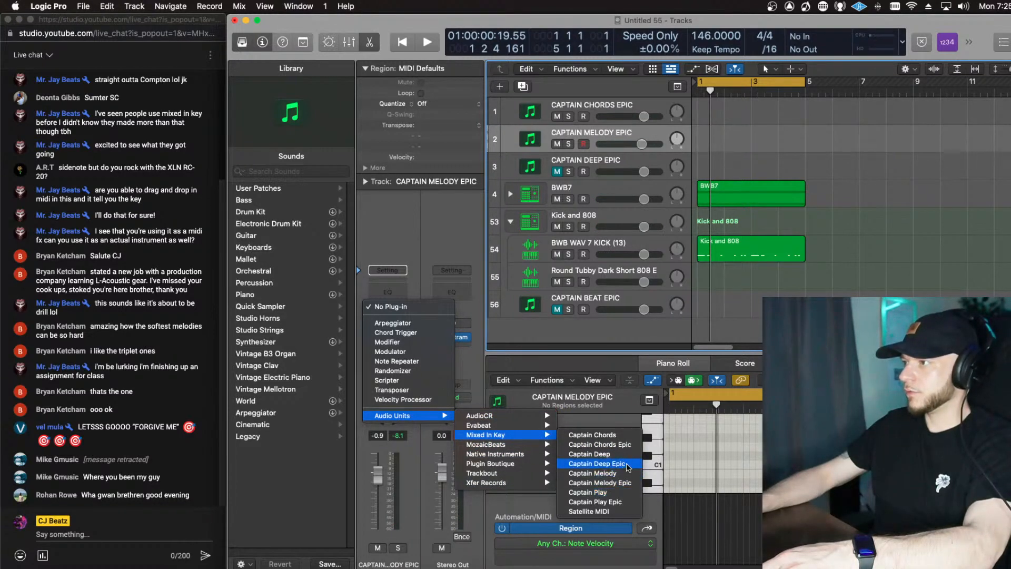
click(626, 483)
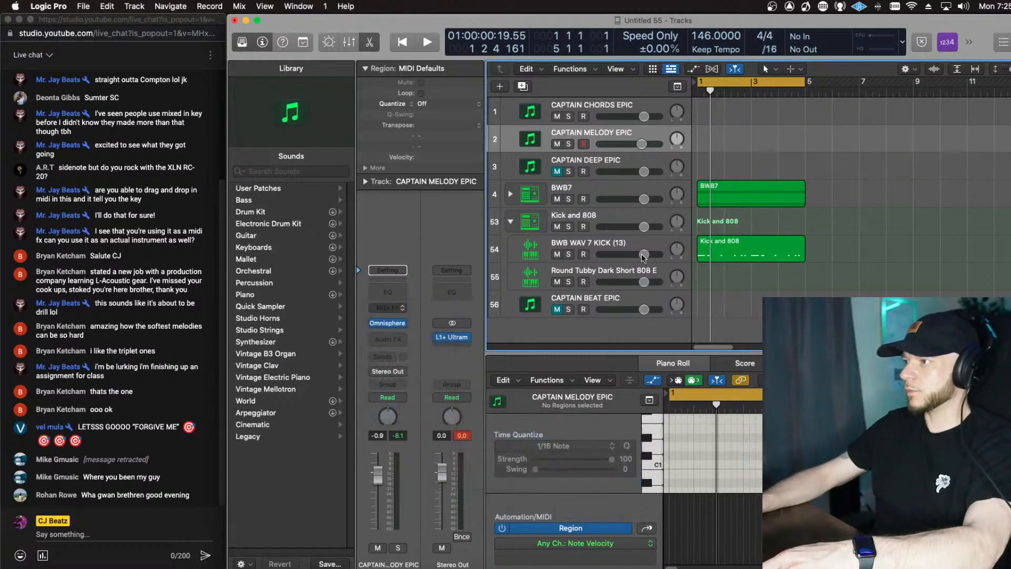
Step: Create a four-bar melody idea starting at bar 1 on the melody track and play it with the beat
key(space)
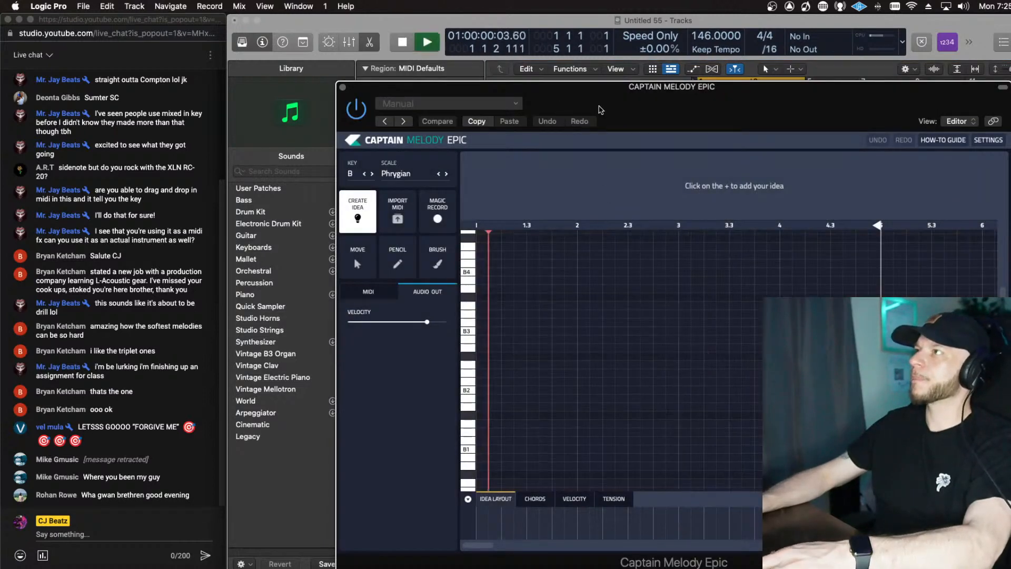
drag(634, 109, 689, 252)
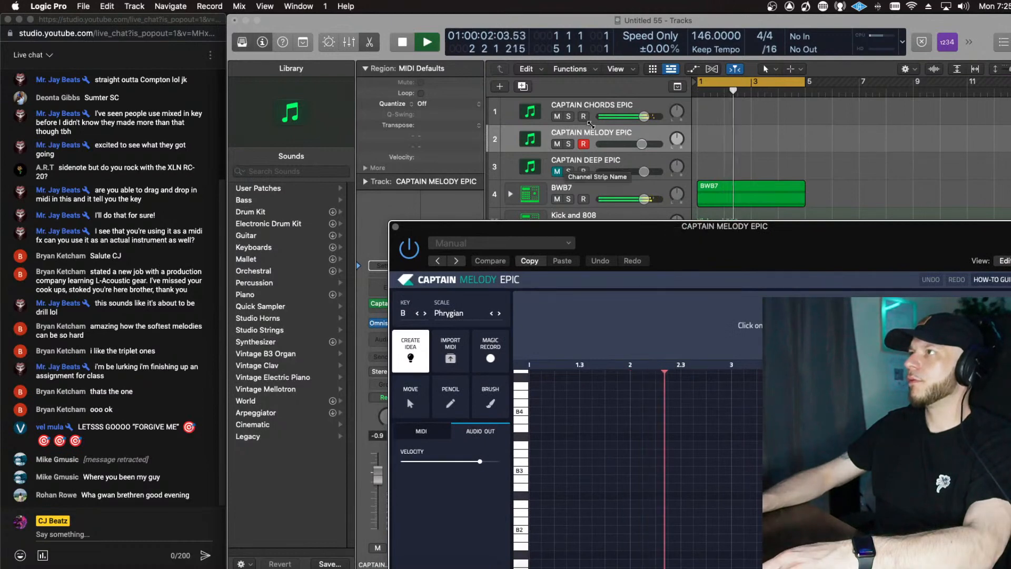
click(635, 136)
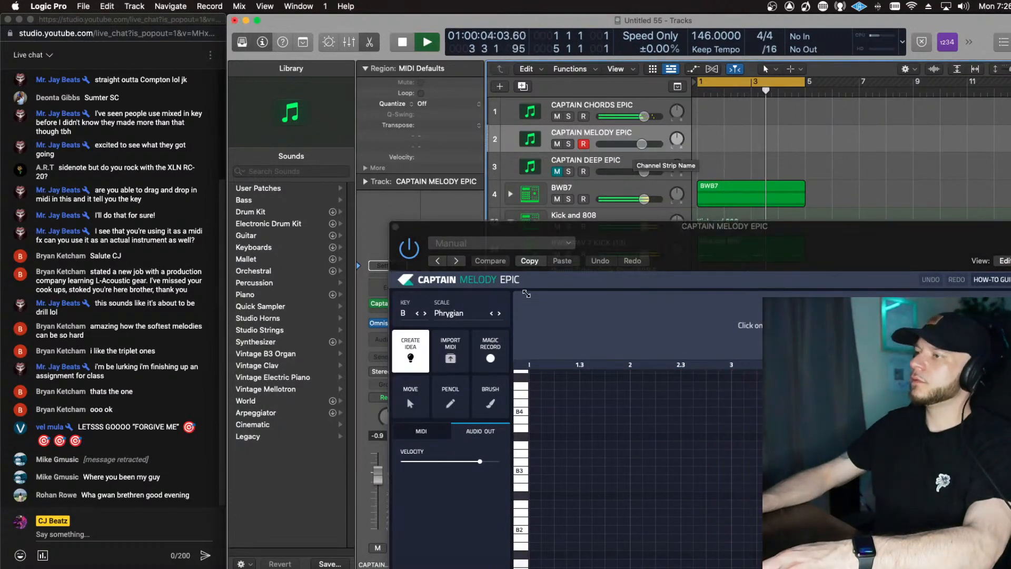
drag(629, 239, 569, 160)
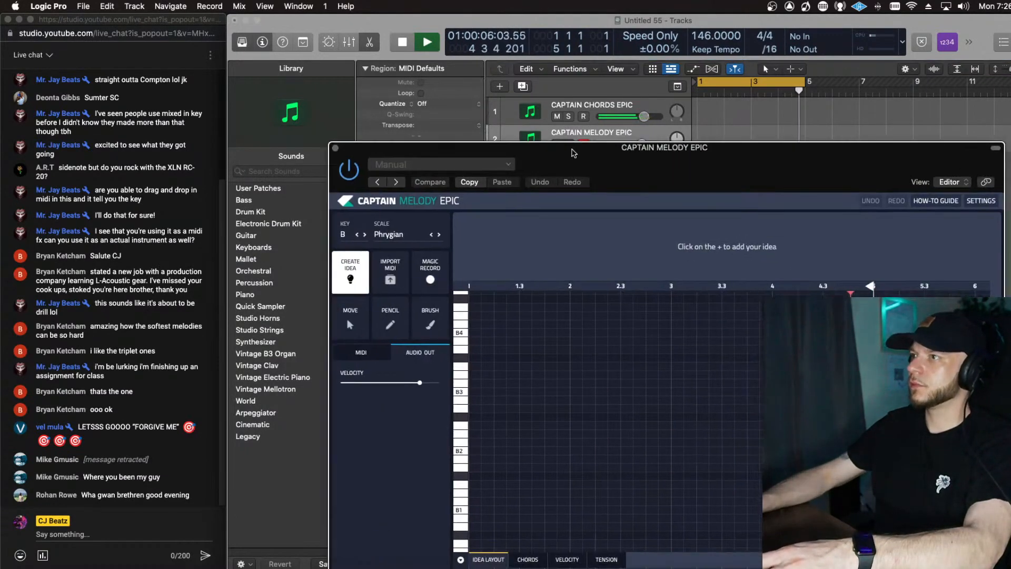
key(space)
click(486, 420)
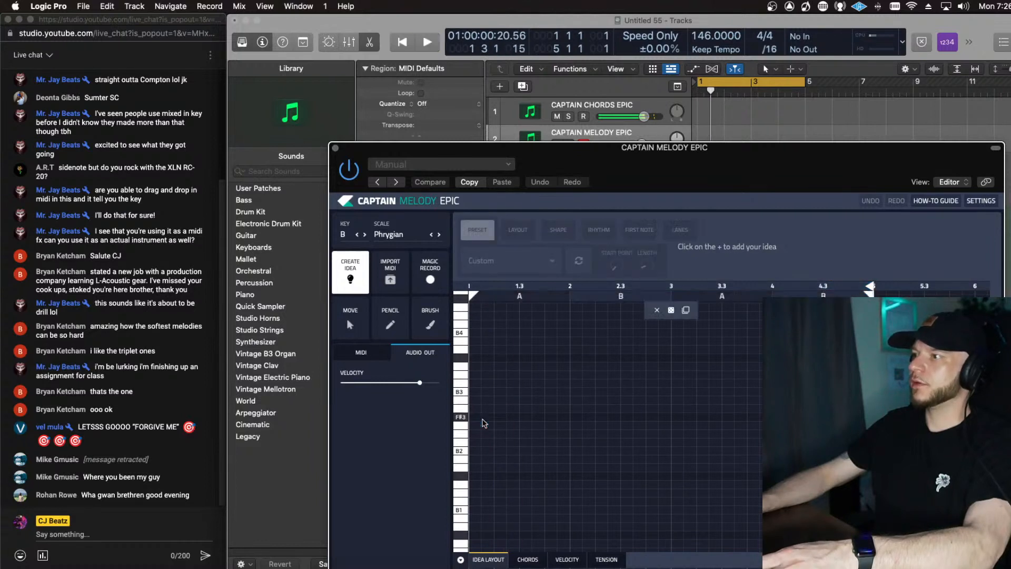
key(space)
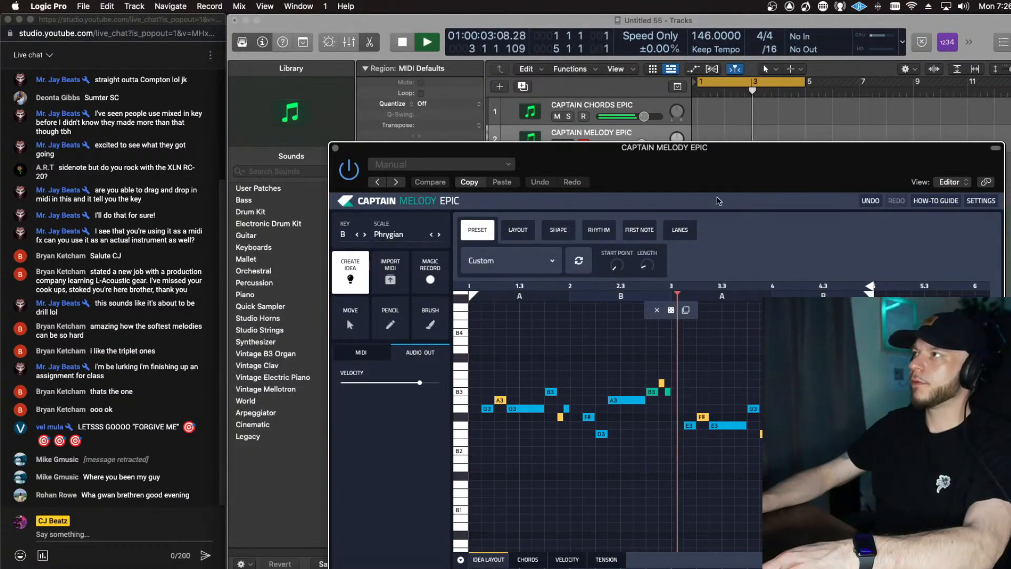
Step: Audition the First Beat Space, Last Beat Space, Simple Triplet, Some Space, Space Variation and Short n Sweet melody presets, and settle on Longer Triplet
drag(713, 181, 678, 129)
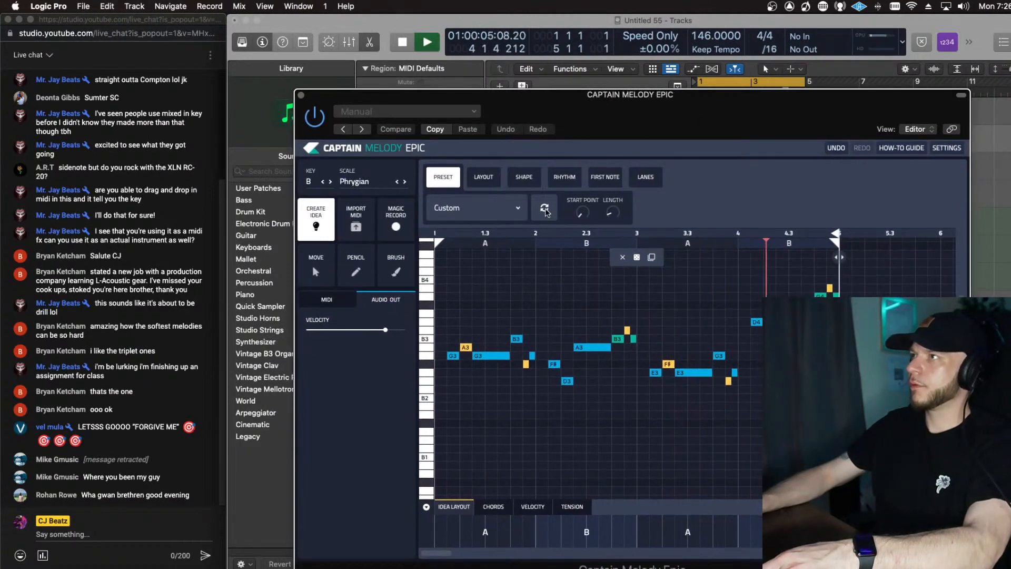
click(510, 213)
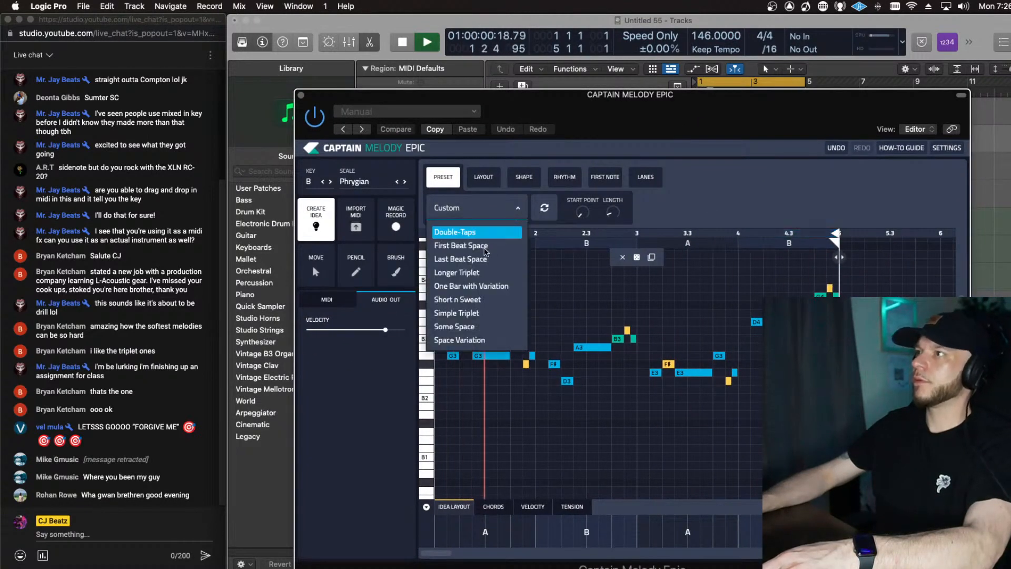
click(483, 246)
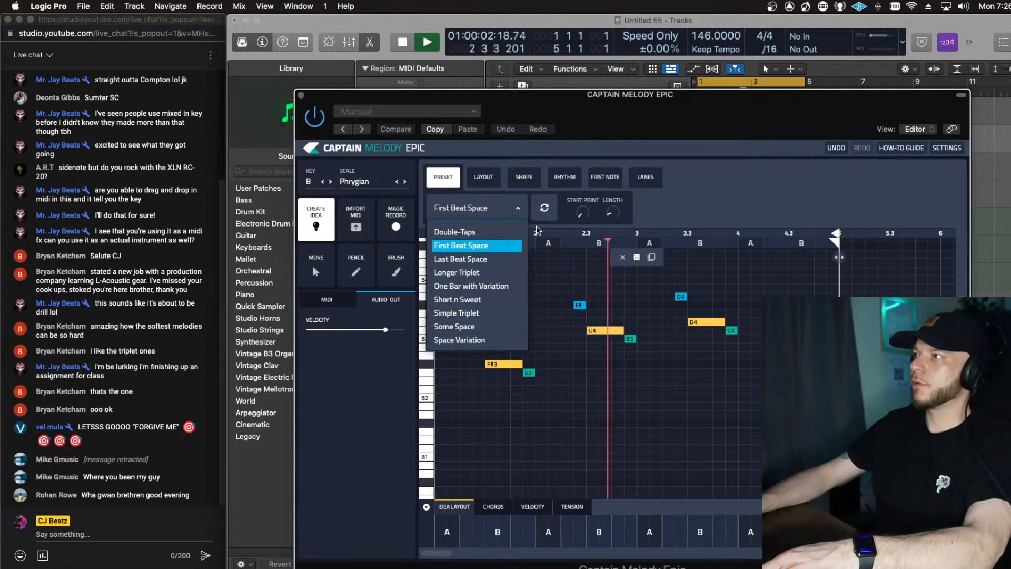
click(460, 259)
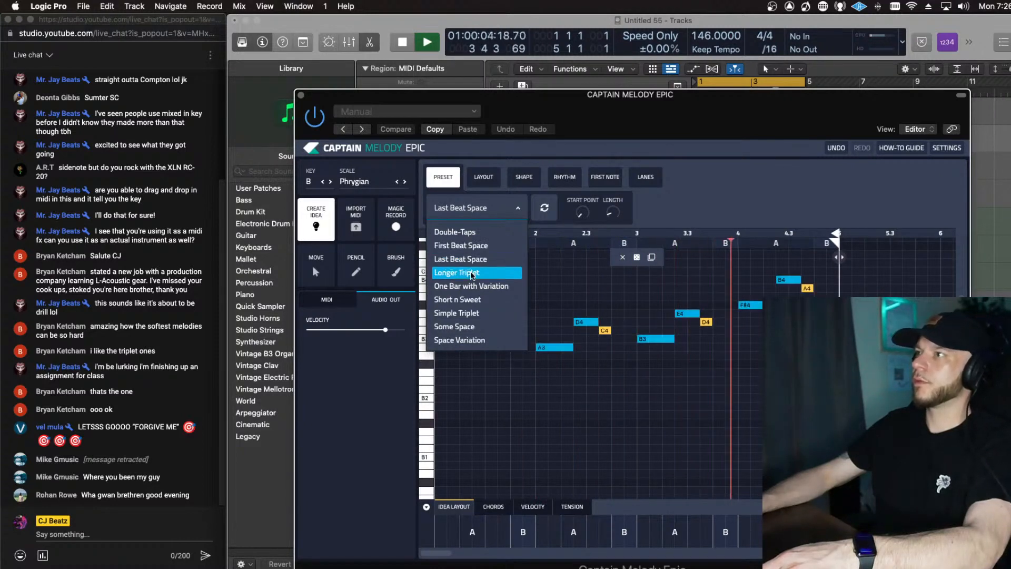
click(472, 272)
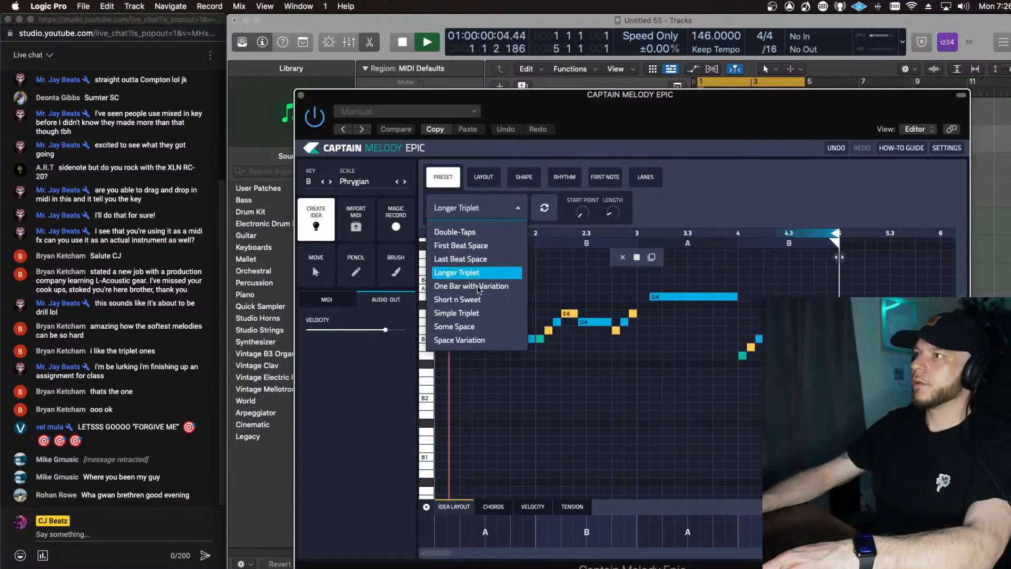
click(470, 313)
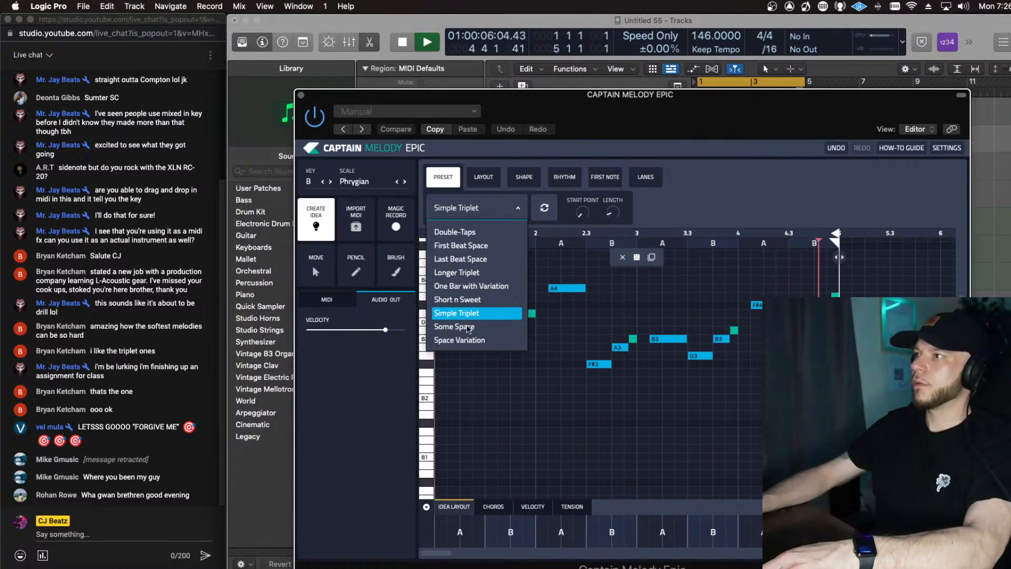
click(468, 327)
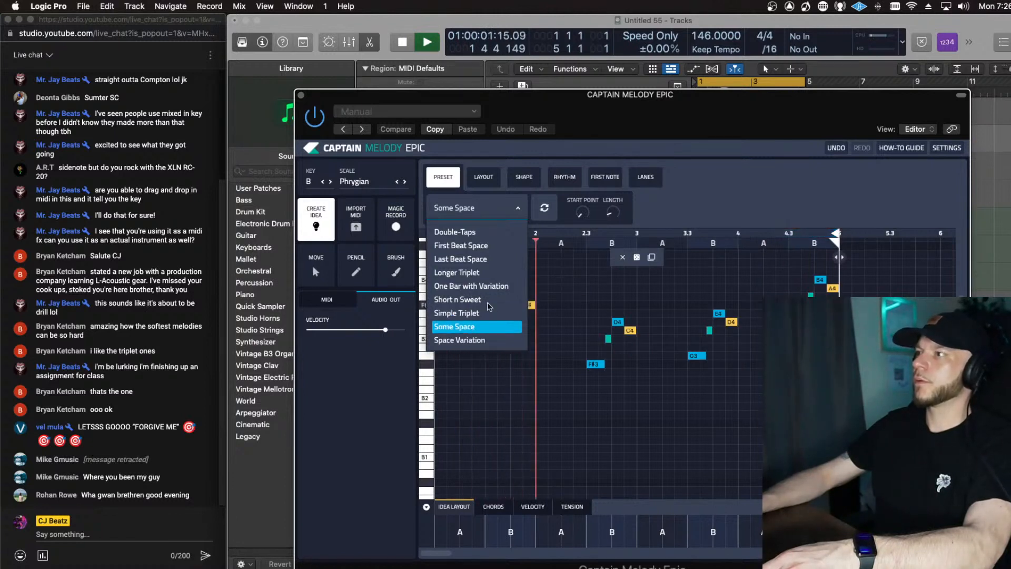
click(471, 341)
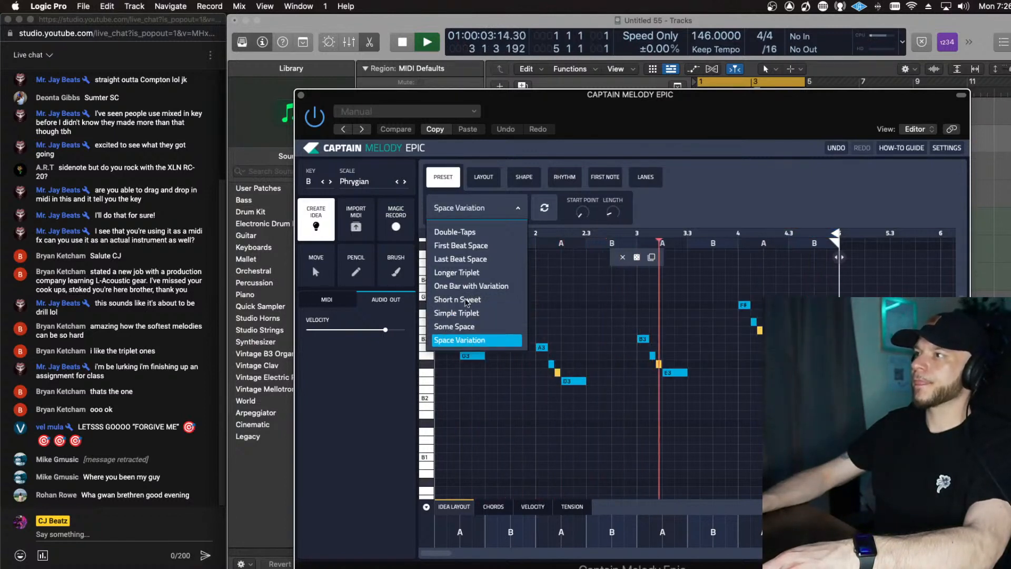
click(471, 301)
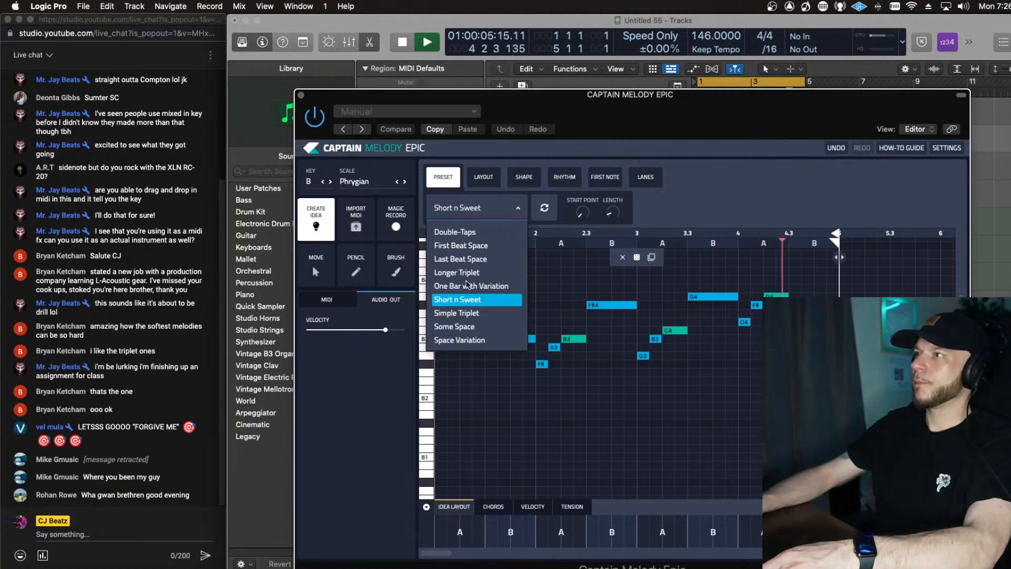
click(463, 275)
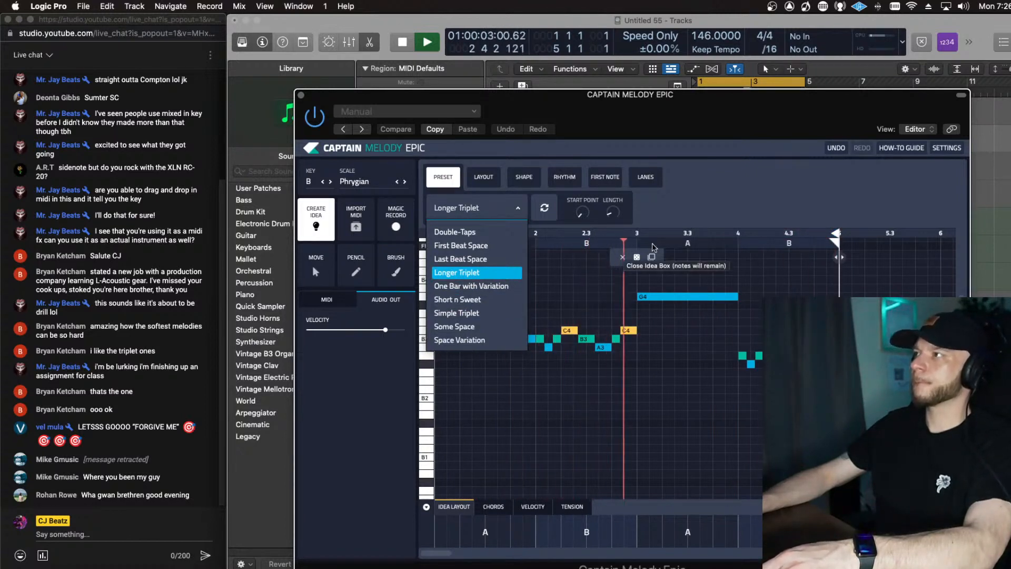
click(695, 207)
Step: Lower the melody's long note in bar 3 to G3 and, after listening, the long note in bar 1 to D3
key(space)
drag(663, 299, 663, 356)
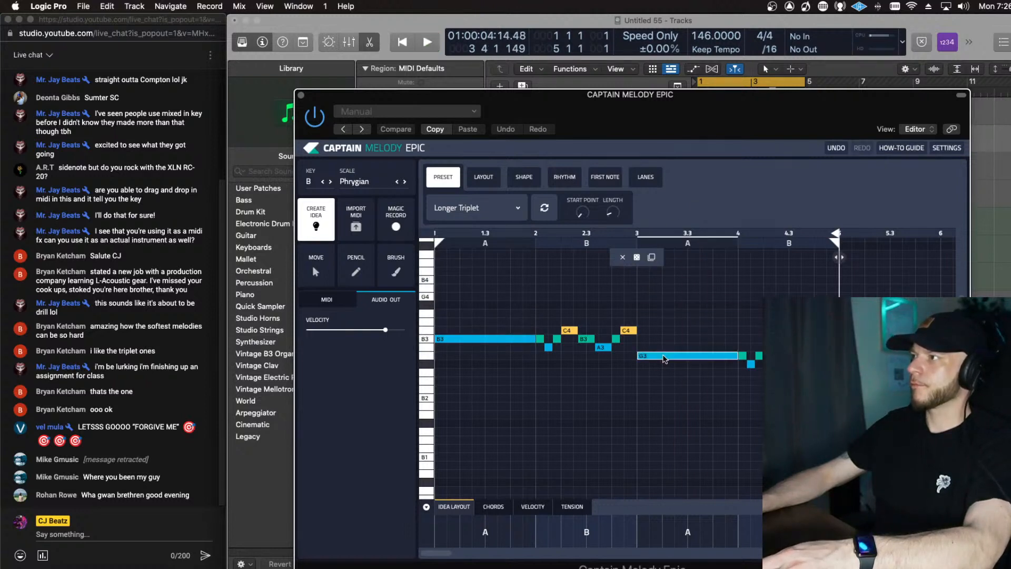
key(space)
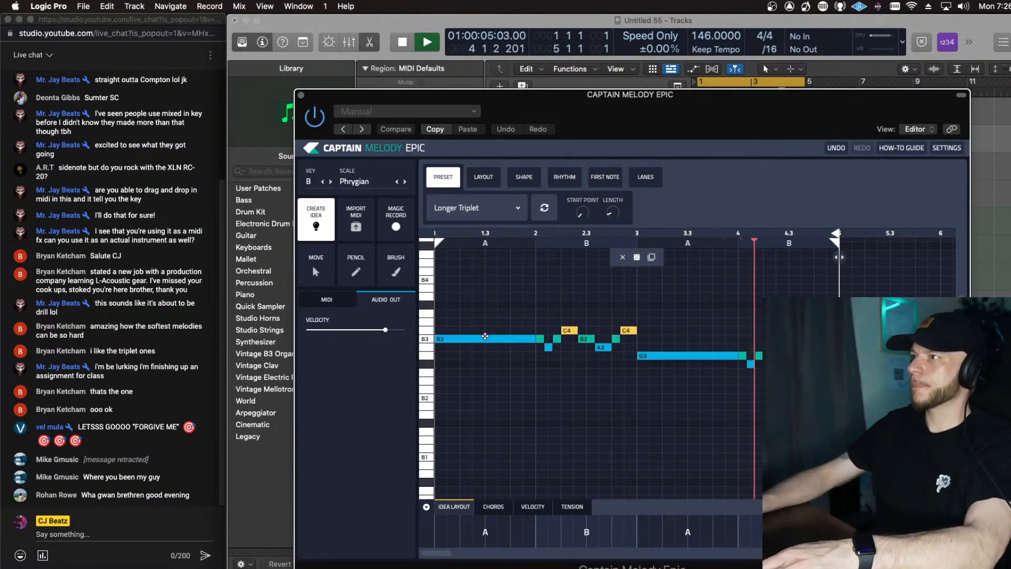
key(space)
drag(472, 340, 472, 384)
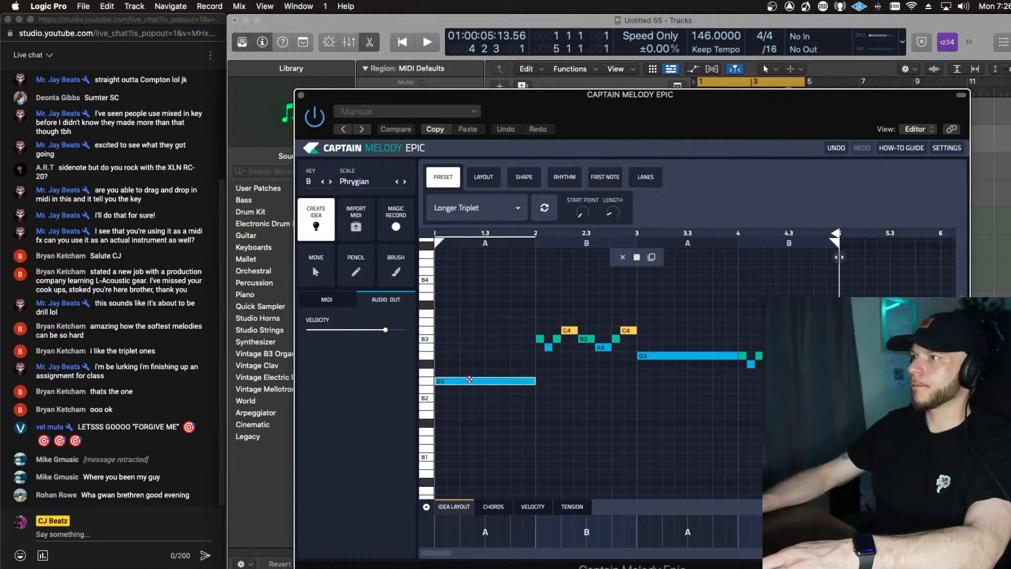
Step: Lengthen the melody notes slightly during playback, and regenerate the Longer Triplet melody twice to hear alternatives
key(space)
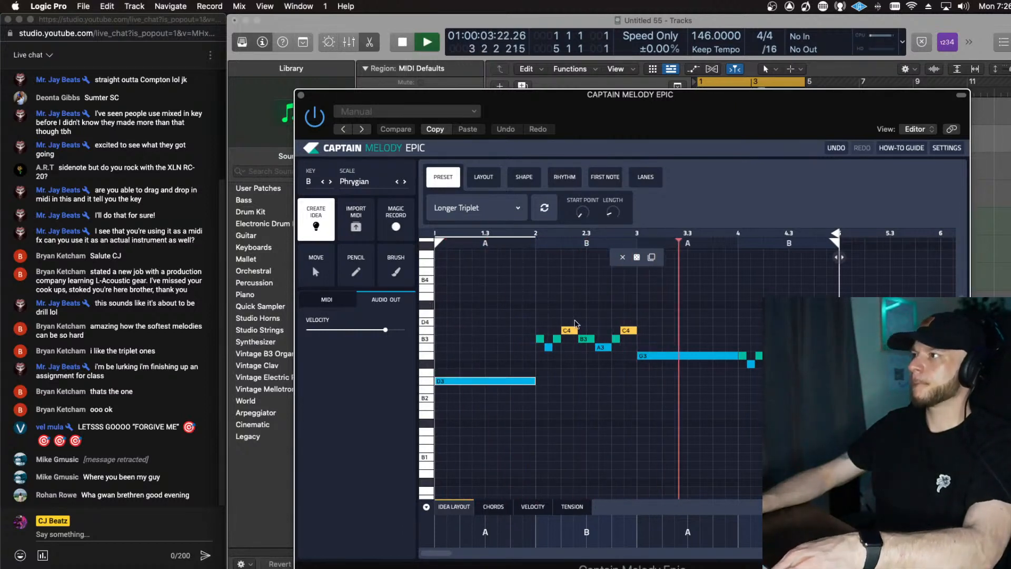
drag(534, 380, 538, 382)
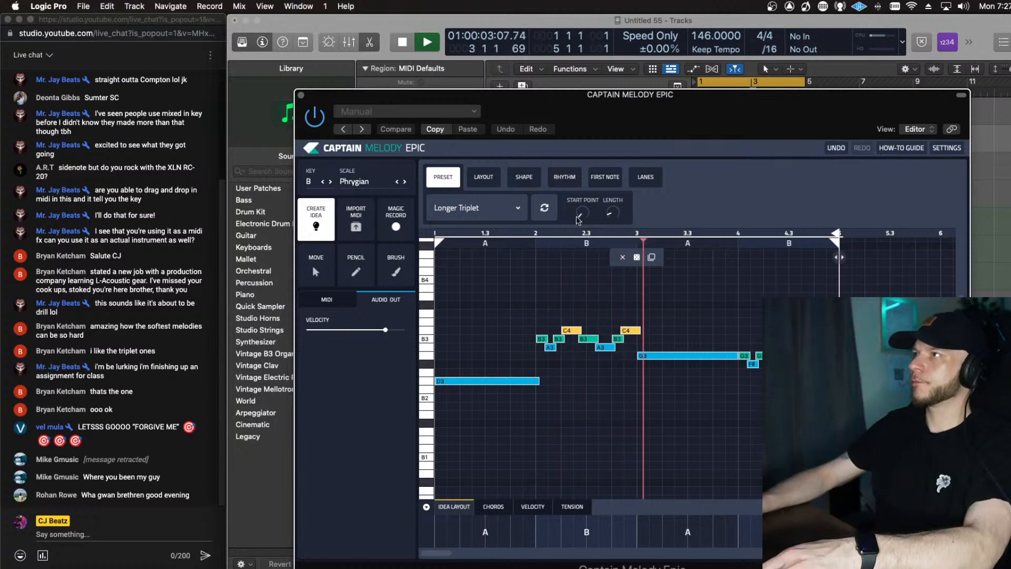
click(551, 214)
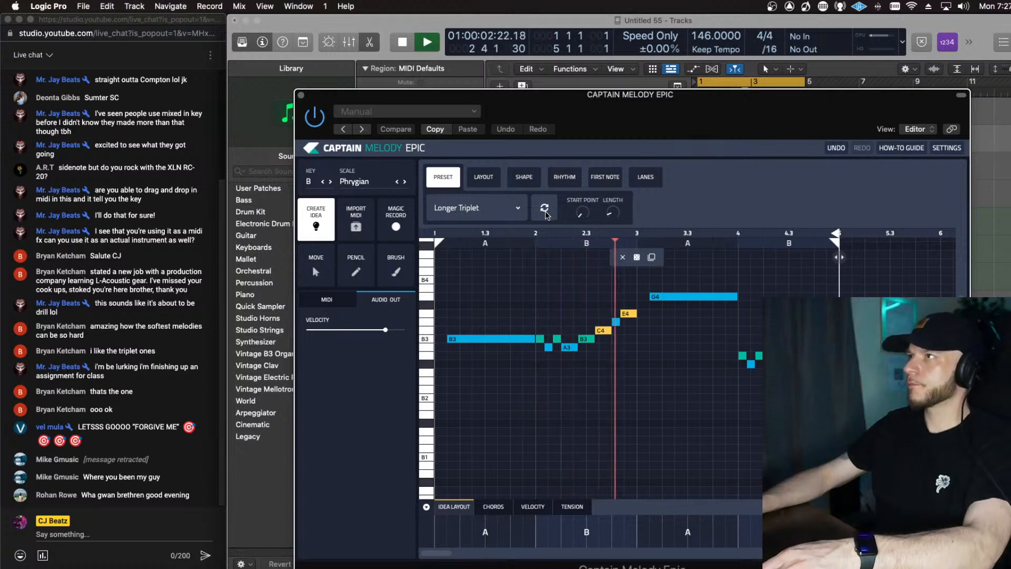
click(544, 207)
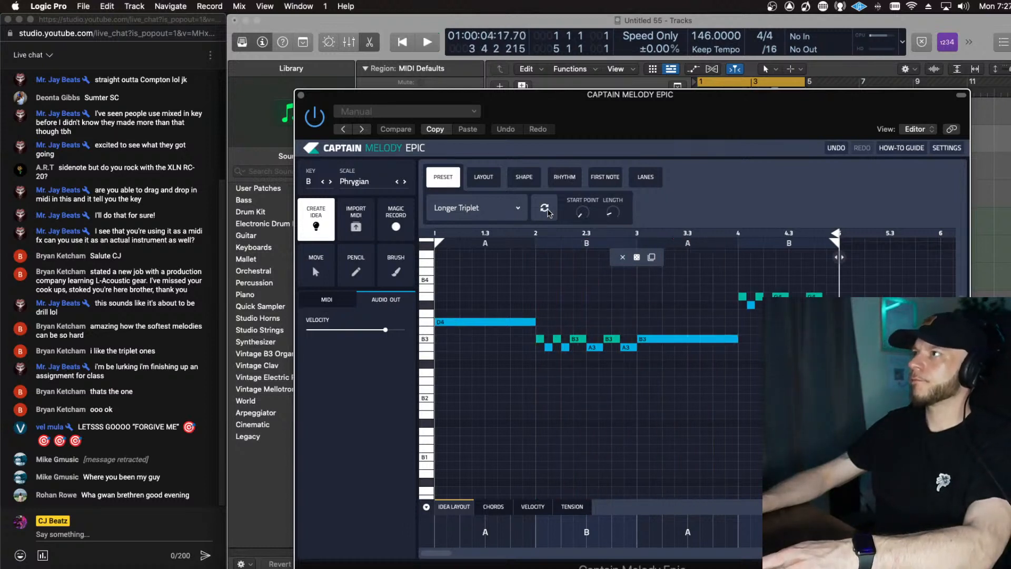
Step: Audition the Short n Sweet, Simple Triplet and Some Space melody presets, and settle on First Beat Space
click(569, 181)
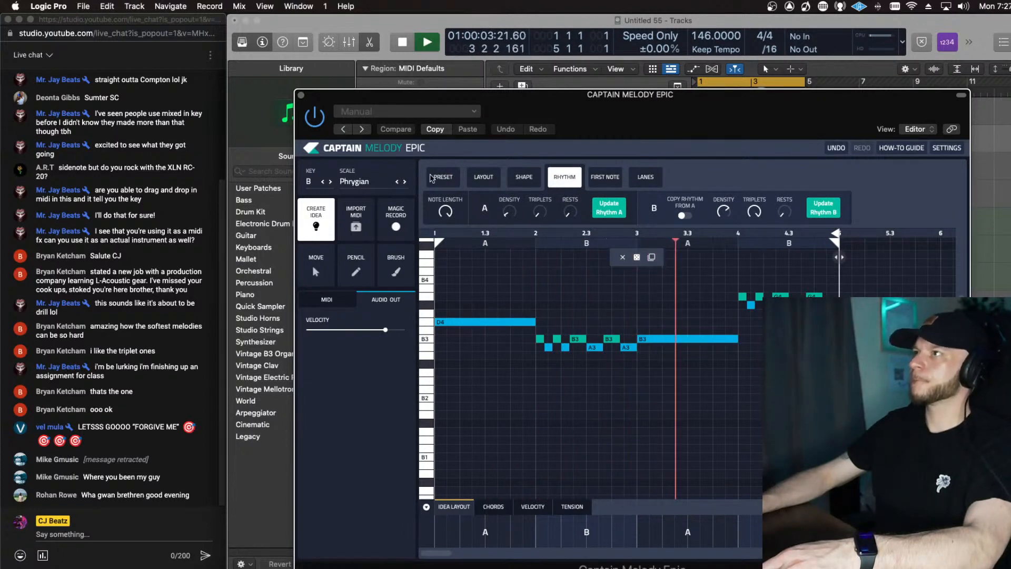
click(431, 178)
click(506, 207)
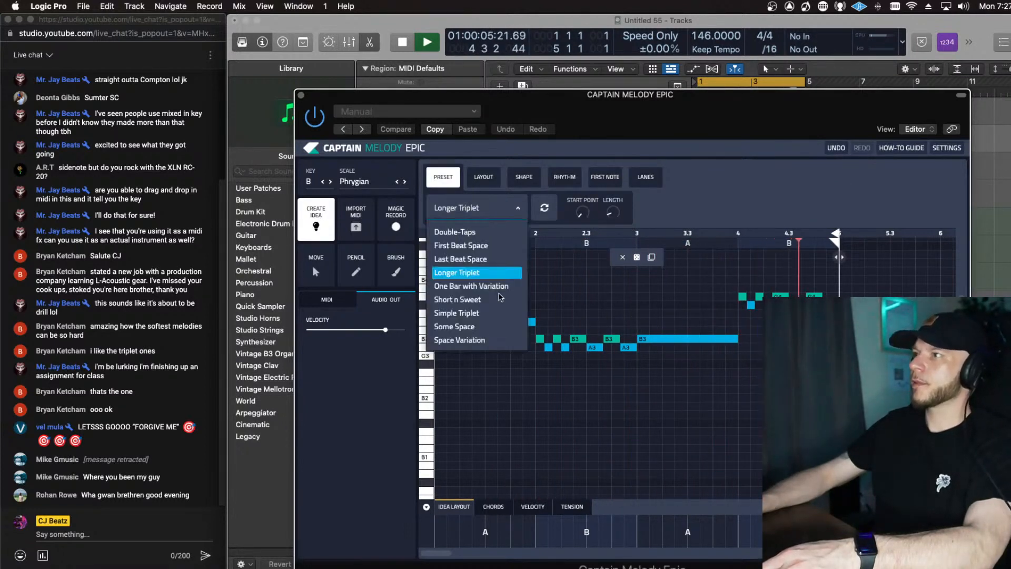
click(500, 299)
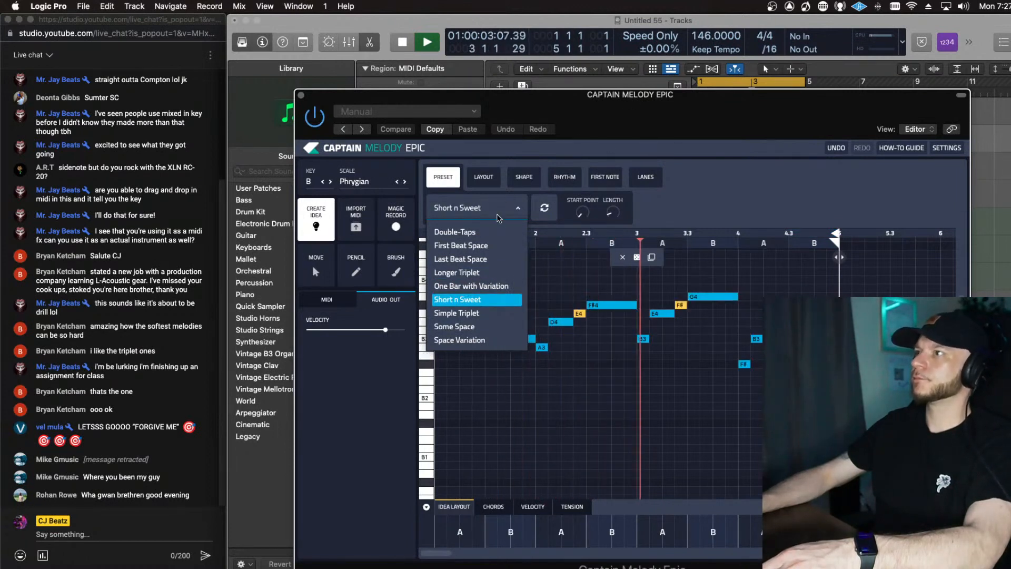
click(463, 313)
click(470, 327)
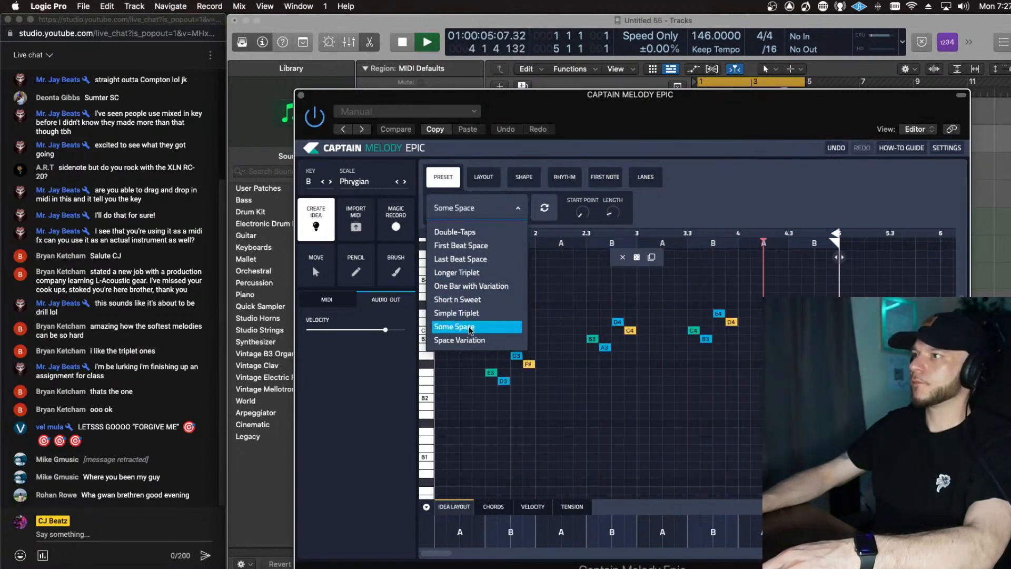
click(459, 246)
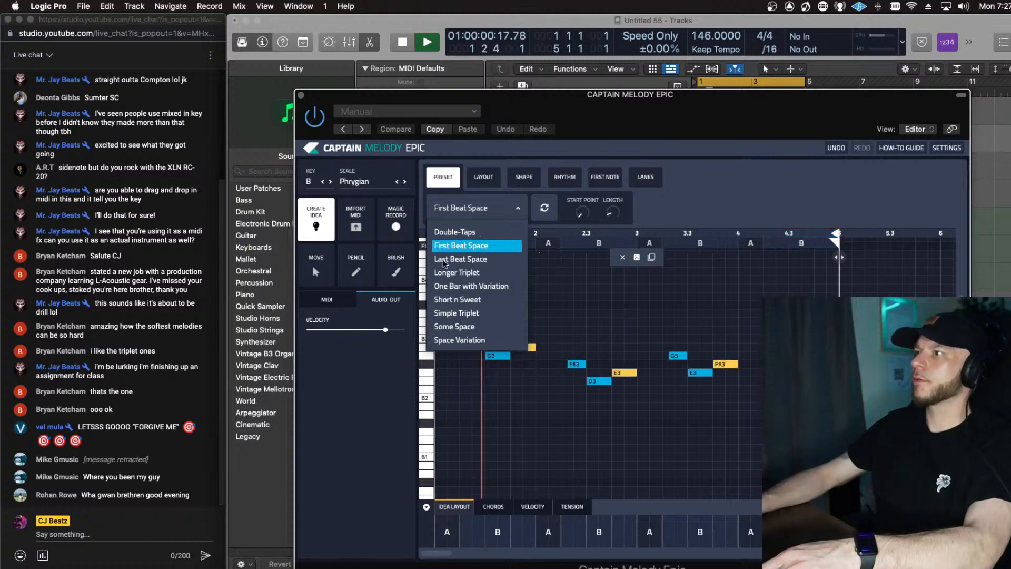
click(731, 196)
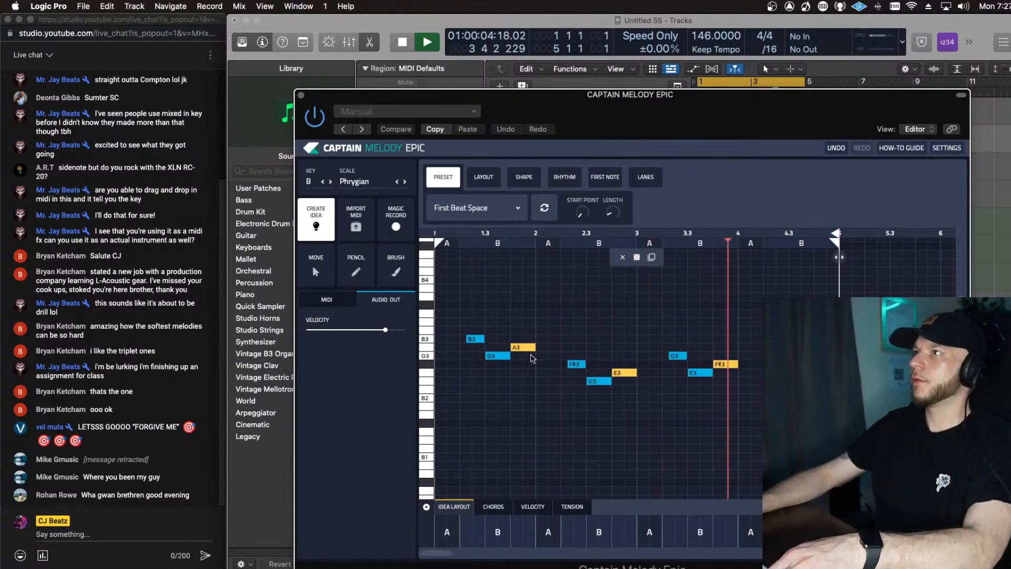
Step: Start the opening notes of bars 1, 2 and 3 (B3, F#3 and G3) on beat 2, each extending to the following note
click(472, 340)
key(space)
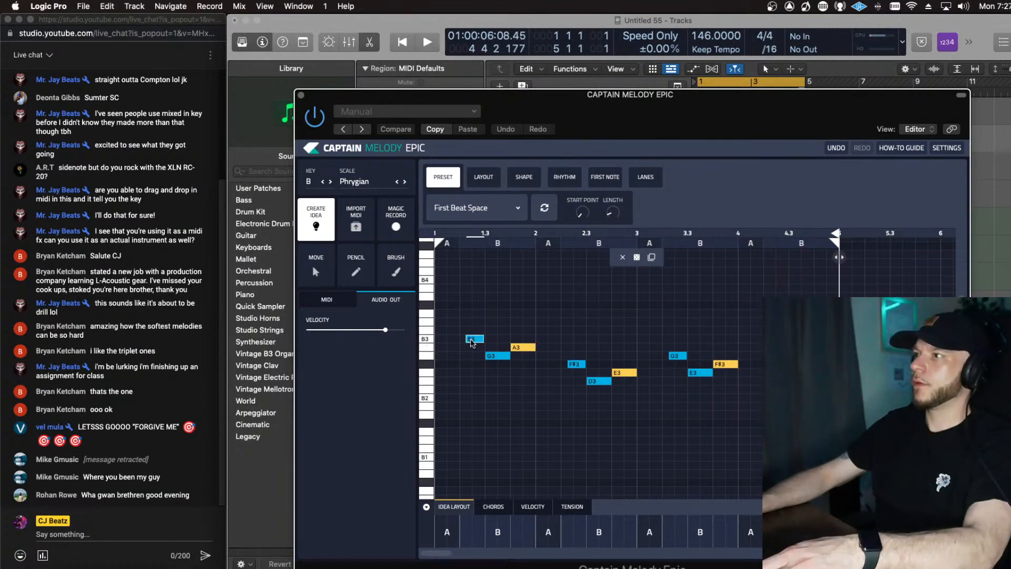
key(space)
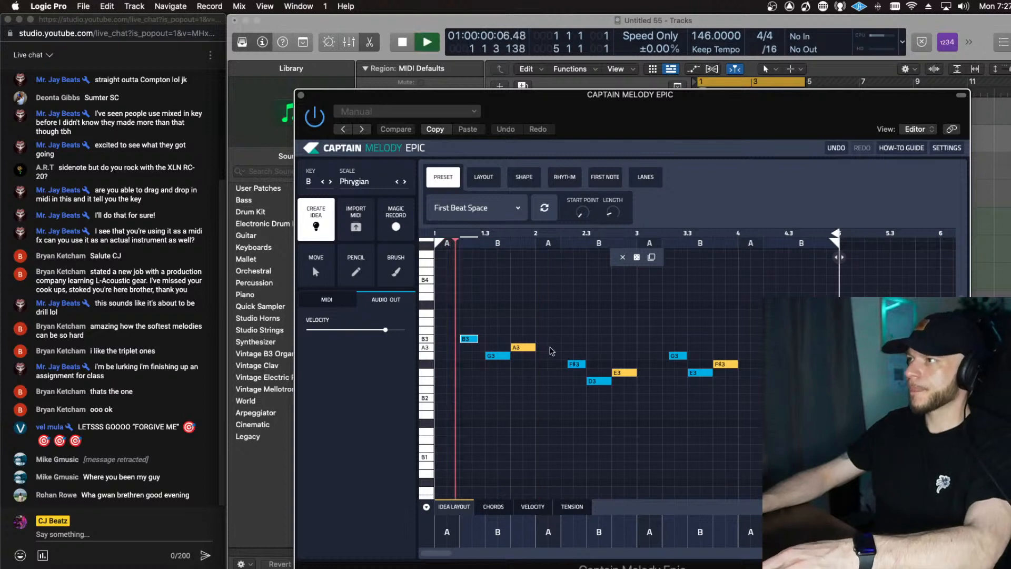
drag(478, 339, 485, 342)
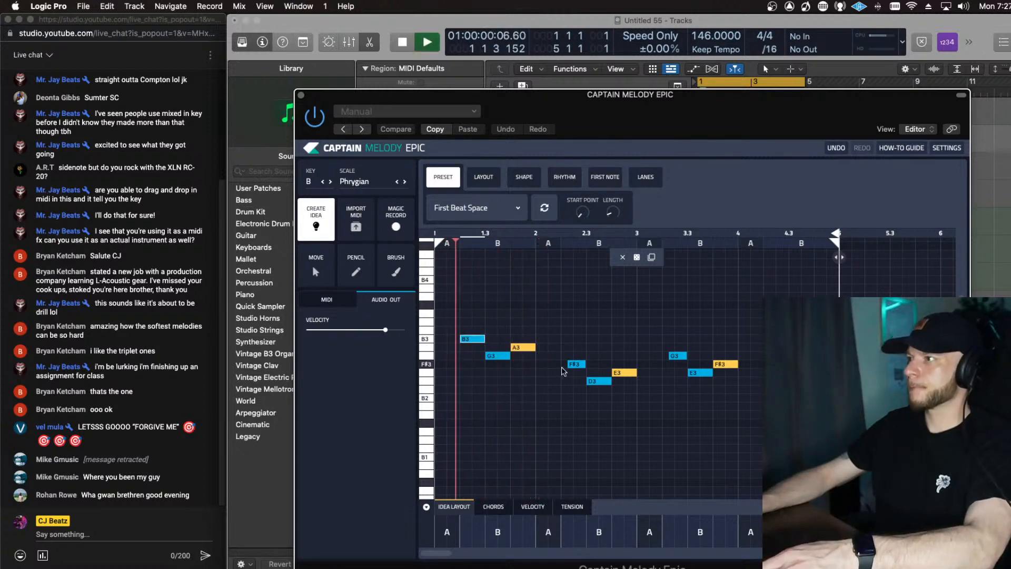
drag(578, 367, 566, 367)
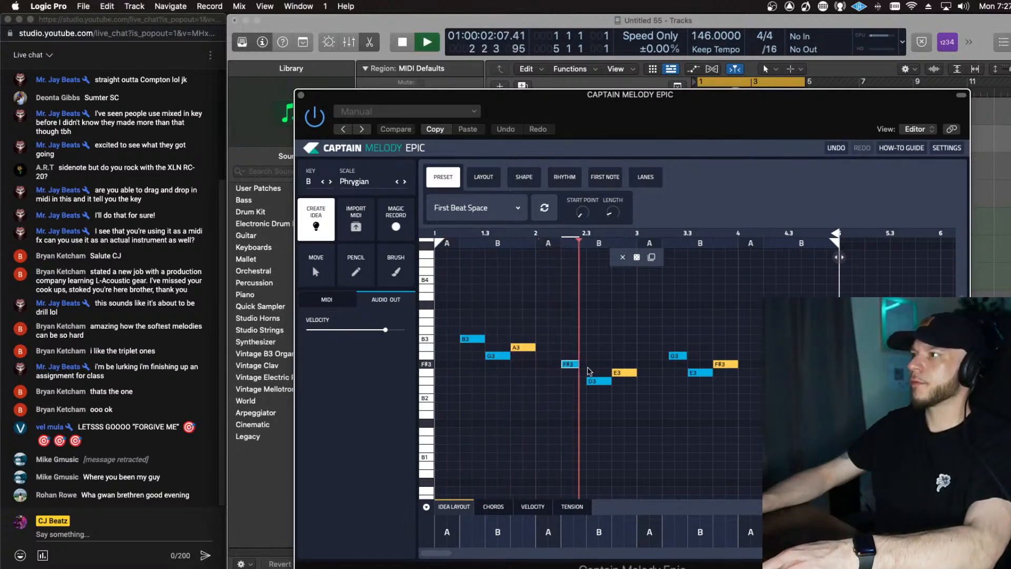
drag(579, 366, 587, 366)
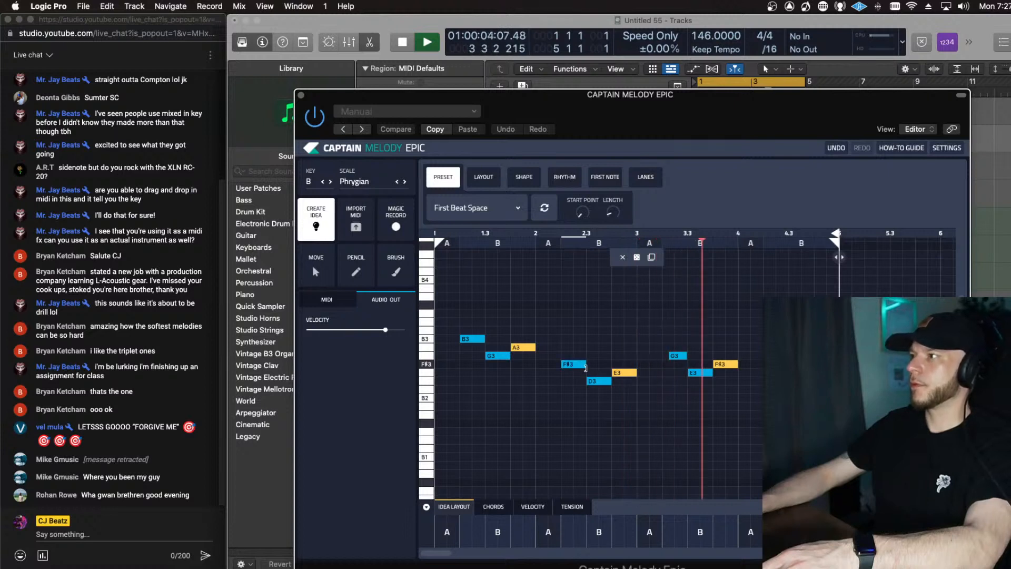
drag(667, 359, 663, 359)
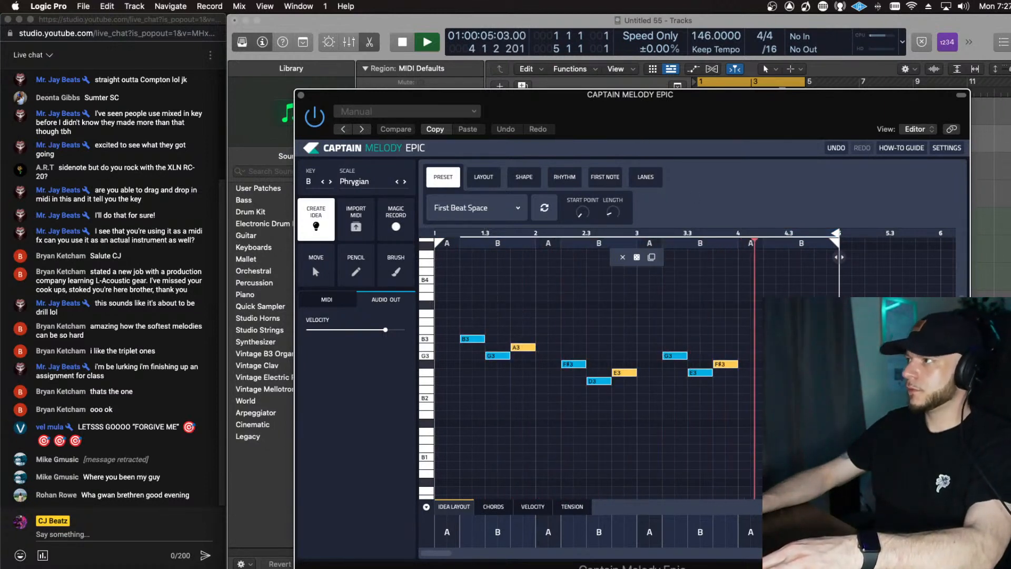
key(space)
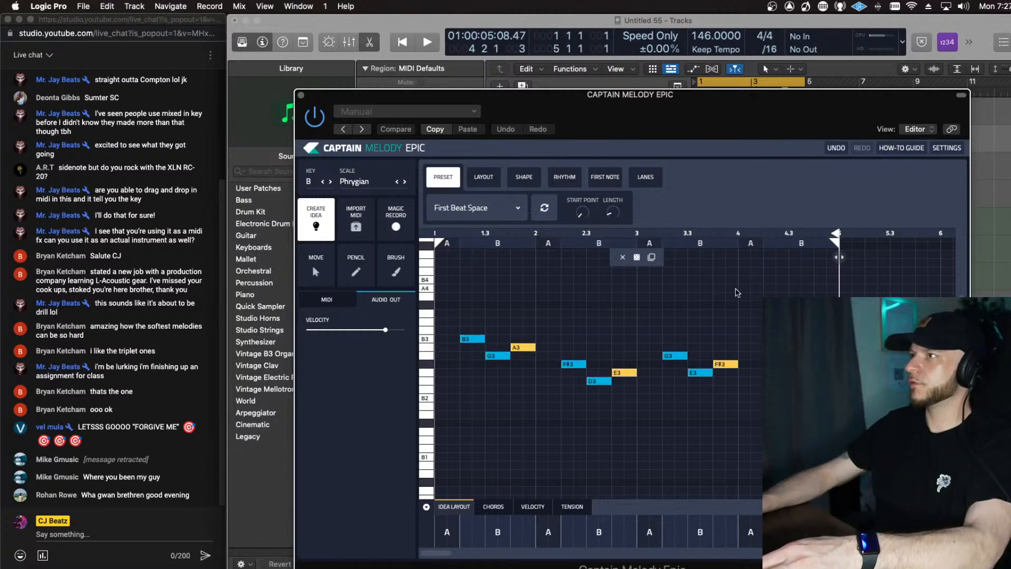
Step: Pencil a note at the start of bar 4, lower it to D4 while listening, and close the melody plug-in
click(396, 263)
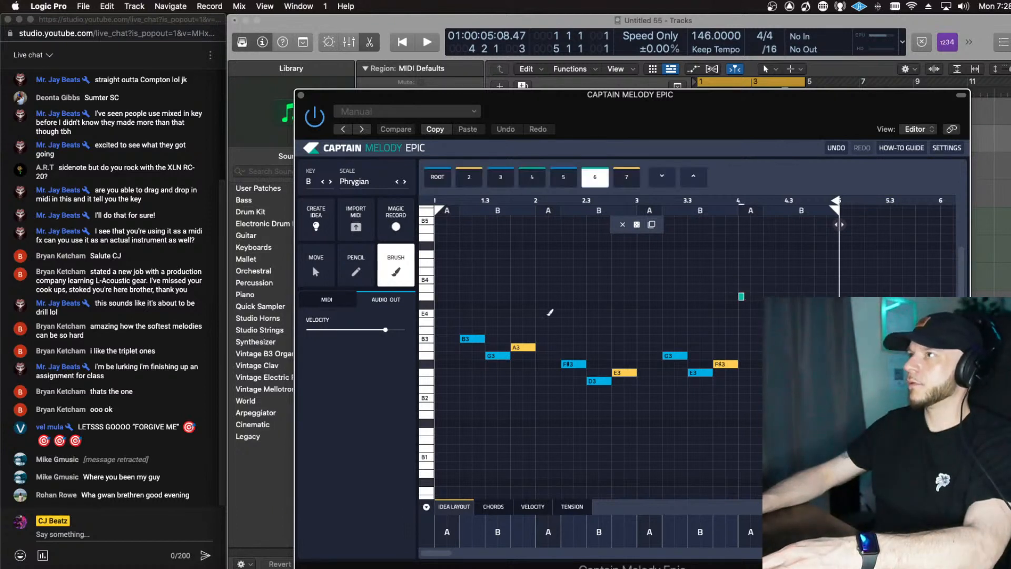
click(355, 263)
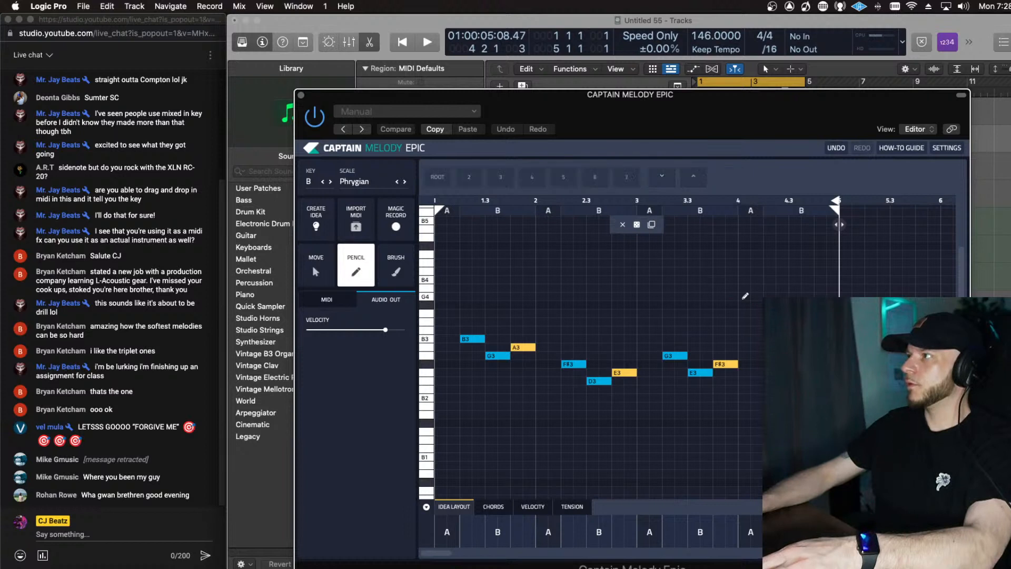
click(744, 296)
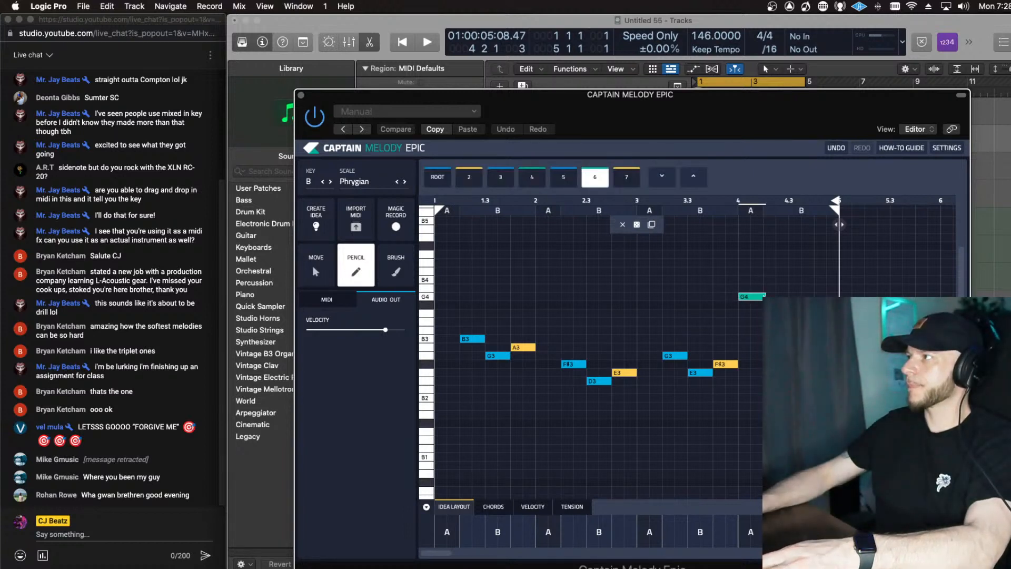
key(space)
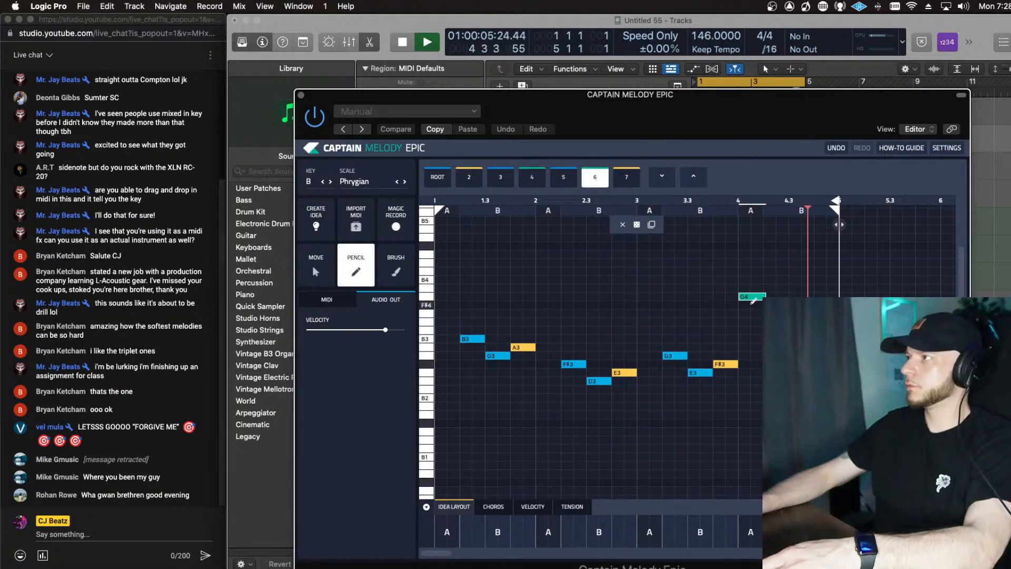
drag(752, 298, 751, 307)
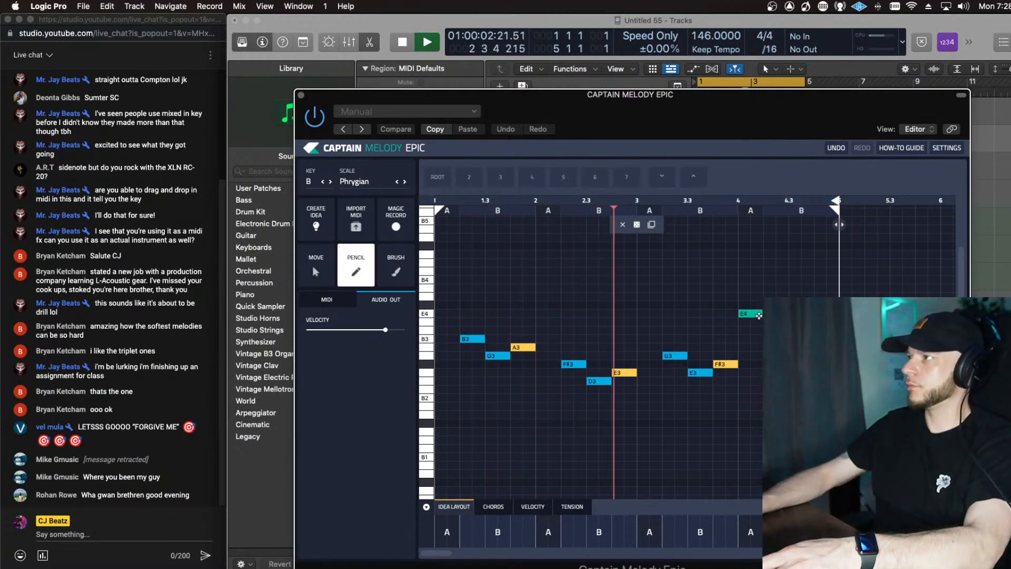
drag(759, 315, 759, 323)
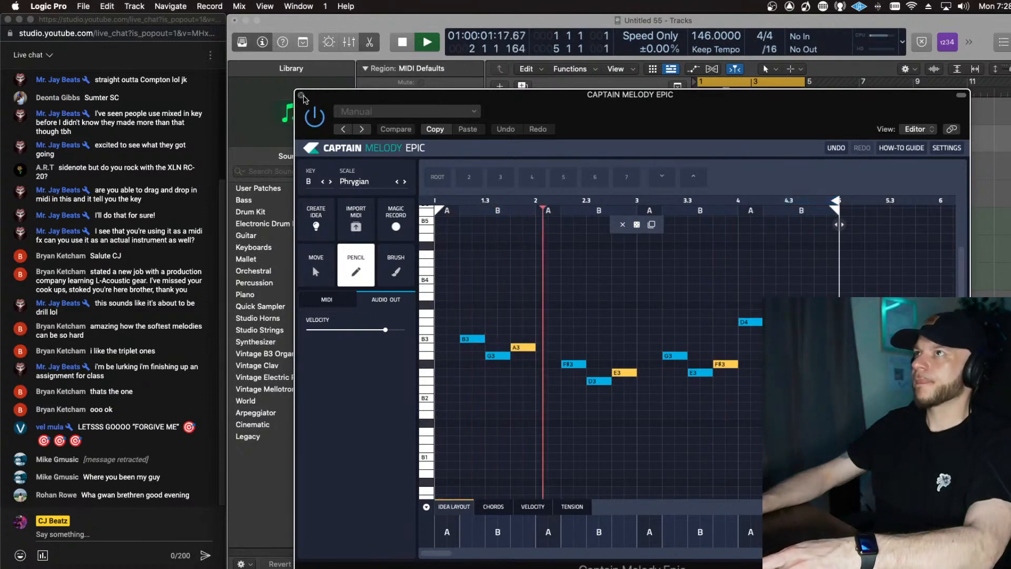
click(301, 95)
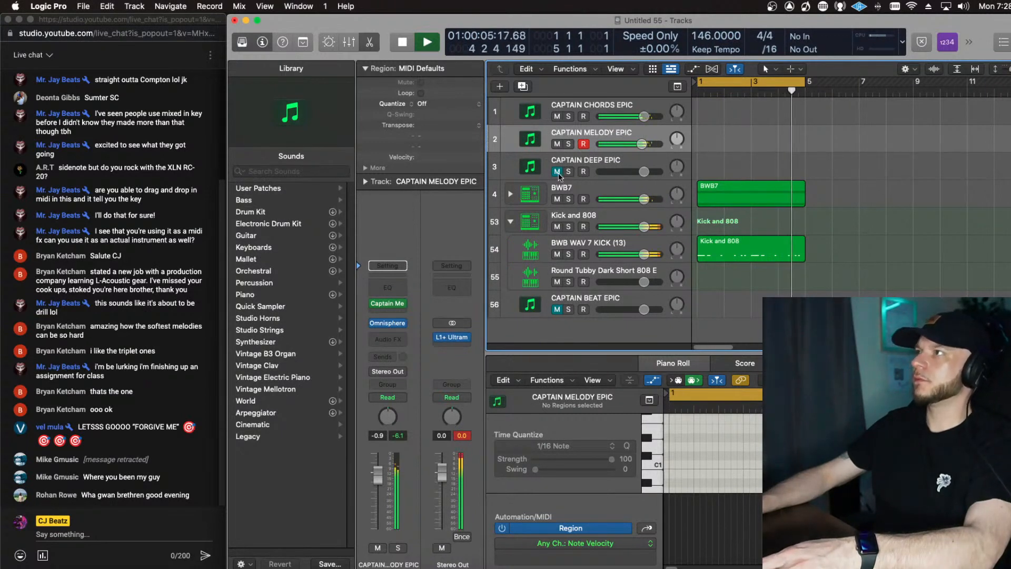
Step: Unmute the Captain Deep Epic track and replace its MIDI effect with a fresh Captain Deep Epic instance from Mixed In Key
click(610, 166)
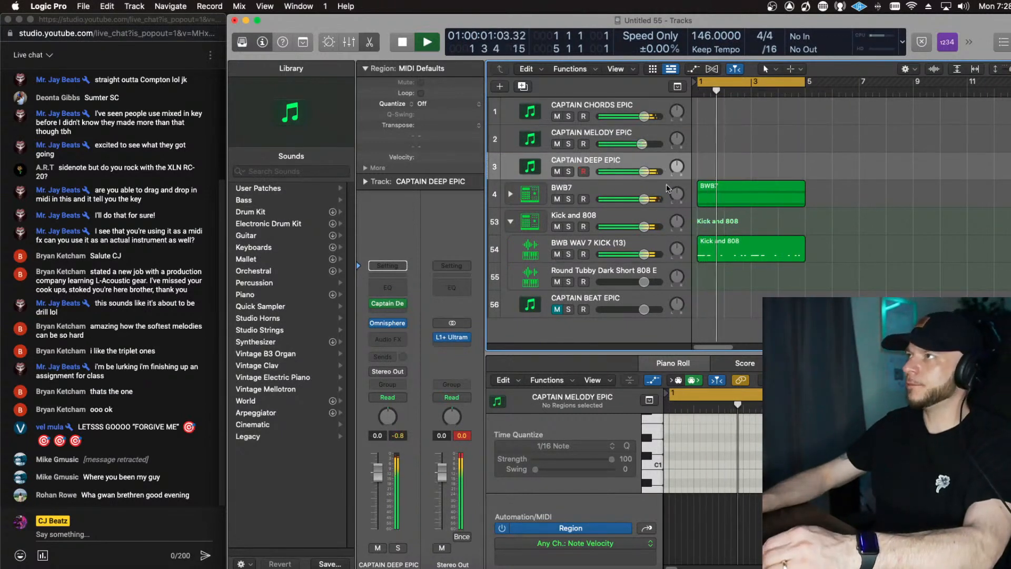
click(404, 304)
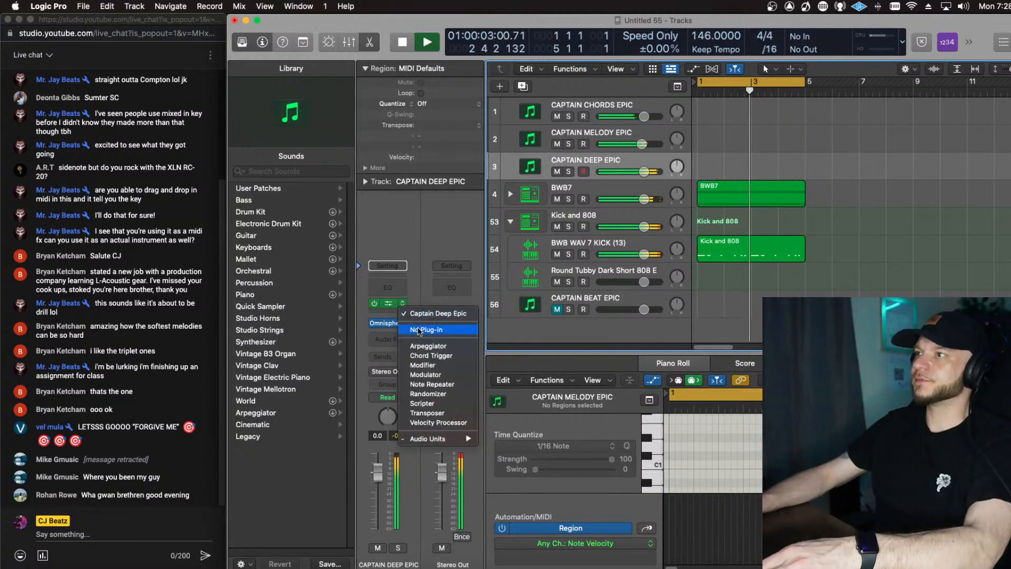
click(415, 330)
click(402, 308)
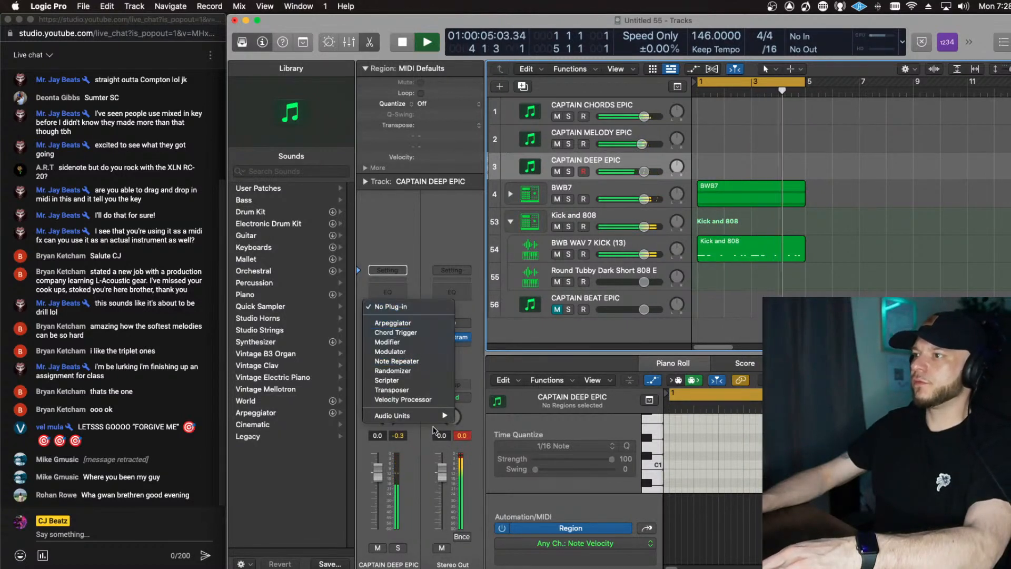
mouse_move(436, 418)
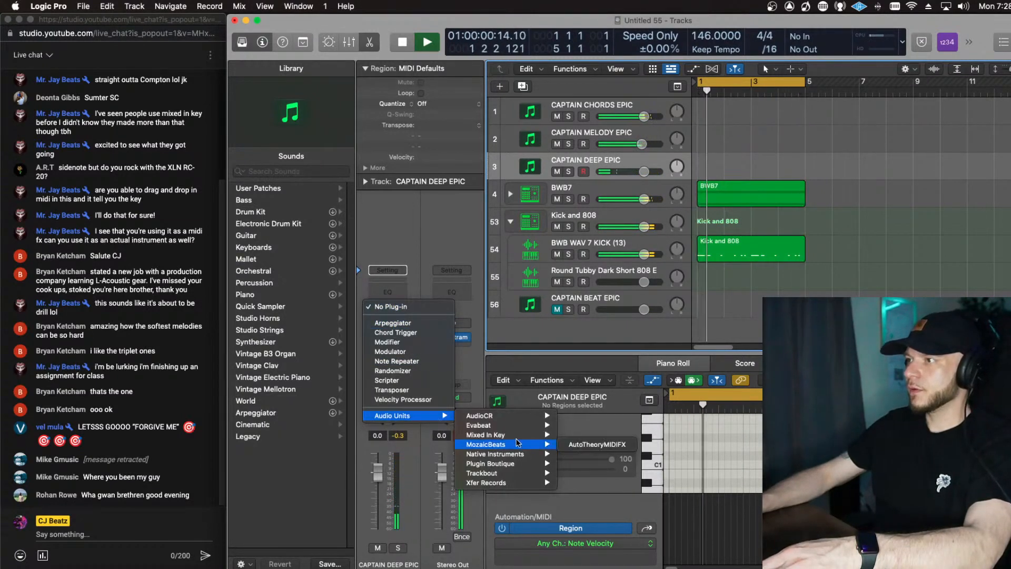
mouse_move(526, 435)
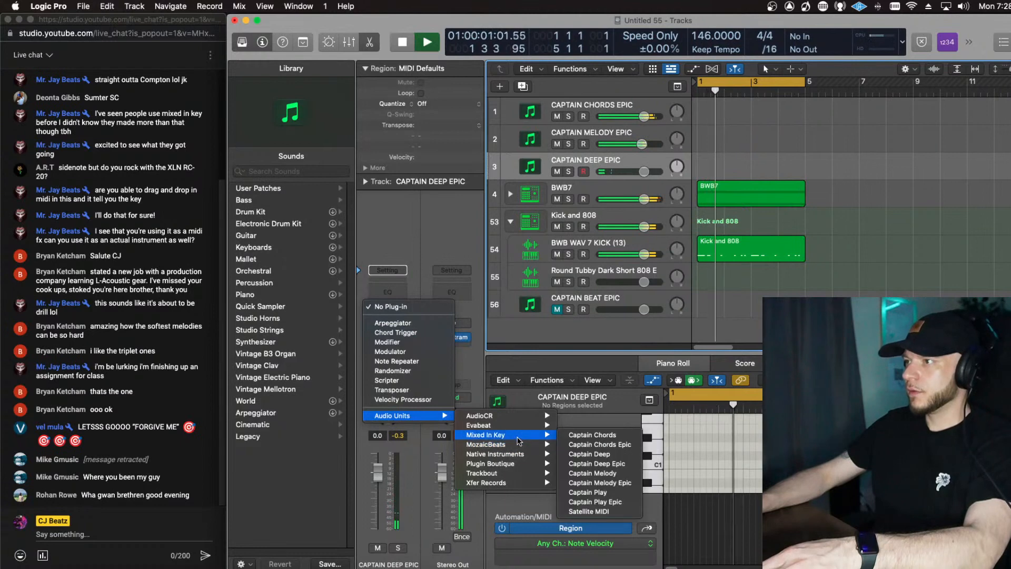
click(624, 465)
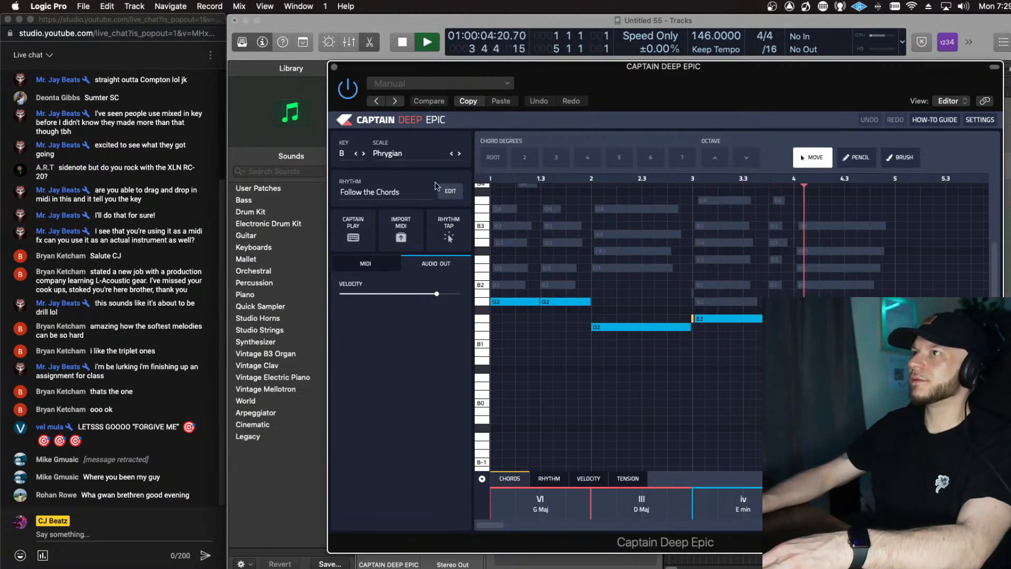
Step: Audition the Mid-Tempo Pop 1, 3 and 4 rhythms and MidTempo 1 from the Top 20 bank on the bassline
click(446, 191)
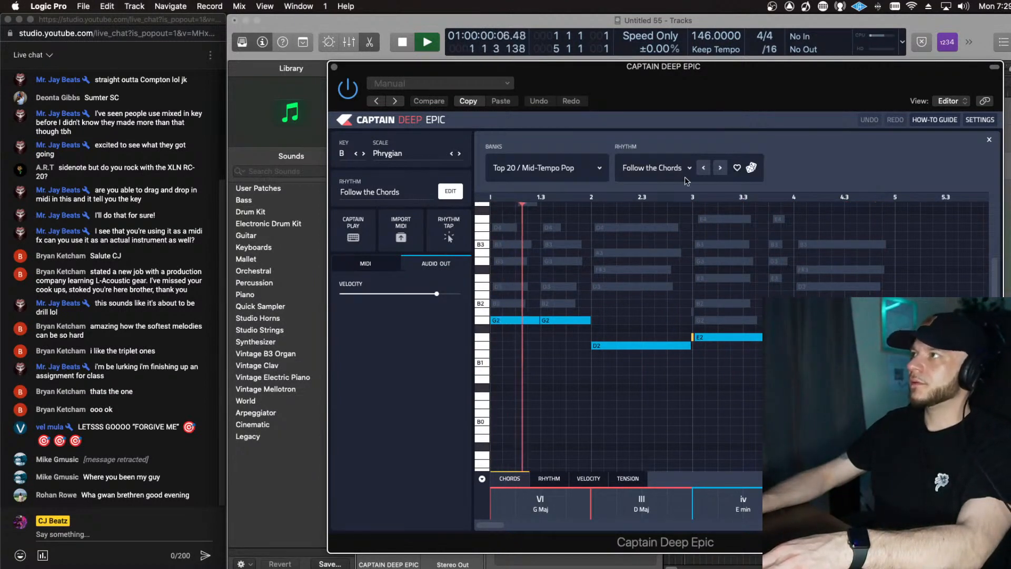
click(719, 167)
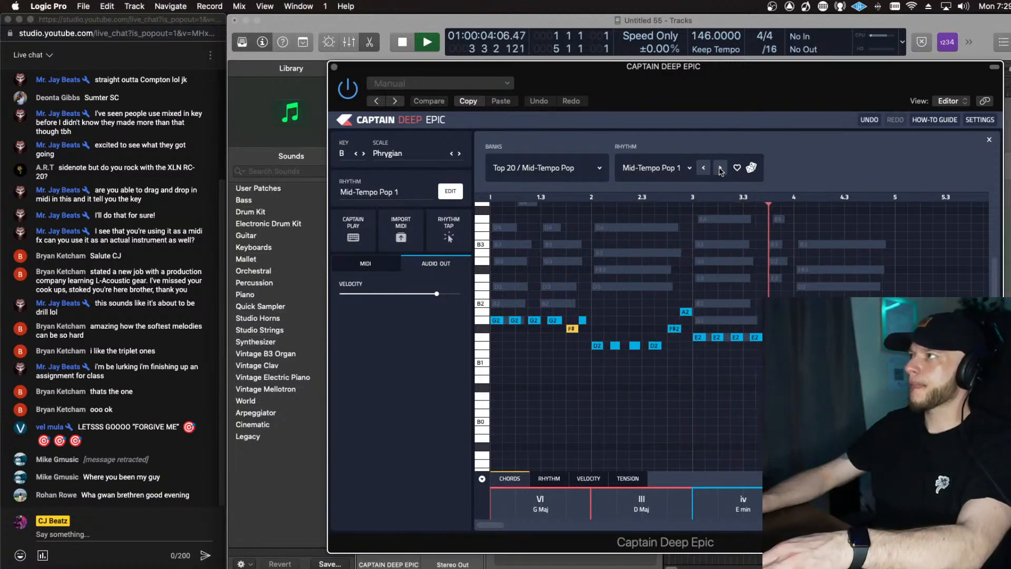
click(721, 168)
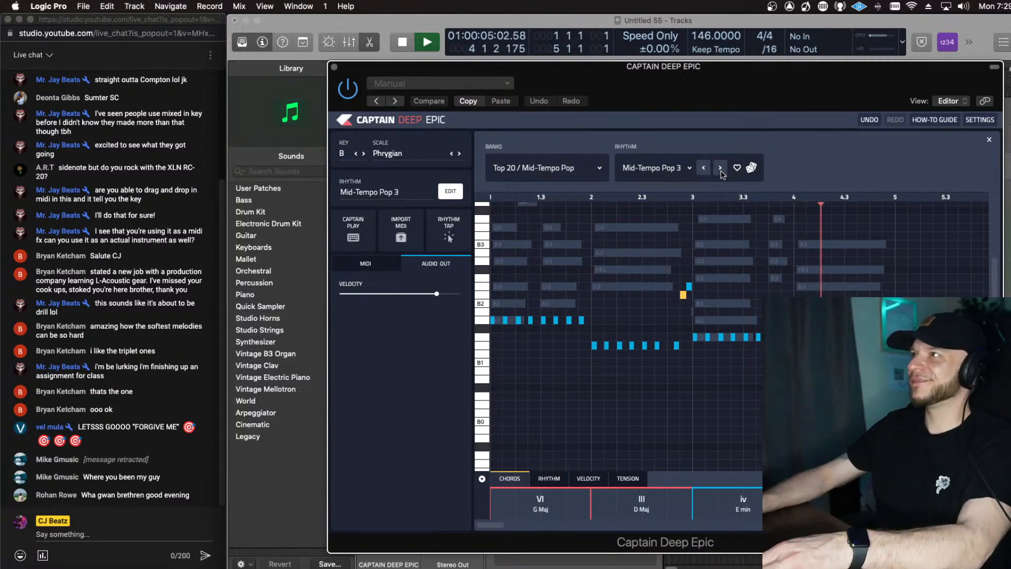
click(719, 168)
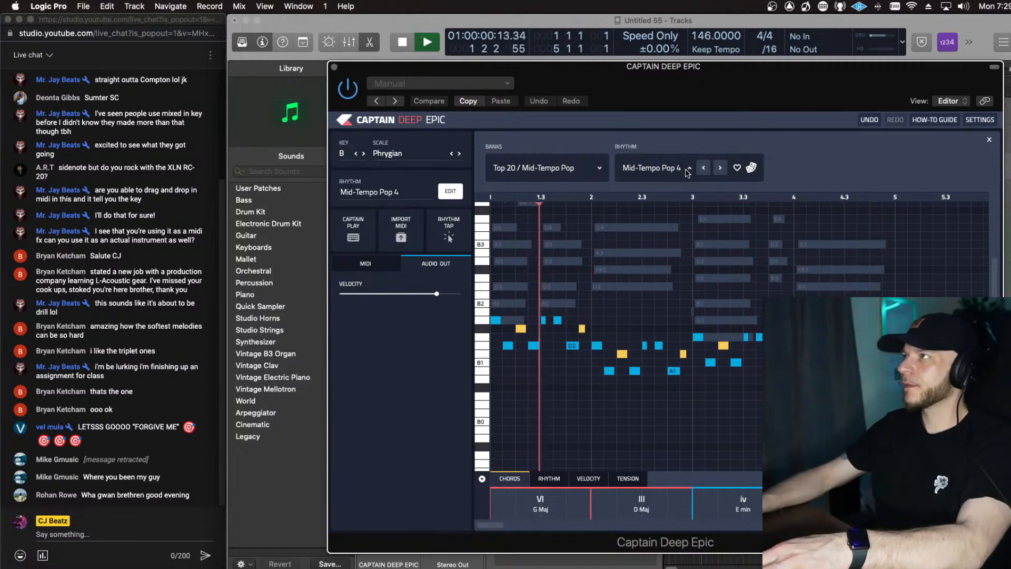
click(653, 168)
scroll(658, 337, down, 10)
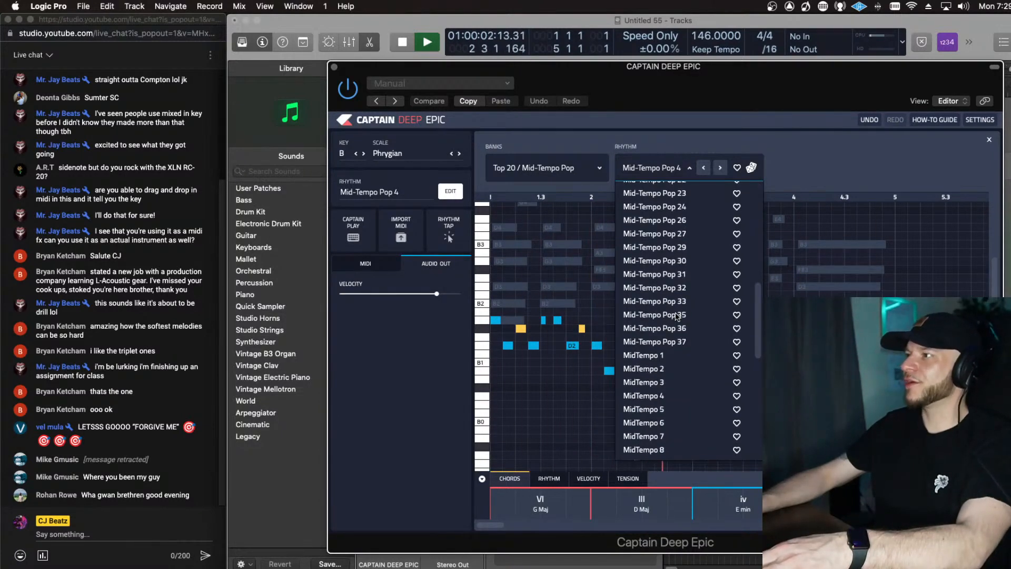
click(651, 355)
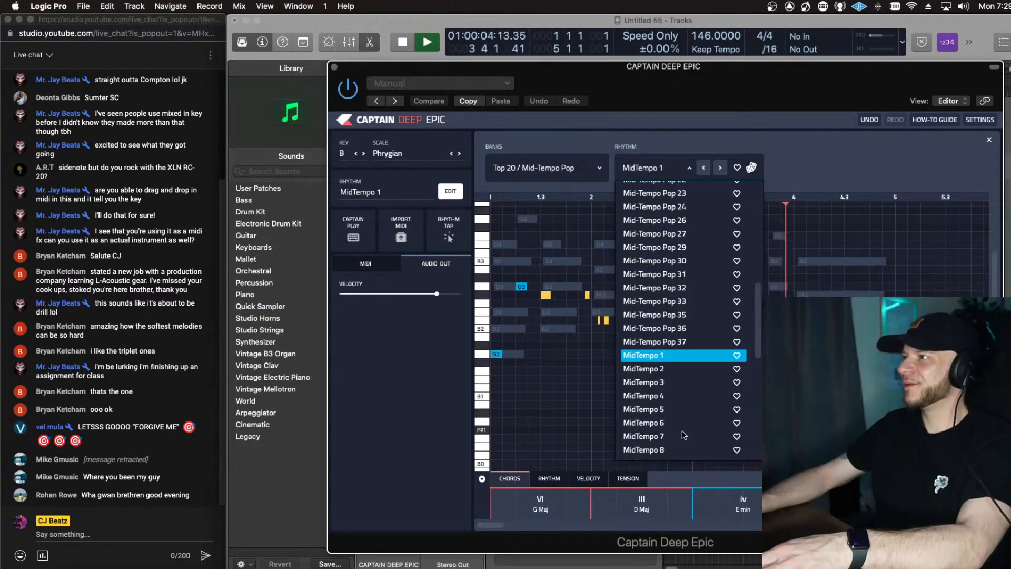
scroll(668, 374, down, 5)
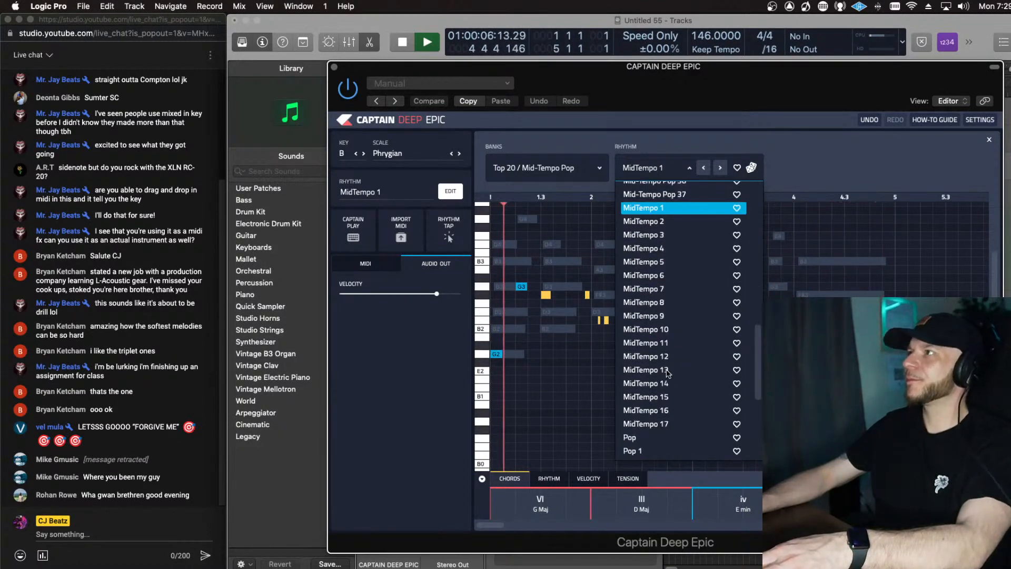
Step: Switch the bassline's rhythm bank to Trap + Hip Hop / Trap and audition 808 Concept 1 to 4
click(553, 167)
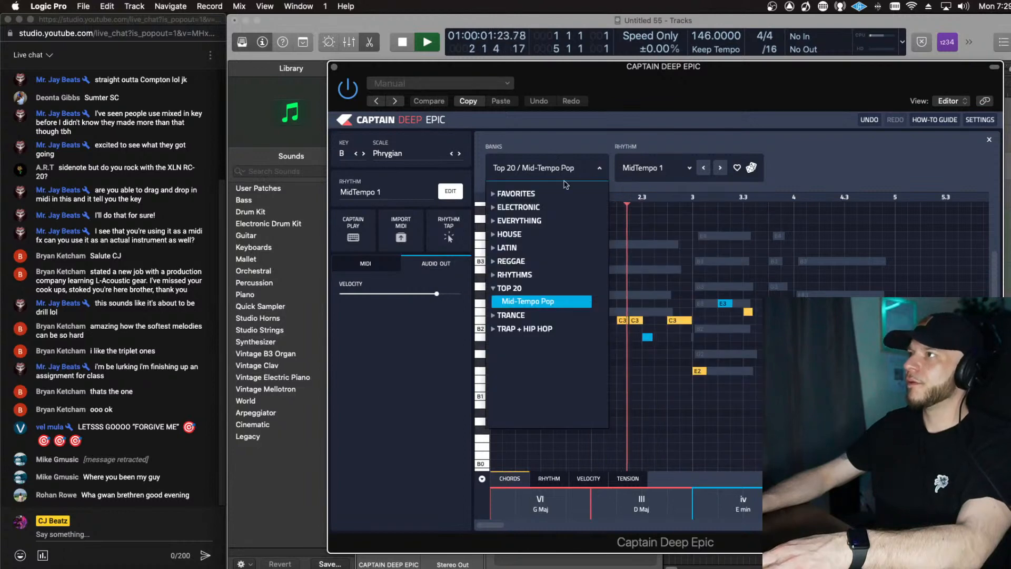
click(503, 328)
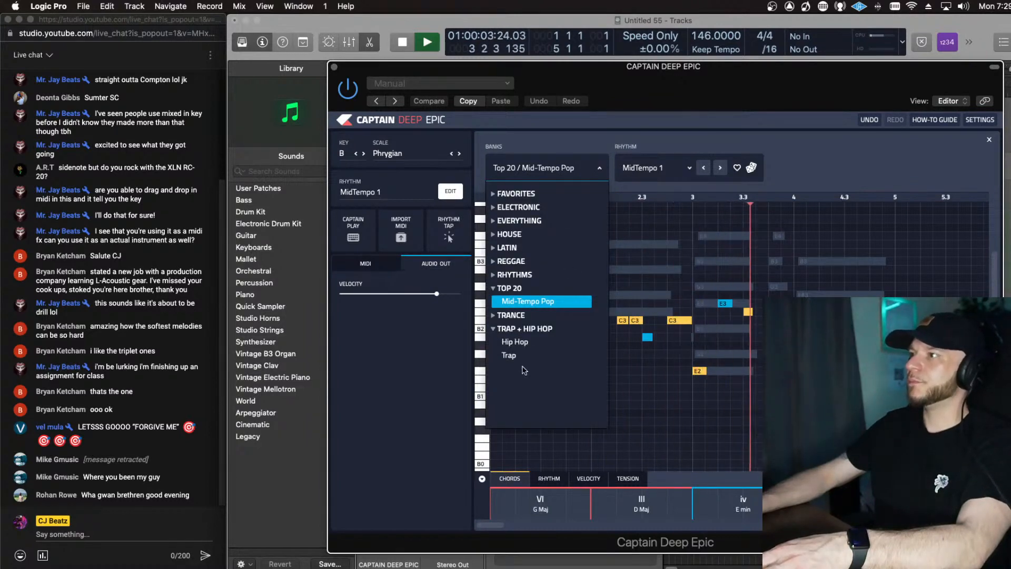
click(510, 355)
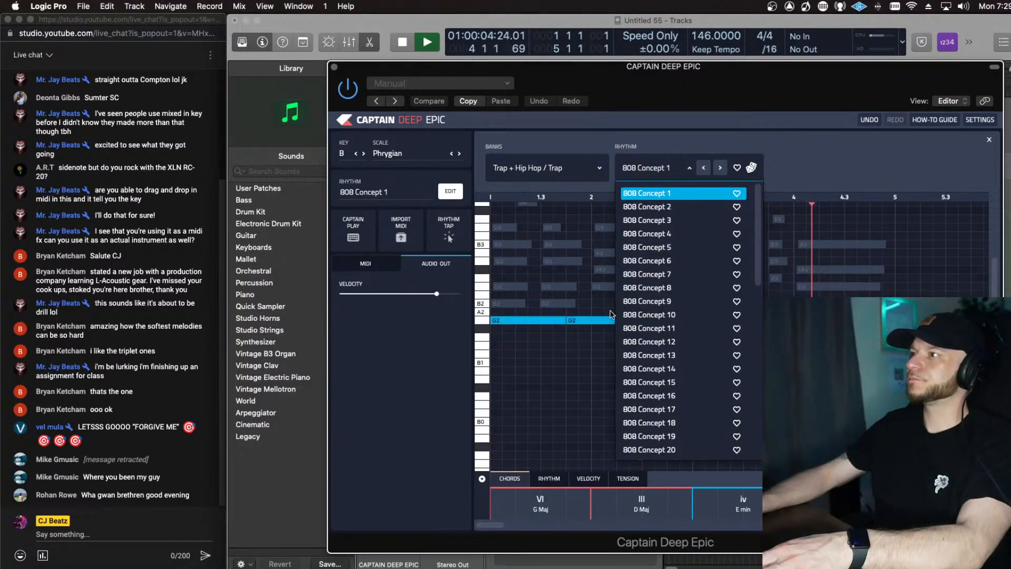
click(671, 207)
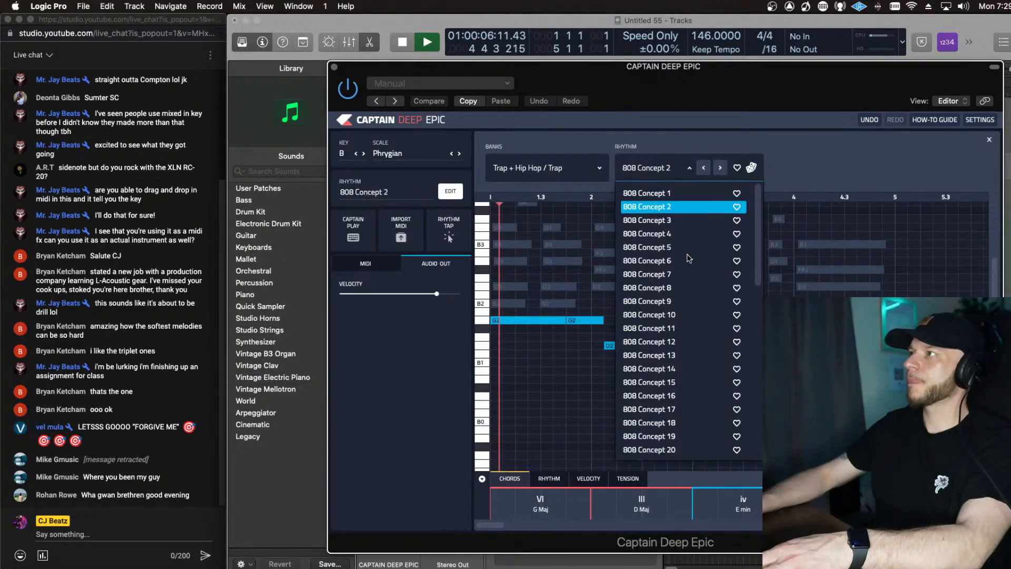
click(674, 221)
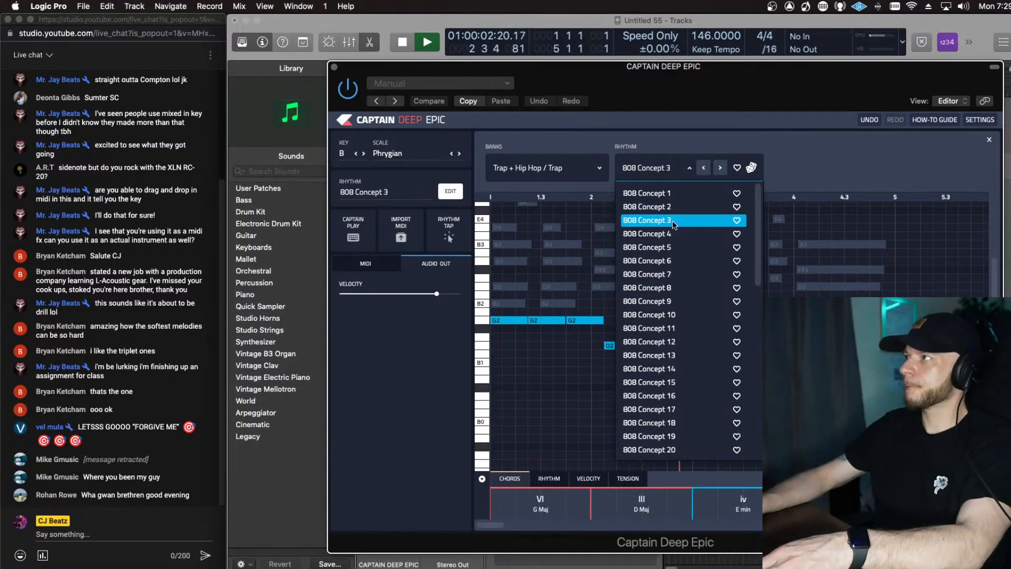
click(676, 233)
Step: Audition 808 Concept 5 to 7 and Style 808 1, and randomize the rhythm, settling on 808 Trap 29
click(721, 167)
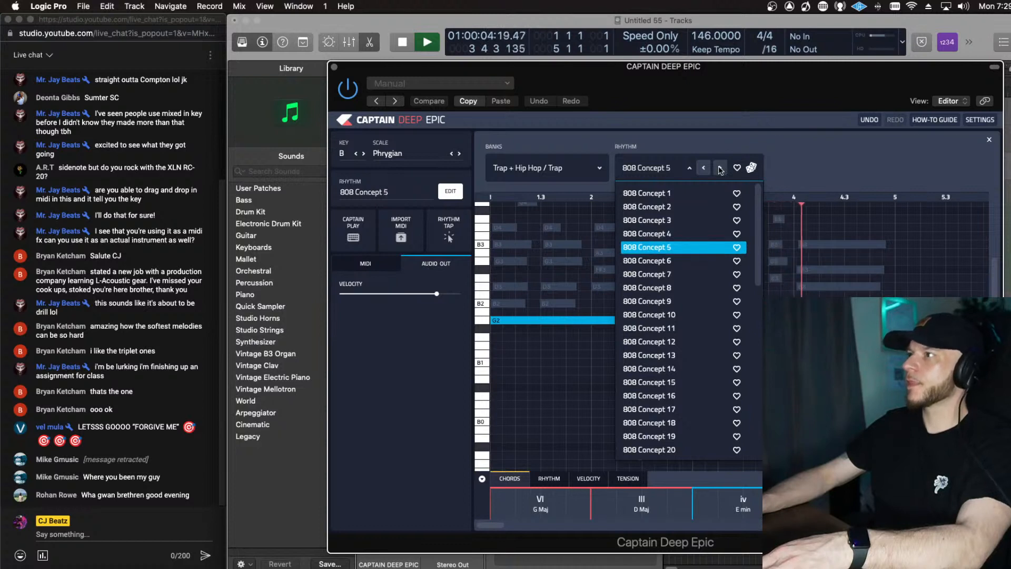
click(720, 168)
click(720, 168)
scroll(706, 236, down, 10)
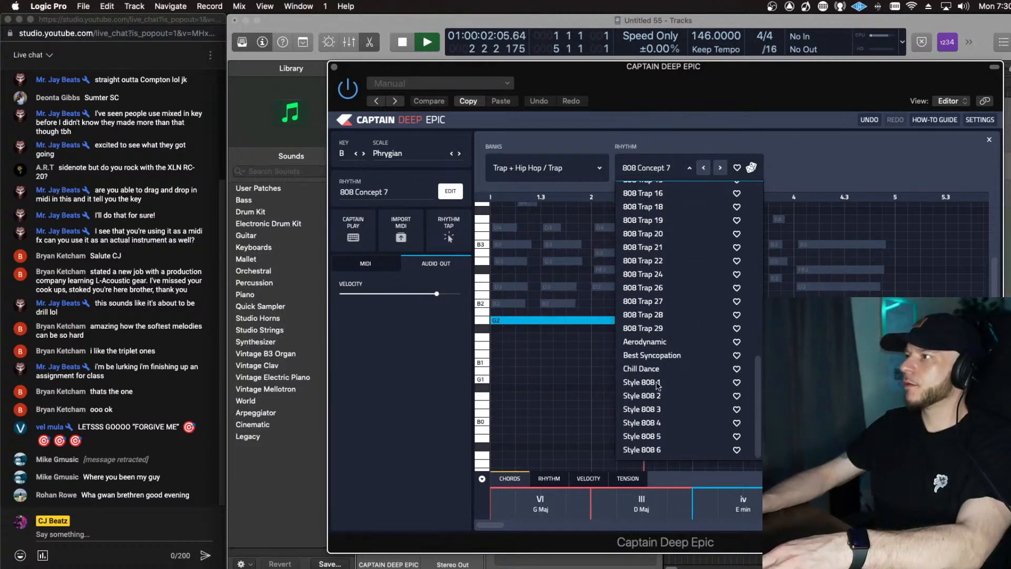
click(660, 383)
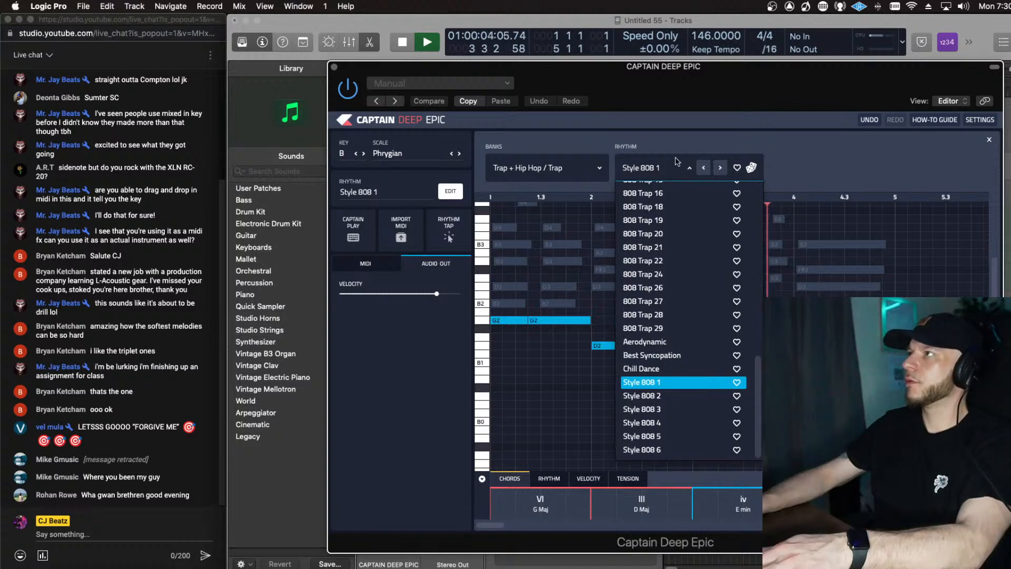
click(751, 167)
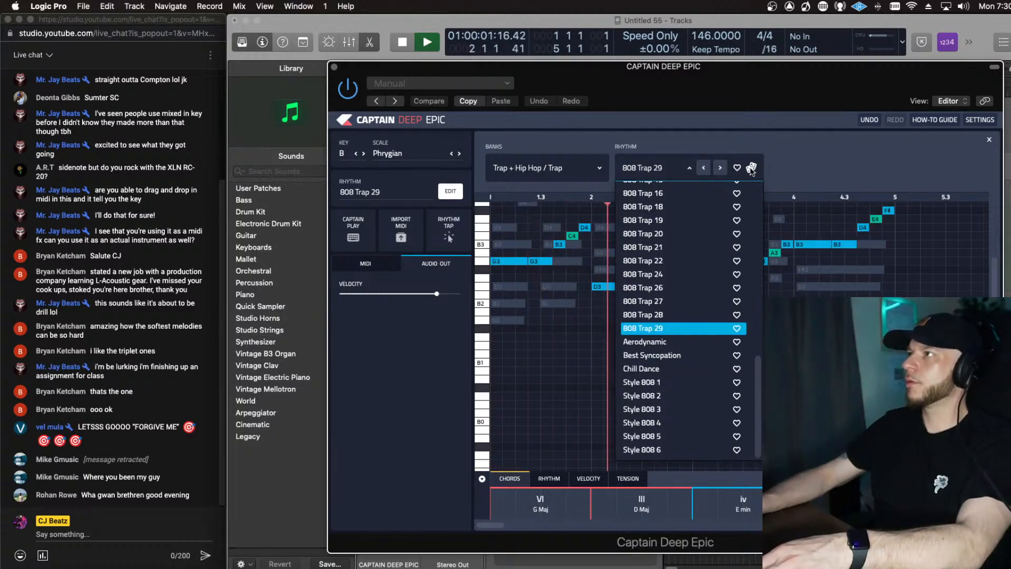
click(780, 141)
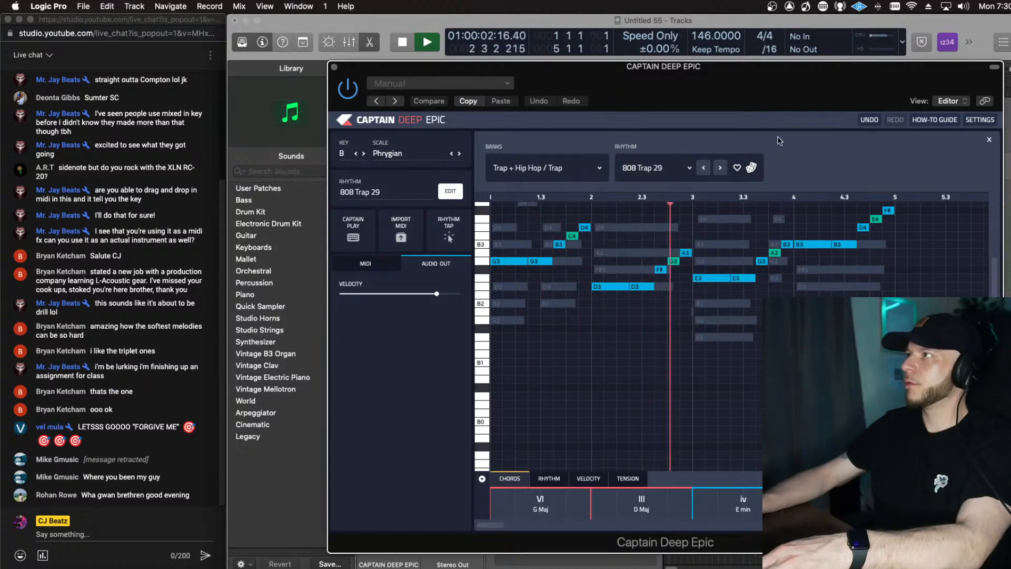
Step: Select all the bassline notes, shift them one octave down and deselect them
click(631, 234)
key(super+a)
click(642, 239)
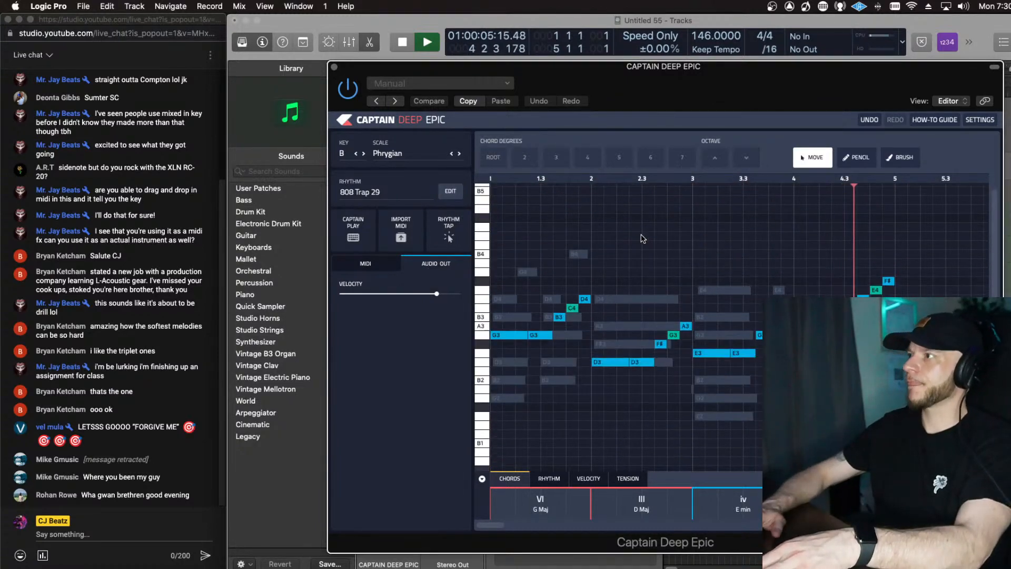
key(super+a)
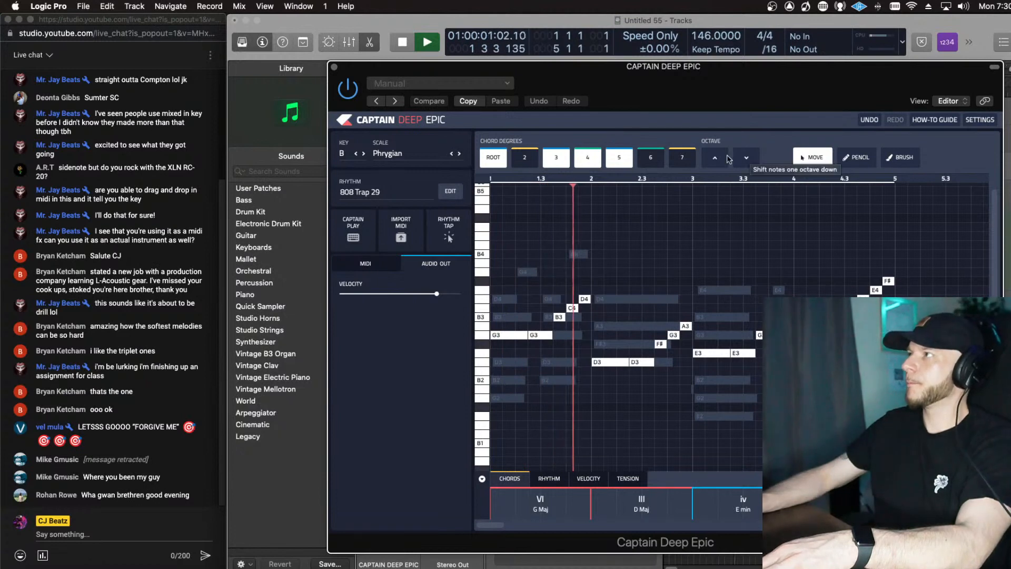
click(747, 157)
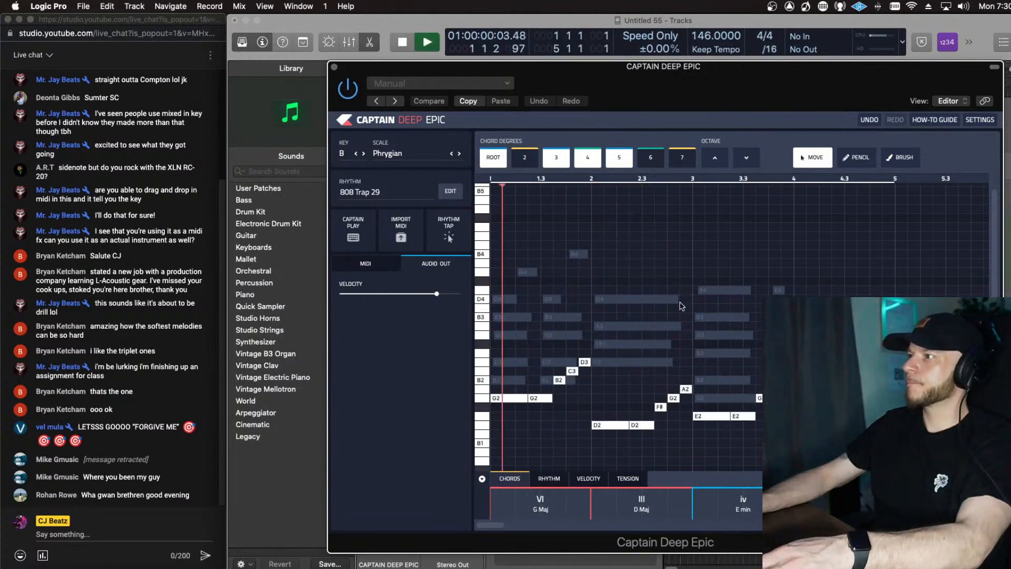
click(591, 293)
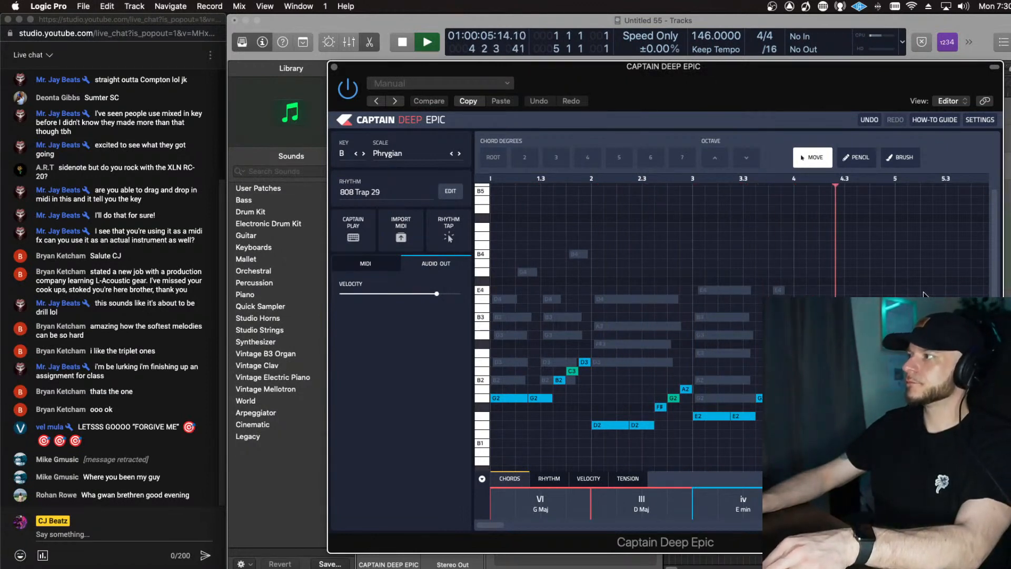
Step: Reshape the run ending bar 2 to A2, G2, F#2 and the ending of bar 4 to F#2, D3, C3, B2
click(854, 158)
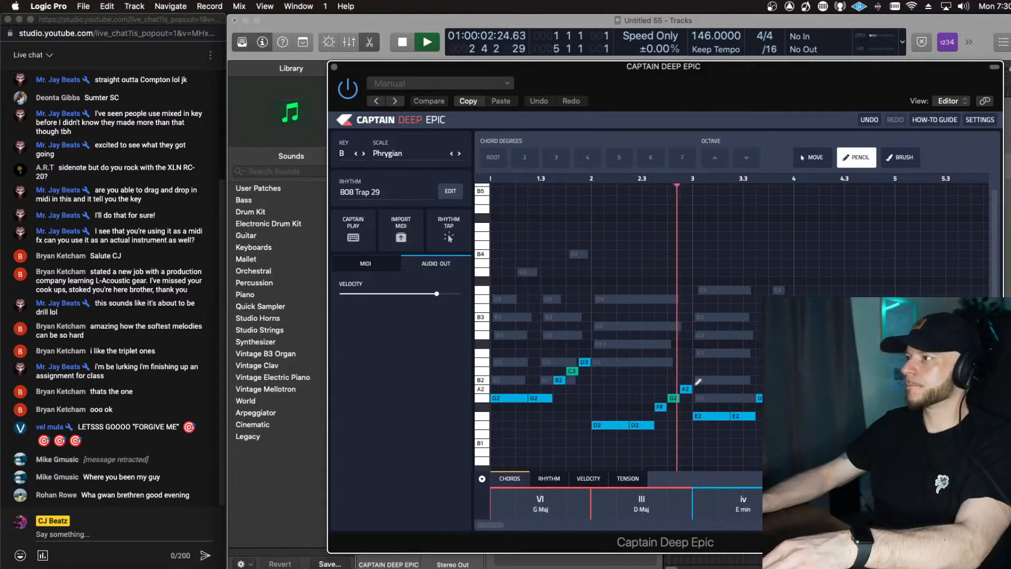
key(space)
drag(659, 407, 660, 398)
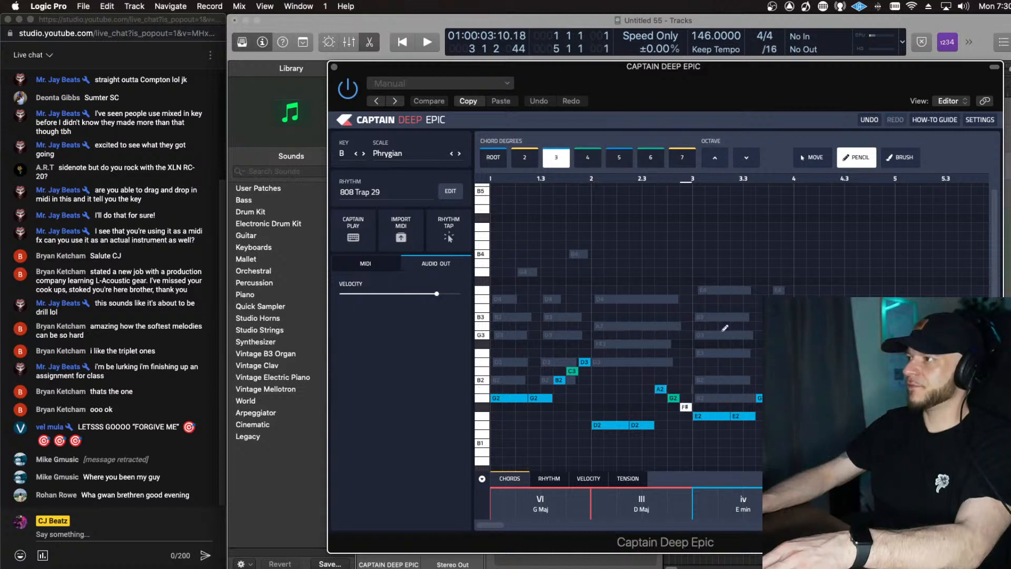
key(space)
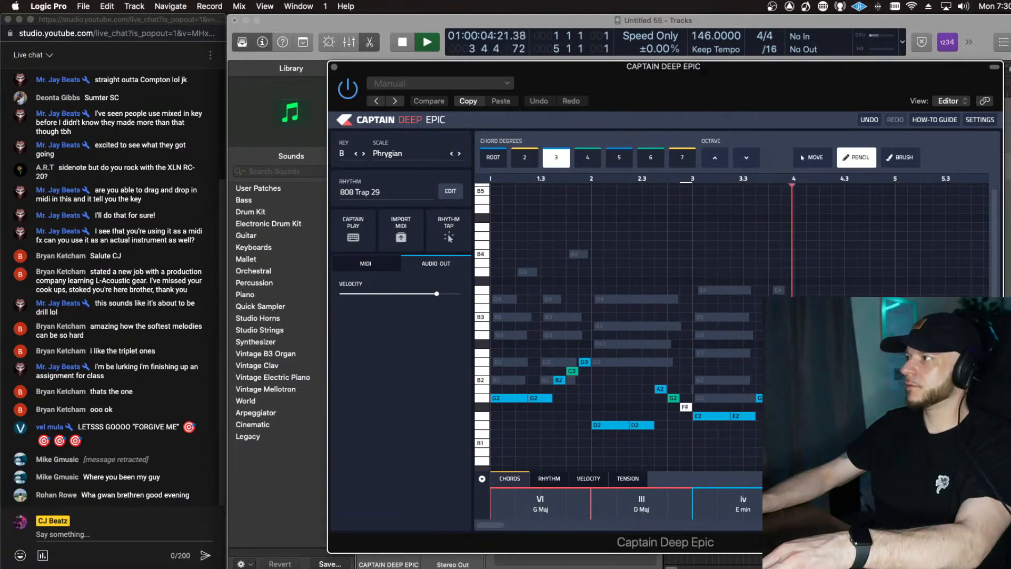
key(space)
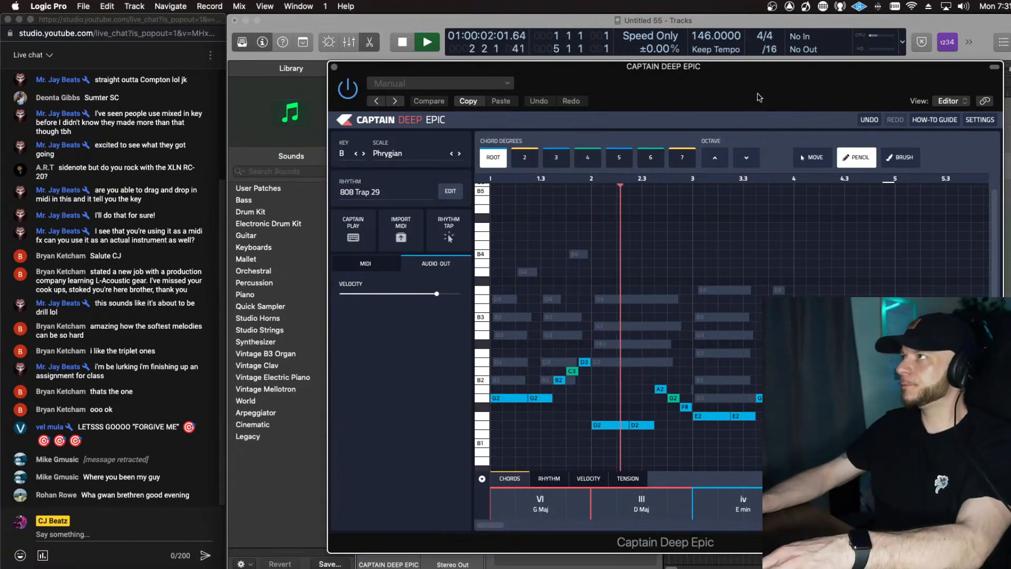
Step: Export the bassline's MIDI to bar 1 of the Captain Deep Epic track, and bypass and close the bass plug-in
drag(758, 98, 442, 76)
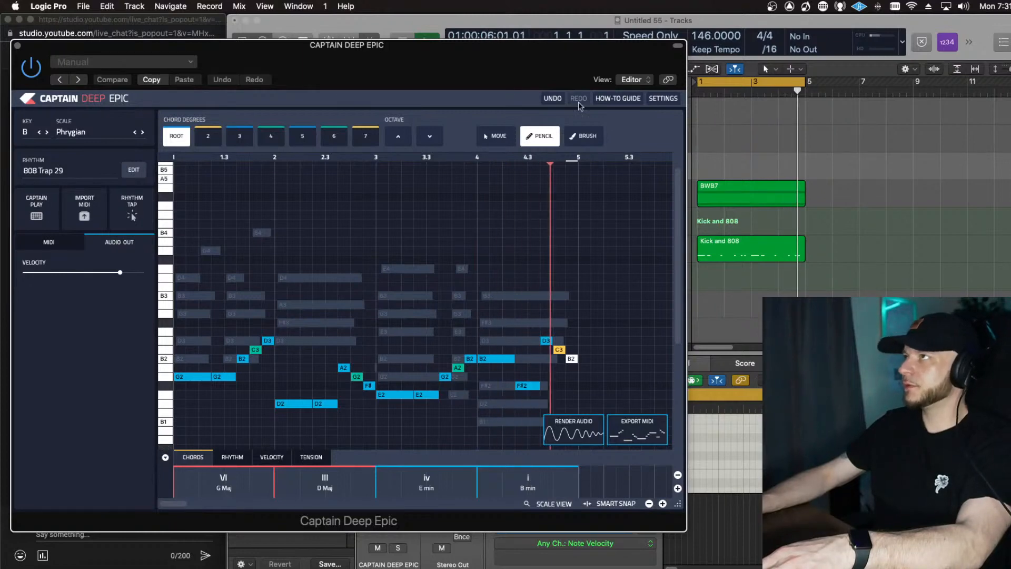
drag(566, 82, 523, 79)
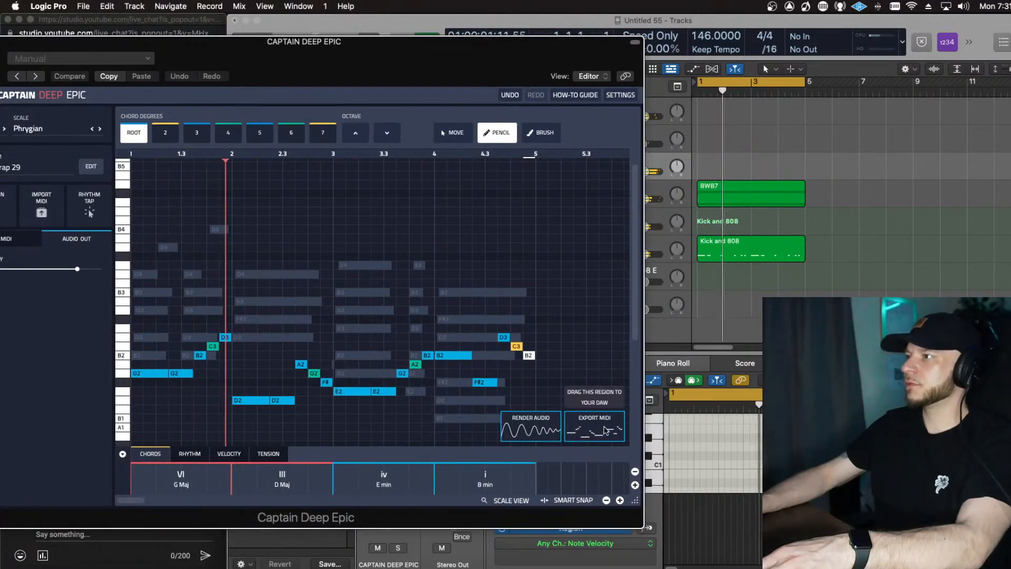
drag(606, 431, 700, 168)
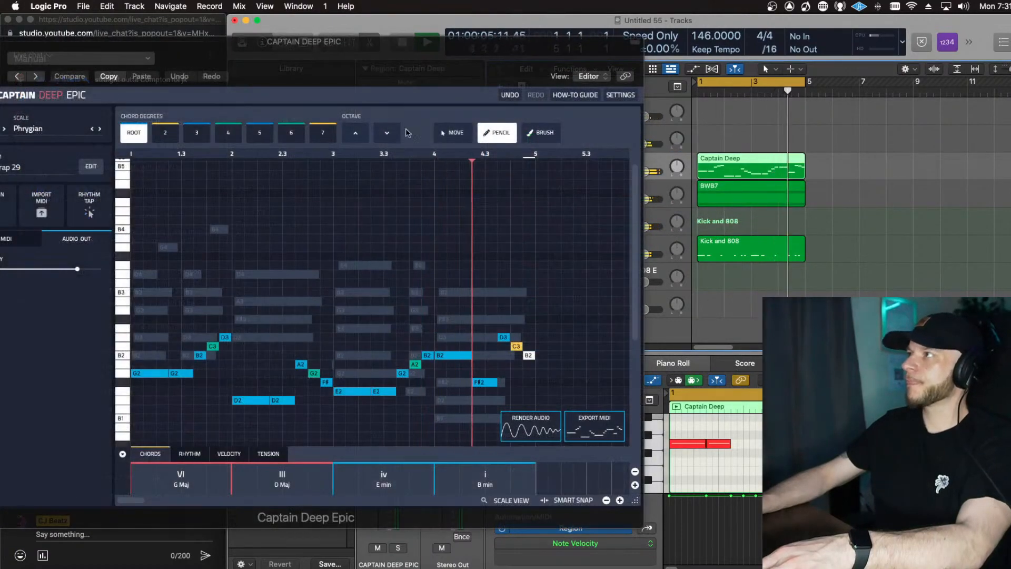
drag(405, 48, 705, 133)
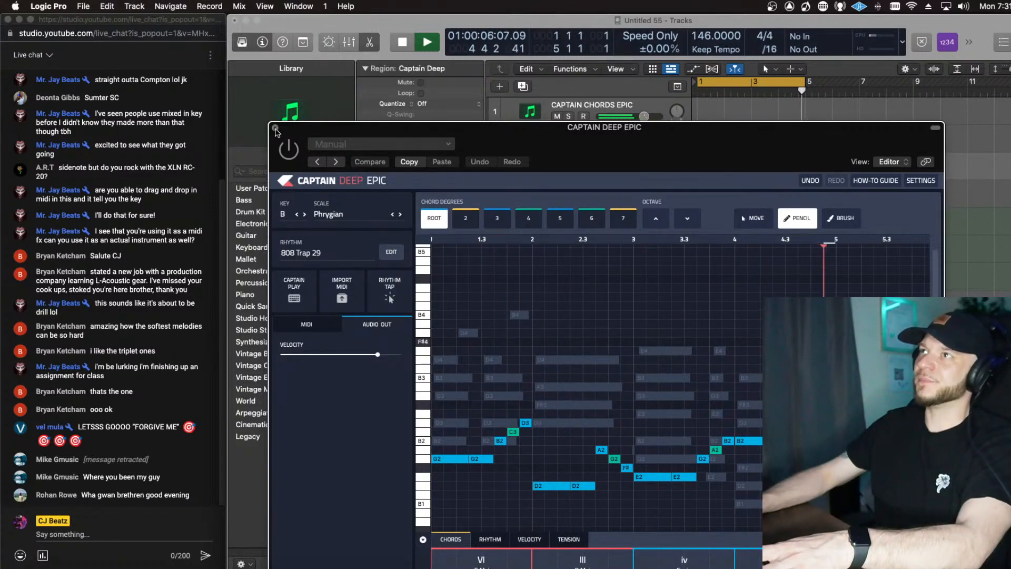
click(274, 128)
Step: Select the Kick and 808 track and collapse its stack of sub-tracks
click(796, 251)
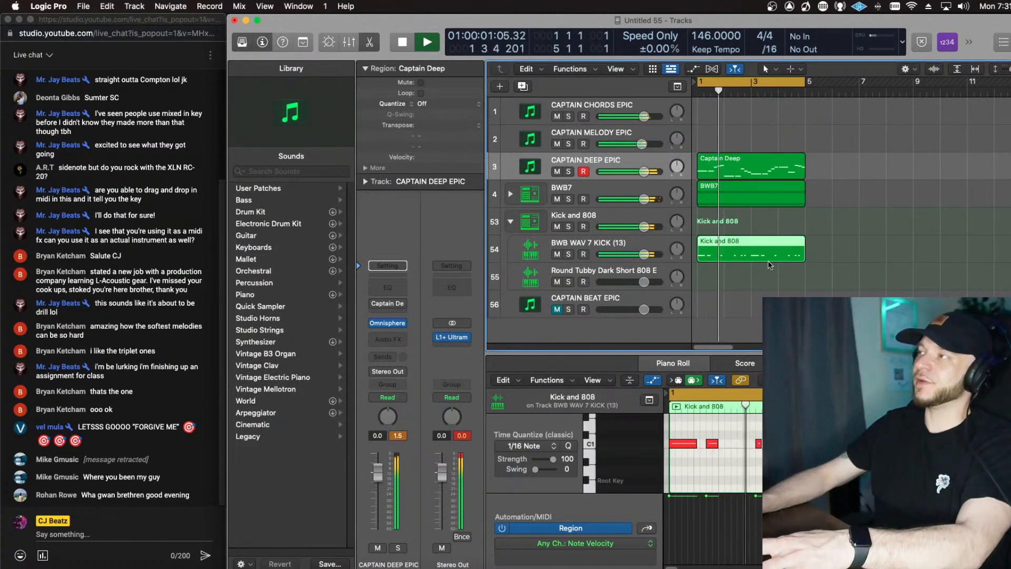
click(817, 258)
click(528, 222)
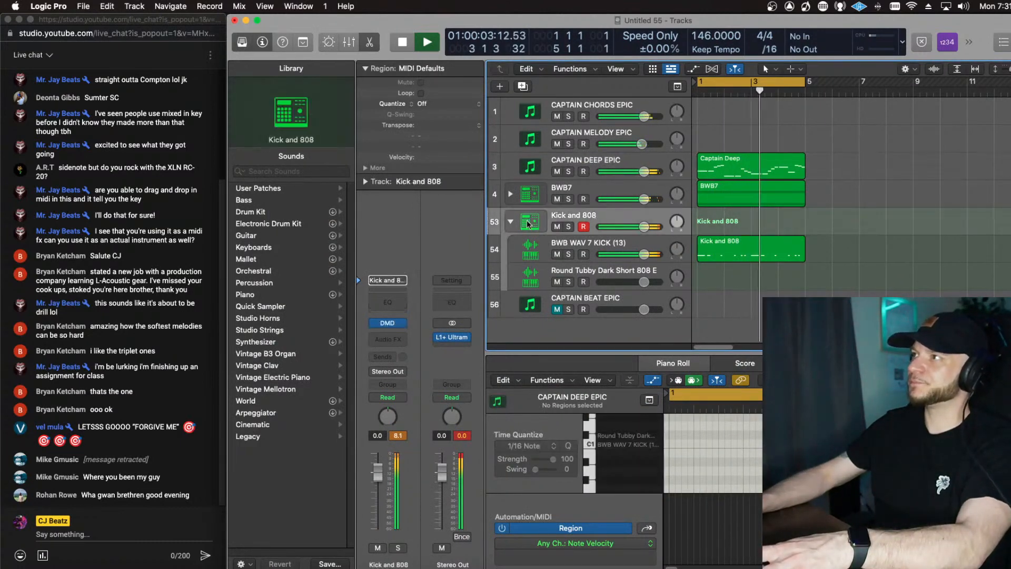
click(510, 221)
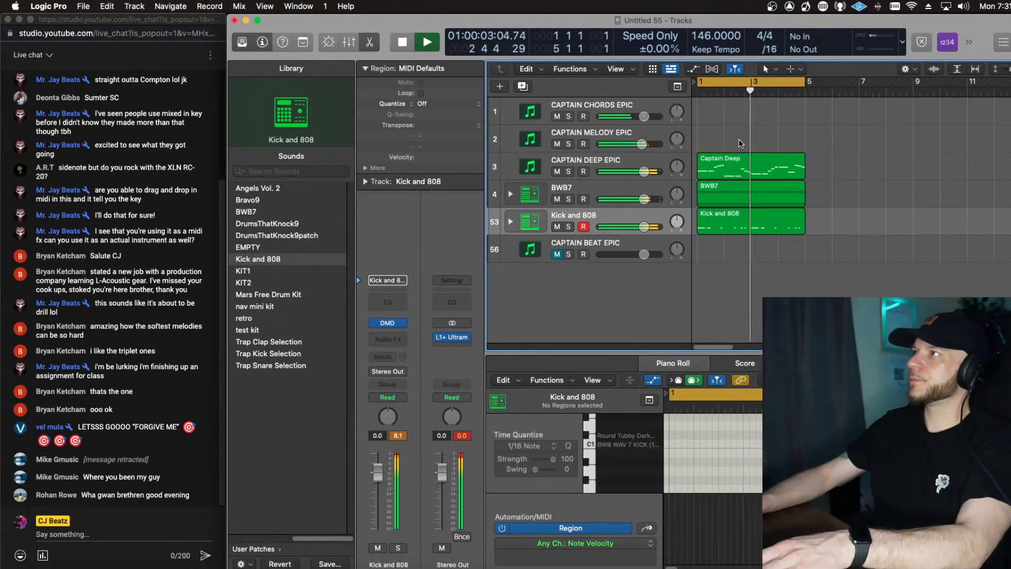
Step: Export the melody's MIDI to bar 1 of the Captain Melody Epic track and mute that track
click(708, 135)
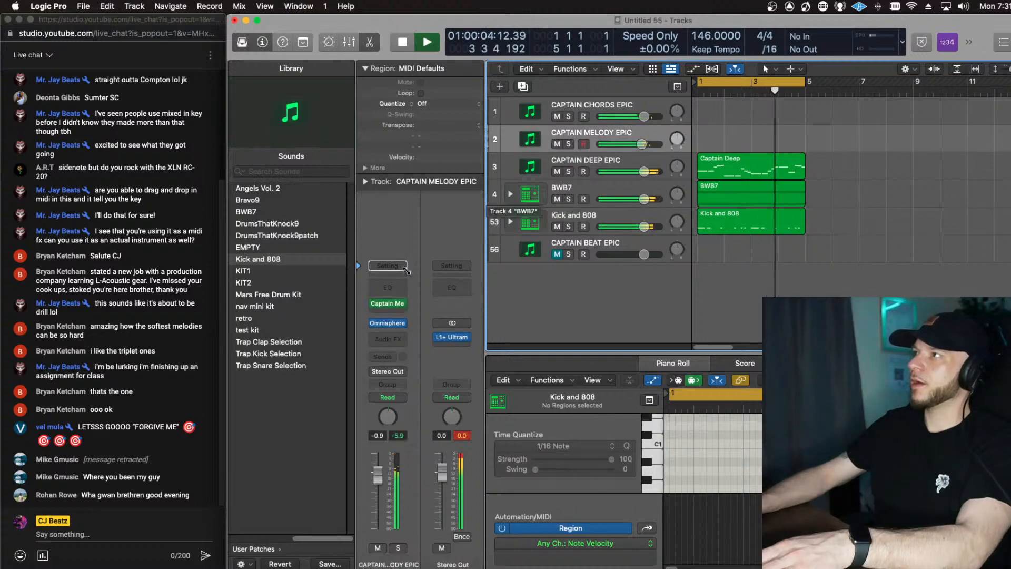
click(387, 303)
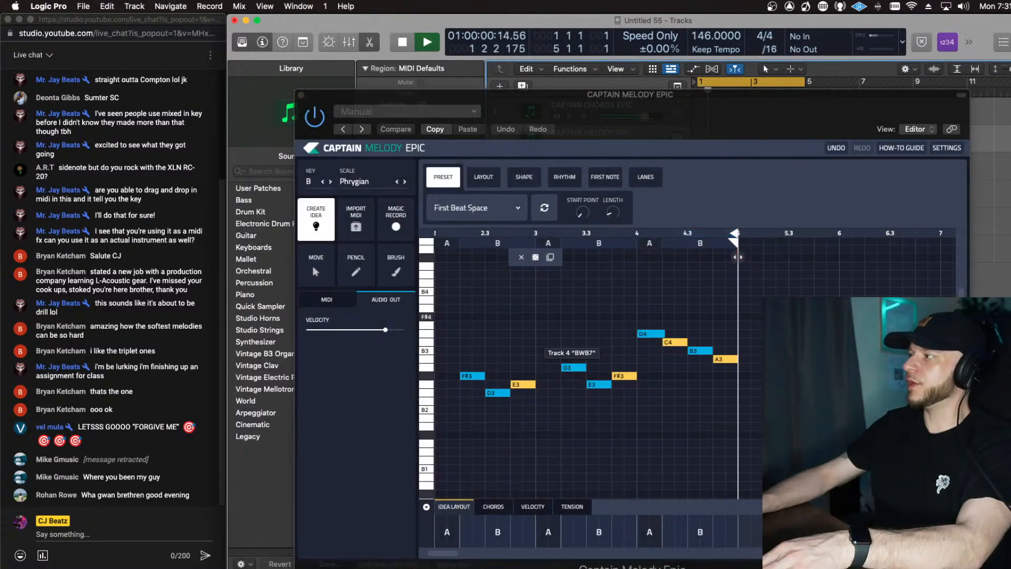
drag(714, 94, 391, 57)
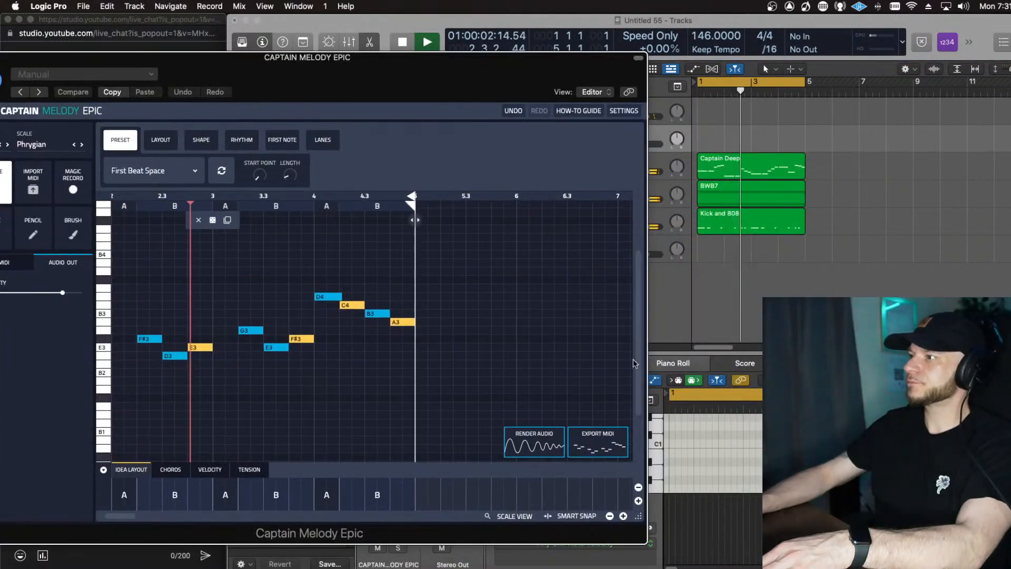
drag(596, 454, 703, 135)
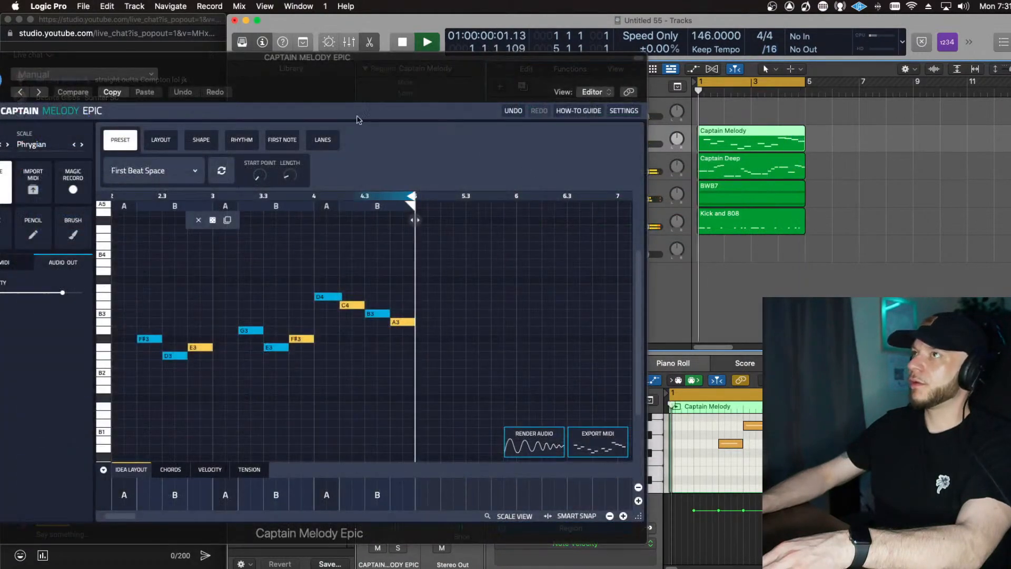
drag(167, 75, 376, 420)
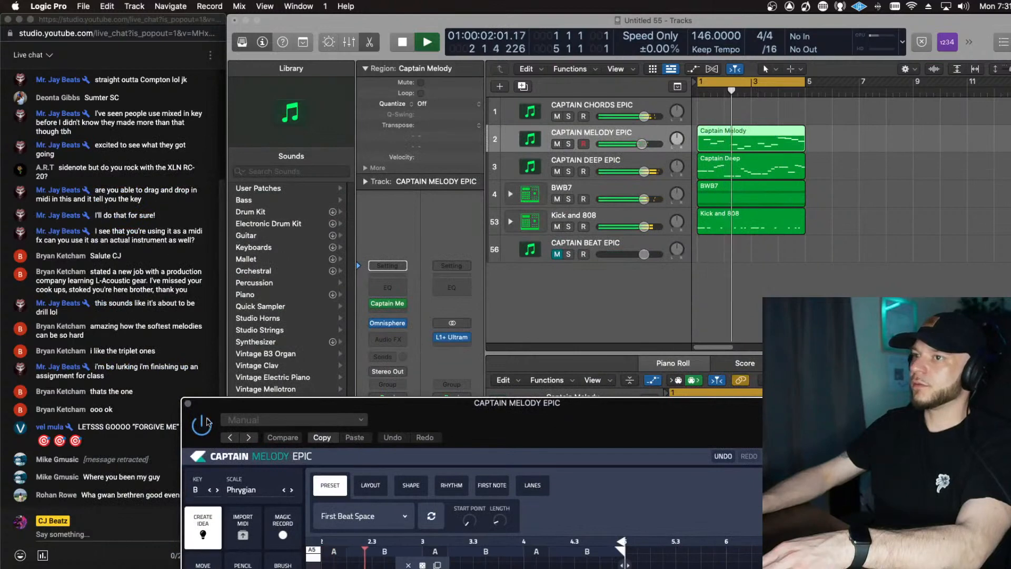
click(494, 300)
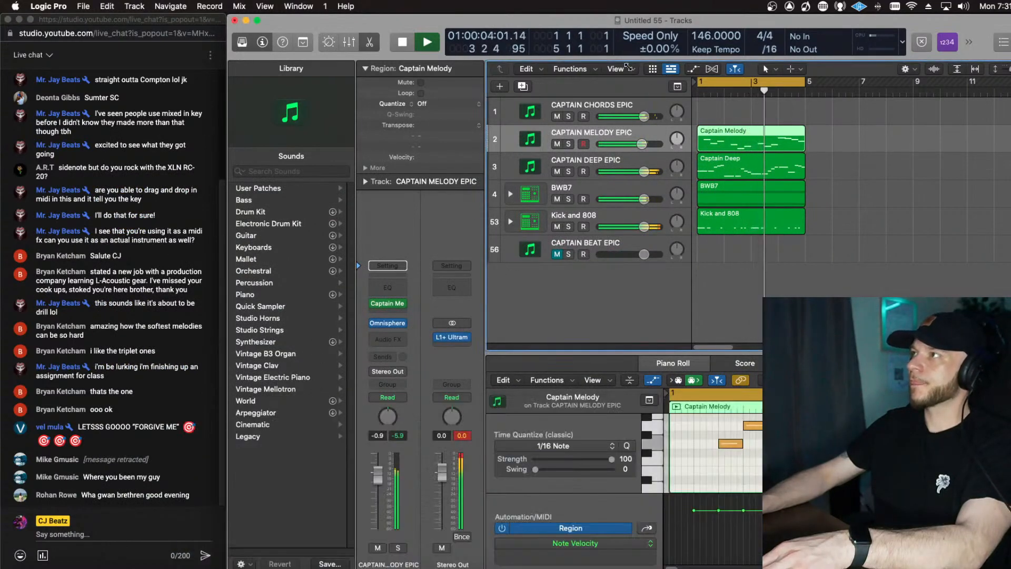
key(ctrl+m)
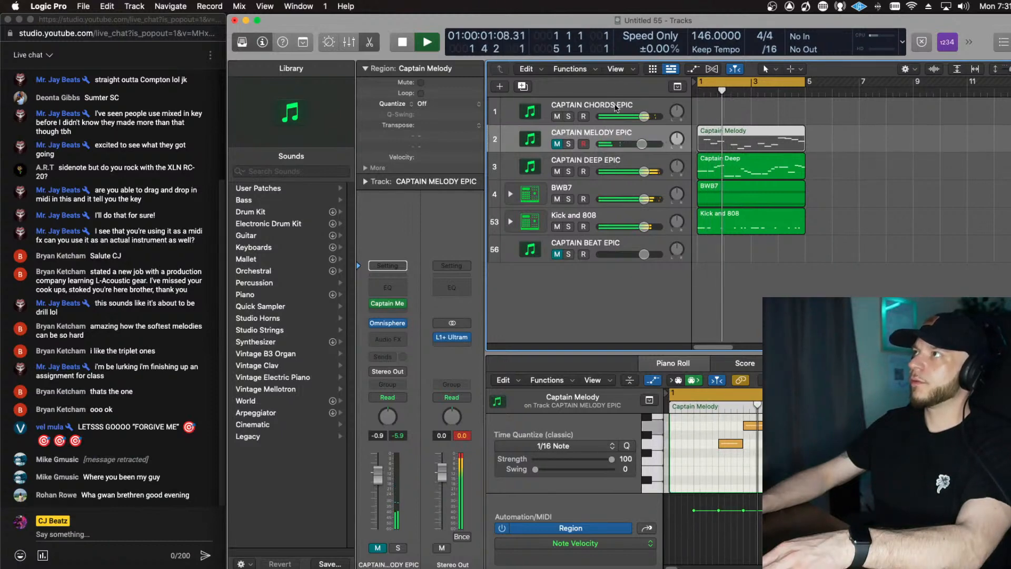
Step: Export the chord progression's MIDI from the chord plug-in to bar 1 of the Captain Chords Epic track
key(Up)
click(387, 303)
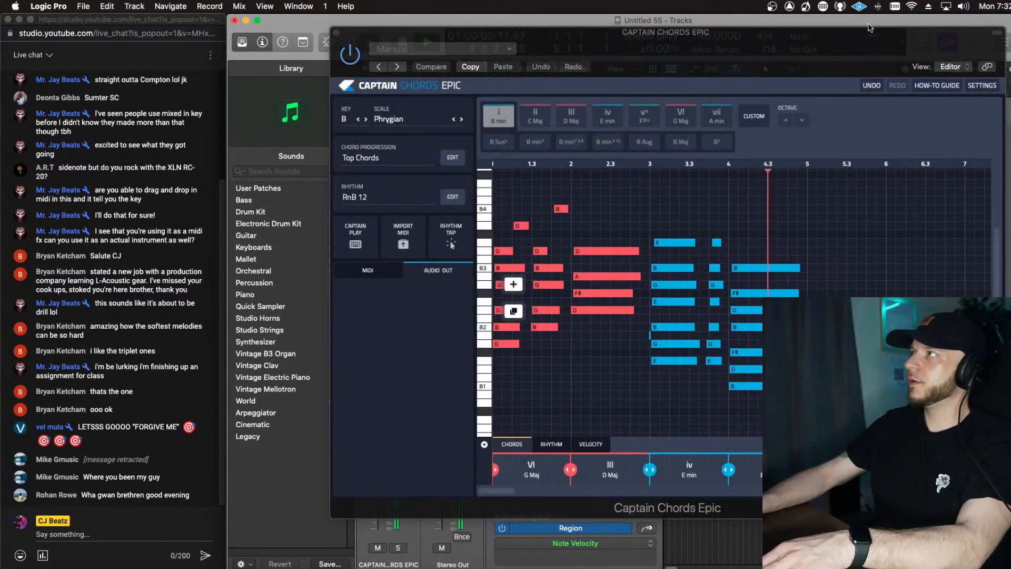
drag(785, 31, 589, 19)
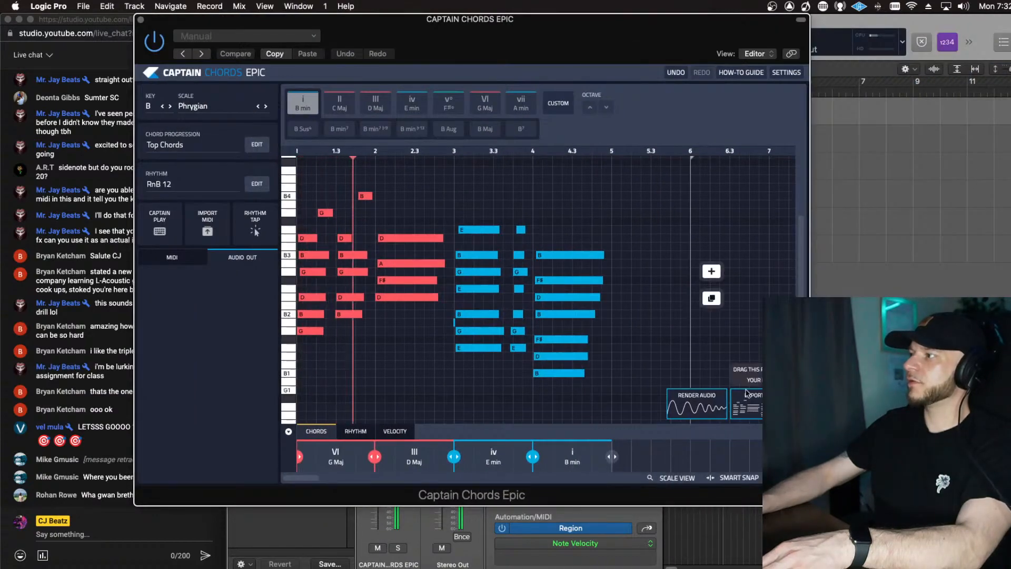
drag(746, 404, 679, 106)
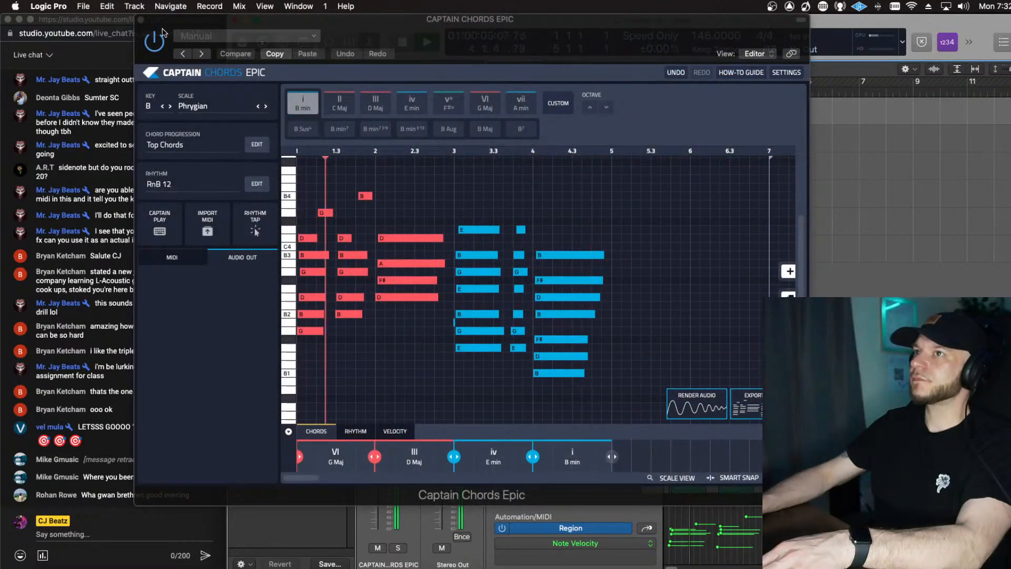
drag(200, 28, 512, 217)
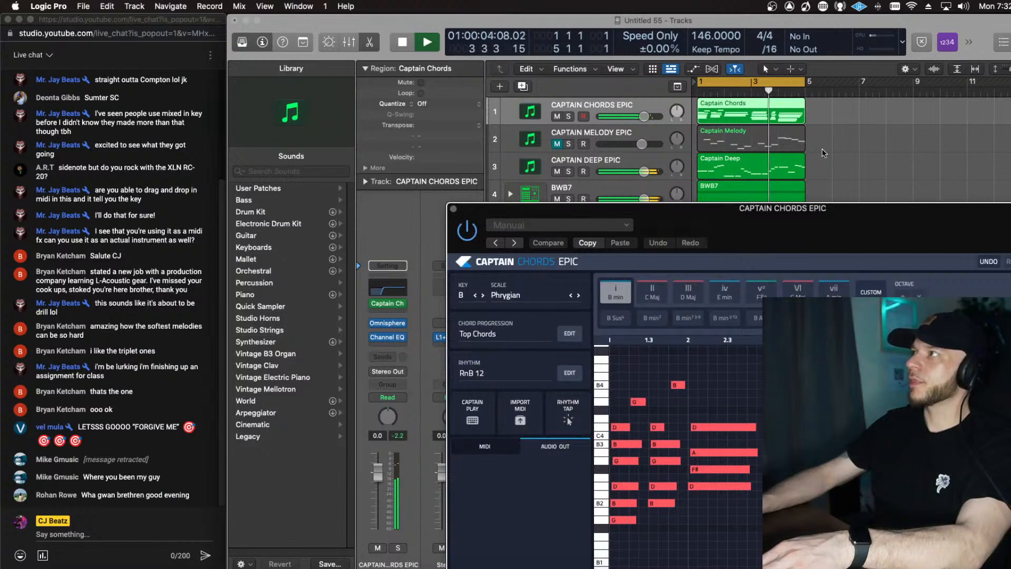
Step: Stop playback and move the Captain Chords region from bar 1 to bar 5
click(836, 138)
key(space)
drag(740, 109, 848, 109)
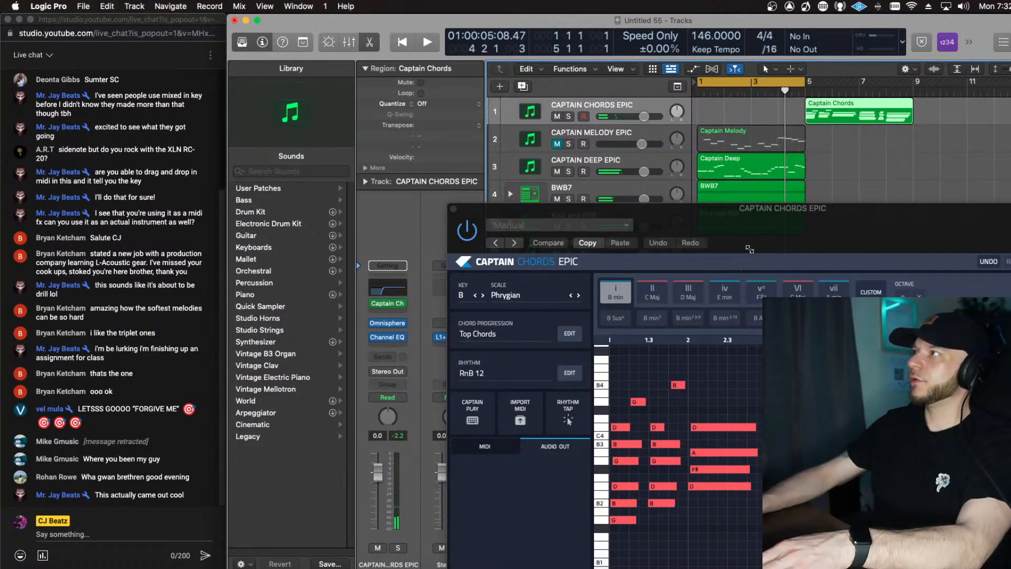
Step: Switch Captain Chords Epic to Captain Play mode with the MIDI keyboard as input
drag(748, 249, 620, 97)
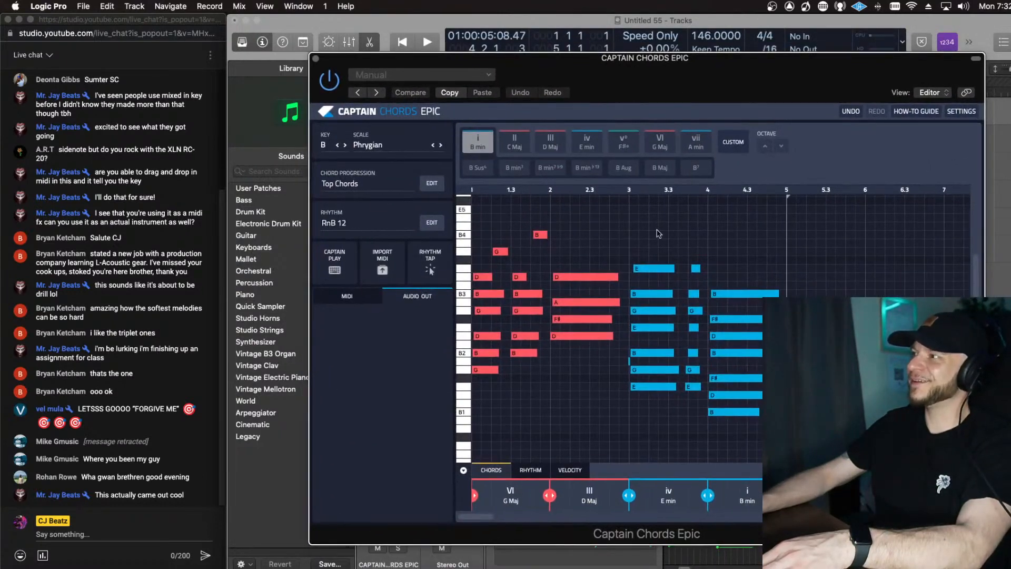
click(330, 268)
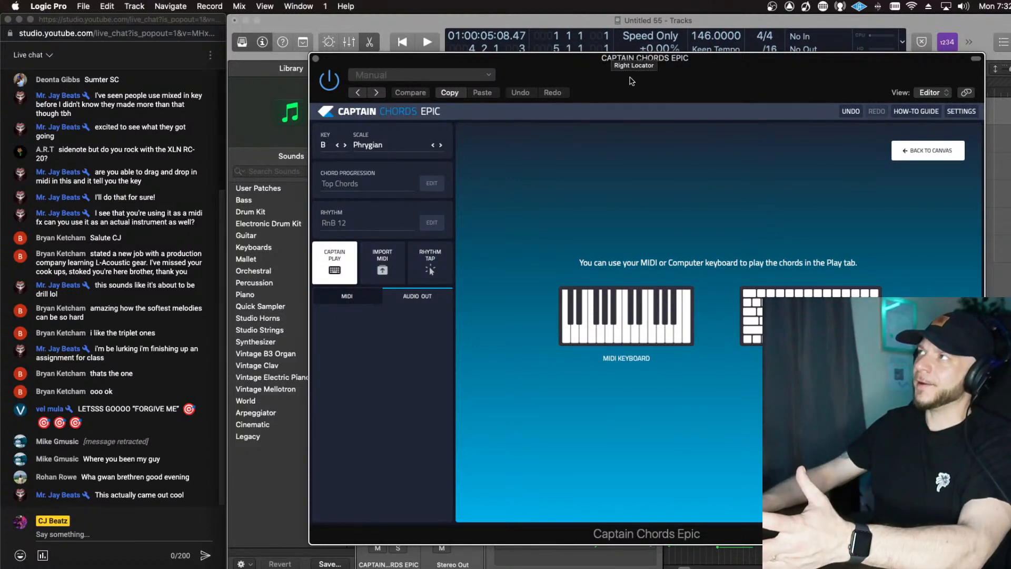
drag(625, 79, 625, 120)
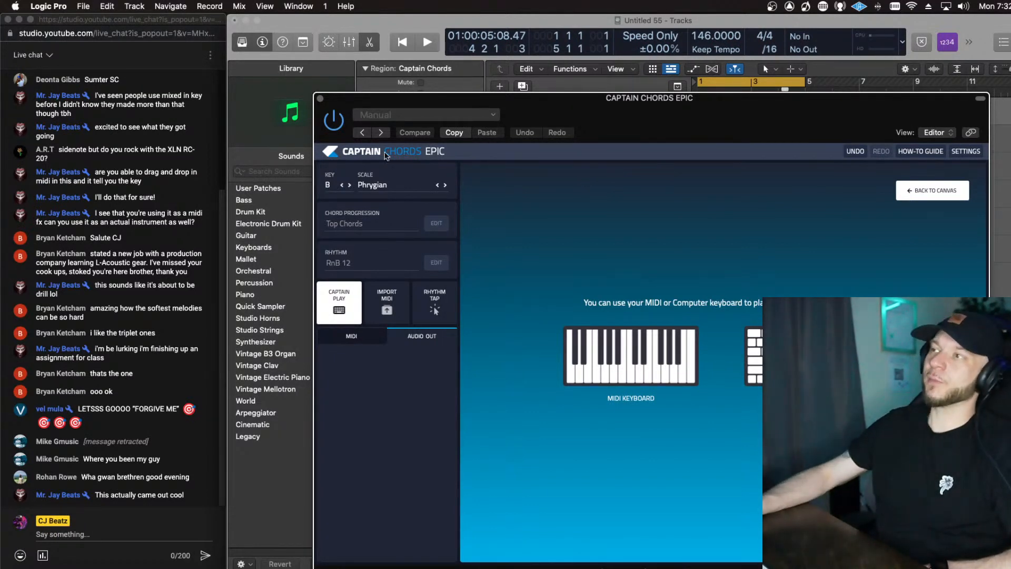
drag(637, 132, 592, 115)
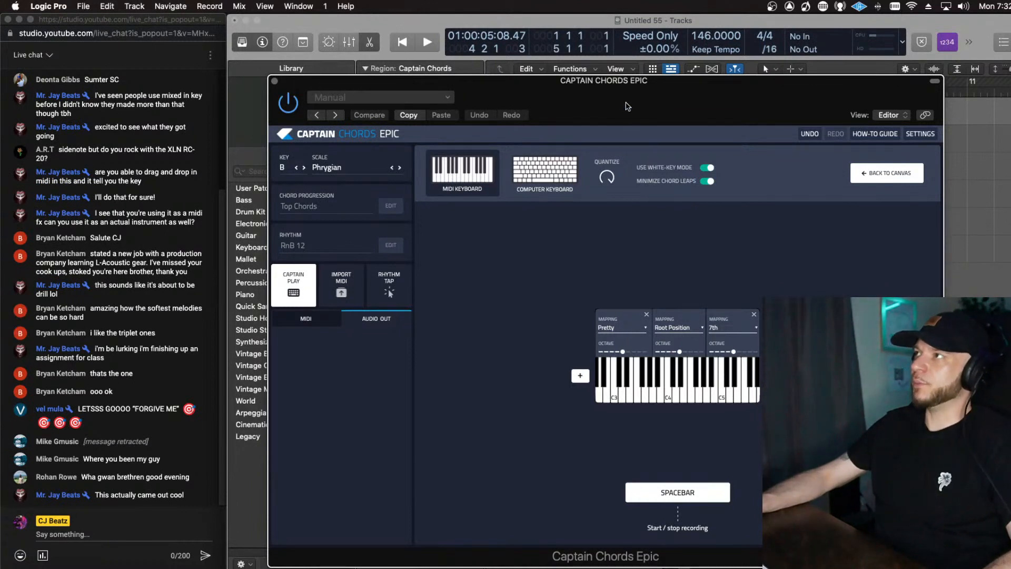
drag(627, 106, 622, 80)
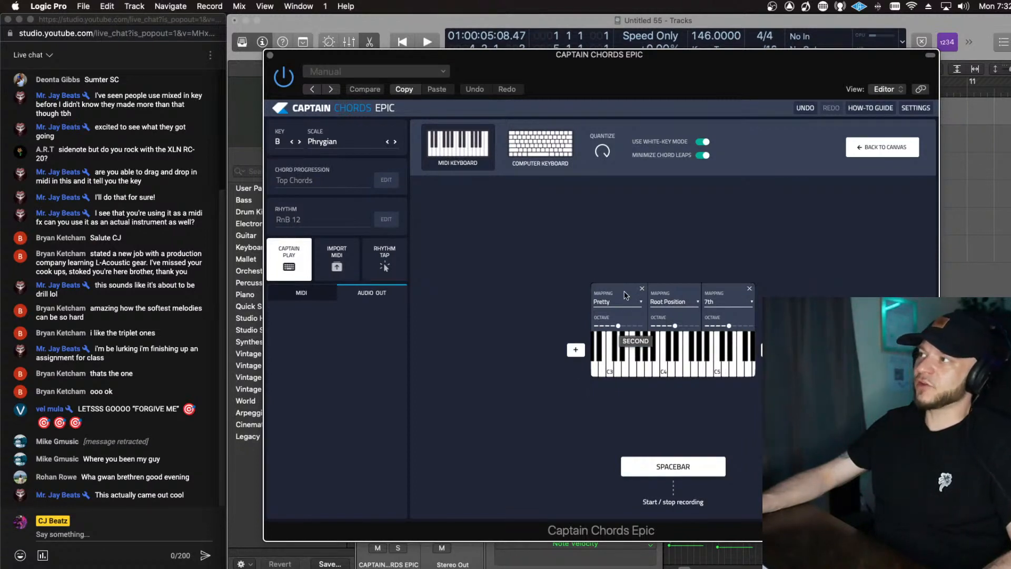
Step: Set the three keyboard zones' chord mappings to Root Position, 7th and Pretty, from lowest to highest
click(605, 301)
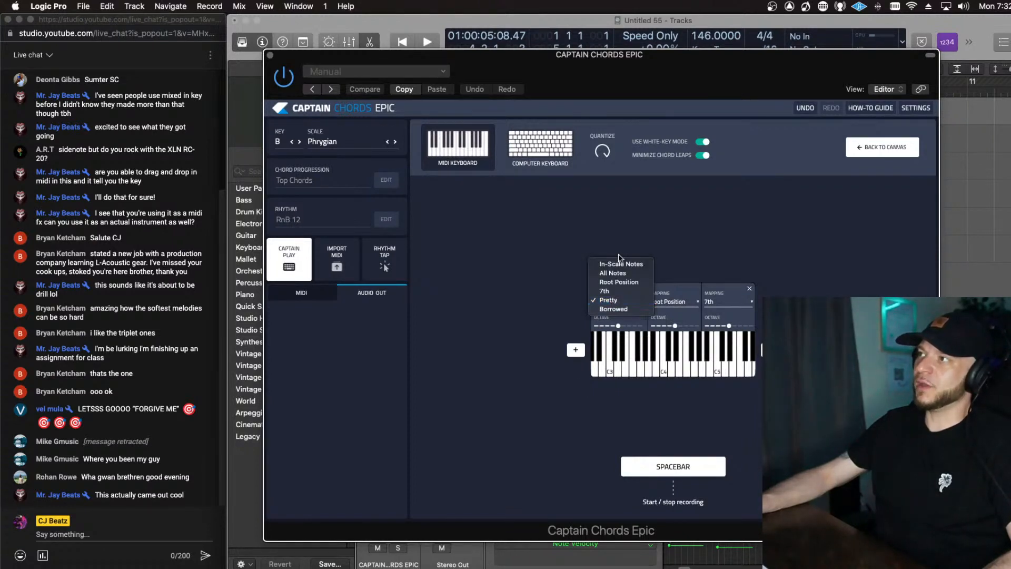
click(630, 282)
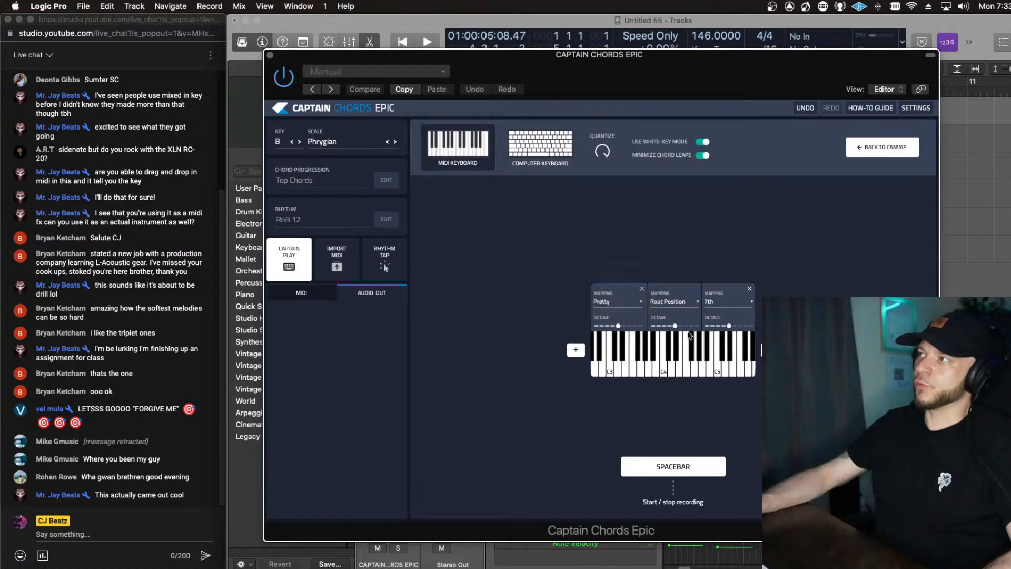
click(655, 304)
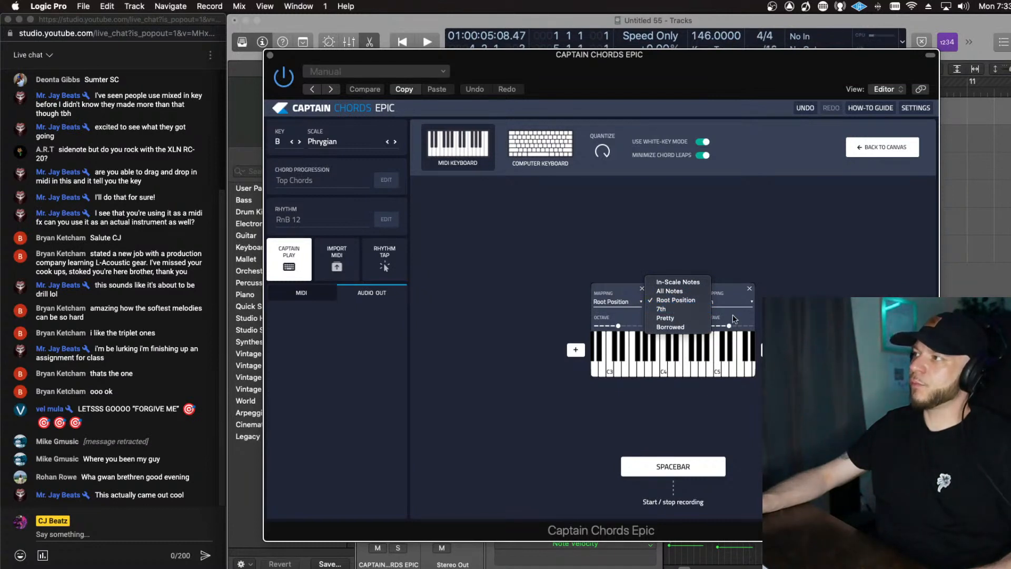
click(684, 300)
click(692, 307)
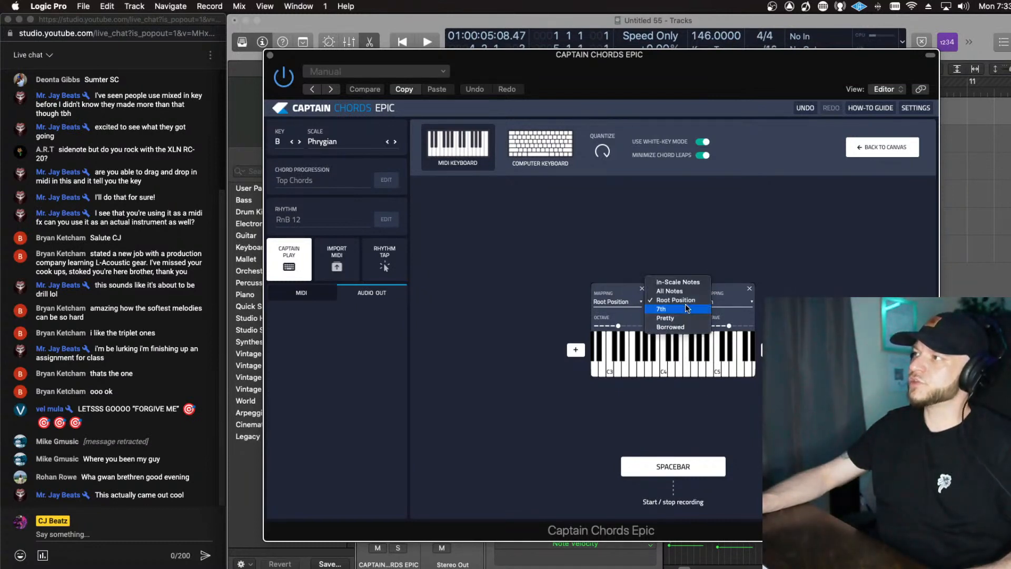
click(694, 309)
click(732, 302)
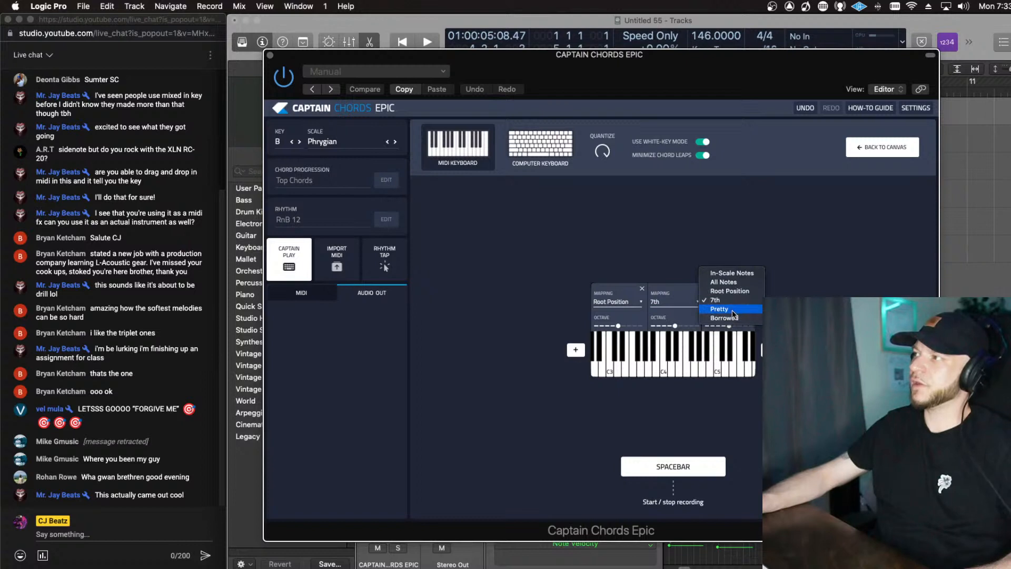
click(732, 310)
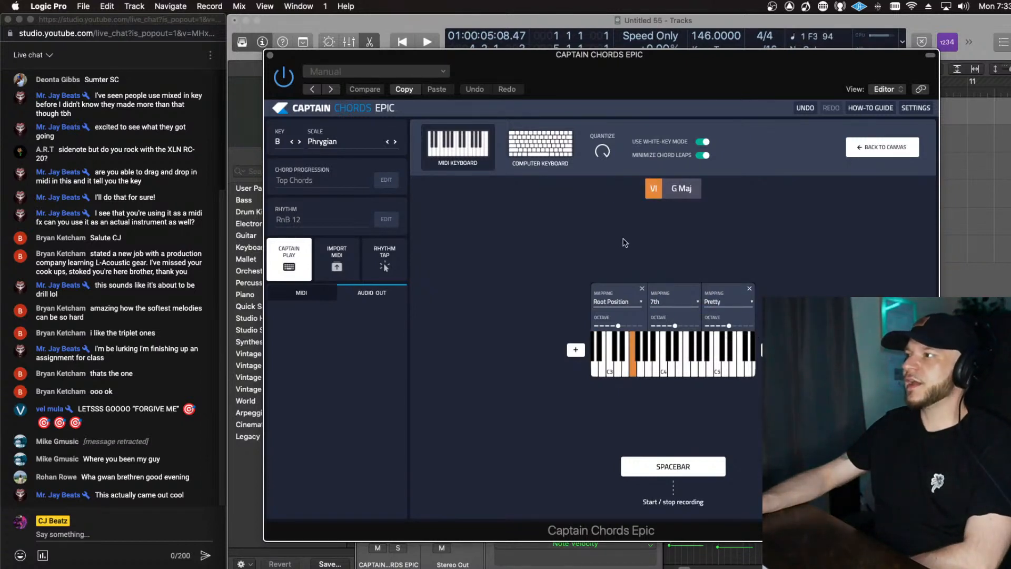
Step: Load the LA Custom C7 - Cinematic patch from the Keyboards category in the chord track's Omnisphere instrument
drag(686, 83, 704, 253)
drag(492, 242, 610, 227)
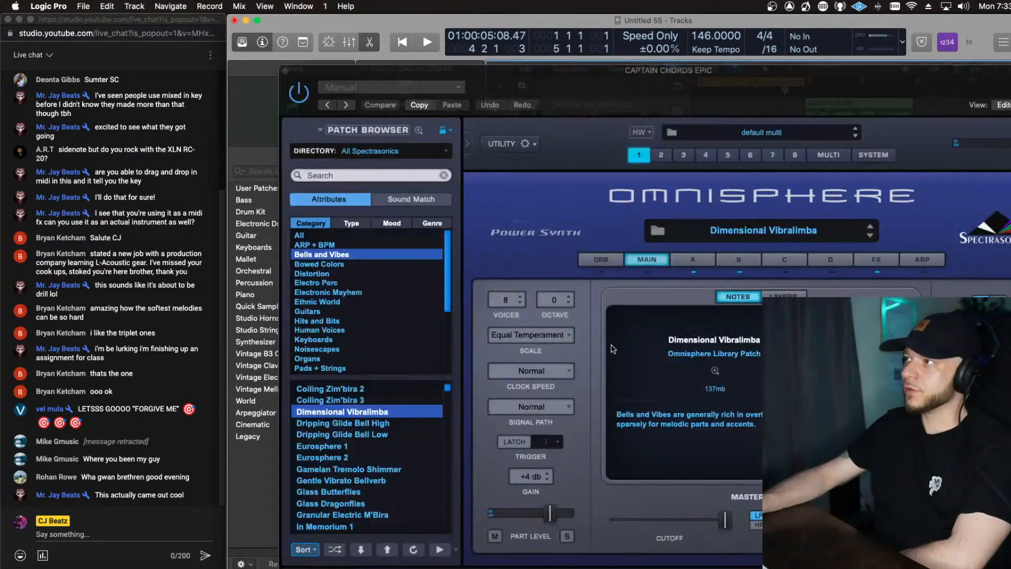
scroll(357, 324, down, 2)
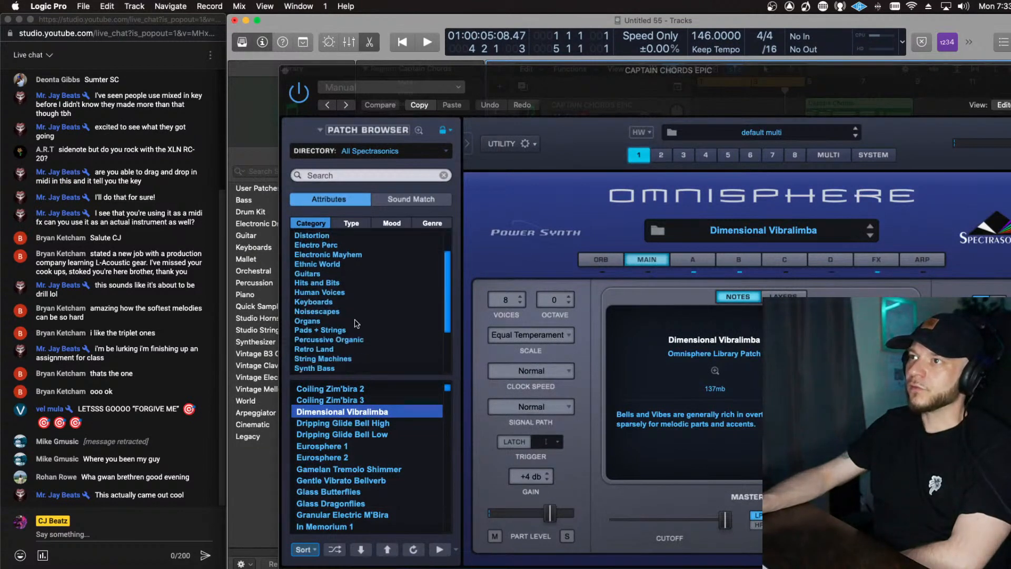
click(331, 282)
click(322, 303)
scroll(346, 412, down, 2)
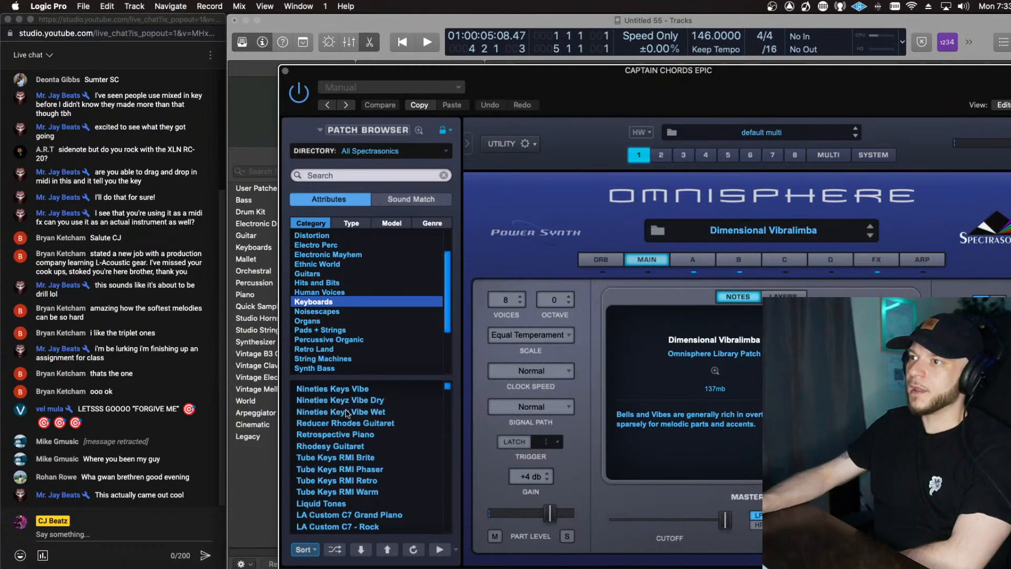
scroll(358, 473, down, 3)
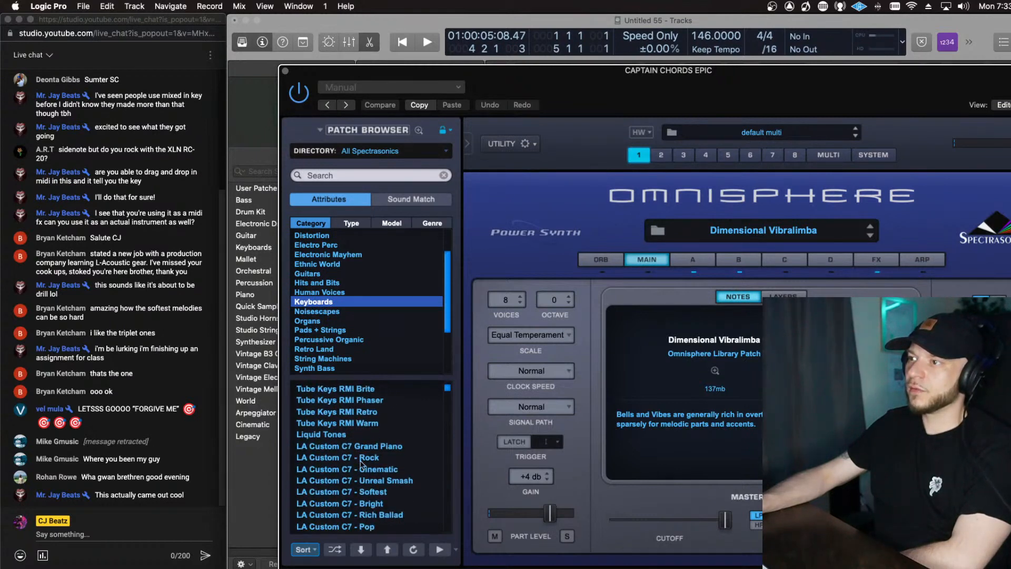
click(360, 469)
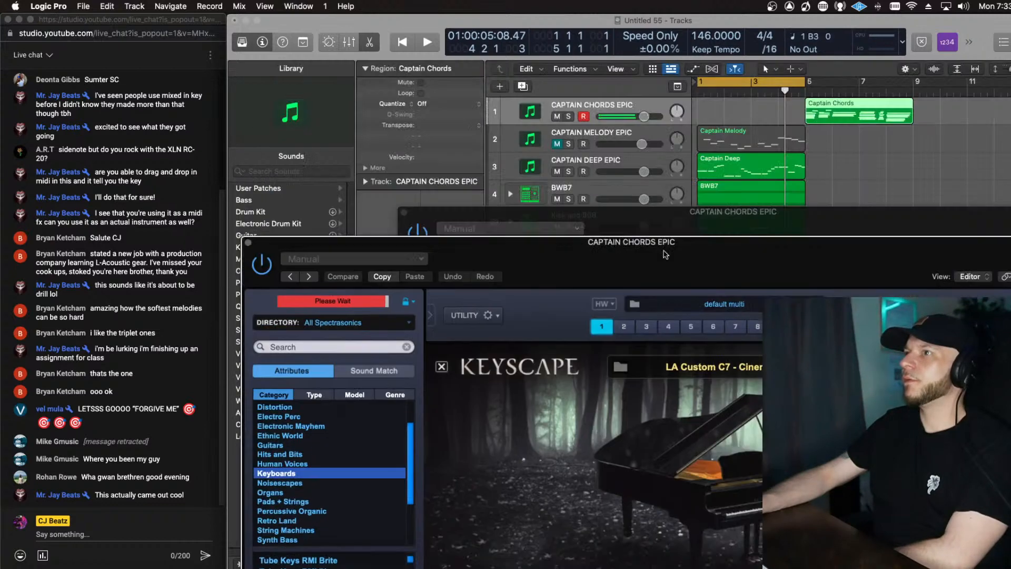
drag(658, 96, 495, 295)
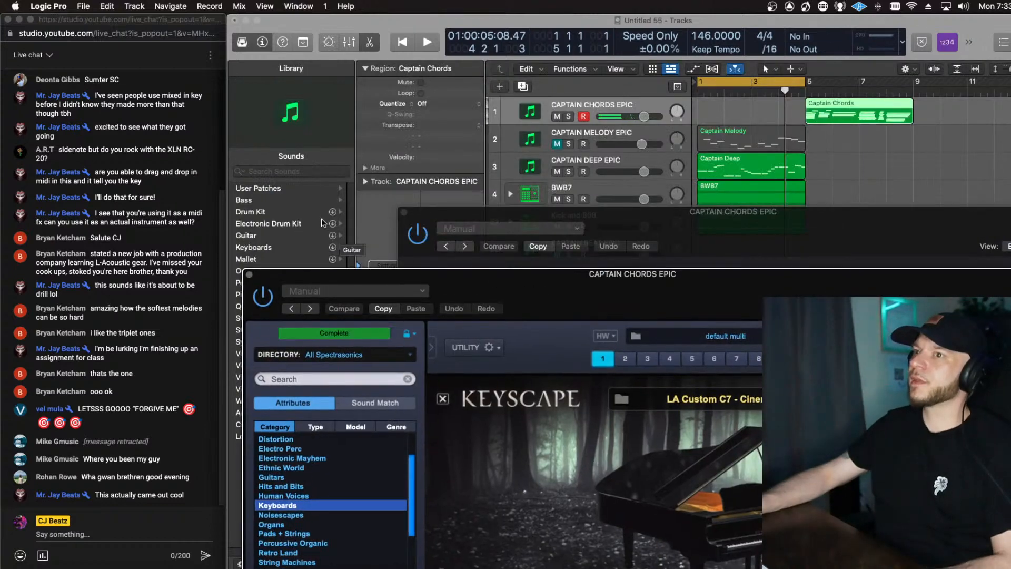
drag(743, 267, 748, 439)
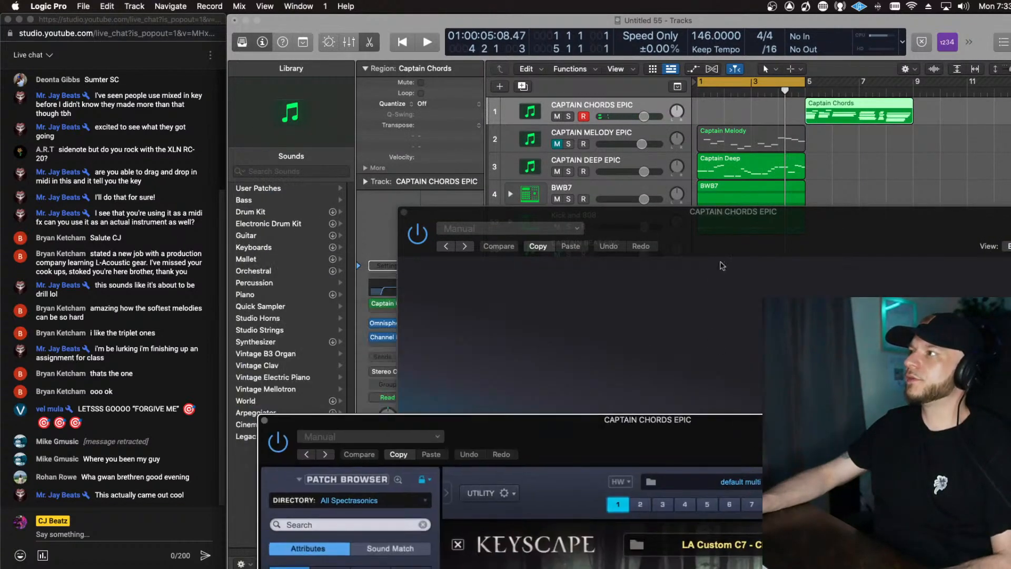
Step: Try In-Scale Notes for the highest keyboard zone in Captain Play, and set its mapping to Root Position
drag(722, 265, 543, 62)
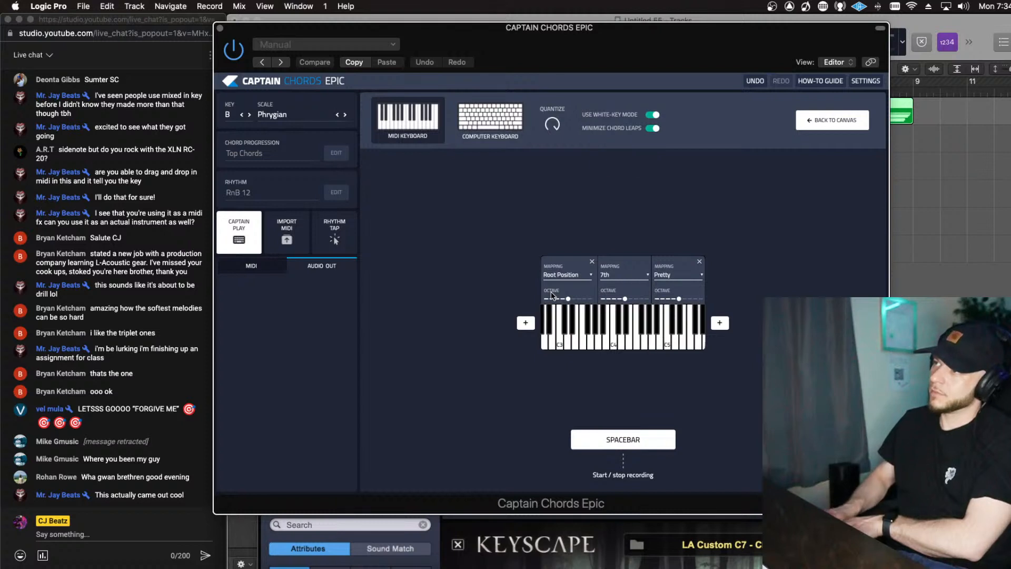
click(677, 276)
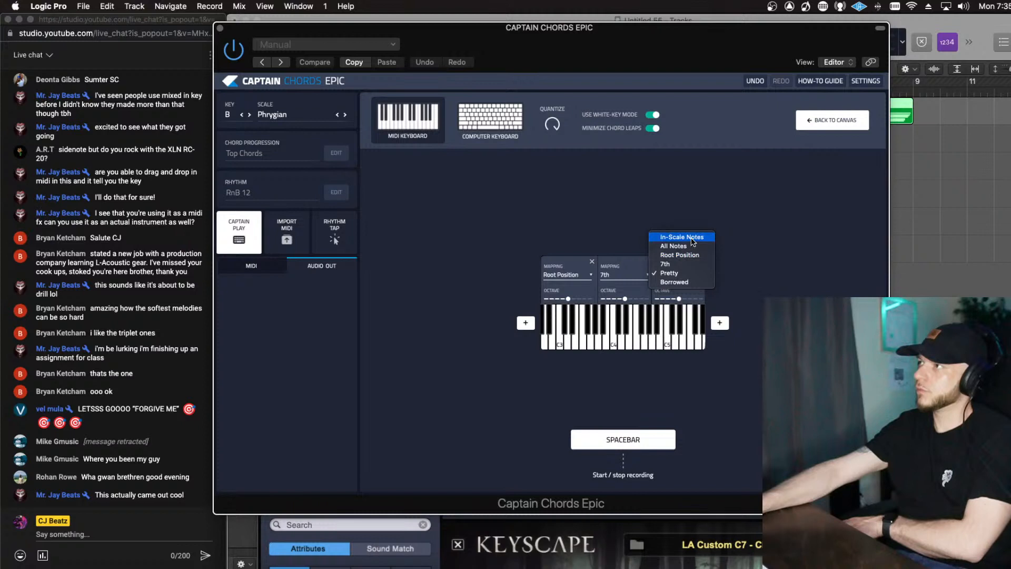
click(692, 241)
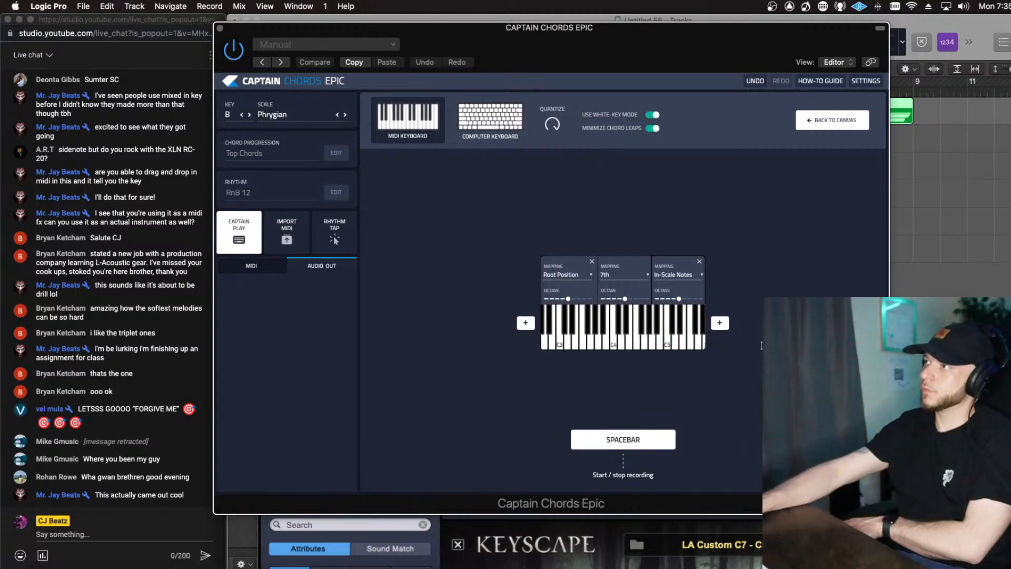
click(695, 275)
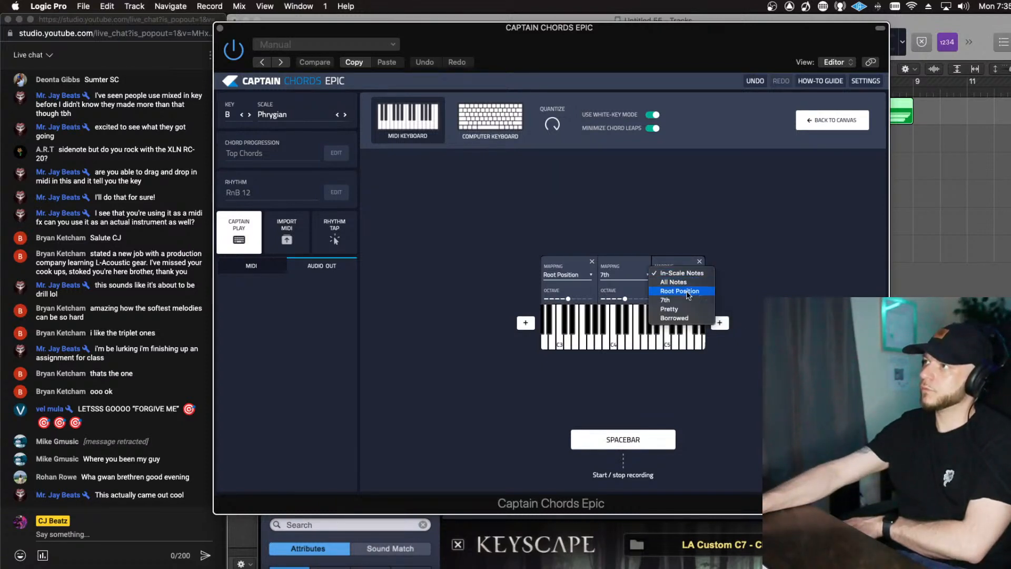
click(687, 291)
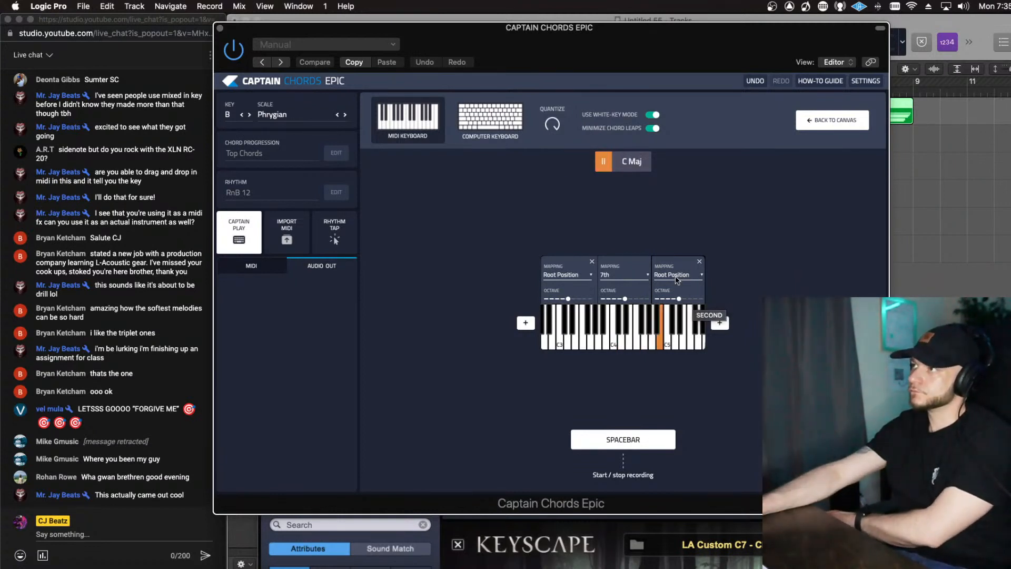
Step: Set the highest keyboard zone's chord mapping to Pretty and move the plug-in window clear of the chord track
click(676, 275)
click(677, 291)
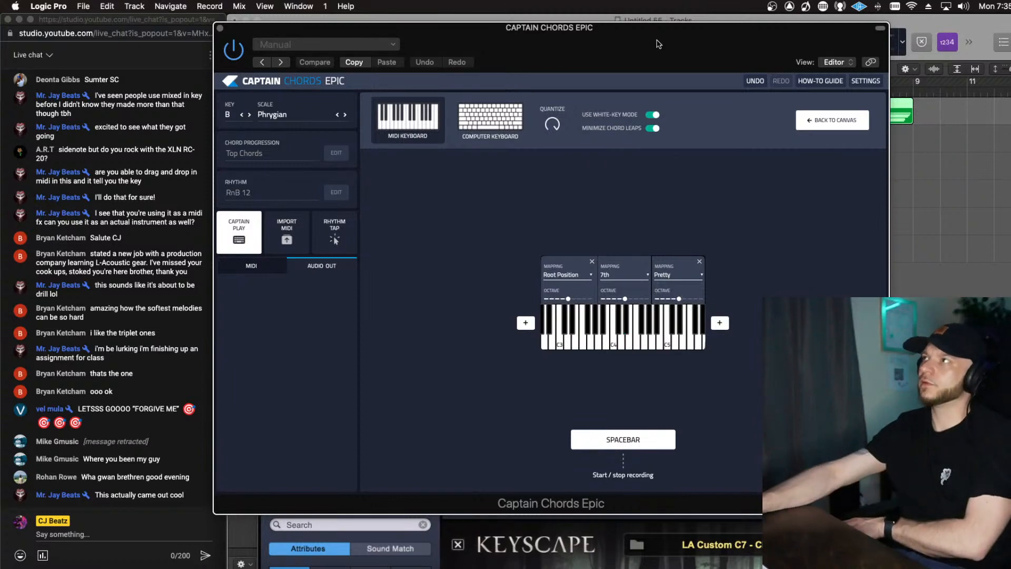
drag(657, 41, 669, 172)
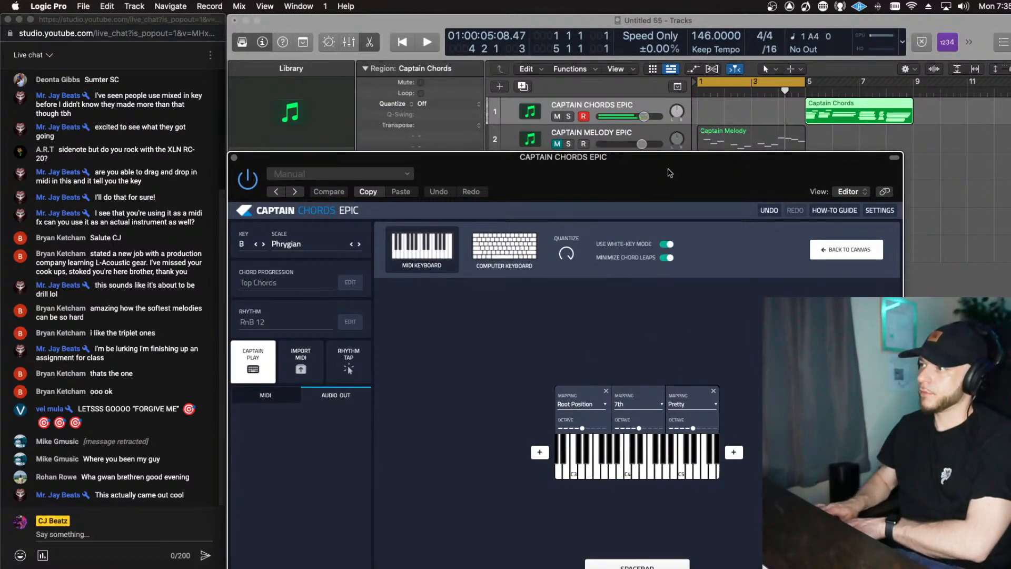
Step: Rehearse Captain Play chords over the beat's playback and reposition the plug-in window to check the tracks behind it
key(a)
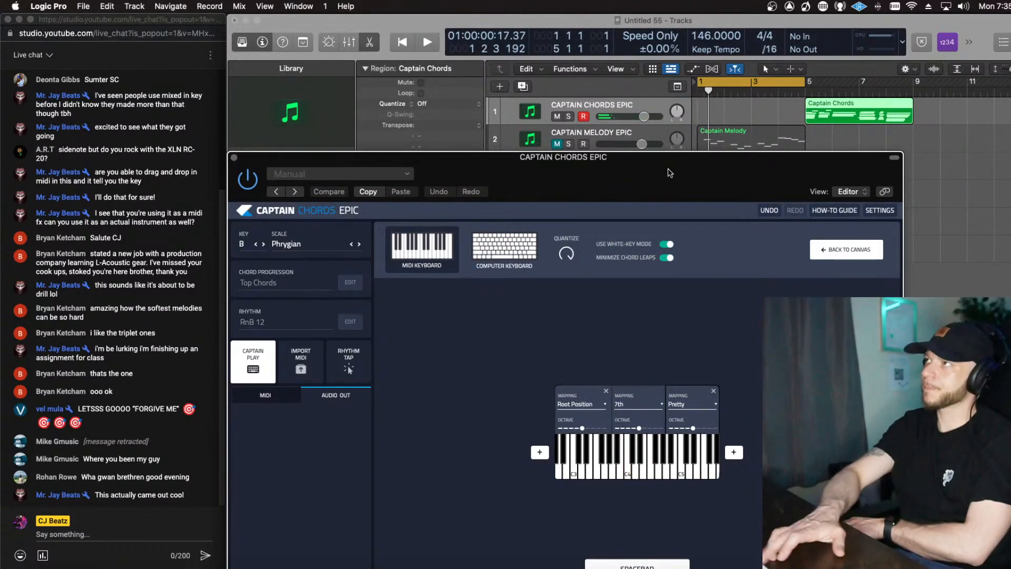
key(space)
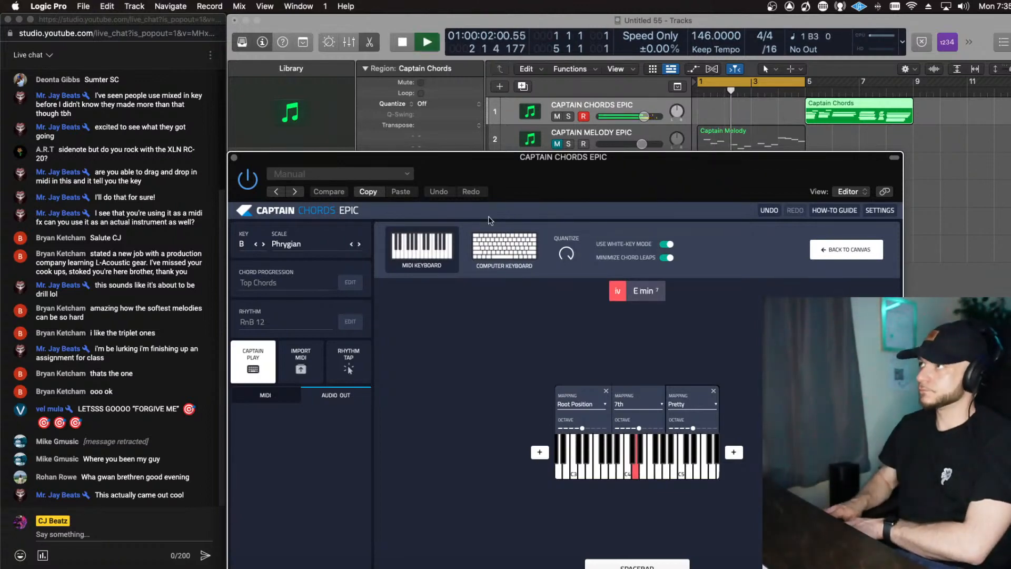
key(space)
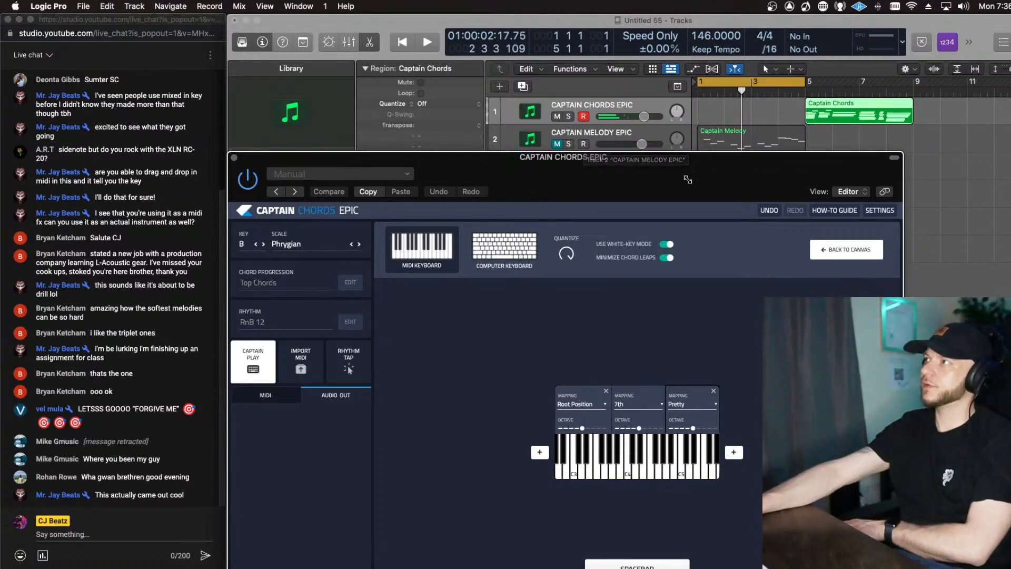
drag(551, 160, 550, 234)
click(556, 171)
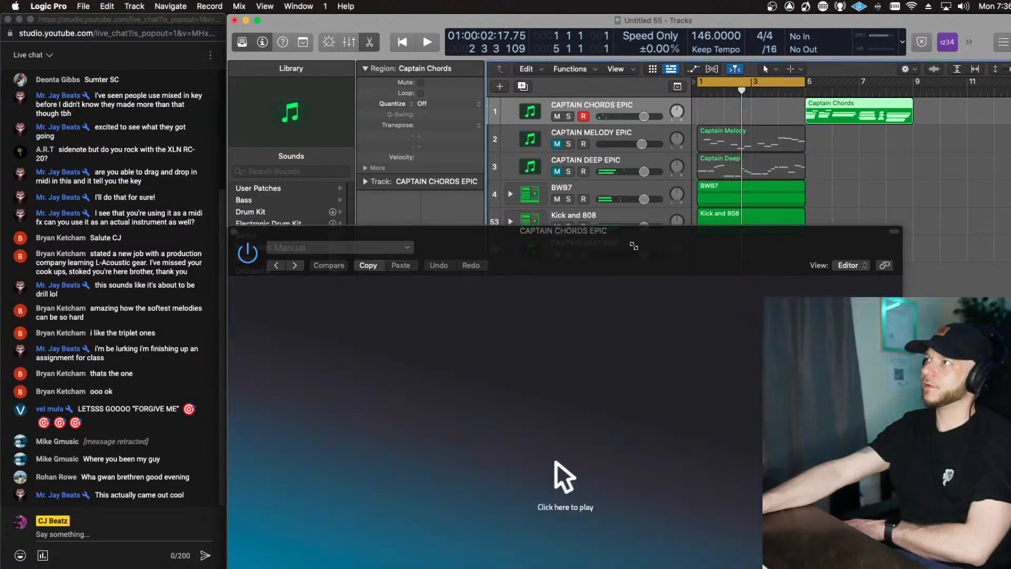
drag(634, 243, 557, 68)
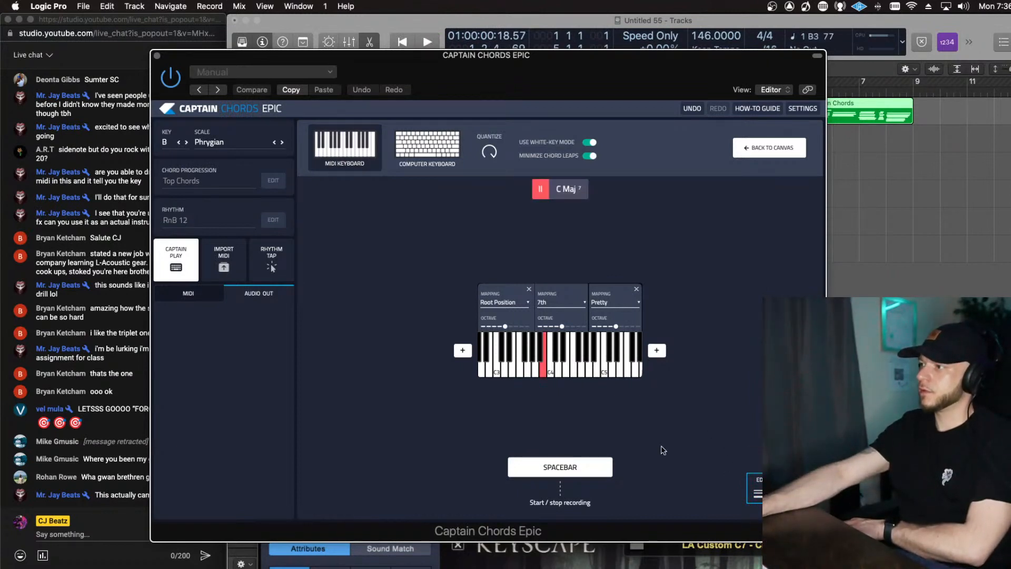
Step: Record a chord performance over the beat in Captain Play and open the take on the canvas for editing
key(space)
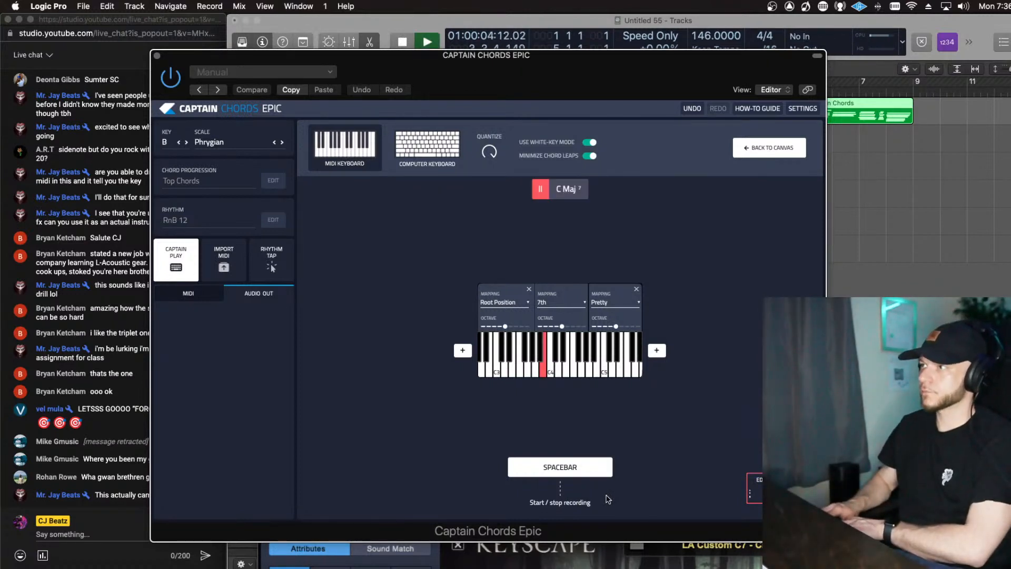
key(space)
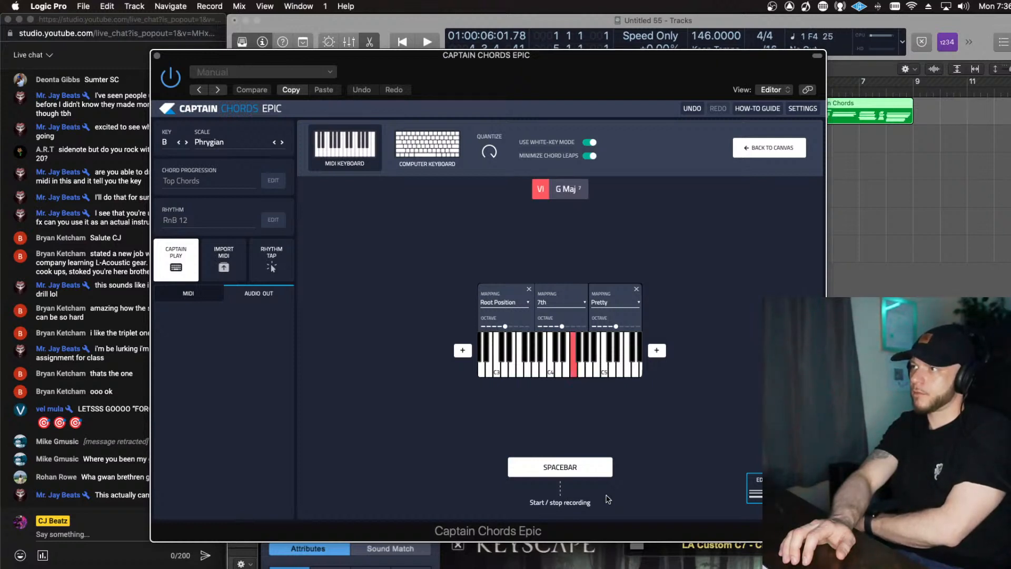
key(space)
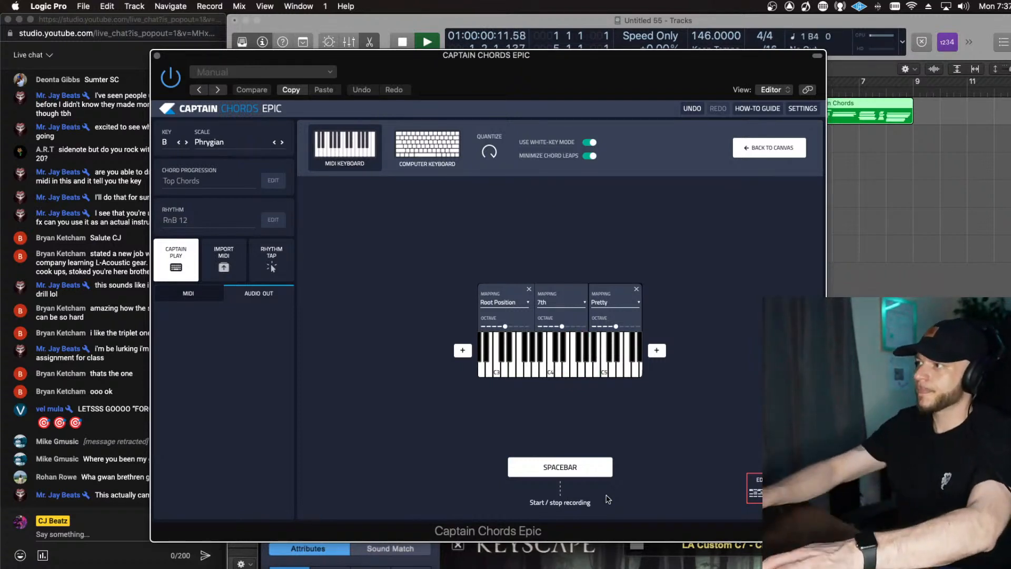
key(space)
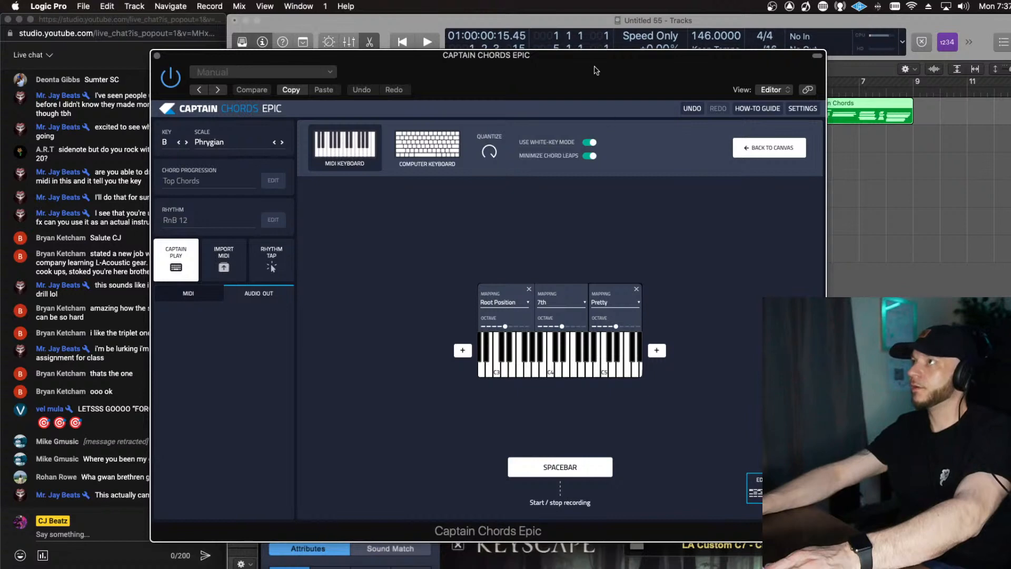
drag(595, 70, 317, 51)
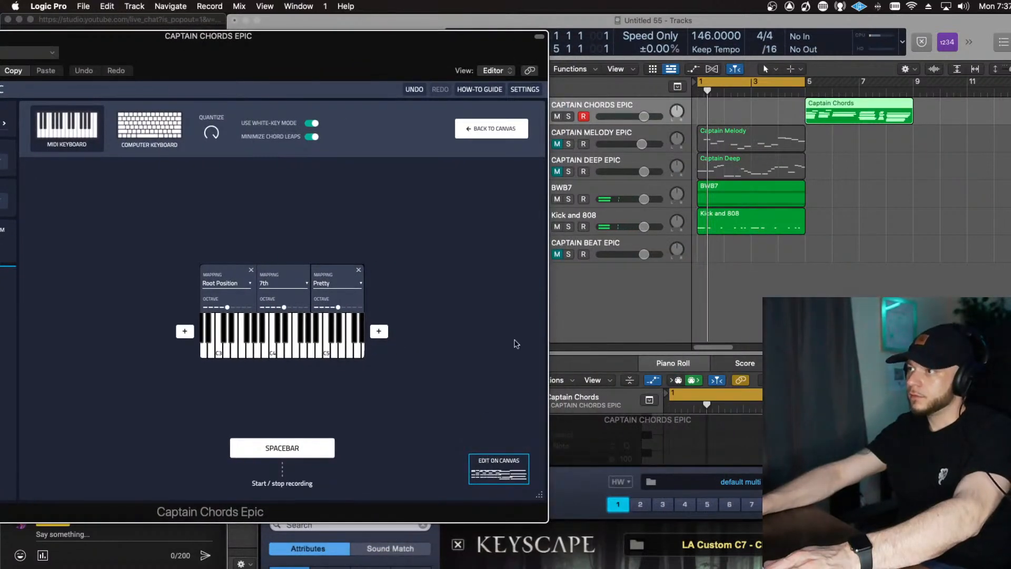
key(space)
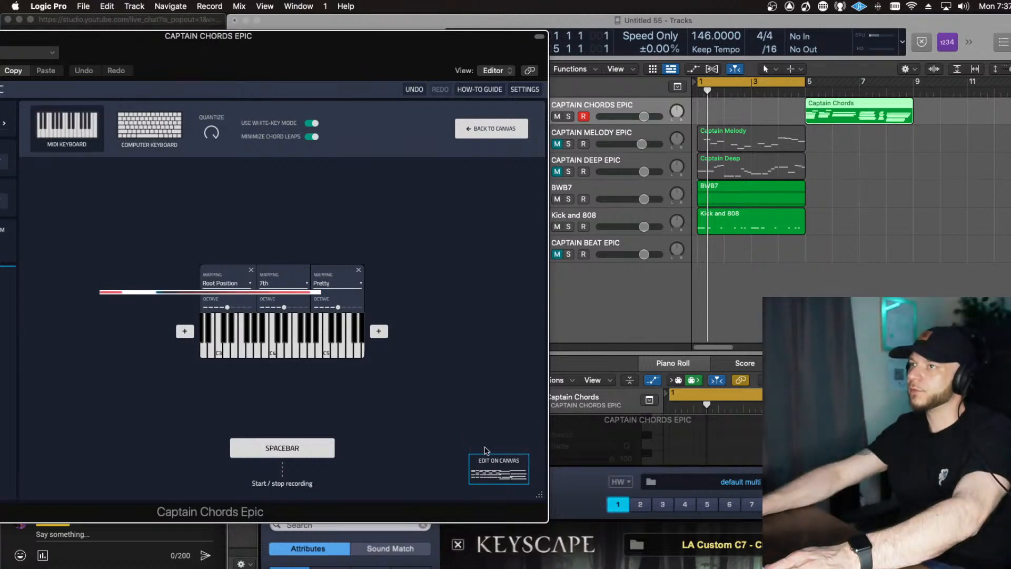
drag(343, 76, 692, 80)
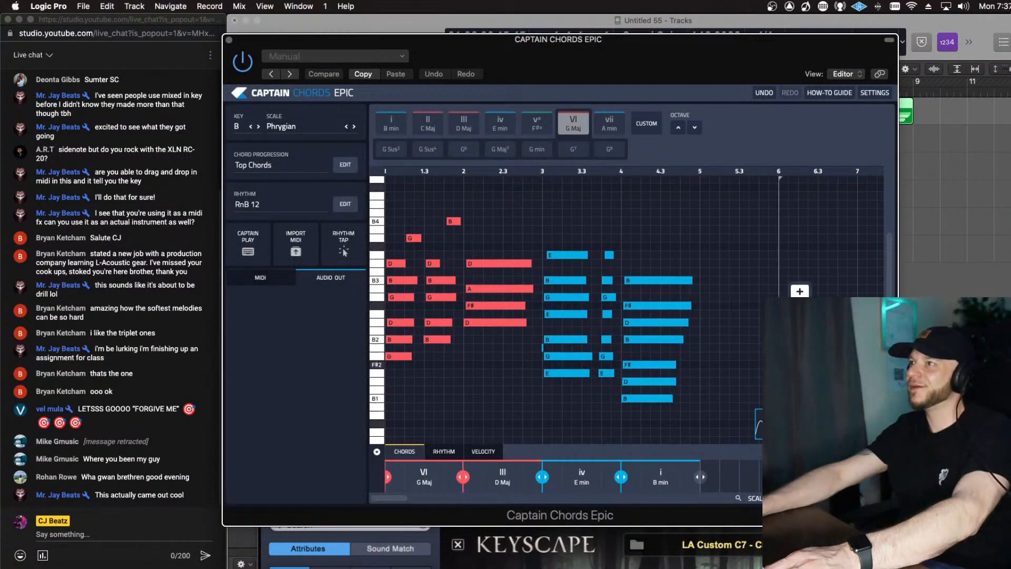
Step: Undo the last edit on the Captain Chords canvas and delete all the recorded chord notes
click(761, 95)
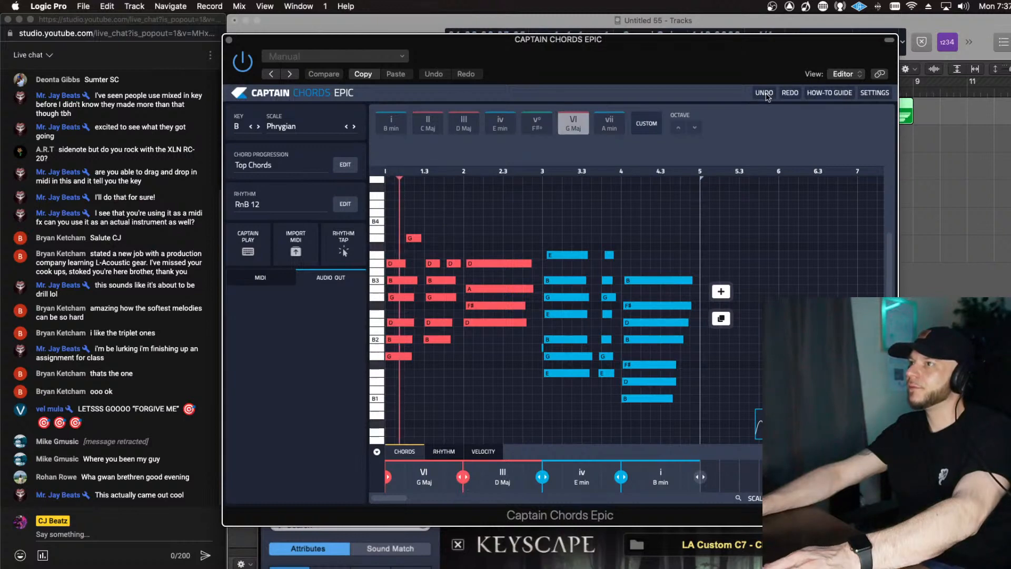
drag(739, 67, 751, 129)
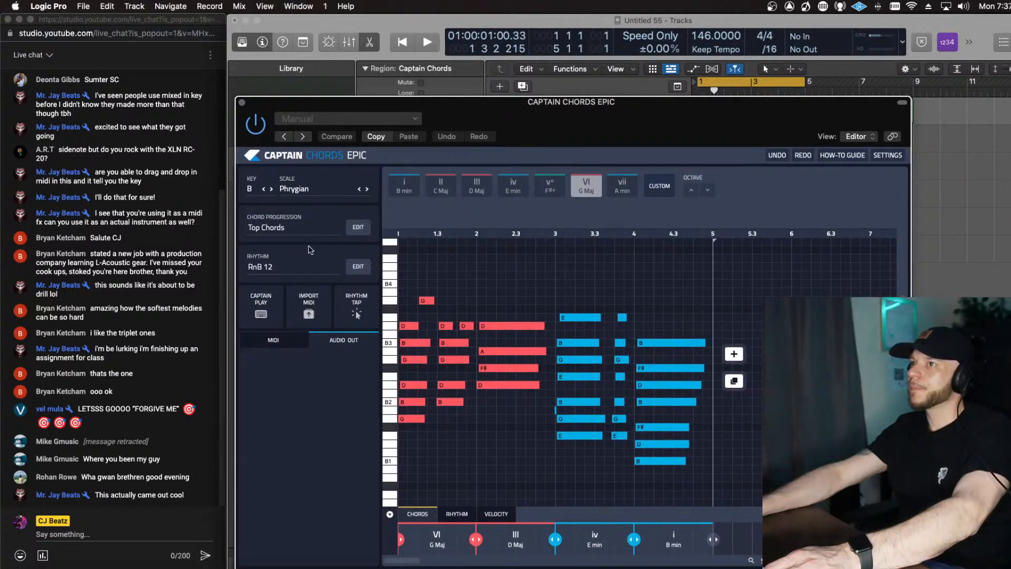
click(261, 306)
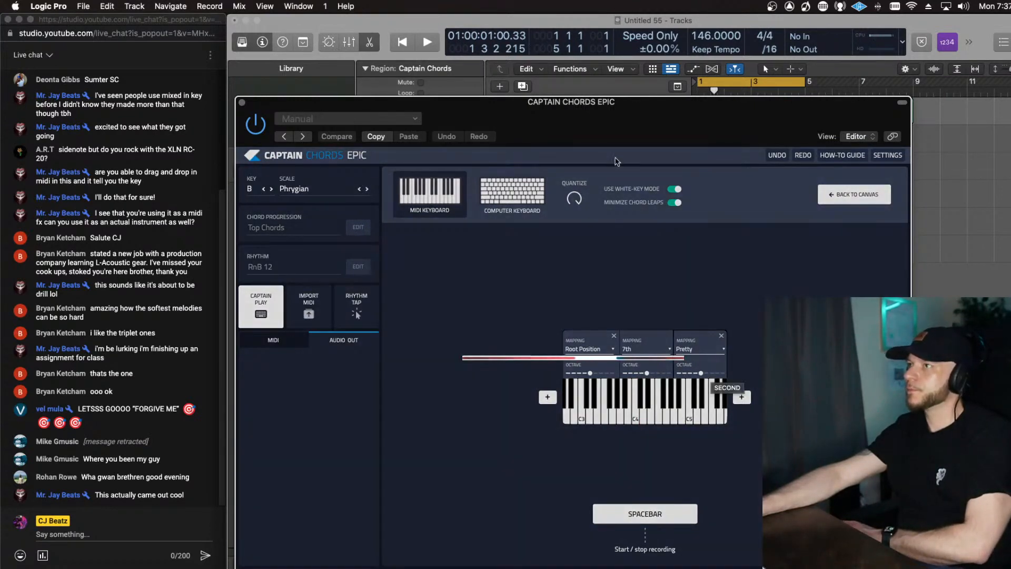
drag(647, 116, 564, 80)
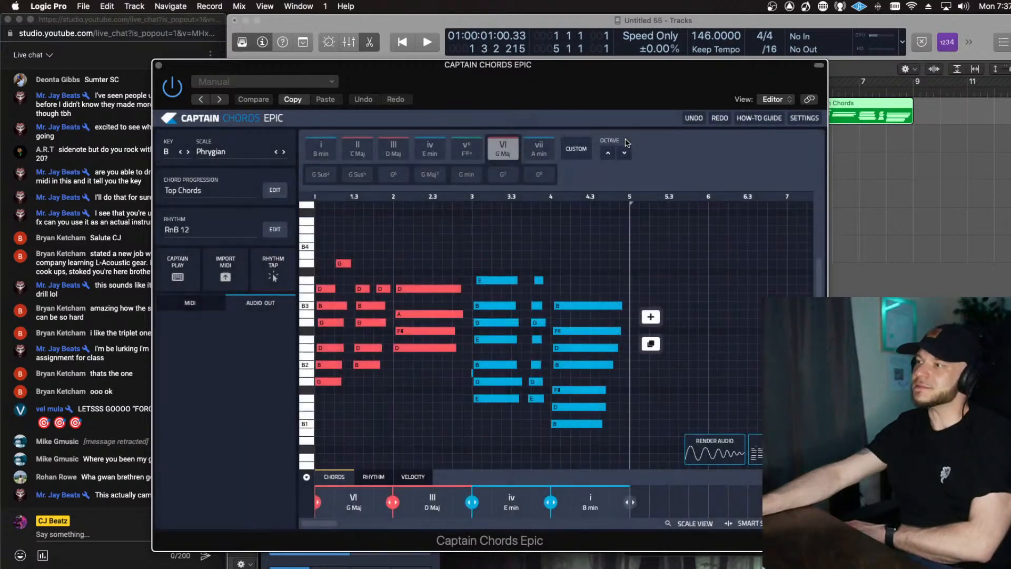
drag(622, 237, 330, 427)
key(Delete)
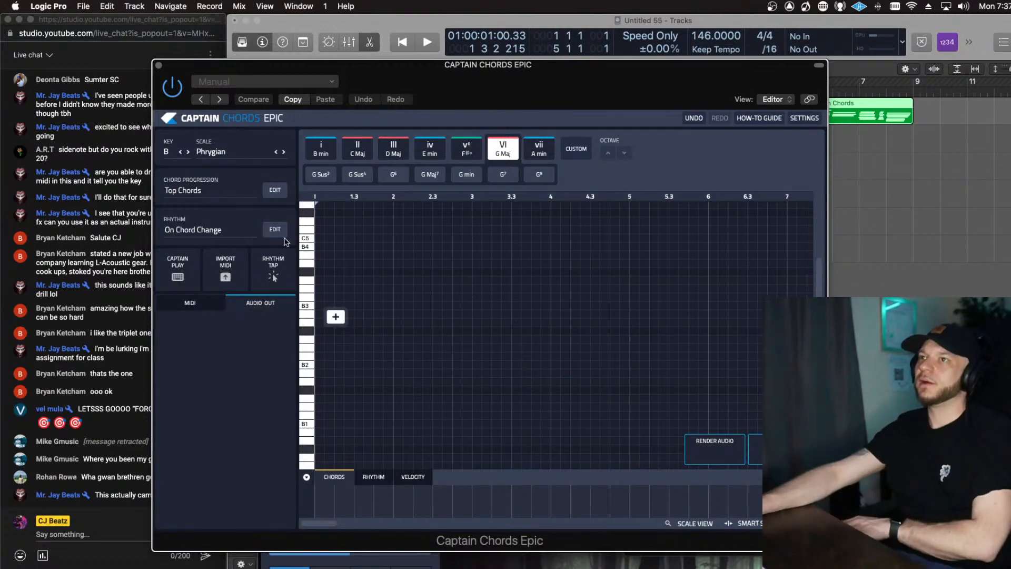
Step: Record another chord take from the MIDI keyboard in Captain Play and bring it onto the cleared canvas
click(190, 267)
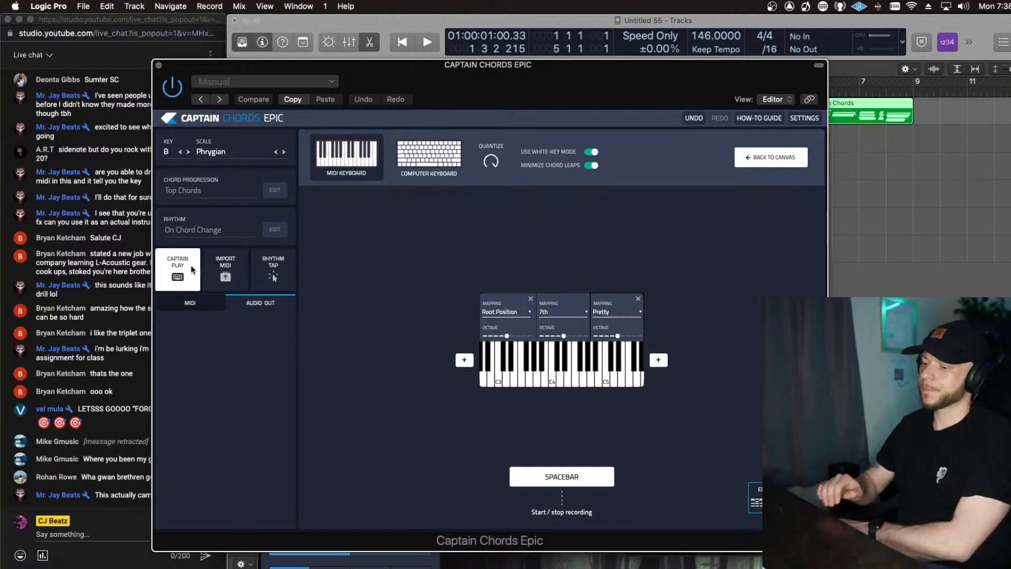
key(space)
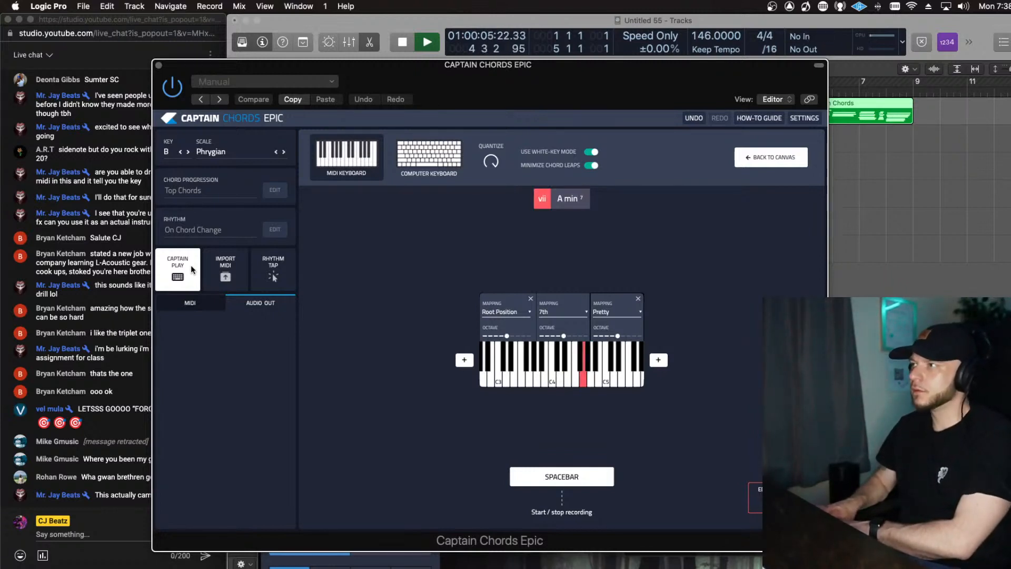
key(space)
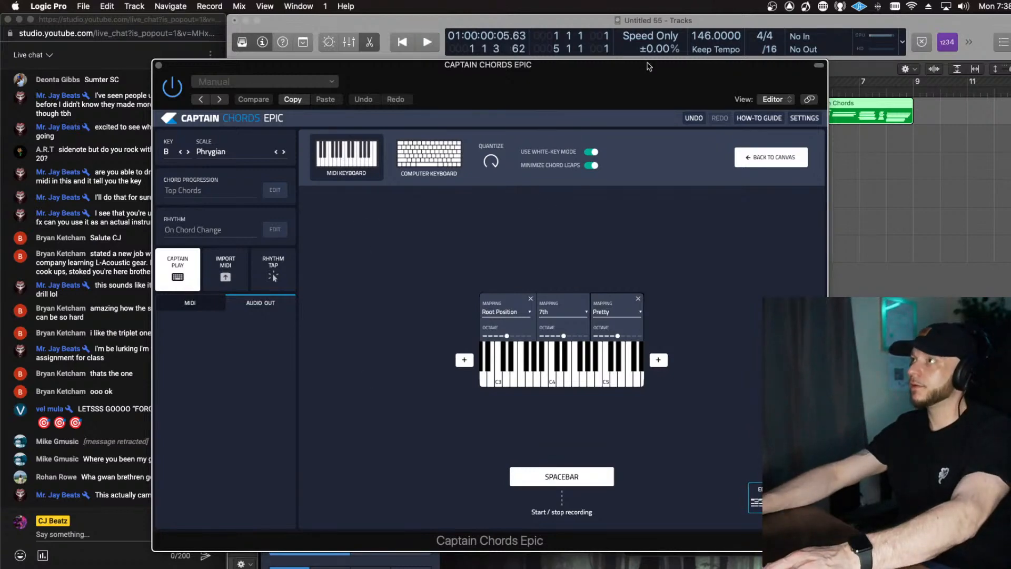
drag(649, 66, 388, 95)
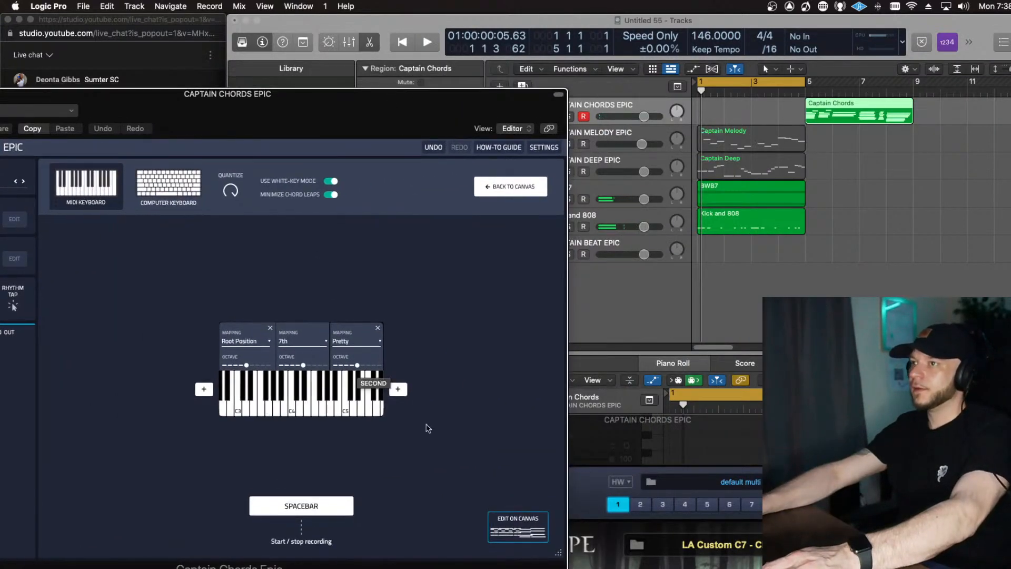
click(522, 533)
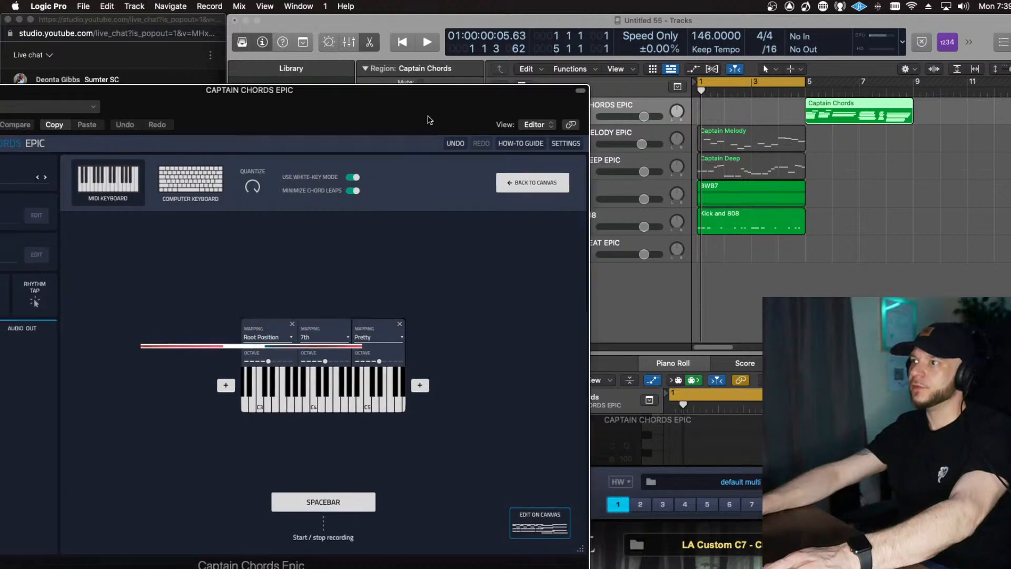
drag(430, 119, 718, 93)
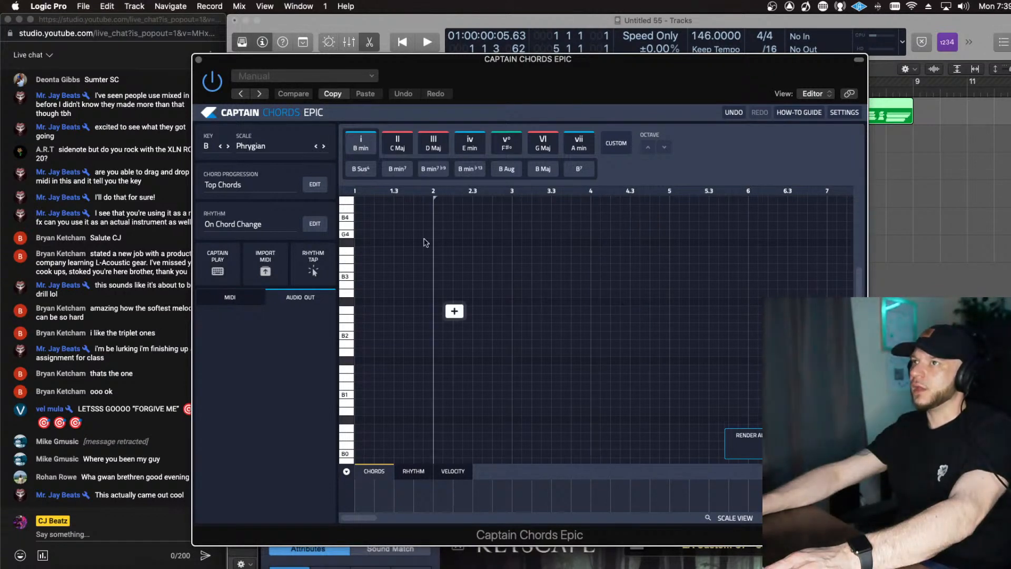
Step: Add a one-bar chord at bar 1 of the canvas, audition the scale chords from i to vii, and set it to i B min
click(216, 275)
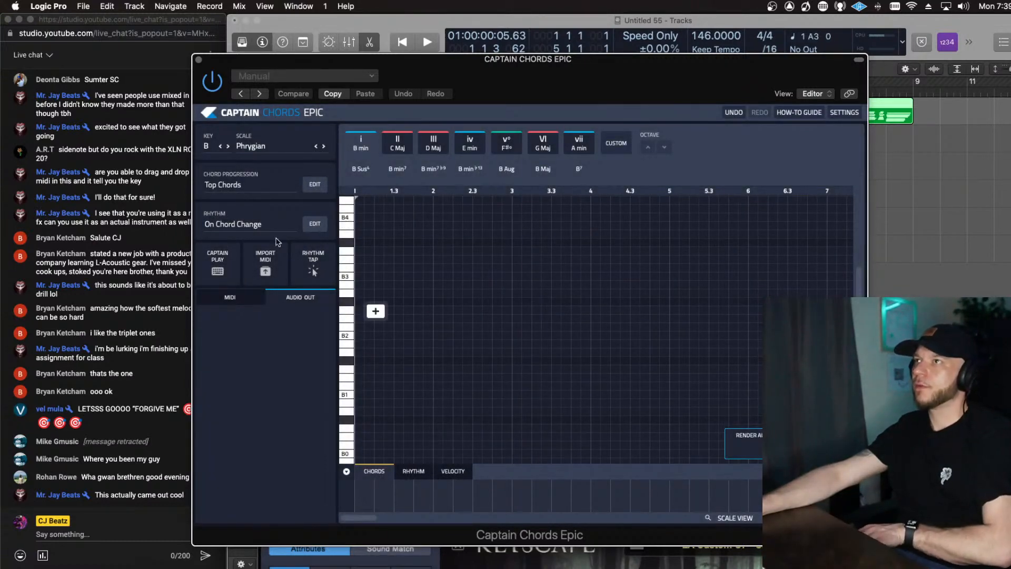
click(362, 139)
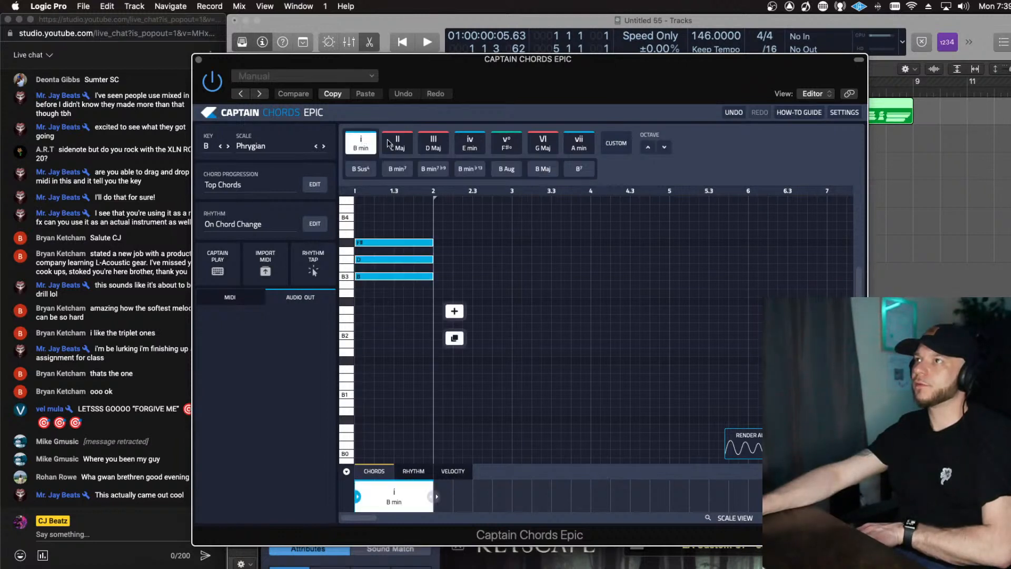
click(398, 141)
click(421, 140)
click(472, 143)
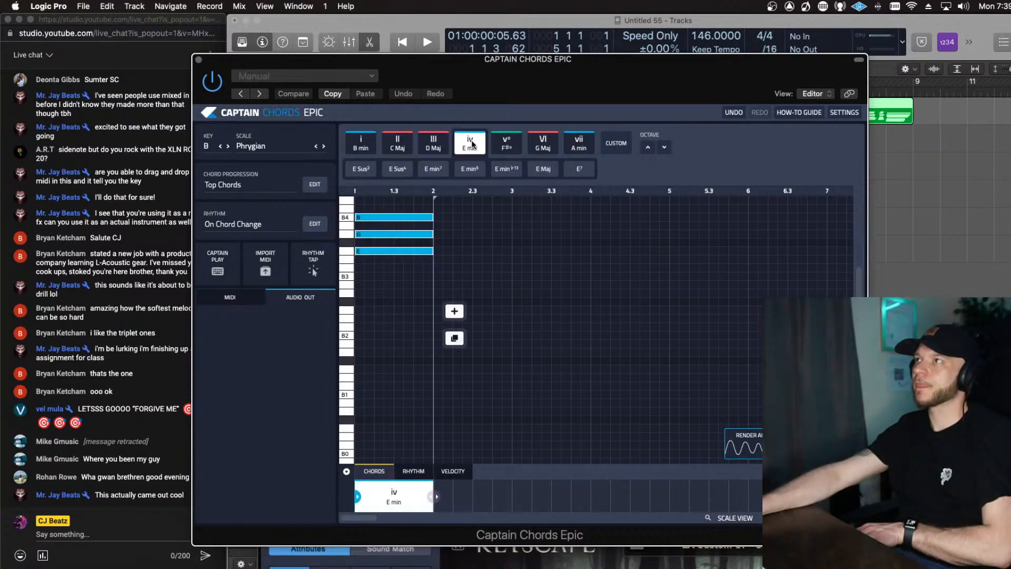
click(507, 143)
click(542, 143)
click(573, 148)
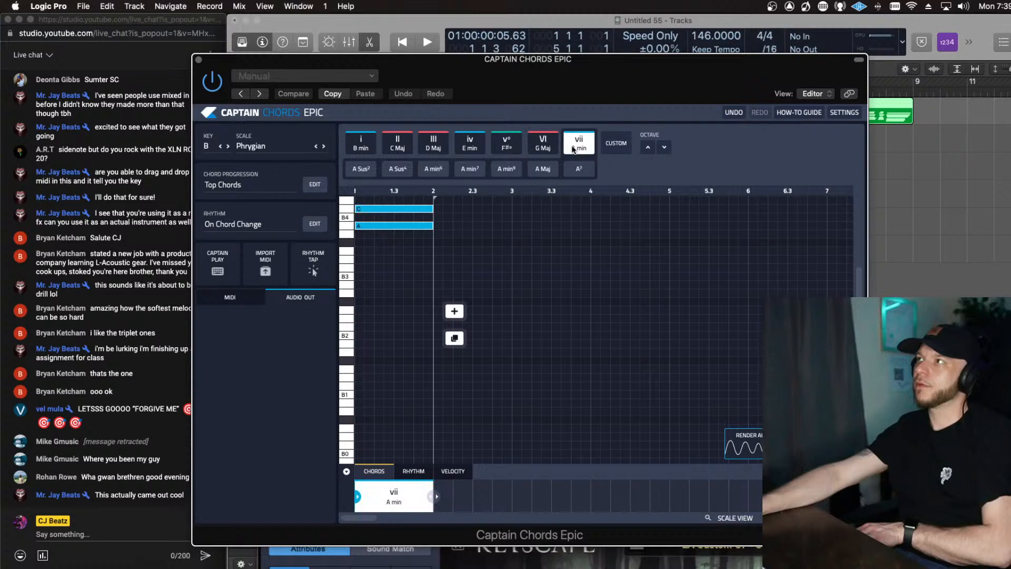
click(529, 146)
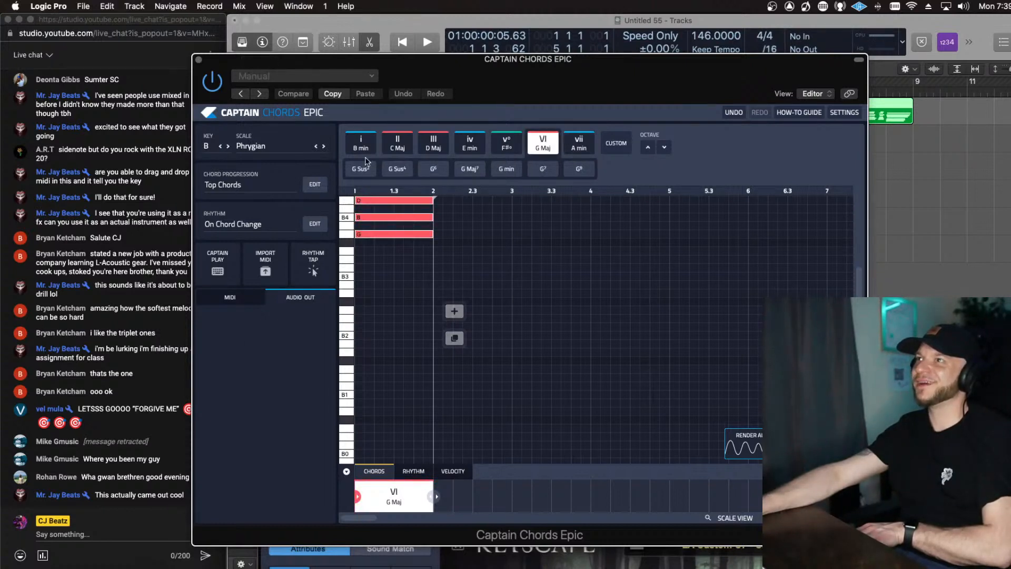
click(361, 142)
Step: Switch between Captain Play and the canvas to test the MIDI keyboard input again
click(219, 258)
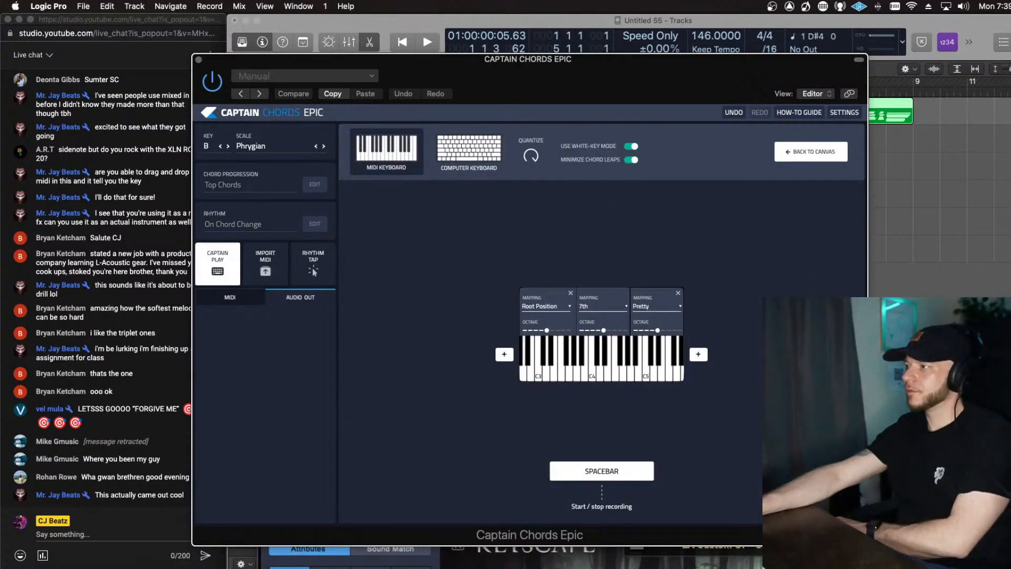
click(809, 153)
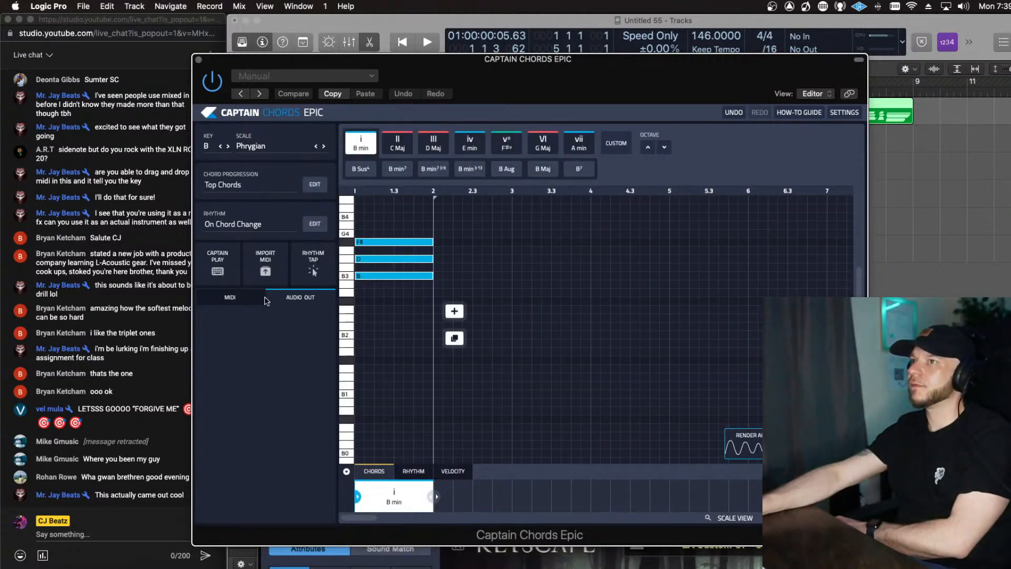
click(218, 263)
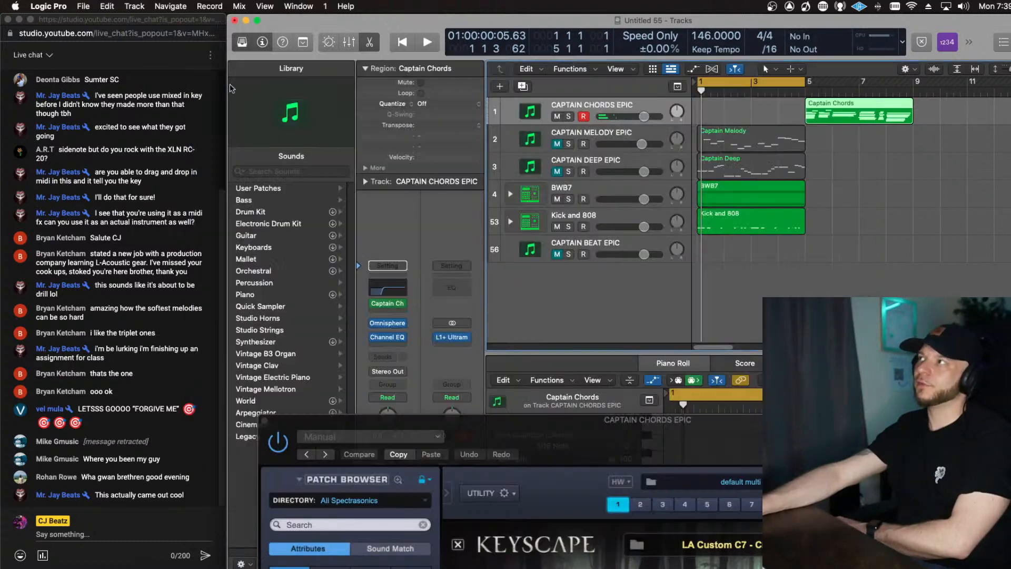
click(198, 59)
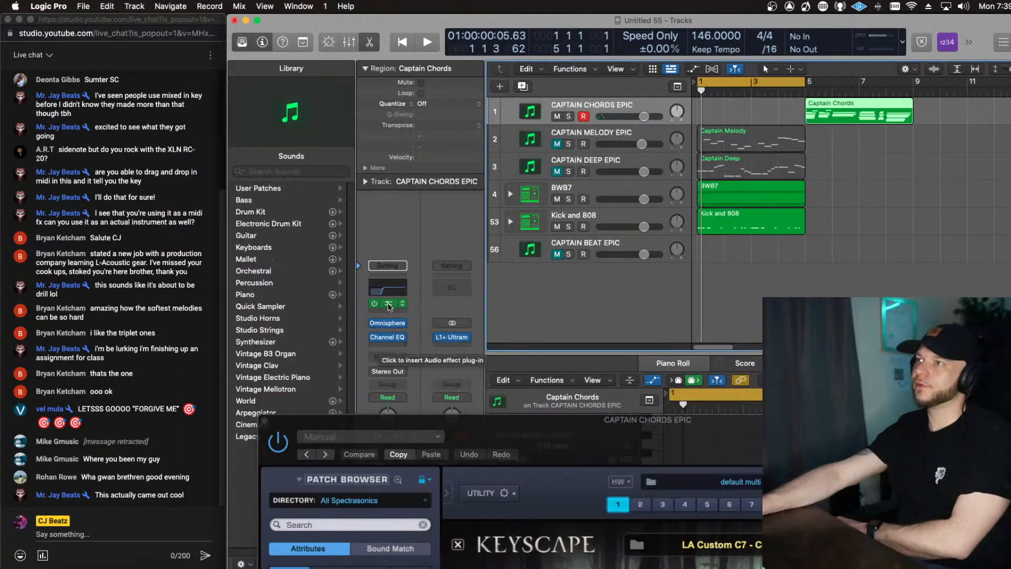
click(402, 303)
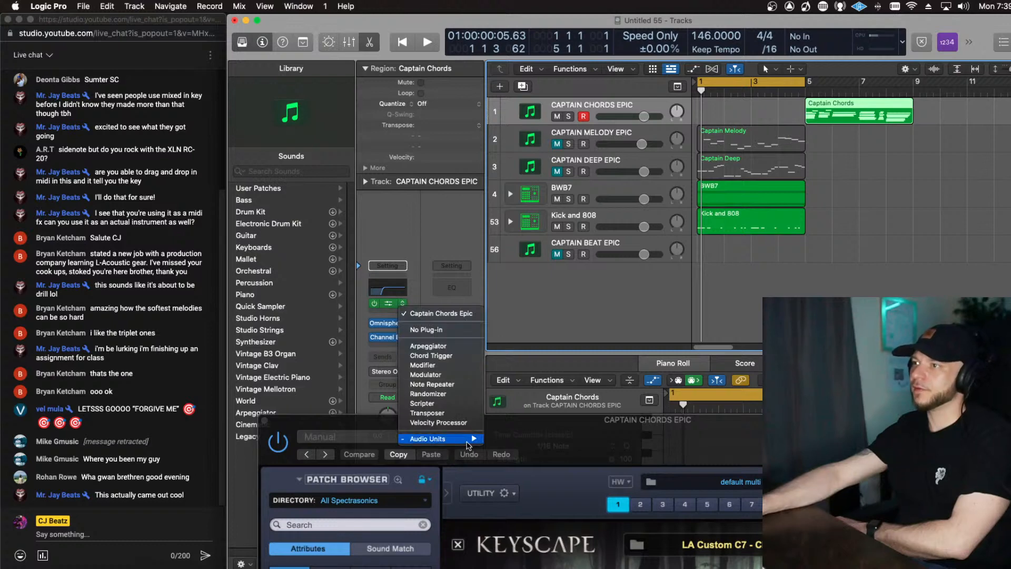
mouse_move(463, 439)
mouse_move(568, 459)
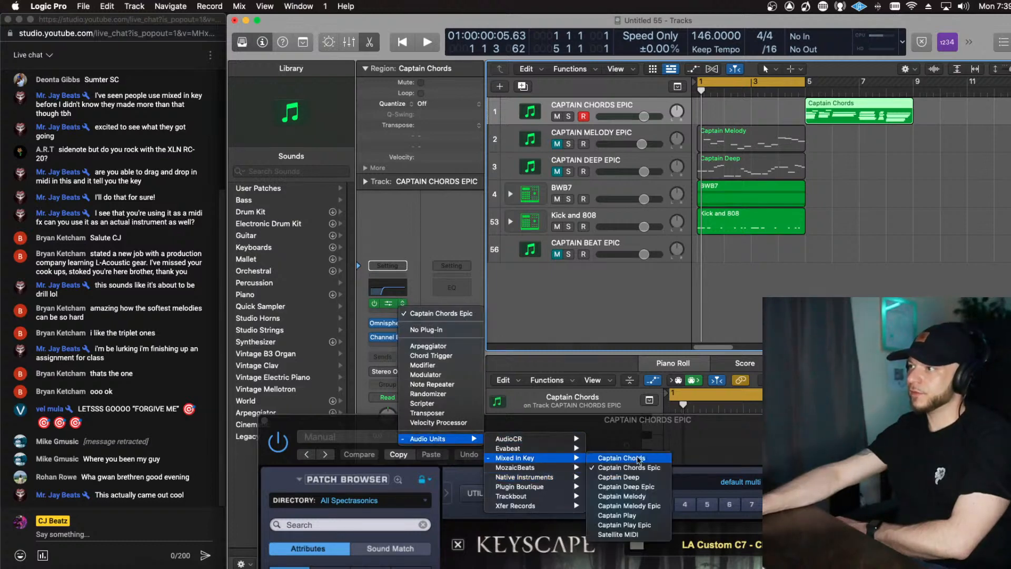
click(591, 302)
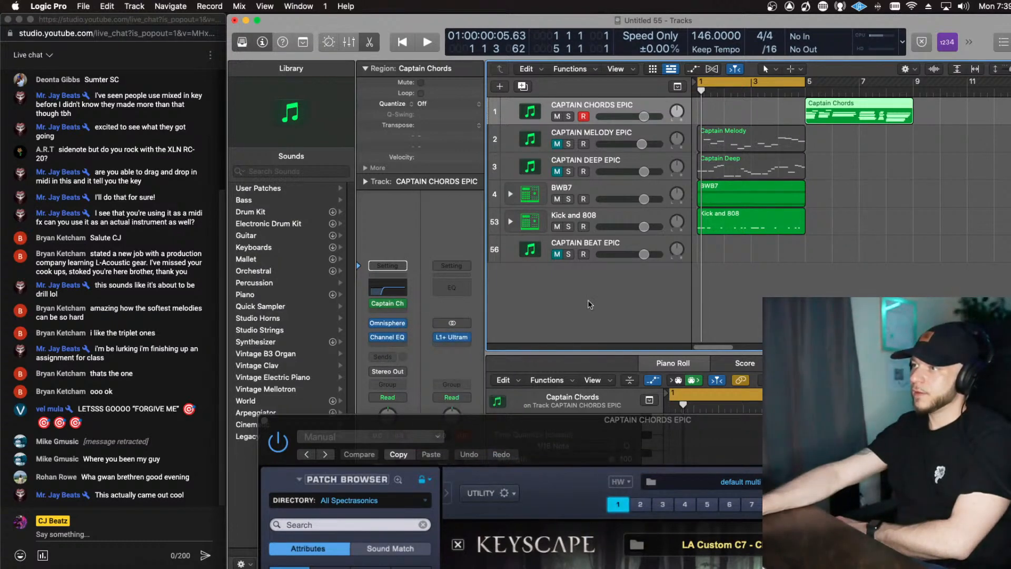
Step: Remove the MIDI effect plug-in from the CAPTAIN CHORDS EPIC track and insert a fresh Captain Chords Epic in its place
click(402, 304)
click(428, 332)
click(403, 309)
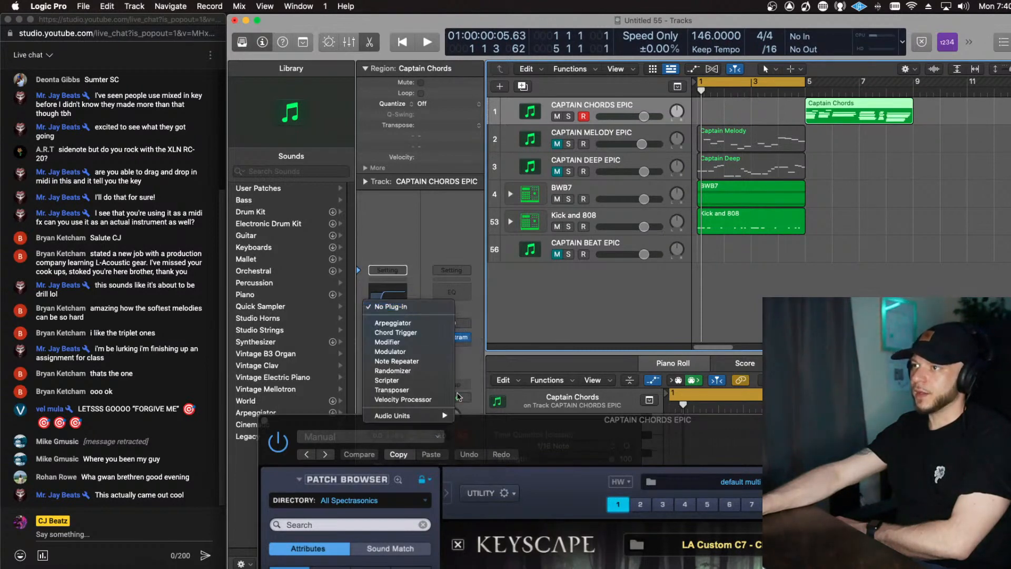
mouse_move(411, 416)
mouse_move(500, 434)
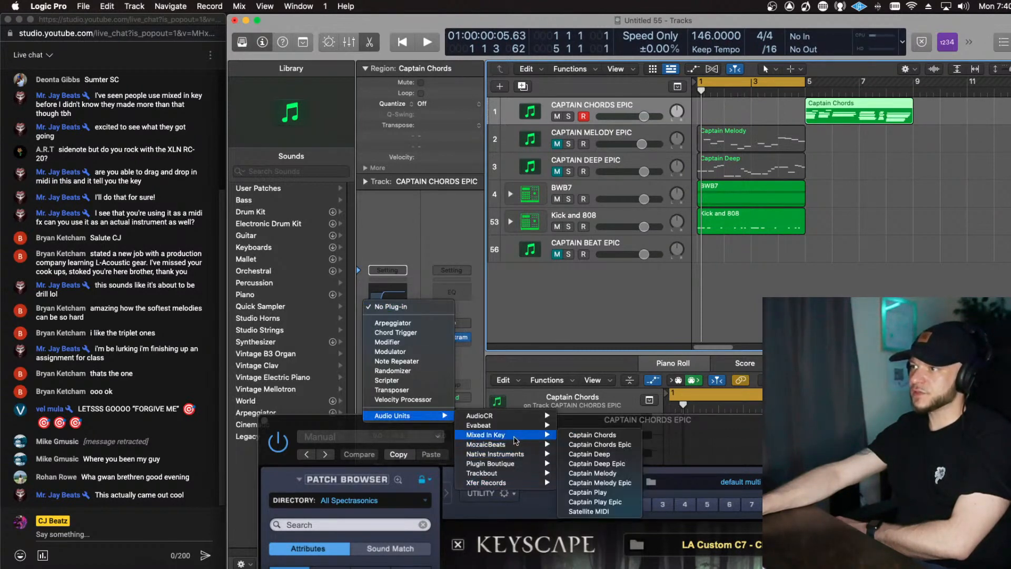
click(626, 444)
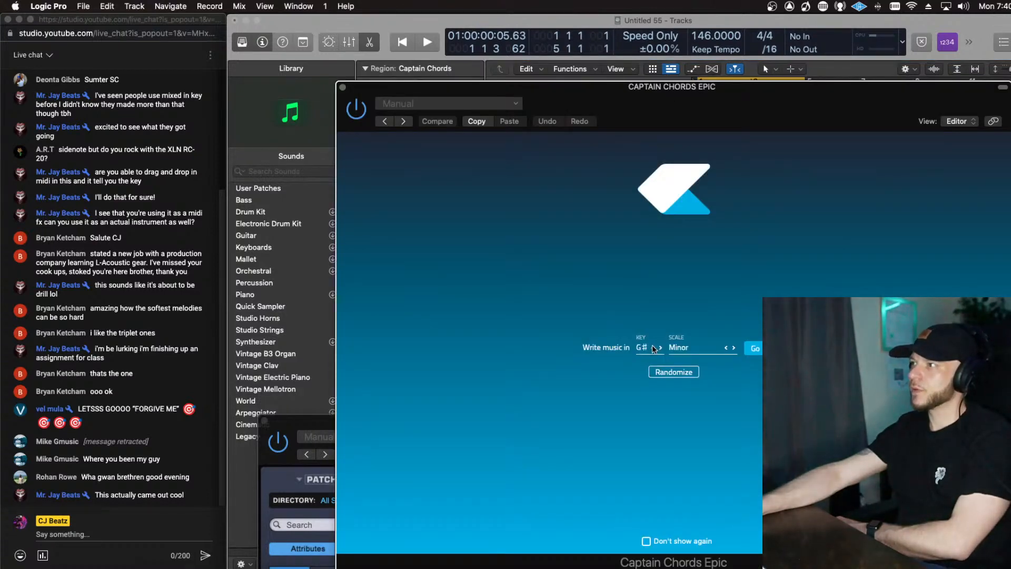
Step: Start the new Captain Chords Epic instance in the key of B with the Minor scale
click(652, 348)
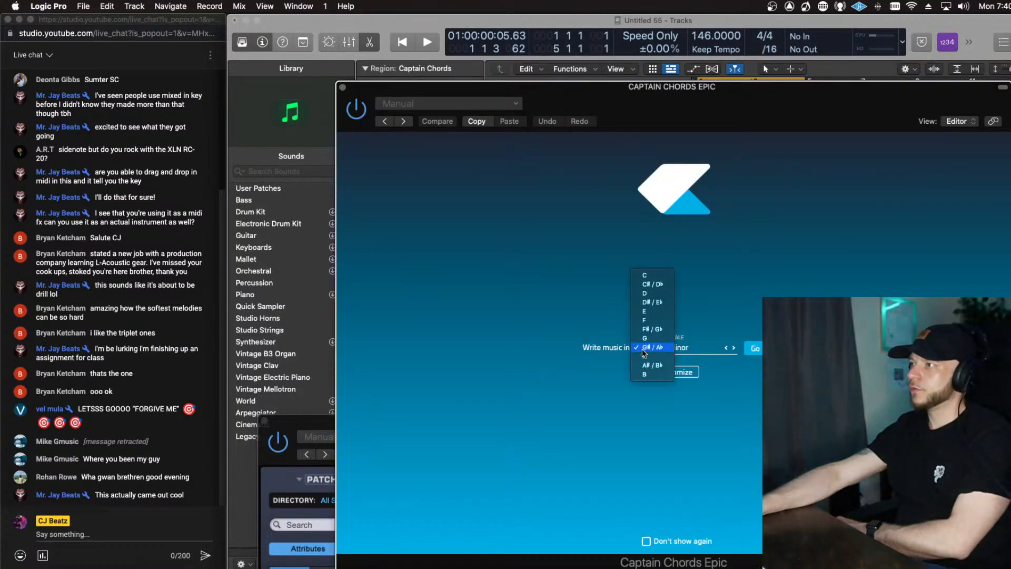
click(655, 375)
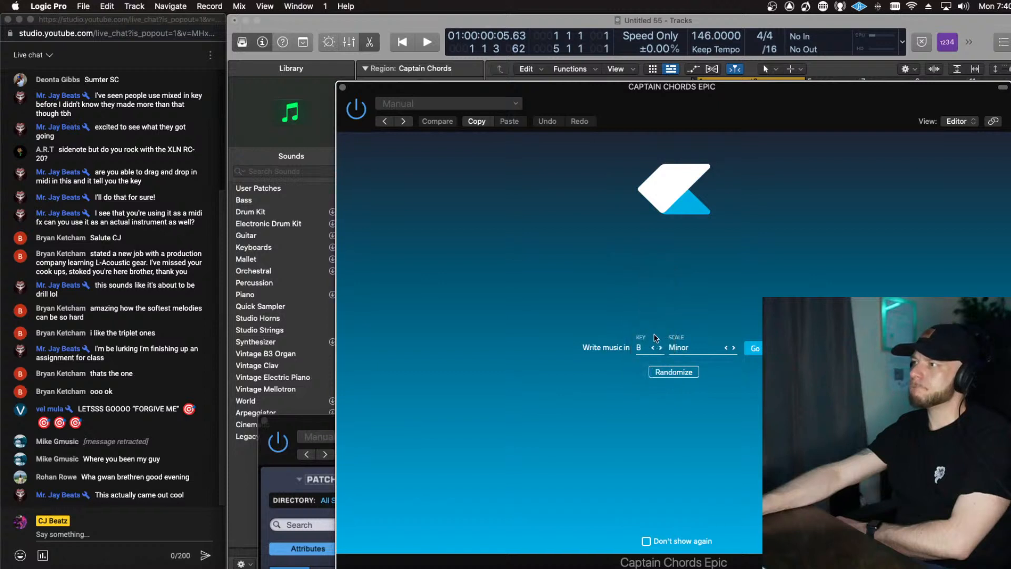
click(695, 346)
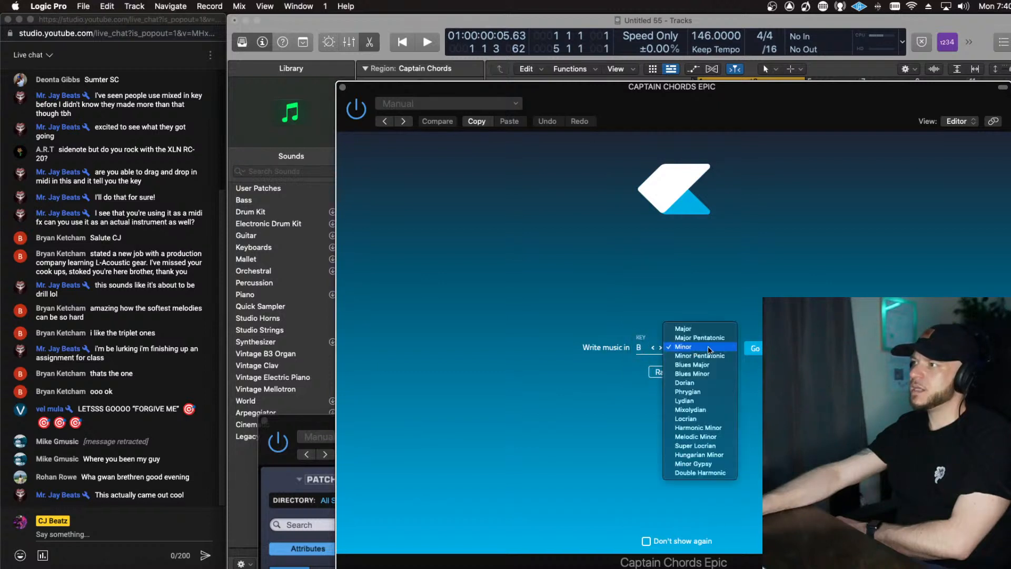
click(710, 347)
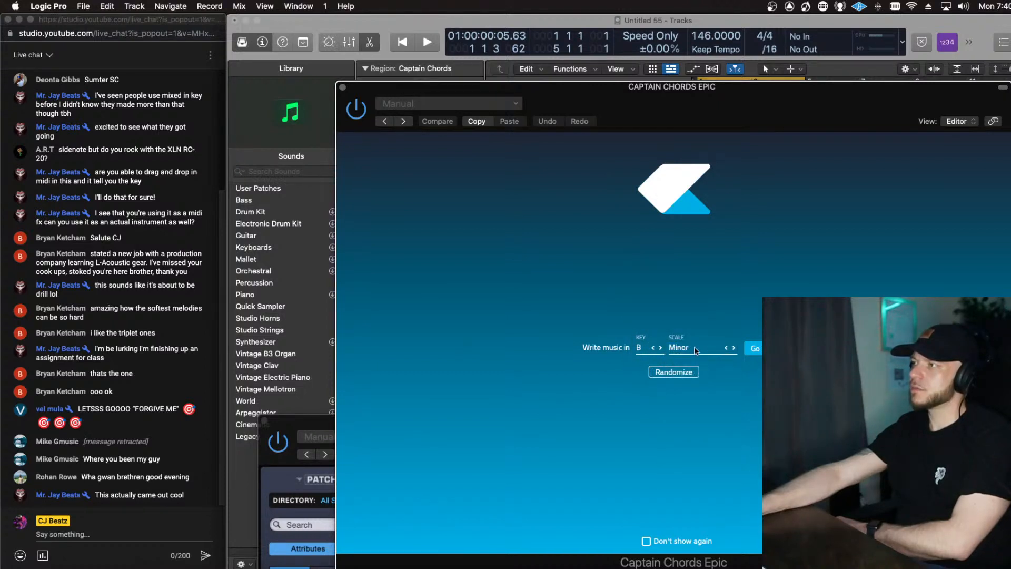
click(756, 348)
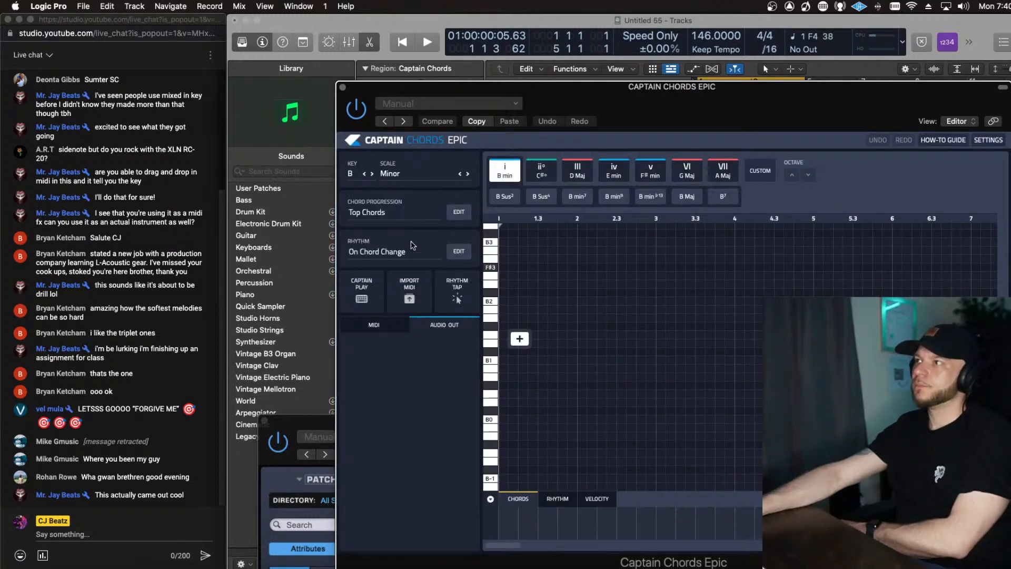
Step: Open Captain Play, set the C4 keyboard zone's mapping to 7th, and change the key to B♭
click(376, 299)
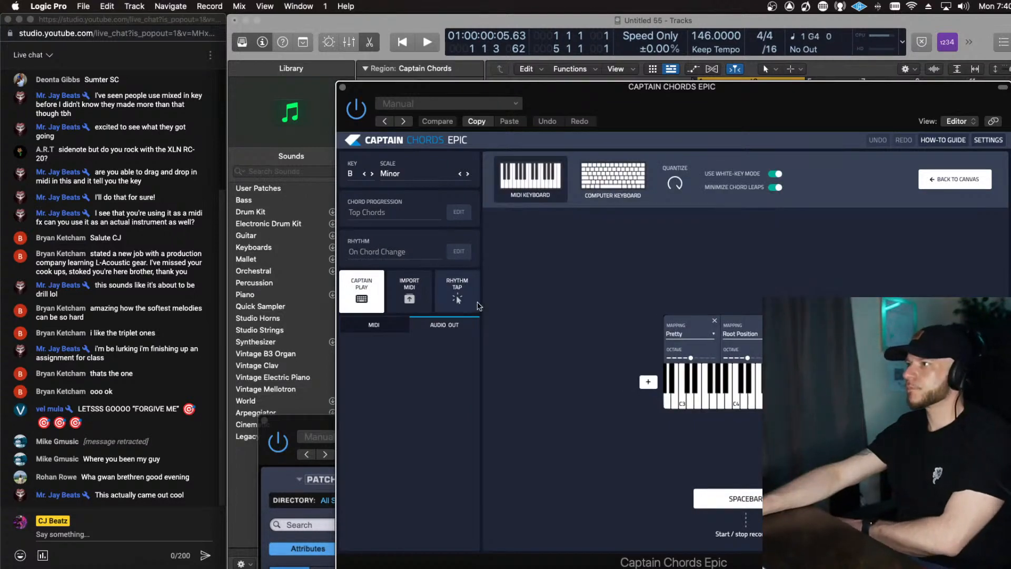
click(739, 333)
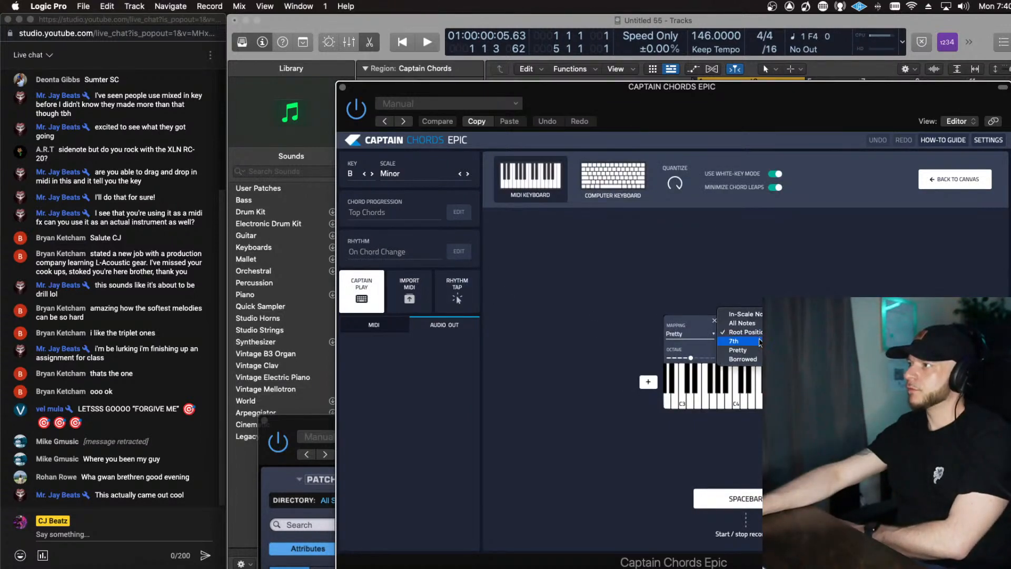
click(759, 345)
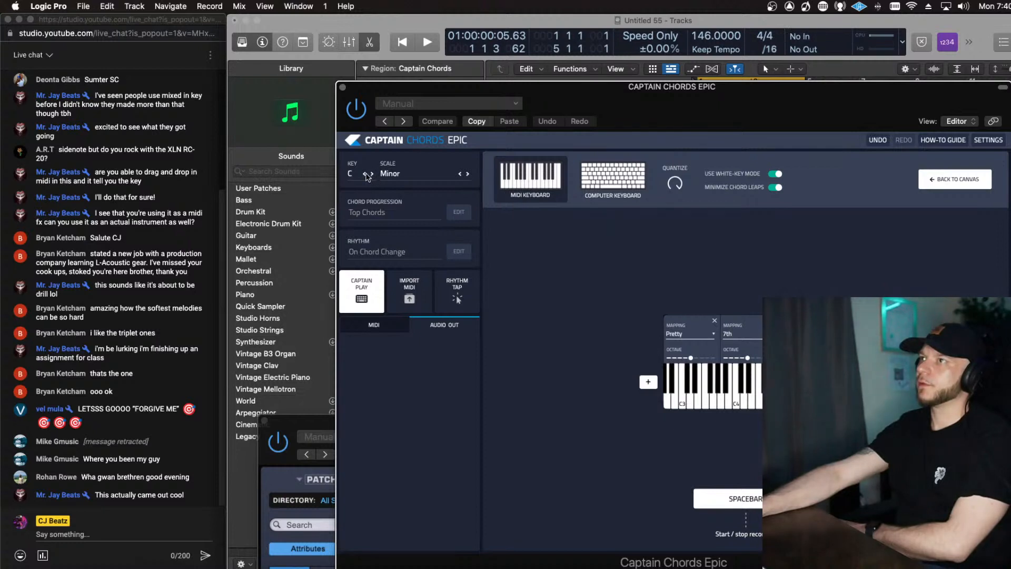
click(364, 174)
click(364, 174)
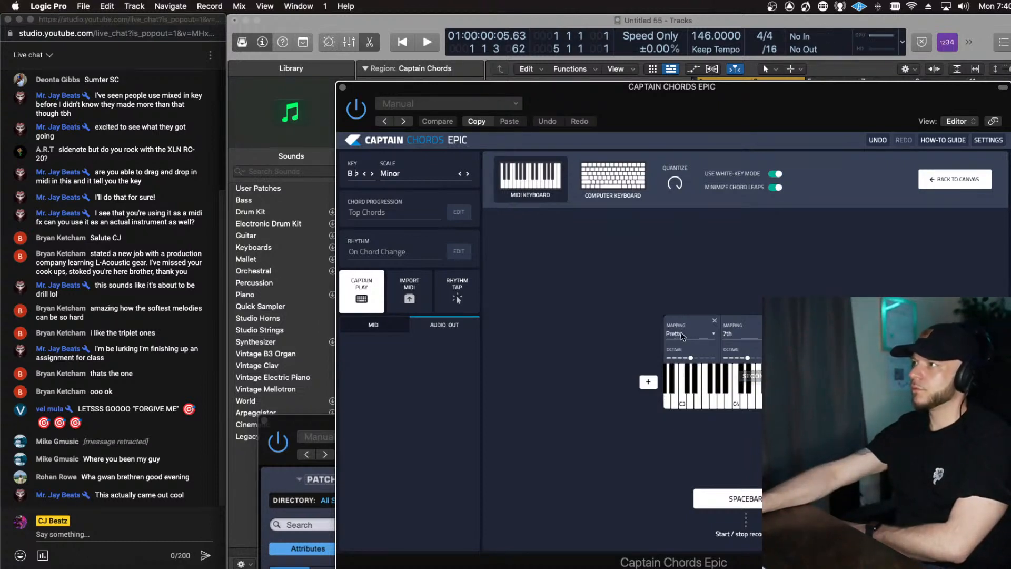
Step: Set the C3 keyboard zone's mapping to Root Position and play the beat to try chords over it
click(682, 336)
click(683, 313)
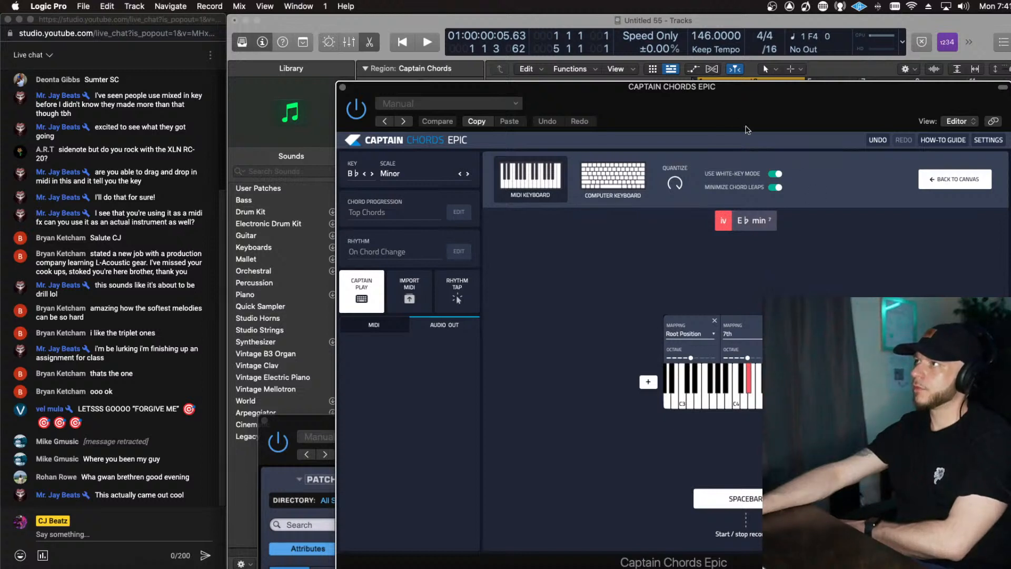
key(space)
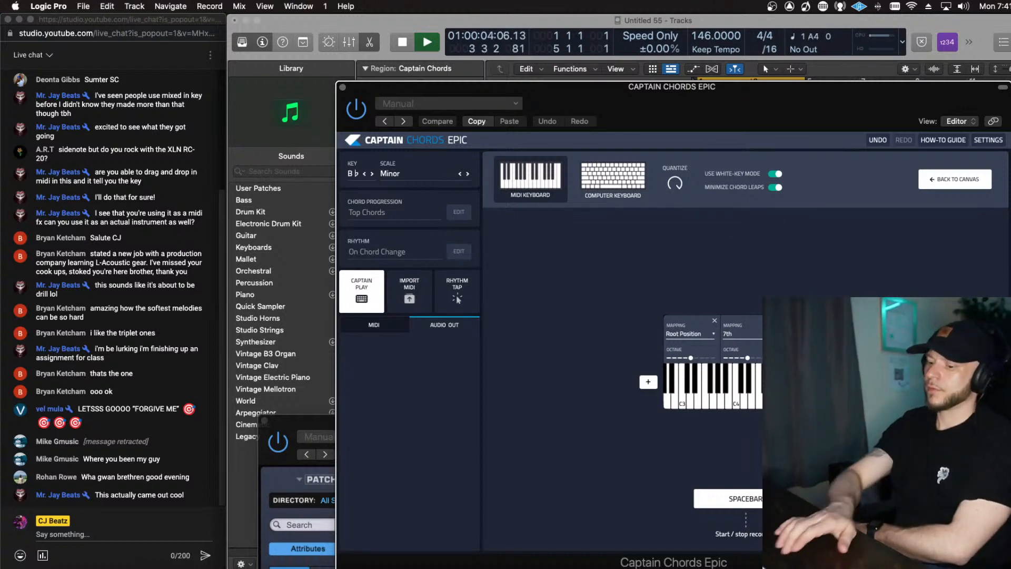
key(space)
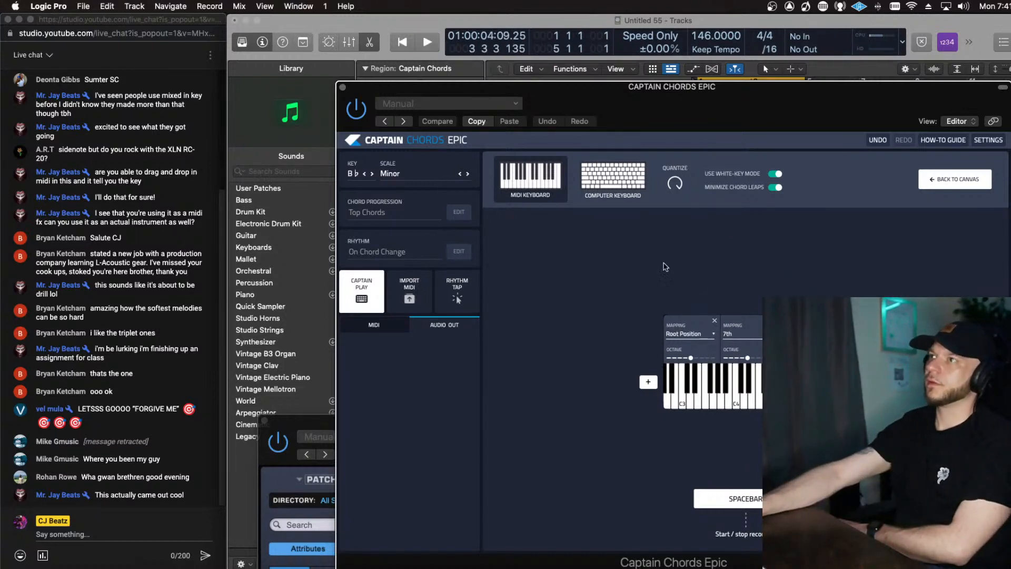
Step: Try the Minor Pentatonic scale, change the key to A, and set the scale back to Minor
click(420, 176)
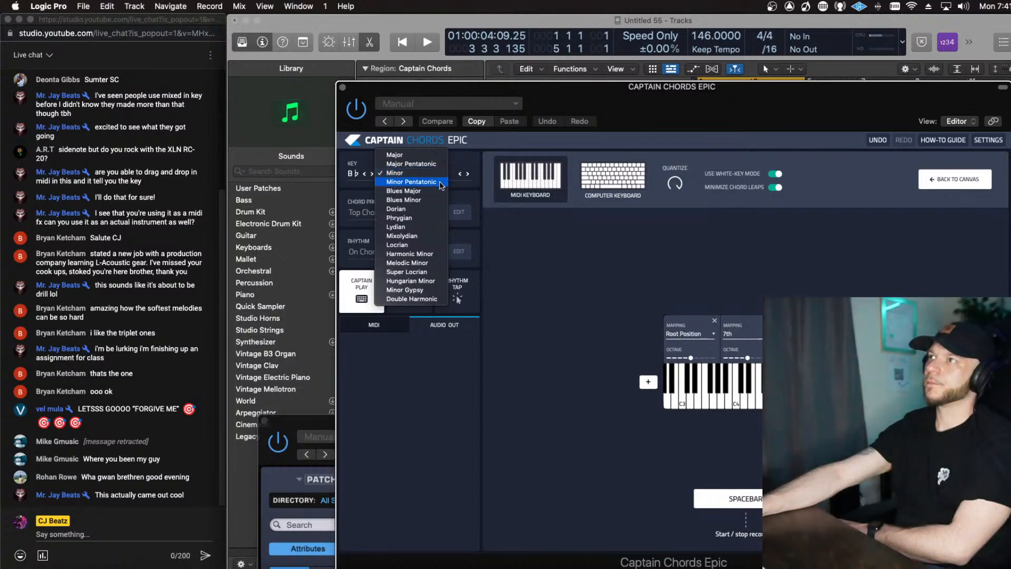
click(441, 182)
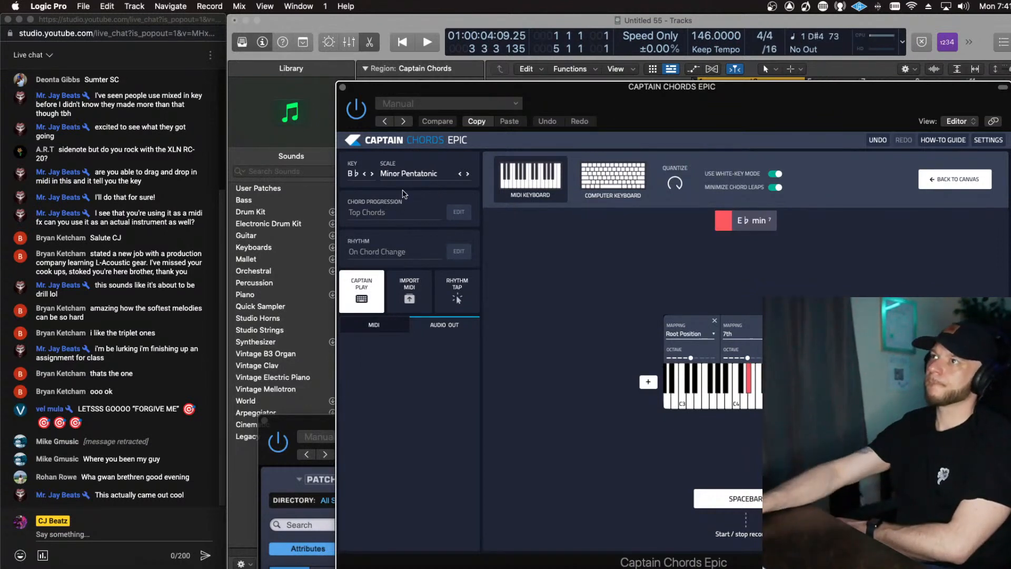
click(364, 174)
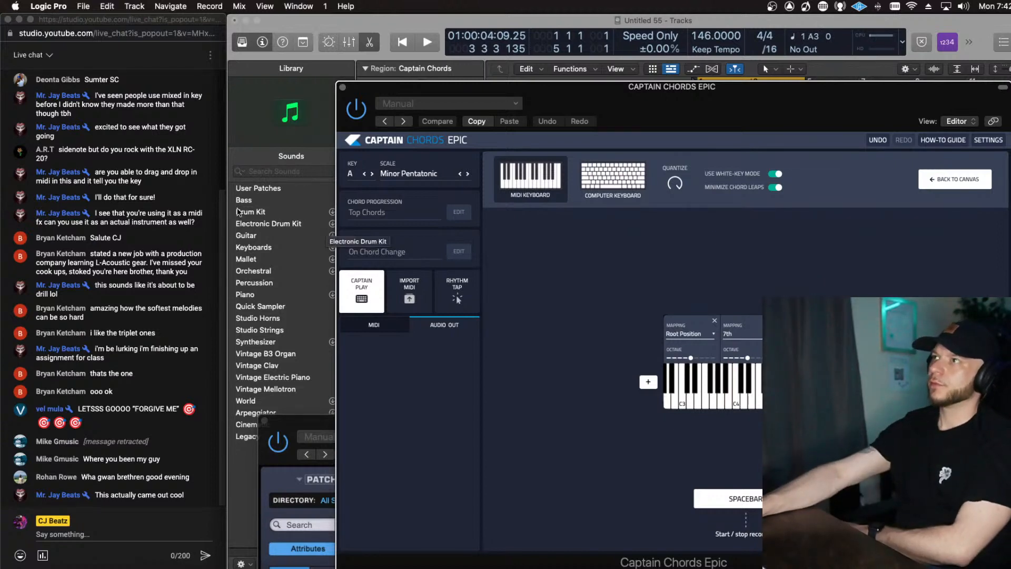
click(407, 171)
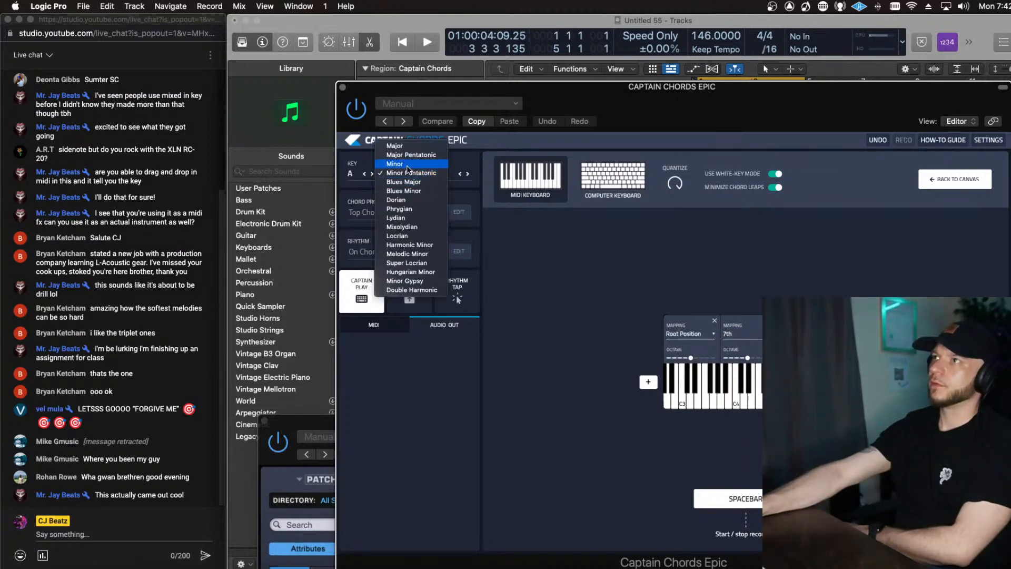
click(407, 167)
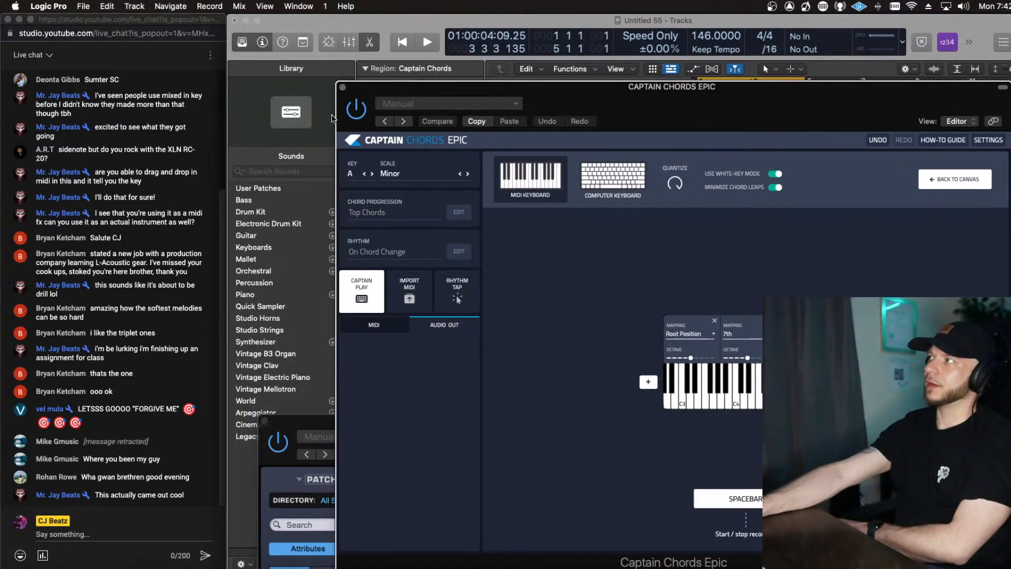
Step: Close the Captain Chords Epic and Omnisphere plug-in windows and deselect the Captain Chords region
click(342, 88)
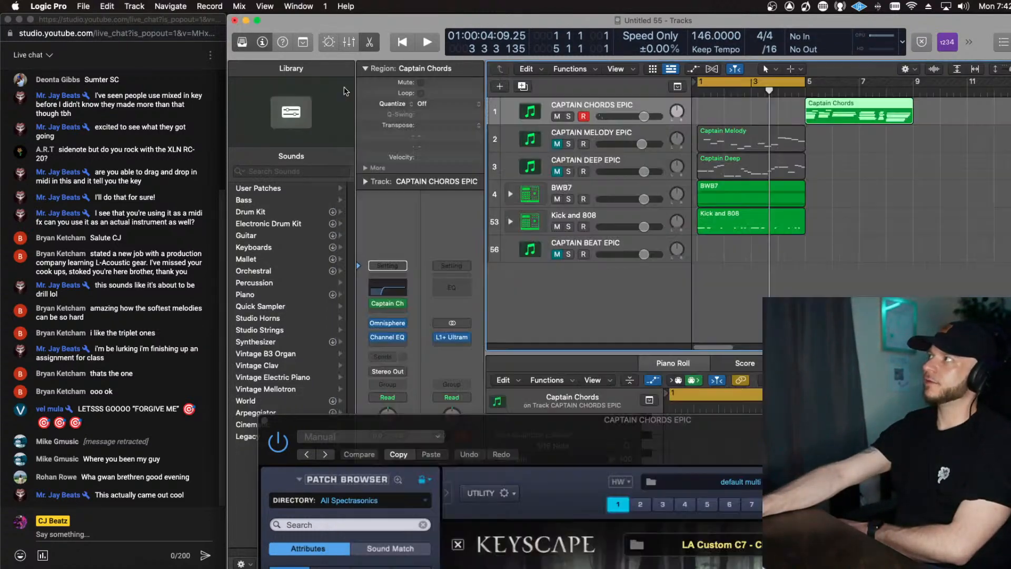
click(752, 280)
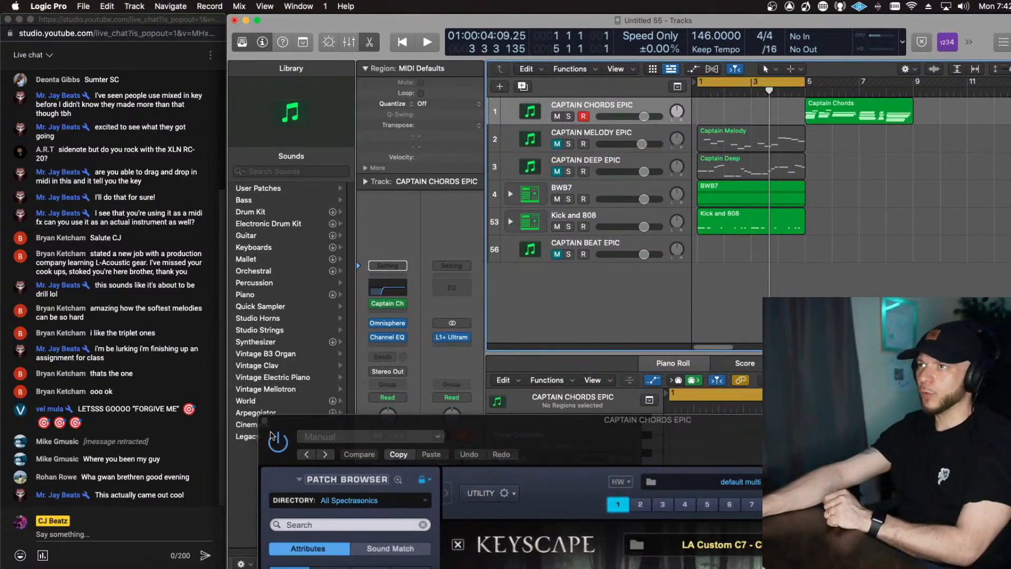
click(265, 421)
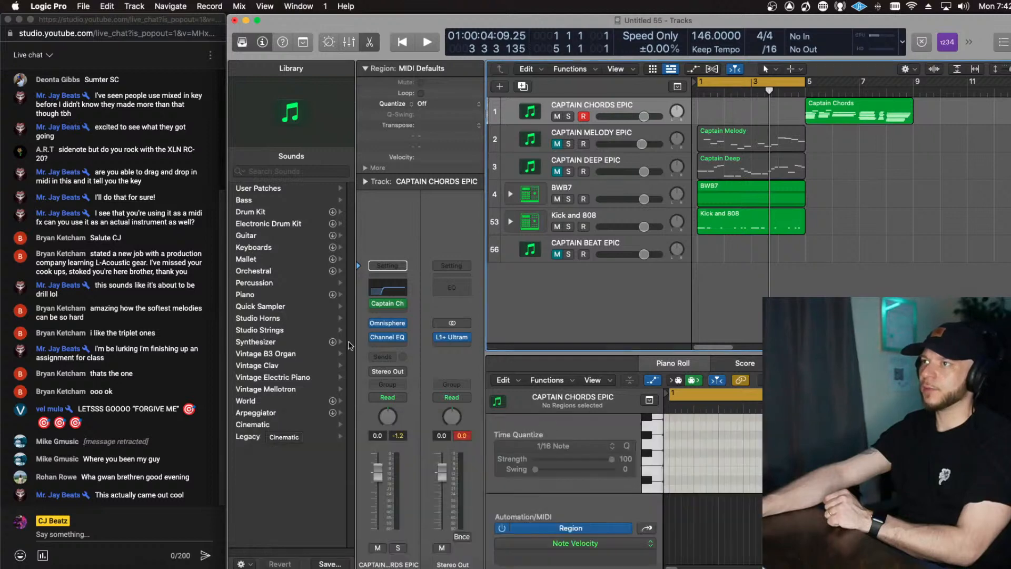
Step: Reopen Captain Chords Epic from the track's MIDI effect slot and return from Captain Play to its canvas
click(389, 304)
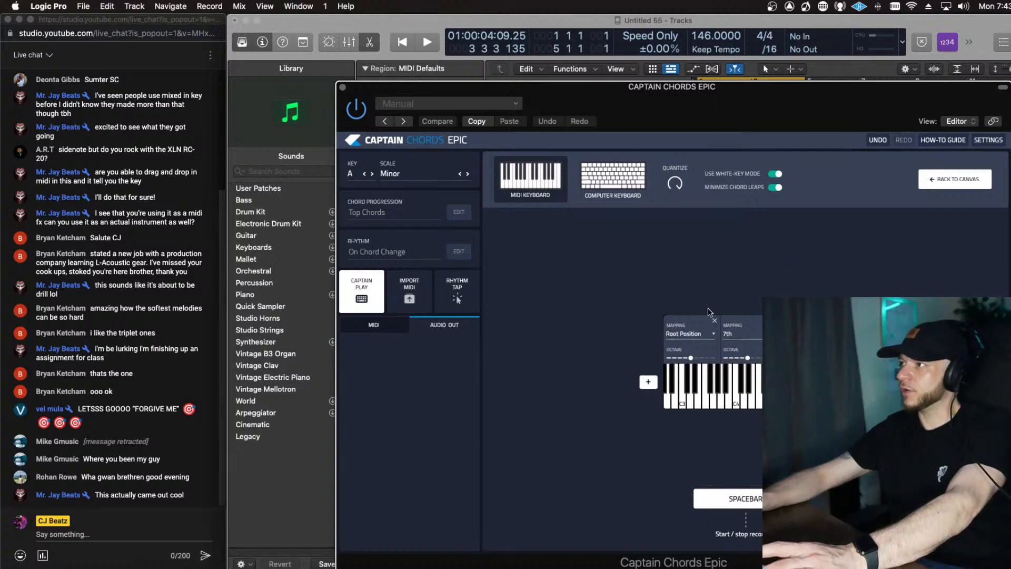
click(930, 179)
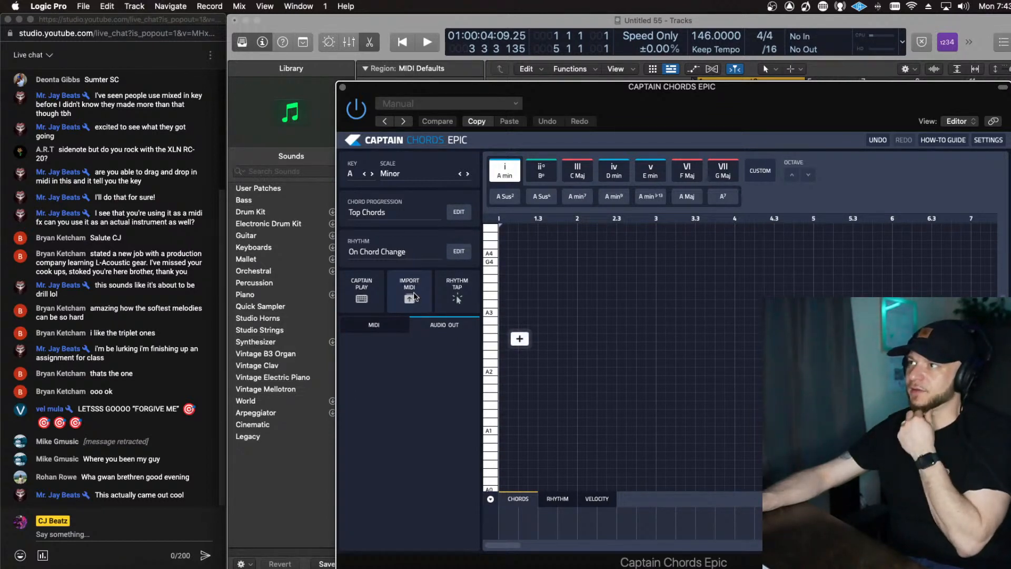
mouse_move(447, 294)
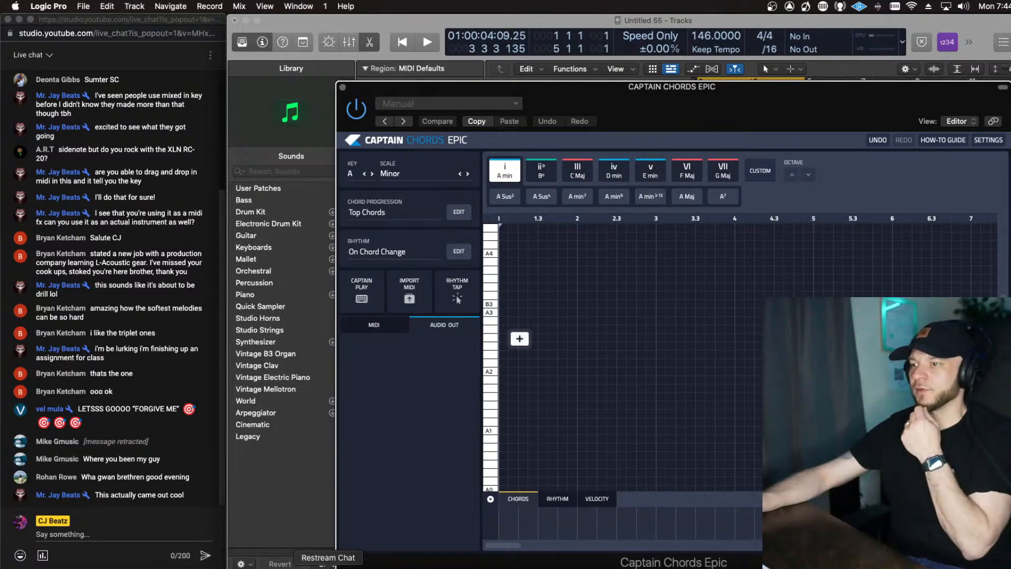
Step: Switch to OBS
click(310, 566)
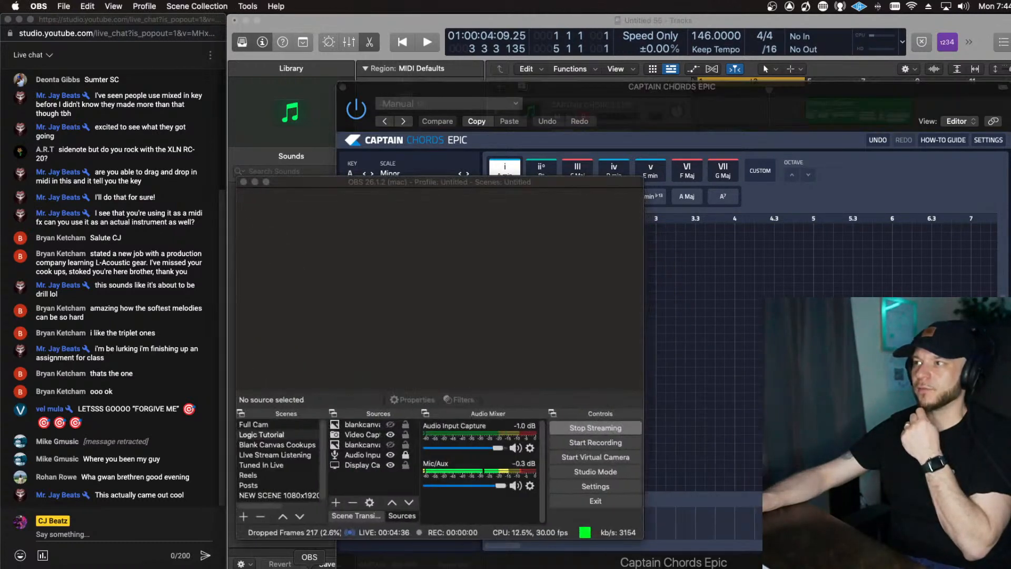